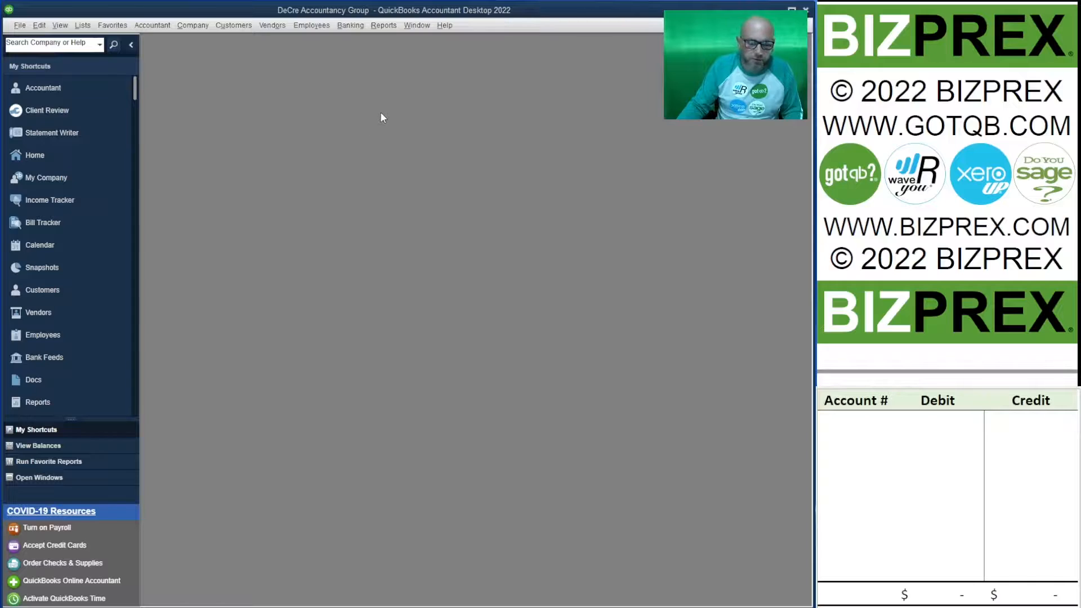
Create a new invoice for DeCre Properties, LLC and bring in all of its billable time entries.
left_click(231, 26)
left_click(265, 56)
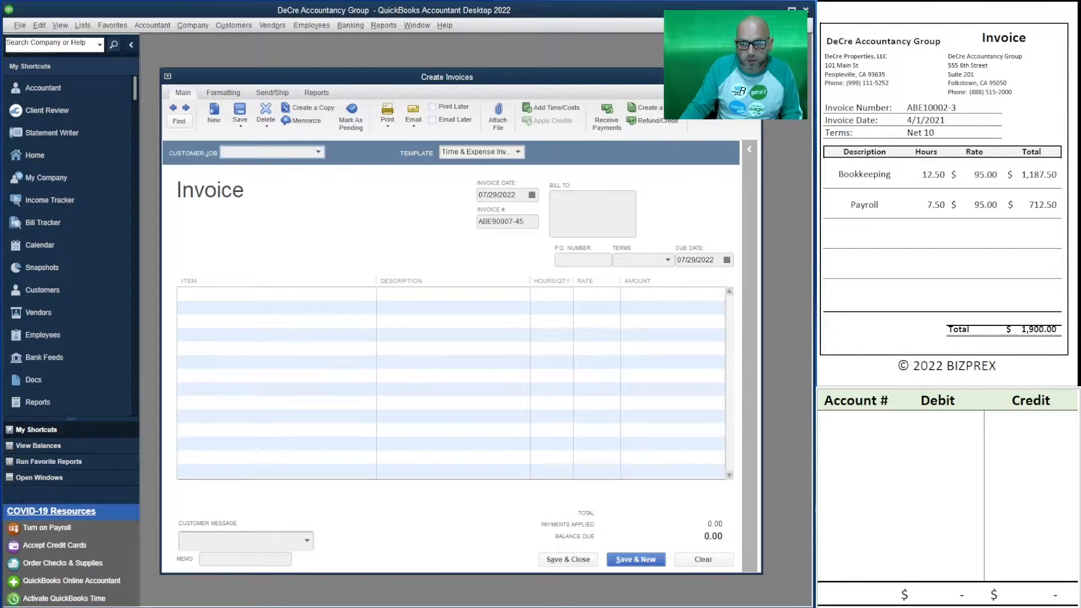
left_click(318, 151)
left_click(304, 211)
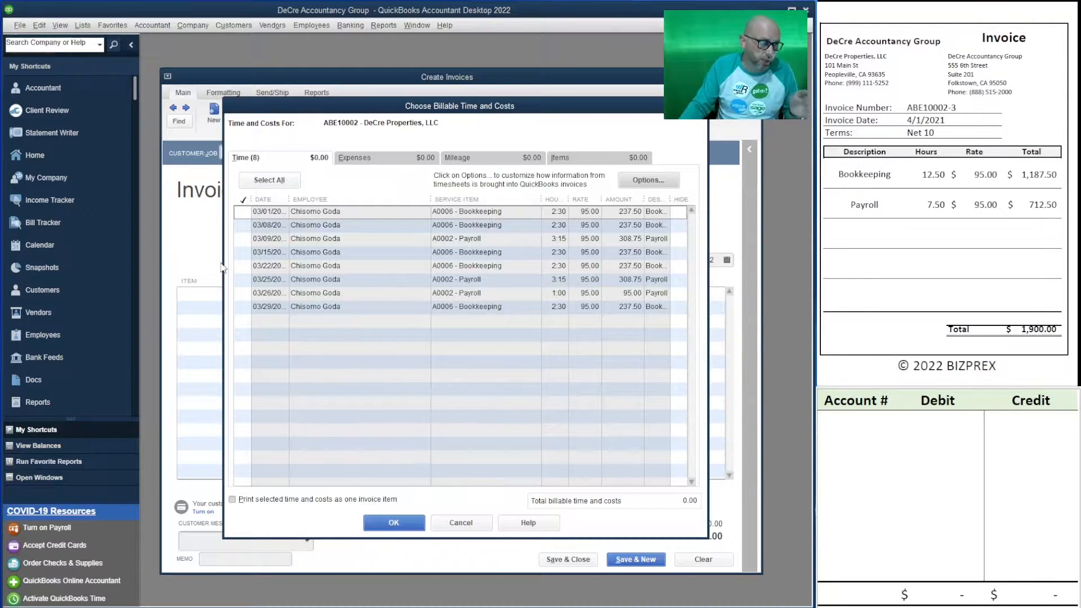
left_click(268, 181)
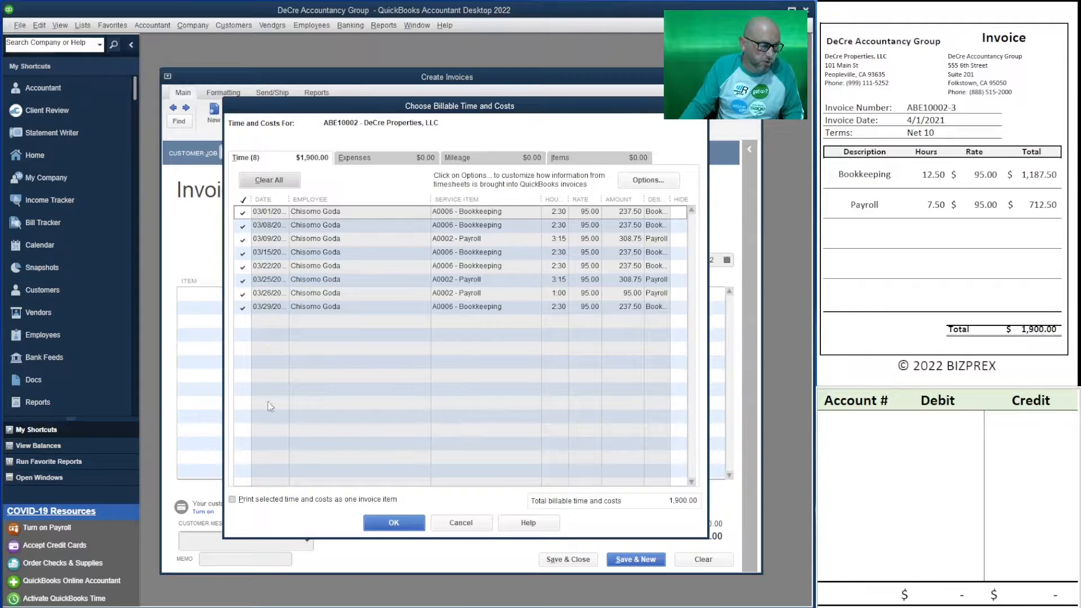
left_click(394, 523)
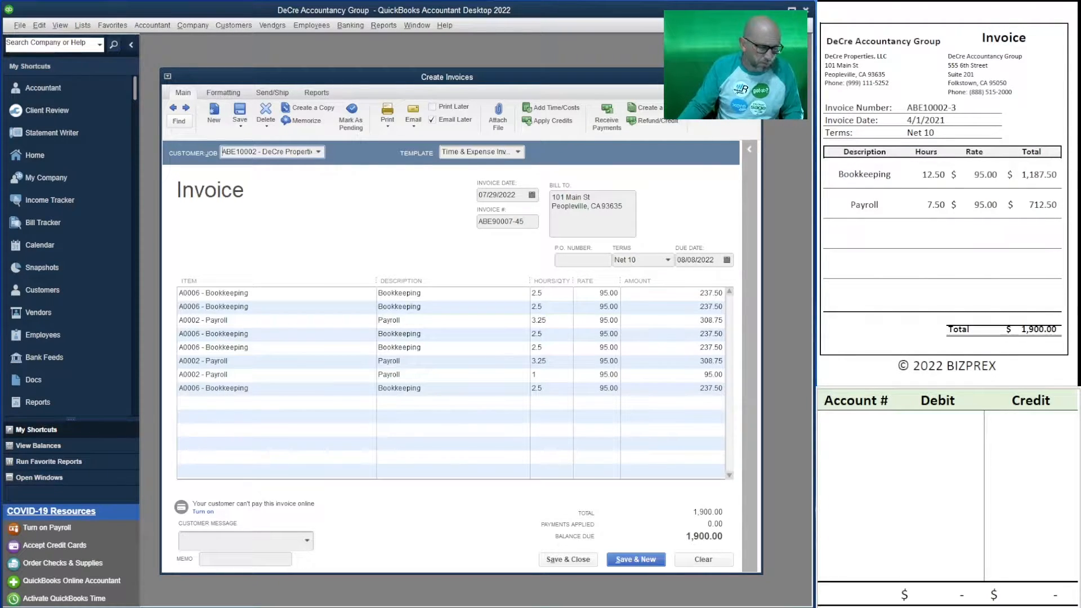
In the chart of accounts, renumber the Uncategorized Accounting Income account as 41900 and return to the invoice.
left_click(854, 423)
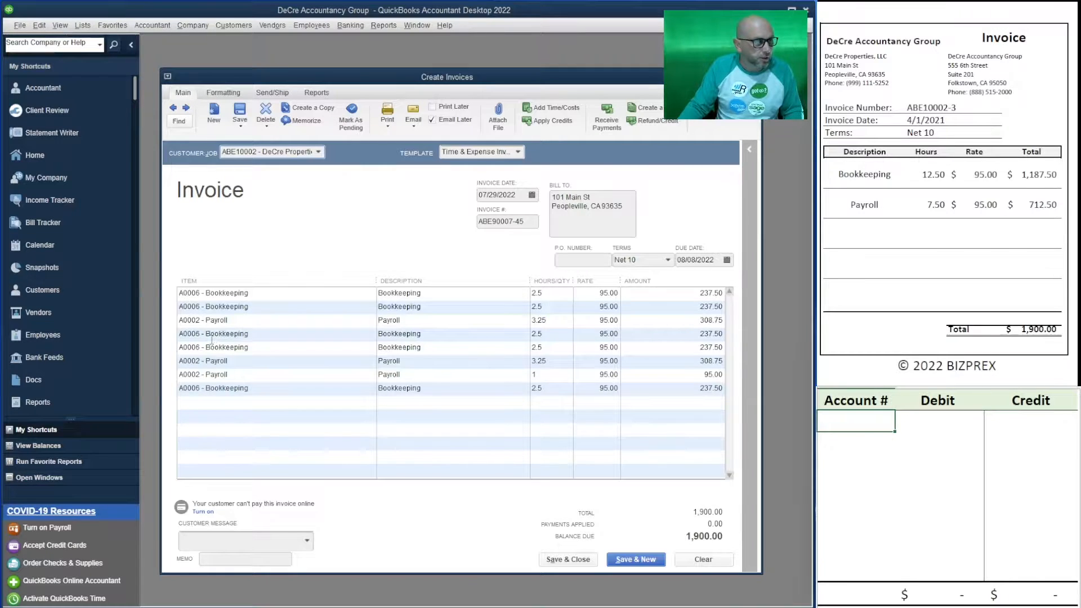
left_click(82, 25)
left_click(98, 39)
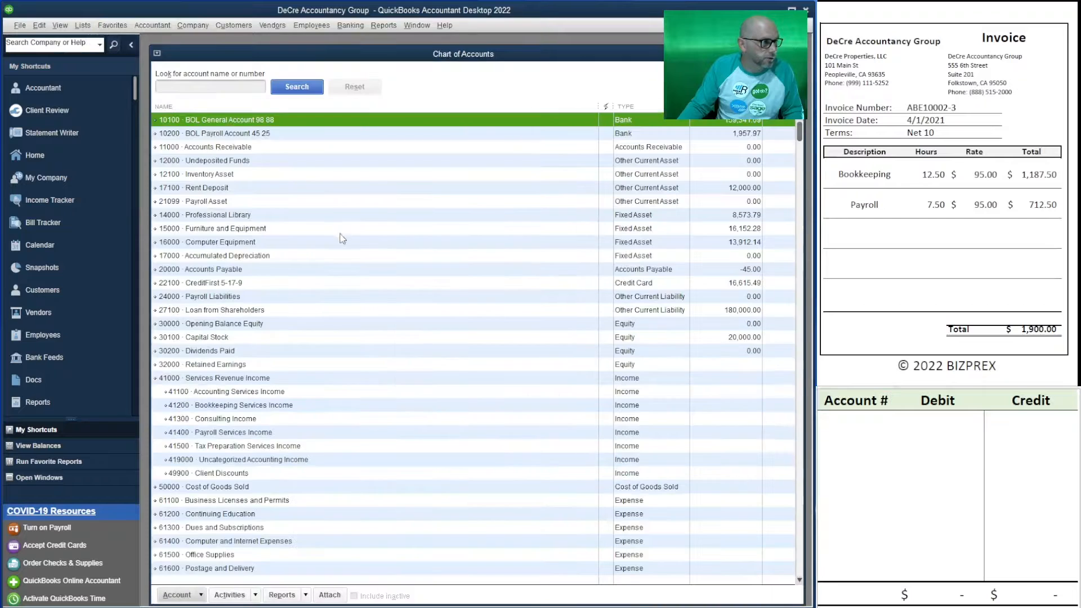
scroll(242, 269, "down", 6)
scroll(237, 319, "up", 6)
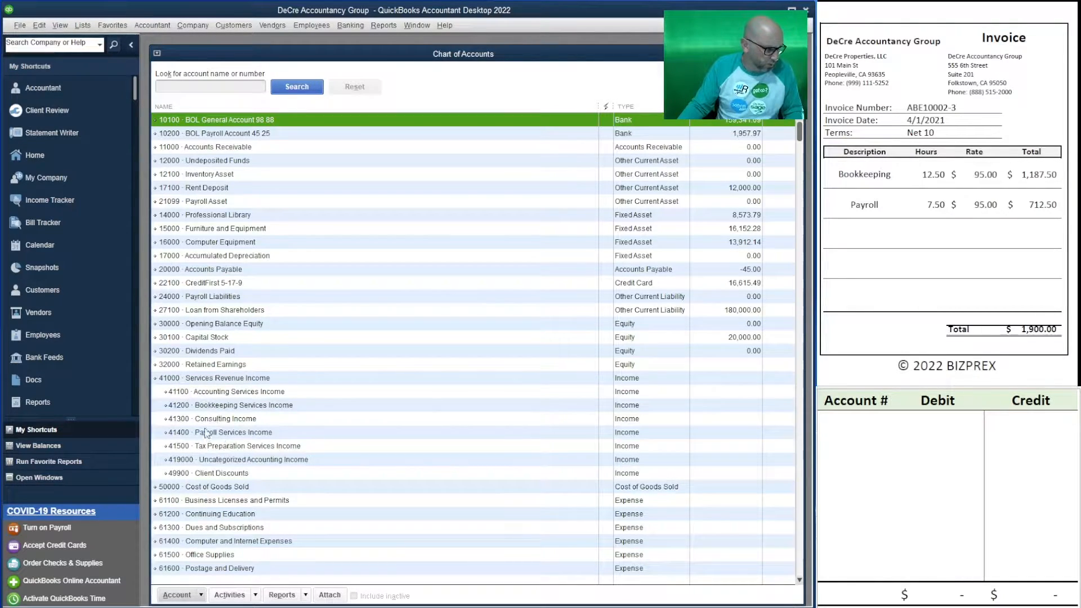
right_click(192, 462)
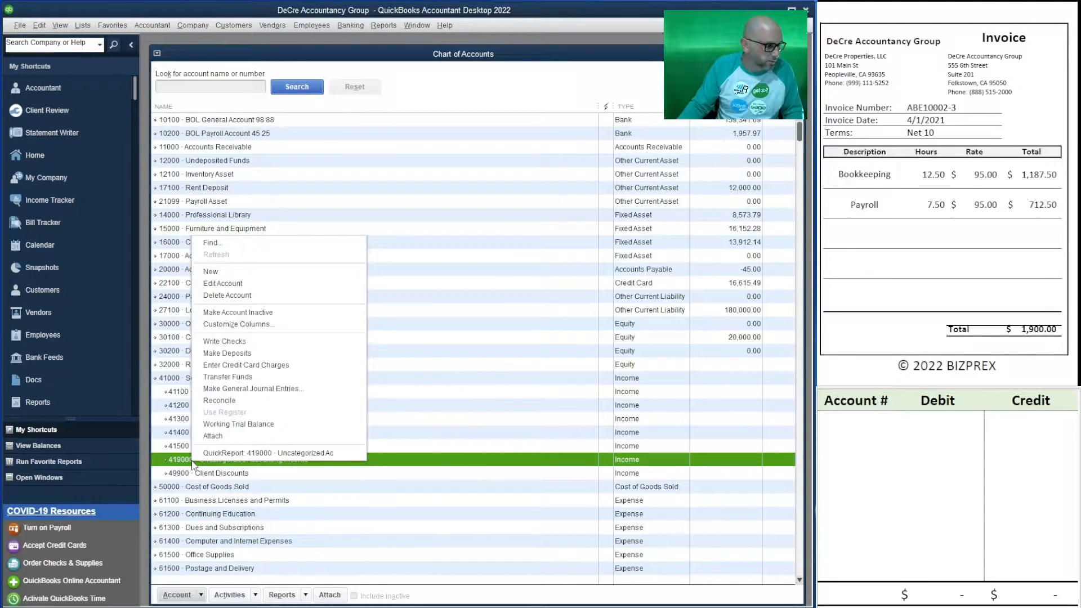
left_click(257, 283)
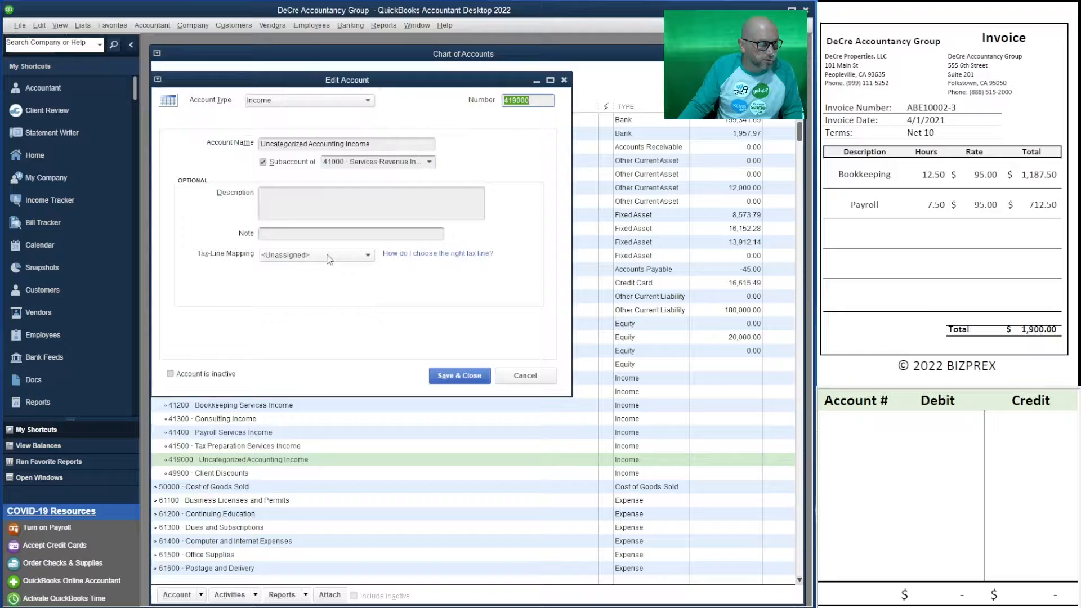
left_click(541, 101)
key("BackSpace")
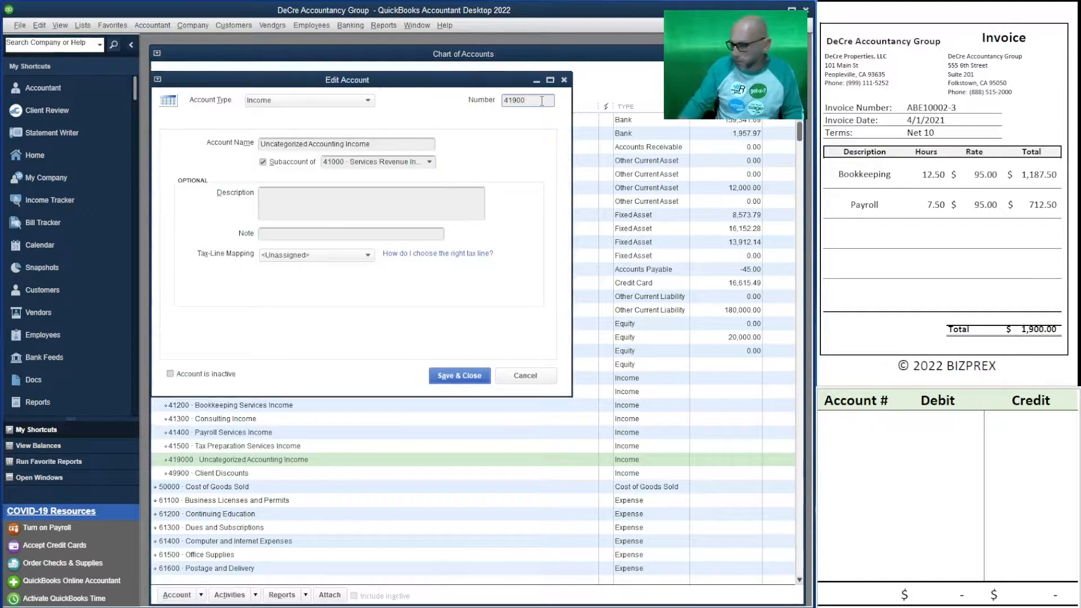
left_click(458, 377)
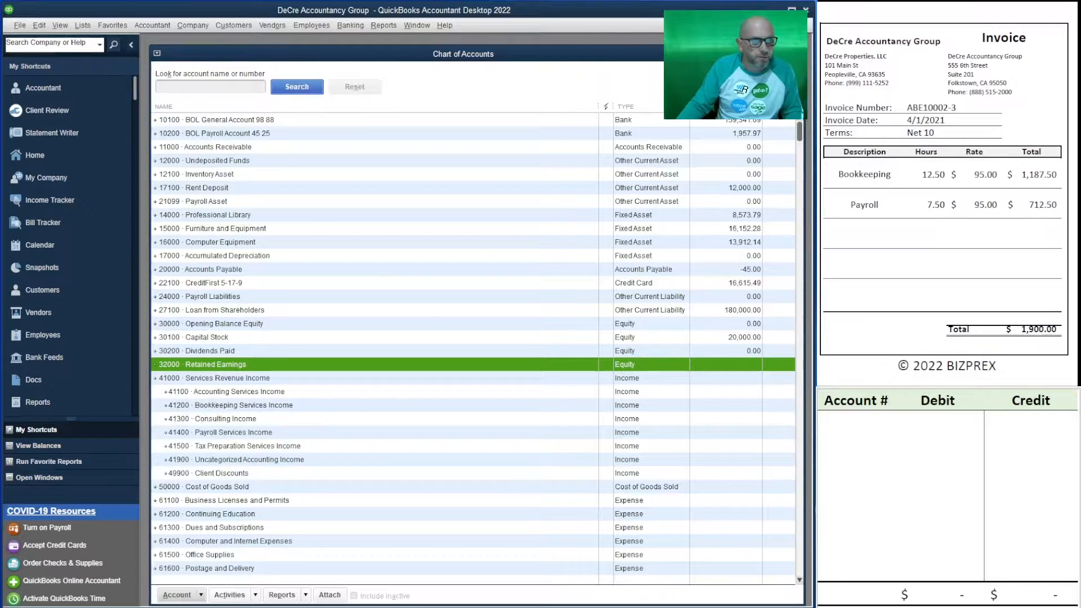
left_click(769, 54)
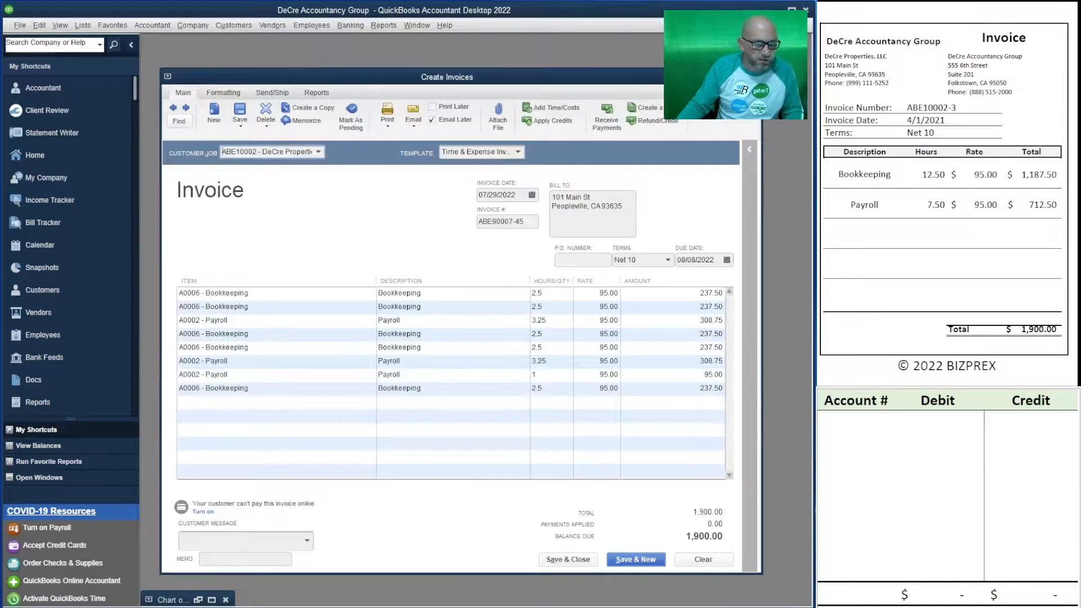
In the first row of the debit/credit worksheet, enter account 11000 with a debit of 1900.
left_click(834, 422)
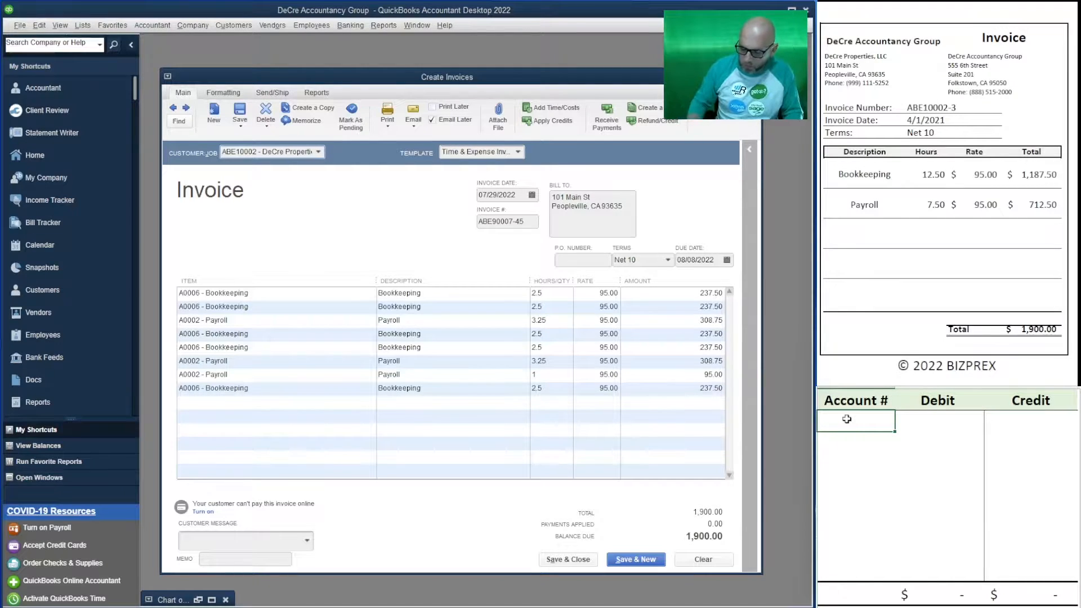
type("11000")
key("Tab")
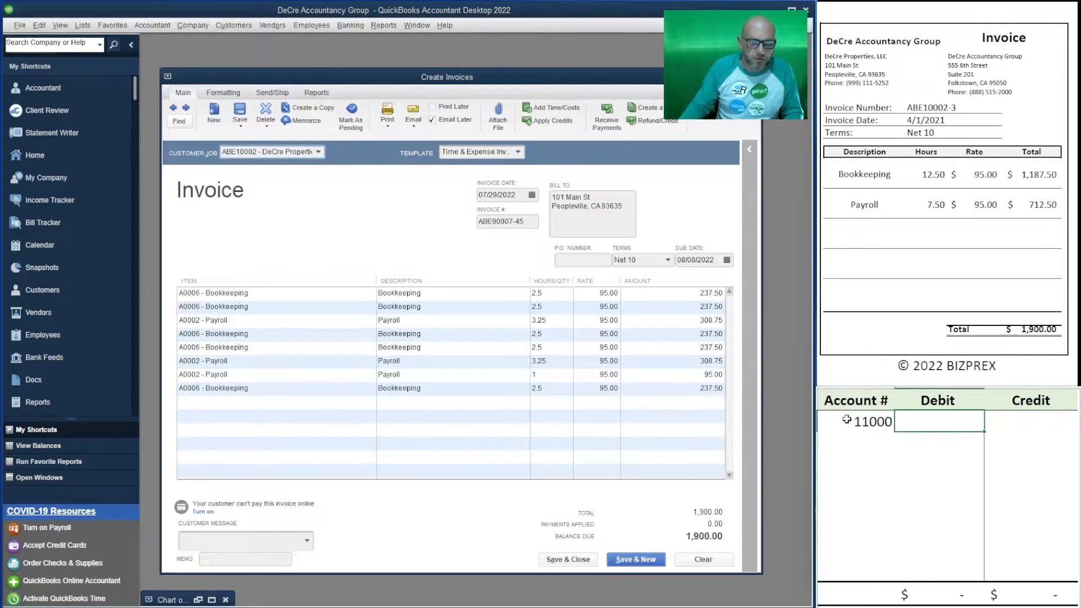
type("1900")
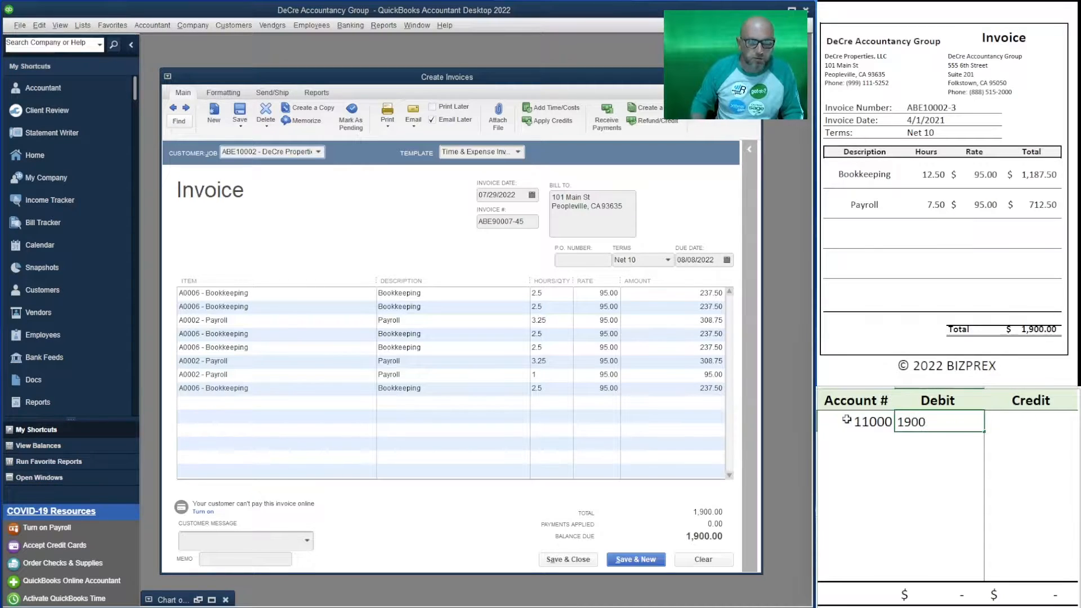
key("Return")
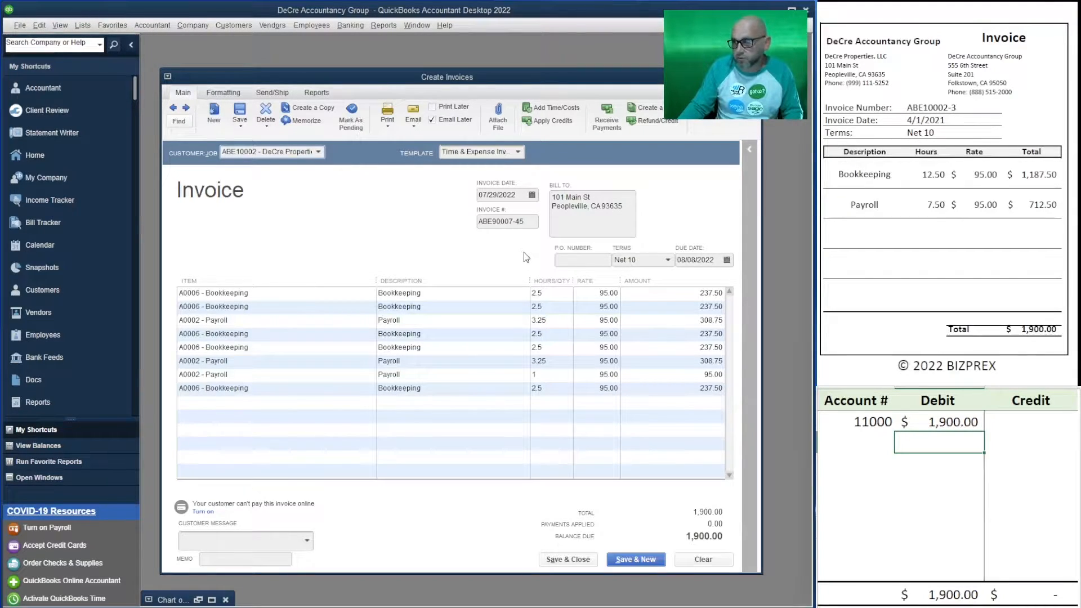
Enter accounts 41200 and 41400 in the two worksheet rows below account 11000.
left_click(867, 439)
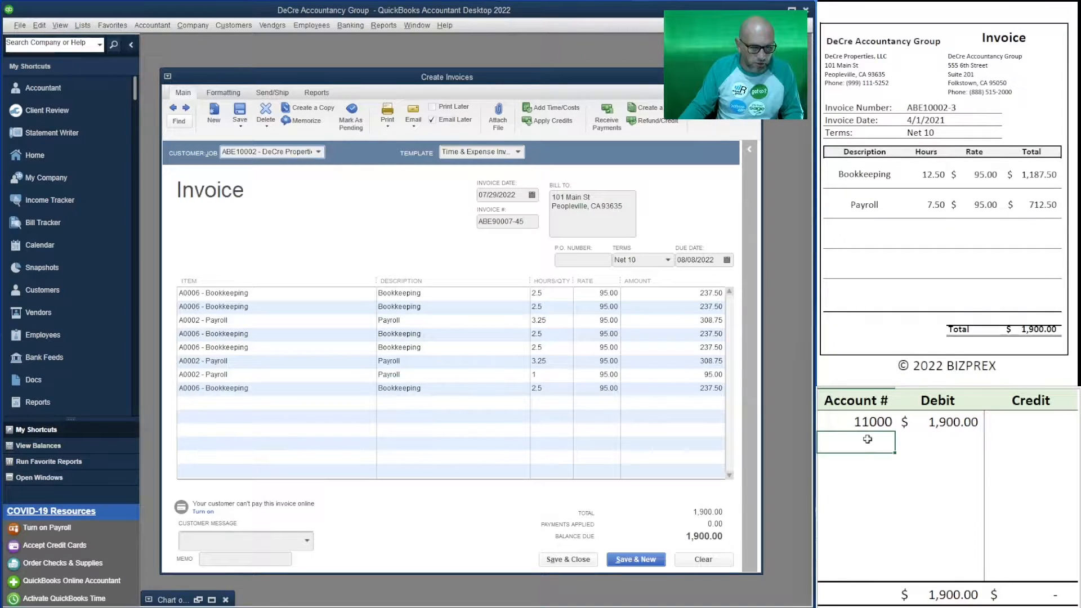
type("41200")
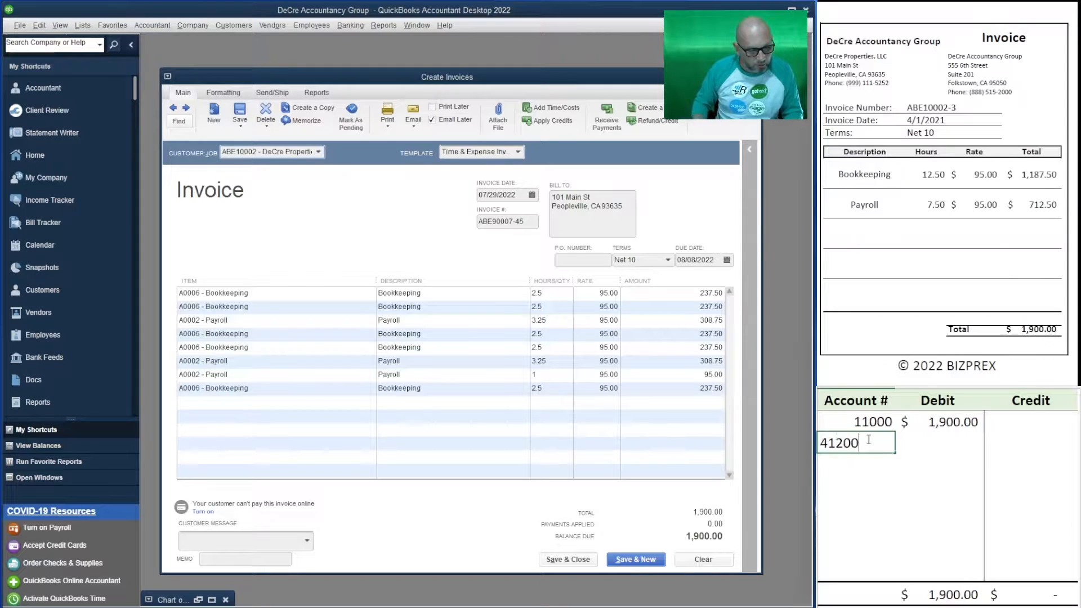
key("Return")
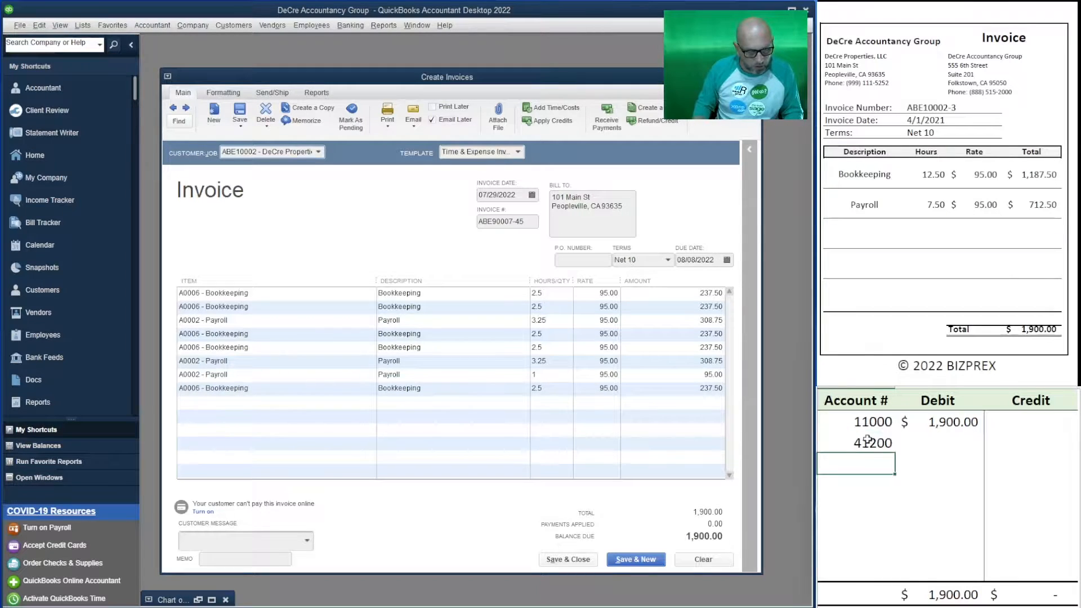
type("413")
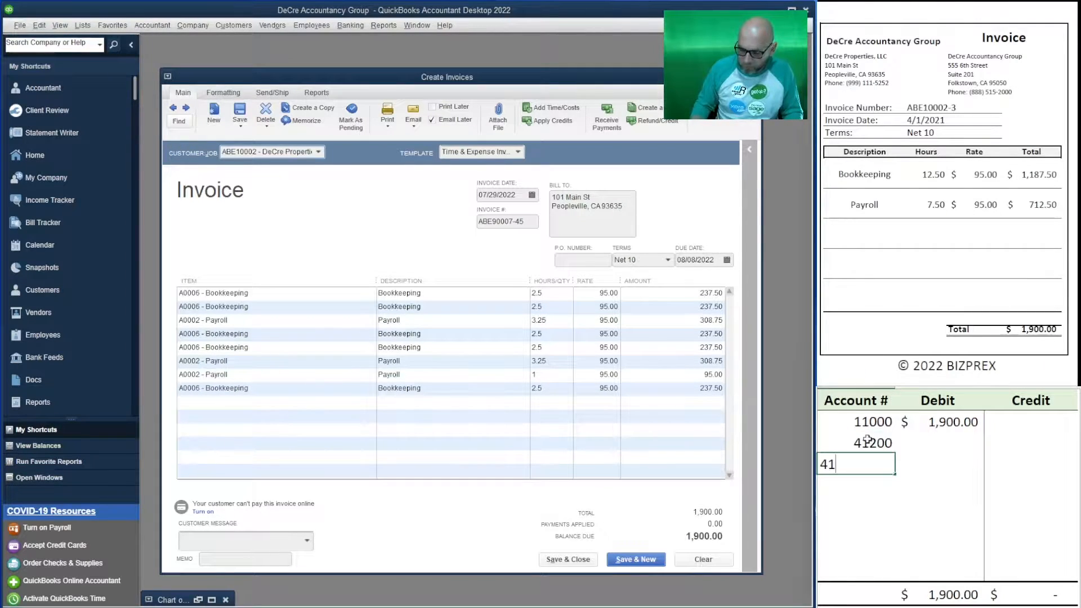
key("BackSpace")
type("400")
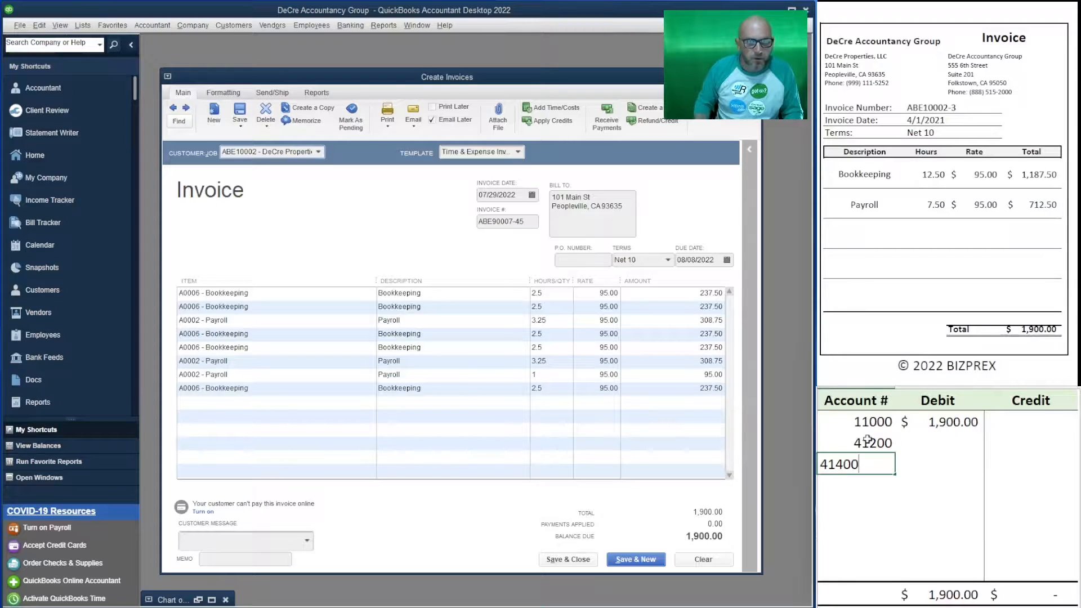
key("Tab")
Enter the credit for account 41200 as the sum of the five bookkeeping lines of 237.50 each.
key("Up")
key("Right")
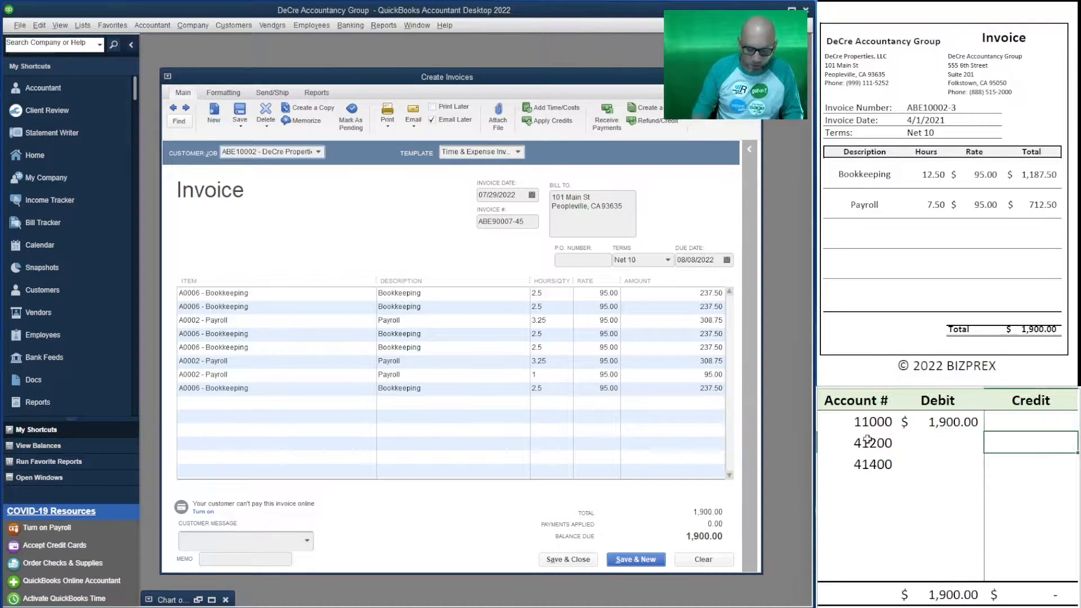
type("=")
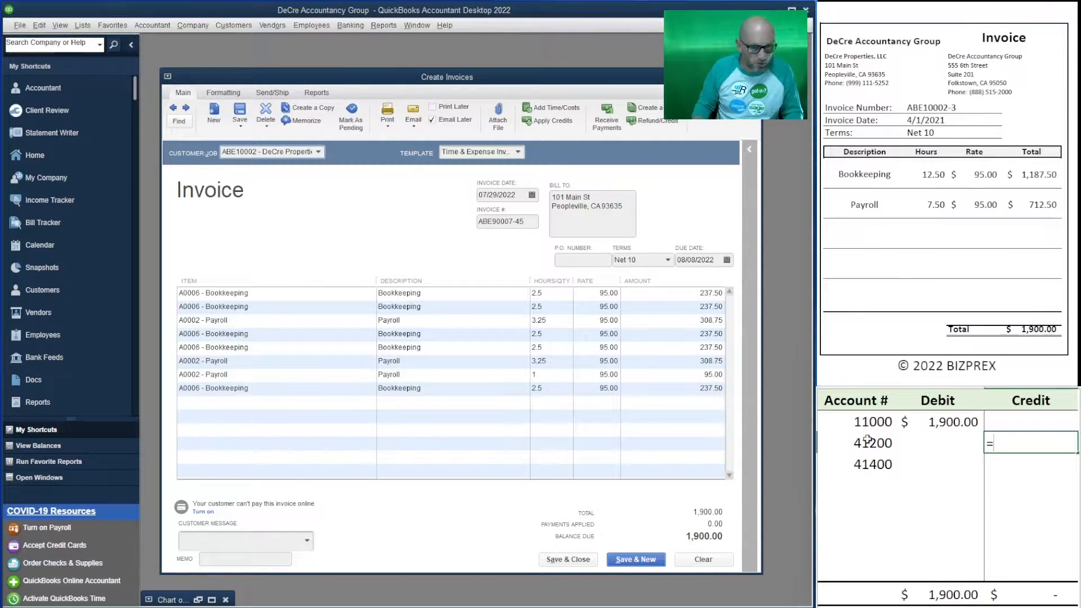
type("2")
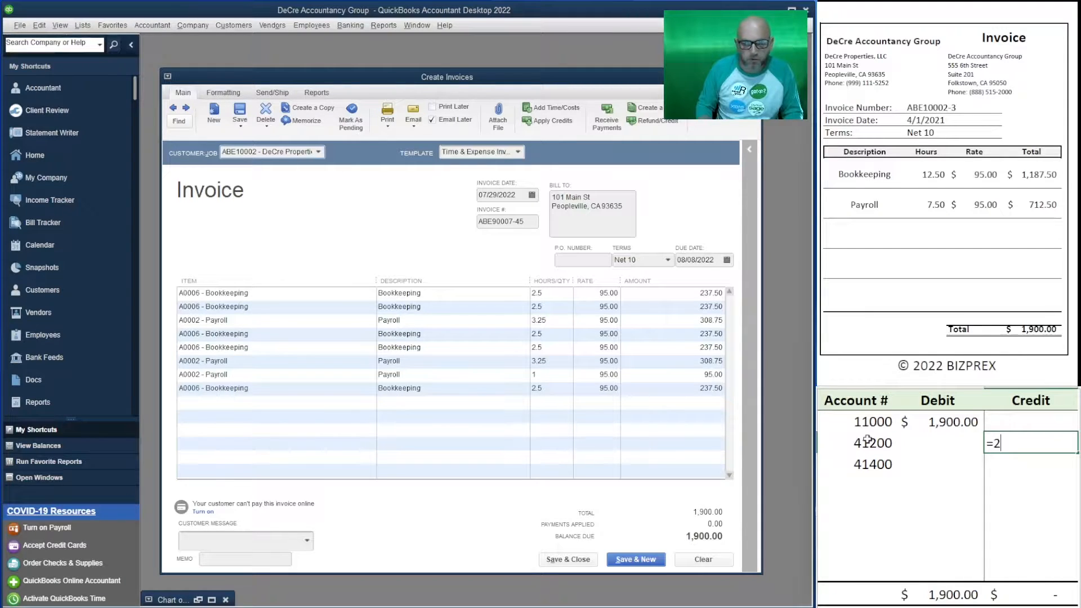
type("37.")
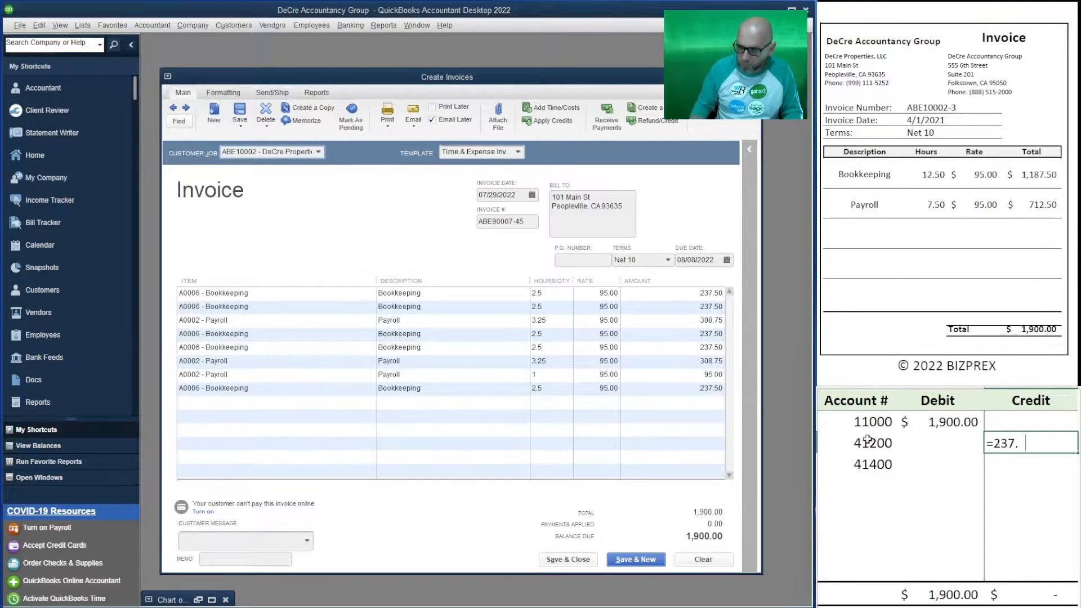
type("50+")
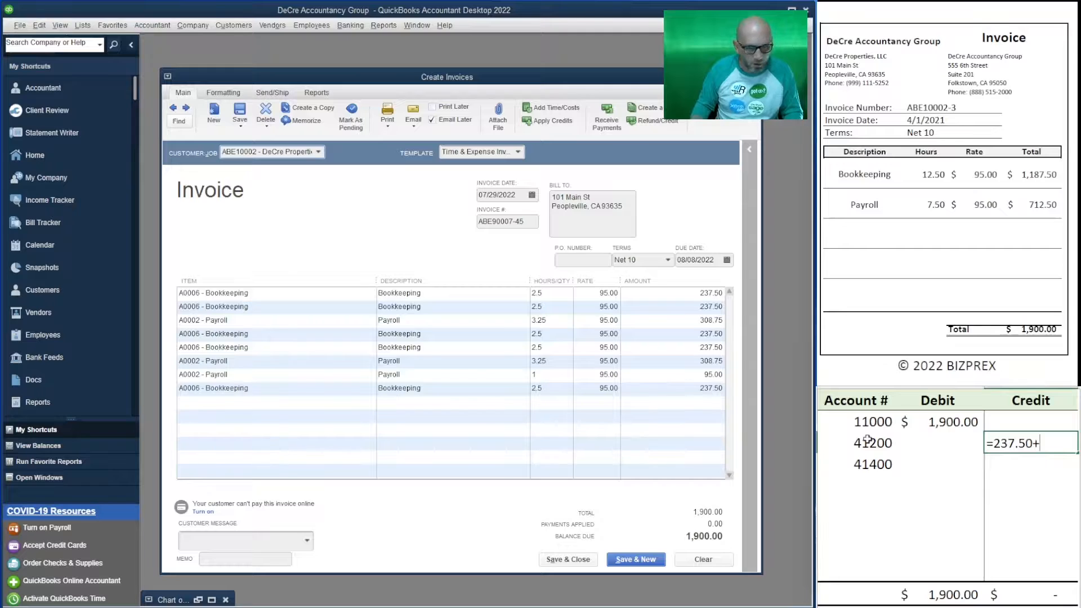
type("237.50")
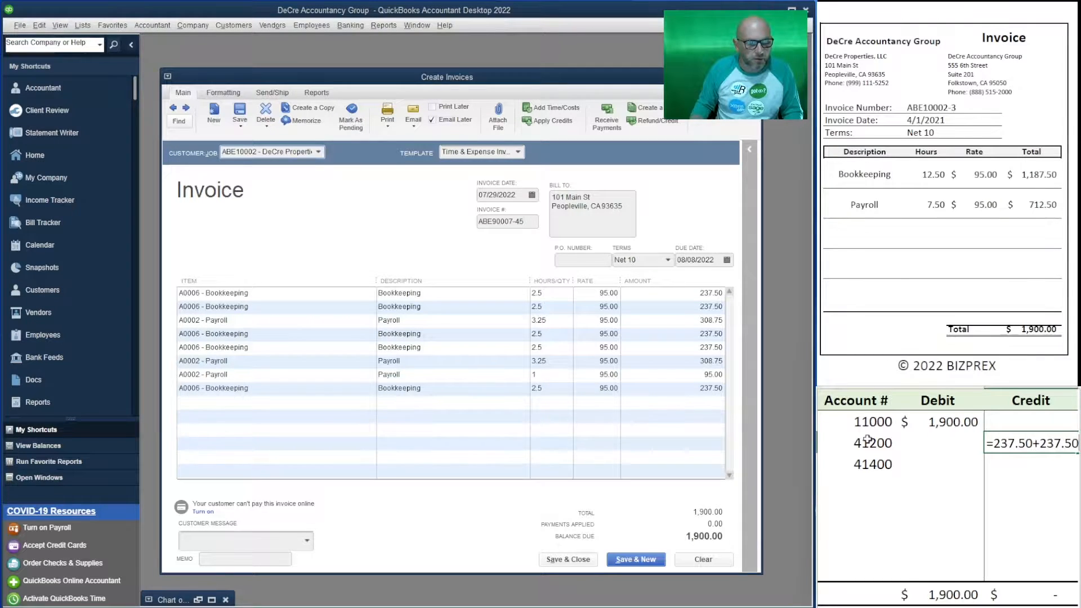
type("+237.50+")
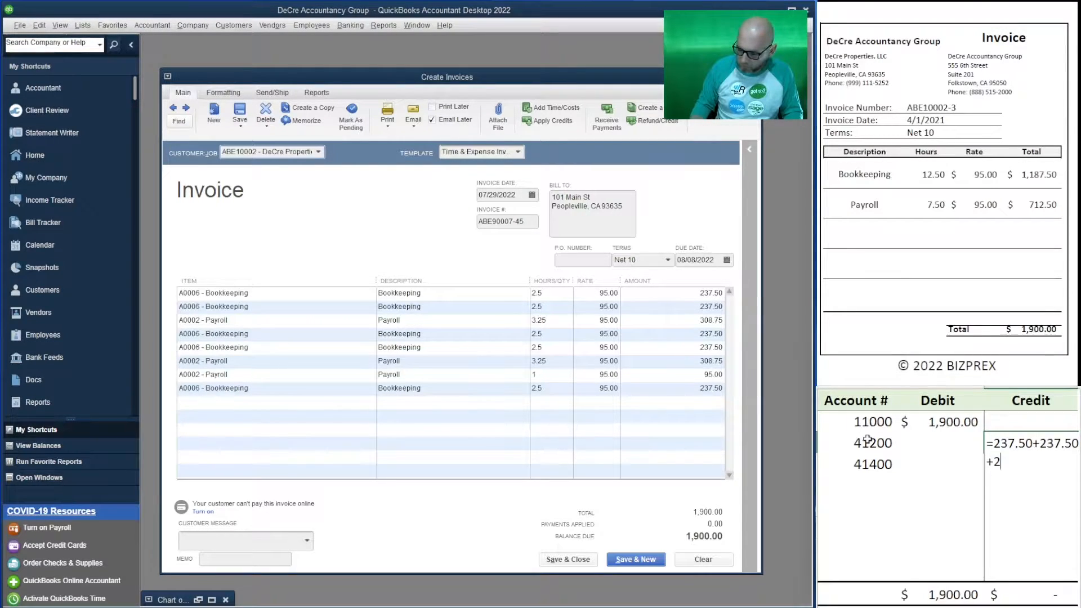
type("237.50")
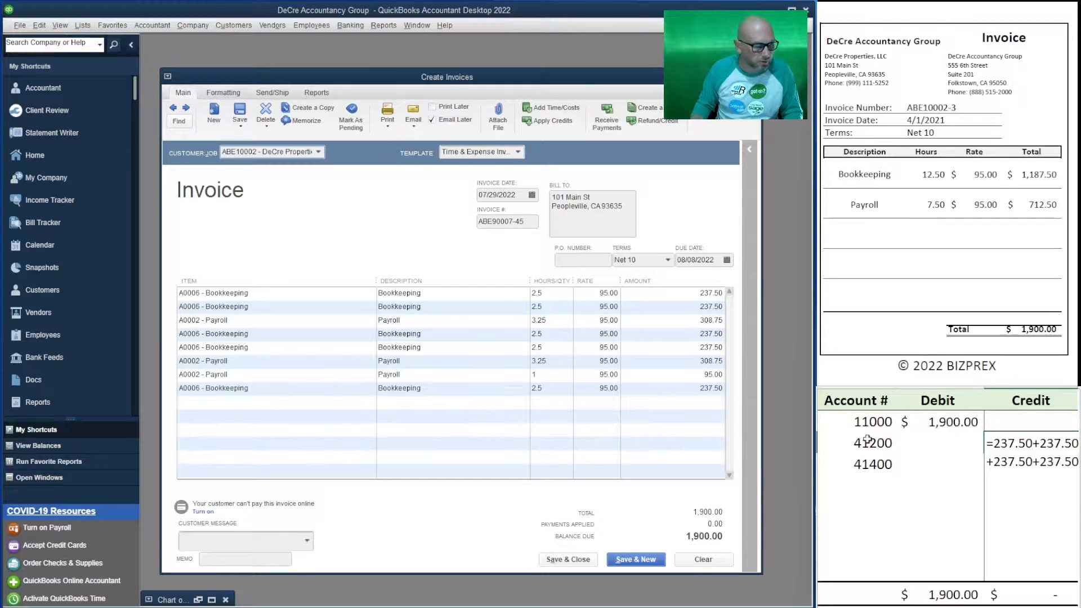
type("+")
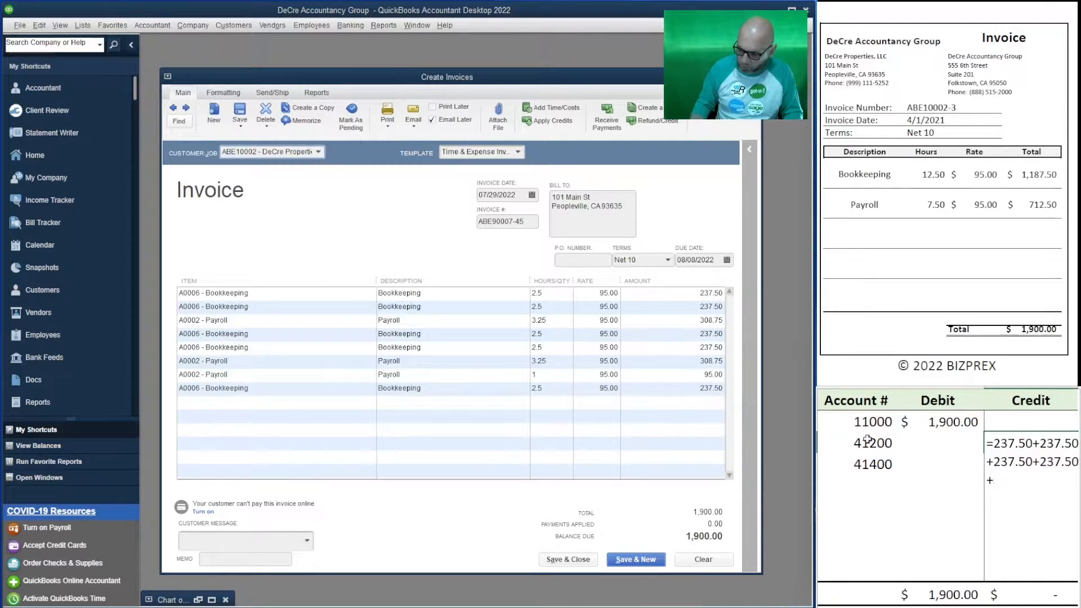
type("237.50")
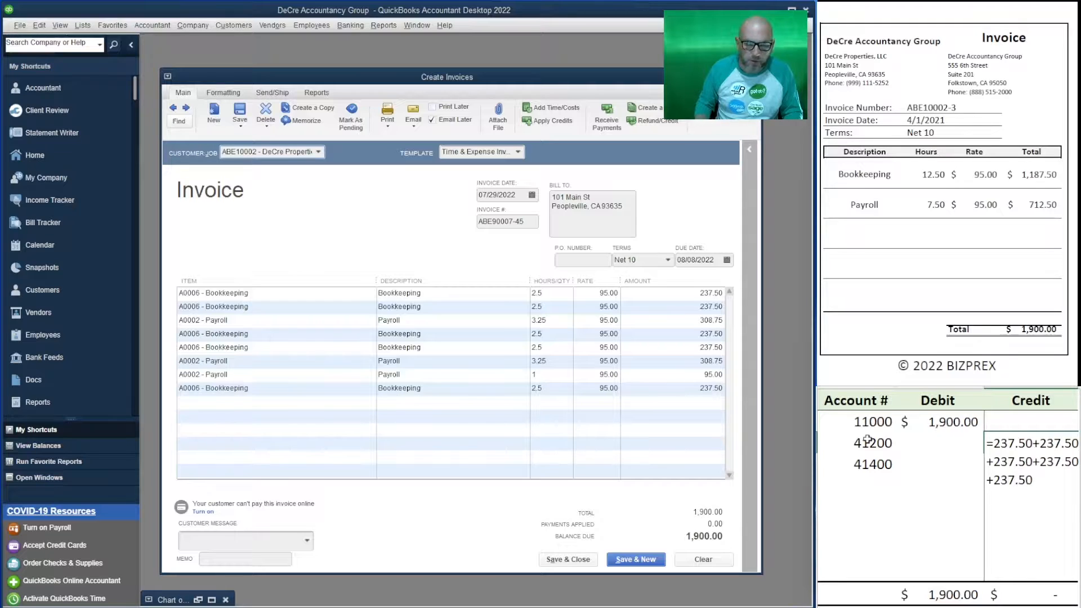
key("Return")
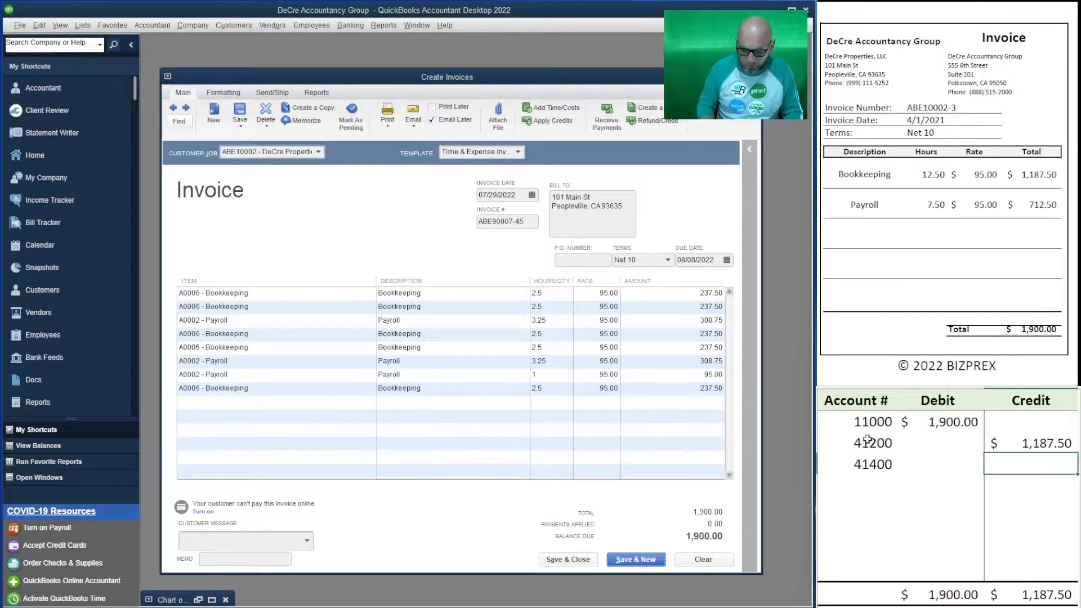
Enter the credit for account 41400 as the sum of the payroll lines, 308.75+308.75+95.
type("=")
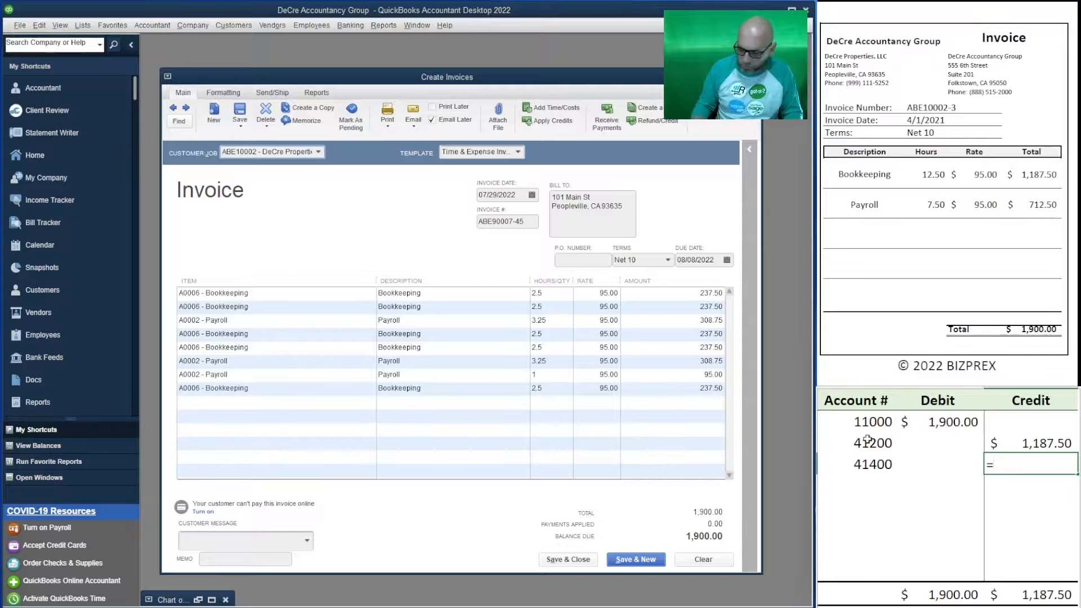
type("308.75")
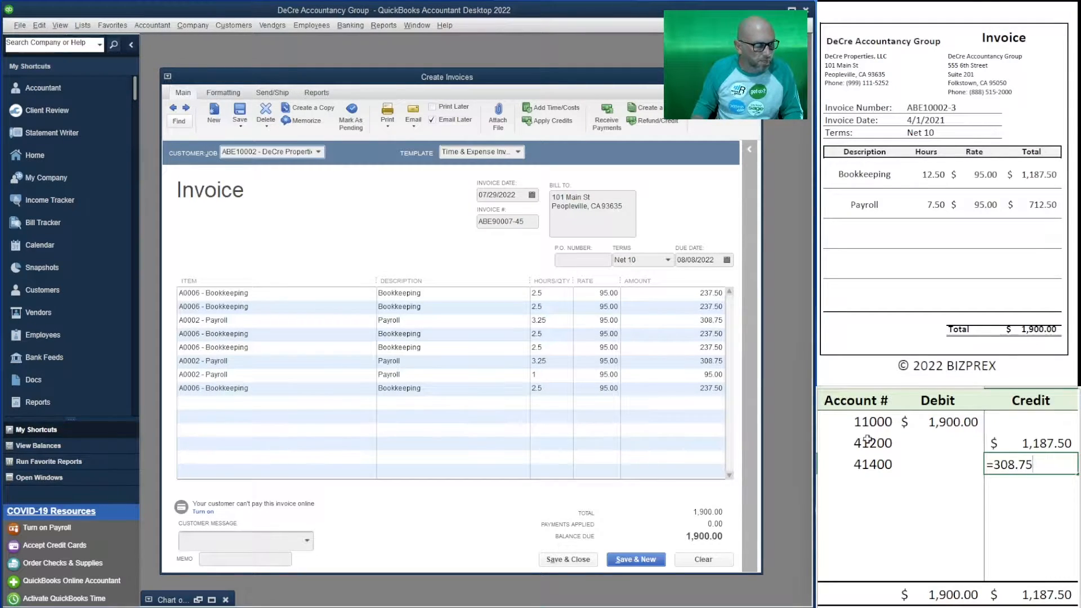
type("+308.")
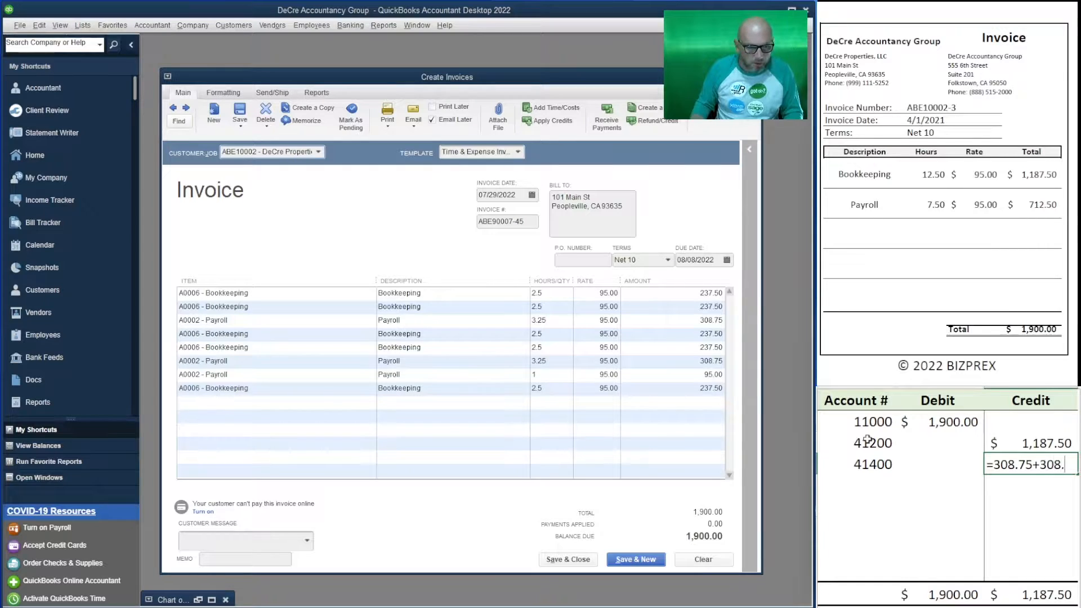
type("75+95")
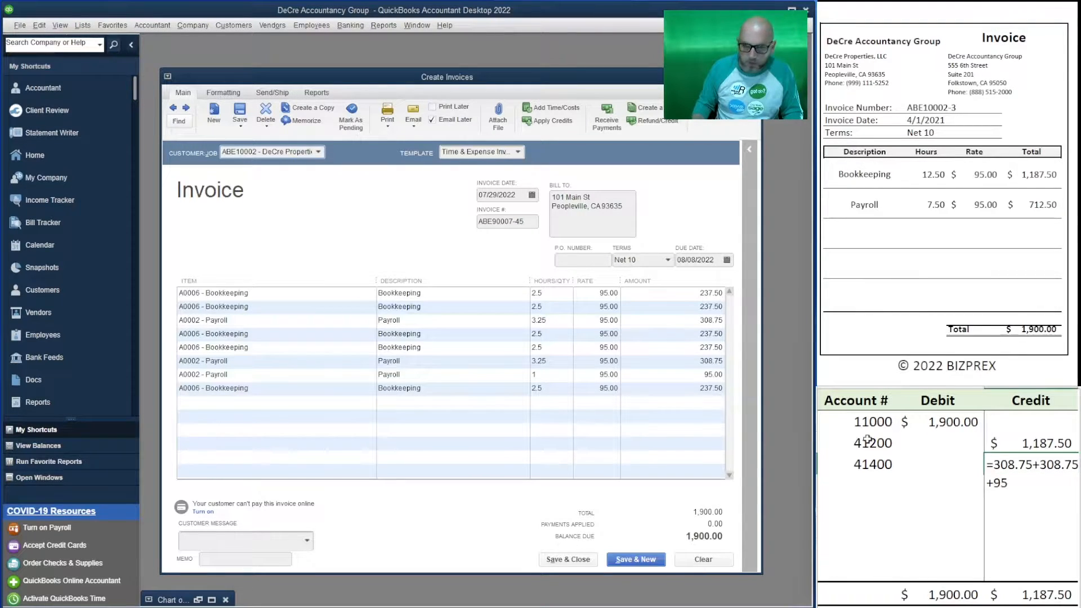
key("Return")
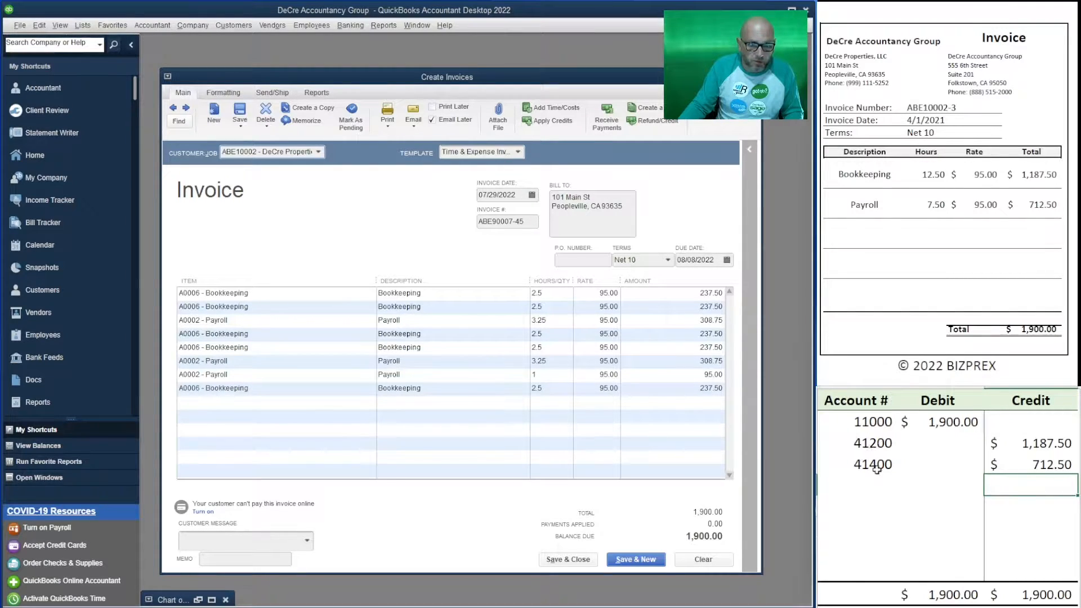
Re-enter the credit of 1,187.50 for account 41200, working from the 237.50 bookkeeping line amount.
left_click(1013, 465)
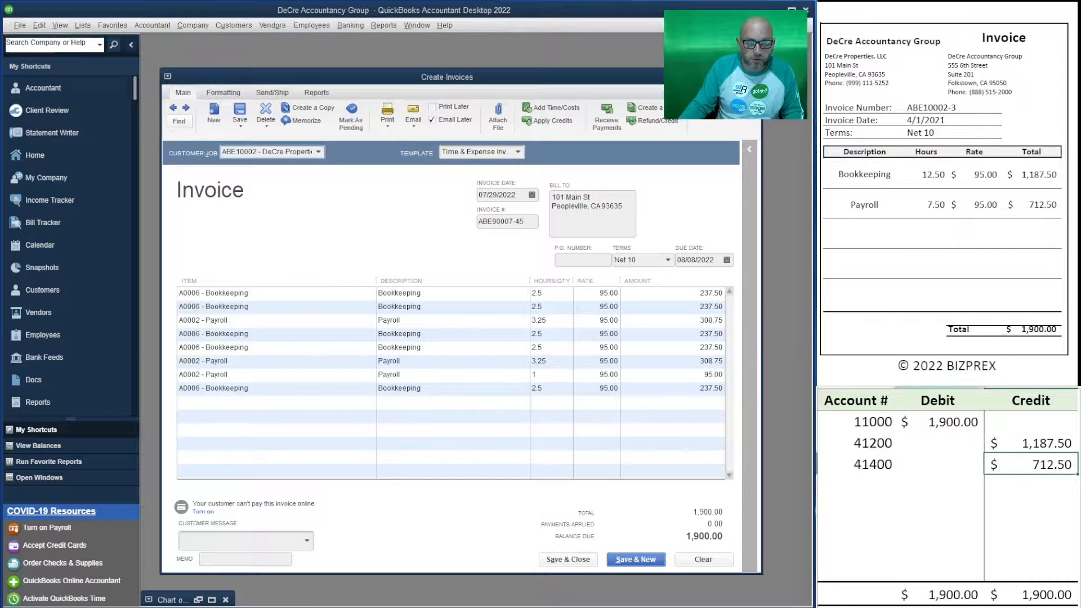
left_click(1021, 442)
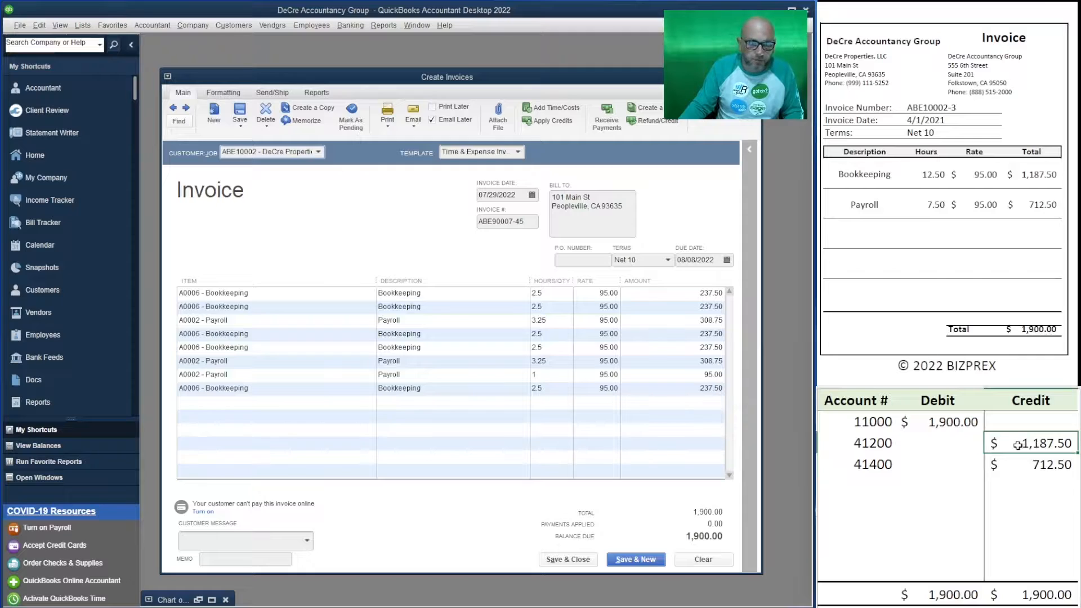
type("237.5")
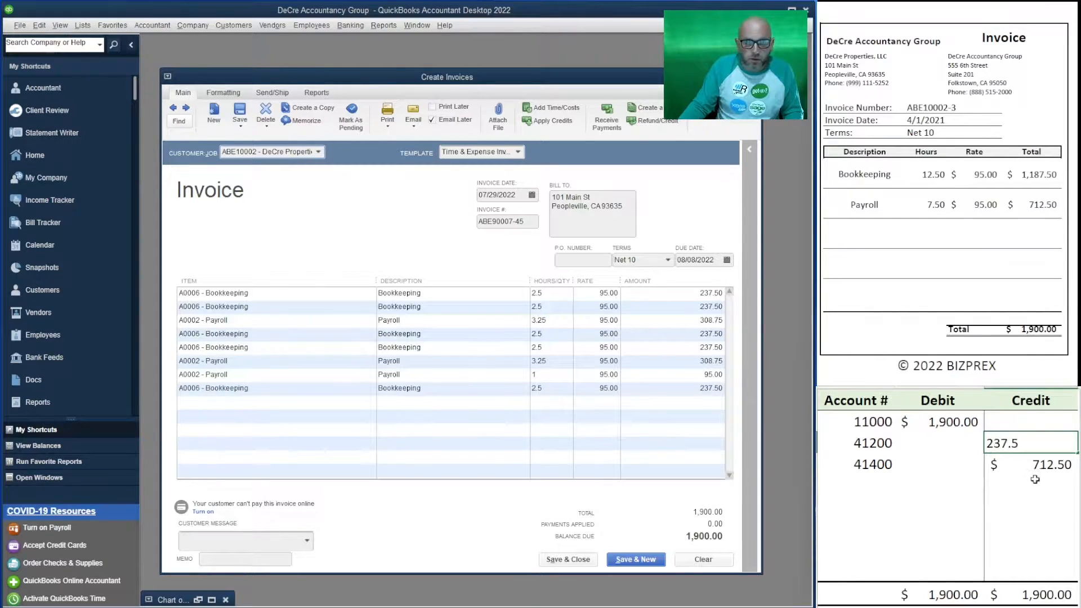
key("Tab")
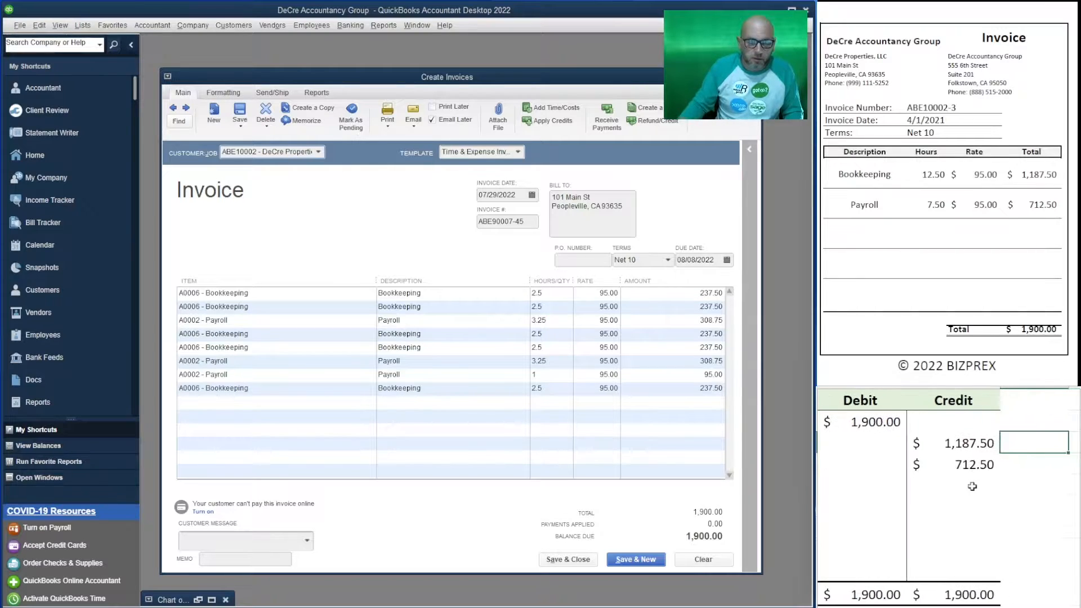
key("Left")
key("Left")
key("Left")
key("Down")
key("Down")
key("Down")
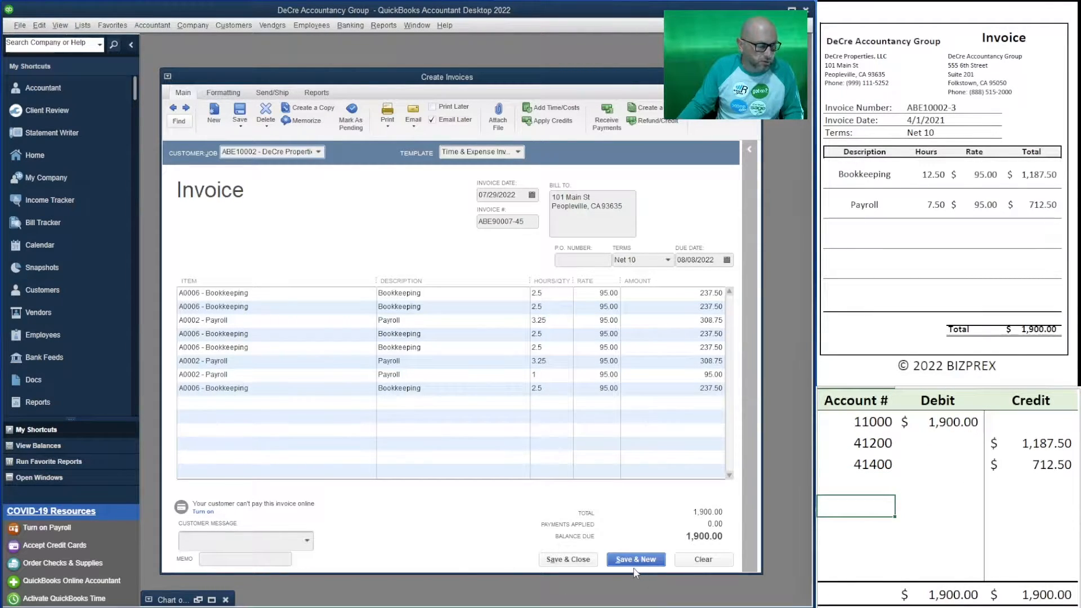
Set the invoice date to 4/1/2021 and copy the invoice number over from the reference invoice.
left_click(520, 196)
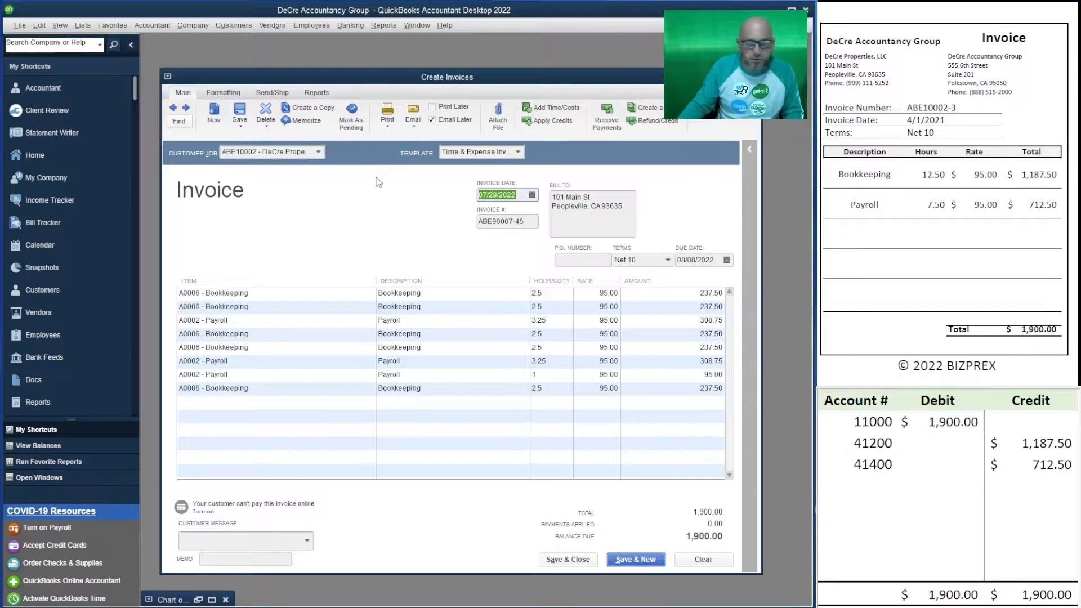
type("4/1/")
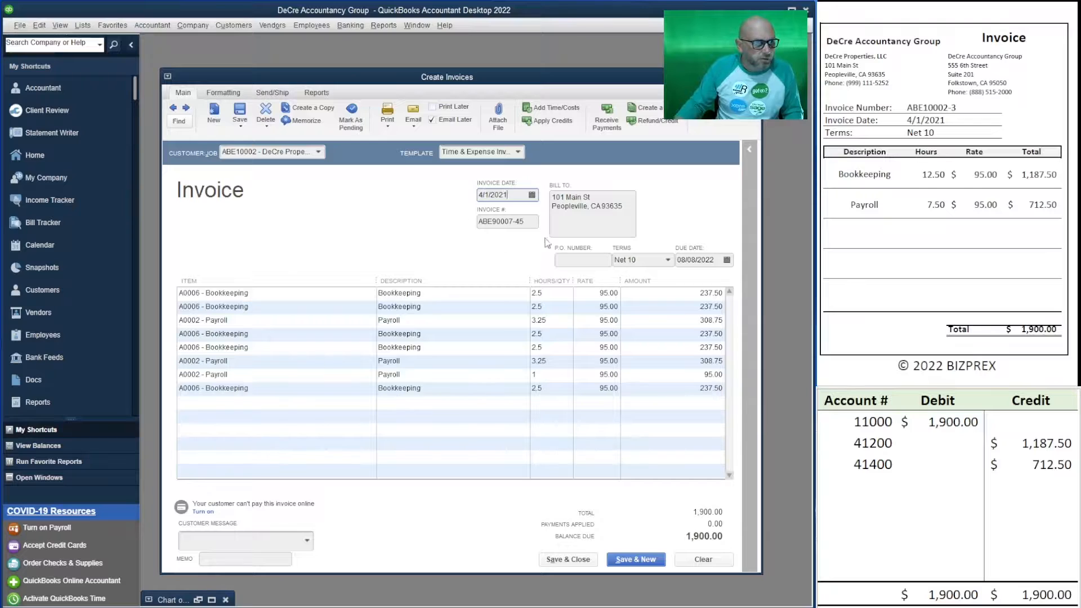
left_click(532, 222)
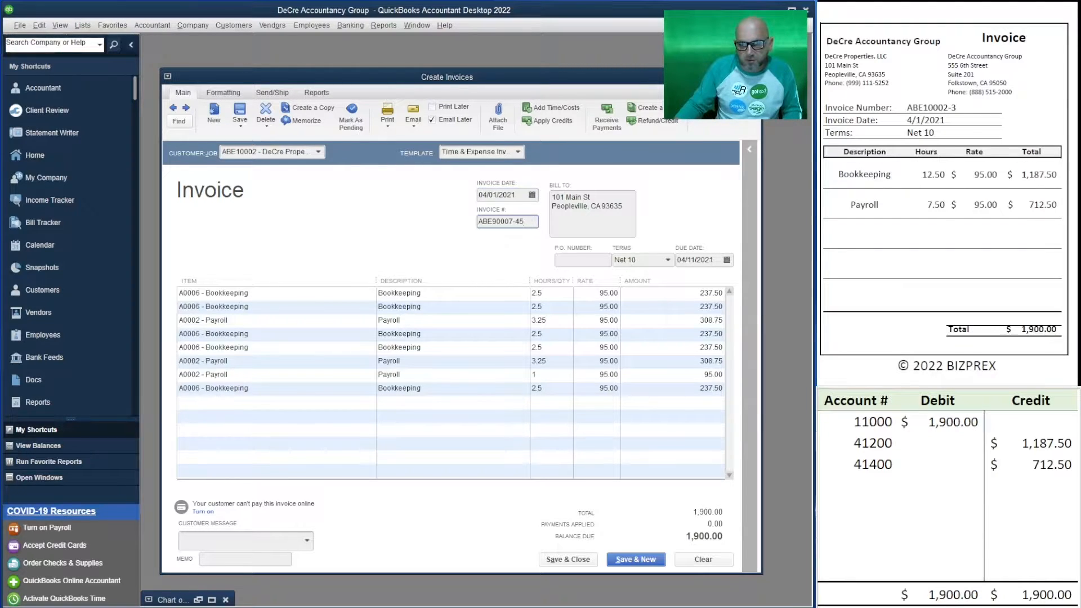
left_click_drag(957, 108, 889, 107)
key("ctrl+c")
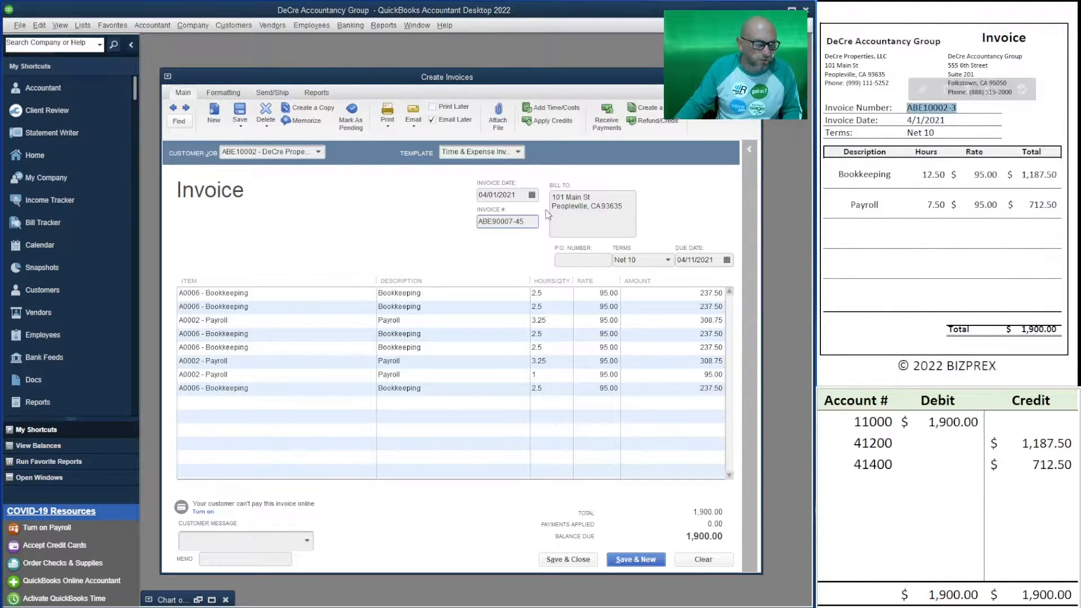
left_click(525, 224)
key("ctrl+v")
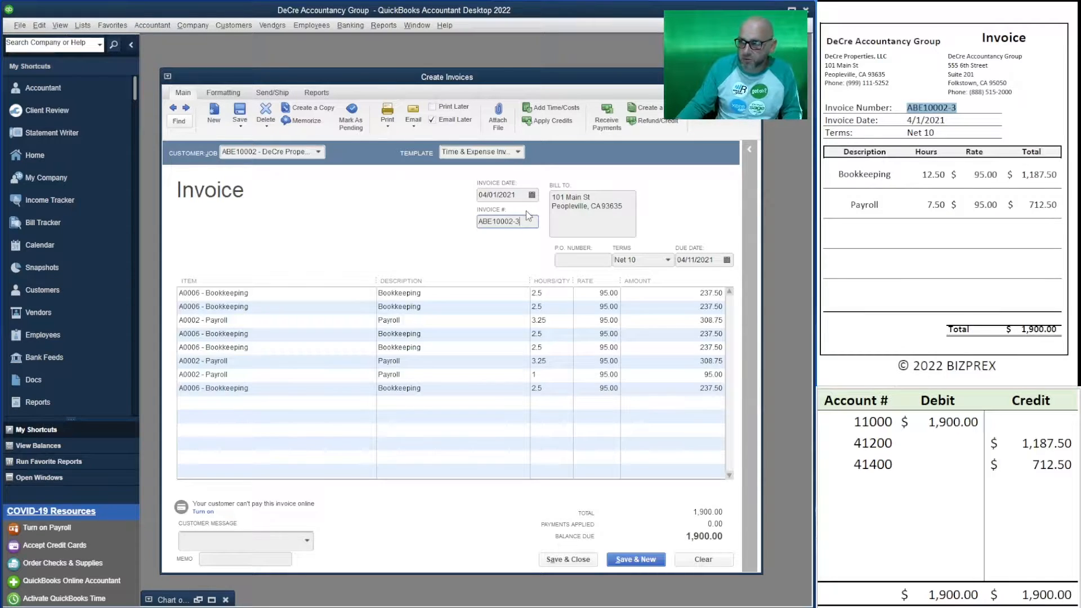
Save the DeCre Properties, LLC invoice with Email Later turned off and start a new invoice.
left_click(645, 560)
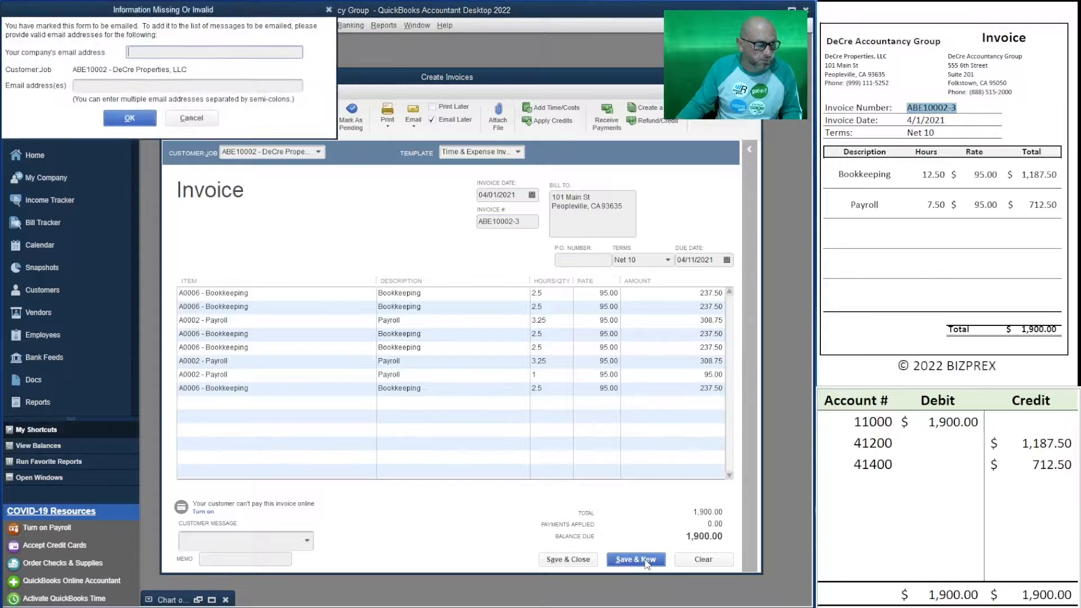
left_click(191, 119)
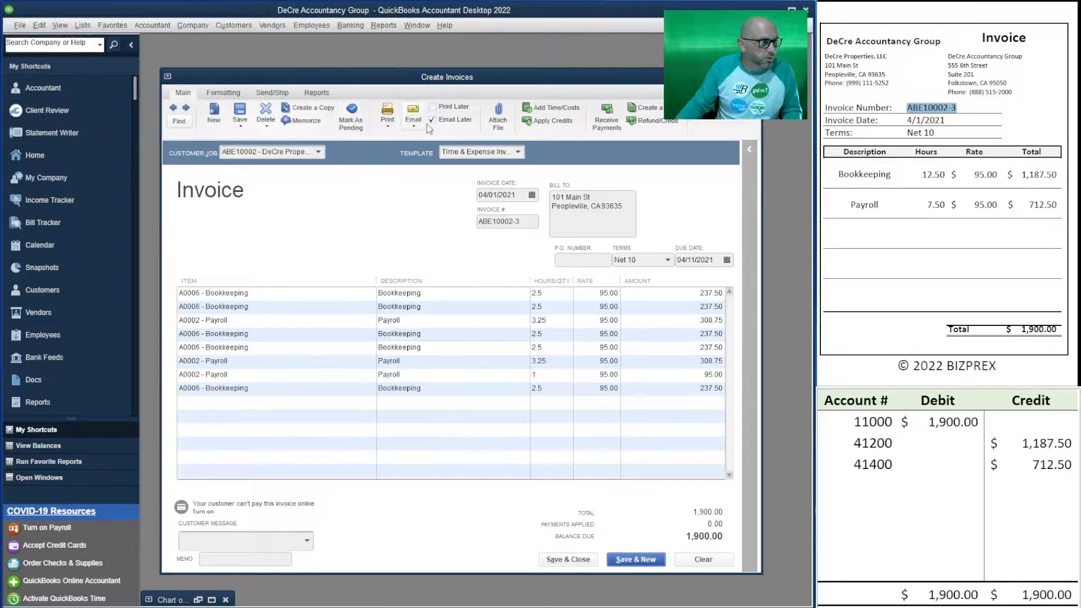
left_click(633, 562)
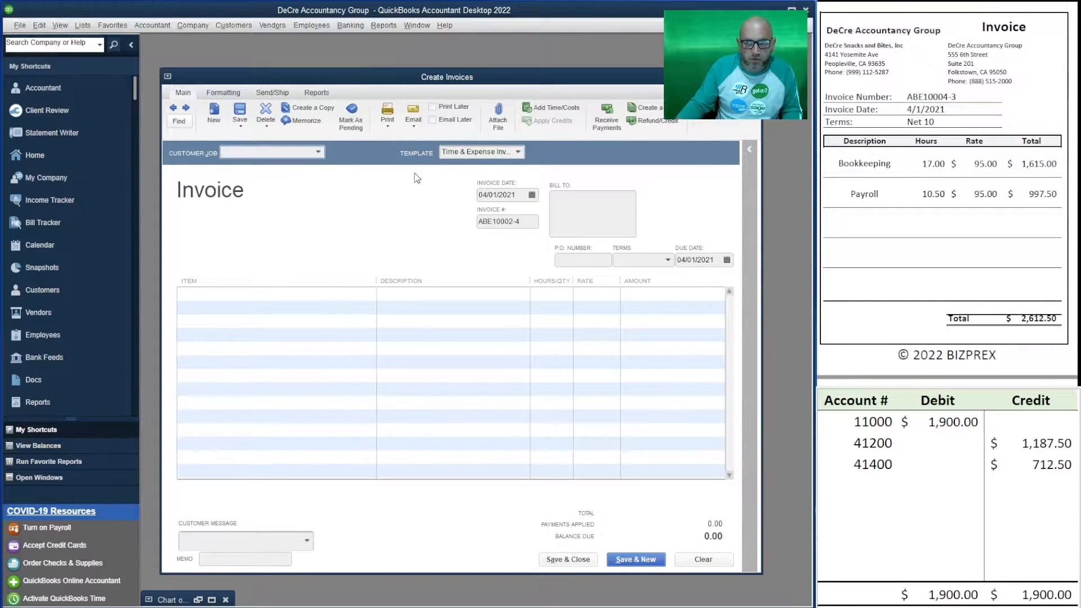
Choose DeCre Snacks and Bites, Inc as the customer and bring all its billable time entries into the invoice.
left_click(319, 152)
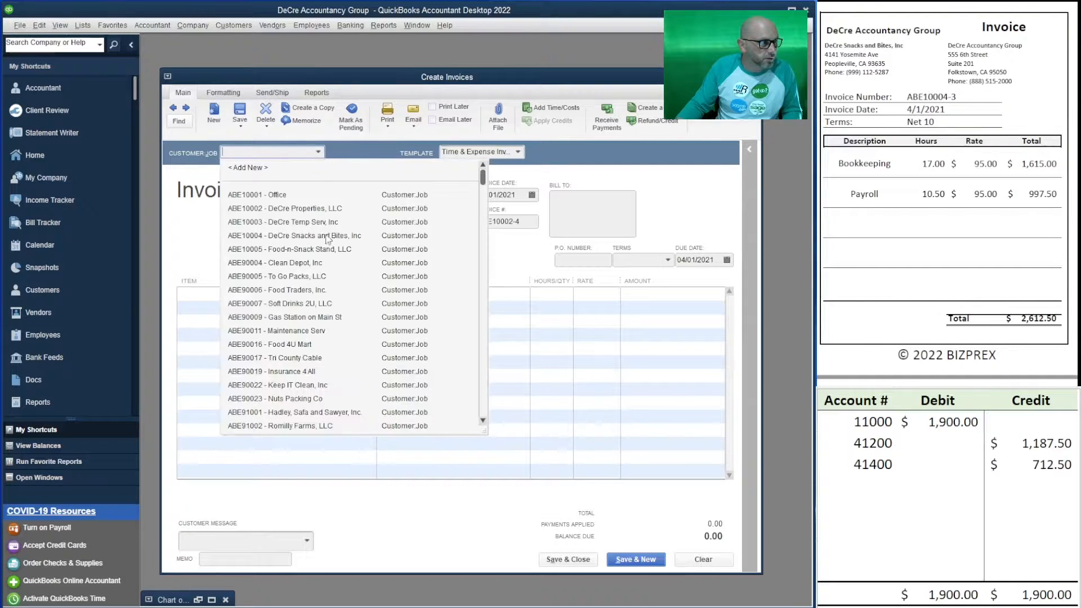
left_click(347, 236)
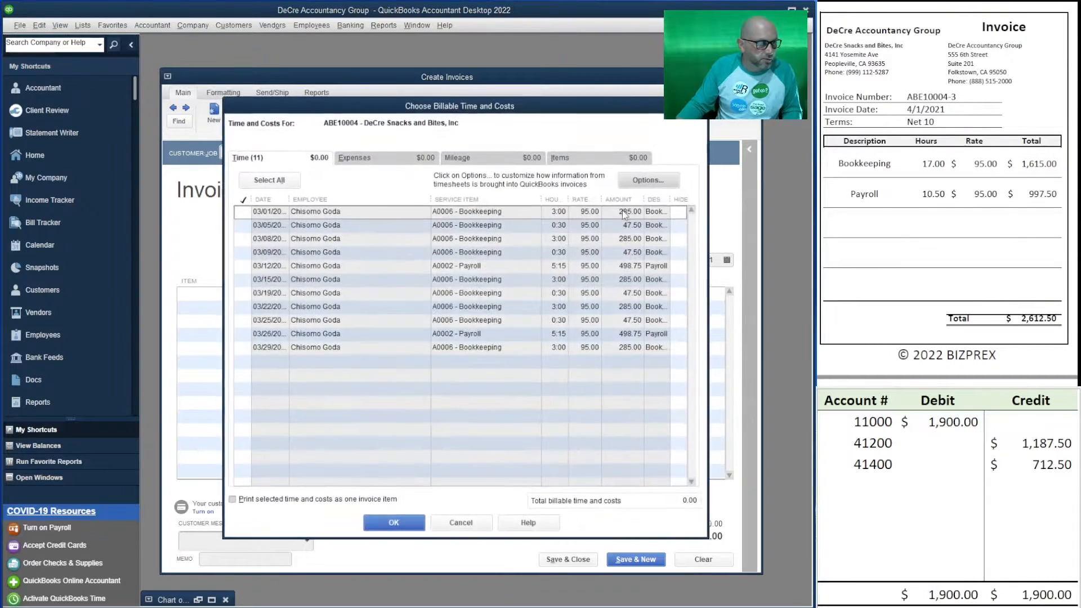
left_click(268, 180)
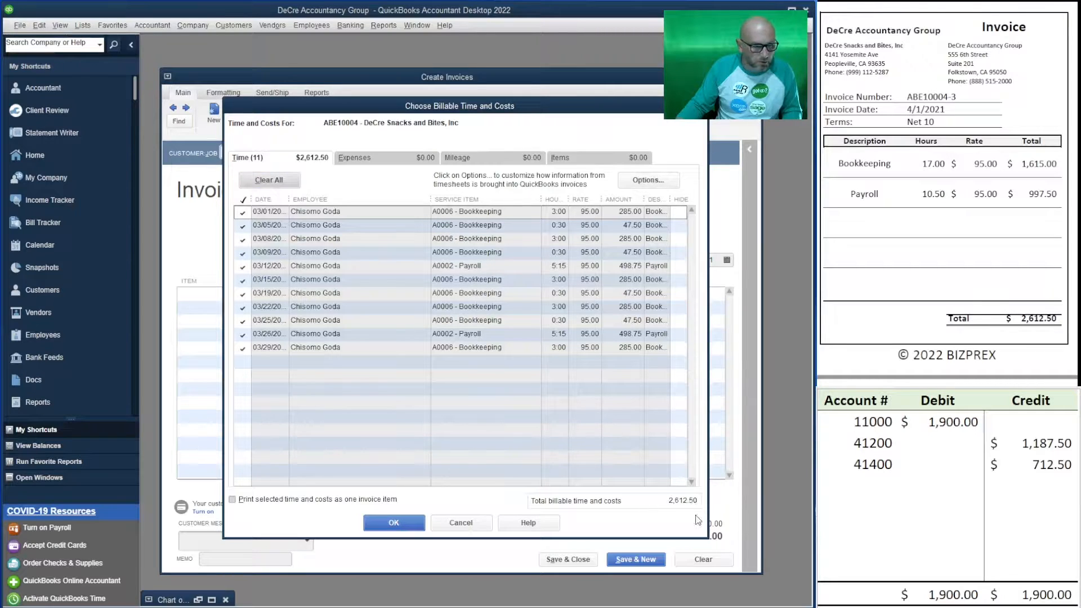
left_click(402, 525)
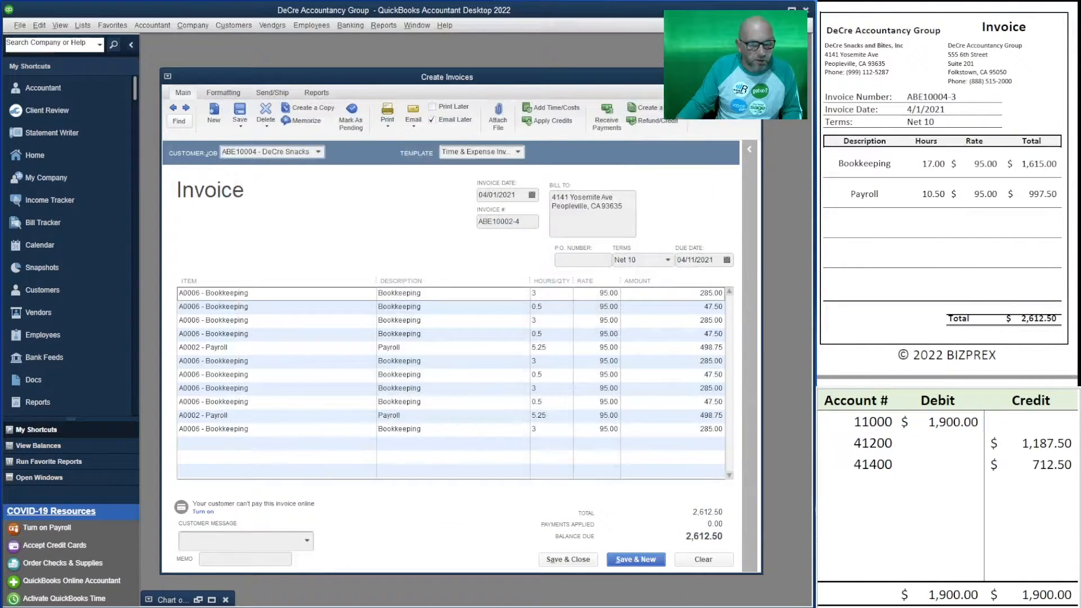
In the worksheet, set the debit of account 11000 to 2612.50 and change the account number below it to 41000.
left_click(960, 426)
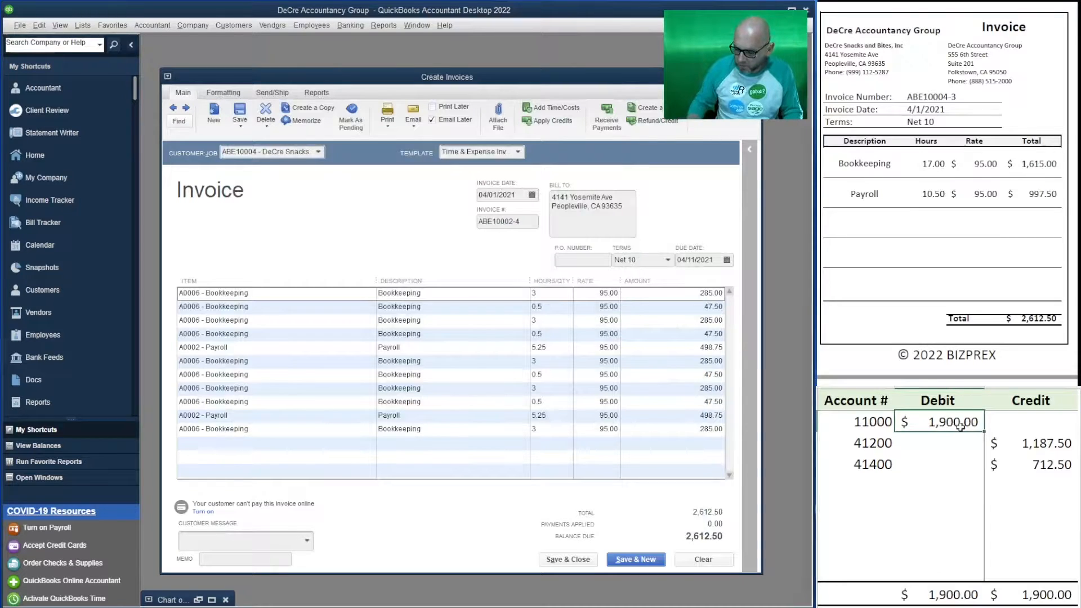
type("2612.50")
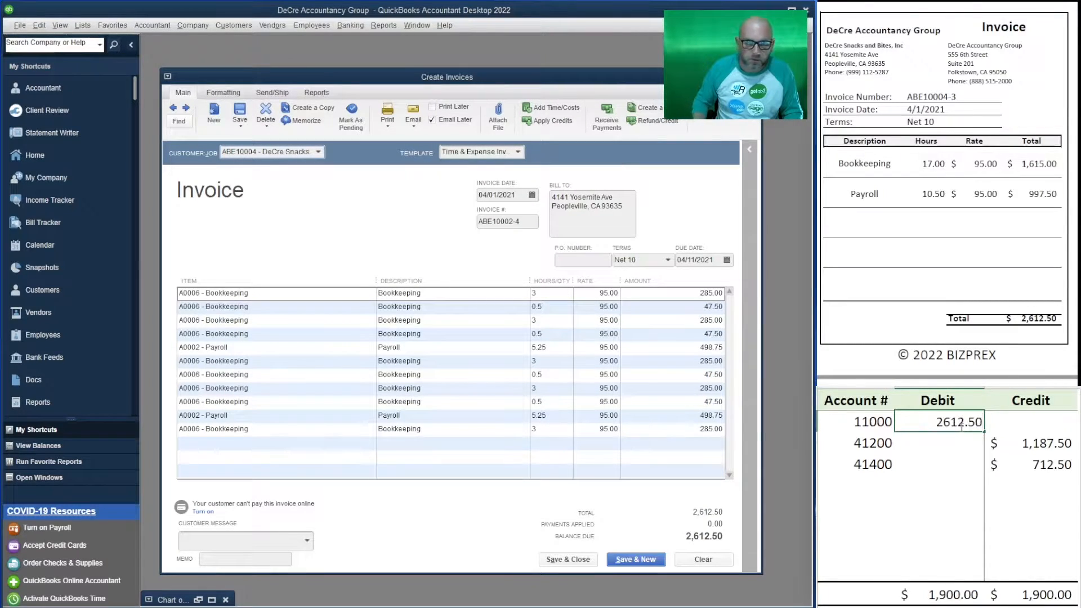
key("Return")
key("Left")
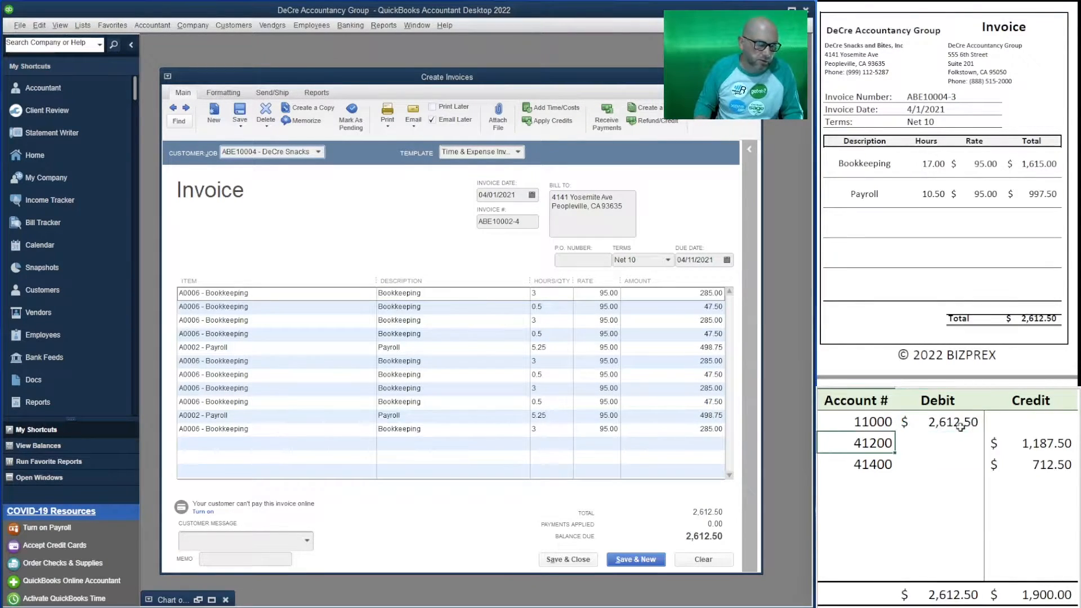
type("41000")
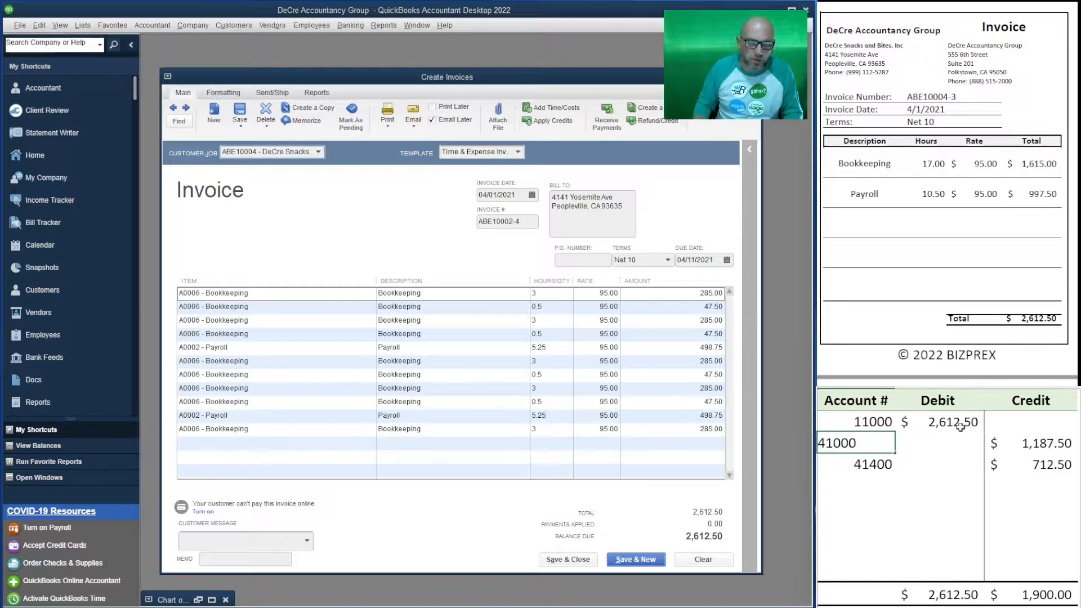
key("Tab")
key("Return")
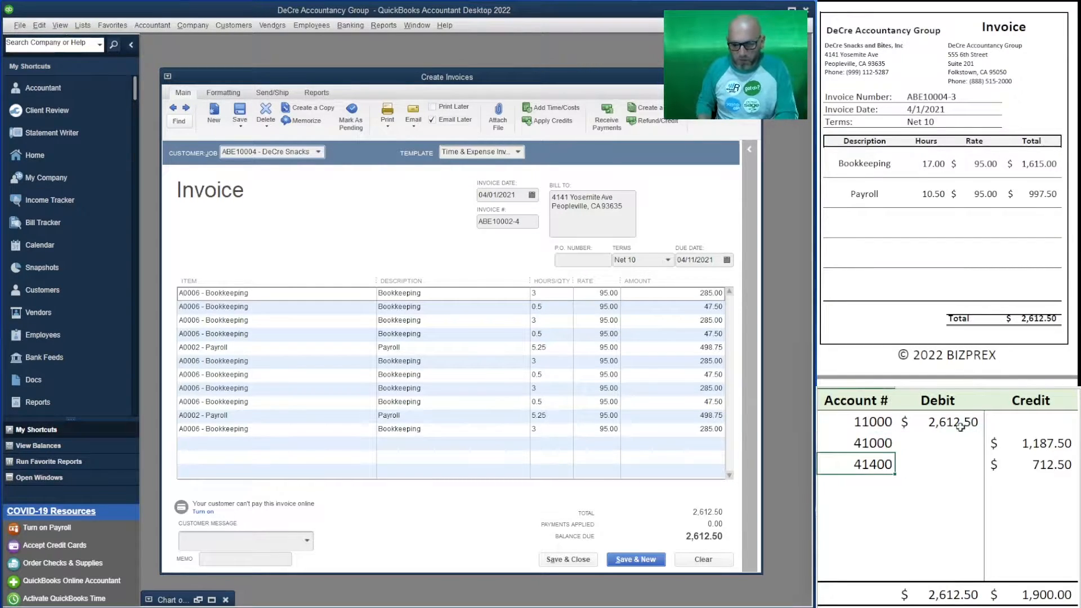
Clear the account number and credit in the 41400 row, and set the credit of account 41000 to 2612.50.
key("Delete")
key("Right")
key("Right")
key("Delete")
key("Up")
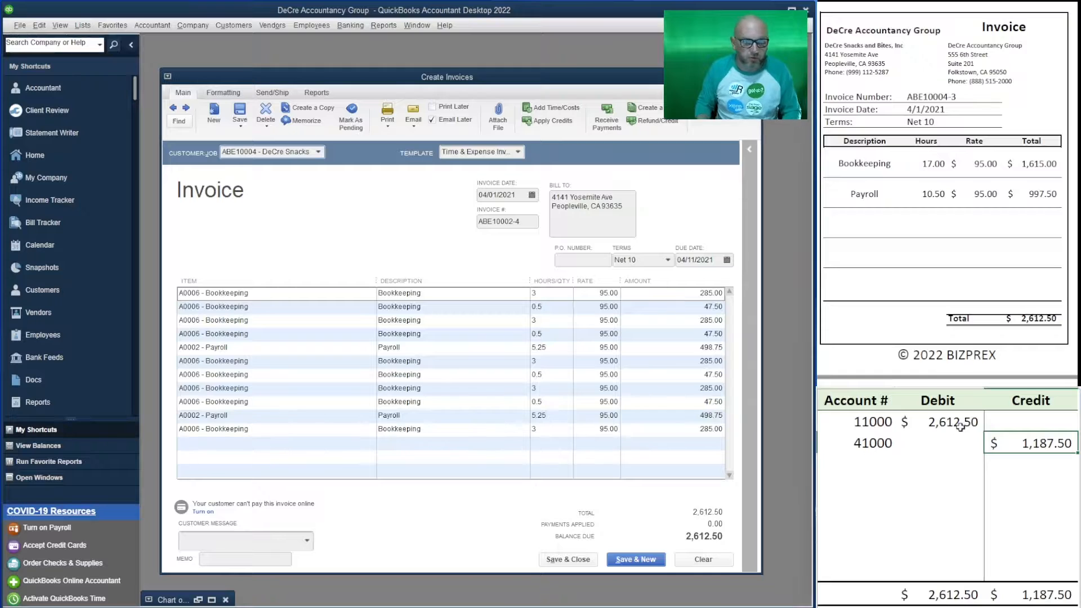
type("2,61")
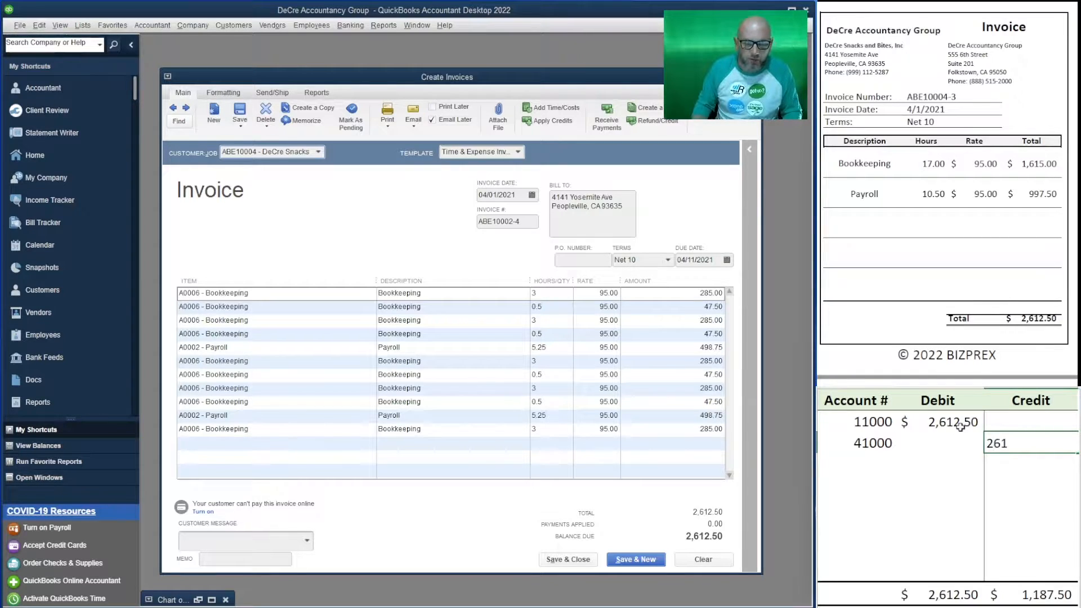
type("2.50")
key("Return")
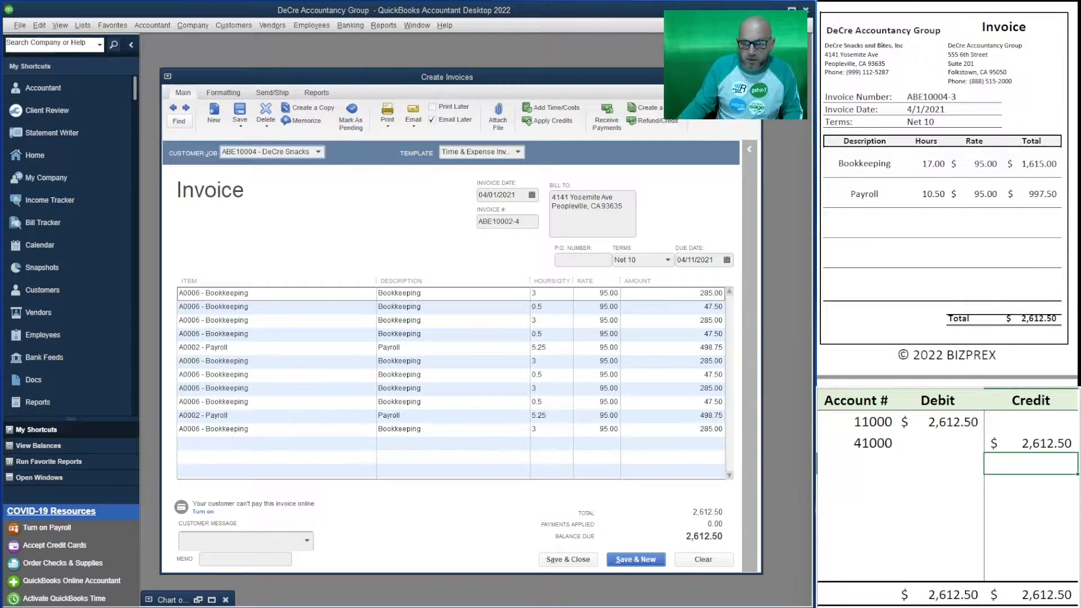
Copy the reference invoice's number into the DeCre Snacks and Bites invoice, and save it with Email Later off, starting a new one.
left_click_drag(957, 96, 904, 96)
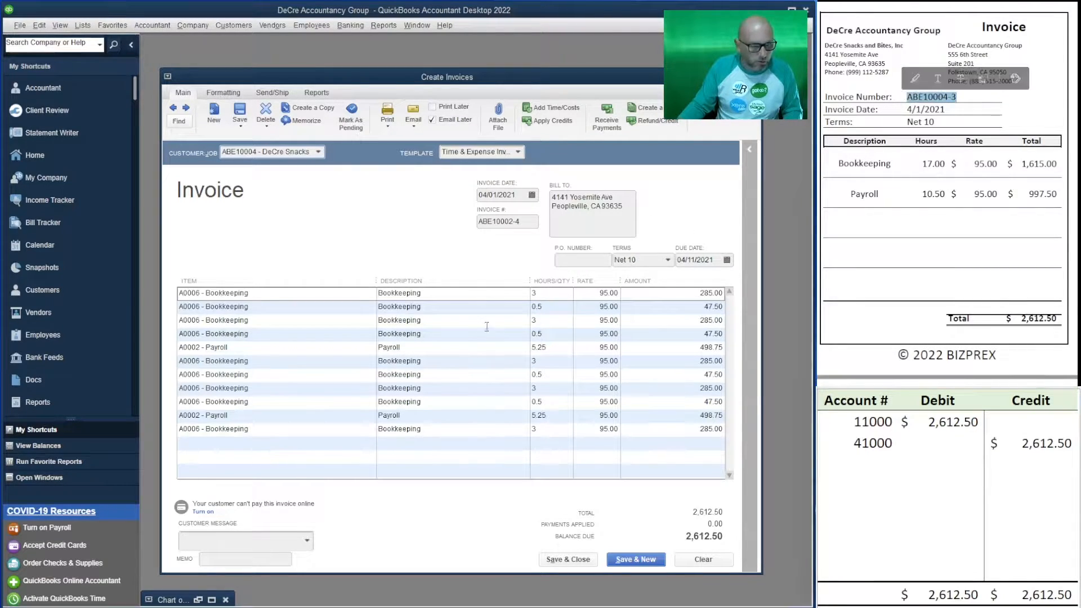
left_click(530, 221)
key("ctrl+v")
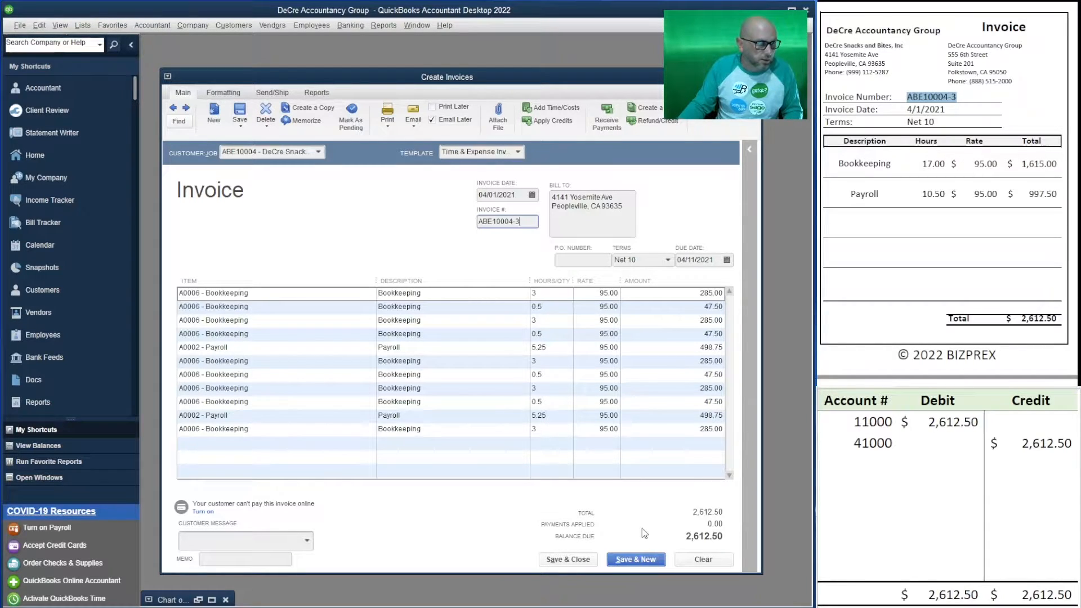
left_click(432, 120)
left_click(644, 561)
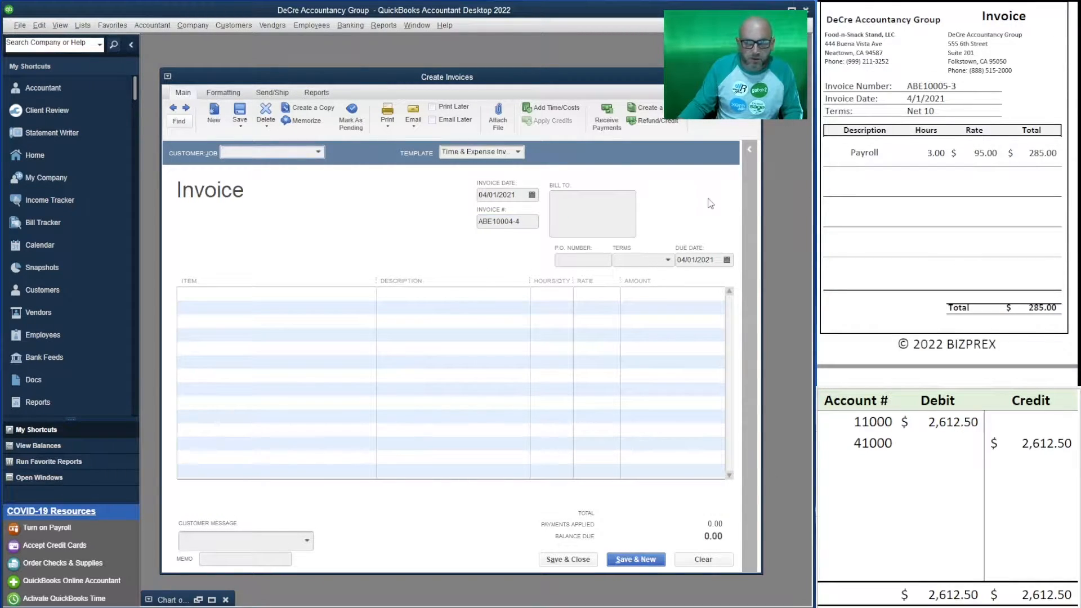
Choose Food-n-Snack Stand, LLC as the customer and bring its billable Payroll time entry into the invoice.
left_click(318, 152)
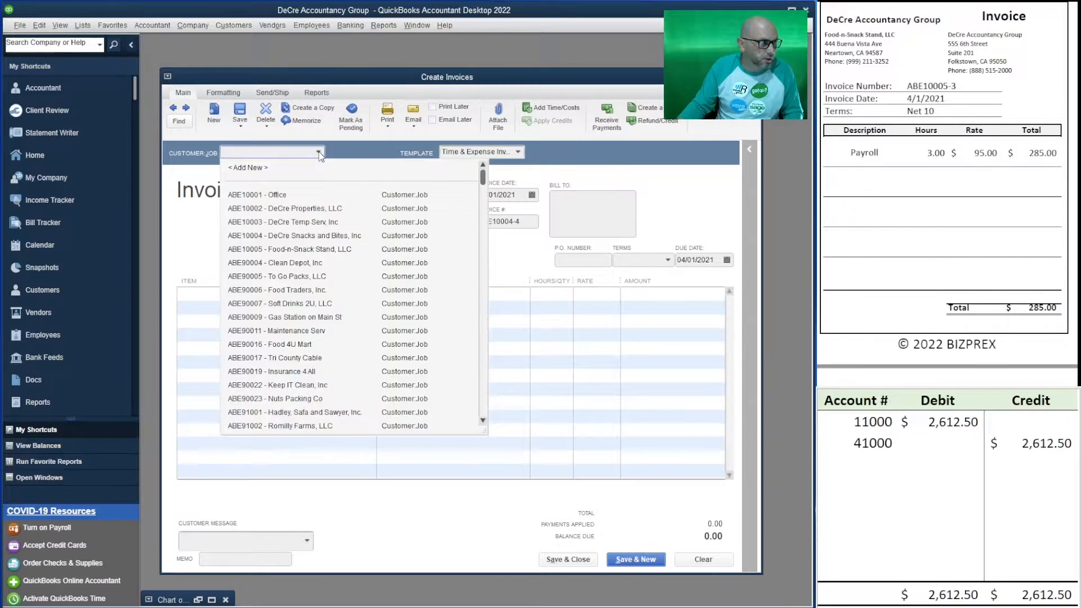
left_click(326, 254)
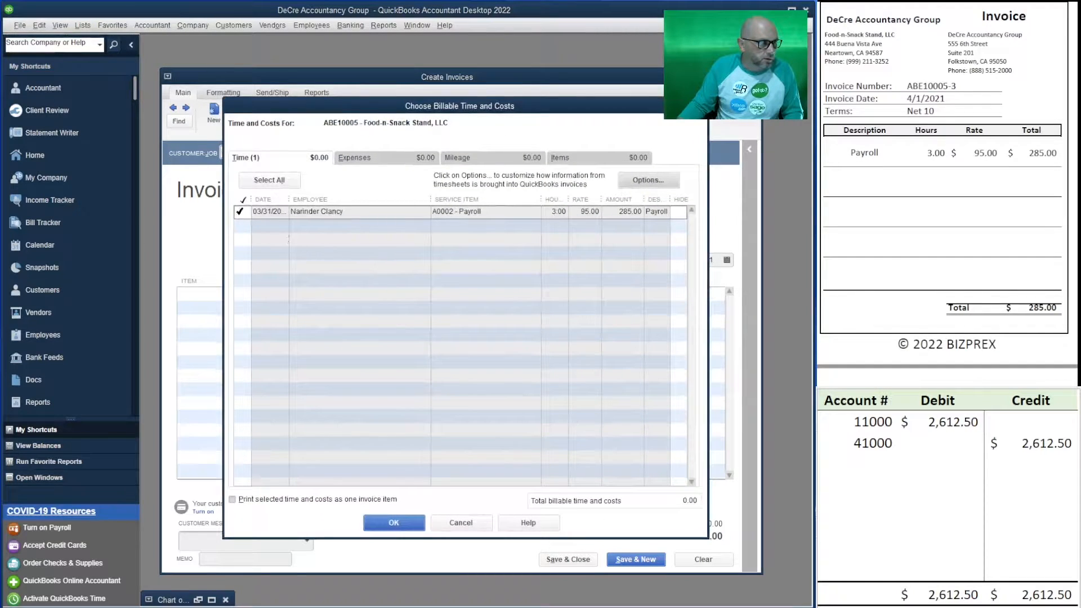
left_click(401, 525)
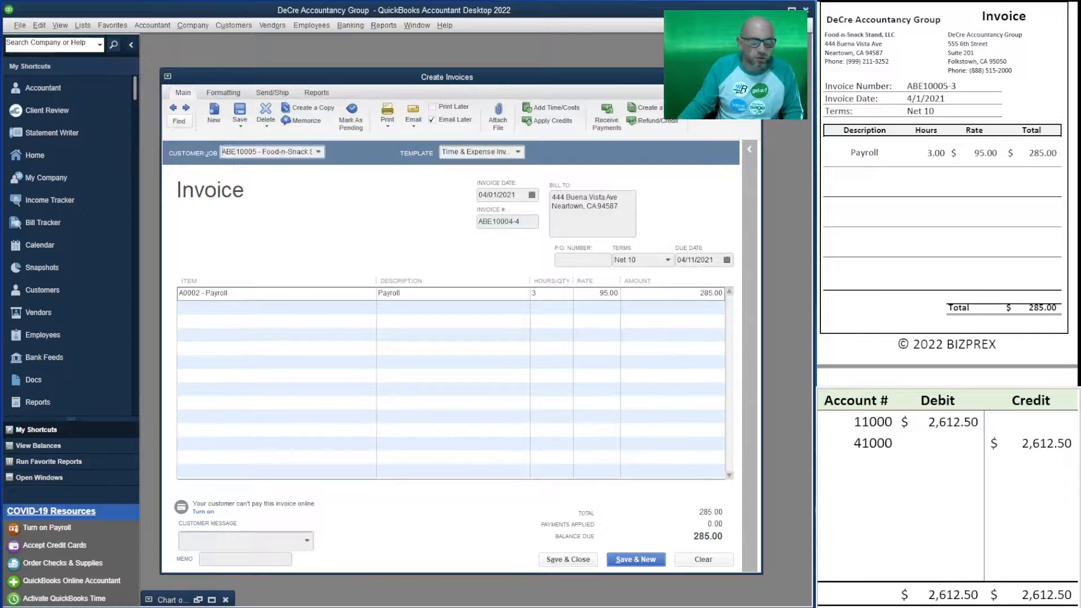
Replace the Food-n-Snack Stand invoice's number with the number copied from the reference invoice.
left_click_drag(962, 88, 905, 88)
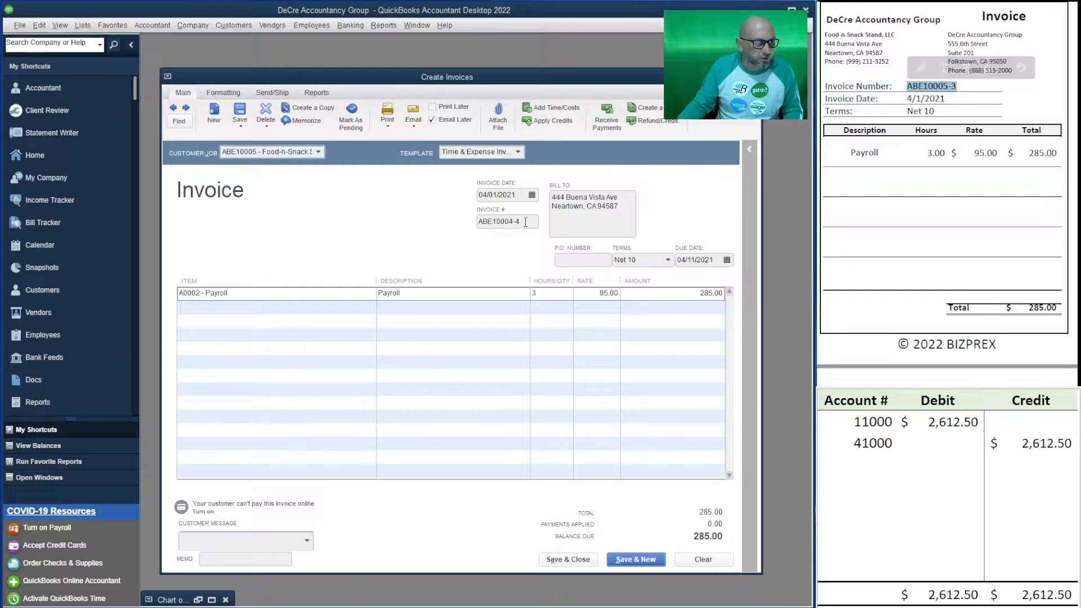
double_click(501, 221)
key("ctrl+v")
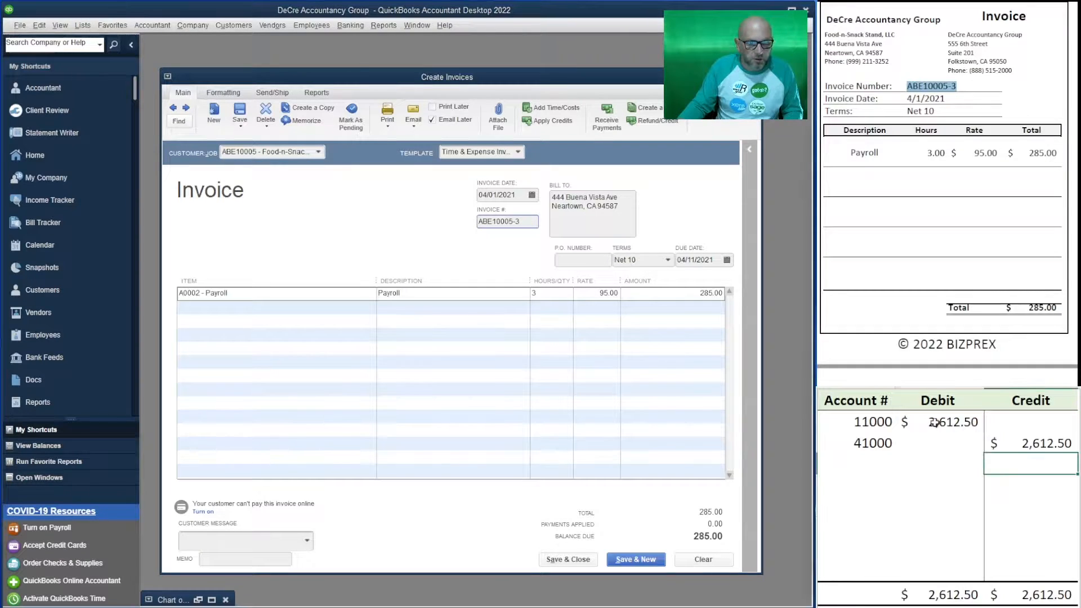
In the worksheet, set the debit of account 11000 to 285.
left_click(936, 422)
type("285")
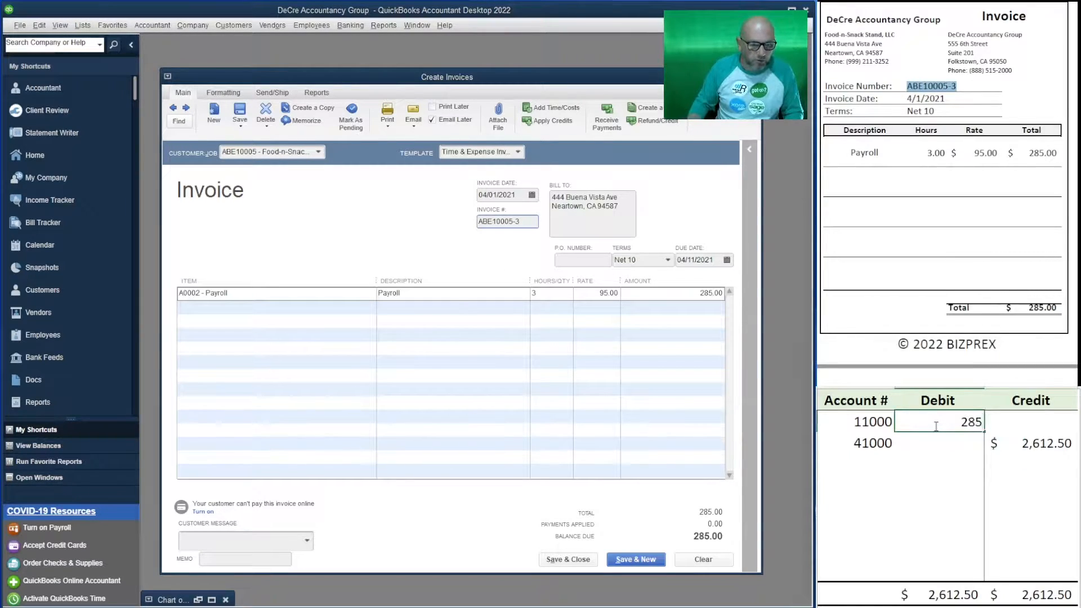
key("Return")
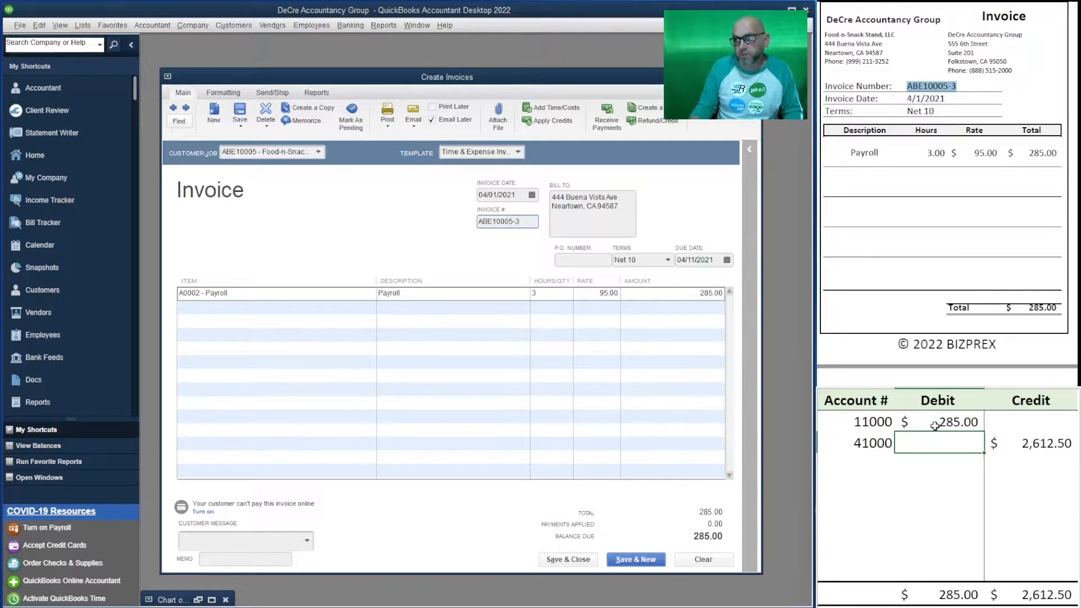
Change the worksheet's account number 41000 to 41400 and set the credit in that row to 285.
left_click(1019, 445)
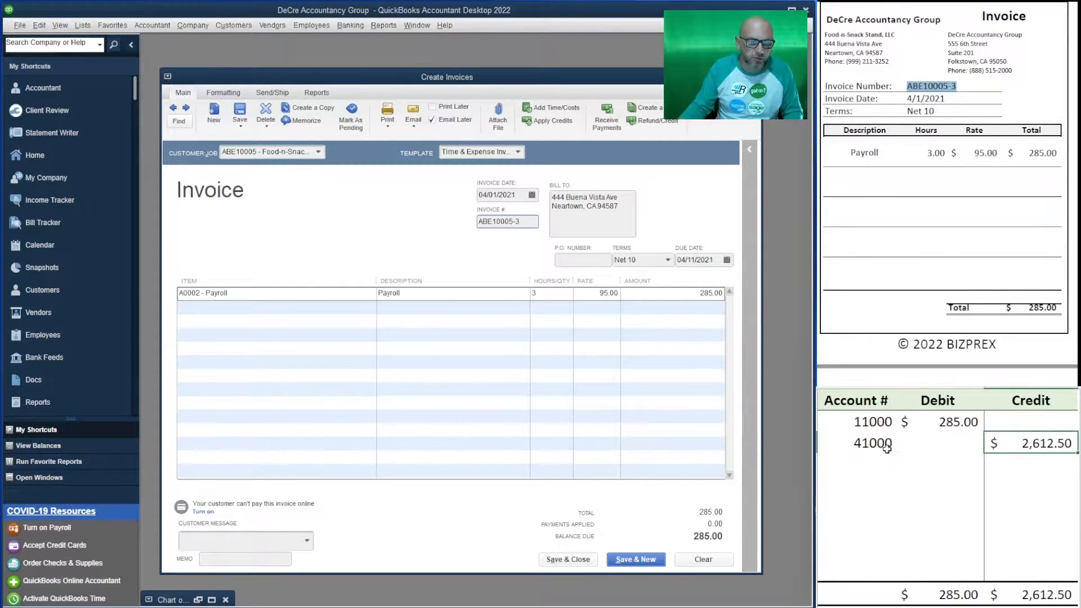
left_click(879, 443)
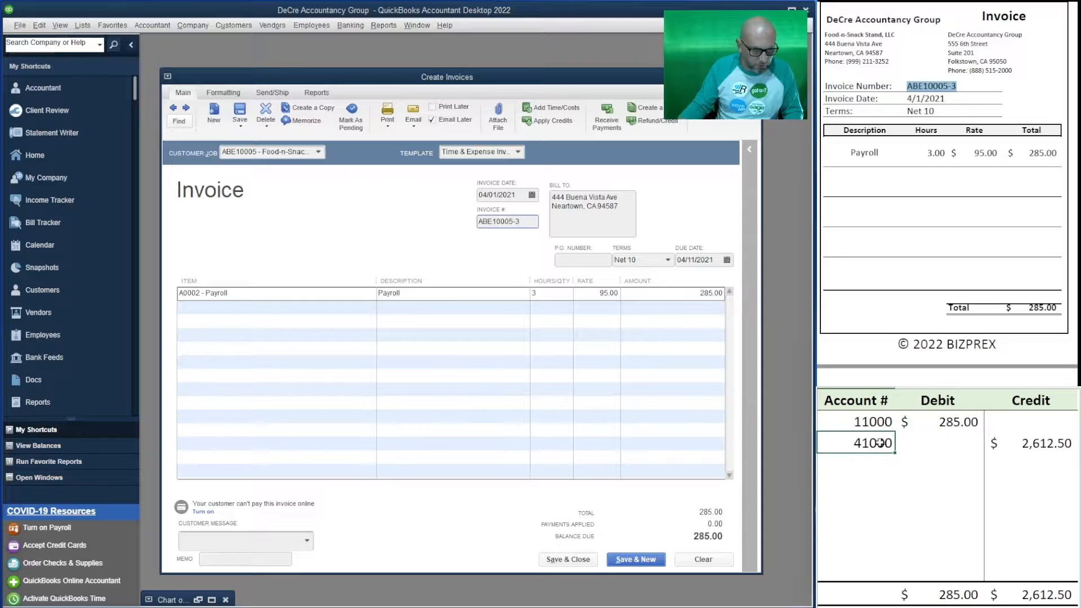
type("41400")
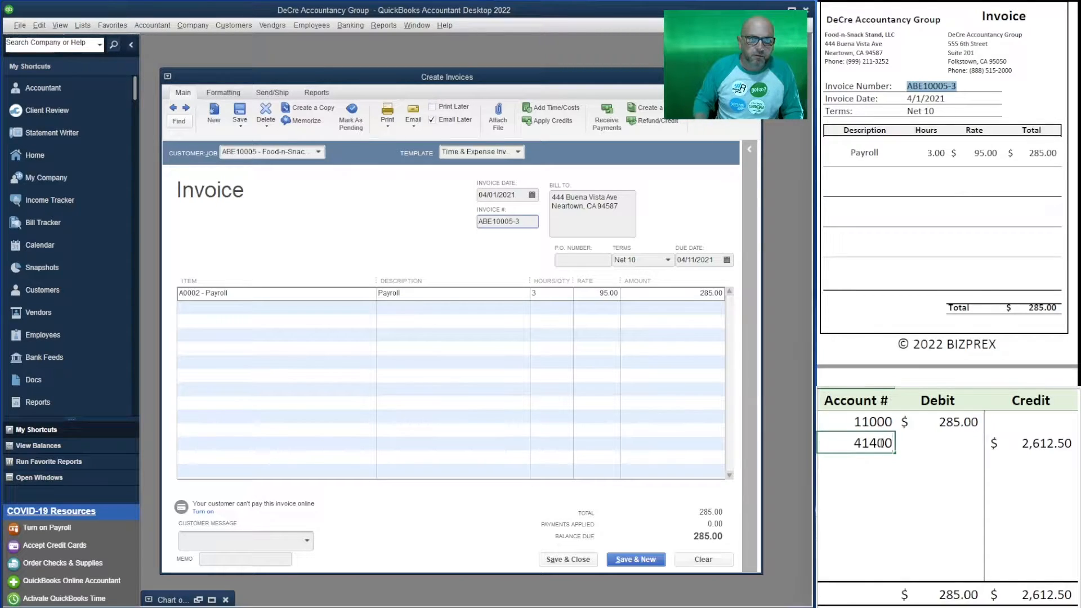
key("Tab")
type("285")
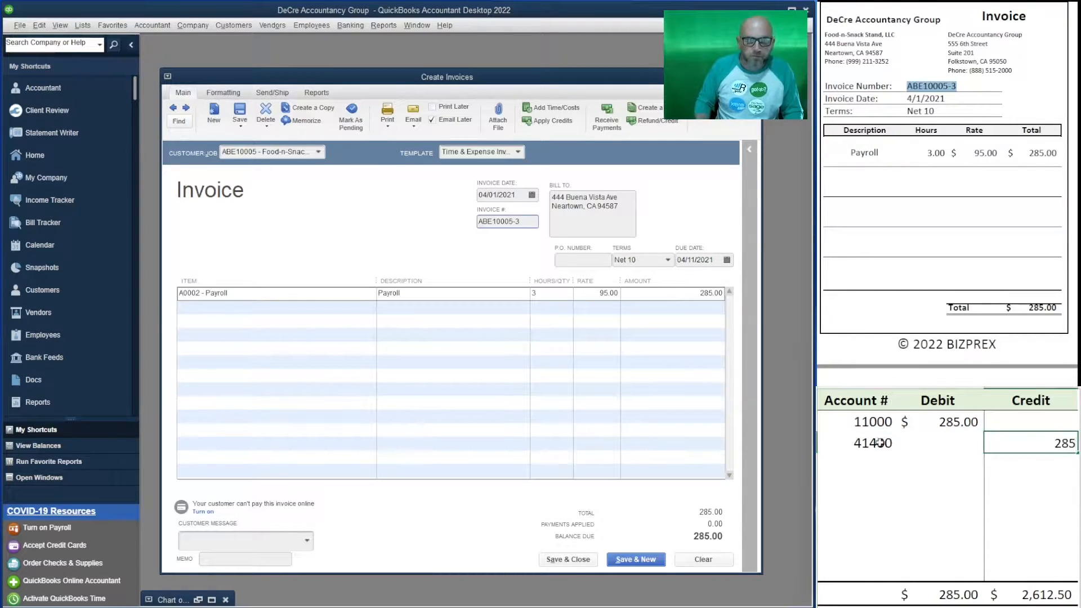
key("Return")
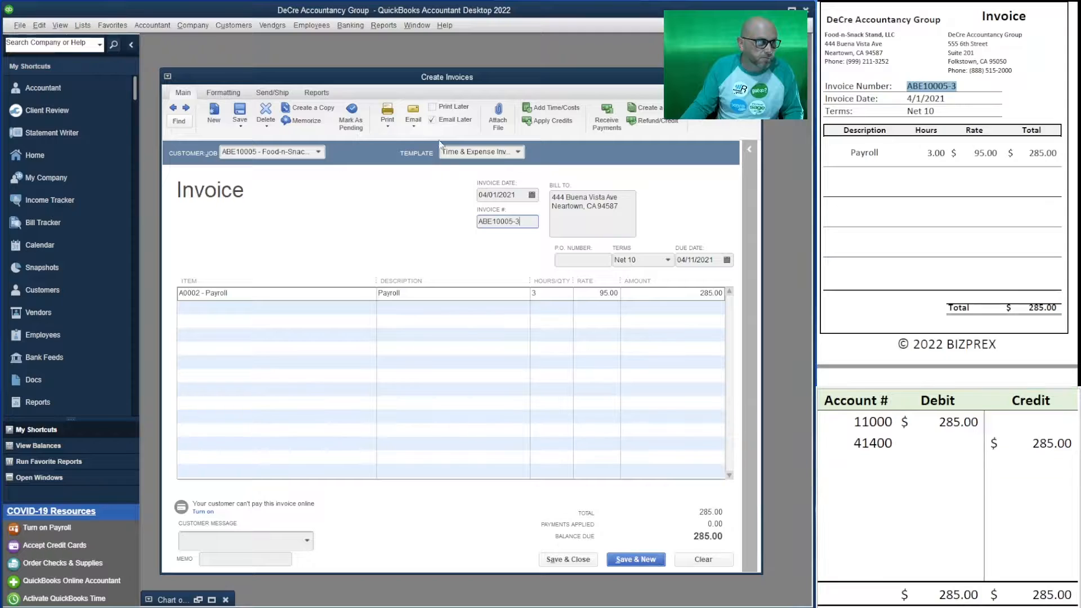
Save the Food-n-Snack Stand invoice and start one for Clean Depot, Inc with all its billable time entries selected.
left_click(635, 560)
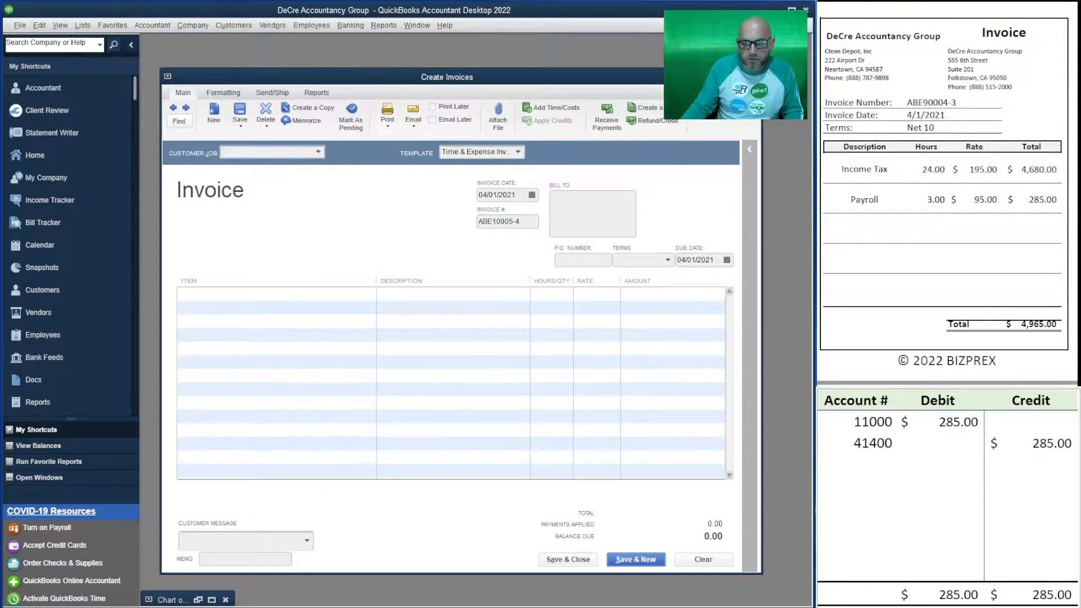
left_click(322, 152)
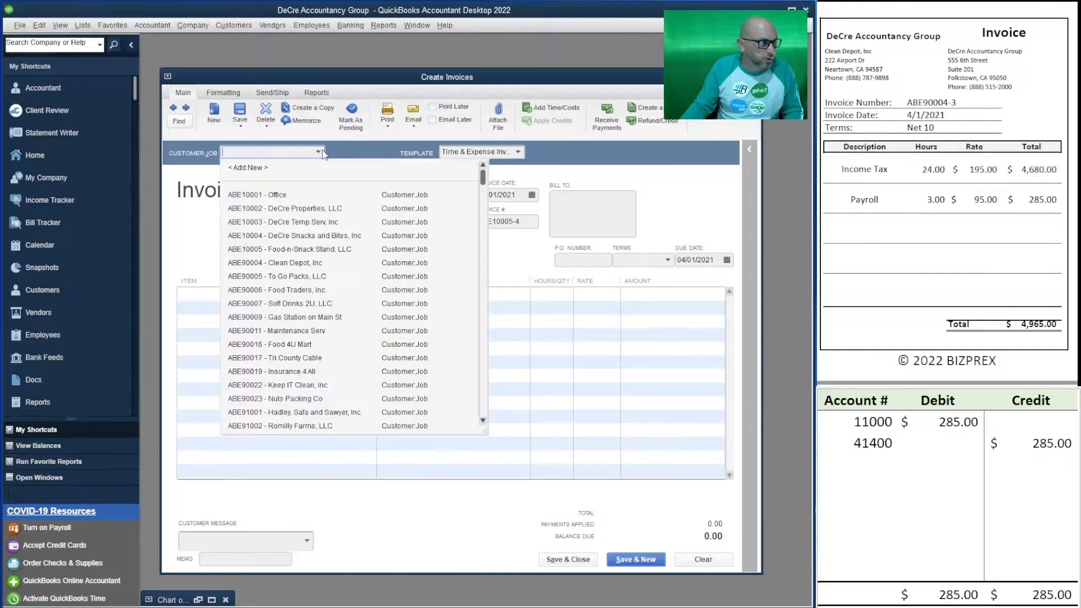
left_click(325, 264)
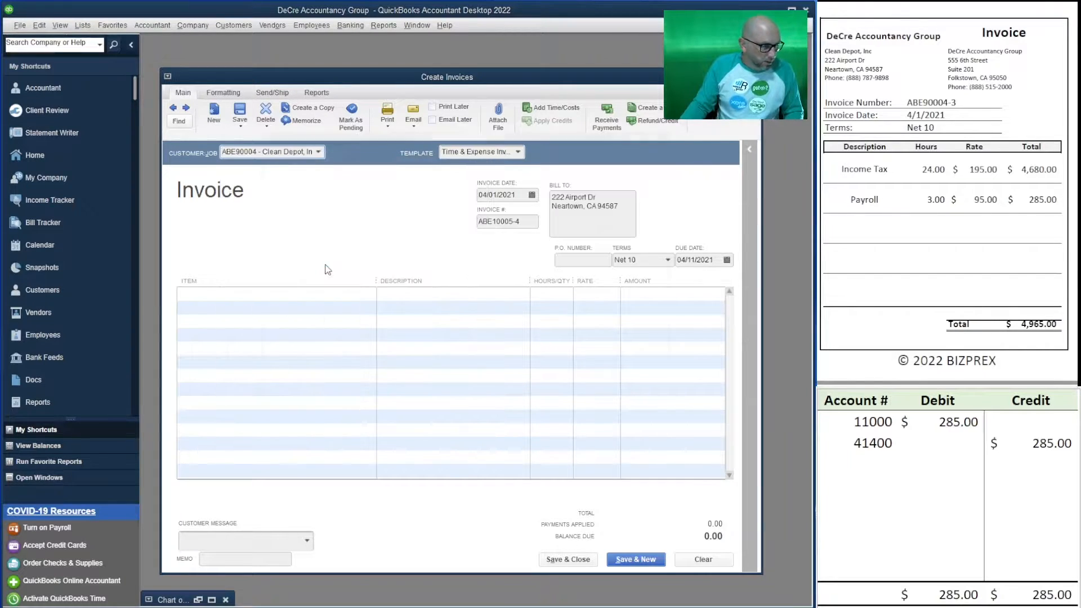
left_click(264, 181)
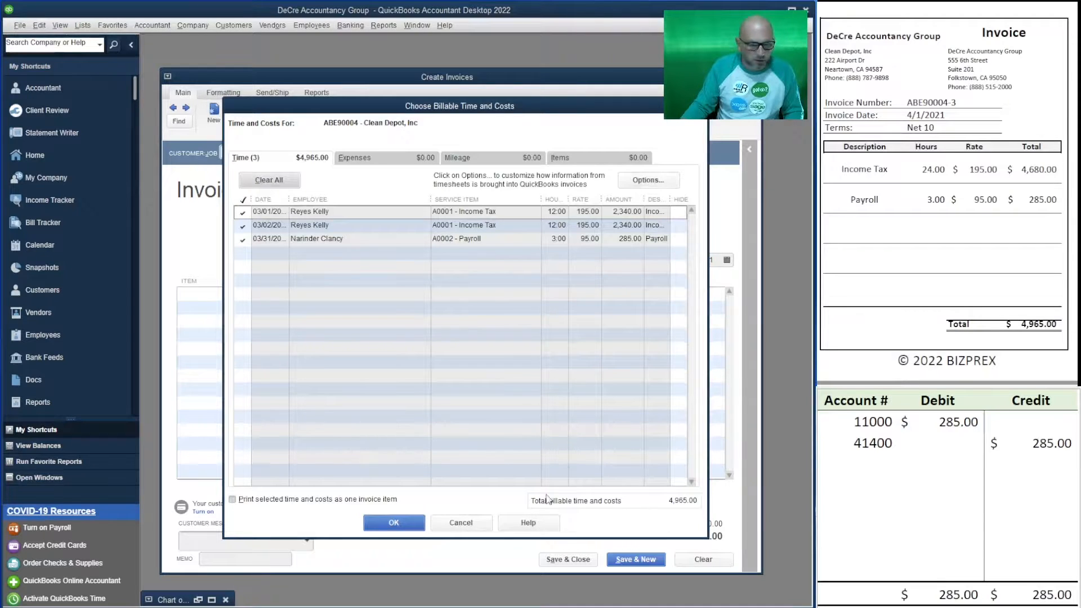
In the worksheet, change the account number below 11000 to 41000.
left_click(885, 445)
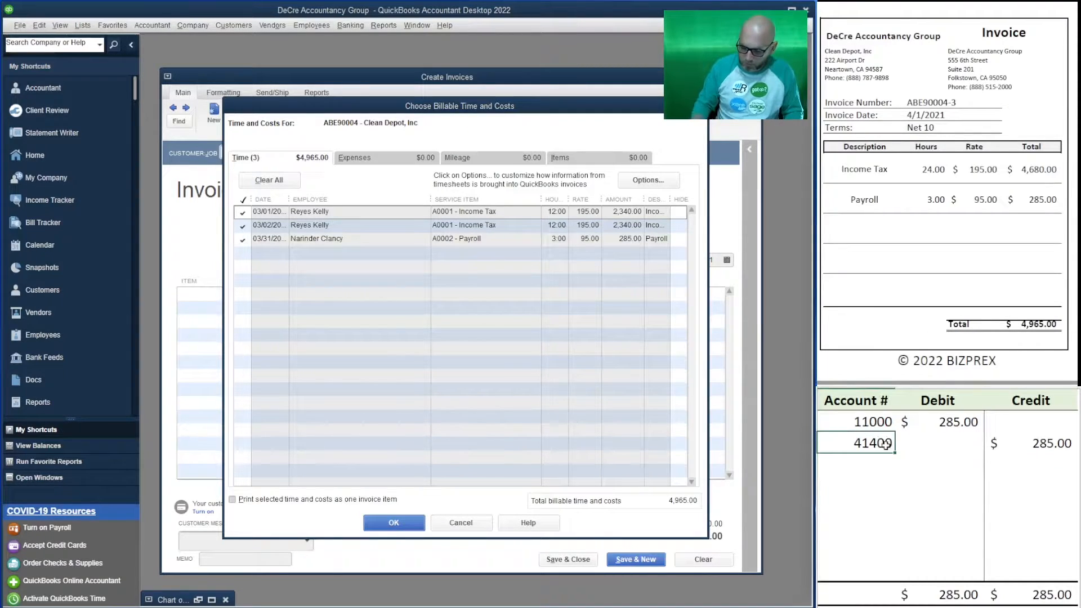
type("41")
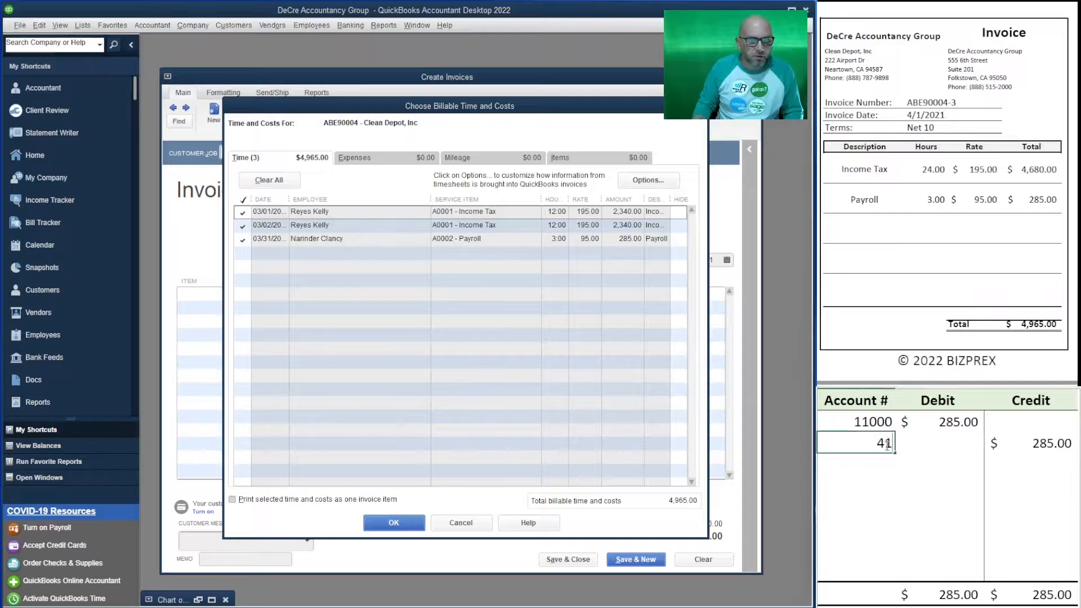
type("400")
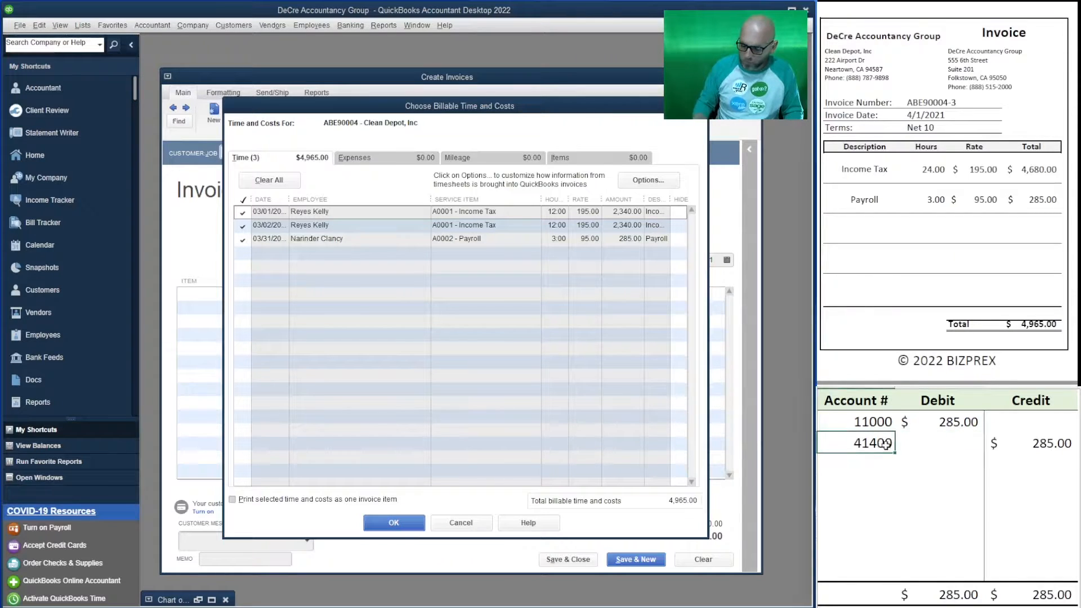
key("BackSpace")
key("BackSpace")
key("BackSpace")
type("000")
key("Tab")
Set the debit of account 11000 and the credit of account 41000 to 4965 in the worksheet.
key("Up")
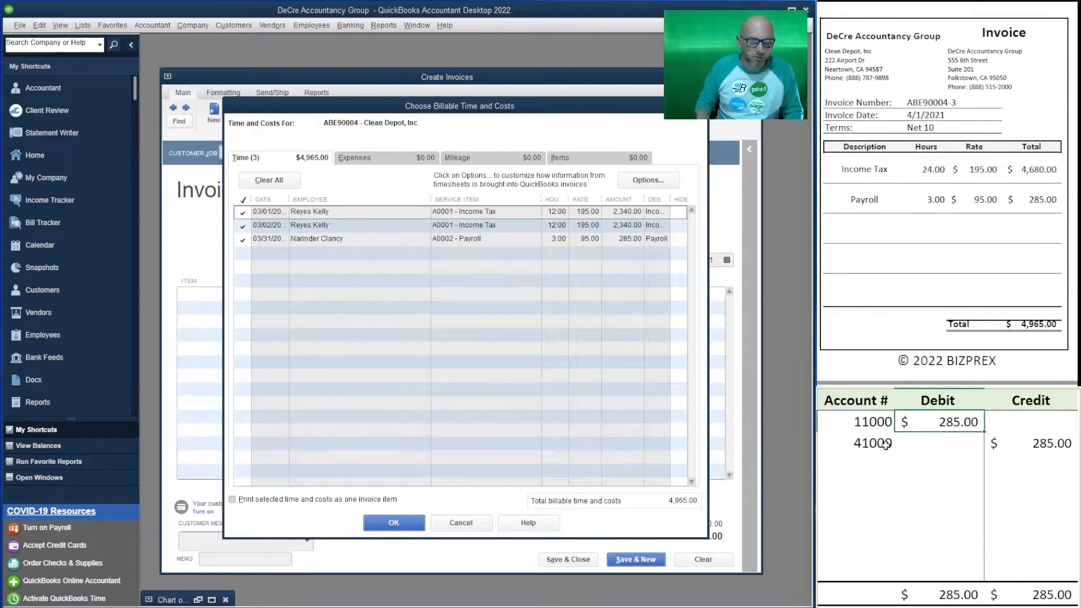
type("4,9")
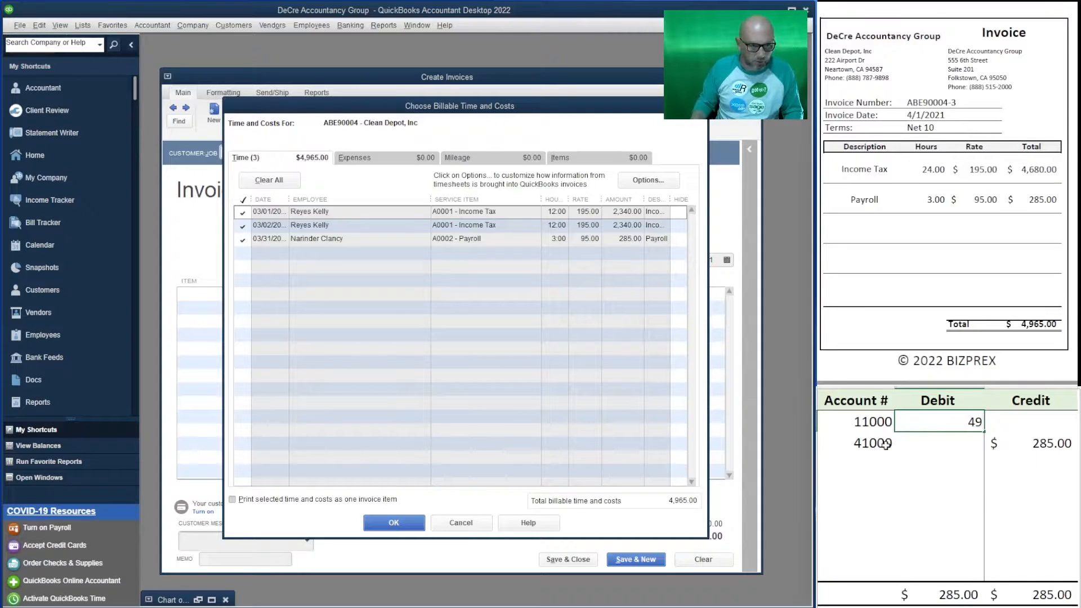
type("65")
key("Return")
key("Tab")
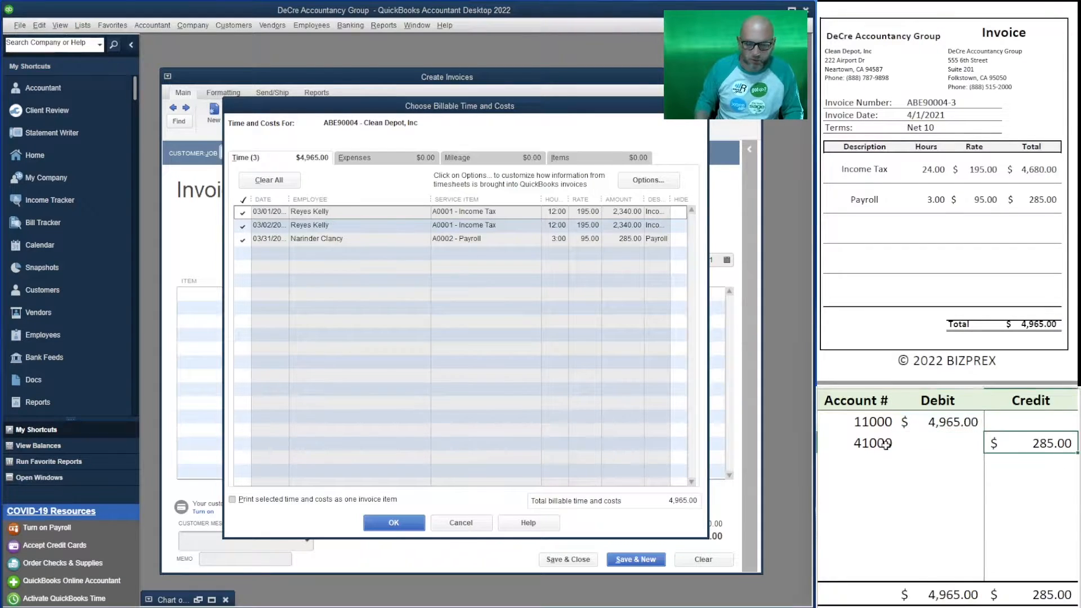
type("4965")
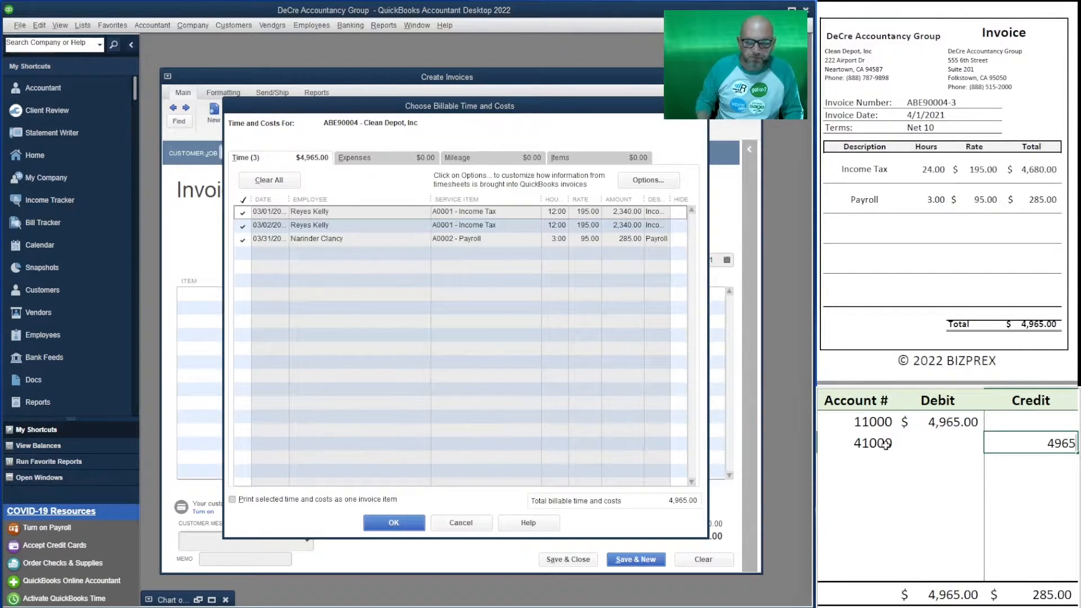
key("Return")
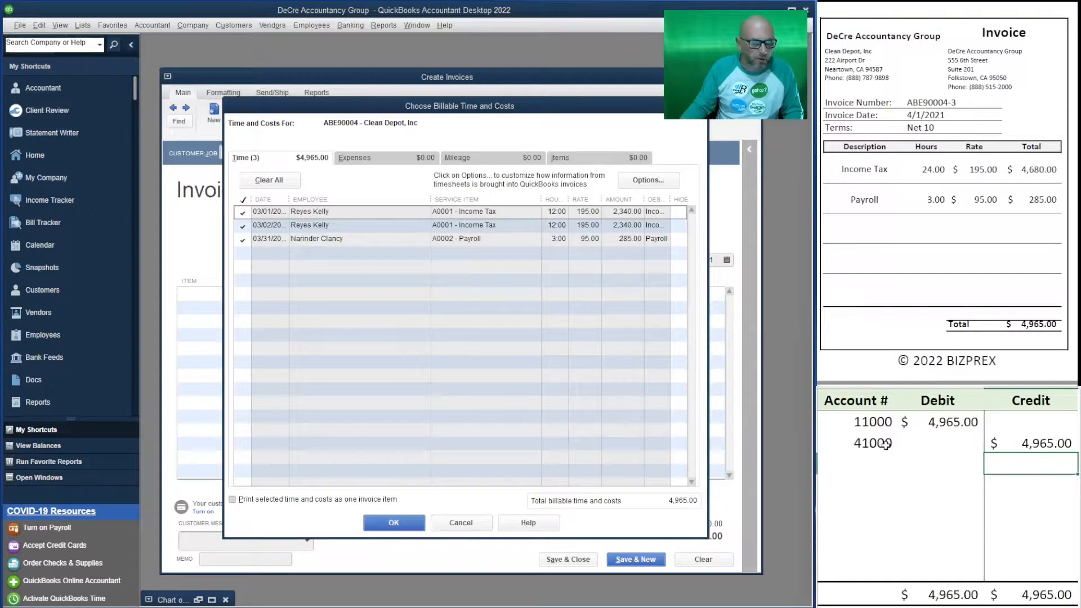
Bring the selected time entries into the Clean Depot invoice and replace its number with the one copied from the reference invoice.
left_click(393, 523)
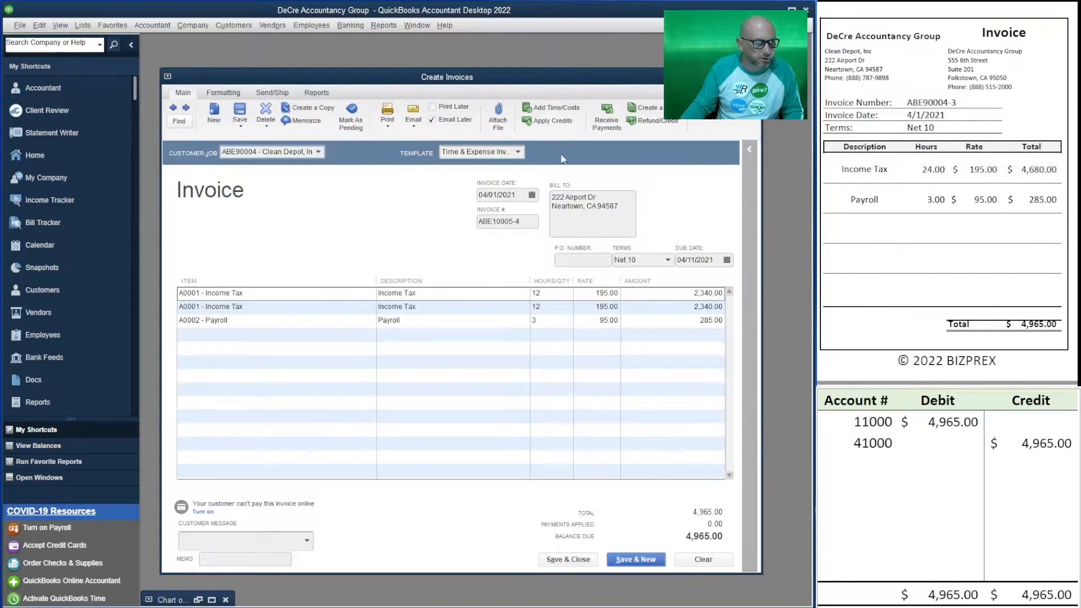
left_click_drag(957, 102, 893, 100)
key("ctrl+c")
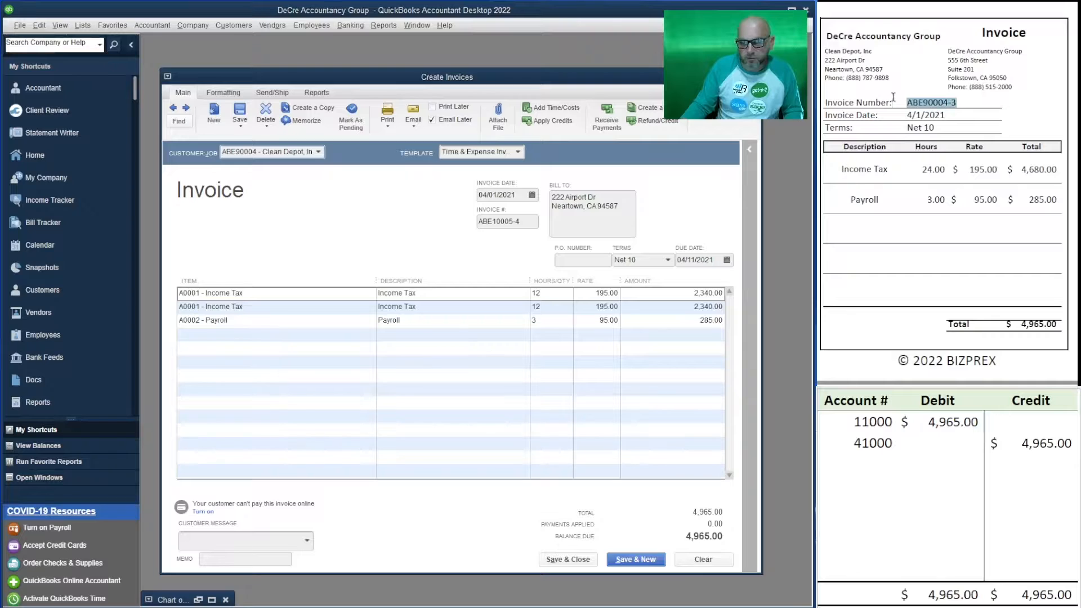
double_click(530, 222)
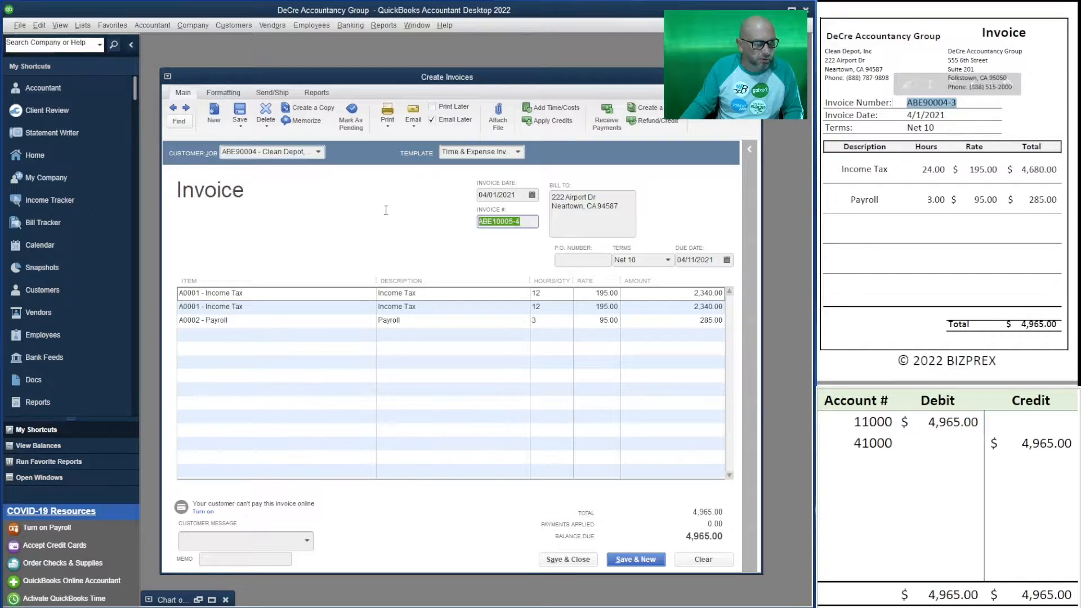
key("ctrl+v")
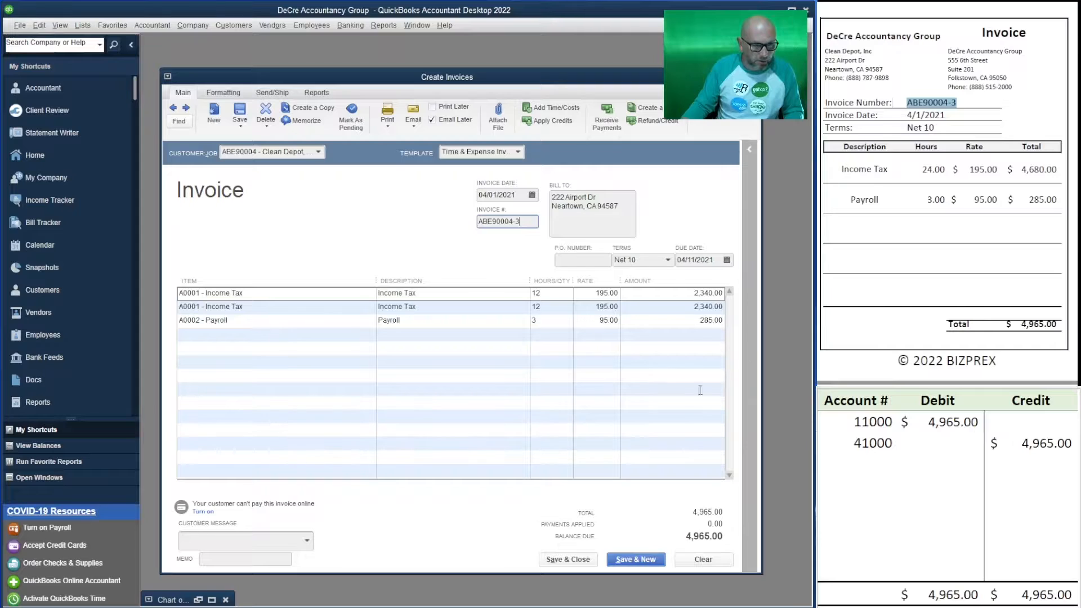
Save the Clean Depot invoice with Email Later off, dismissing the e-mail address request, and start a new invoice.
left_click(626, 560)
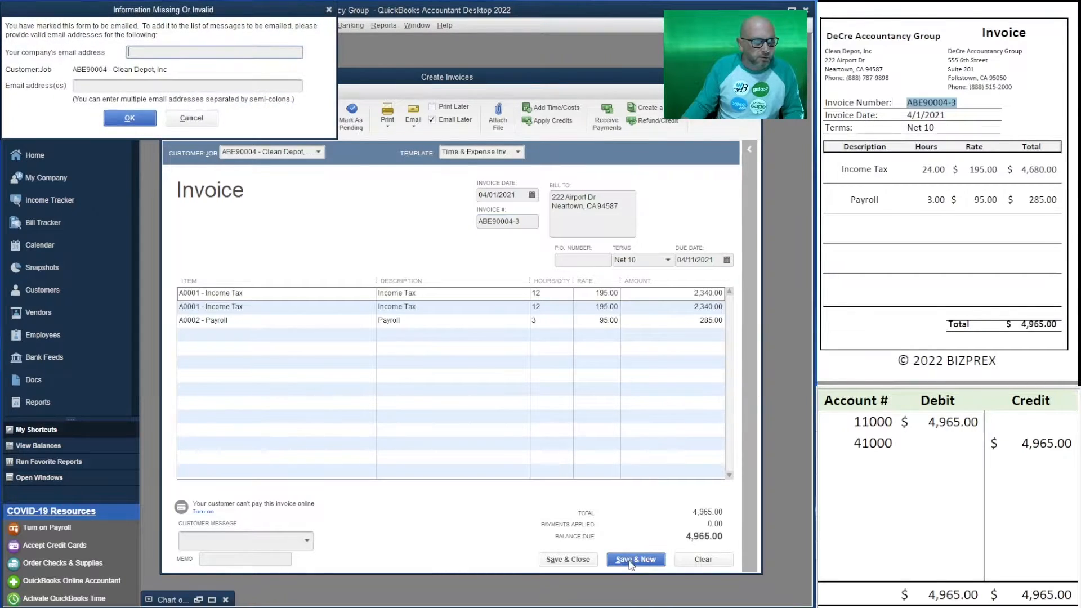
left_click(179, 121)
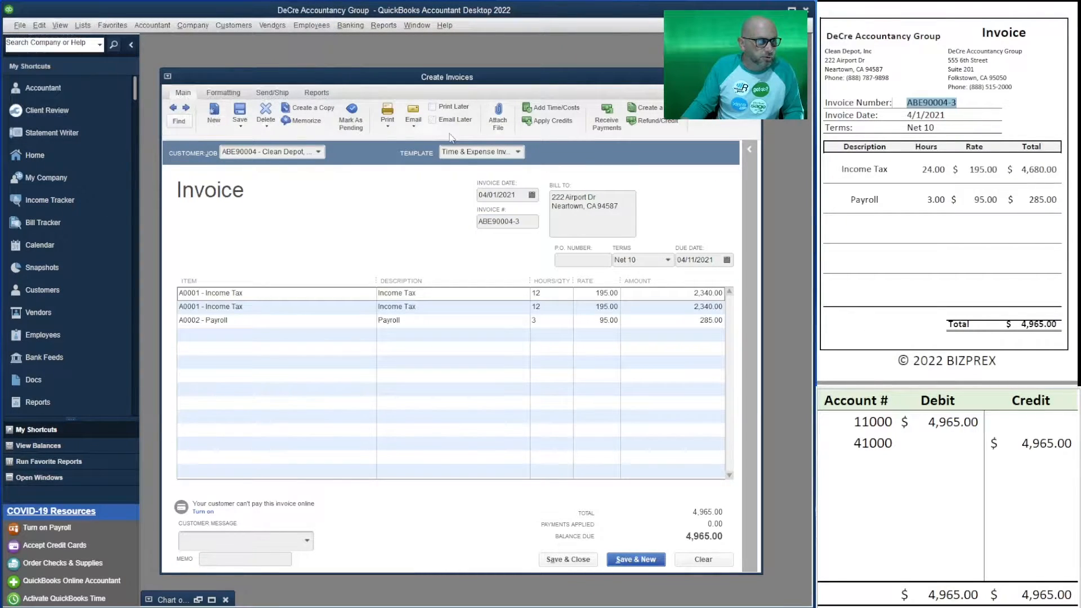
left_click(647, 560)
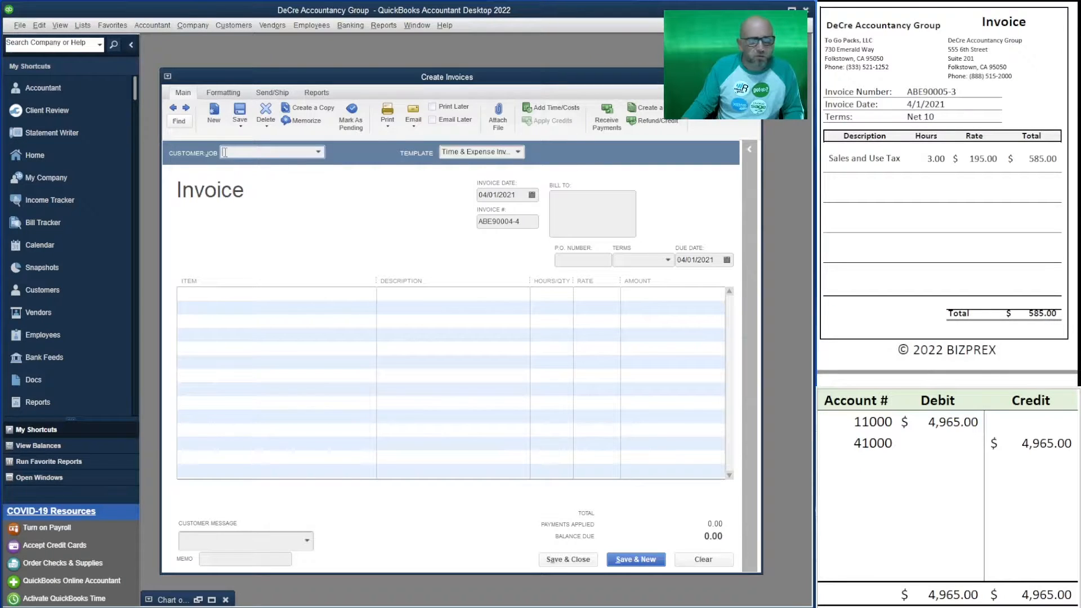
Choose To Go Packs, LLC as the customer and bring its billable Sales and Use Tax time entry into the invoice.
type("to")
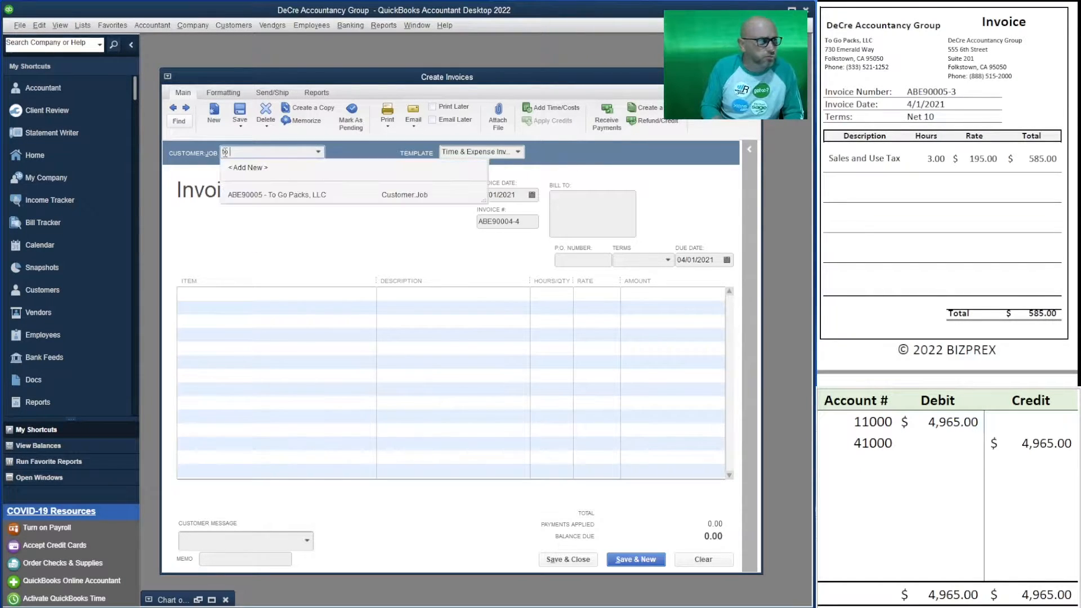
type(" go")
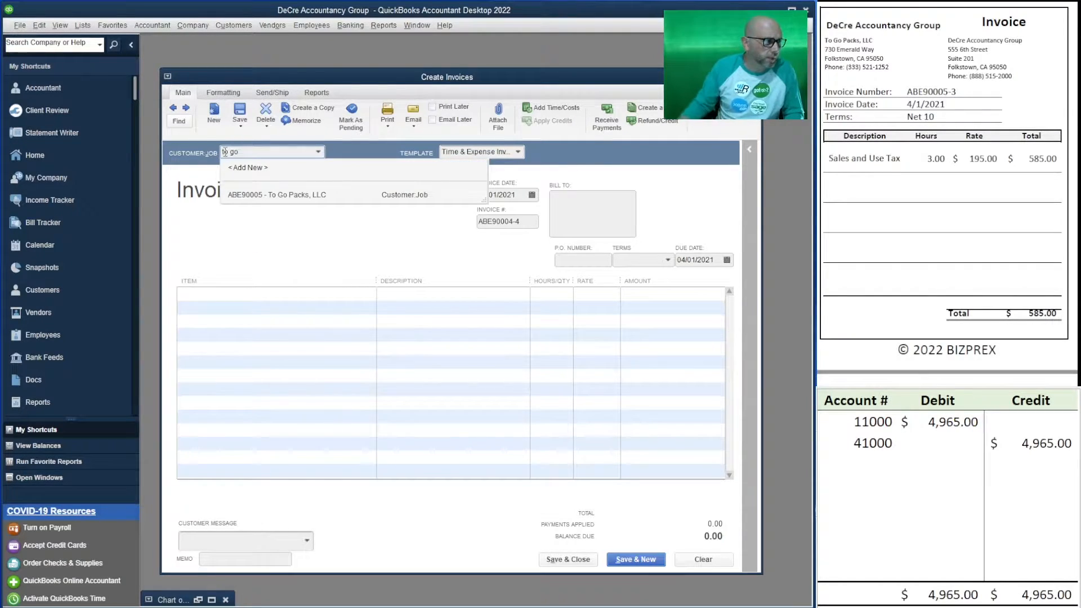
left_click(311, 195)
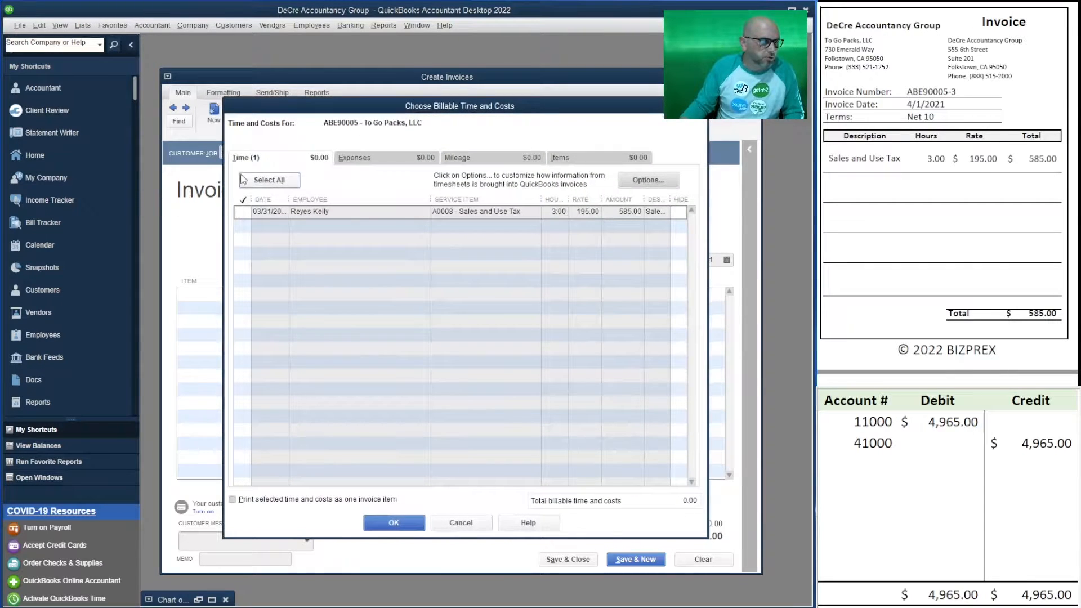
left_click(253, 179)
left_click(410, 522)
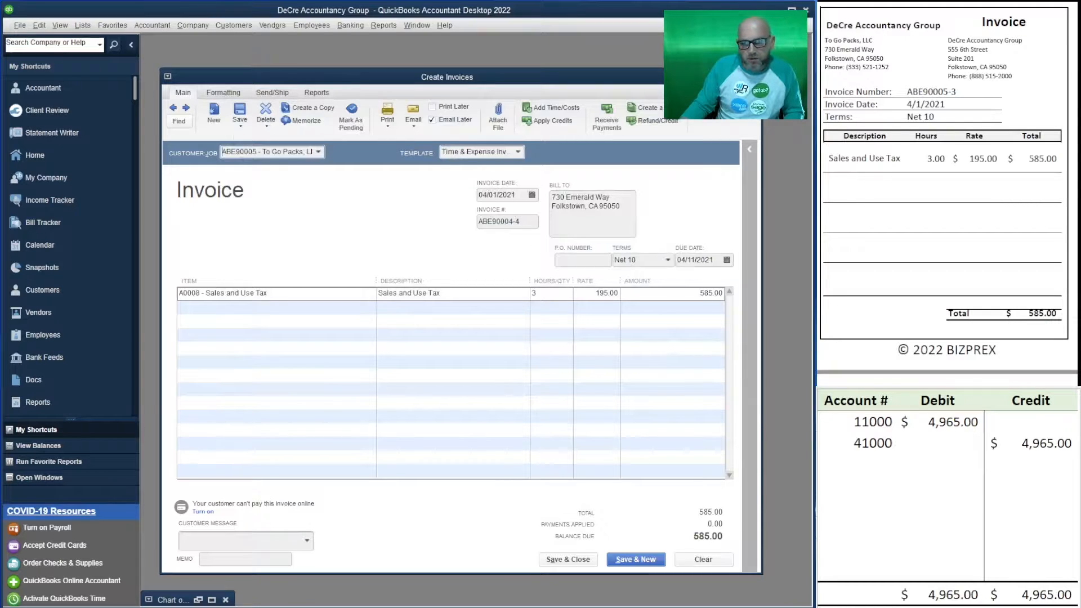
Replace the To Go Packs invoice's number with the one copied from the reference invoice.
left_click_drag(957, 92, 905, 91)
key("ctrl+c")
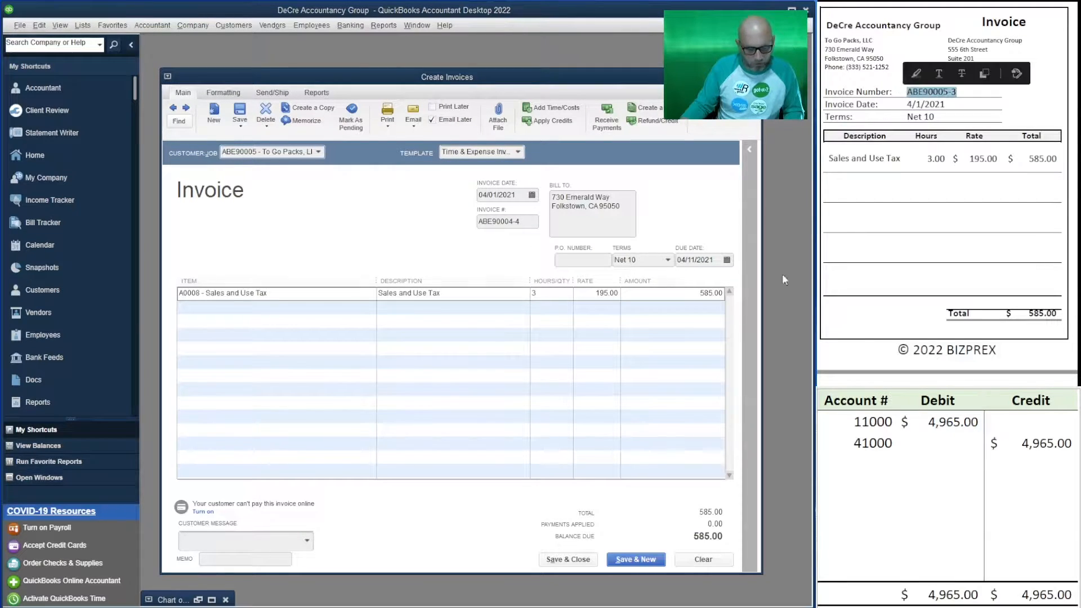
left_click(529, 222)
key("ctrl+v")
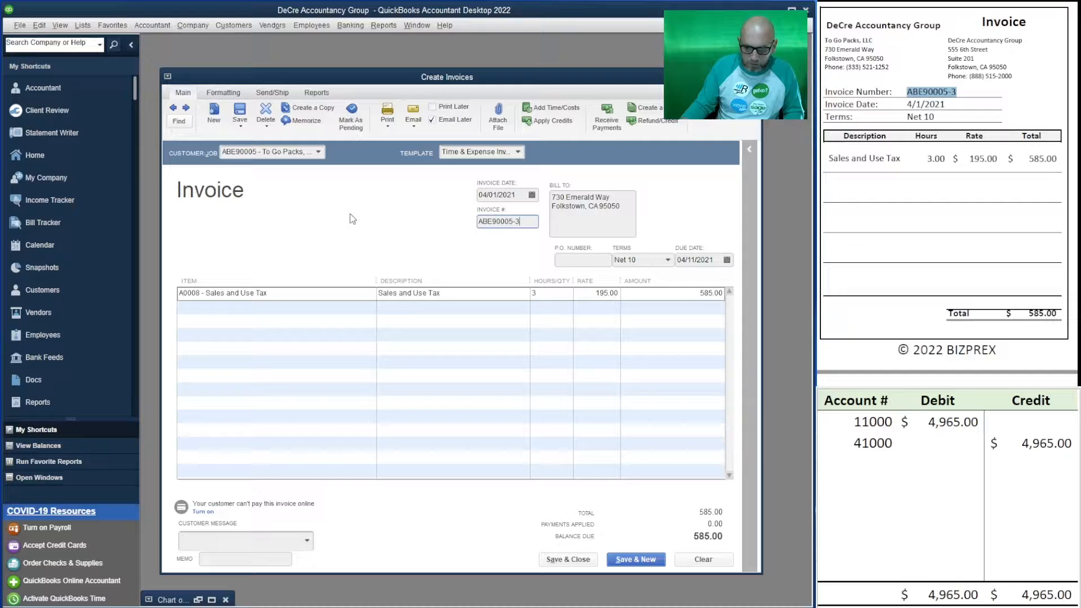
Change the worksheet's credit account to 41100 and set both the debit of account 11000 and its credit to 585.
left_click(882, 443)
type("41100")
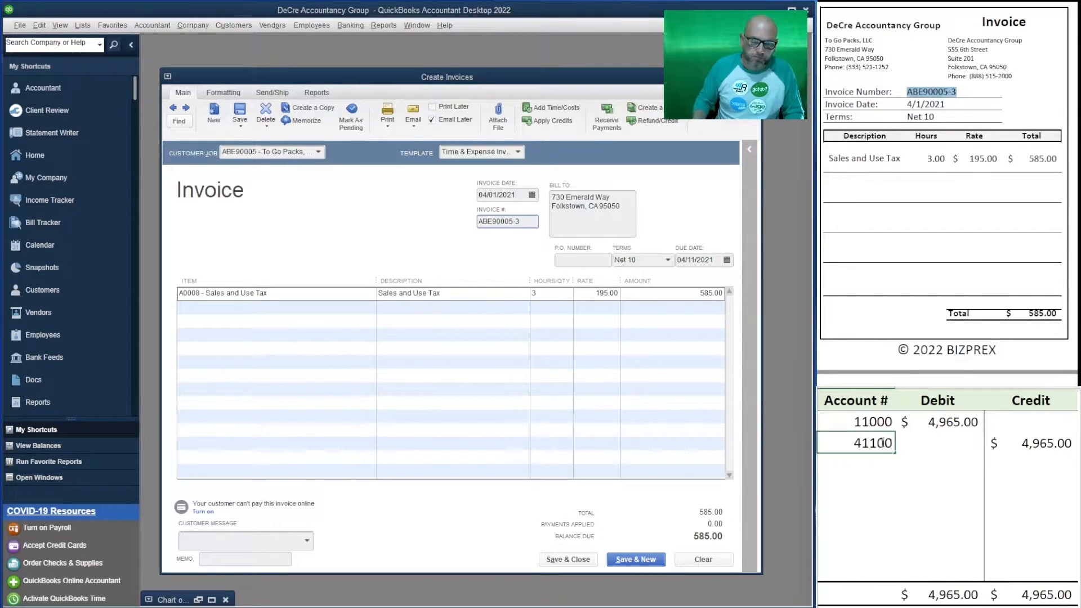
key("Return")
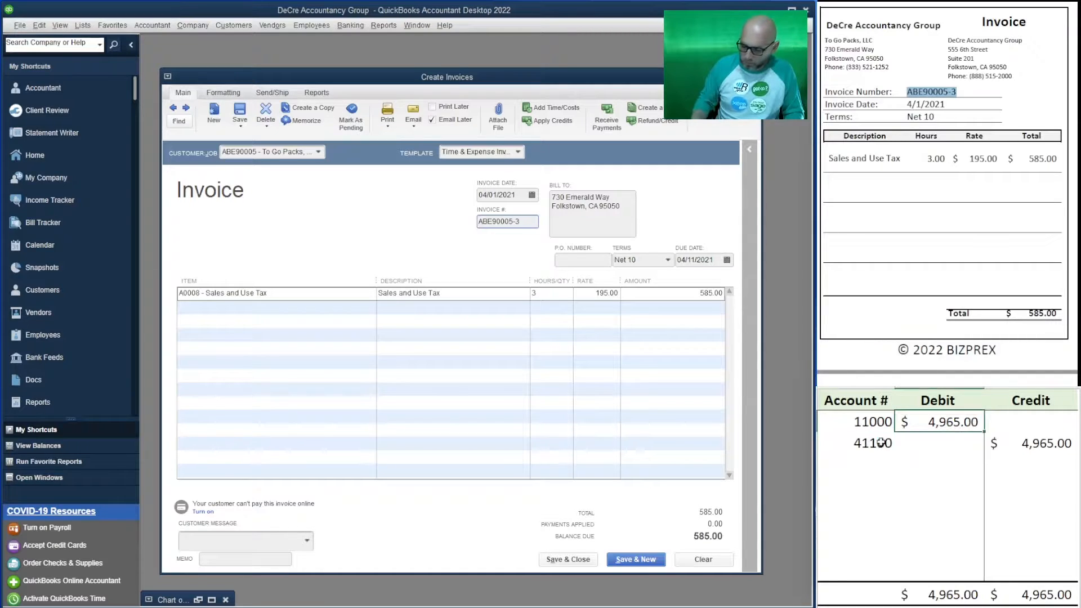
type("585")
key("Return")
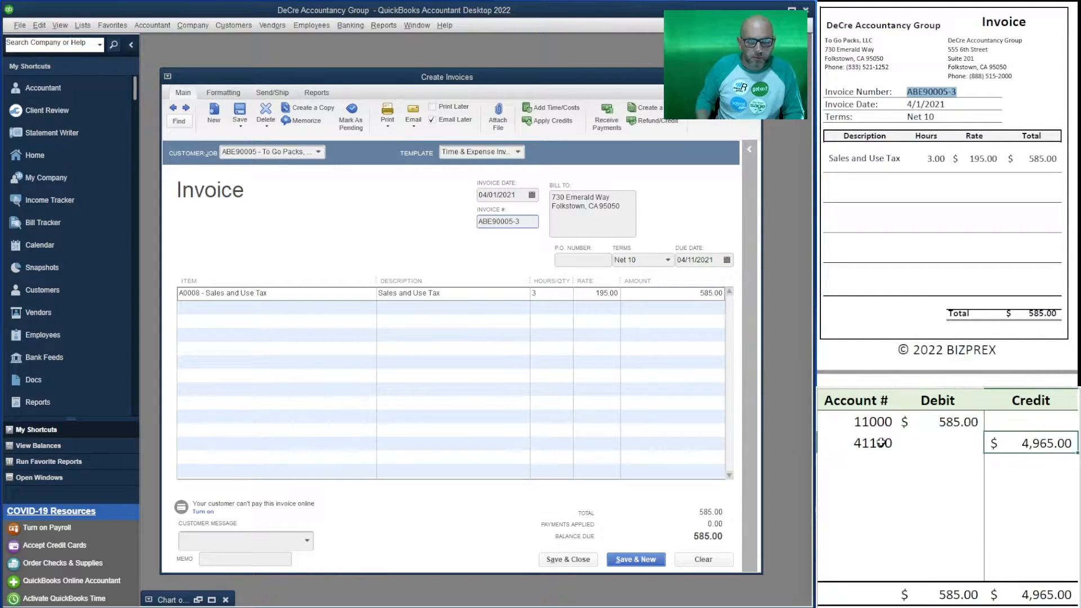
type("585")
key("Return")
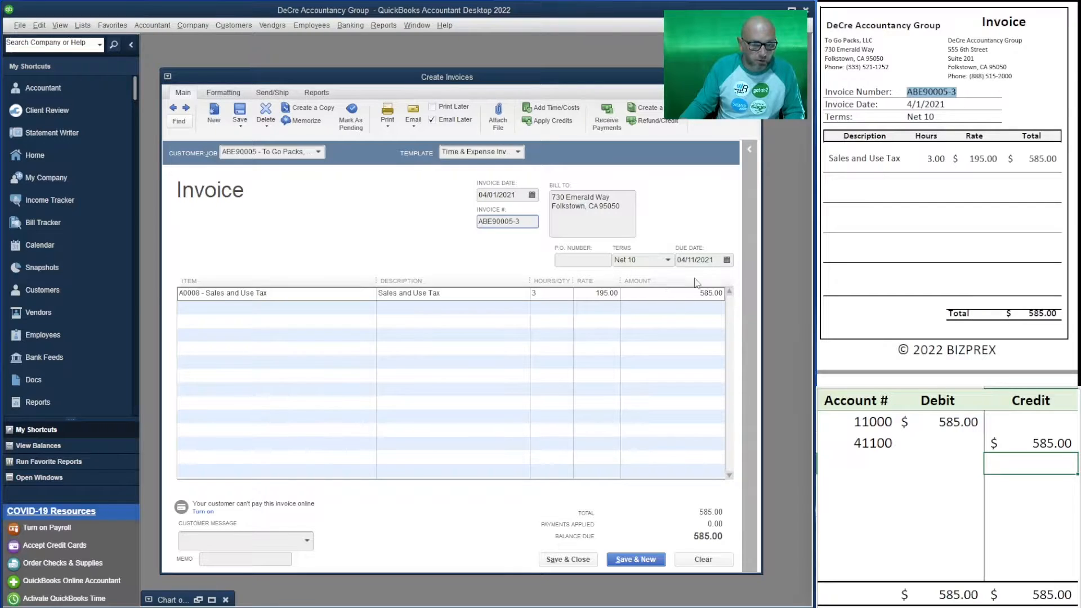
Change the credit account in the worksheet's second row to 41000.
left_click(890, 443)
type("41000")
key("Return")
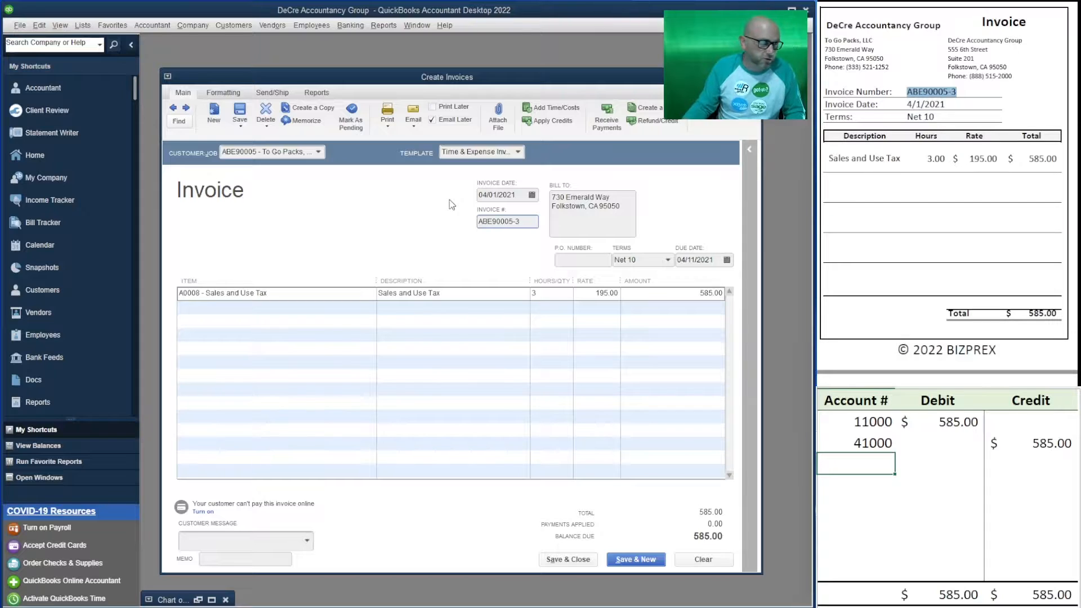
Save the To Go Packs invoice with Email Later off and start a new invoice.
left_click(432, 119)
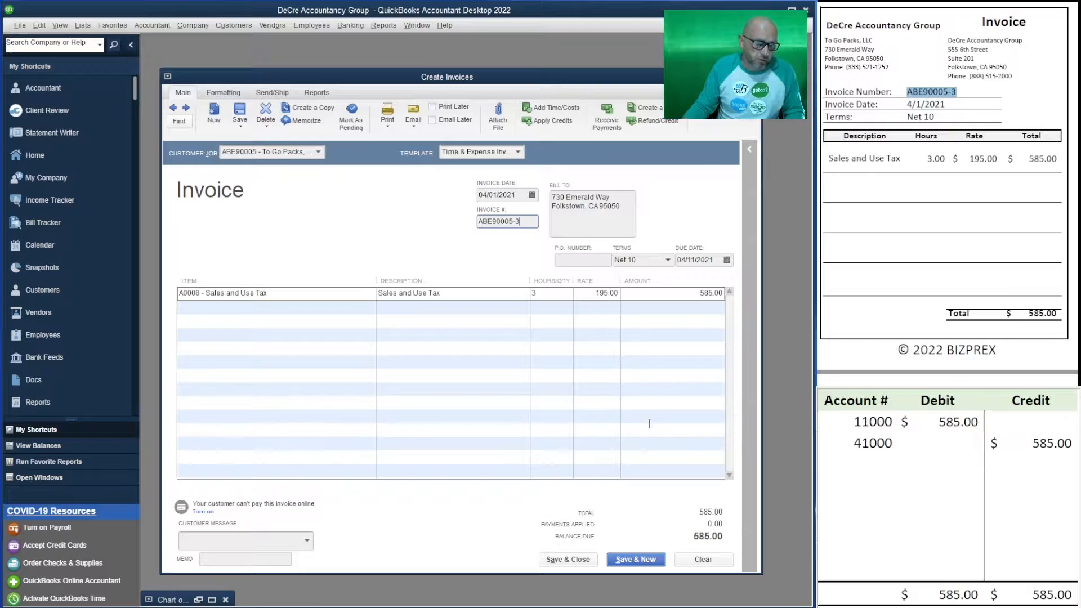
left_click(633, 562)
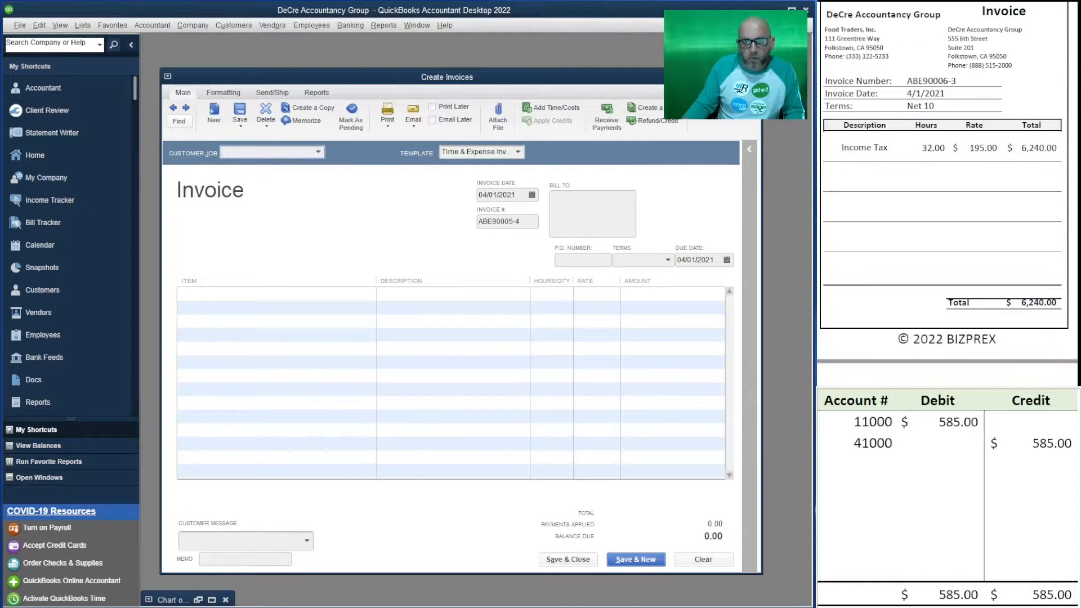
Choose Food Traders, Inc. as the customer and bring all its billable Income Tax time entries into the invoice.
type("food")
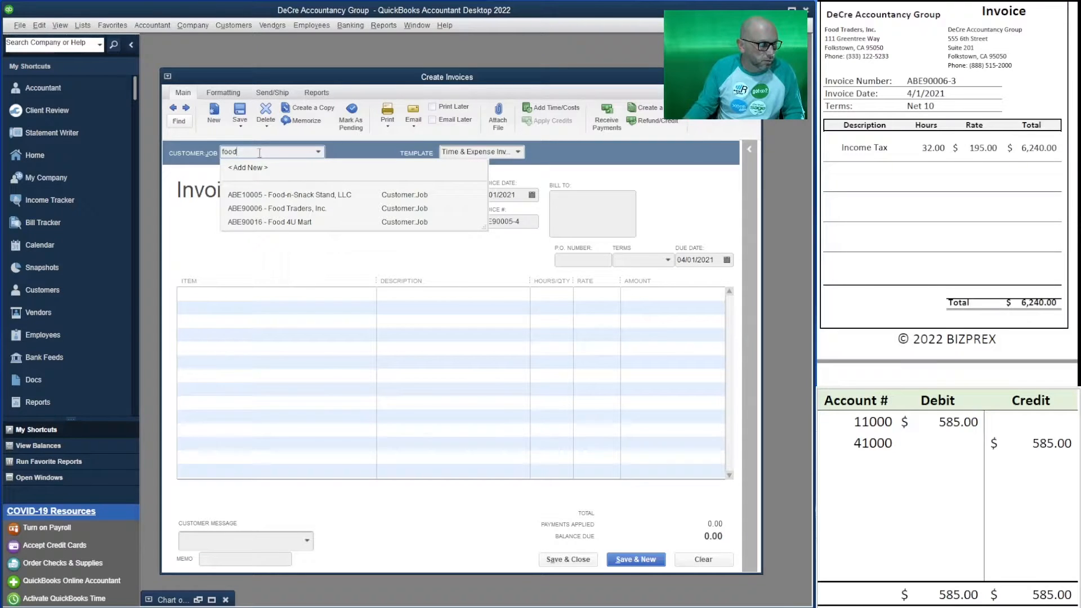
left_click(291, 209)
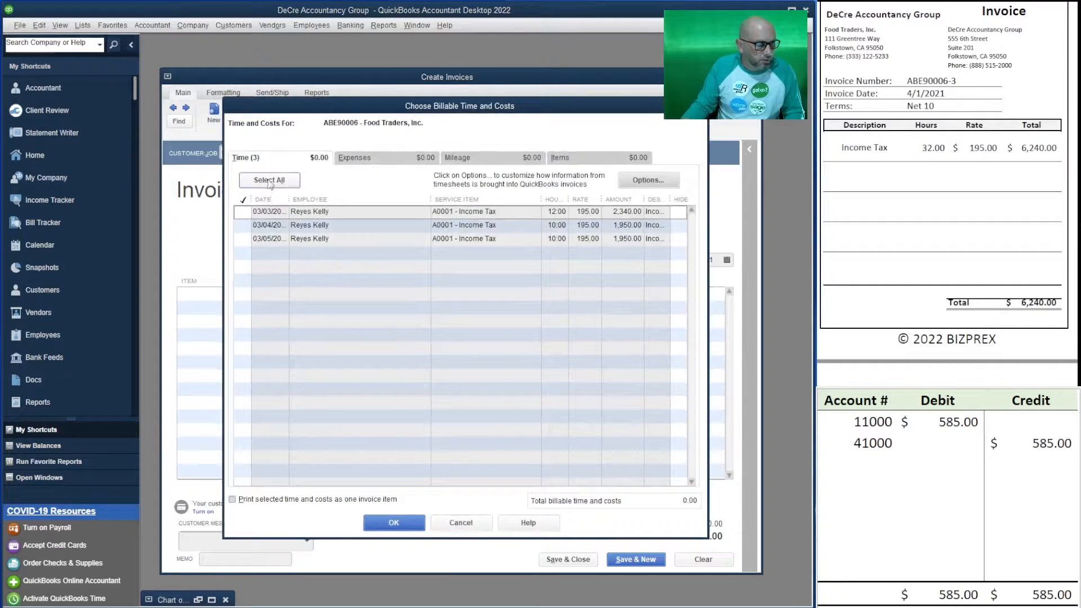
left_click(289, 183)
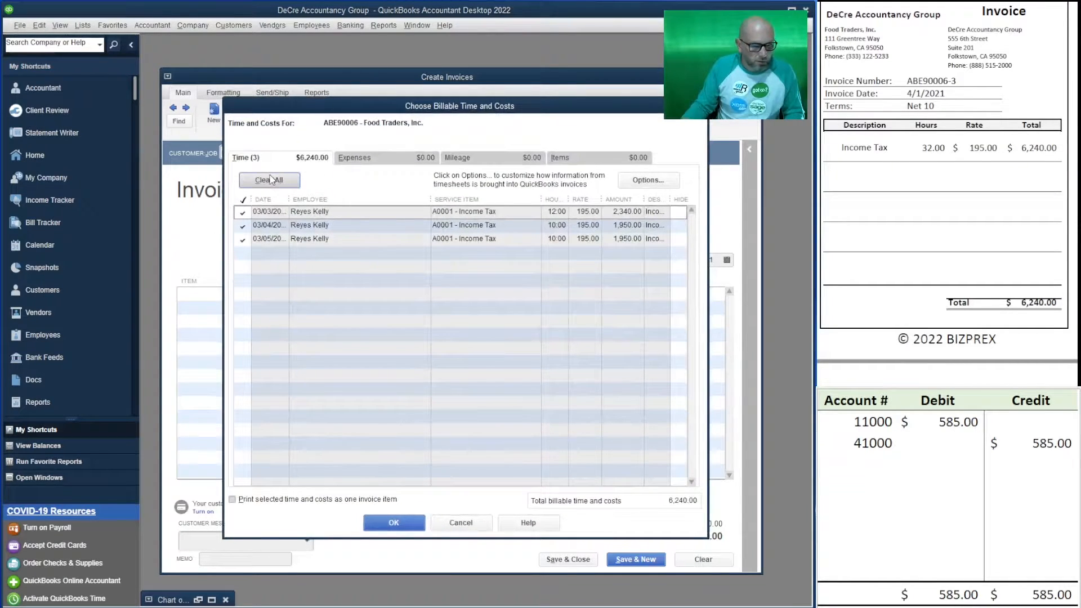
left_click(399, 524)
Enter 41500 as the credit account in the worksheet's second row.
left_click(873, 443)
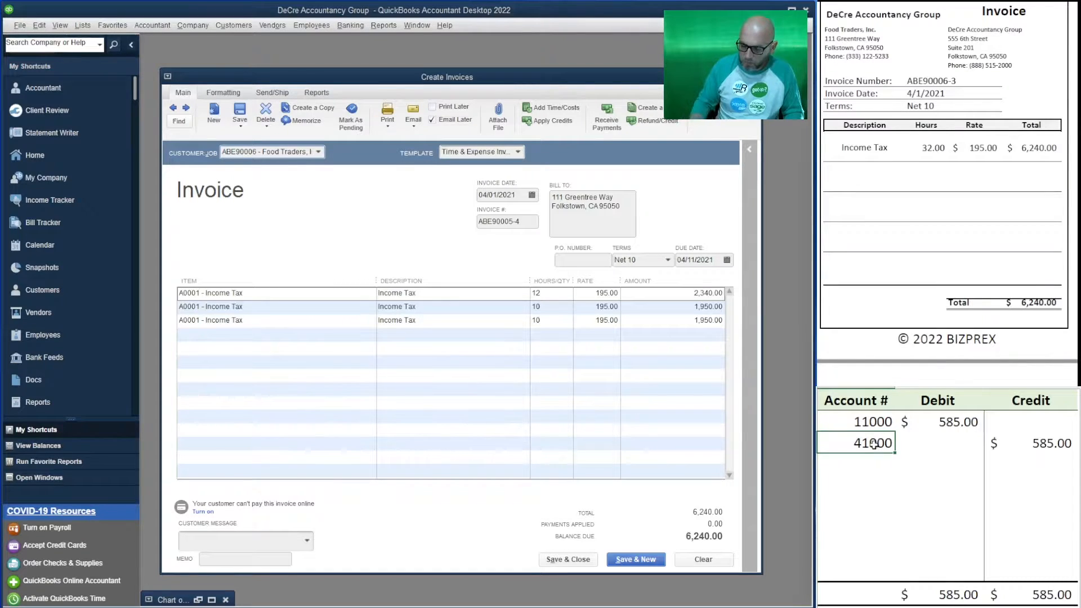
type("415000")
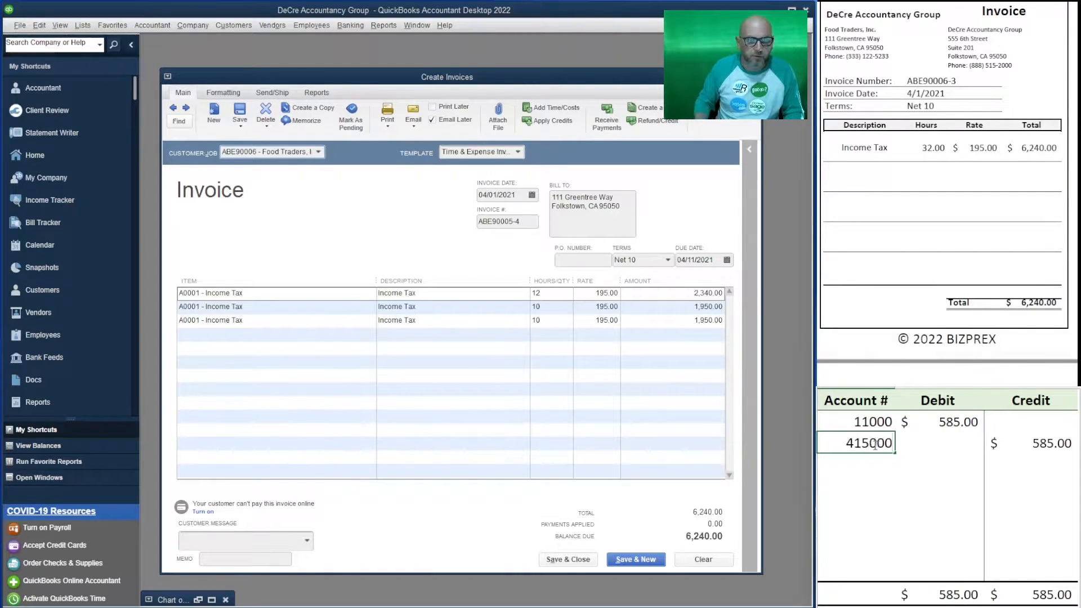
key("BackSpace")
key("BackSpace")
key("BackSpace")
key("BackSpace")
key("BackSpace")
type("1500")
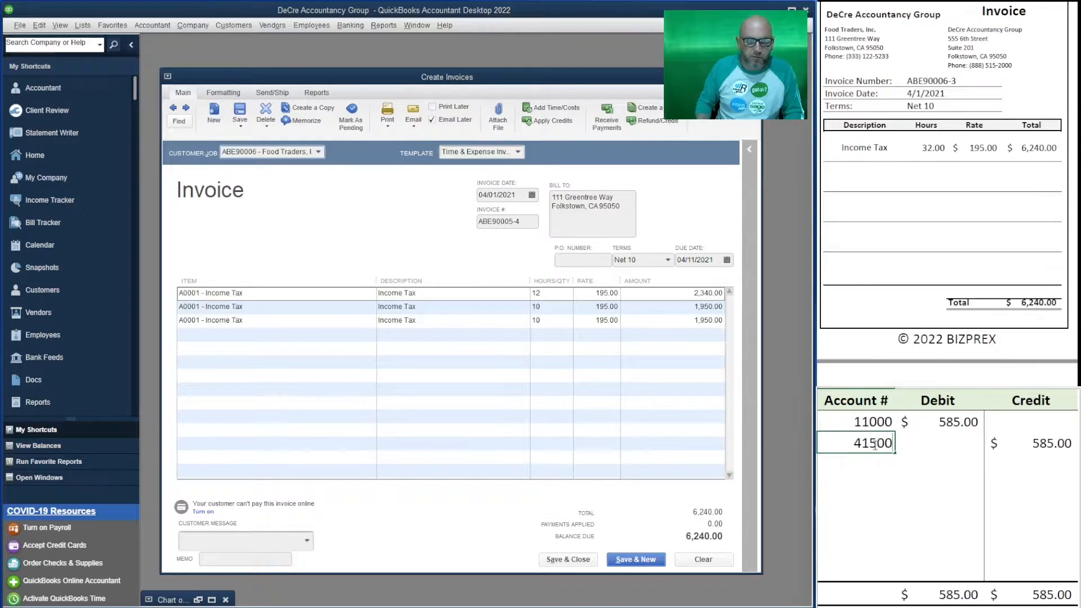
Set the debit of account 11000 and the credit of account 41500 to 6240 in the worksheet.
key("Tab")
key("Up")
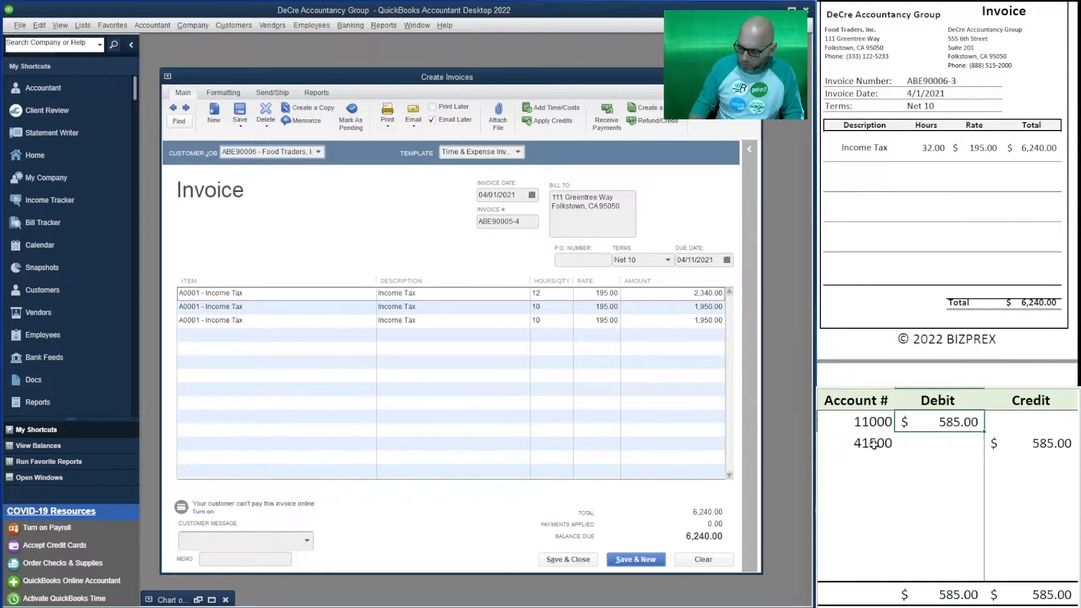
type("6240")
key("Return")
key("Tab")
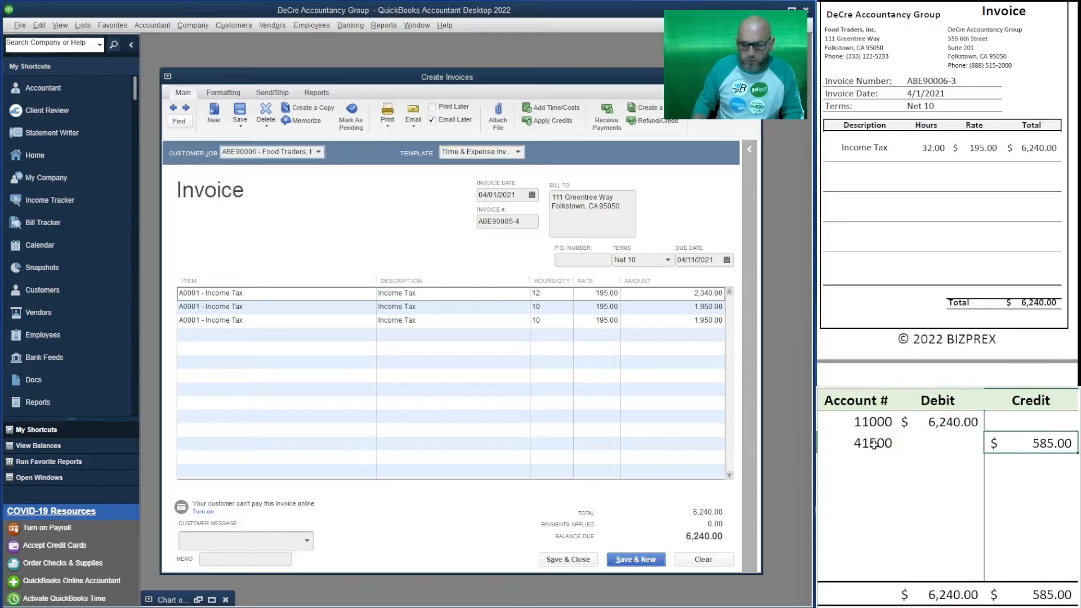
type("6240")
key("Return")
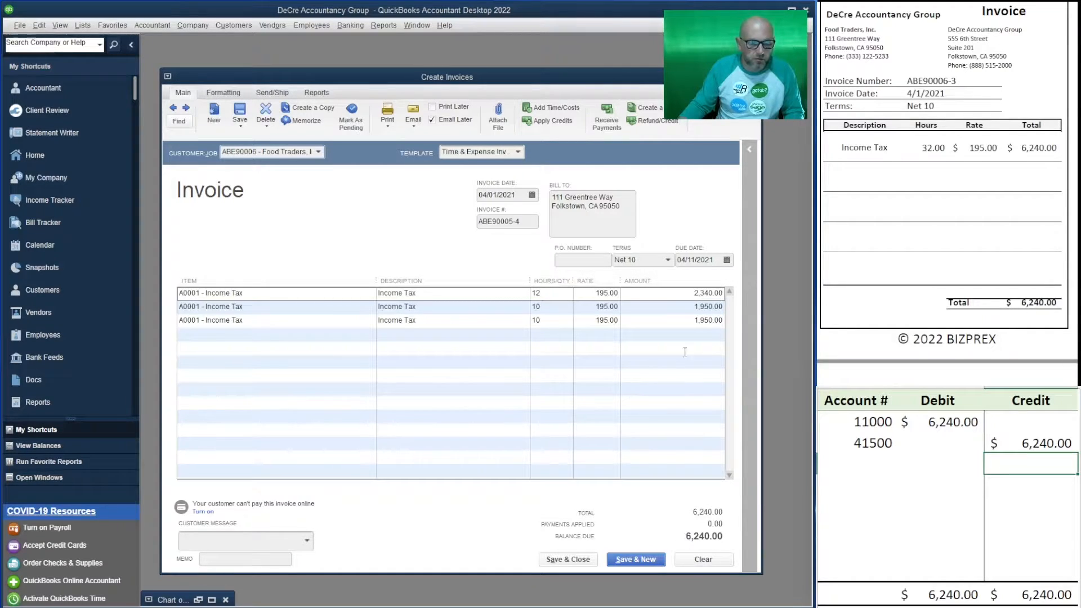
Try 41000 as the credit account in the worksheet's second row, and set it back to 41500.
left_click(895, 441)
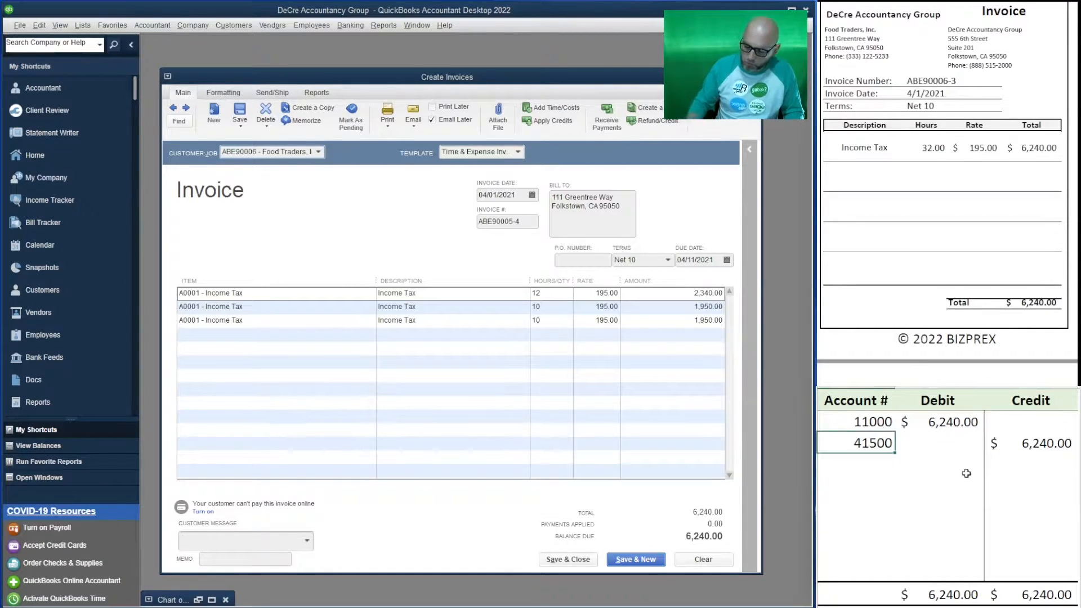
type("41000")
key("Return")
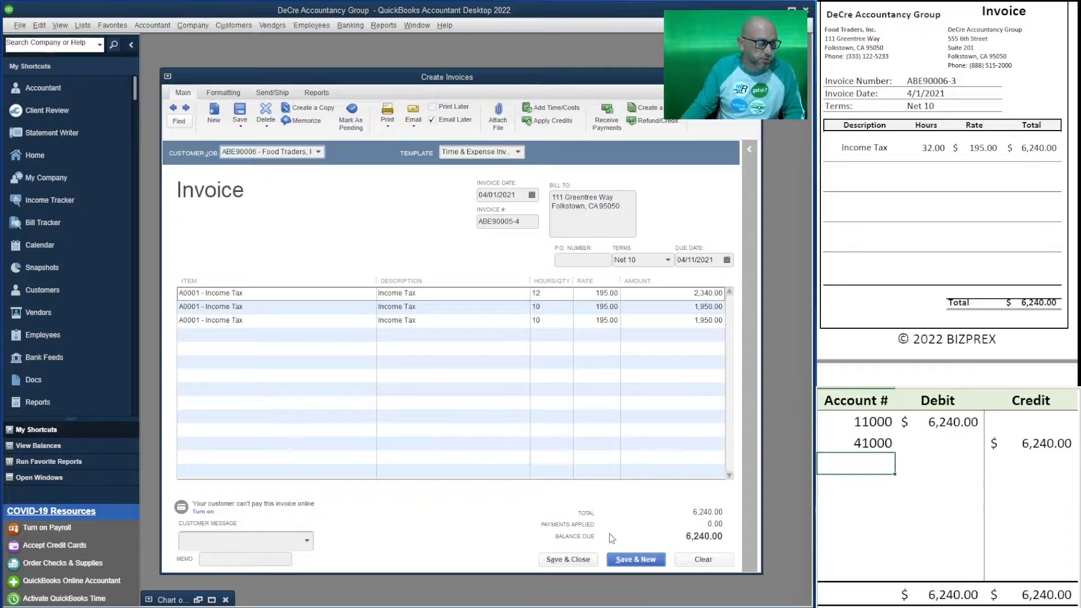
left_click(848, 443)
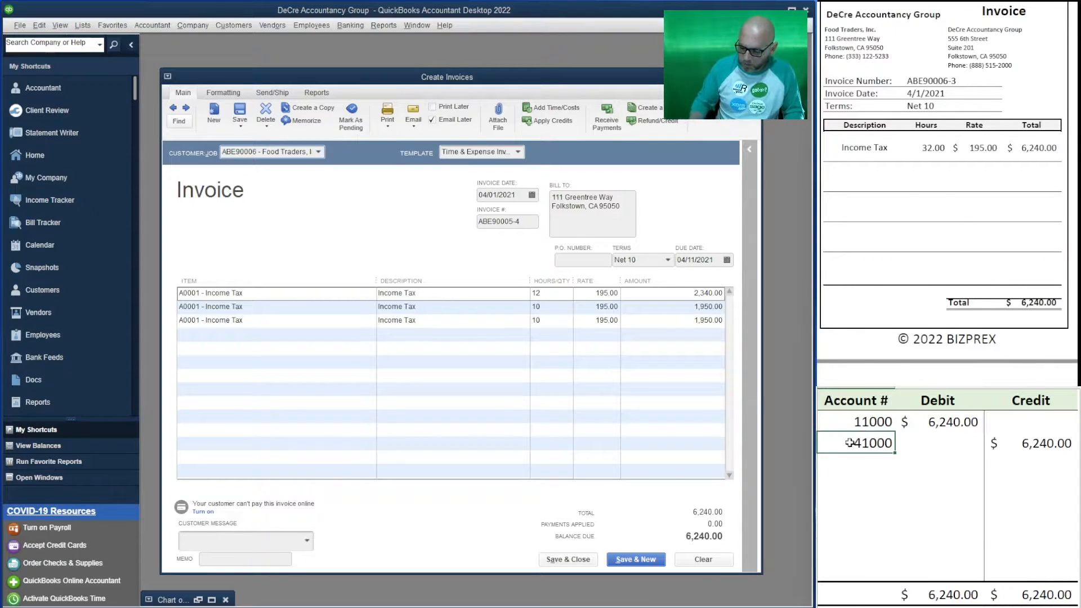
type("41500")
key("Return")
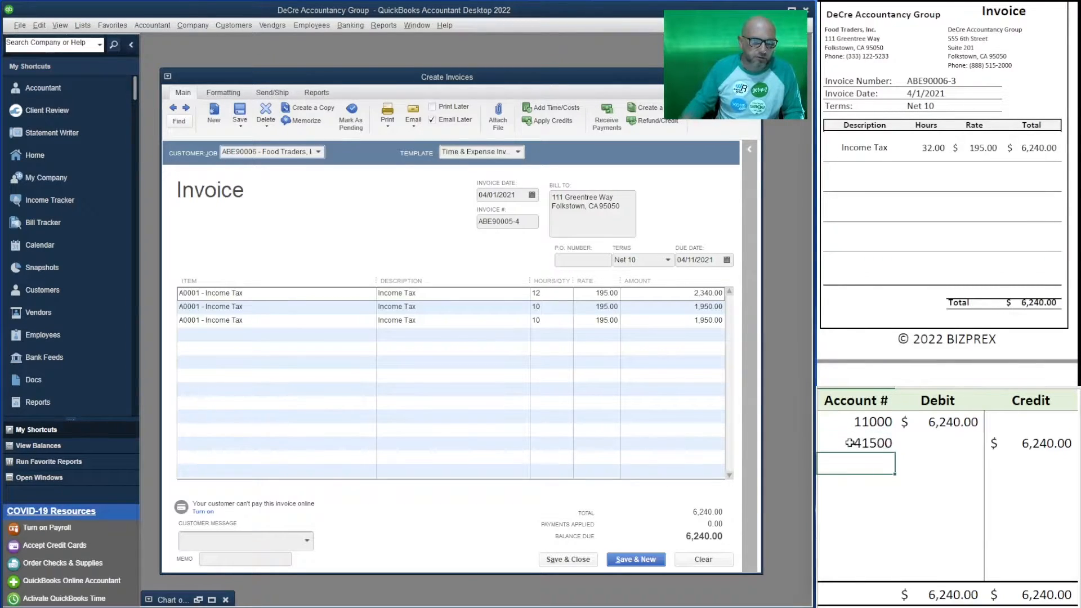
Add account 41500 in two more rows of the worksheet below the existing credit account.
type("41500")
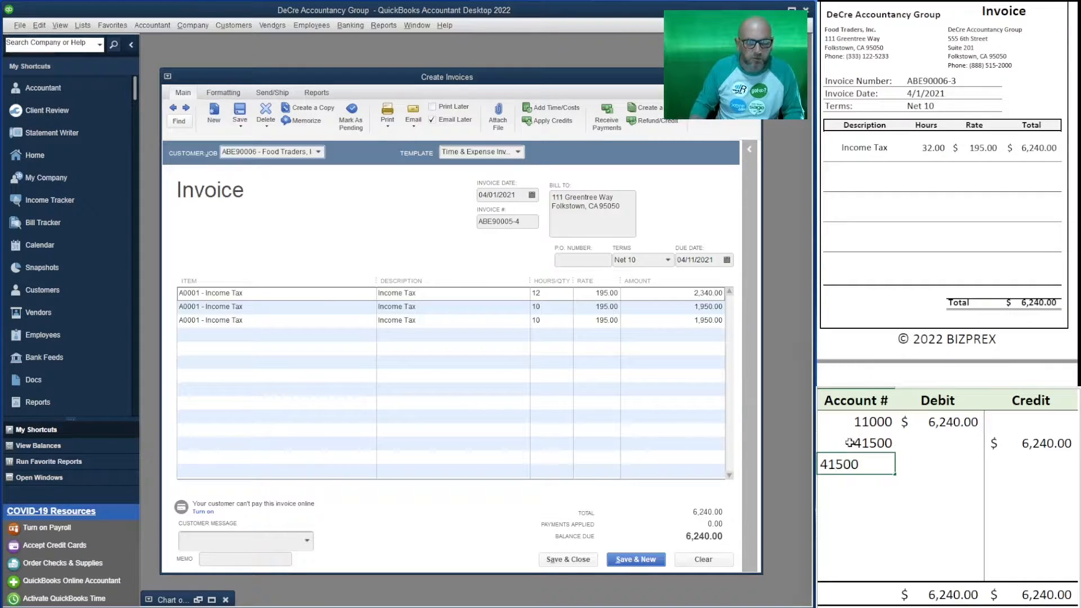
key("Return")
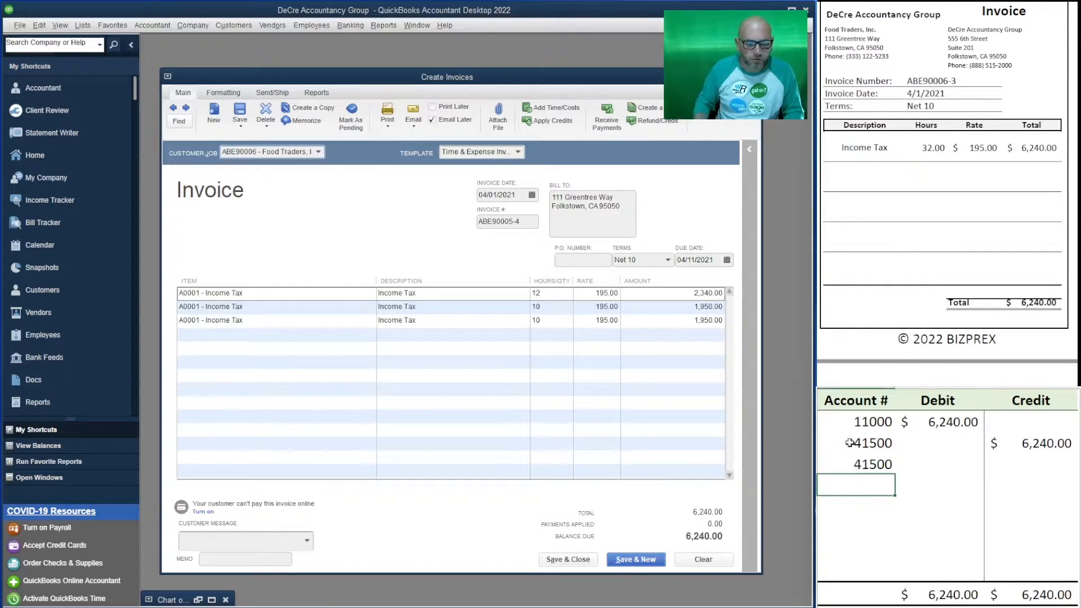
type("415000")
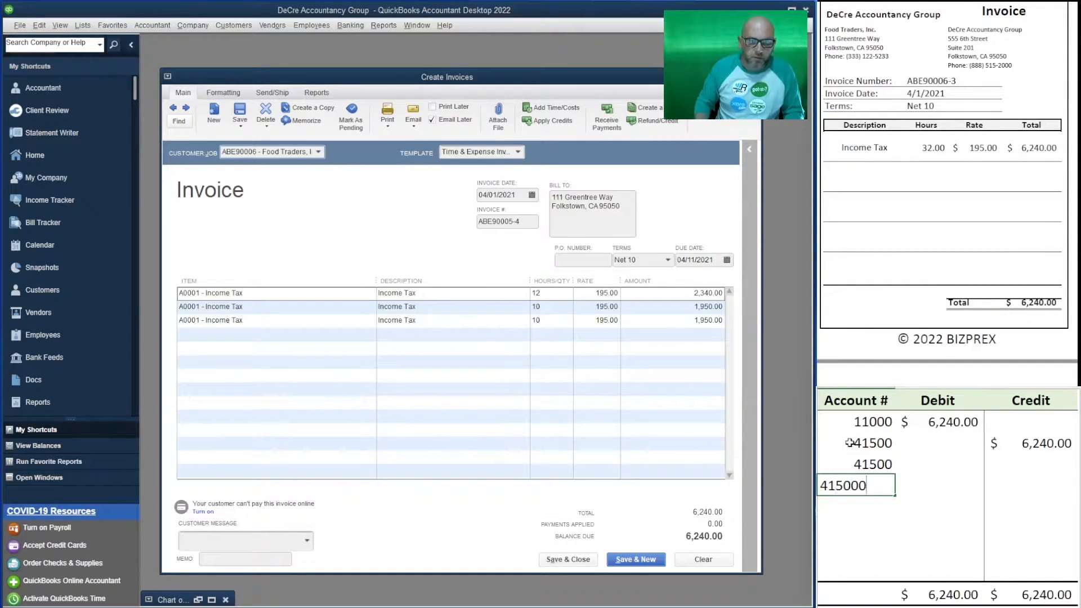
key("BackSpace")
Split the Income Tax credit over the three 41500 rows as 2340, 1950 and 1950.
key("Right")
key("Right")
key("Up")
key("Up")
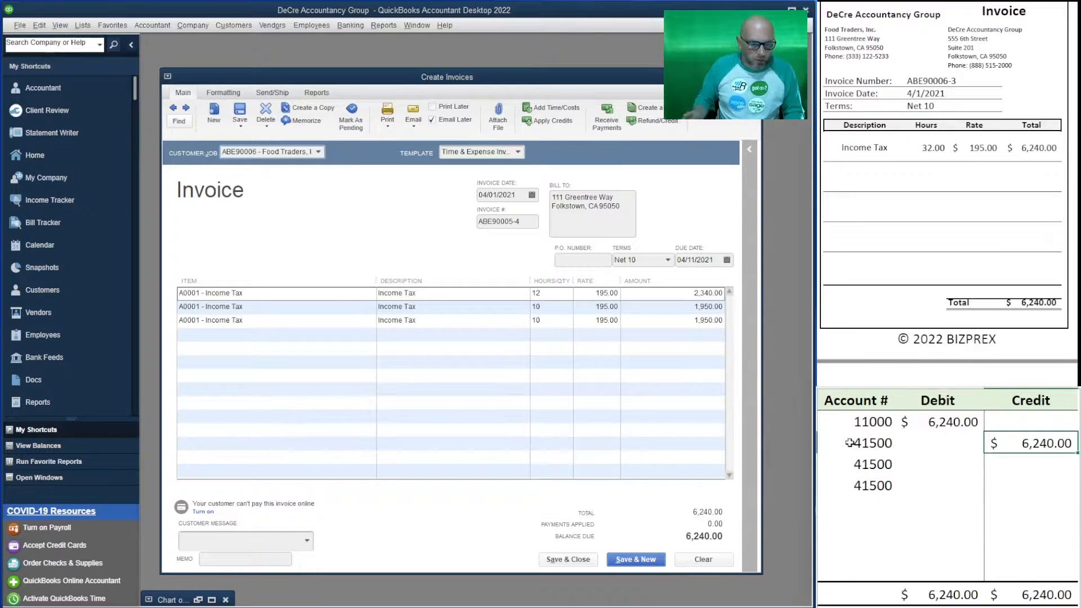
type("2340")
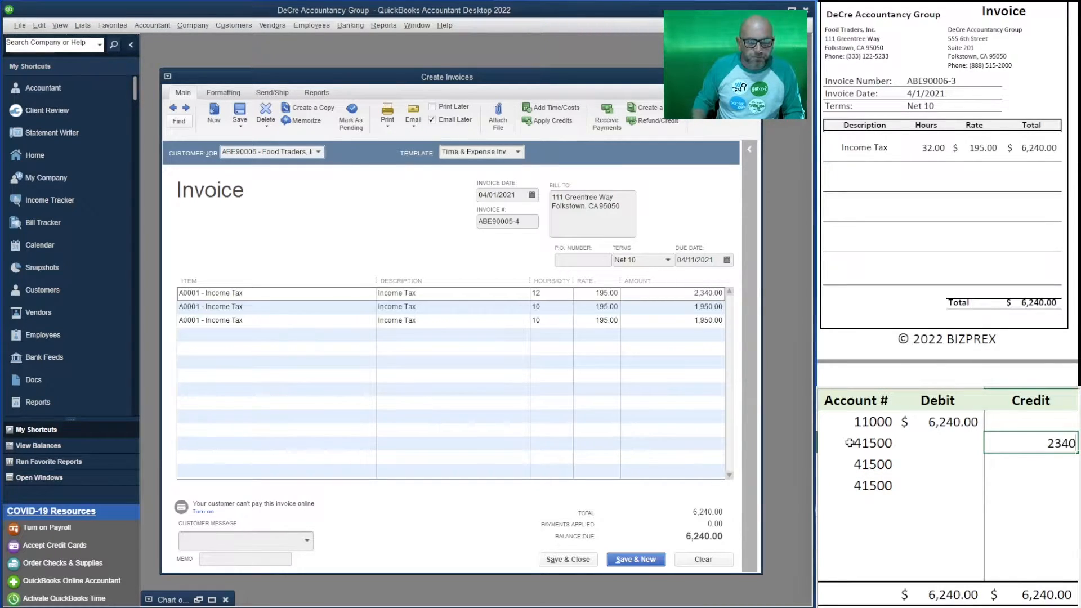
key("Return")
type("1950")
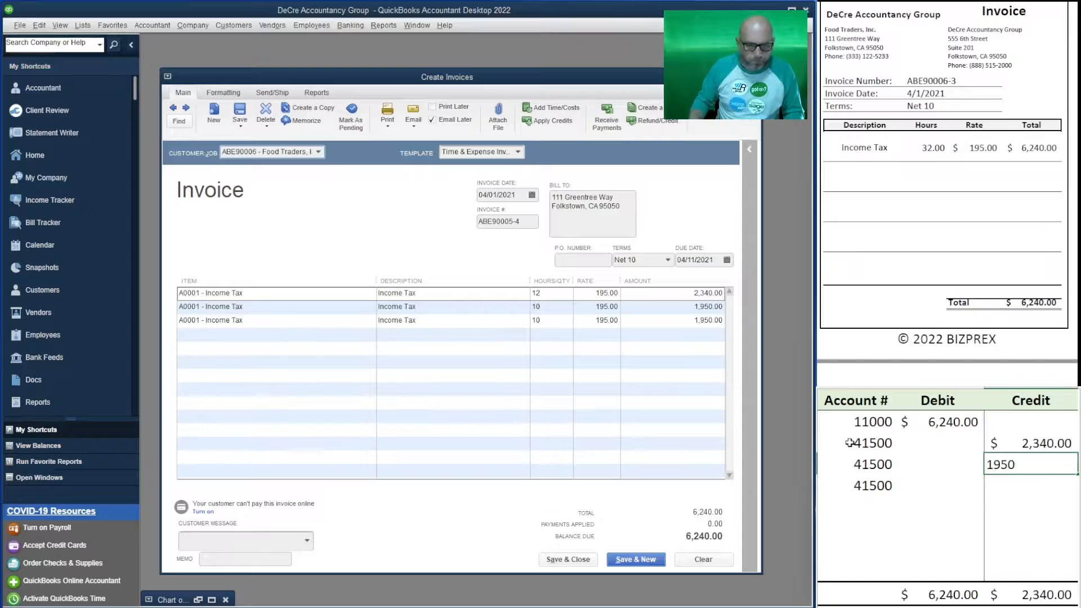
key("Return")
type("1950")
key("Return")
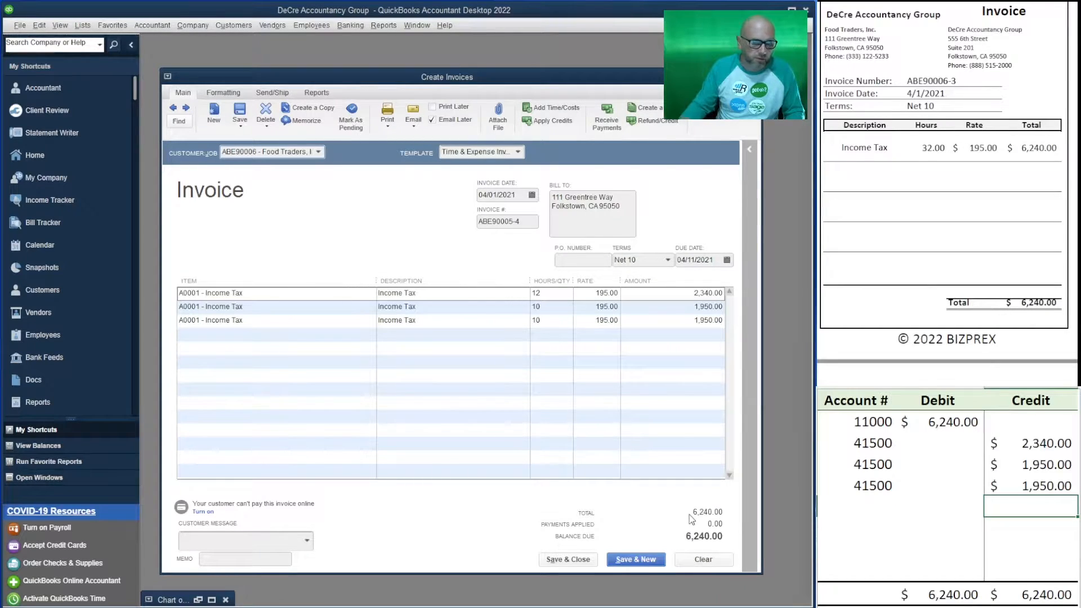
Save the Food Traders invoice with Email Later off and start a new invoice.
left_click(446, 119)
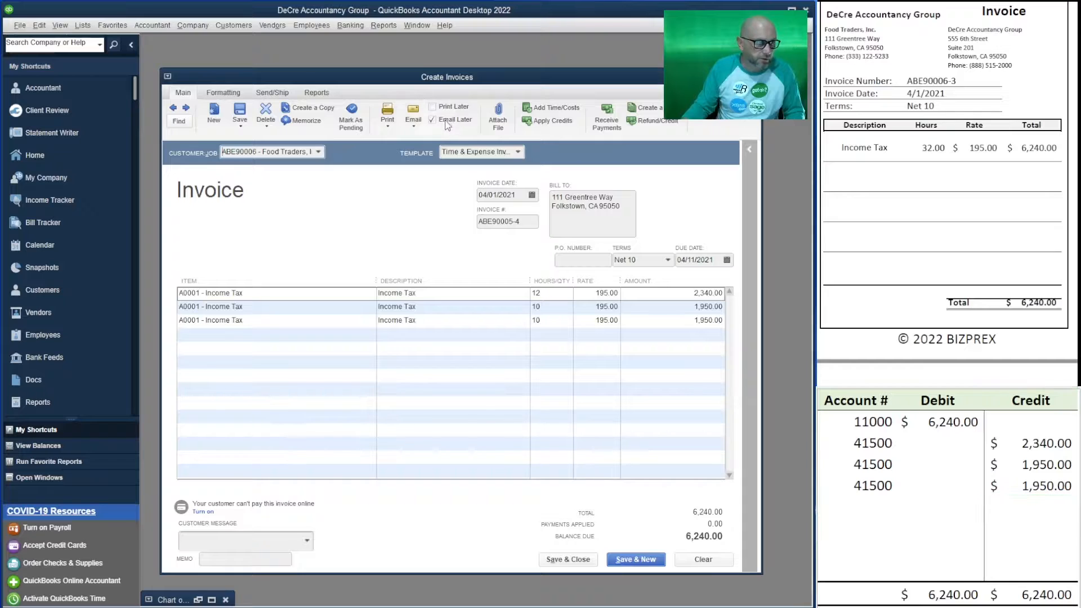
left_click(640, 558)
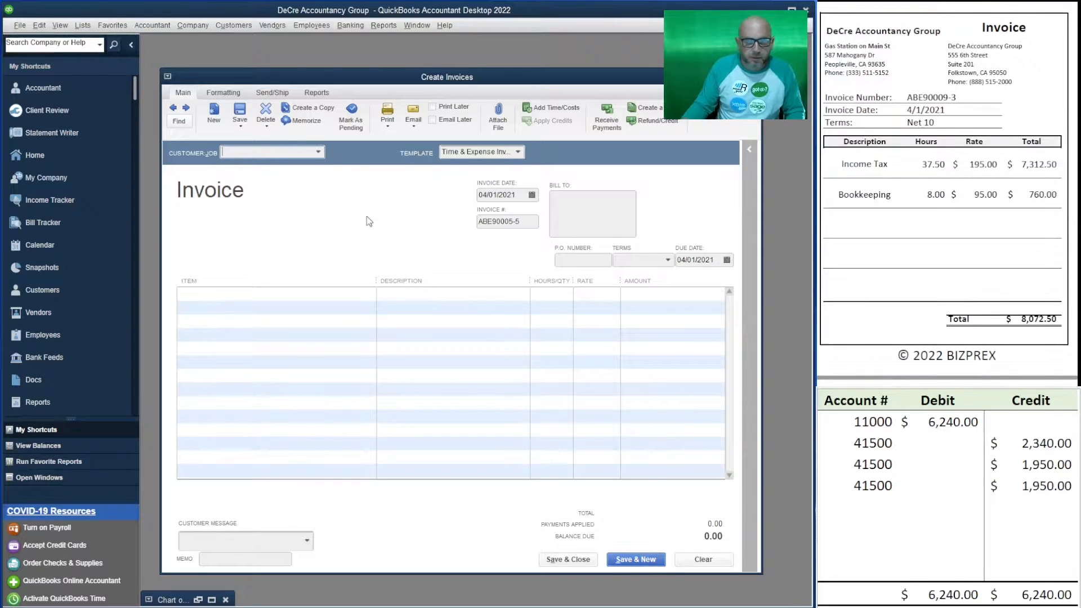
Choose Gas Station on Main St as the customer and bring all its billable Income Tax and Bookkeeping time entries into the invoice.
type("gas")
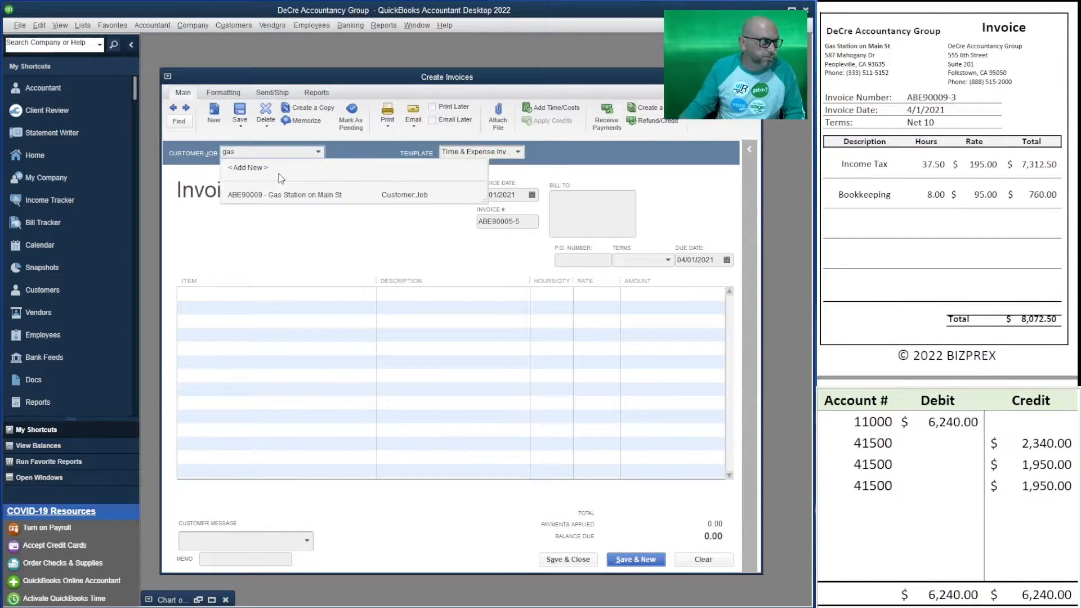
left_click(315, 194)
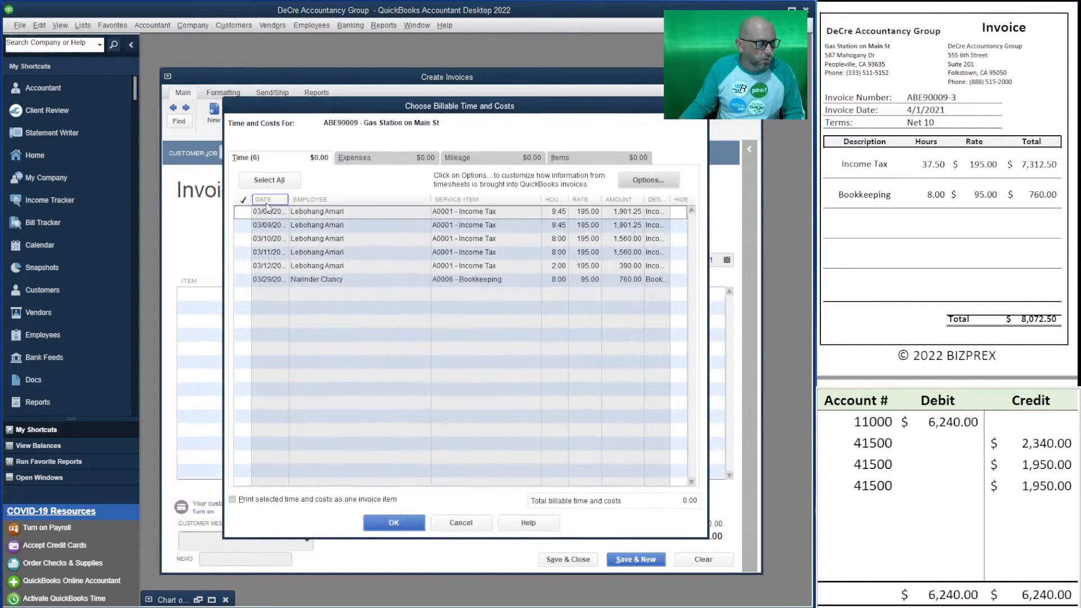
left_click(270, 180)
left_click(393, 522)
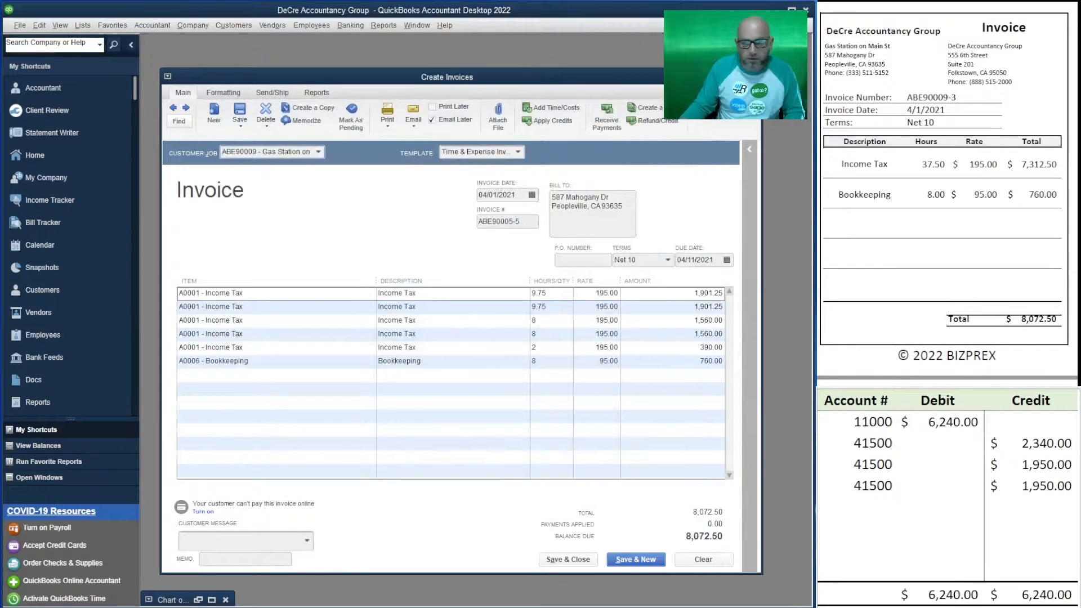
Set the Gas Station on Main St invoice's number to the one on its reference invoice.
left_click_drag(957, 98, 942, 97)
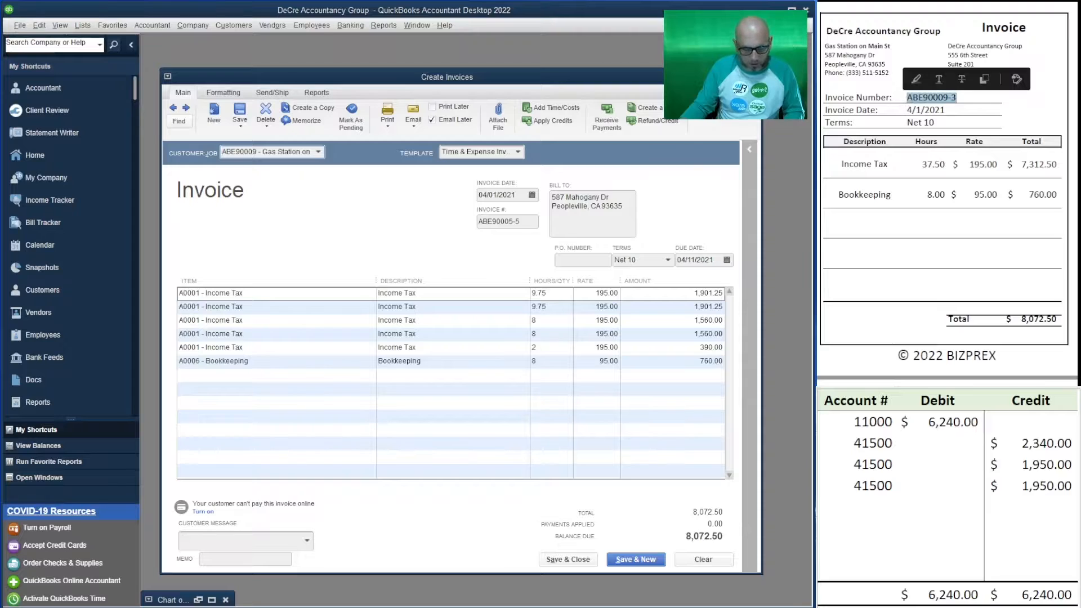
left_click(526, 223)
type("ABE90009-3")
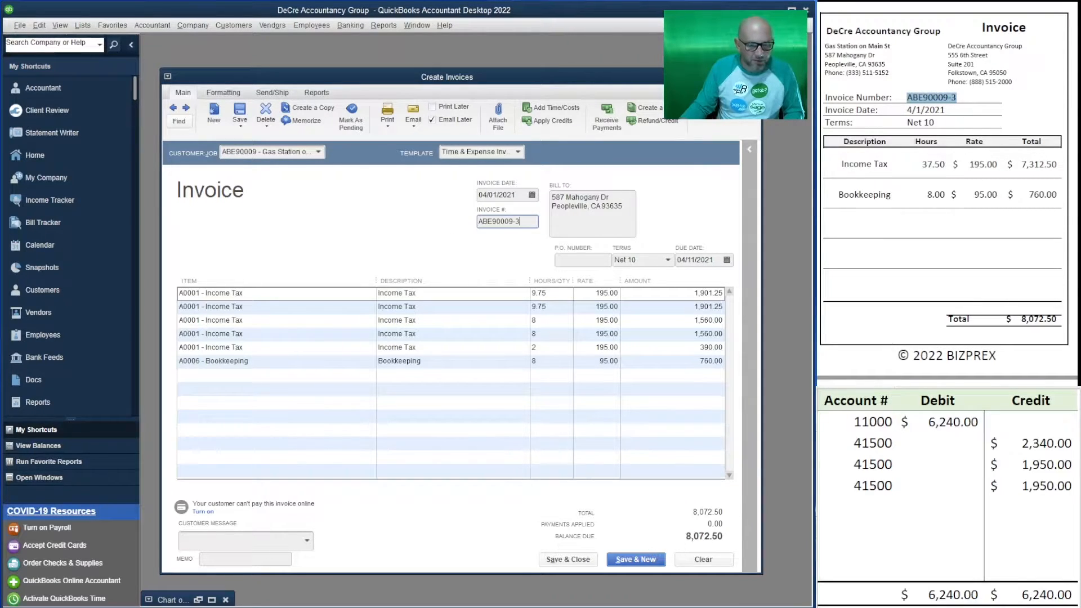
Change the worksheet's first credit account to 41000 and set the 11000 debit to 8072.50.
left_click(870, 445)
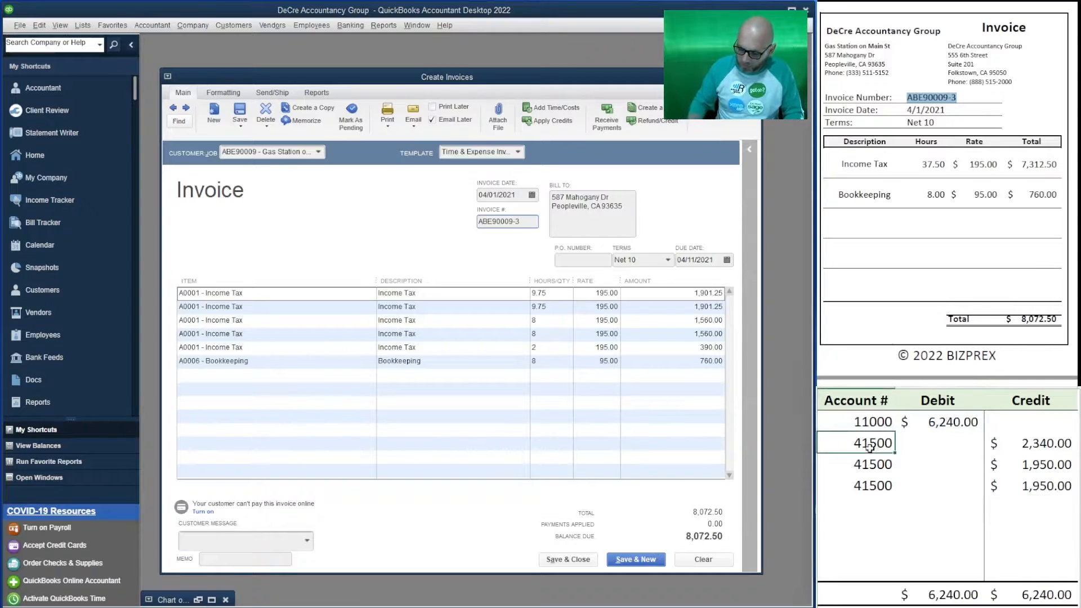
type("41000")
key("Up")
key("Right")
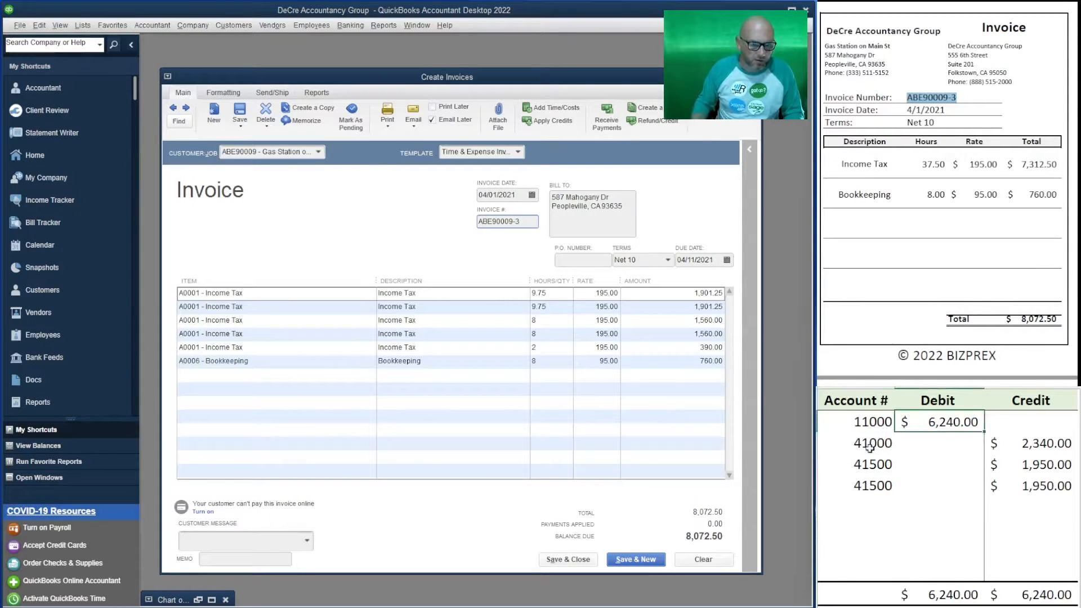
type("080")
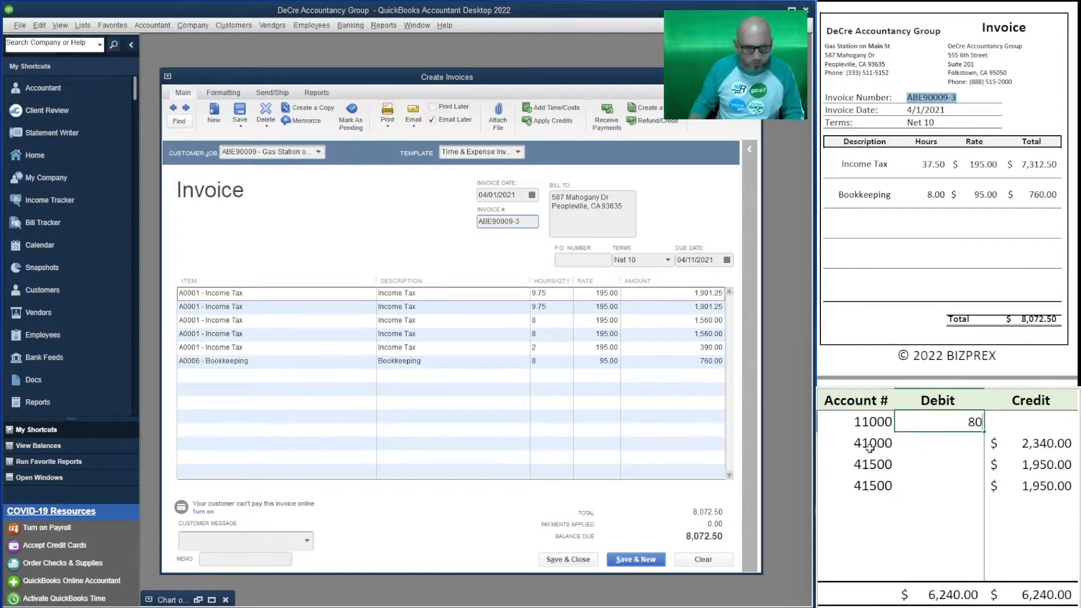
type("72.50")
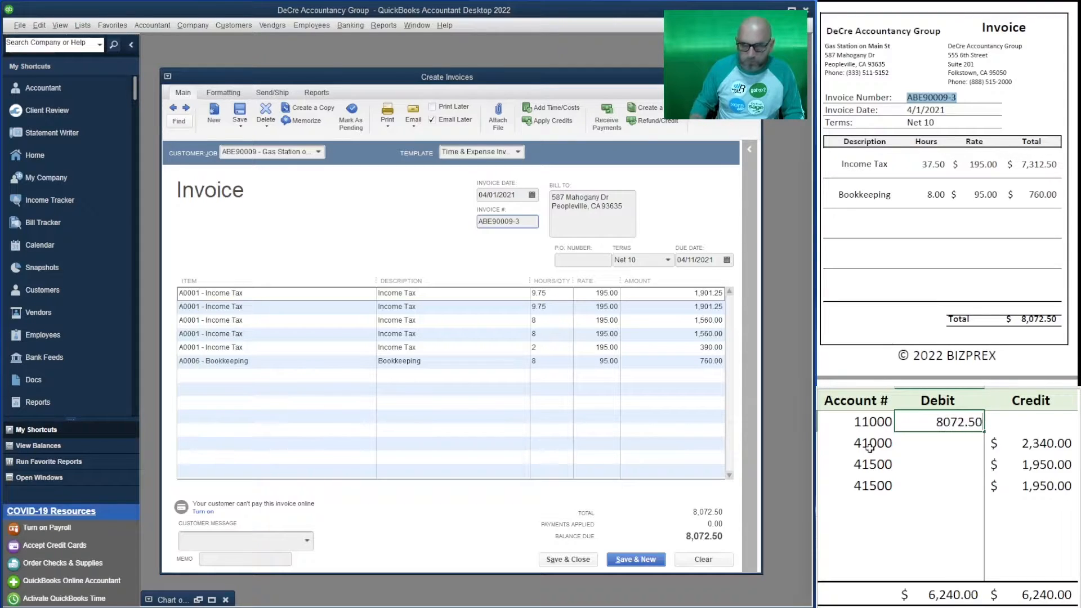
Set the credit for account 41000 in the worksheet to 8072.50.
left_click(870, 448)
key("Right")
key("Right")
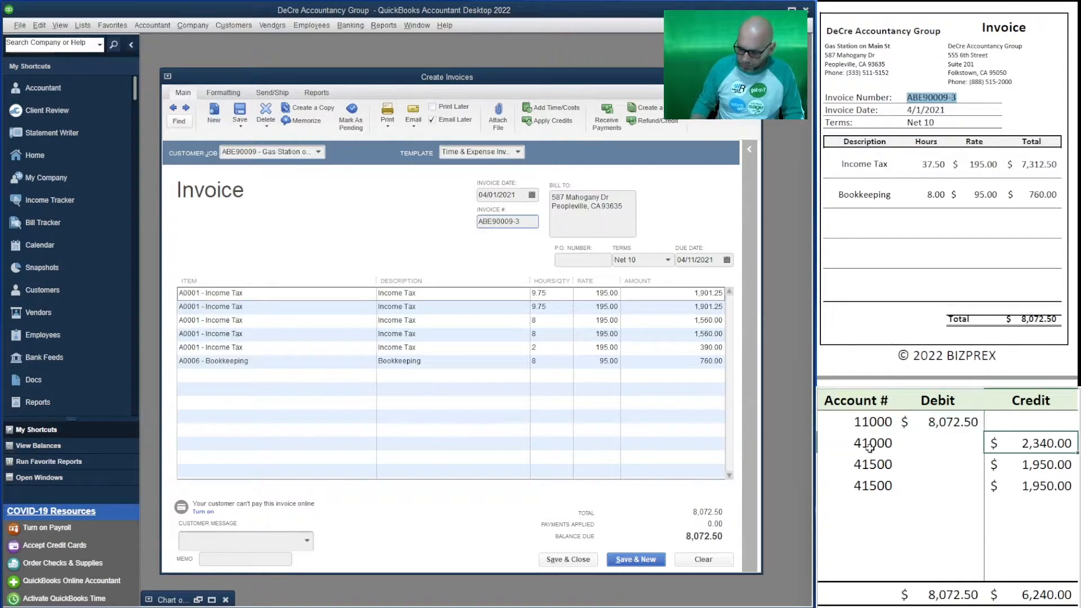
type("8,0")
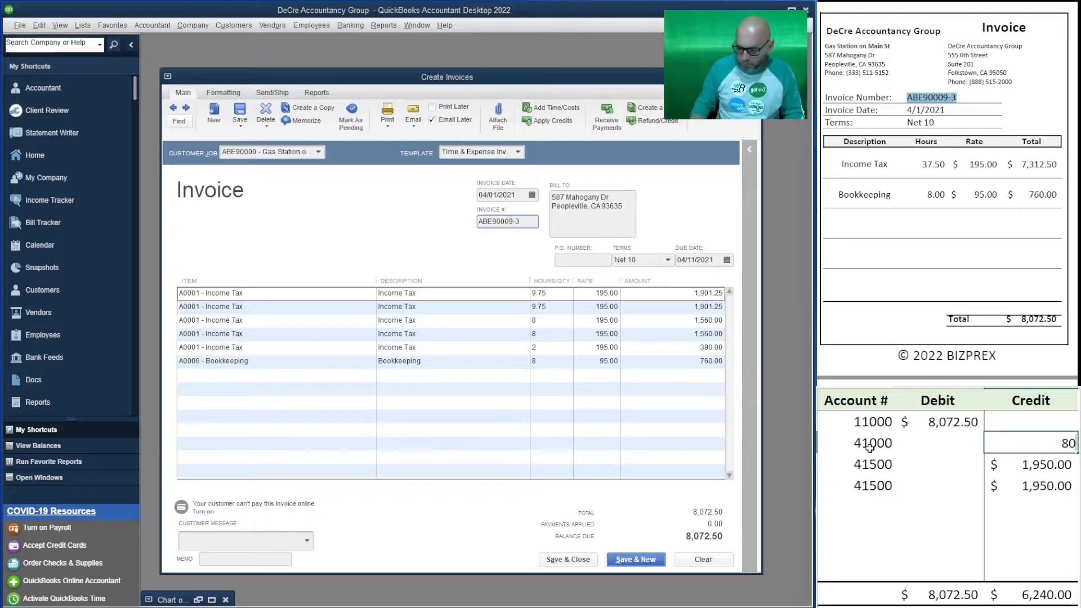
type("72.50")
key("Return")
Clear the account numbers and credit amounts from the two leftover 41500 rows in the worksheet.
key("Left")
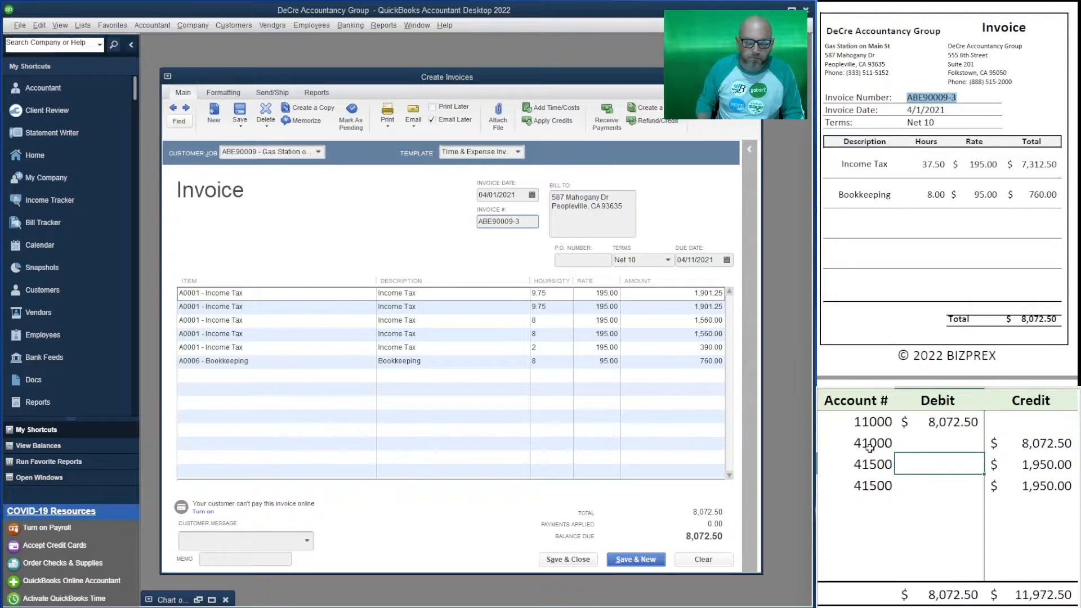
key("Left")
key("Delete")
key("Down")
key("Delete")
key("Down")
key("Up")
key("Right")
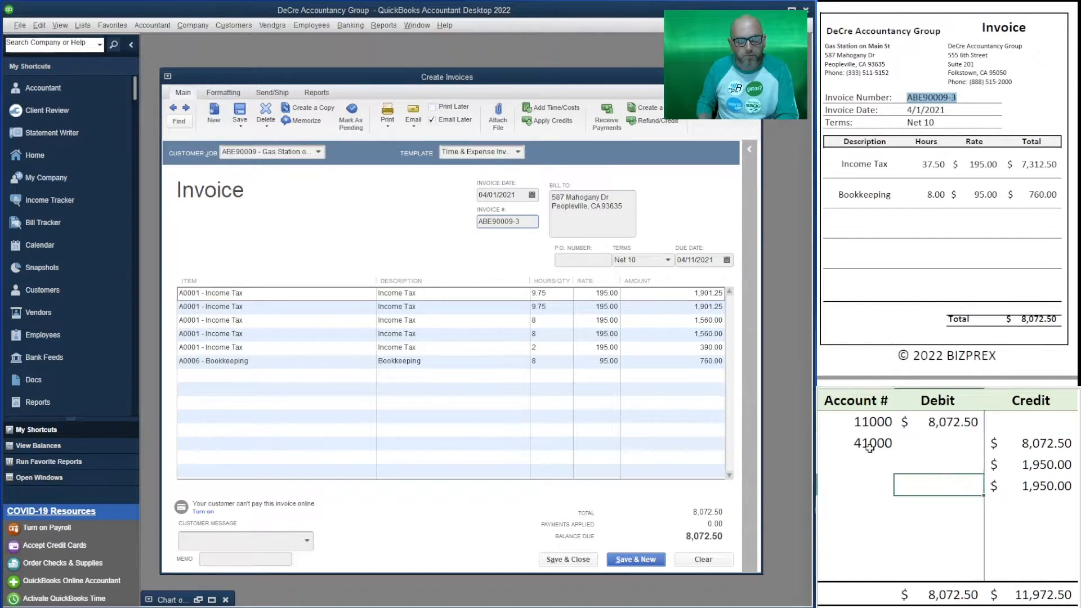
key("Right")
key("Delete")
key("Up")
key("Delete")
key("Up")
key("Down")
key("Left")
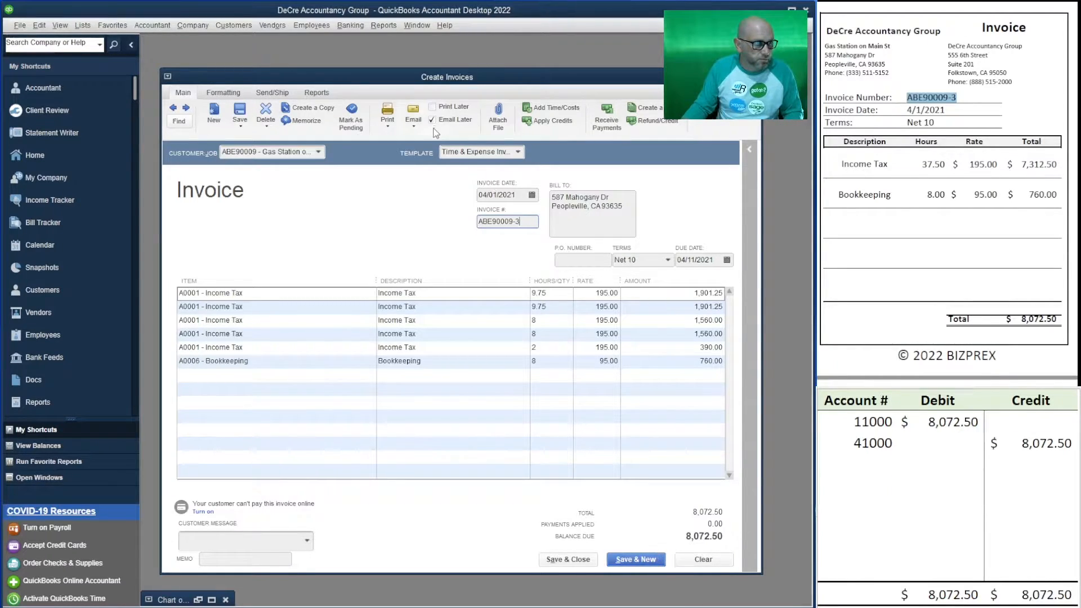
Save the Gas Station on Main St invoice with Email Later off, keeping its duplicate invoice number, and start a new invoice.
left_click(653, 558)
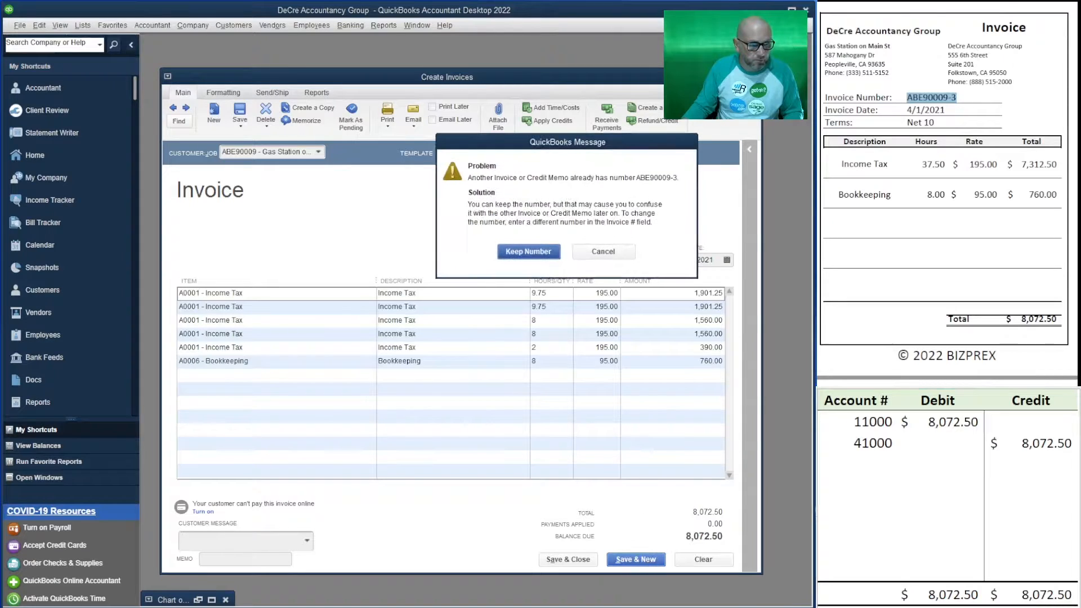
left_click(601, 253)
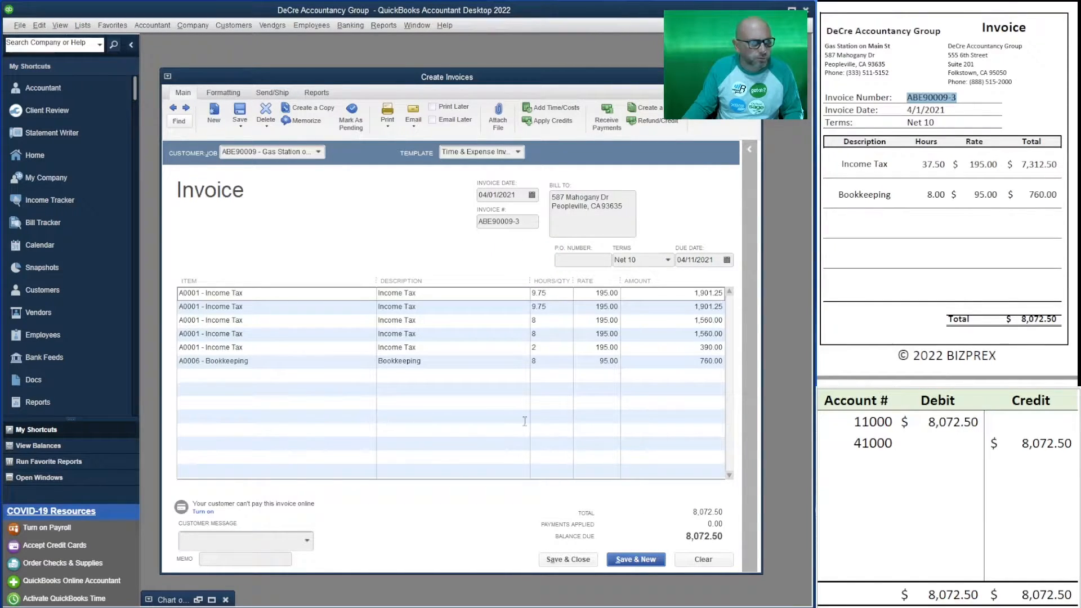
left_click(645, 560)
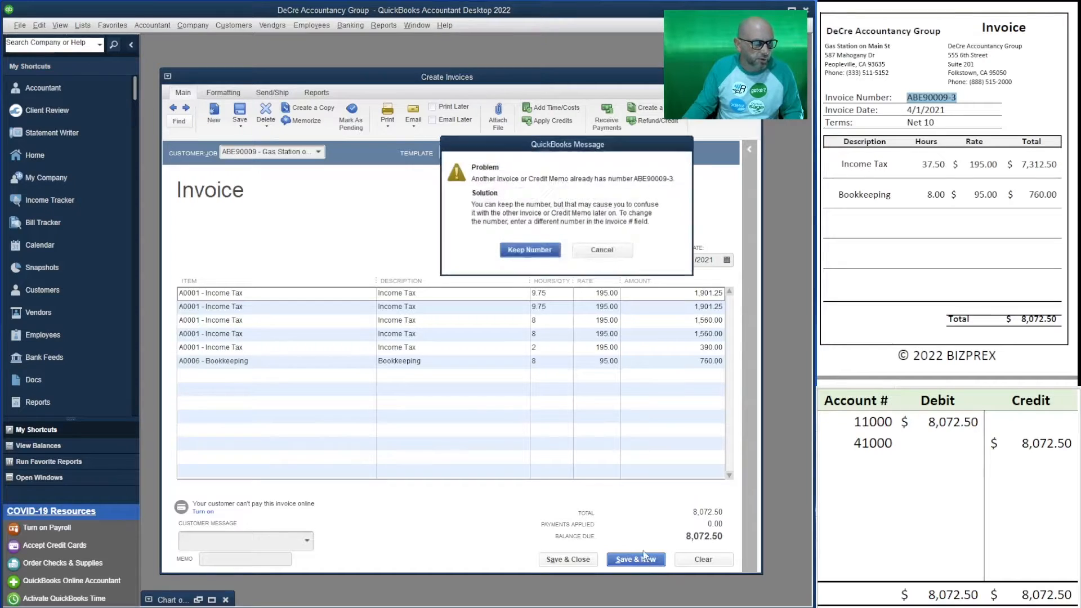
left_click(527, 252)
Copy the invoice number from the Maintenance Serv reference invoice into the new invoice.
scroll(946, 191, "down", 5)
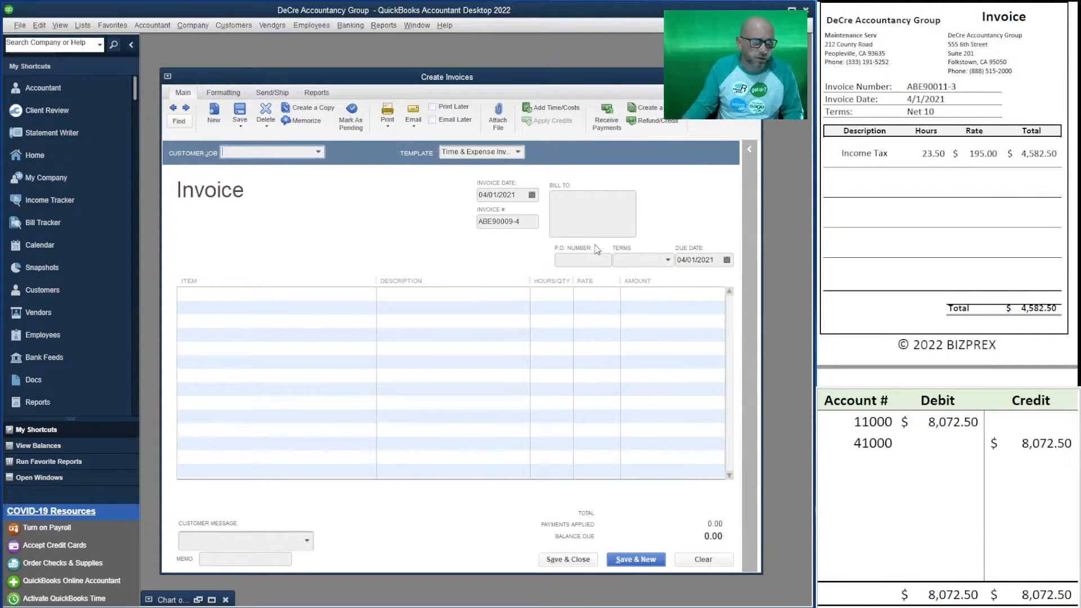
double_click(932, 87)
key("ctrl+c")
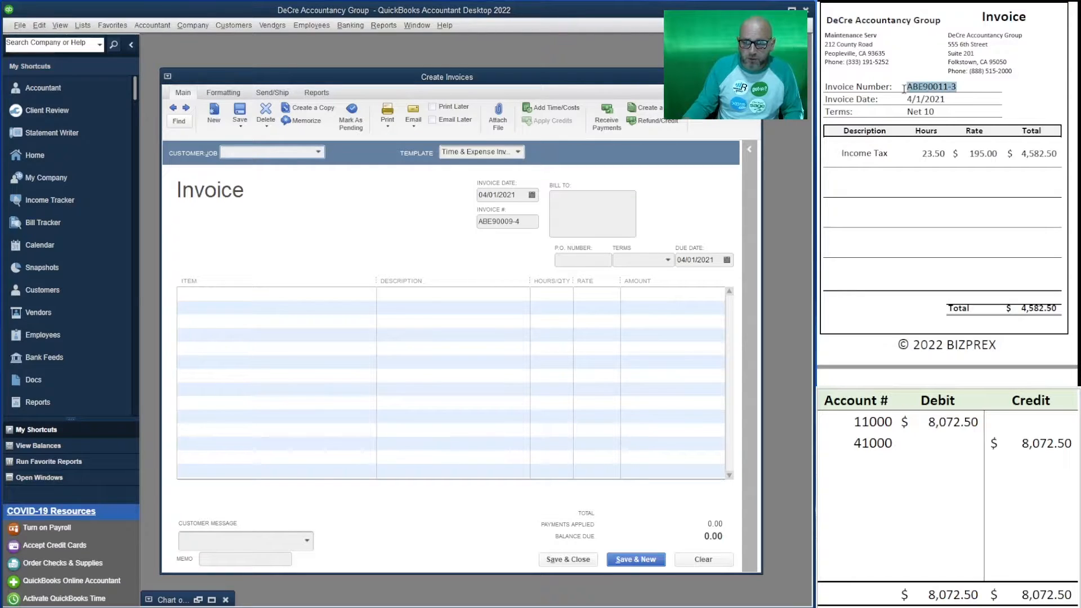
left_click_drag(519, 222, 482, 226)
key("ctrl+v")
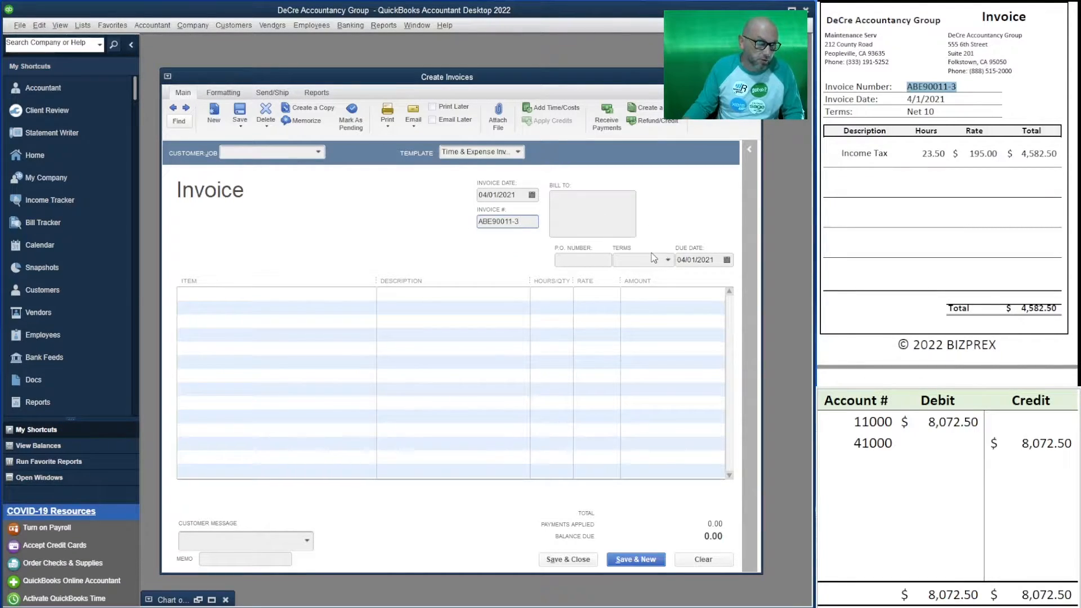
Choose Maintenance Serv as the customer and bring all its billable Income Tax time entries into the invoice.
left_click(319, 152)
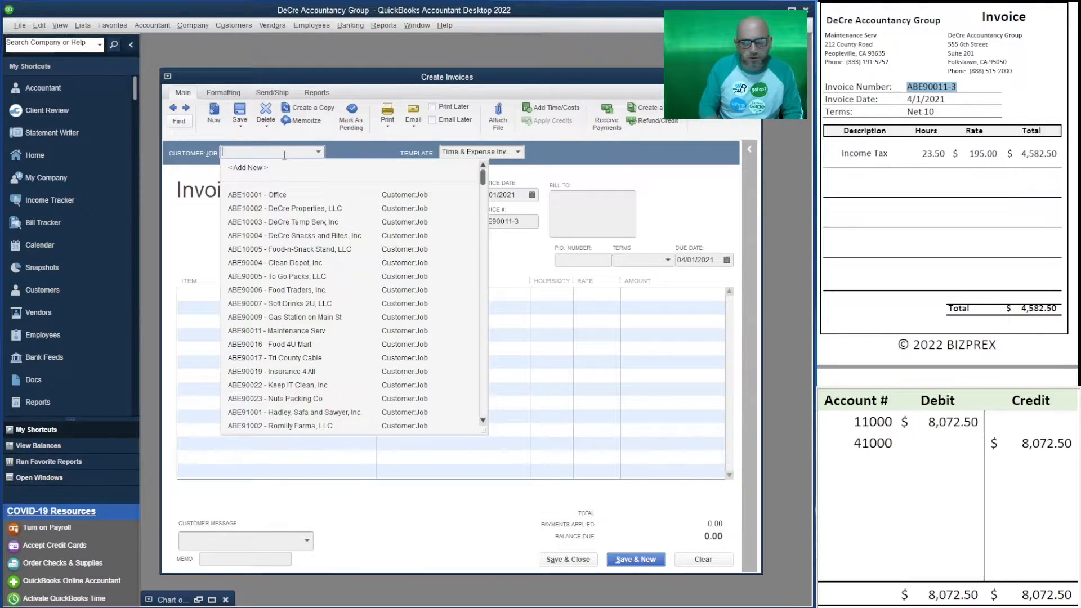
type("main")
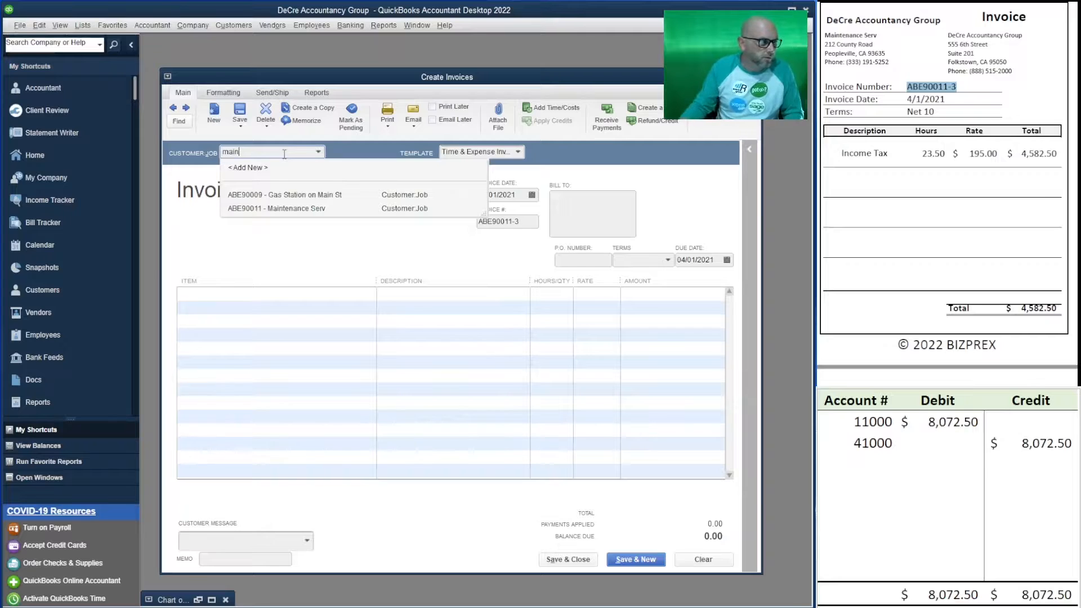
left_click(286, 209)
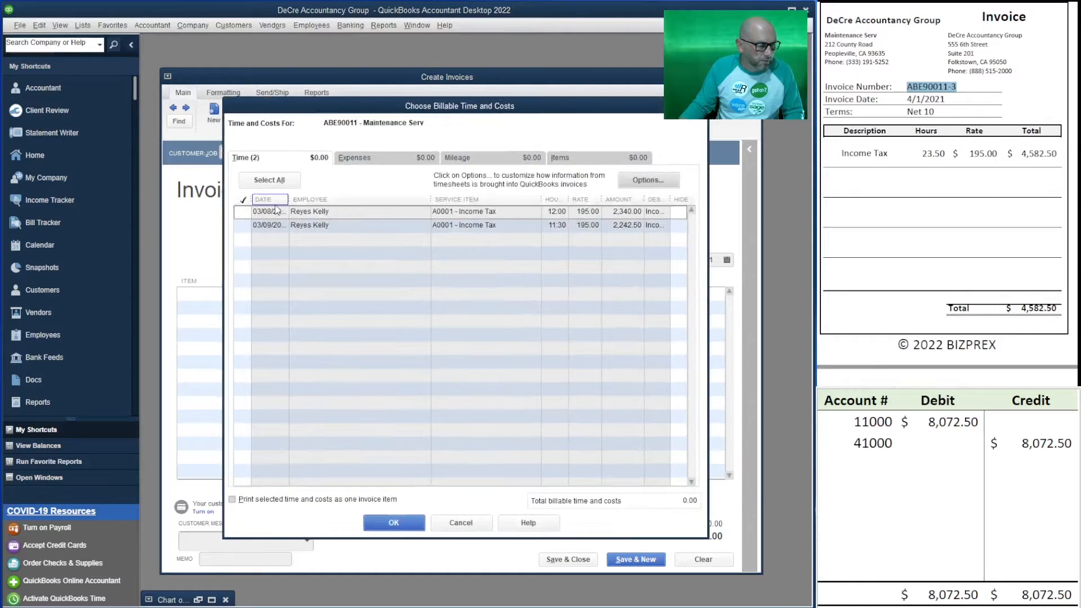
left_click(269, 180)
left_click(394, 523)
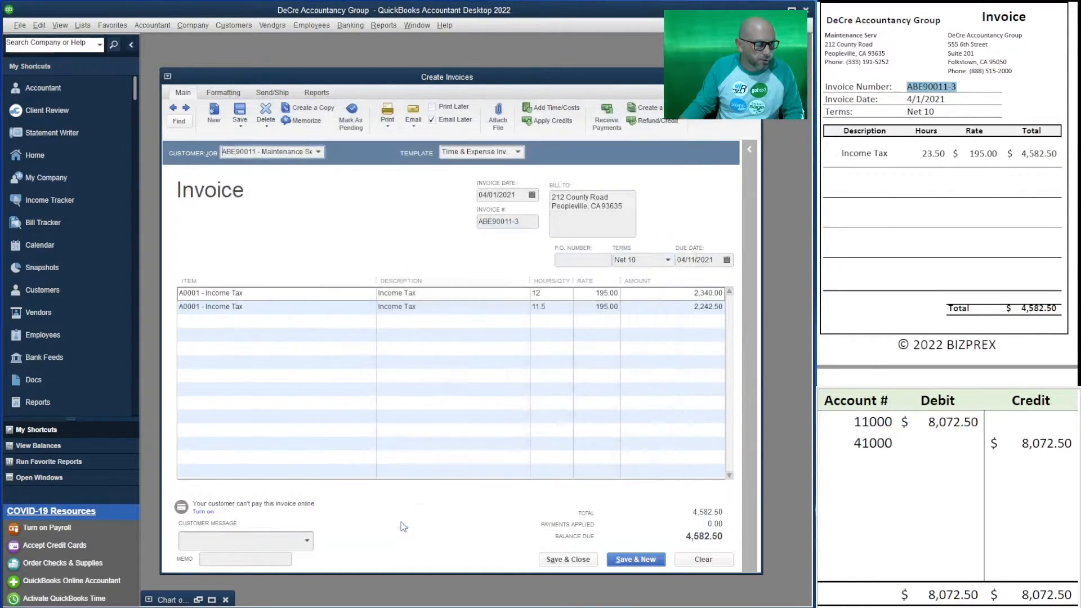
Change the worksheet's credit account to 41500 and set the 11000 debit to 4582.50.
left_click(939, 485)
left_click(871, 448)
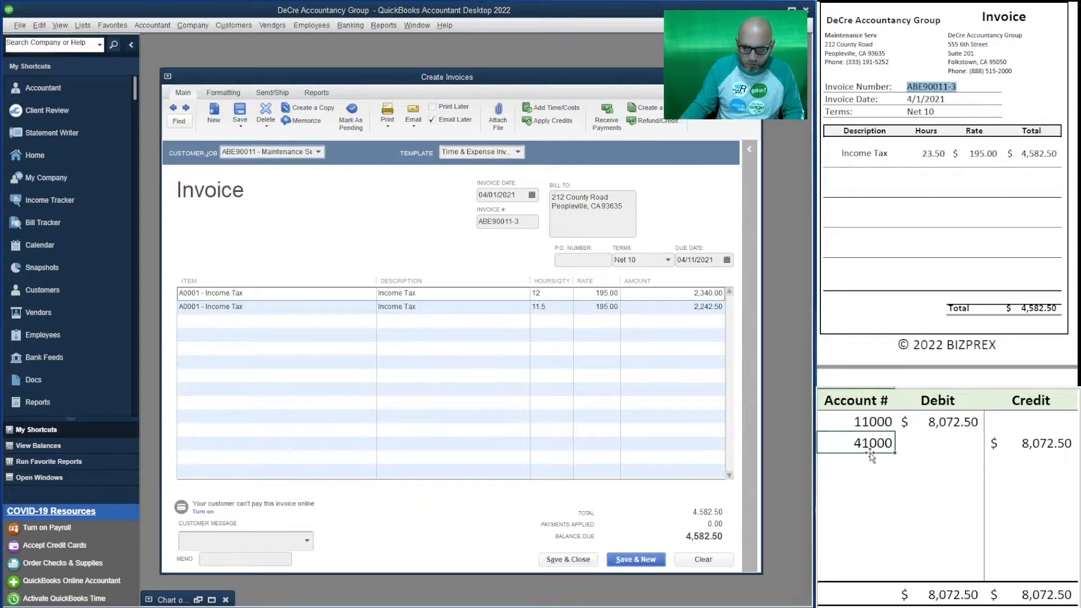
type("41500")
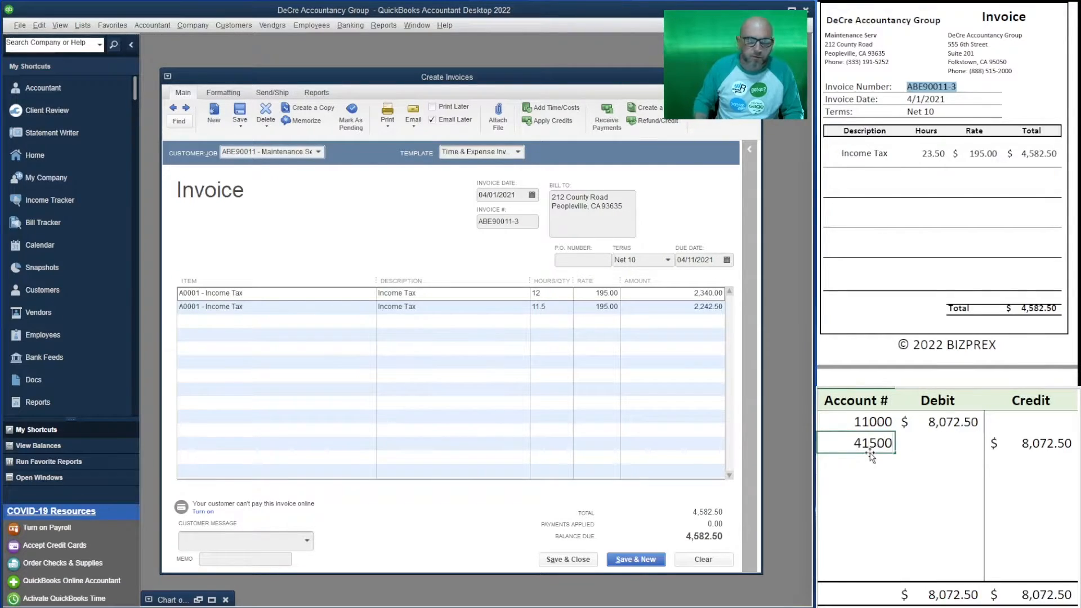
key("Tab")
key("Up")
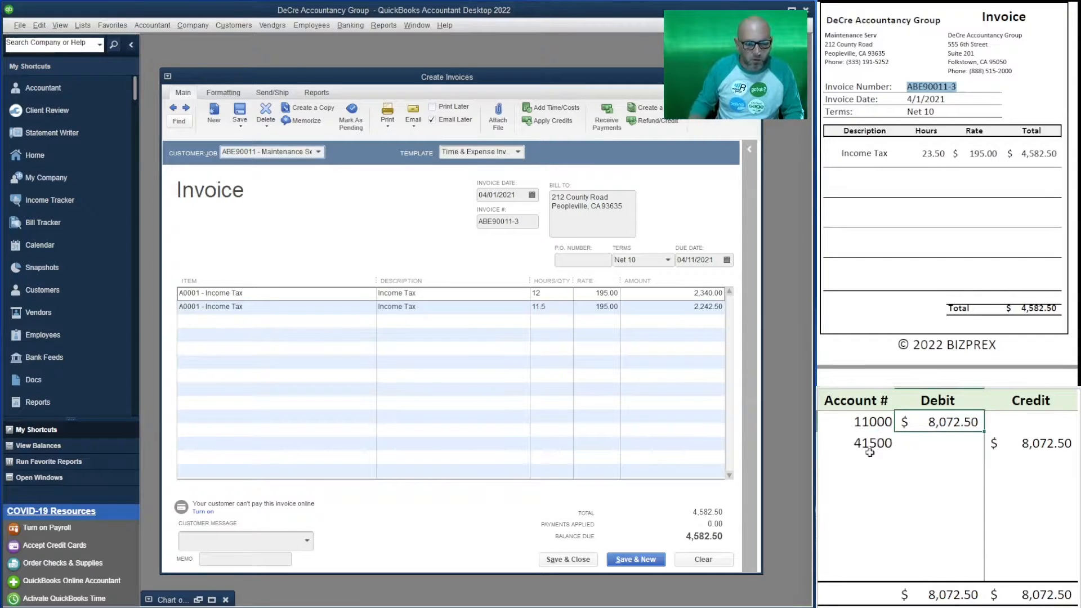
type("4,582.50")
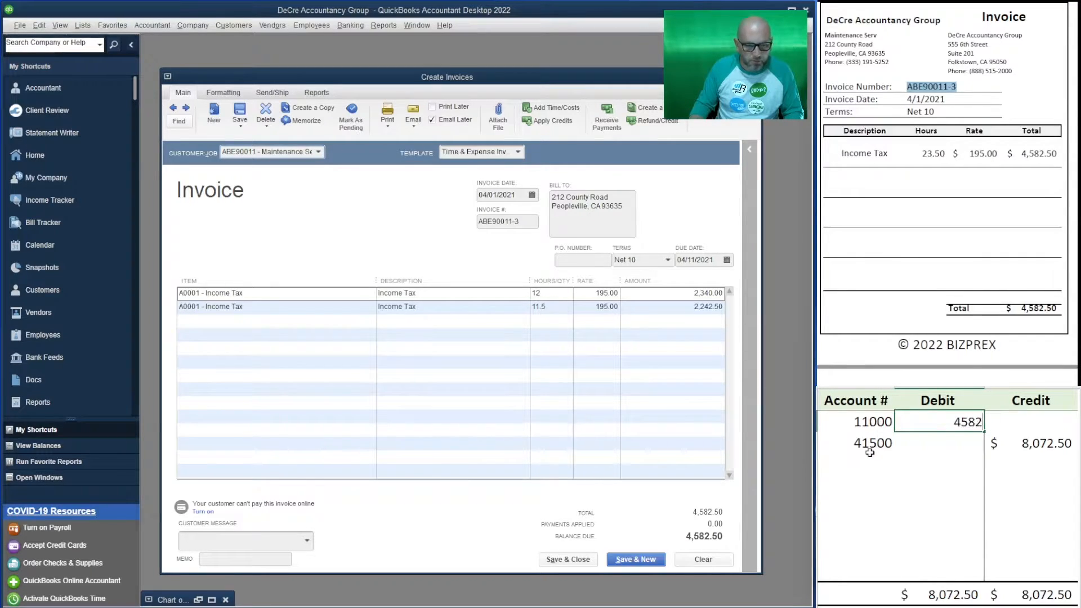
key("Return")
Set the credit for account 41500 in the worksheet to 4582.50.
key("Tab")
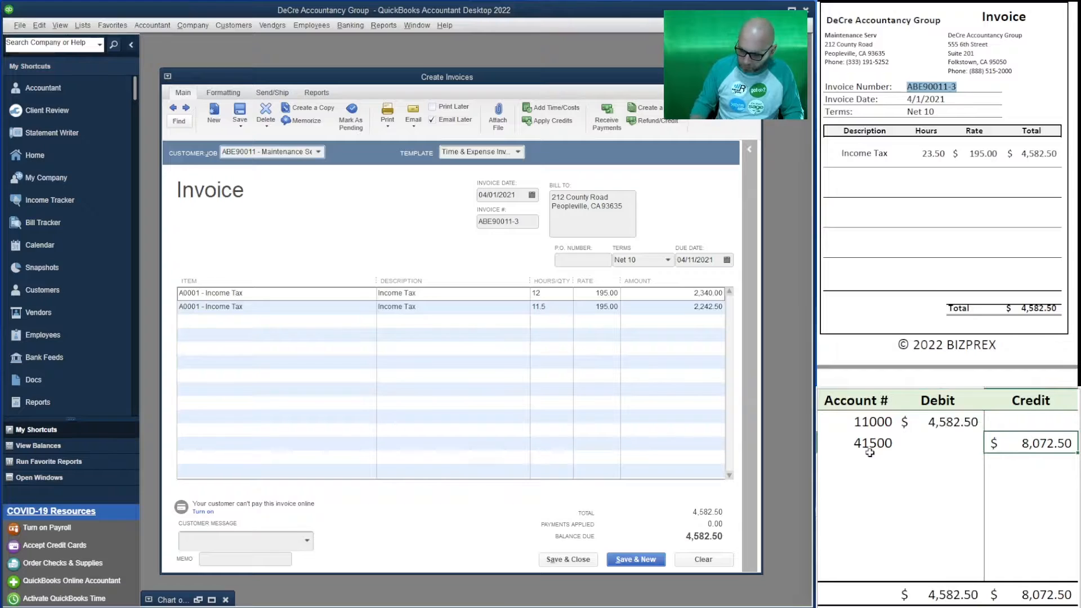
type("4,5")
type("82.50")
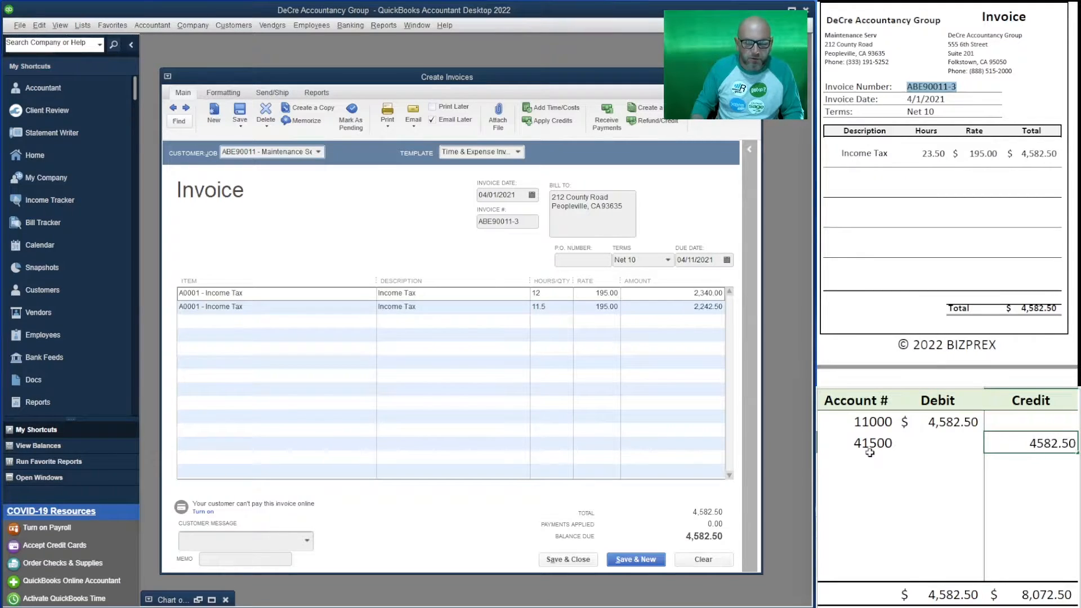
key("Return")
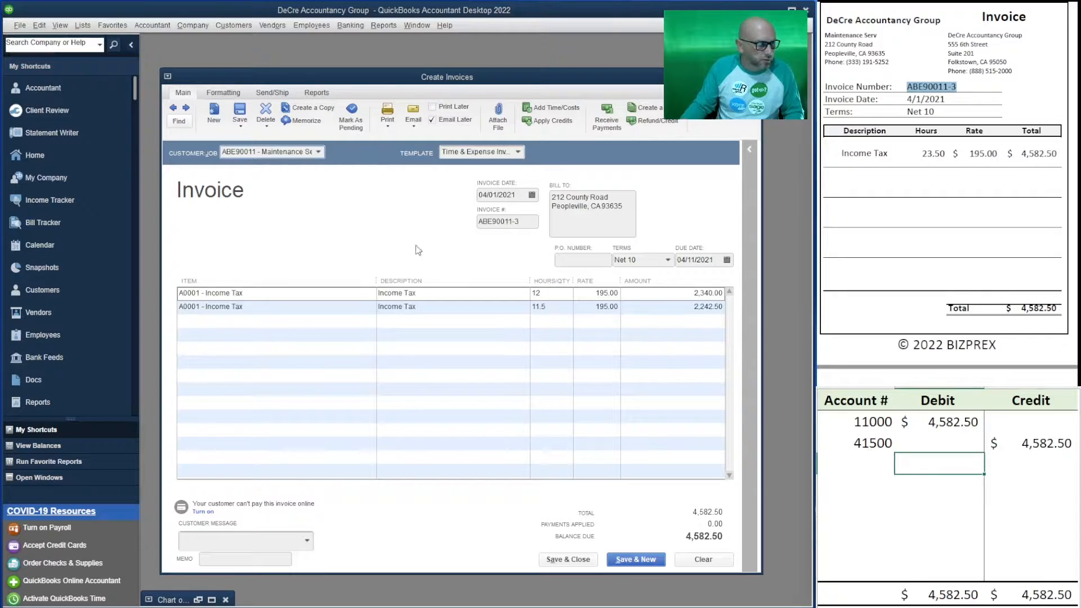
Save the Maintenance Serv invoice with Email Later off and start a new invoice.
left_click(433, 119)
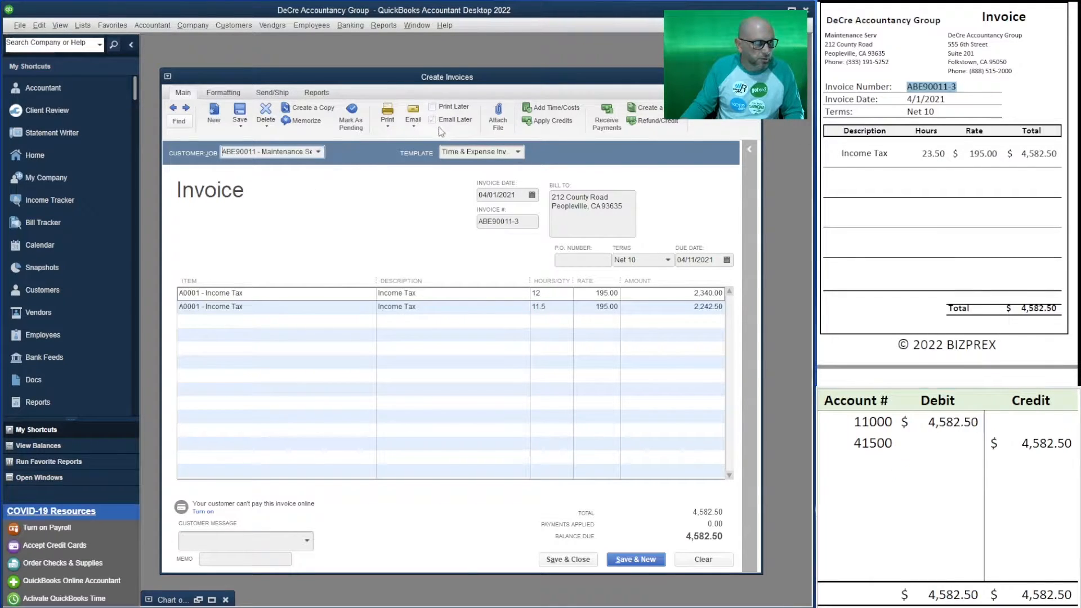
left_click(640, 569)
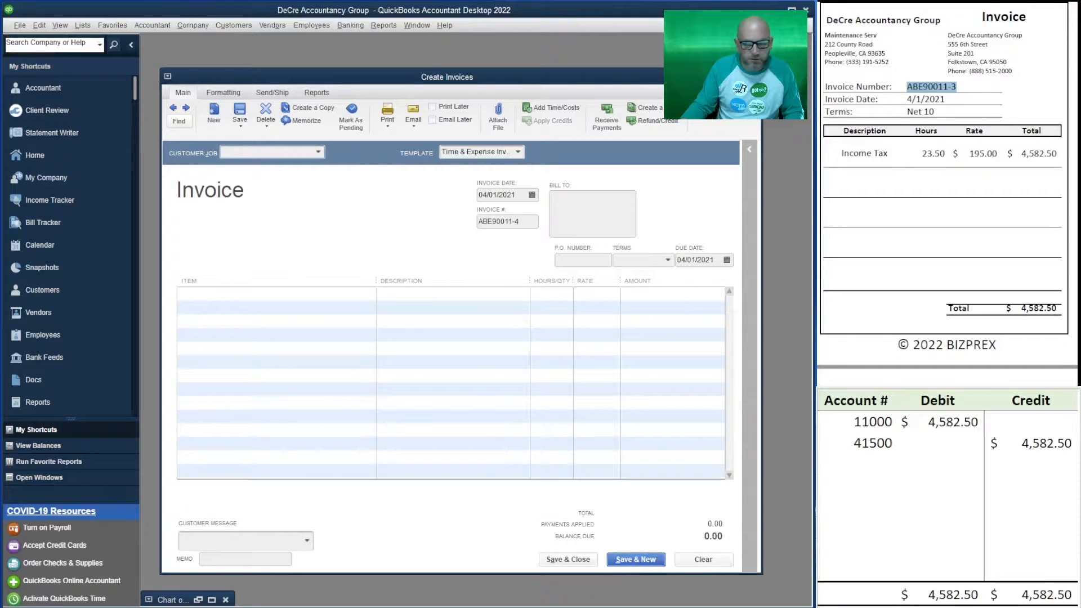
Choose Food 4U Mart as the customer and bring all its billable Income Tax time entries into the invoice.
scroll(976, 158, "down", 5)
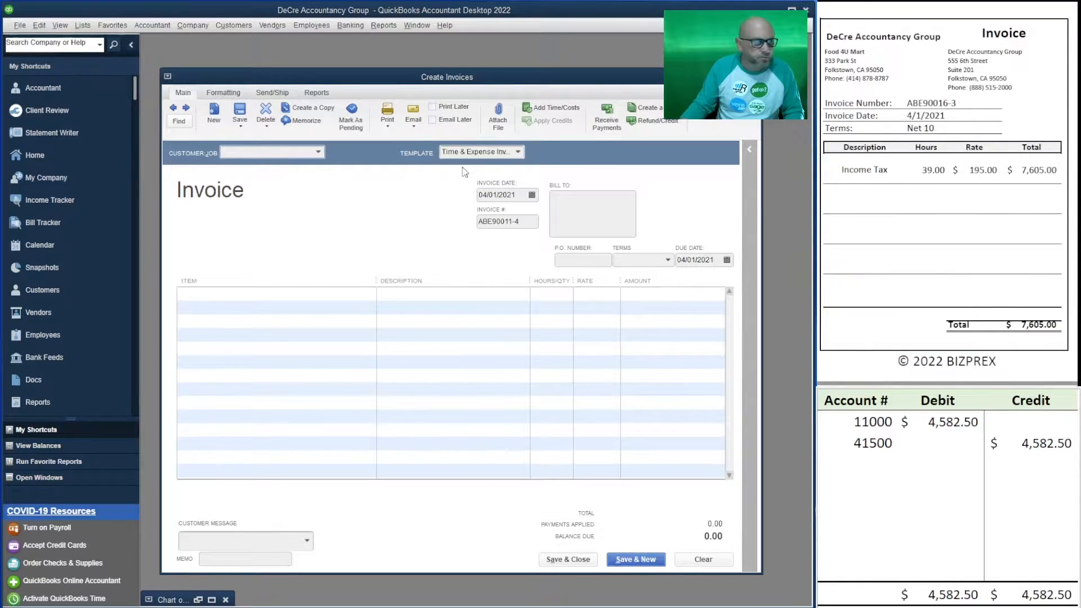
type("Food 4U Mart")
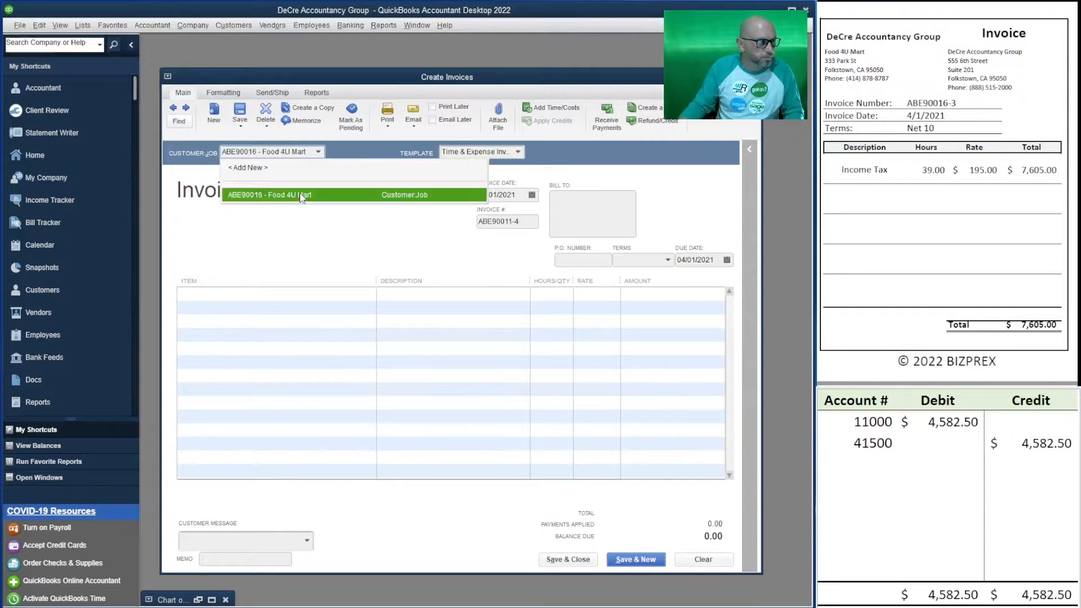
left_click(294, 195)
left_click(270, 181)
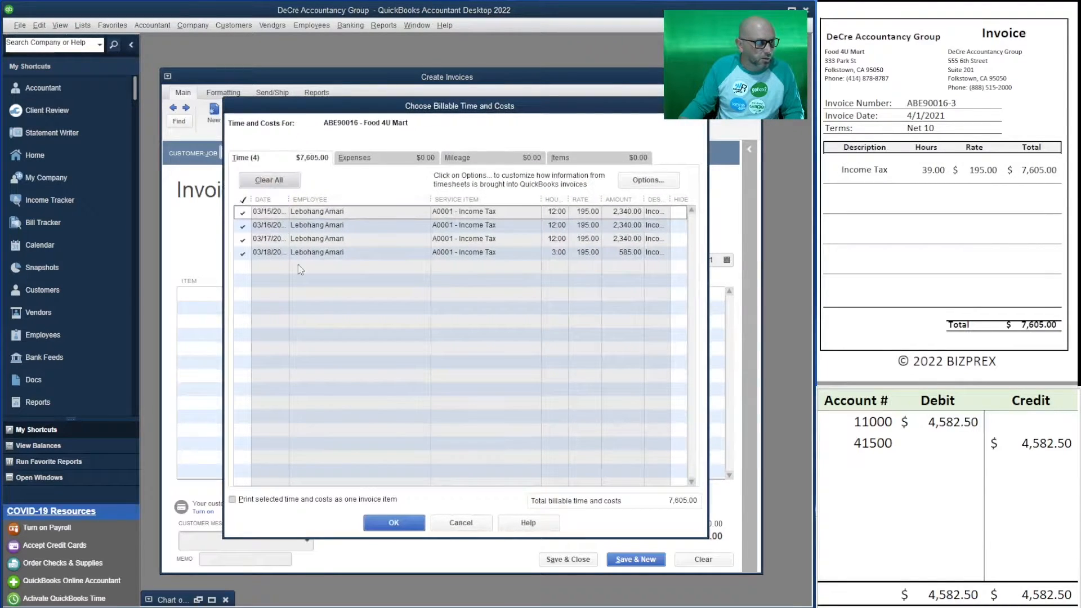
left_click(394, 519)
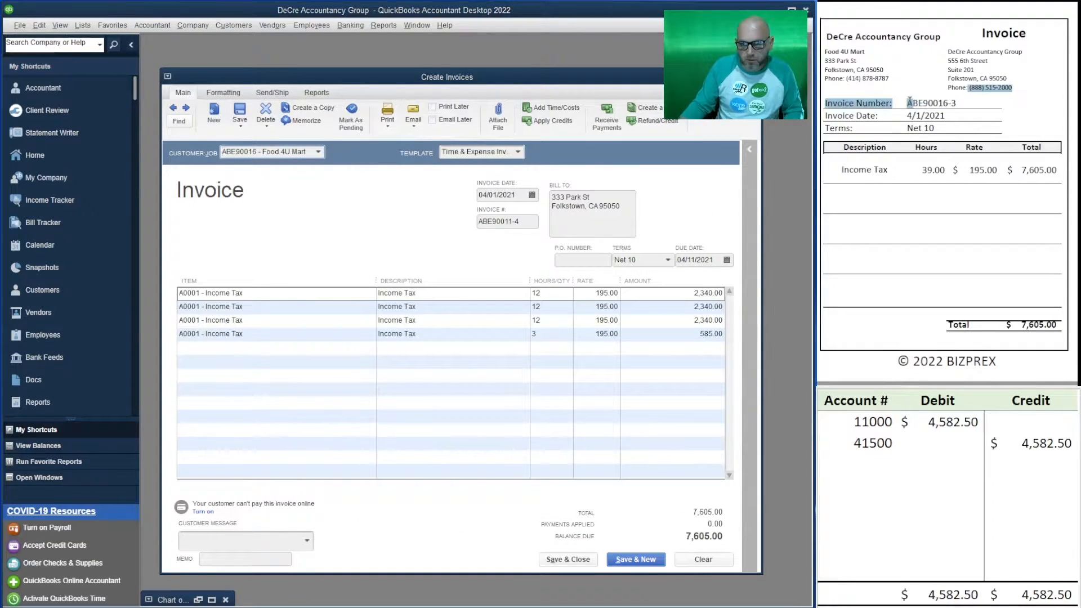
Copy the invoice number from the Food 4U Mart reference invoice into the open invoice's number field.
left_click_drag(957, 103, 910, 103)
key("ctrl+c")
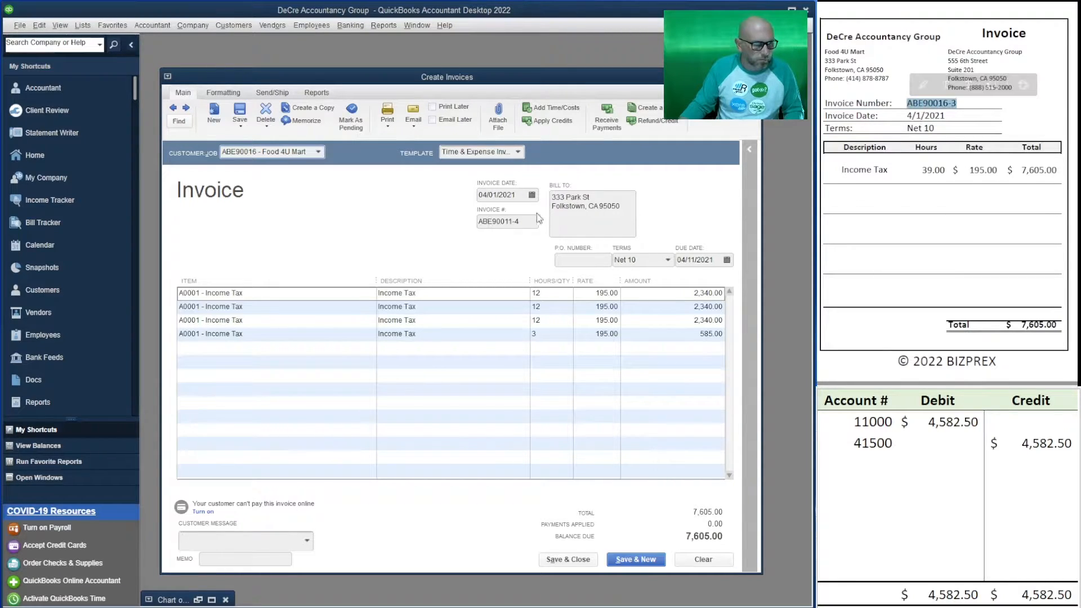
left_click(518, 221)
key("ctrl+v")
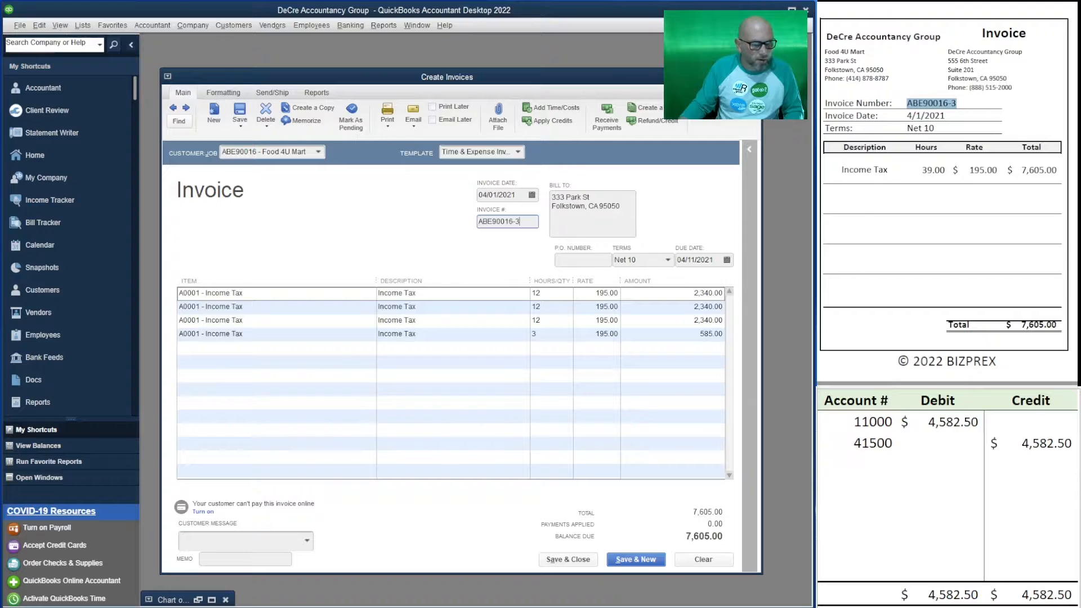
Set the worksheet's debit for account 11000 and credit for account 41500 to 7605.
left_click(940, 463)
left_click(943, 421)
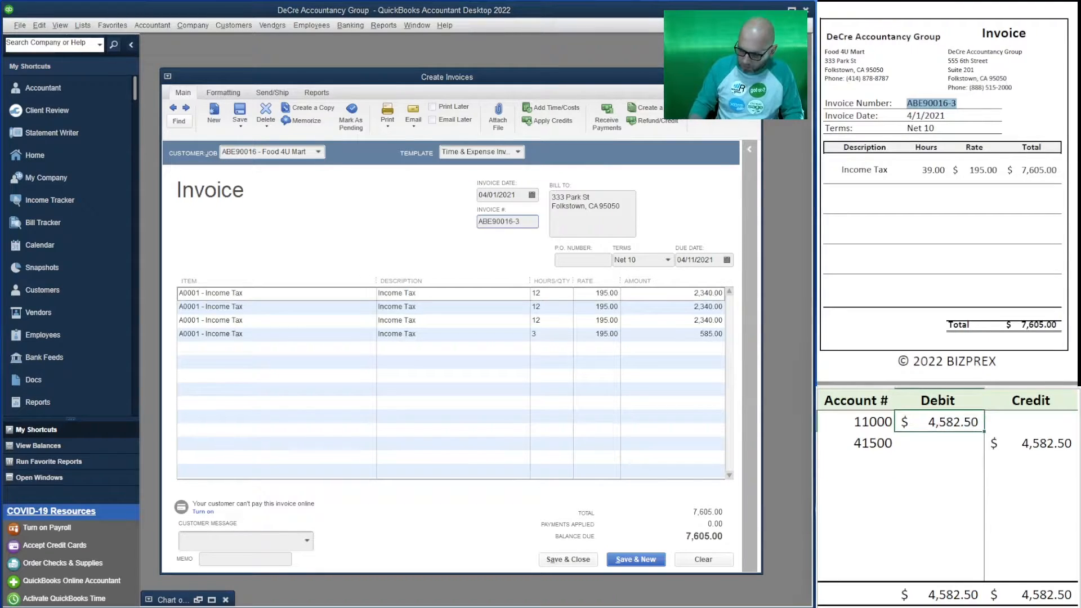
type("7605")
key("Return")
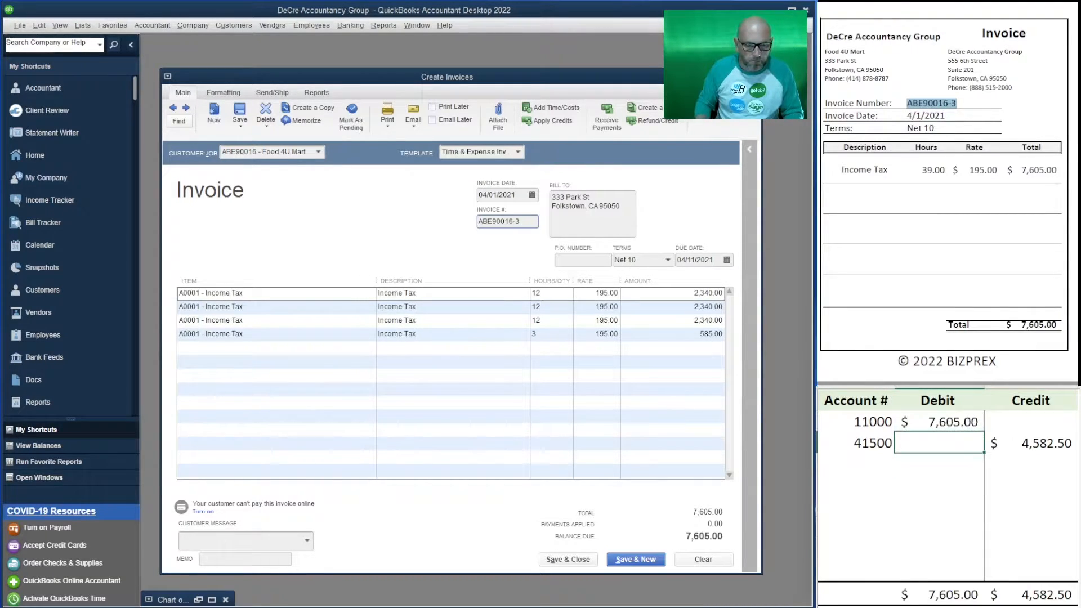
key("Right")
type("7605")
key("Return")
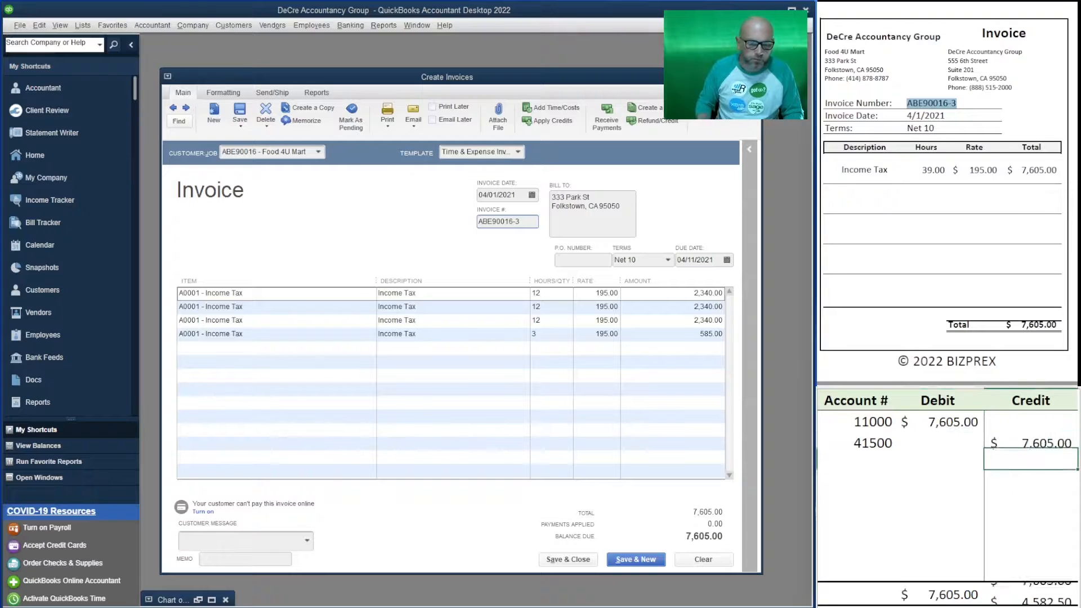
key("Left")
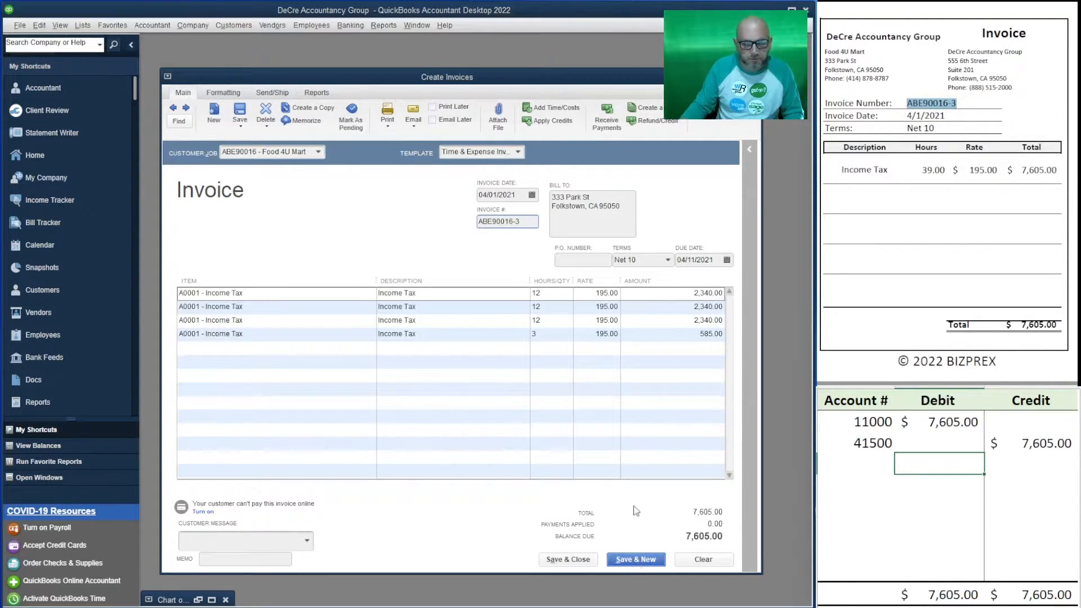
Save the Food 4U Mart invoice and start one for Tri County Cable with all its billable Income Tax time and Email Later off.
left_click(644, 559)
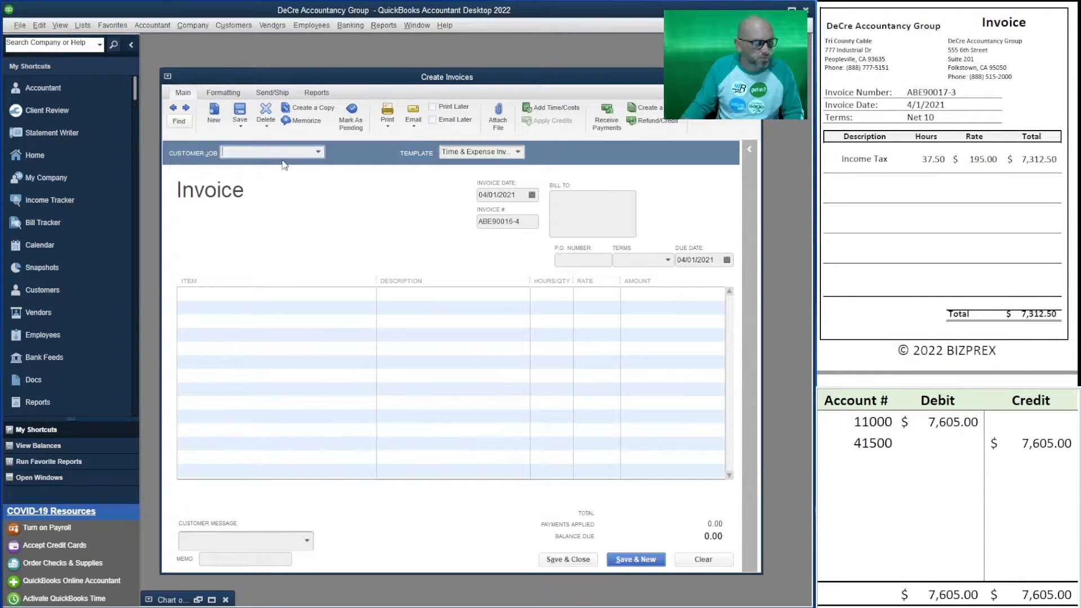
type("tri")
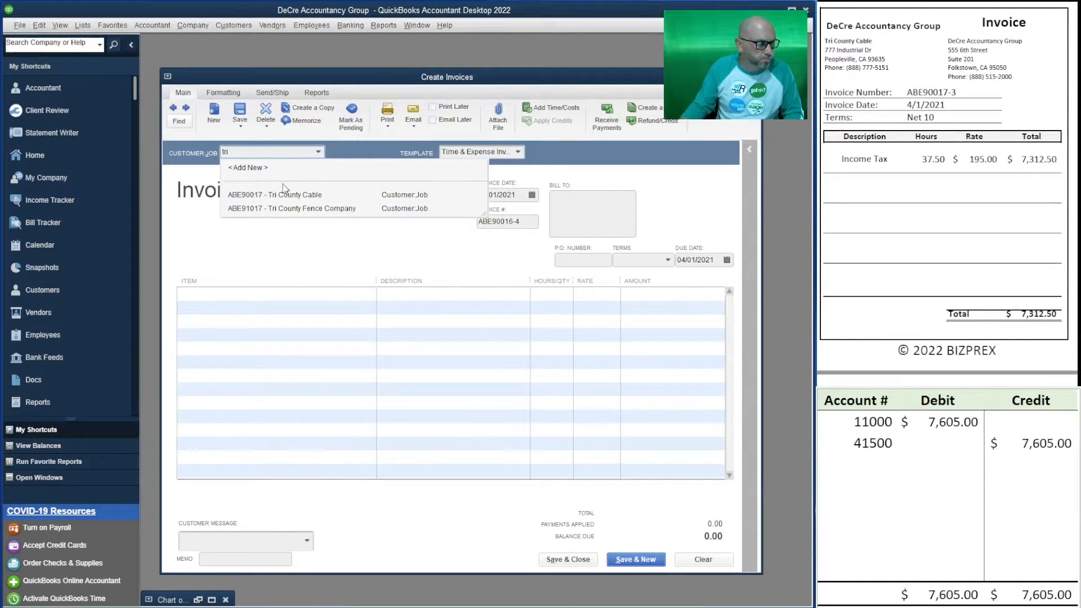
left_click(284, 192)
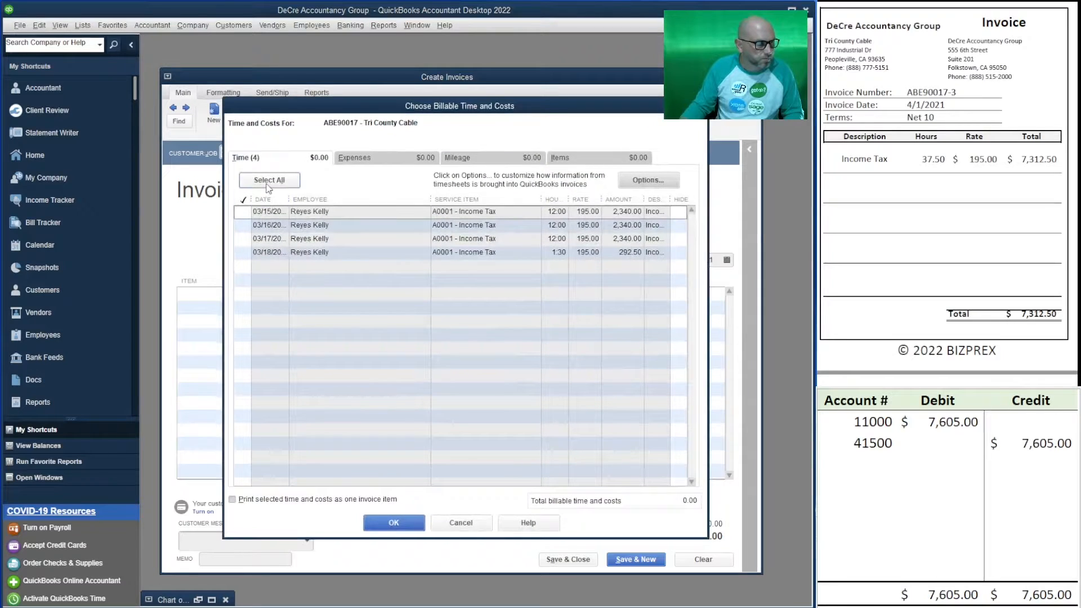
left_click(269, 180)
left_click(393, 523)
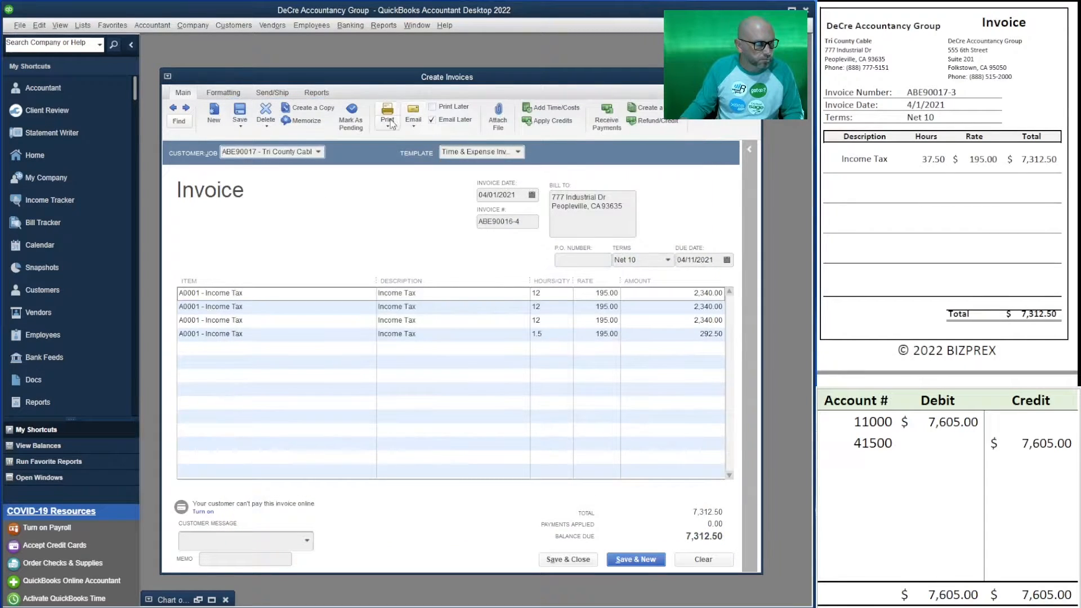
left_click(431, 120)
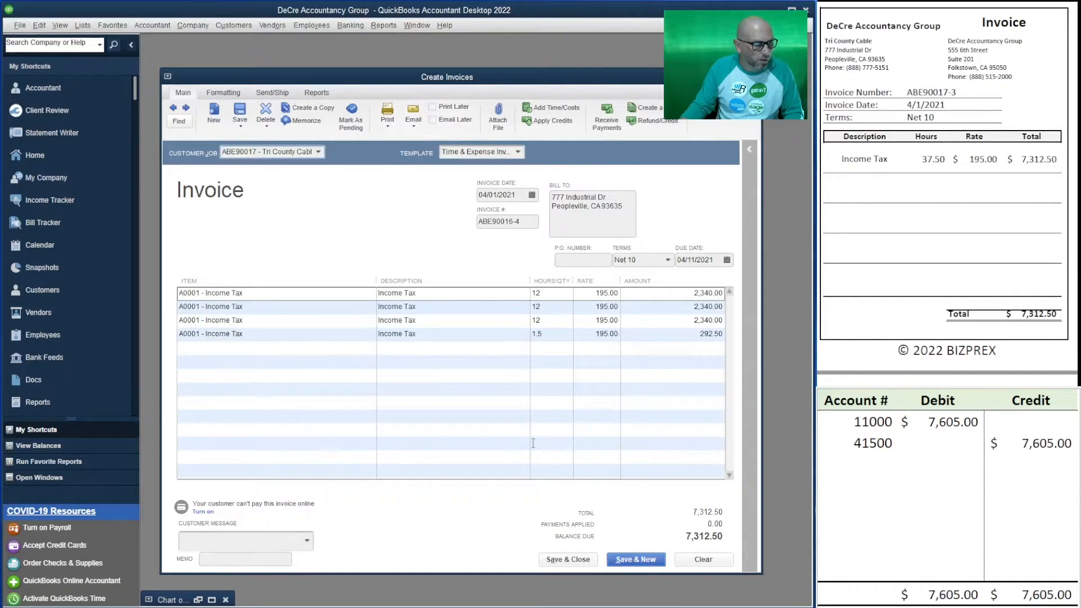
Set the worksheet's debit for account 11000 and credit for account 41500 to 7312.50.
left_click(938, 463)
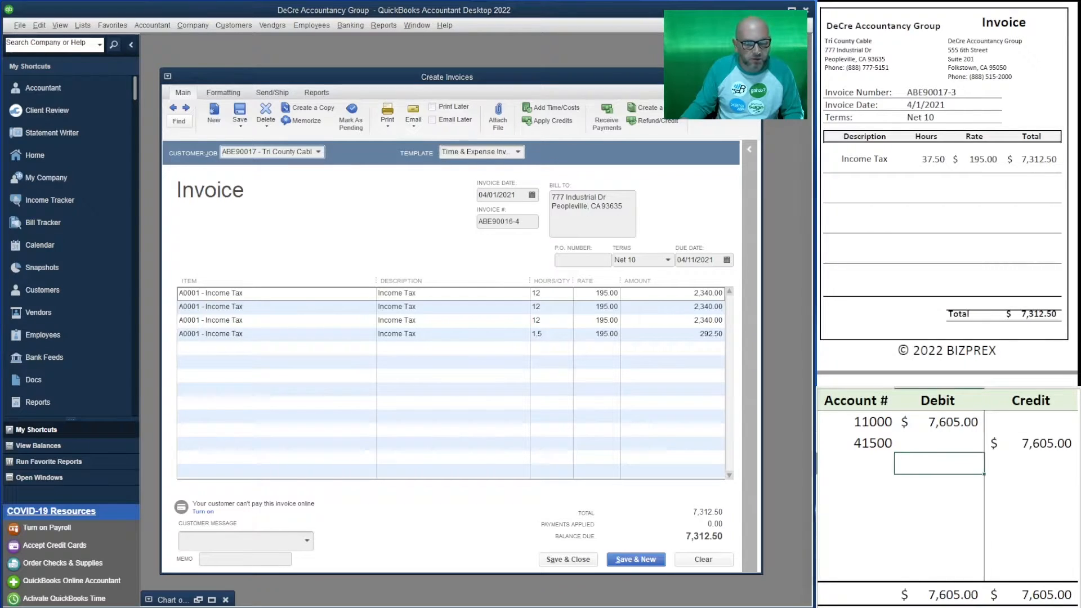
left_click(940, 425)
type("7,3")
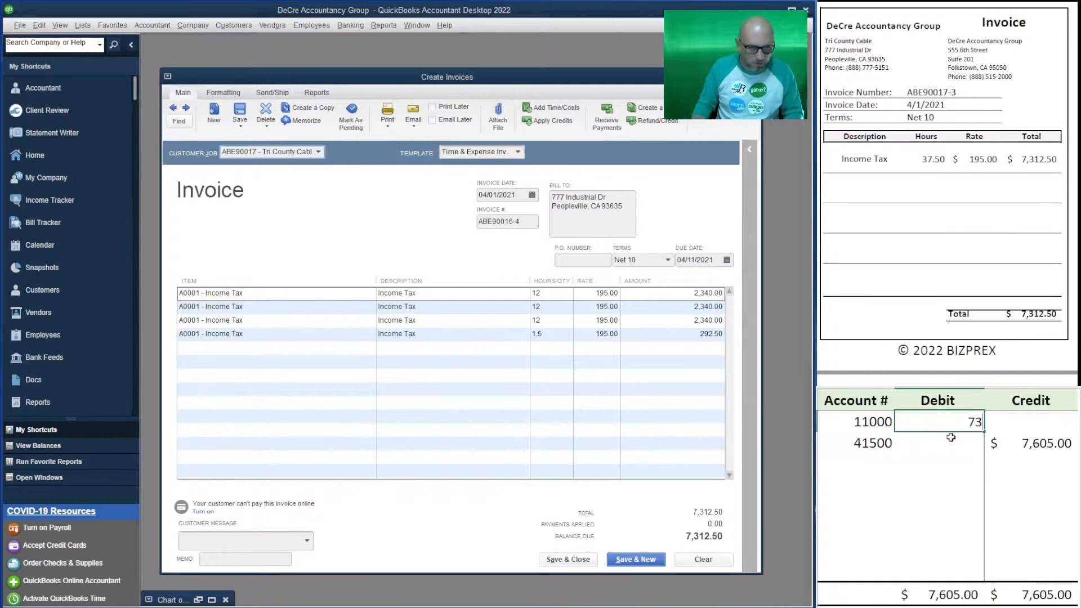
type("12.50")
key("Return")
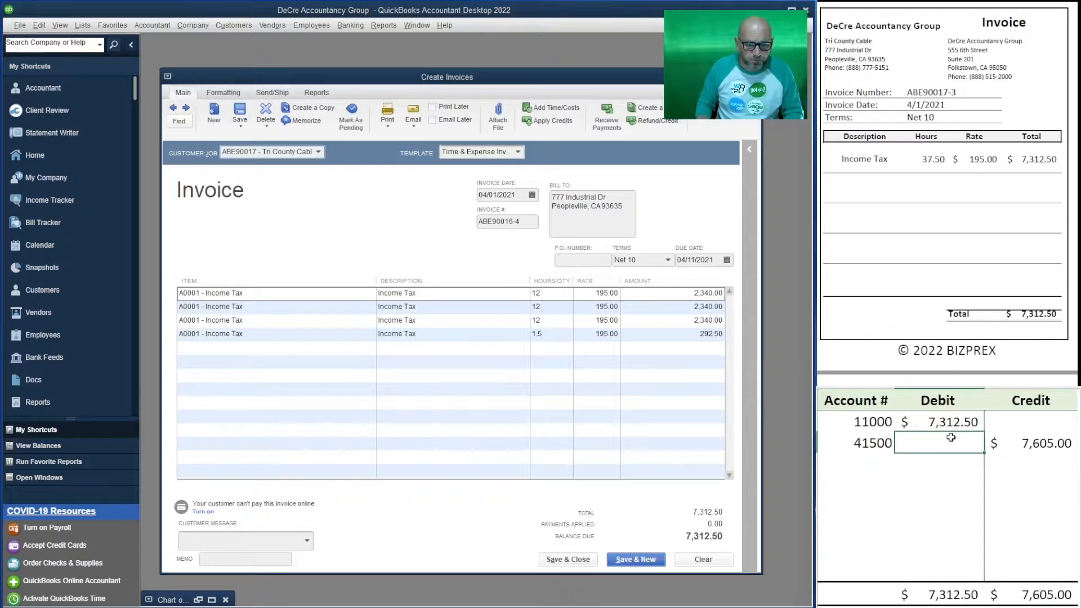
key("Tab")
type("7,31")
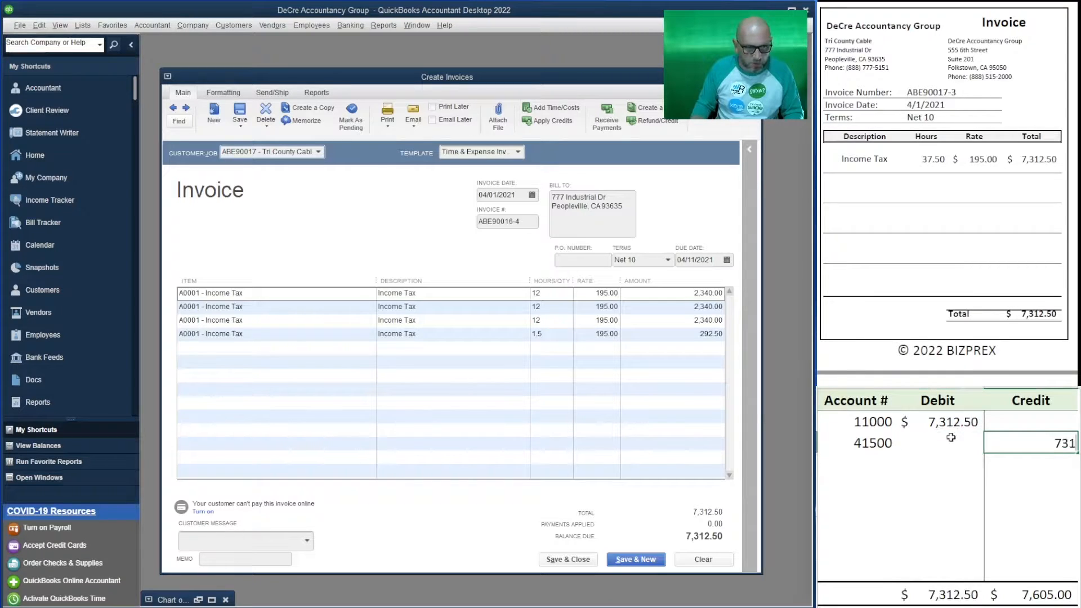
type("2.50")
key("Return")
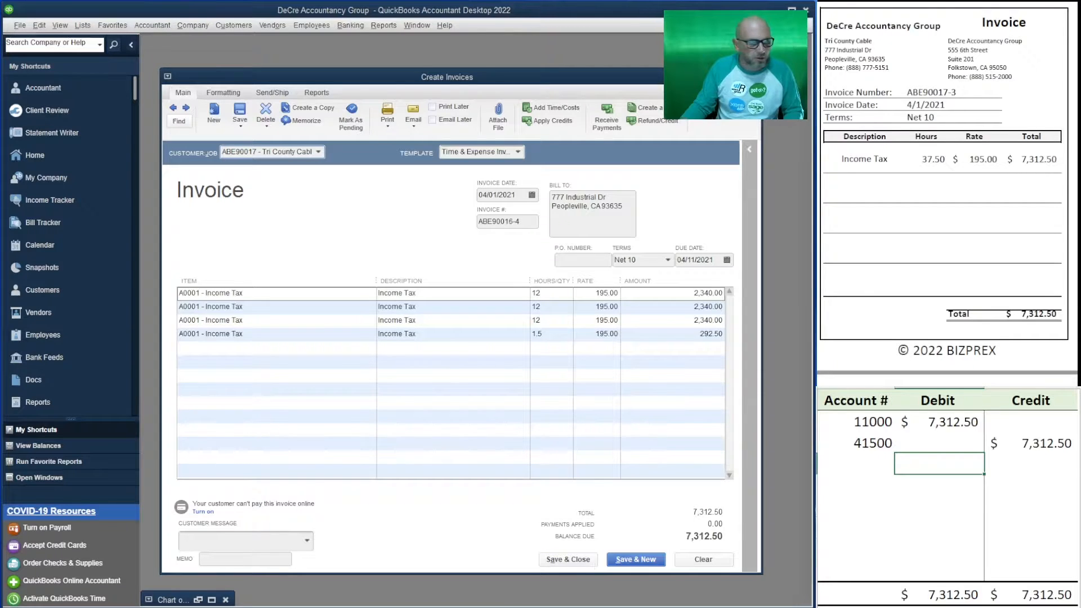
Copy the reference invoice number into the Tri County Cable invoice, then save it and start a new invoice.
left_click_drag(957, 93, 894, 95)
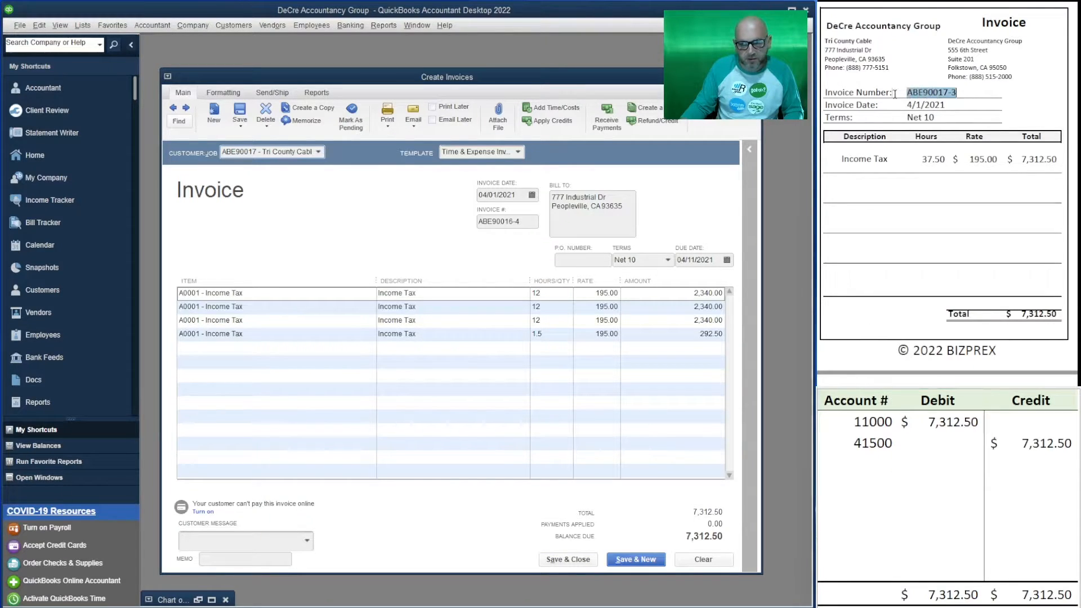
key("ctrl+c")
left_click(535, 222)
key("ctrl+v")
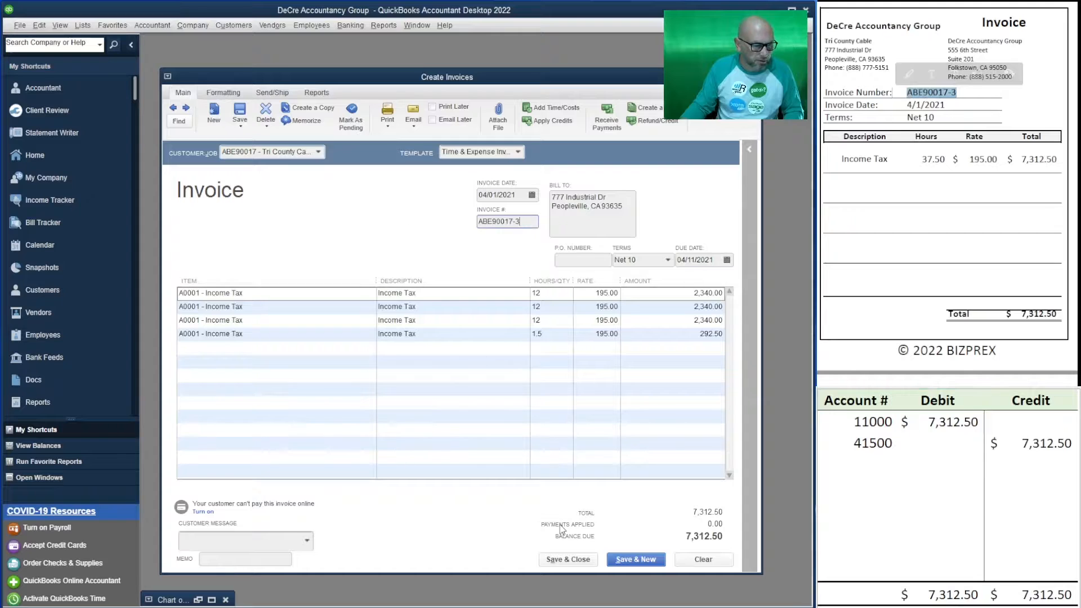
left_click(637, 561)
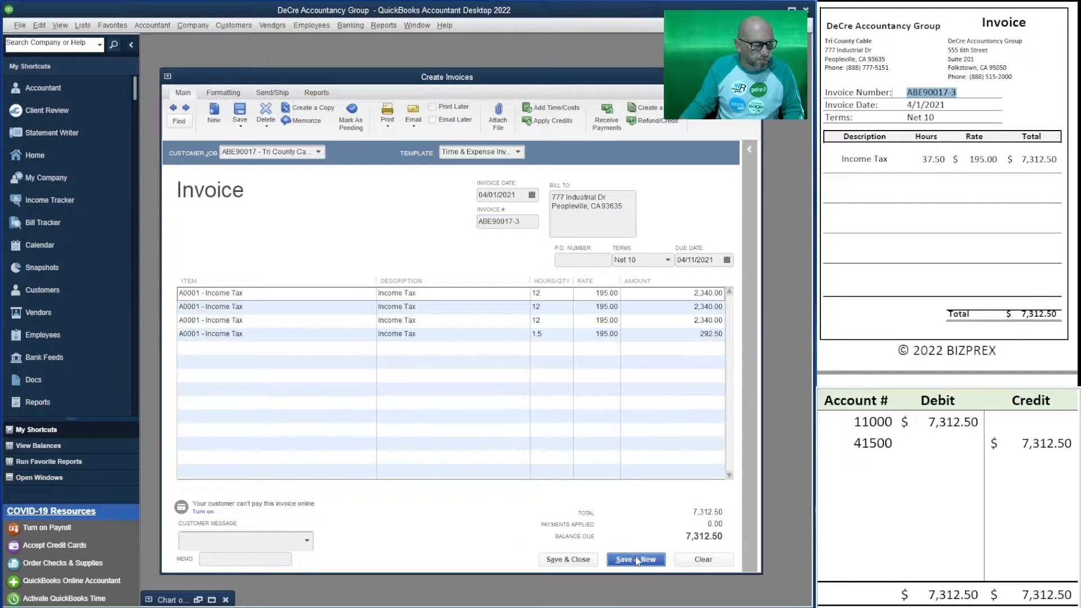
Choose Insurance 4 All as the customer and bring in all its billable Income Tax time, with Email Later off.
scroll(945, 197, "down", 5)
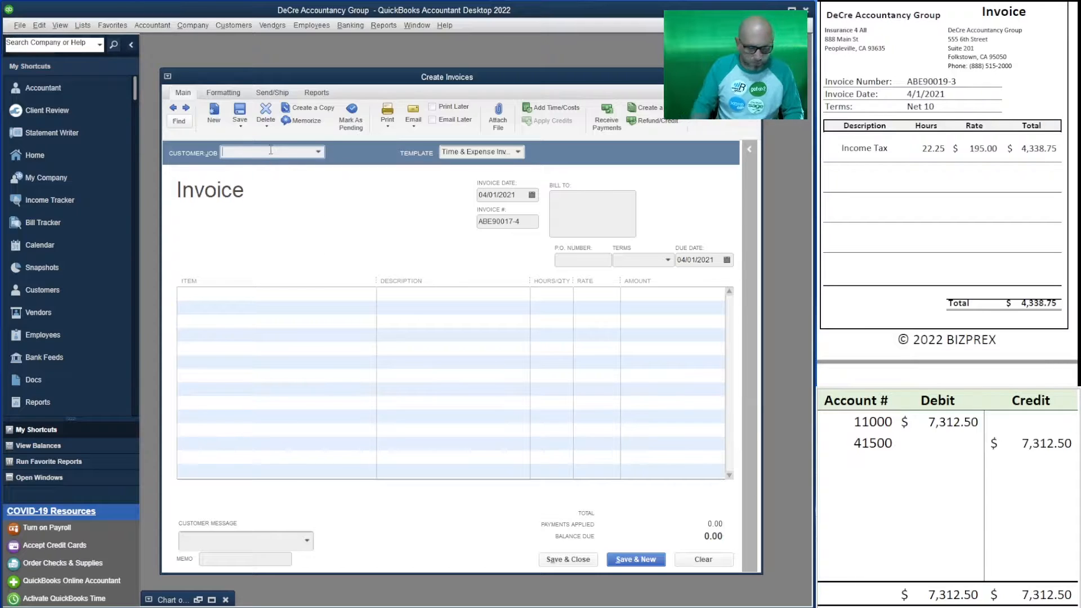
type("insur")
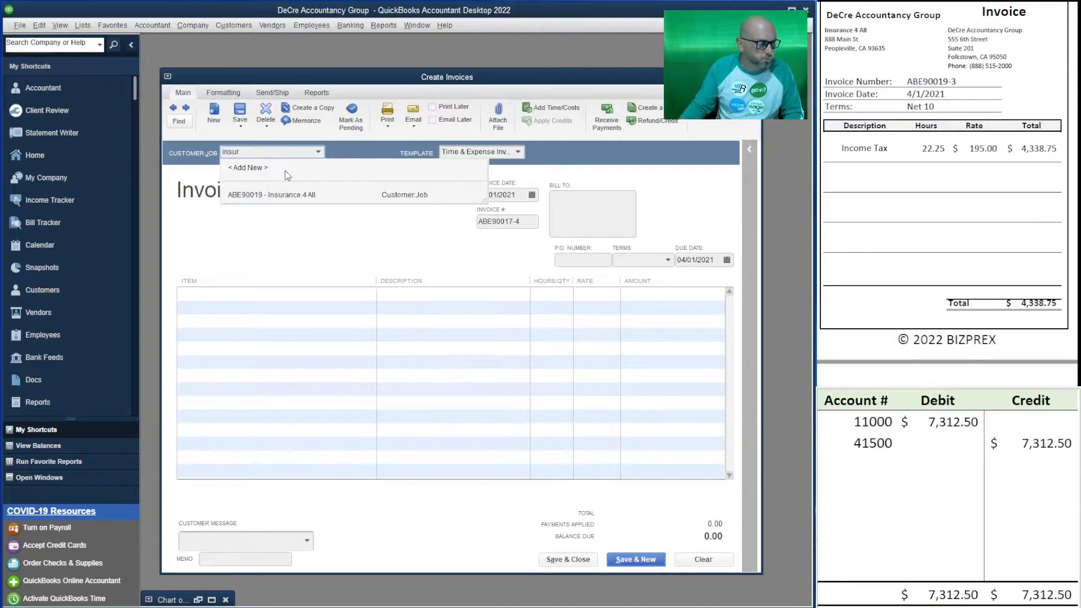
left_click(287, 195)
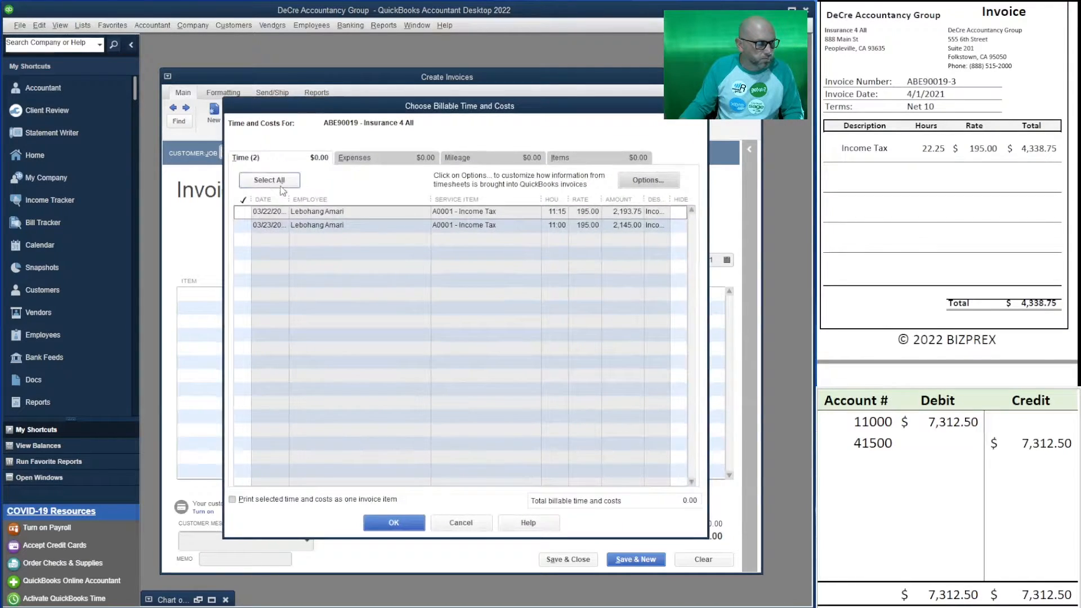
left_click(408, 527)
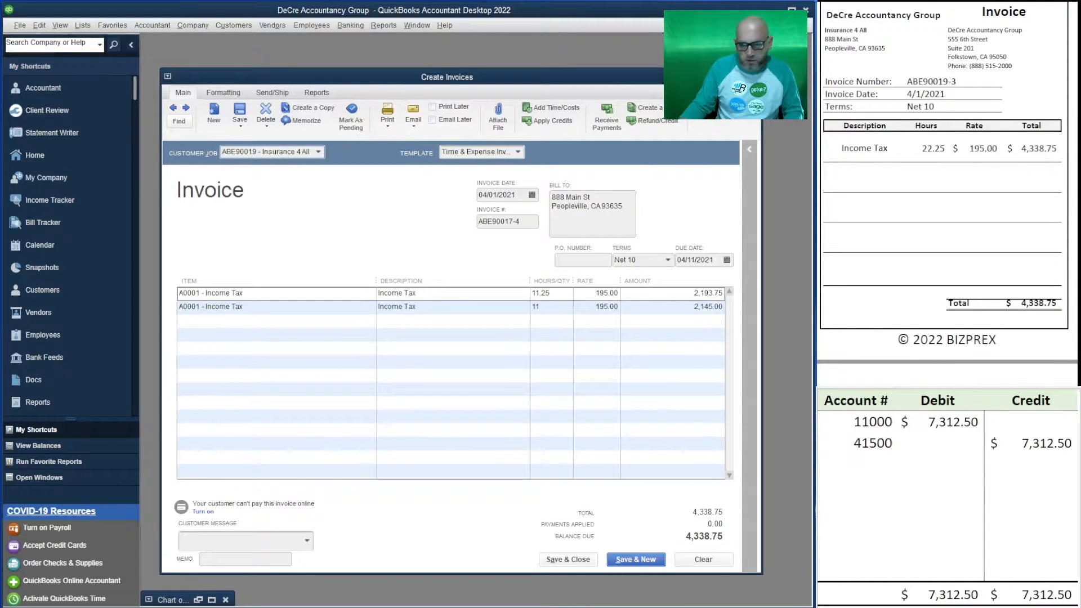
Replace the Insurance 4 All invoice's number with the one from its reference invoice.
left_click_drag(957, 81, 908, 81)
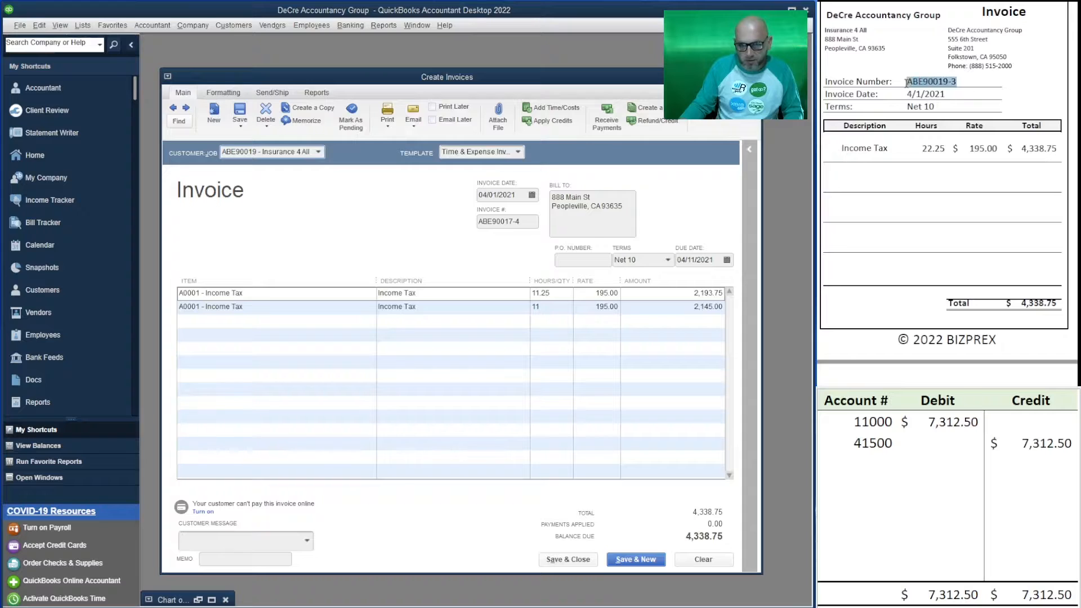
left_click(507, 221)
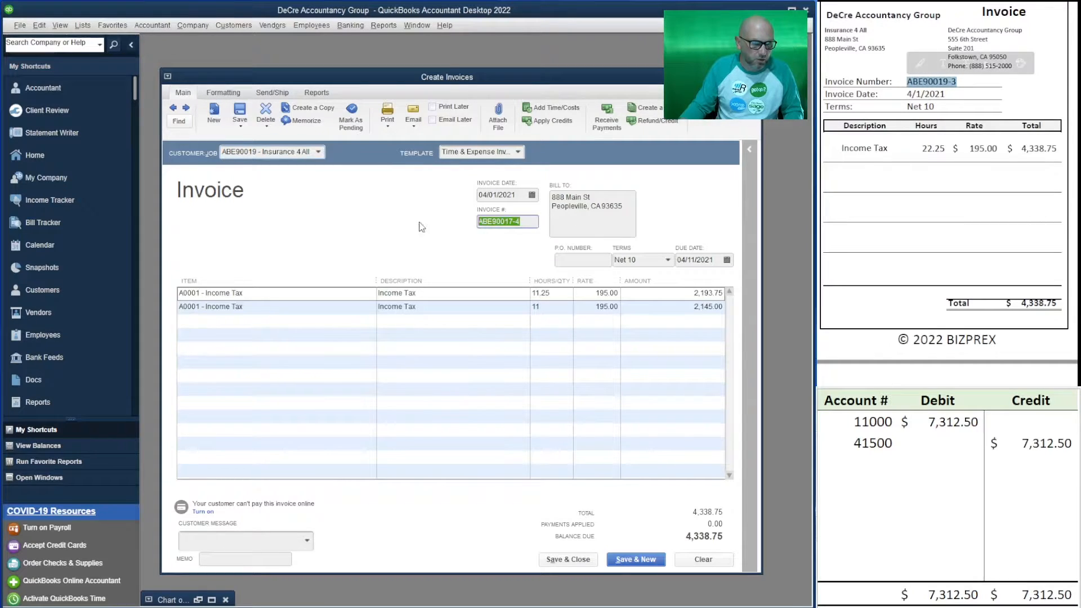
key("ctrl+v")
Set the worksheet's debit for account 11000 and credit for account 41500 to 4338.75.
left_click(951, 423)
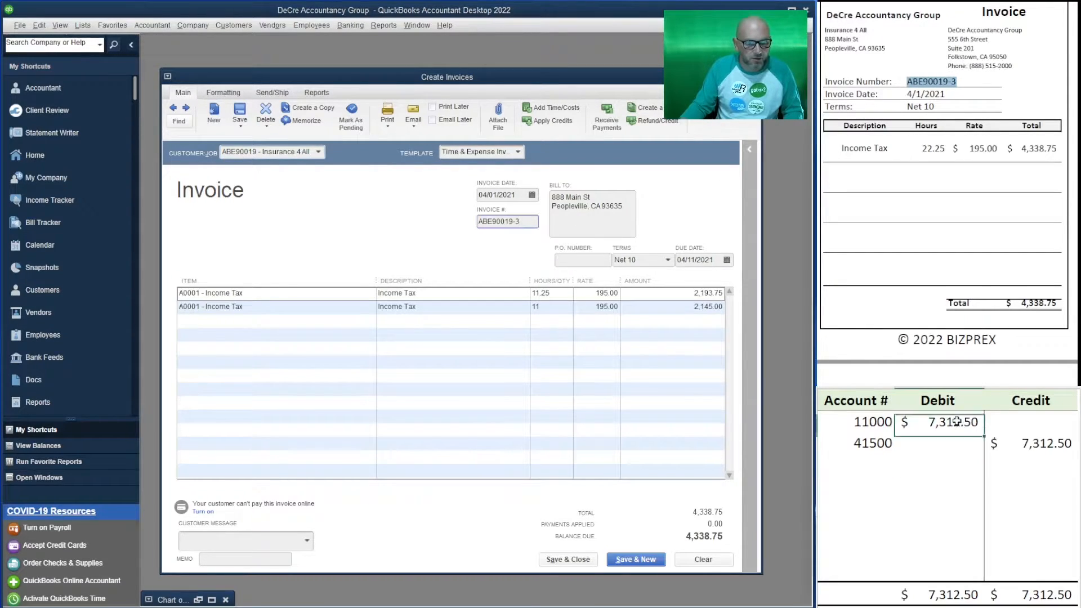
type("4")
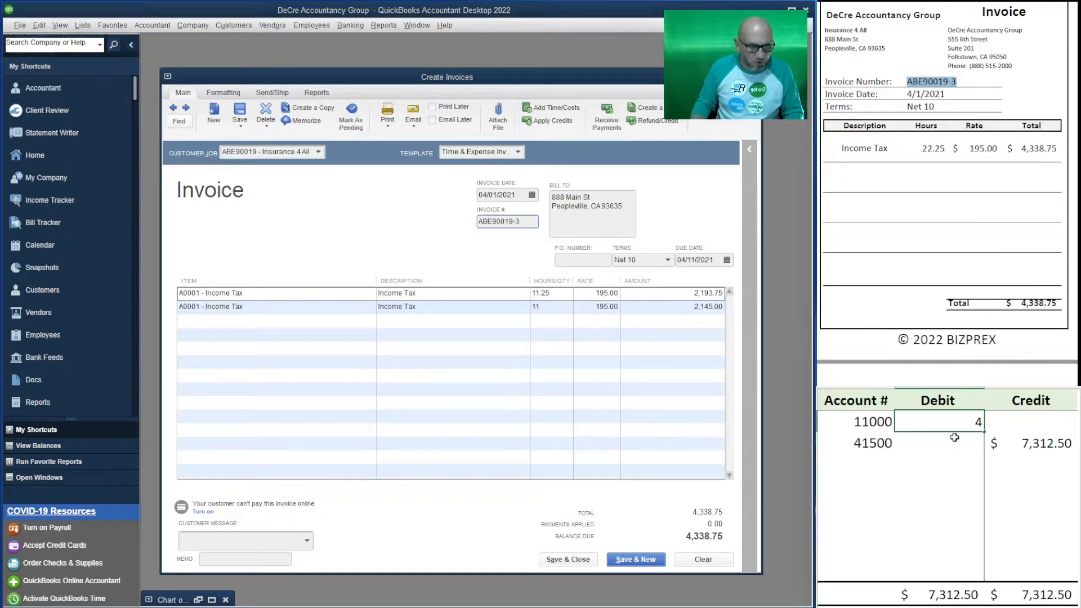
type(",338.75")
key("Return")
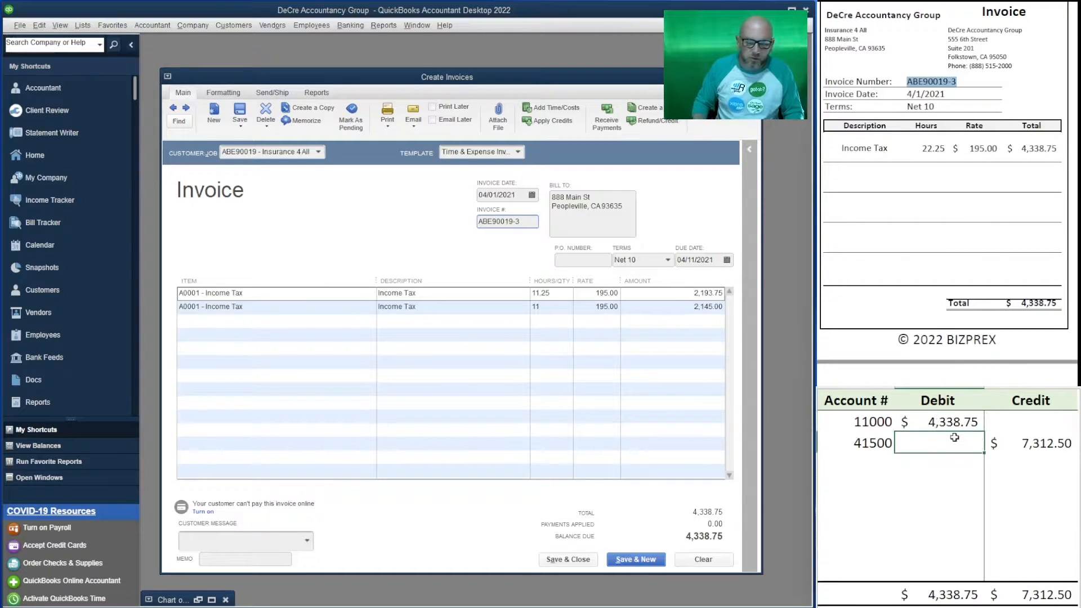
key("Tab")
type("4,338.75")
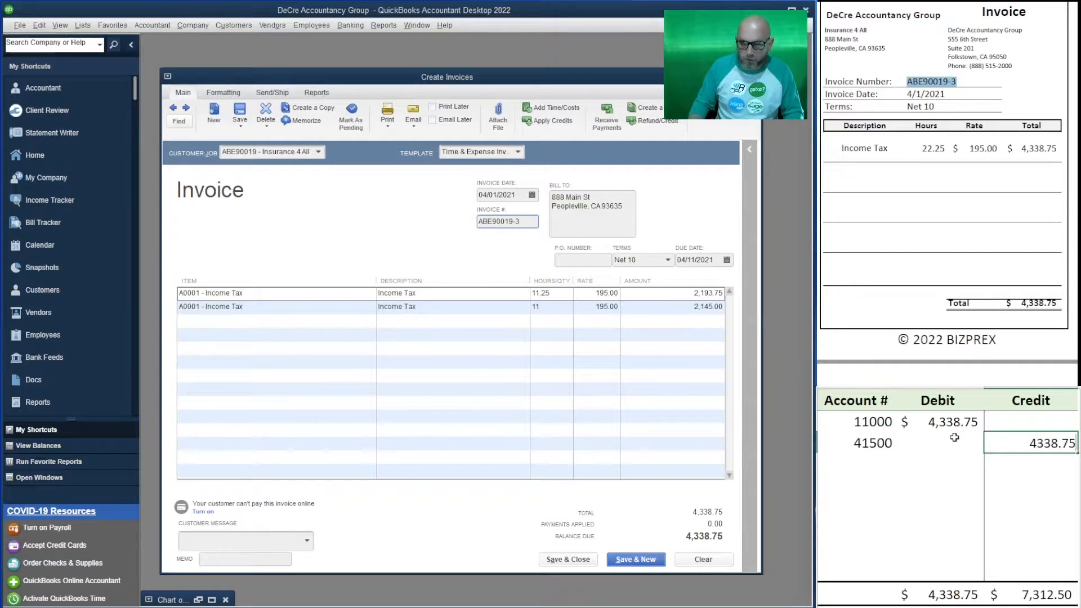
key("Return")
key("Left")
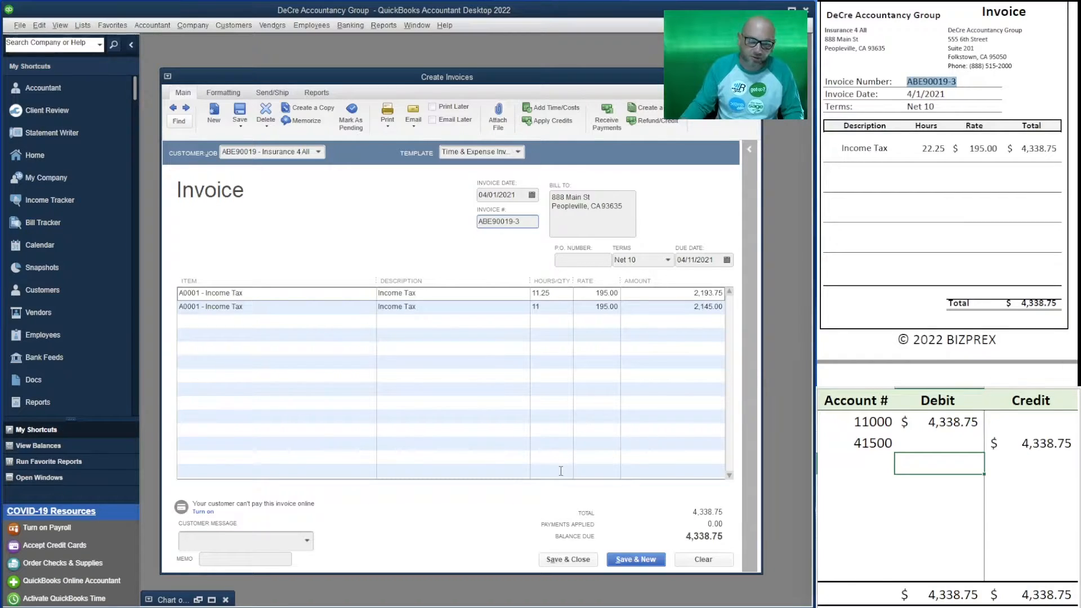
Save the Insurance 4 All invoice, keeping its duplicate number, and start a new invoice.
left_click(646, 559)
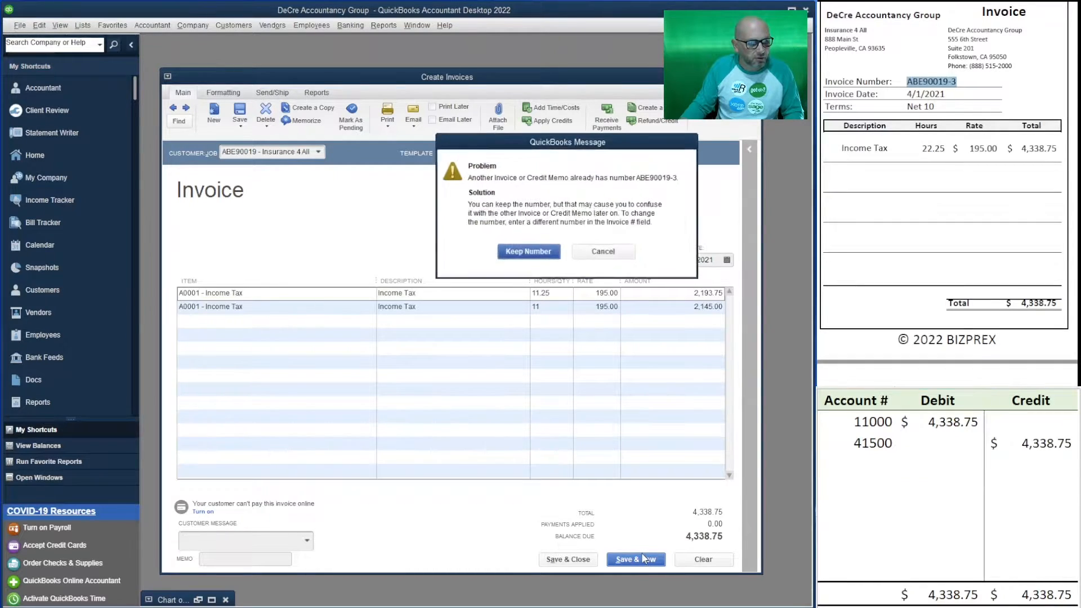
left_click(597, 249)
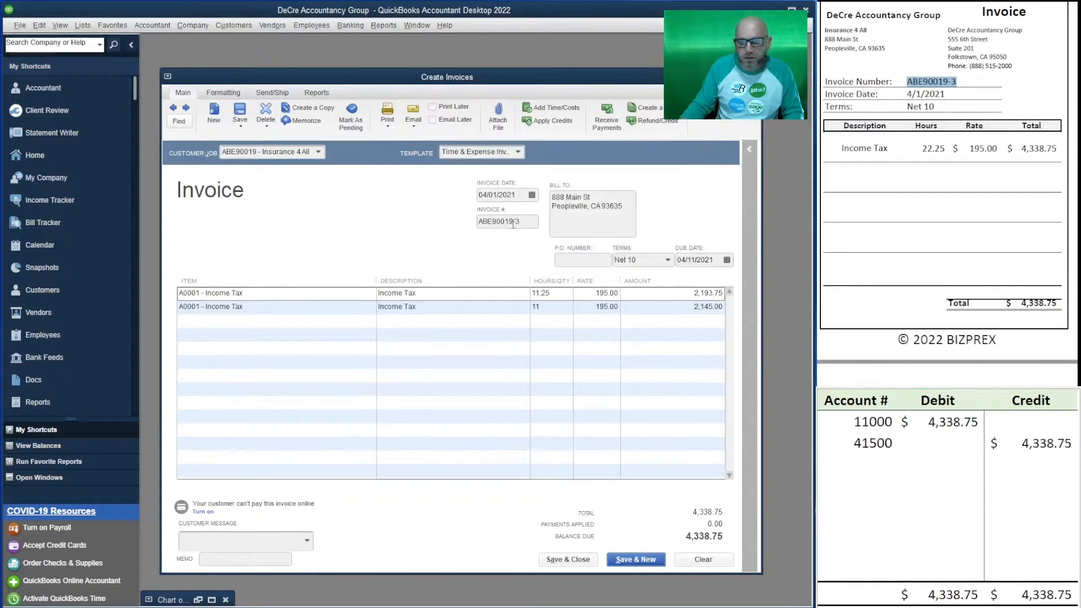
left_click(640, 559)
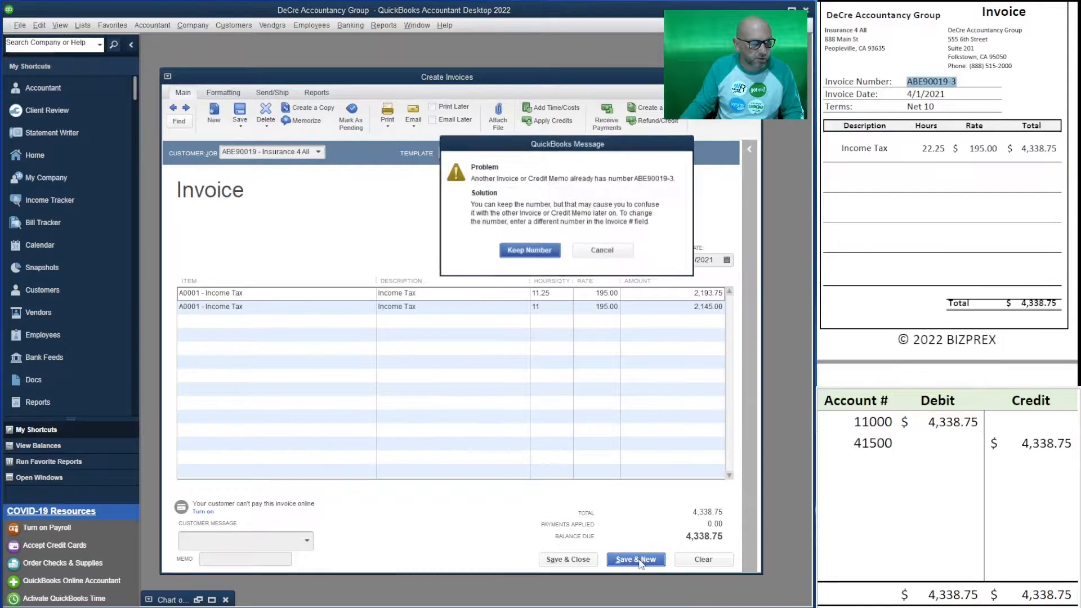
left_click(526, 251)
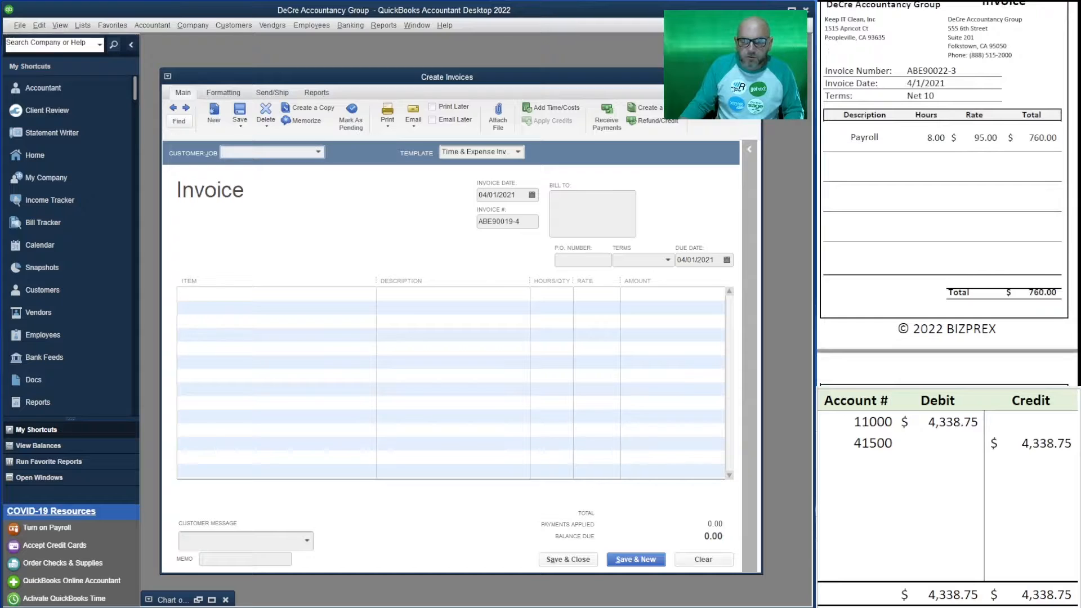
Choose Keep IT Clean, Inc as the customer and bring its billable Payroll time into the invoice.
type("keep")
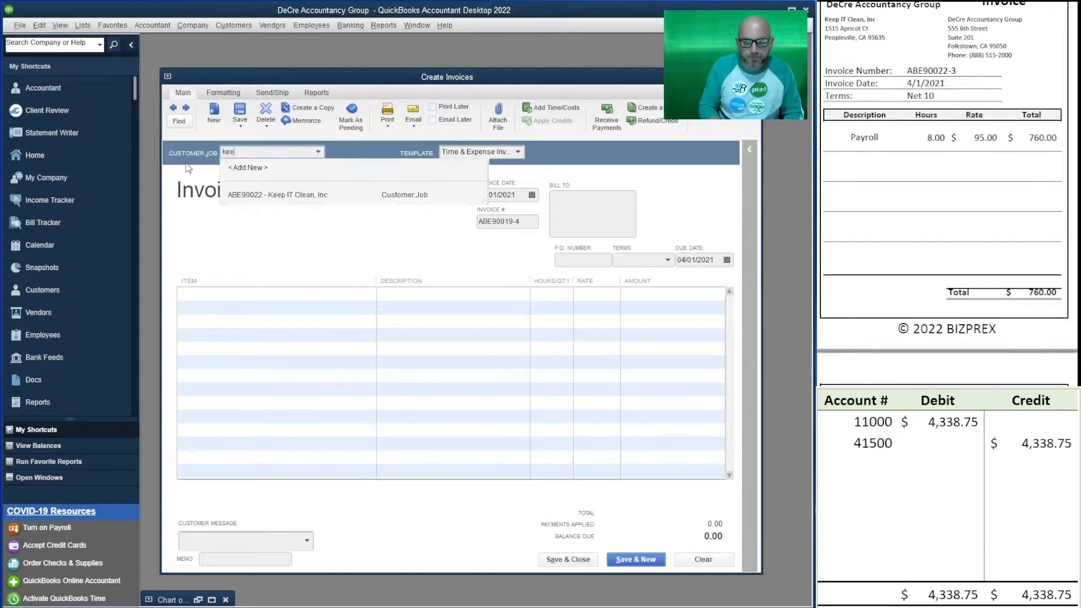
left_click(303, 195)
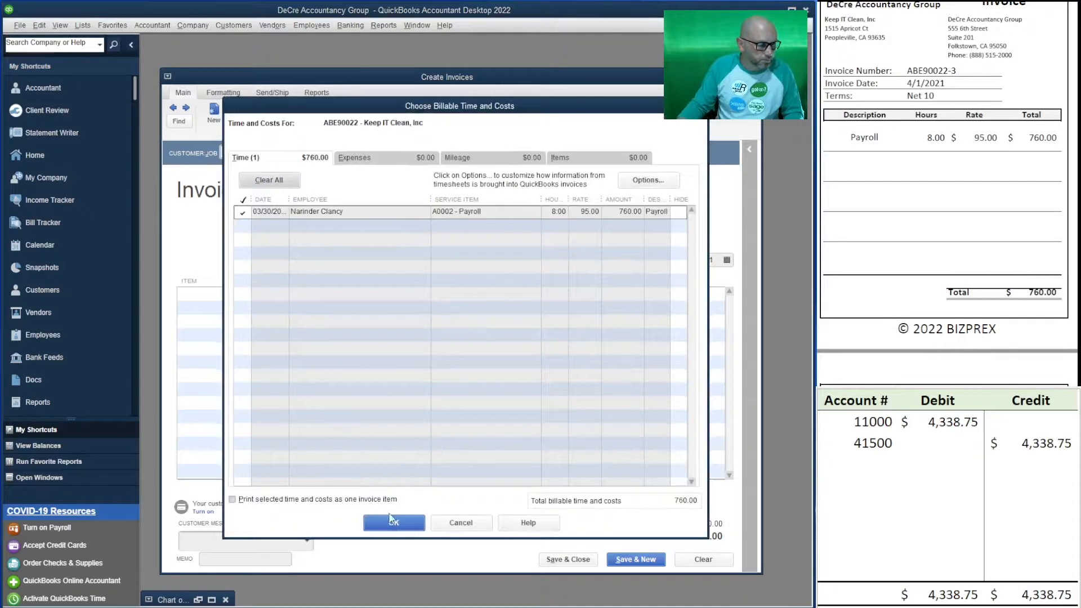
left_click(394, 523)
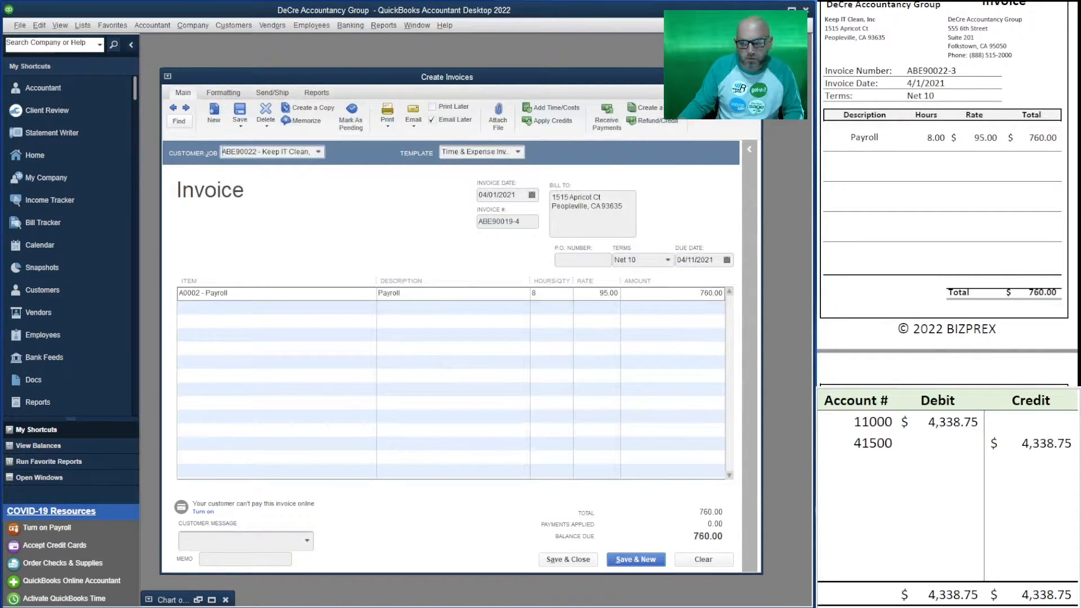
Replace the Keep IT Clean invoice's number with the one from its reference invoice and turn off Email Later.
left_click_drag(957, 71, 905, 71)
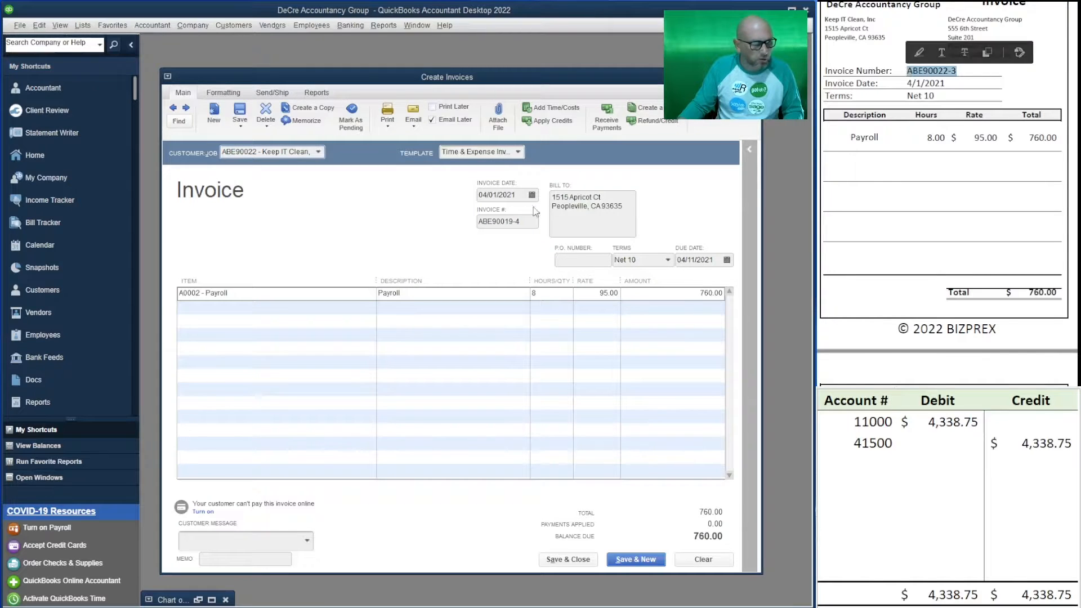
left_click(507, 221)
key("ctrl+v")
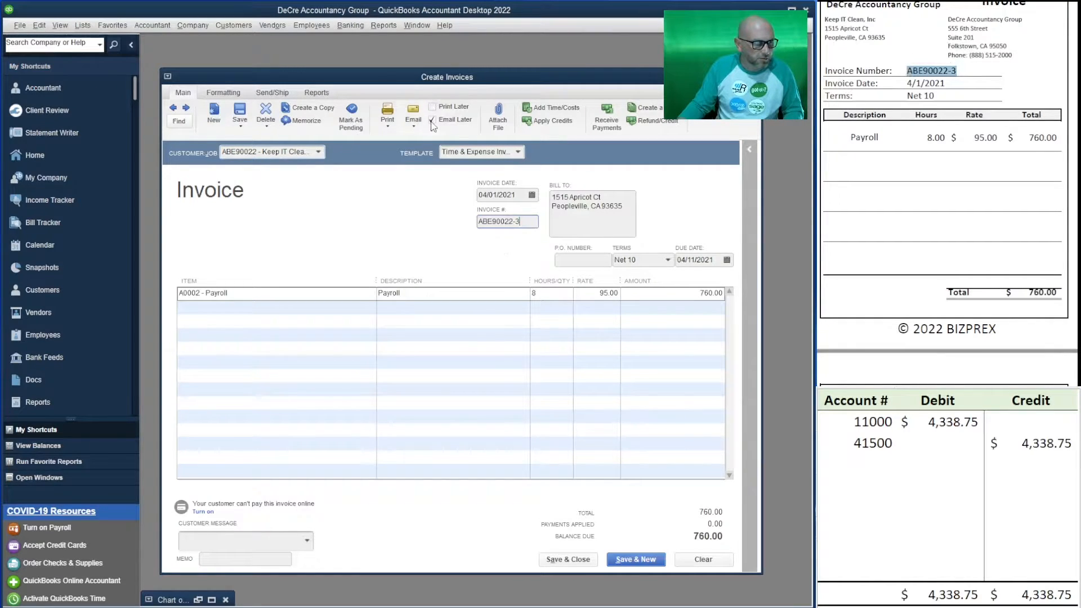
left_click(431, 121)
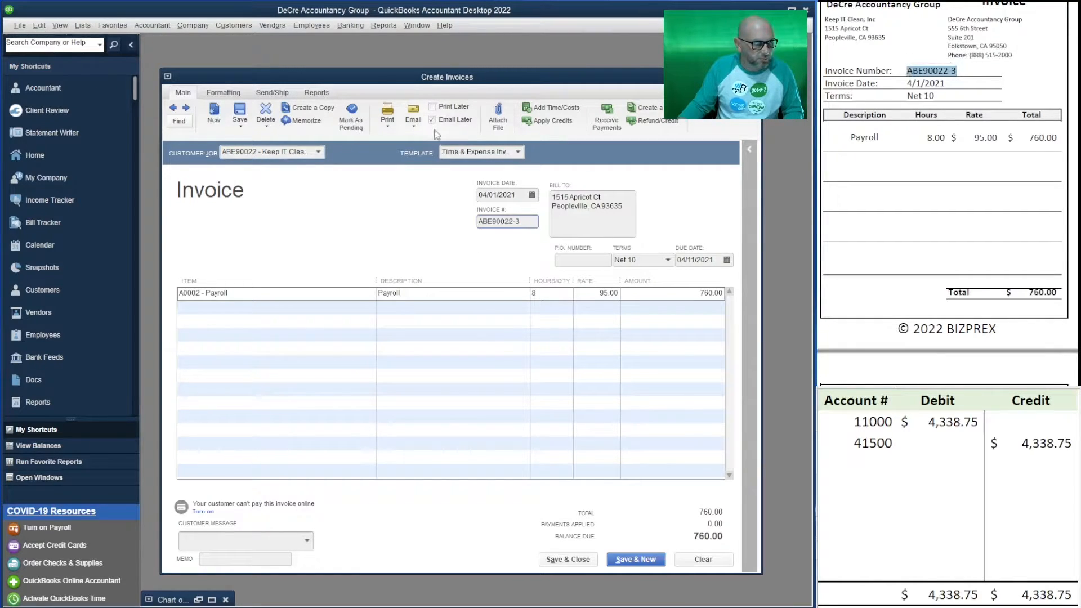
Change the credit account in the worksheet's second row to 41400.
left_click(872, 449)
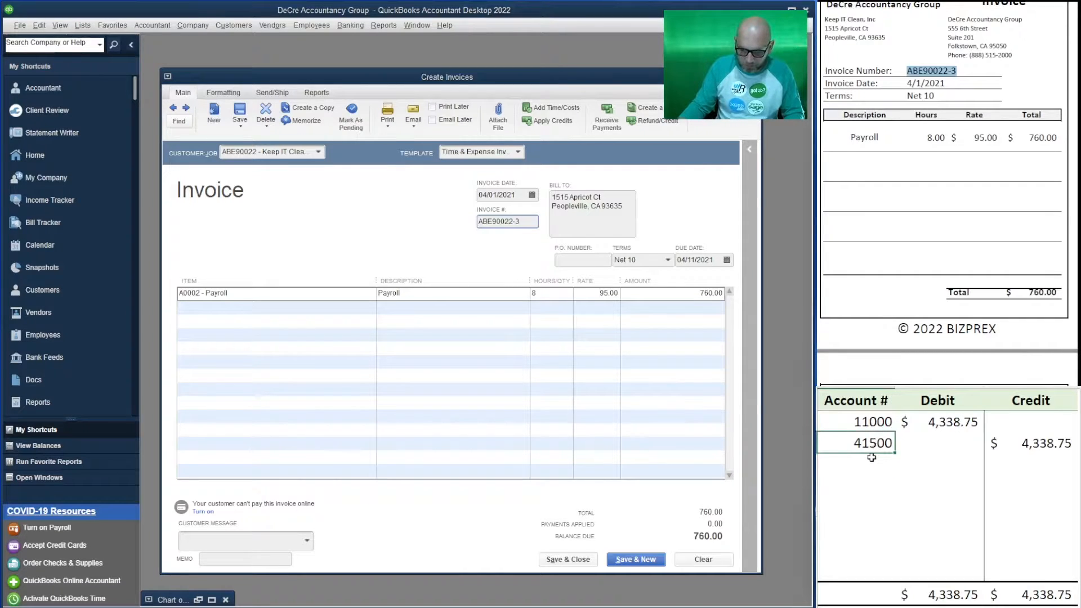
type("41400")
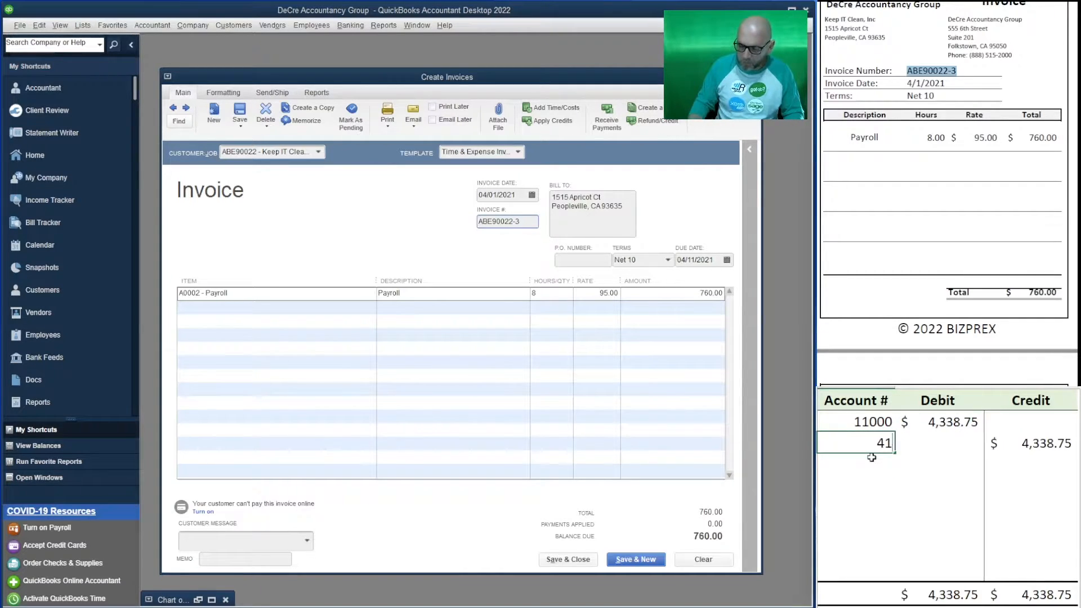
key("Return")
Set the worksheet's debit for account 11000 and credit for account 41400 to 760.
key("Right")
key("Up")
key("Up")
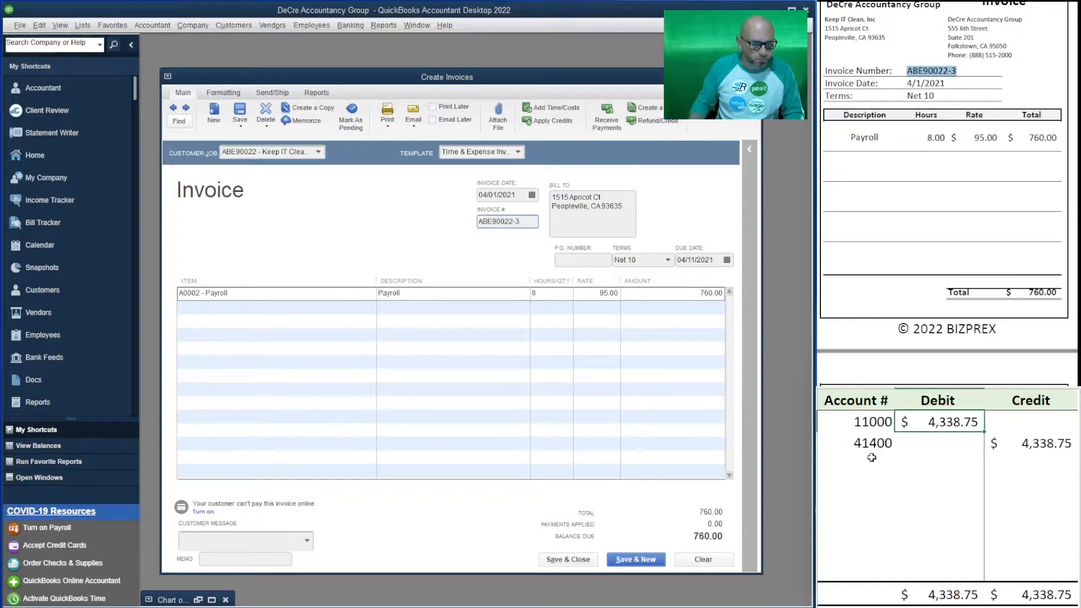
type("760")
key("Return")
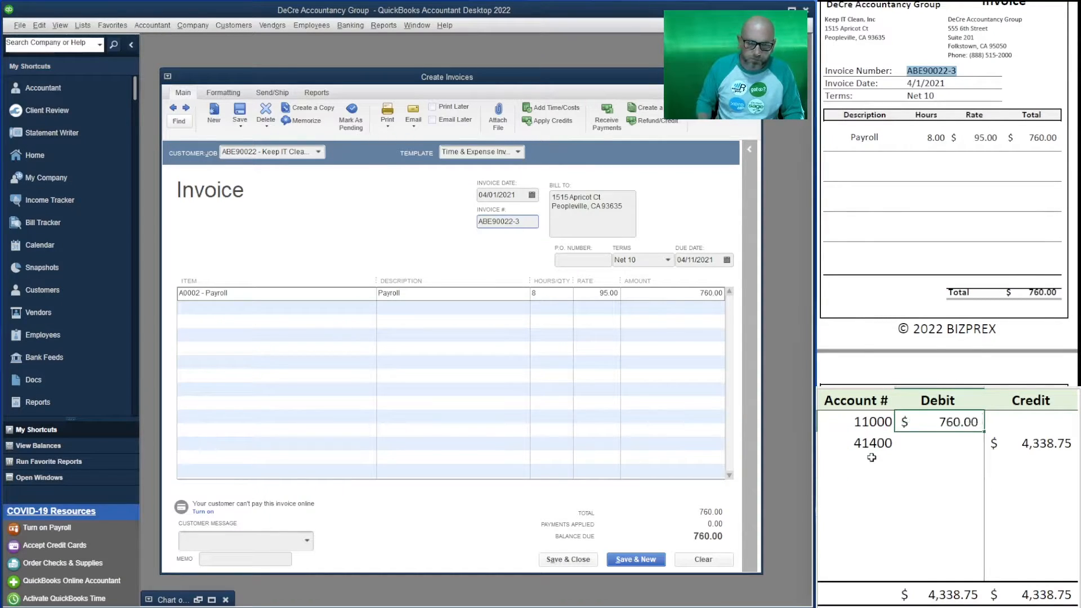
key("Right")
type("760")
key("Return")
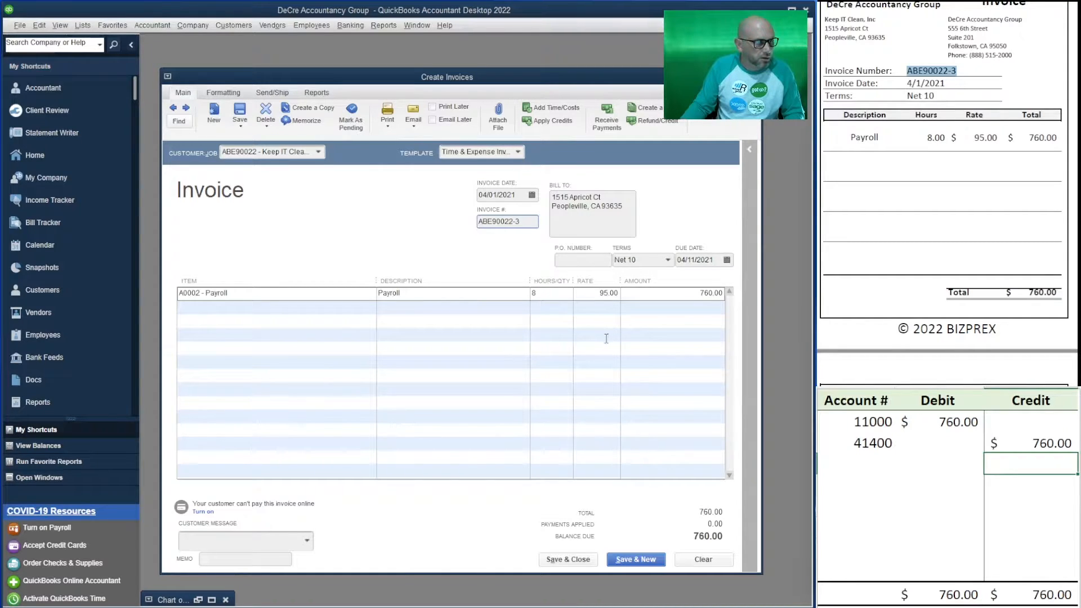
Save the Keep IT Clean invoice and start a new one for Nuts Packing Co with all its billable time.
left_click(636, 561)
scroll(948, 194, "down", 7)
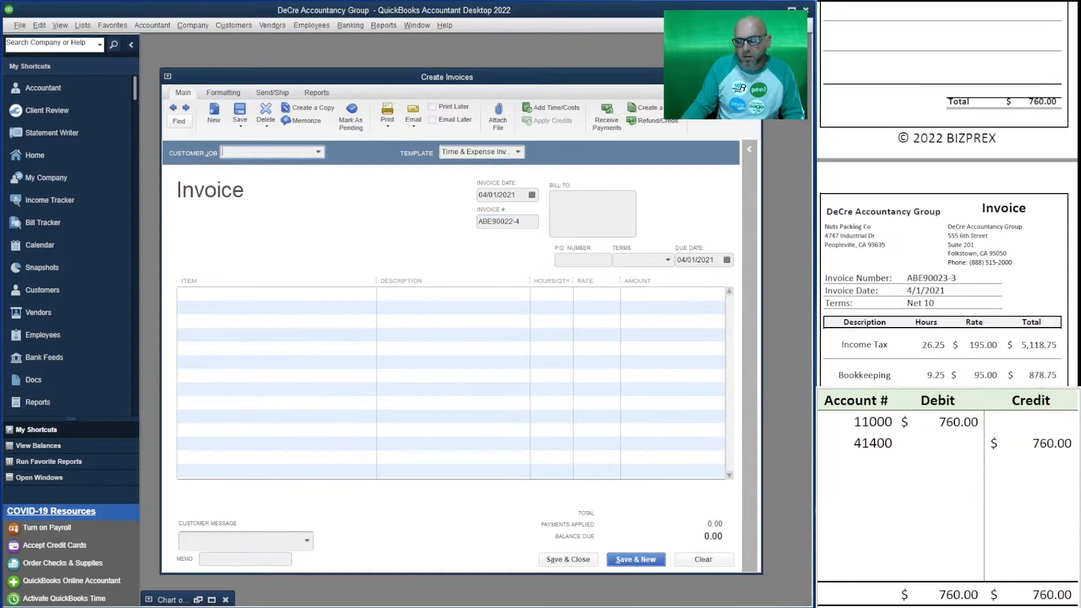
left_click(261, 152)
type("nuts")
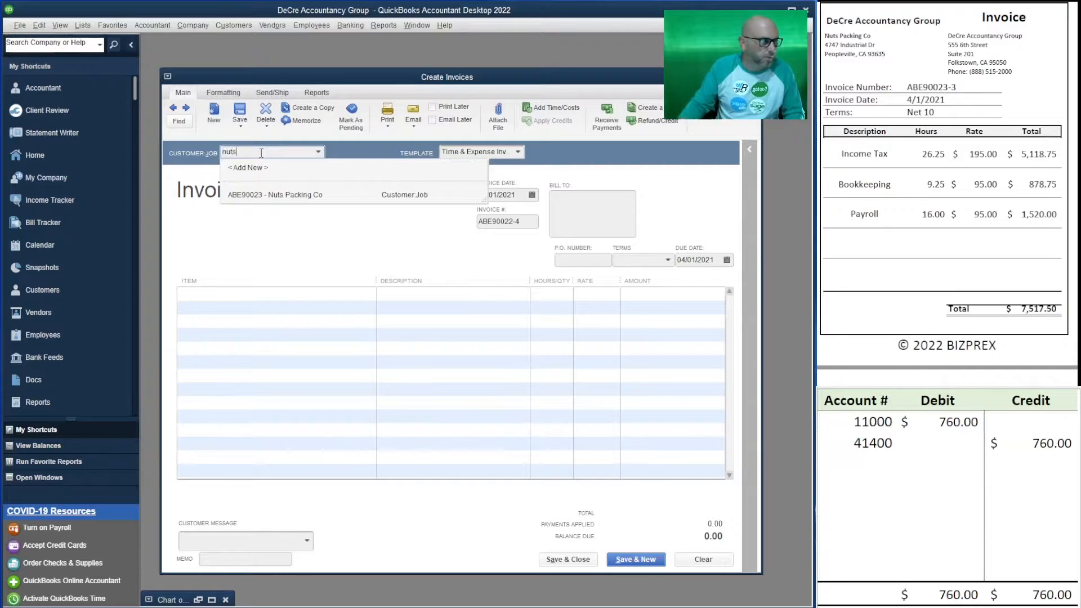
left_click(339, 195)
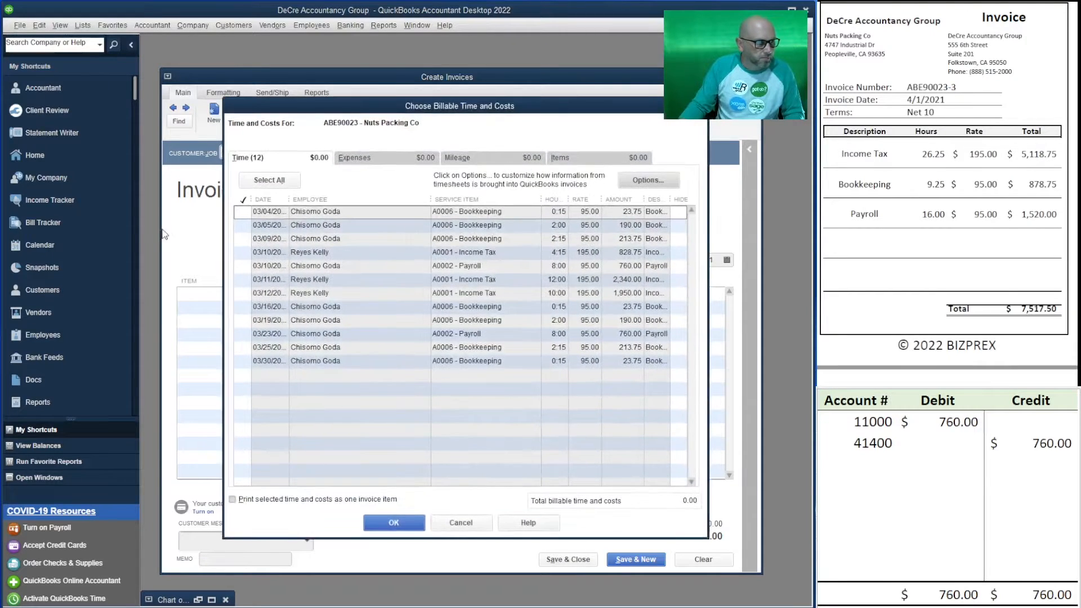
left_click(270, 180)
left_click(393, 523)
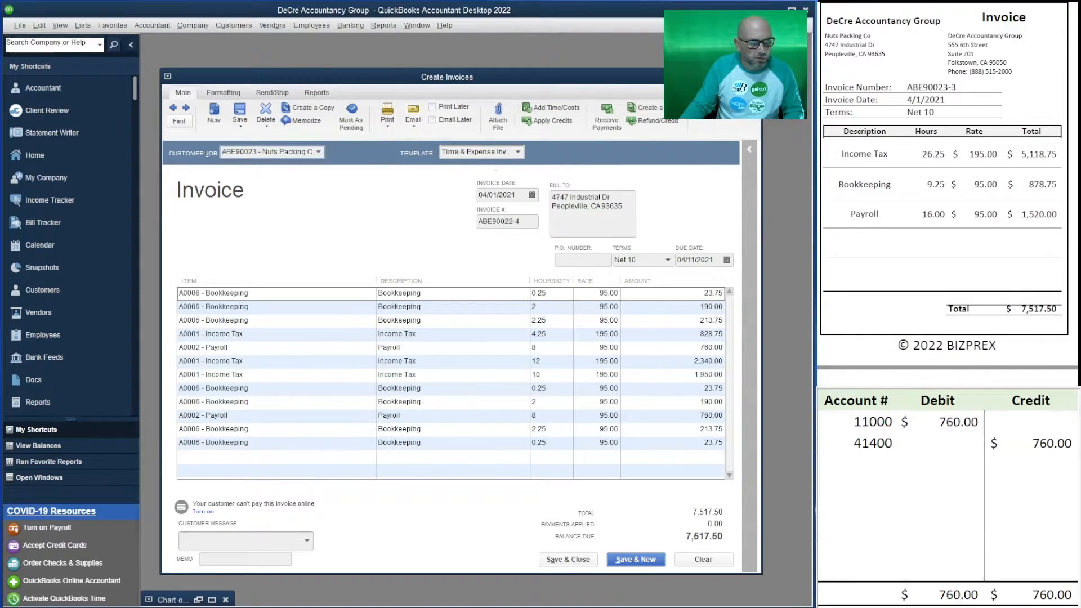
Replace the Nuts Packing Co invoice's number with the one from its reference invoice.
left_click_drag(957, 87, 905, 87)
key("ctrl+c")
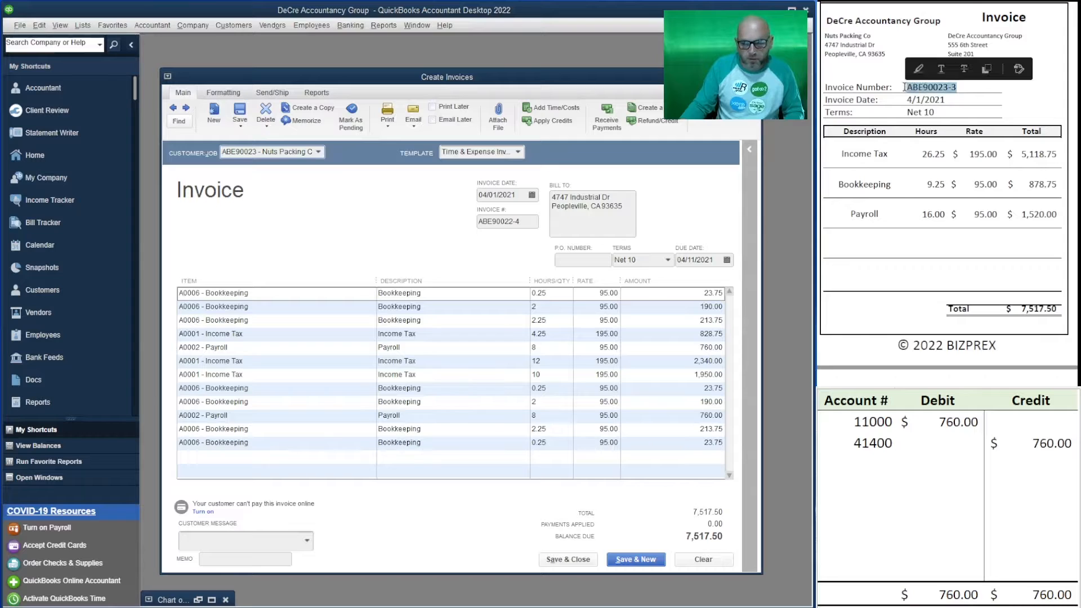
double_click(523, 220)
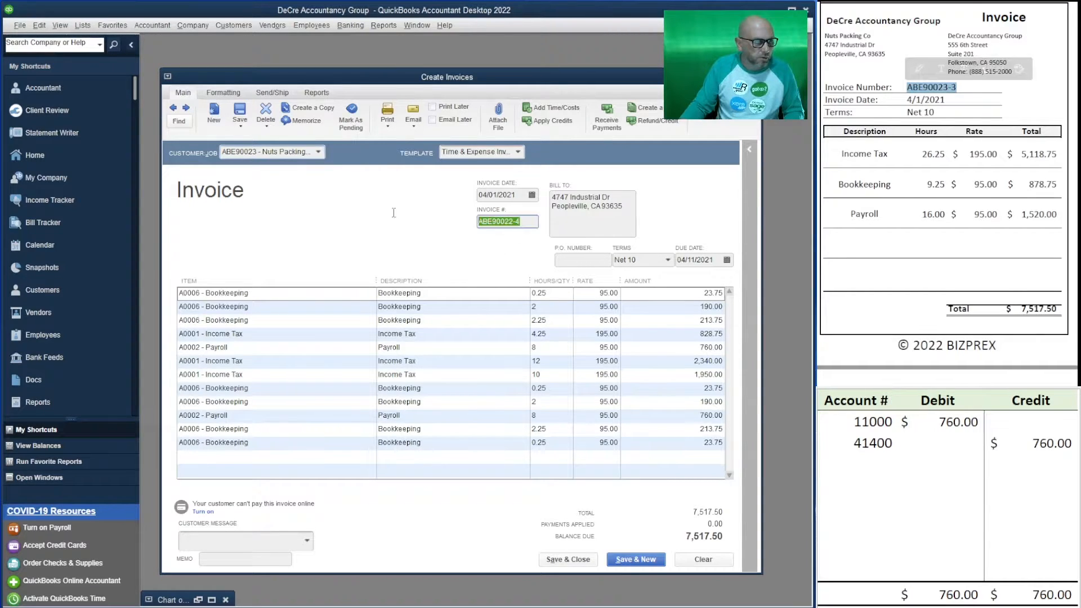
key("ctrl+v")
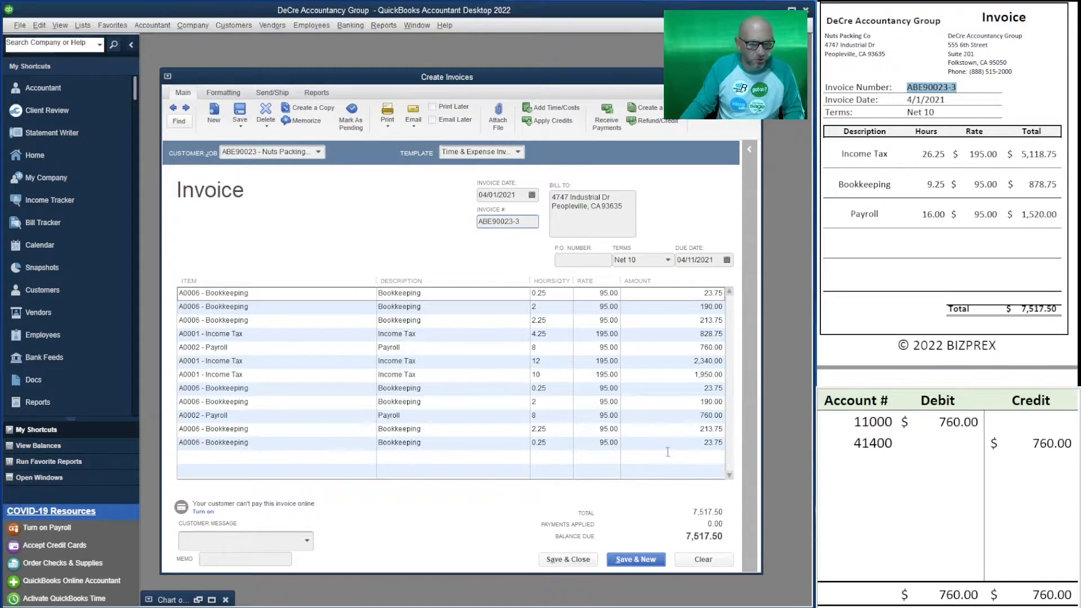
Change the credit account in the worksheet's second row to 41000.
left_click(858, 445)
type("4")
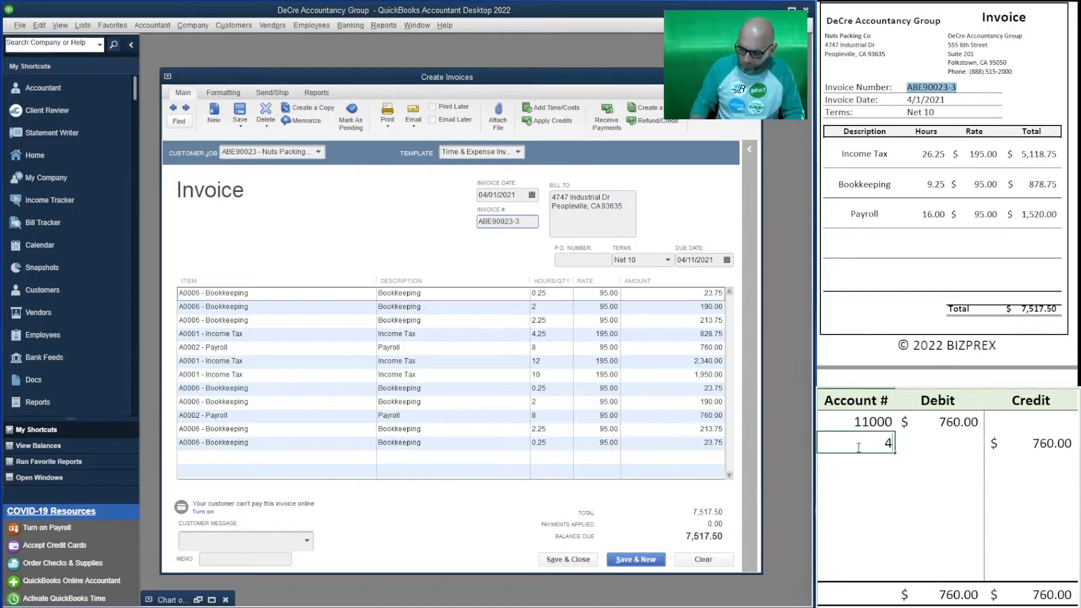
type("1000")
Set the worksheet's debit for account 11000 and credit for account 41000 to 7517.50.
key("Right")
key("Up")
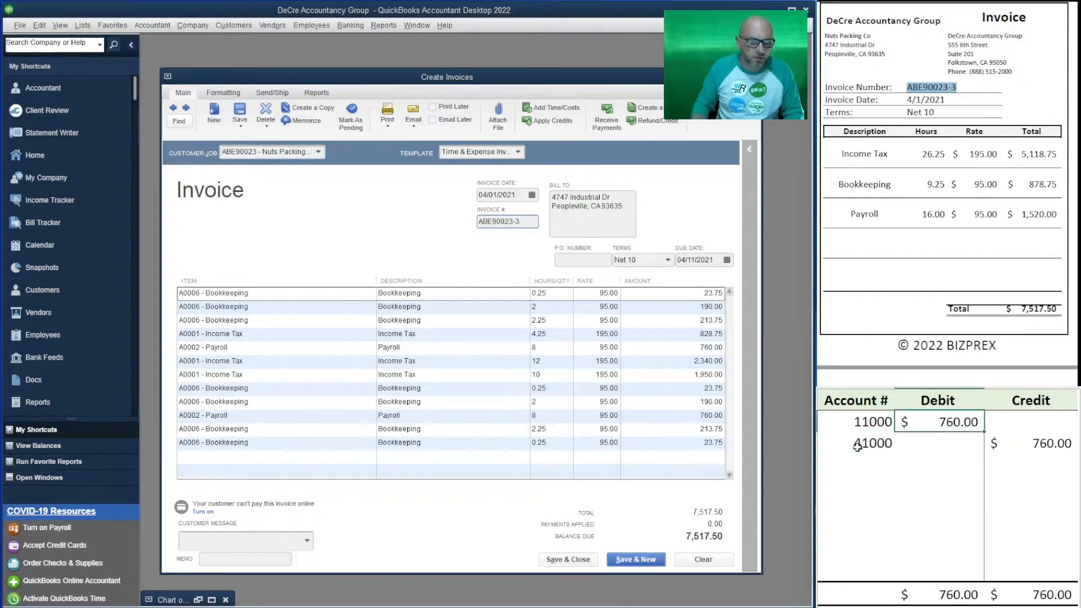
type("7,5")
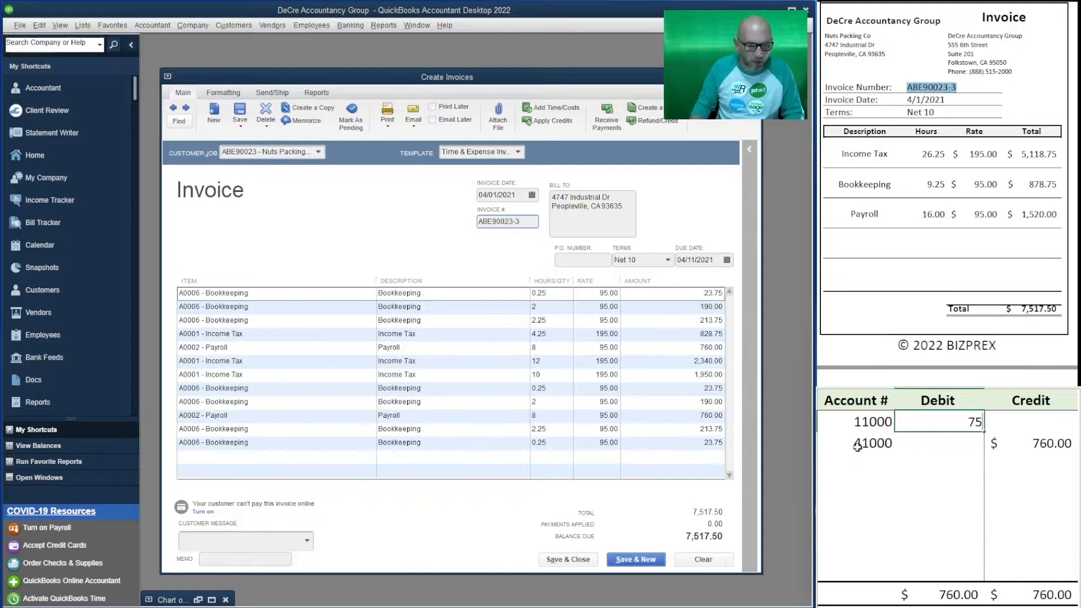
type("17.50")
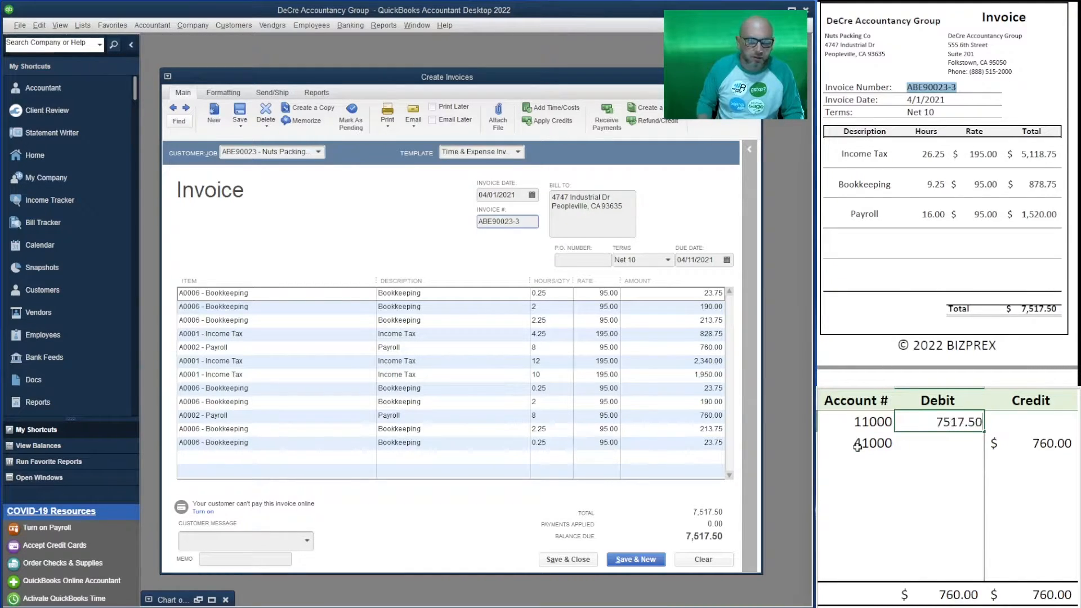
key("Return")
key("Right")
type("7,5")
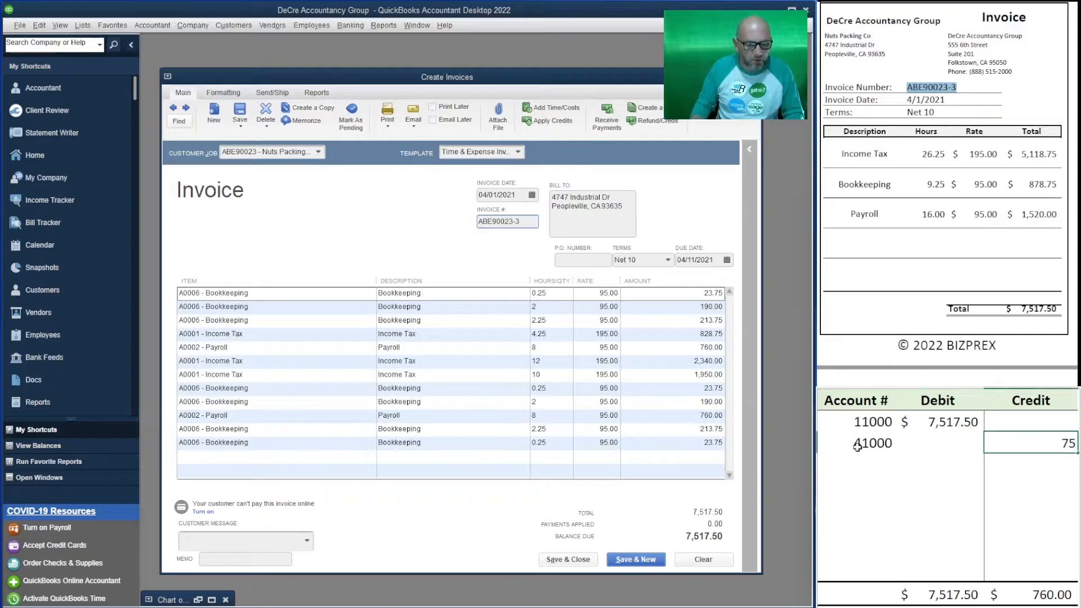
type("17.50")
key("Return")
key("Left")
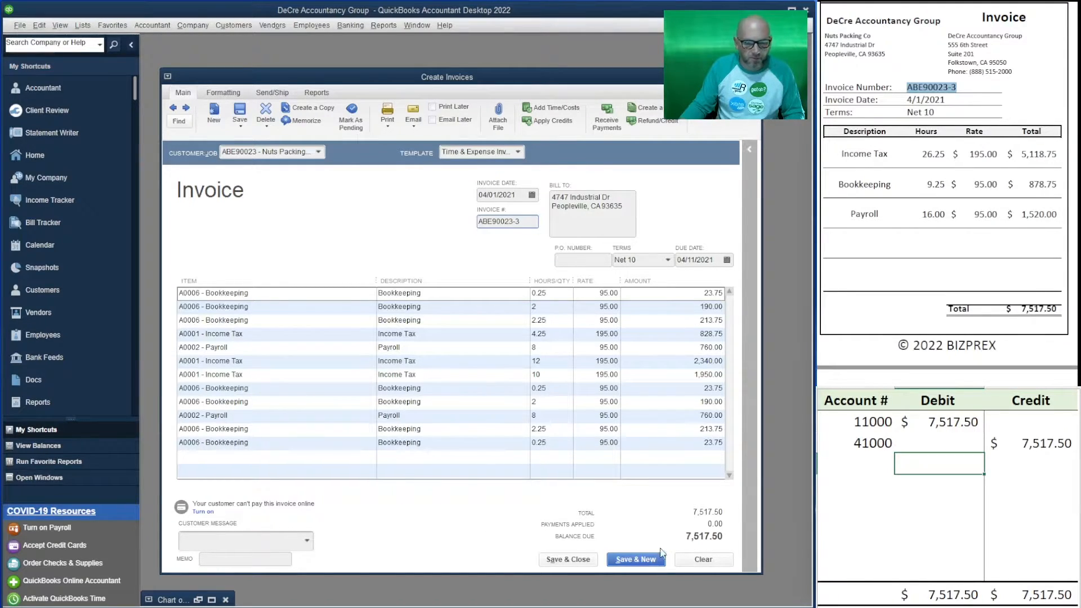
Save the Nuts Packing Co invoice and start a new one for Hadley, Safa and Sawyer, Inc. with all its billable time.
left_click(644, 562)
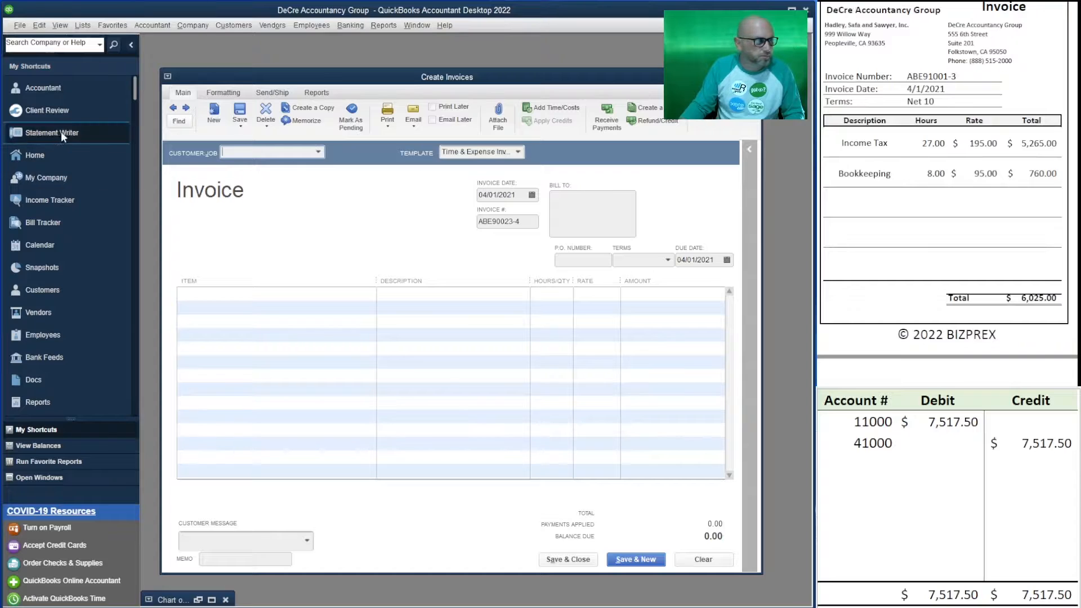
type("hadl")
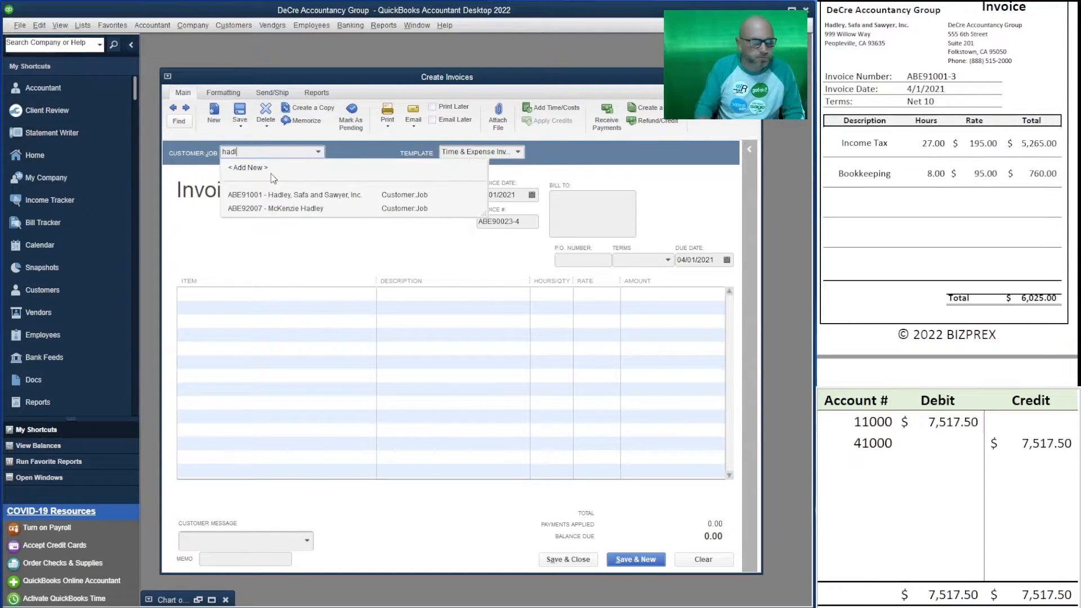
key("Down")
key("Tab")
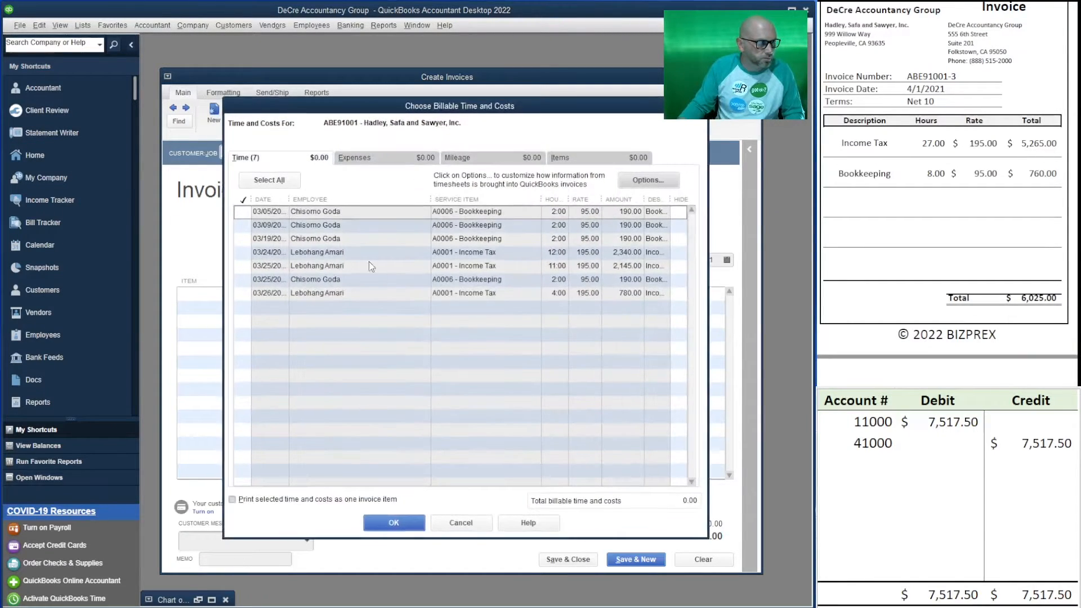
left_click(269, 179)
left_click(394, 523)
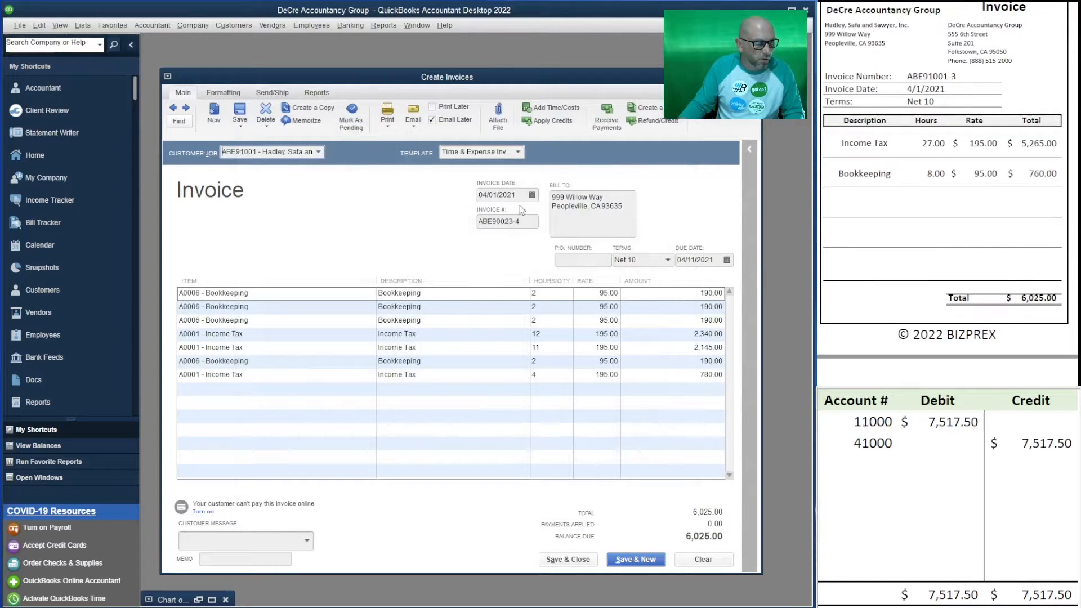
Replace the Hadley, Safa and Sawyer invoice's number with the one from its reference invoice and turn off Email Later.
left_click_drag(957, 77, 901, 78)
key("ctrl+c")
double_click(527, 226)
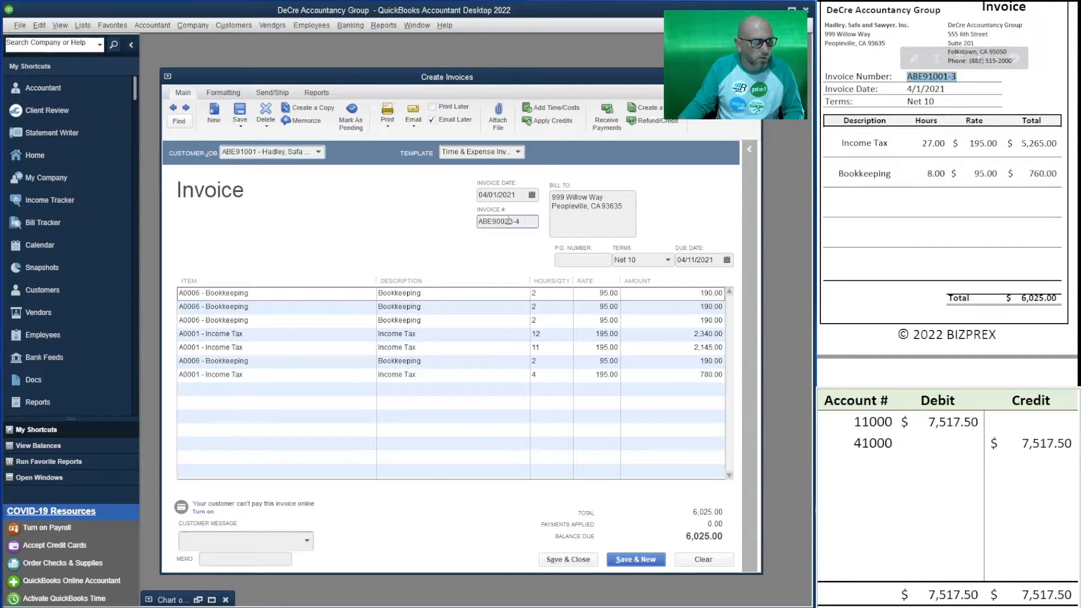
key("ctrl+v")
left_click(432, 120)
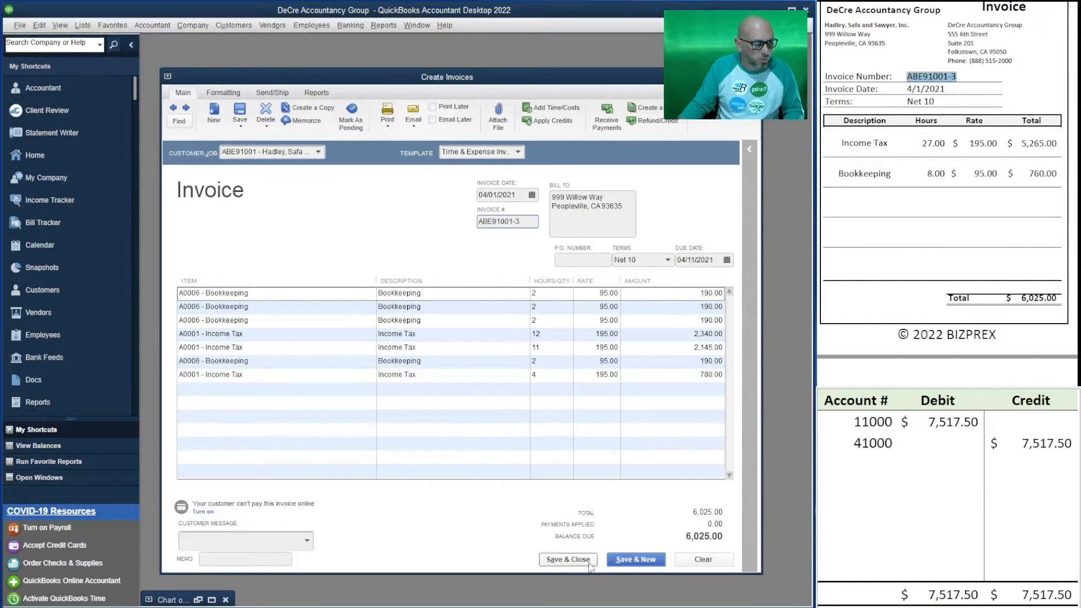
Set the worksheet's debit for account 11000 and credit for account 41000 to 6025.
left_click(950, 421)
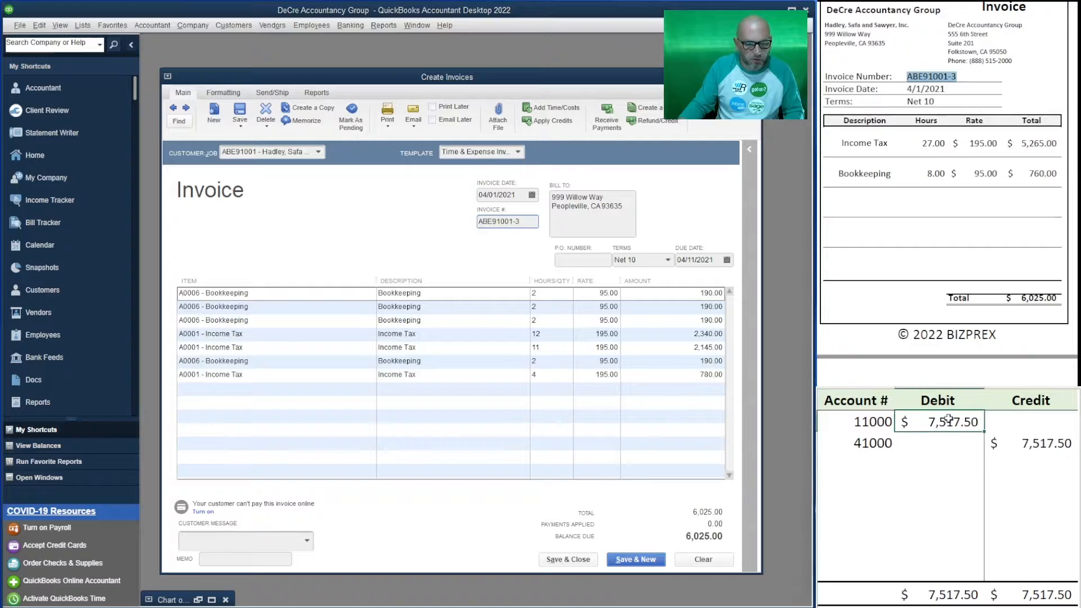
type("6,025")
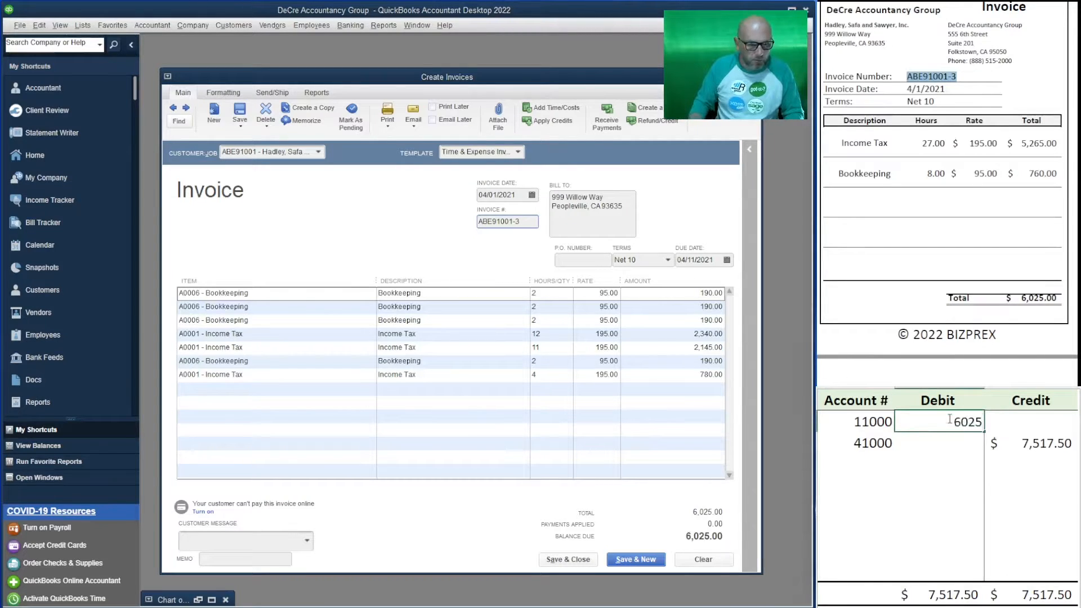
key("Return")
scroll(948, 419, "right", 1)
scroll(948, 418, "left", 1)
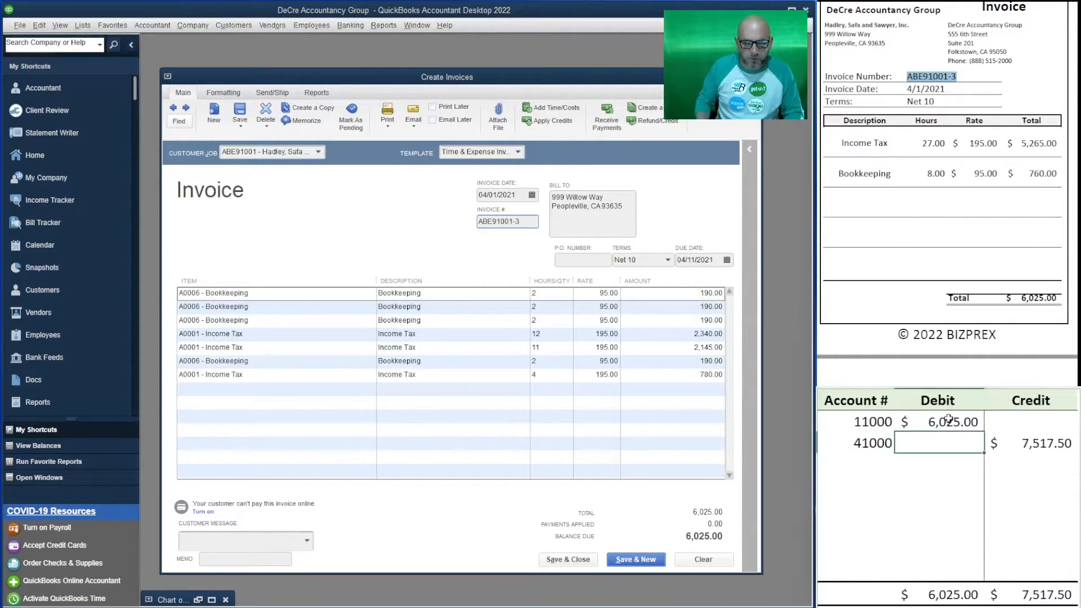
key("Right")
type("6025")
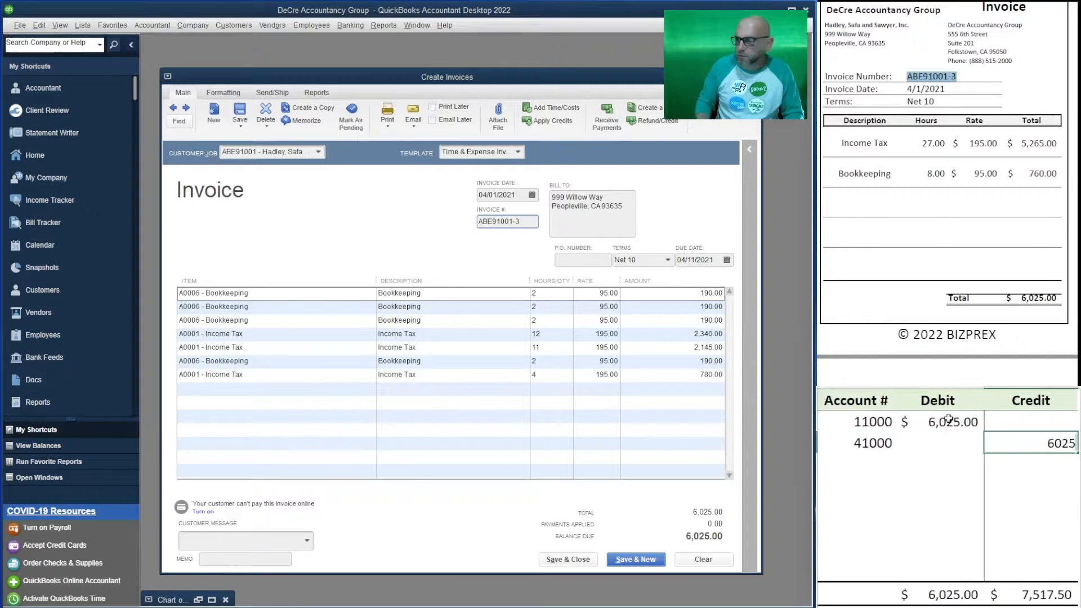
key("Return")
key("Left")
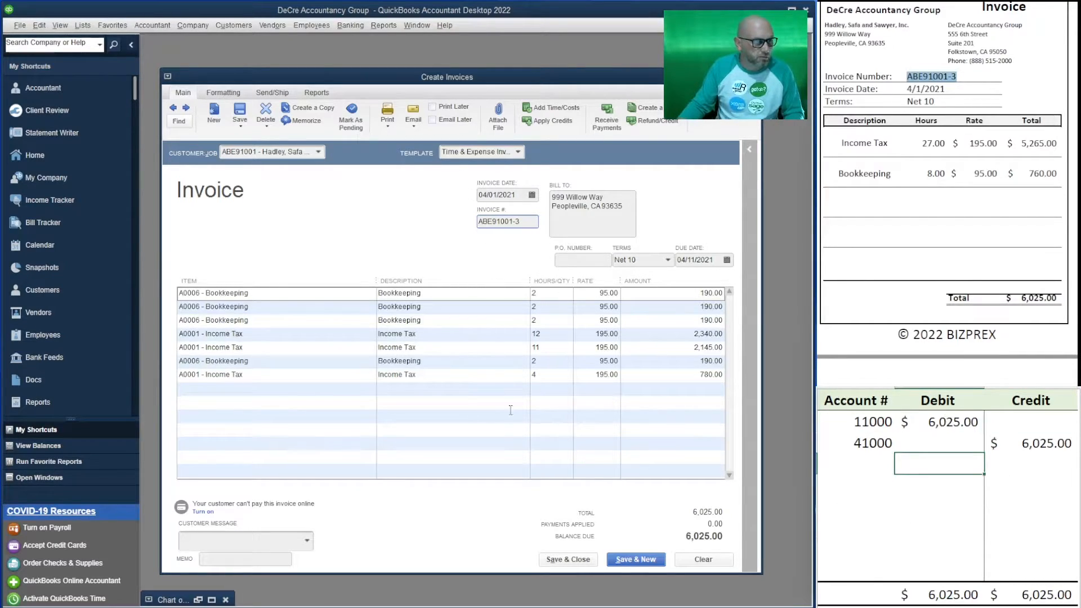
Save the Hadley, Safa and Sawyer invoice and start a new one for Safa Real Estate Holding, Inc. with all its billable time.
left_click(636, 559)
scroll(945, 194, "down", 10)
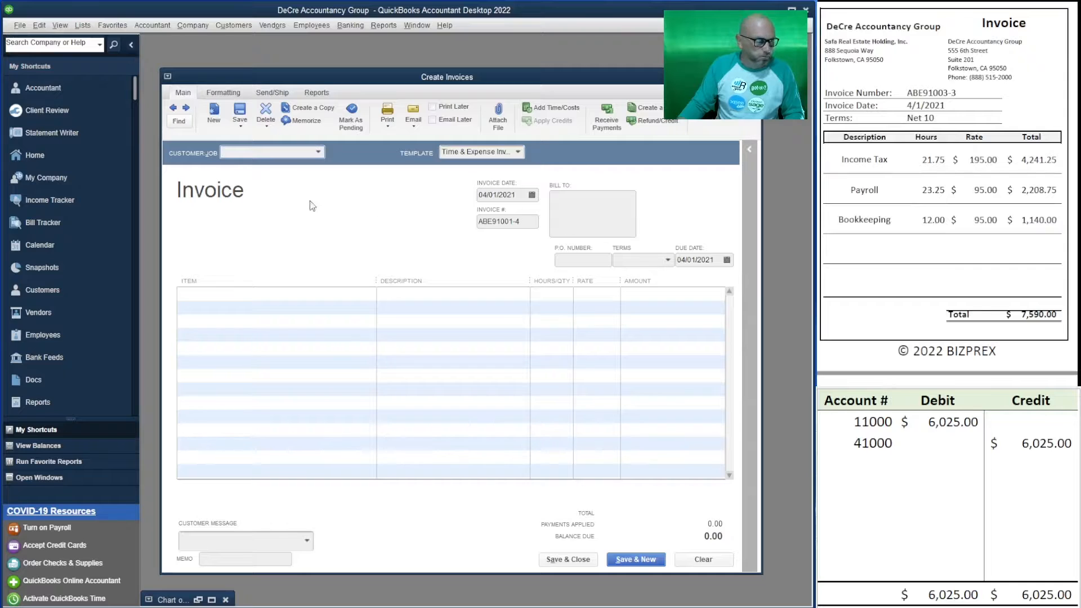
type("saf")
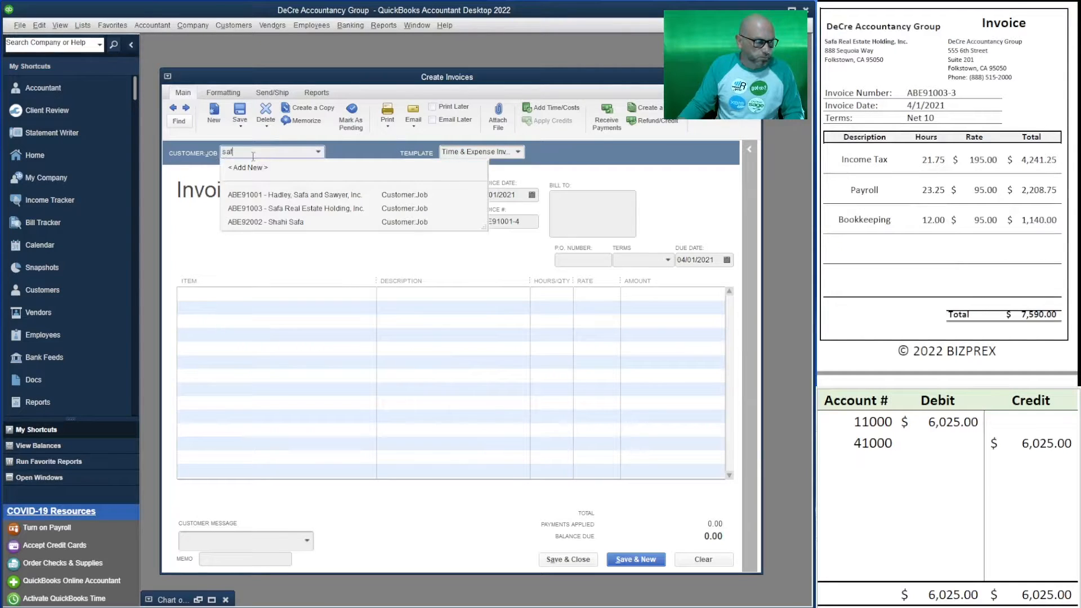
left_click(310, 211)
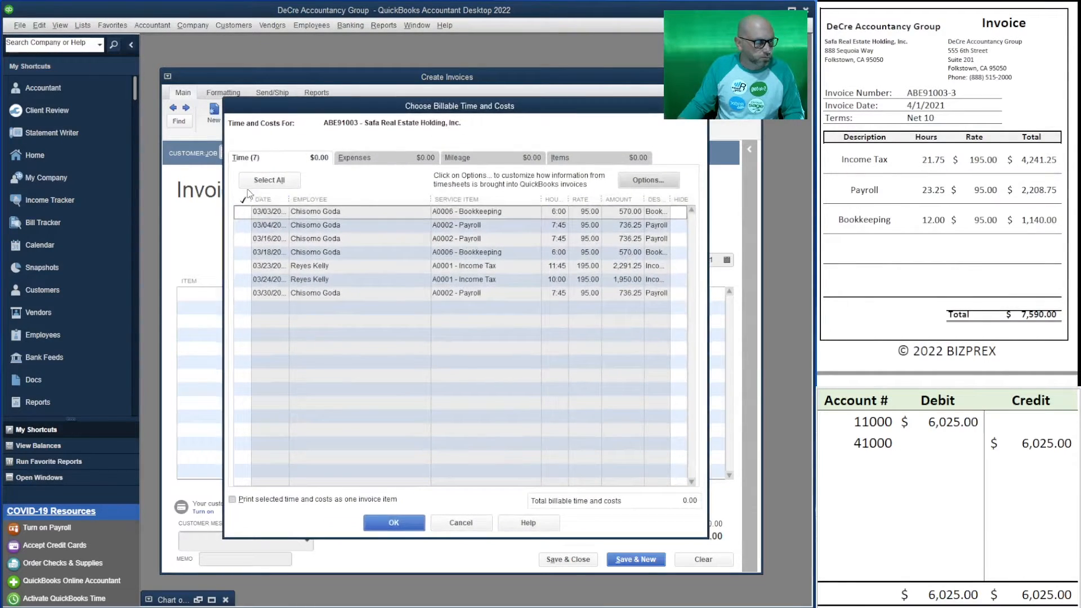
left_click(268, 180)
left_click(394, 523)
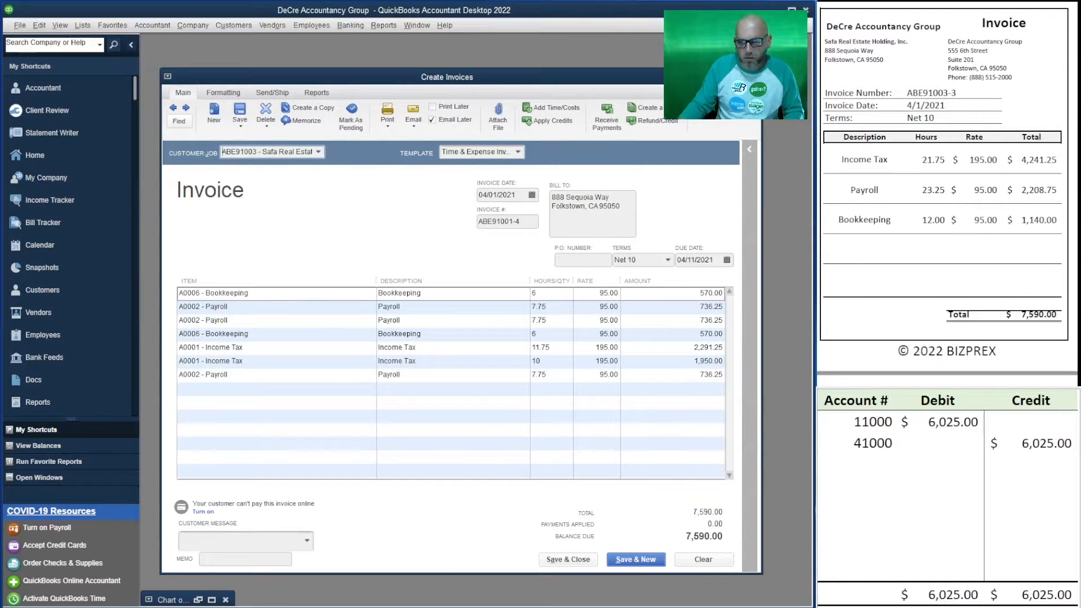
Replace the Safa Real Estate Holding invoice's number with the one from its reference invoice.
left_click_drag(957, 94, 906, 94)
key("ctrl+c")
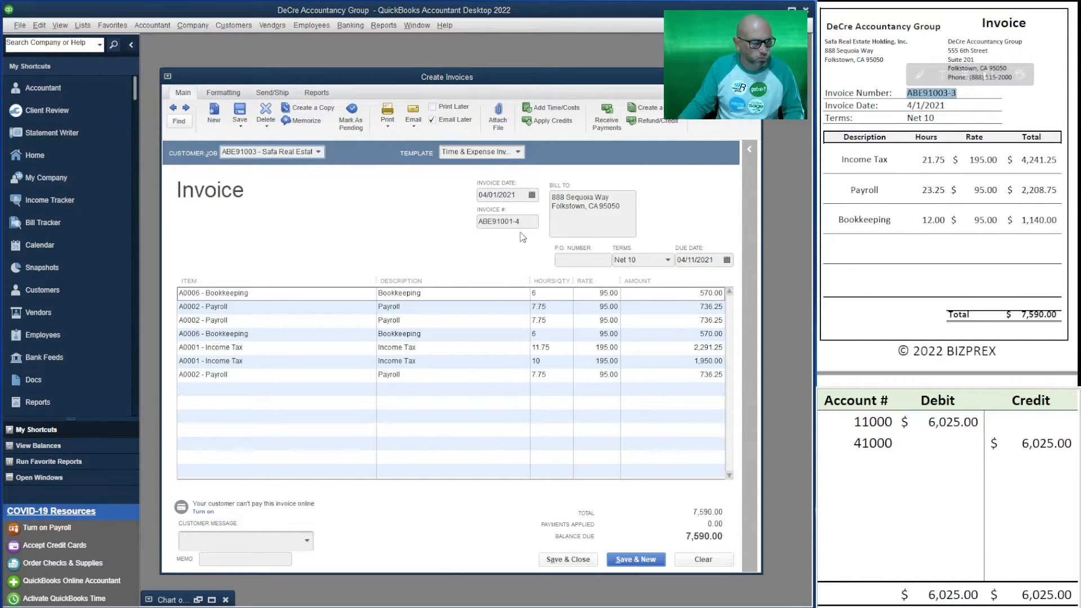
double_click(507, 221)
key("ctrl+v")
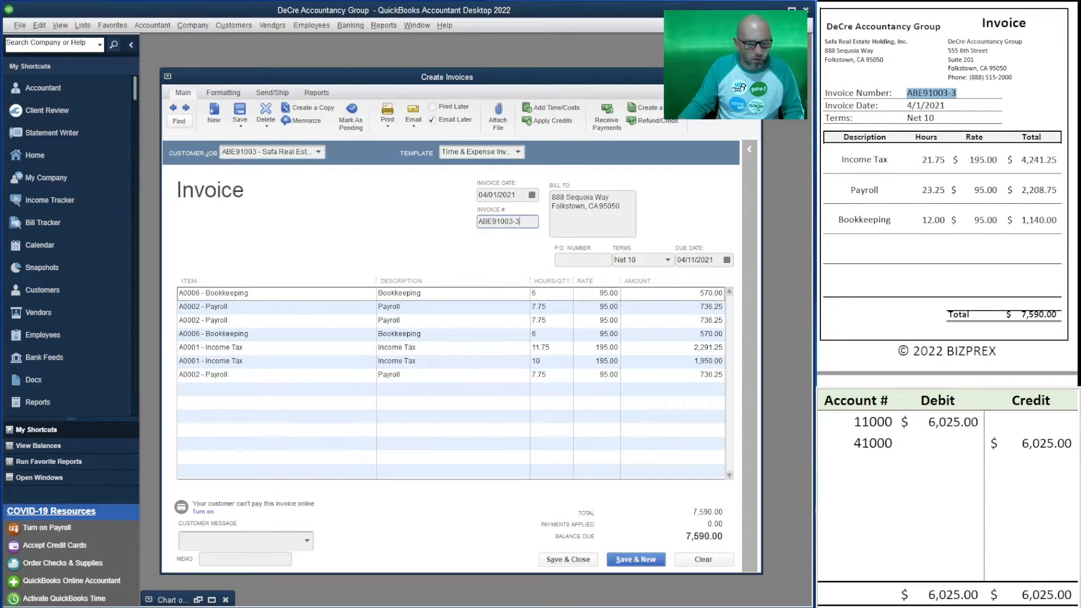
Set the worksheet's debit for account 11000 and credit for account 41000 to 7590.
left_click(962, 425)
left_click(960, 425)
type("7590")
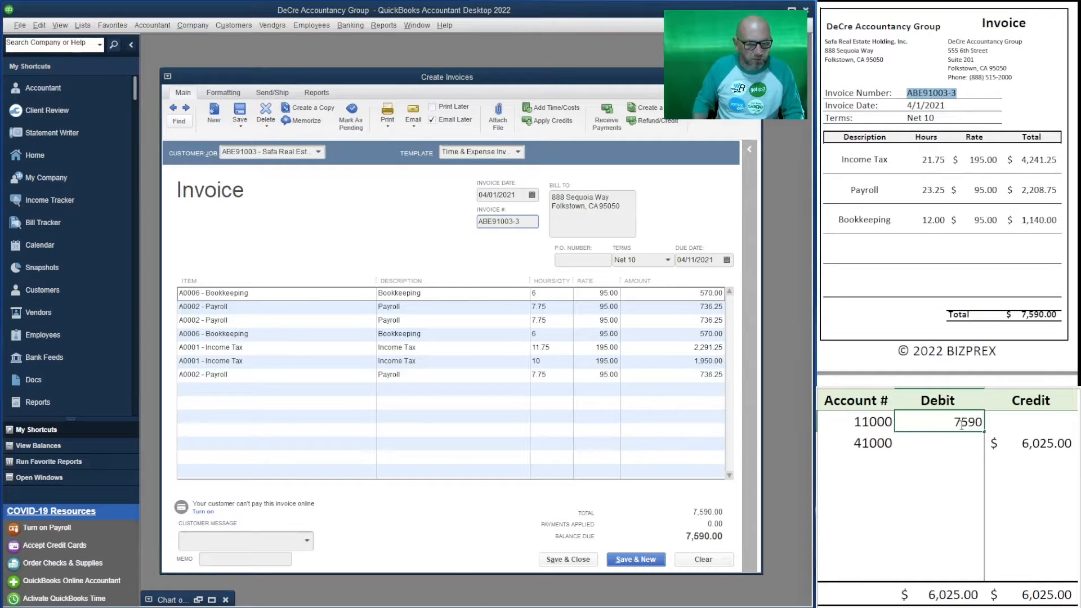
key("Return")
key("Tab")
type("7590")
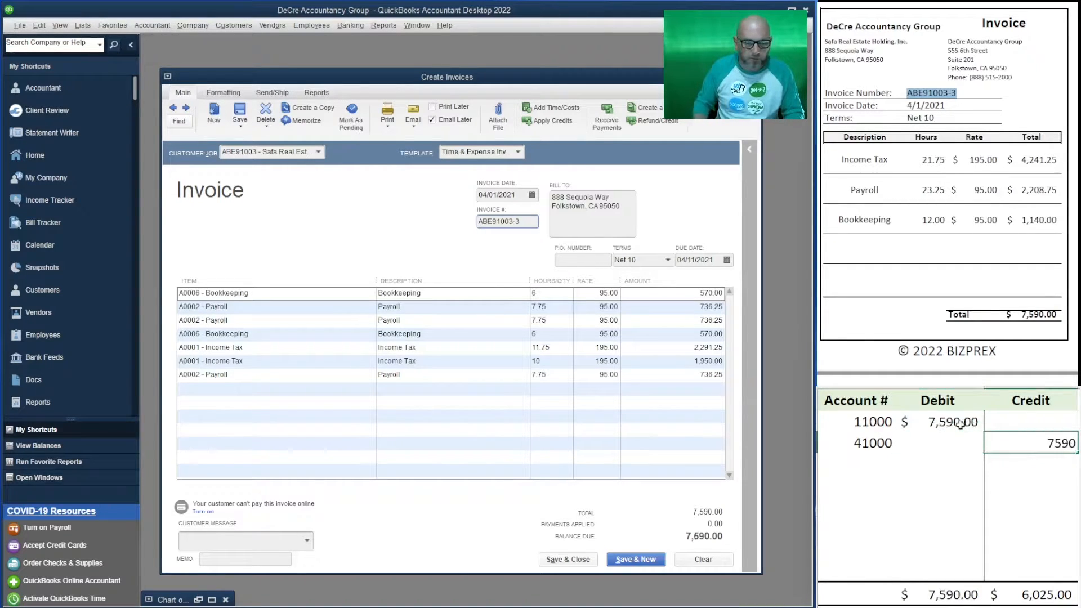
key("Return")
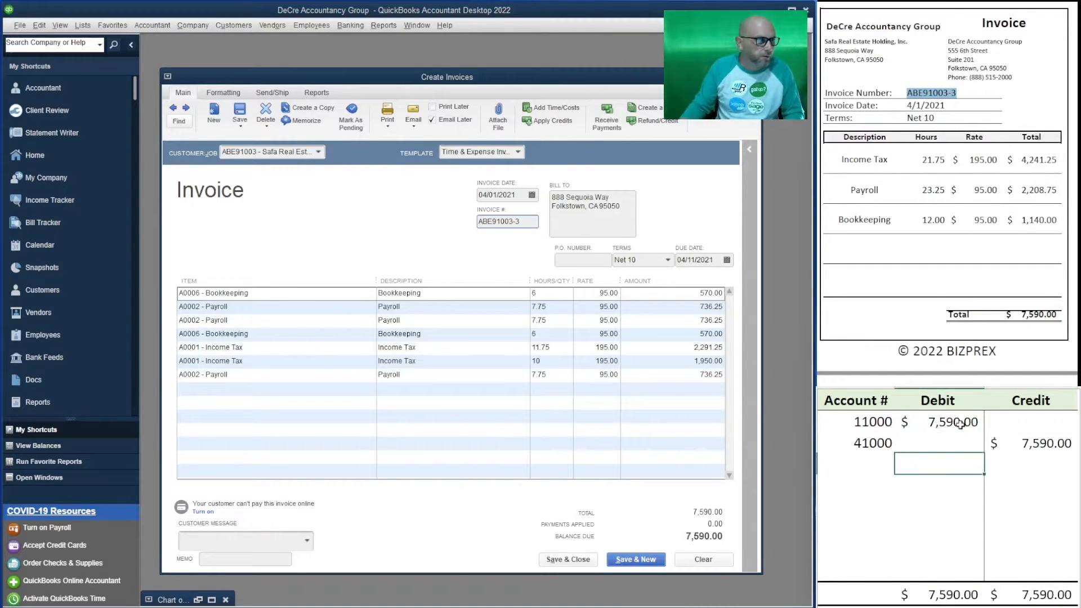
Turn off Email Later for the Safa Real Estate Holding invoice and save it with its duplicate number kept, opening a blank invoice.
left_click(432, 121)
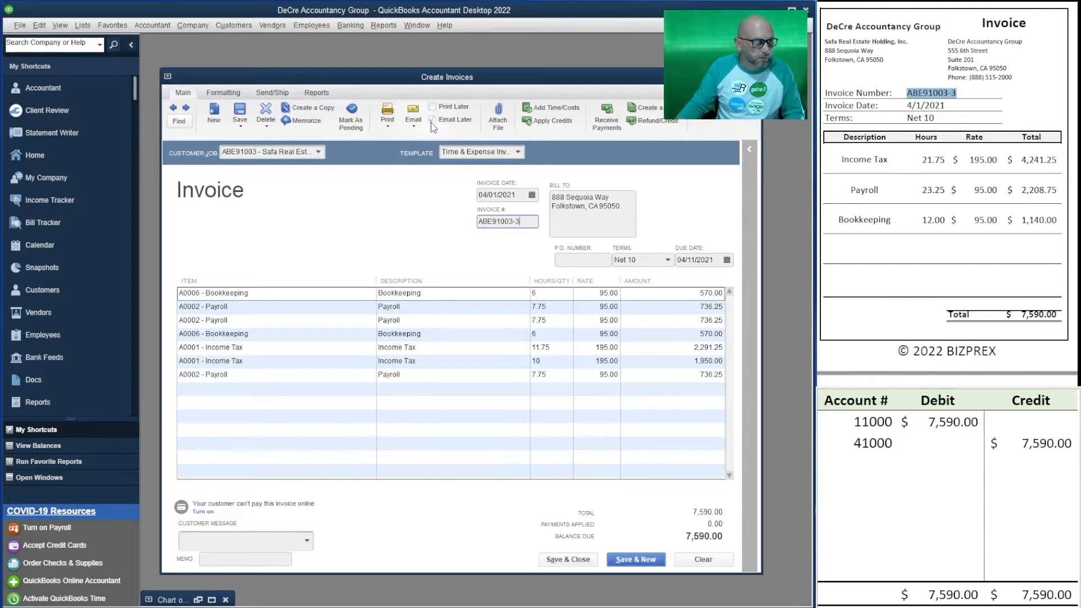
left_click(635, 560)
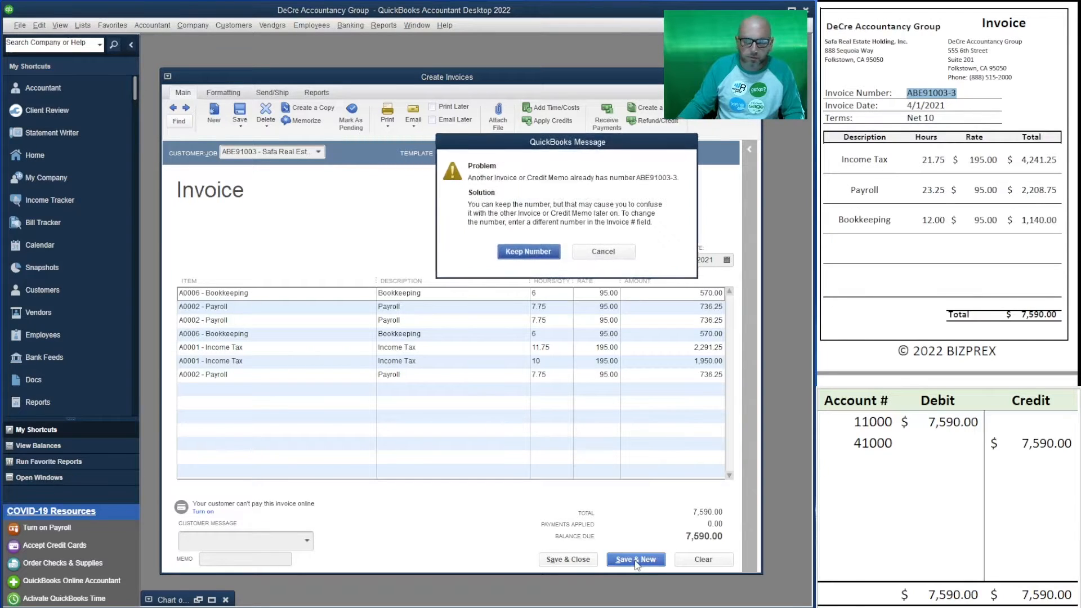
left_click(518, 251)
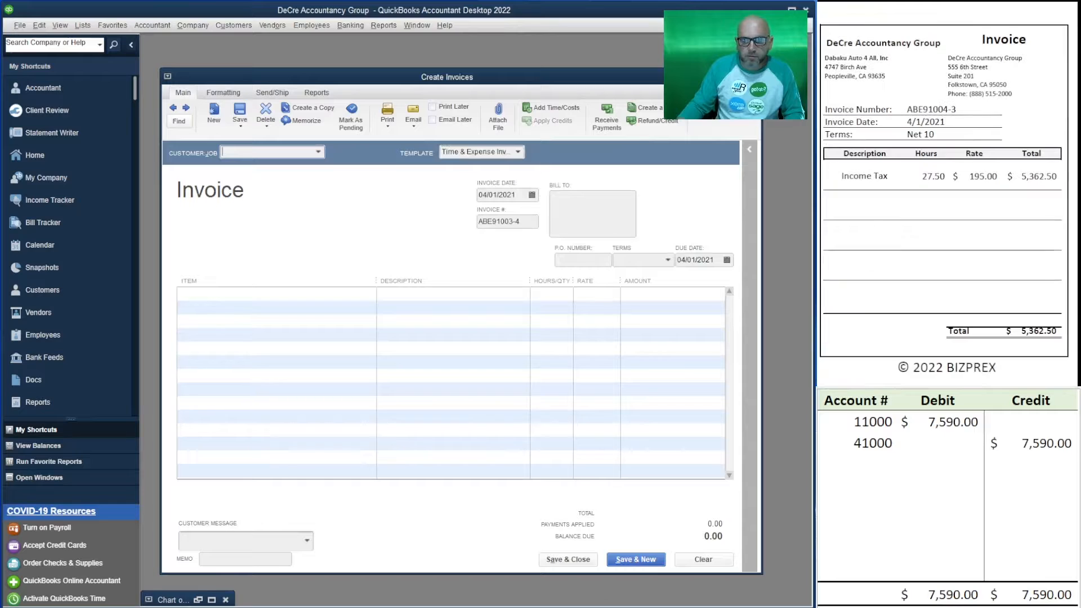
Fill the new invoice for Dabaku Auto 4 All, Inc with all of the customer's billable time.
type("daba")
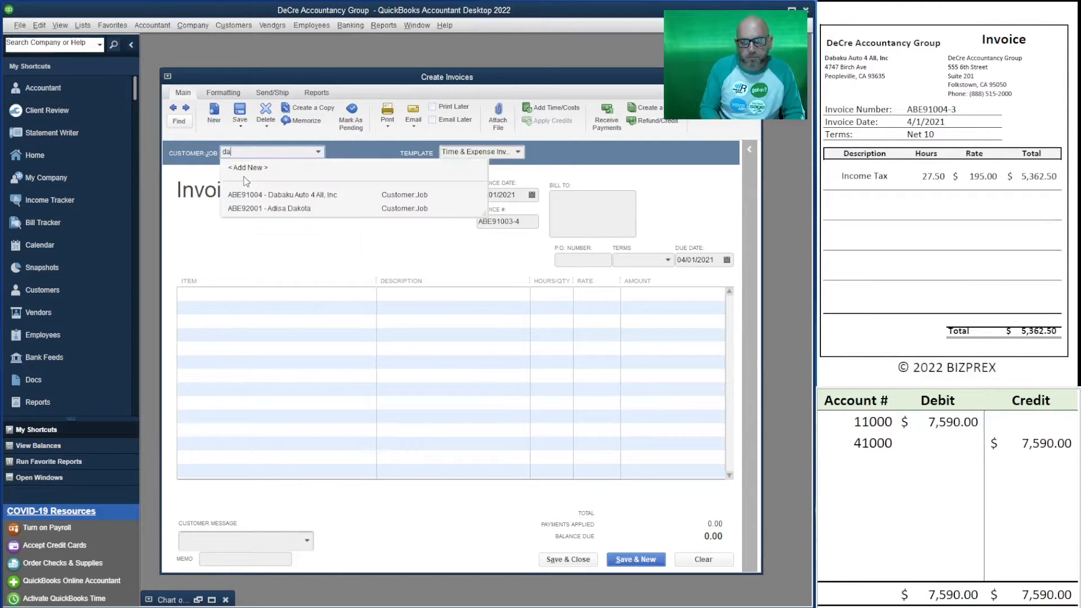
left_click(322, 197)
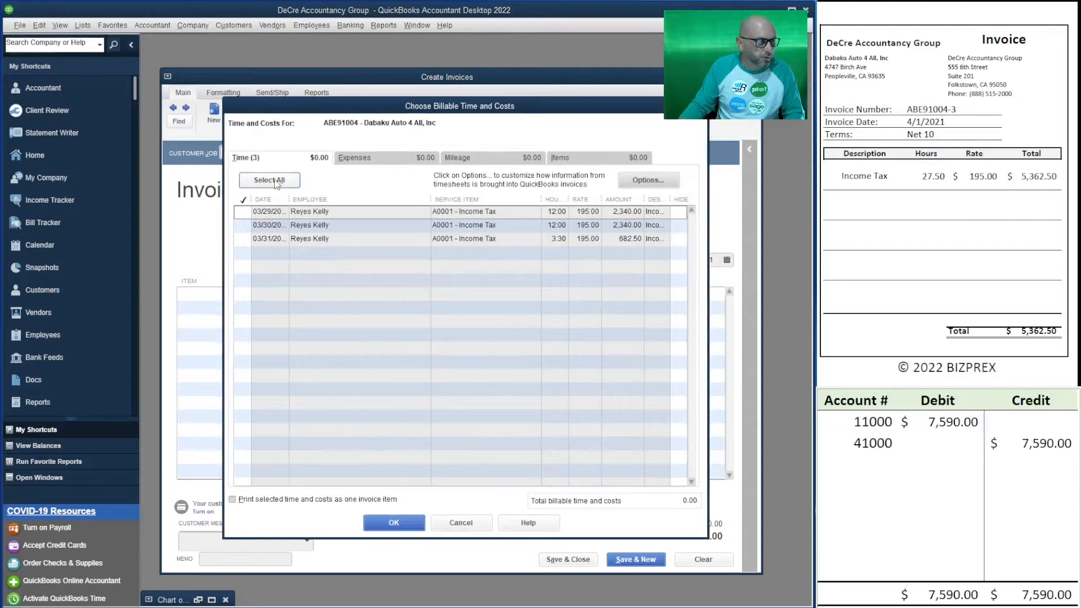
left_click(270, 180)
left_click(394, 523)
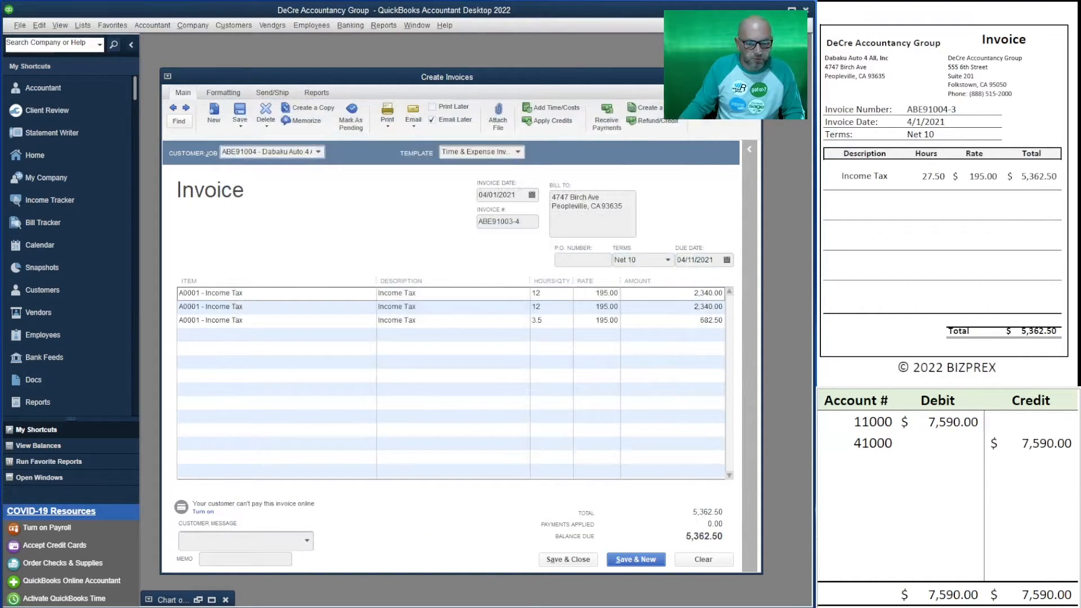
Change the worksheet's credit account to 41500 and set its credit and the debit for account 11000 to 5362.50.
left_click(876, 447)
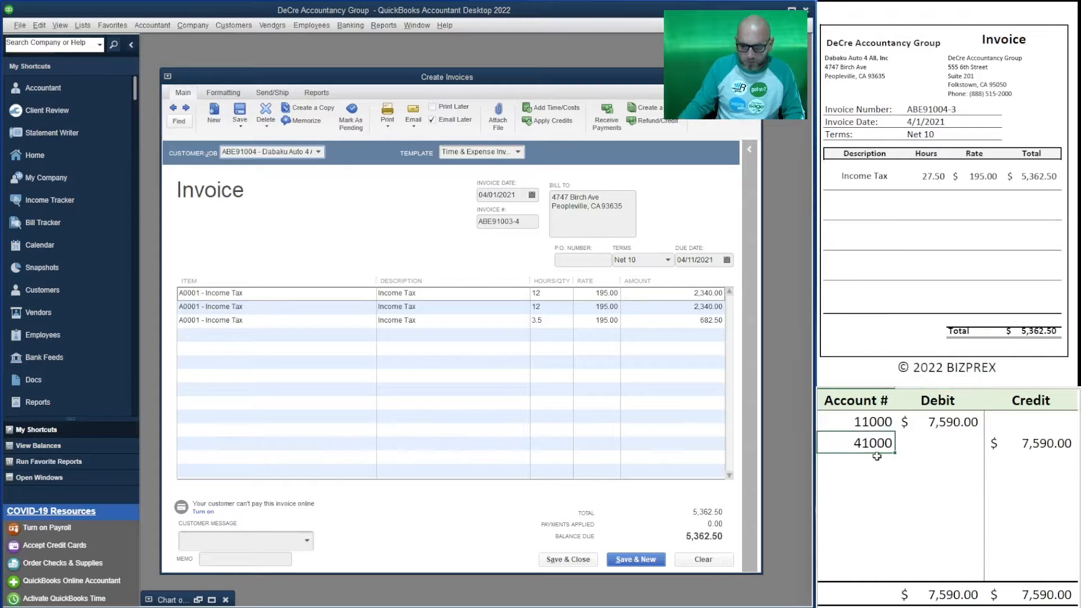
type("41500")
key("Tab")
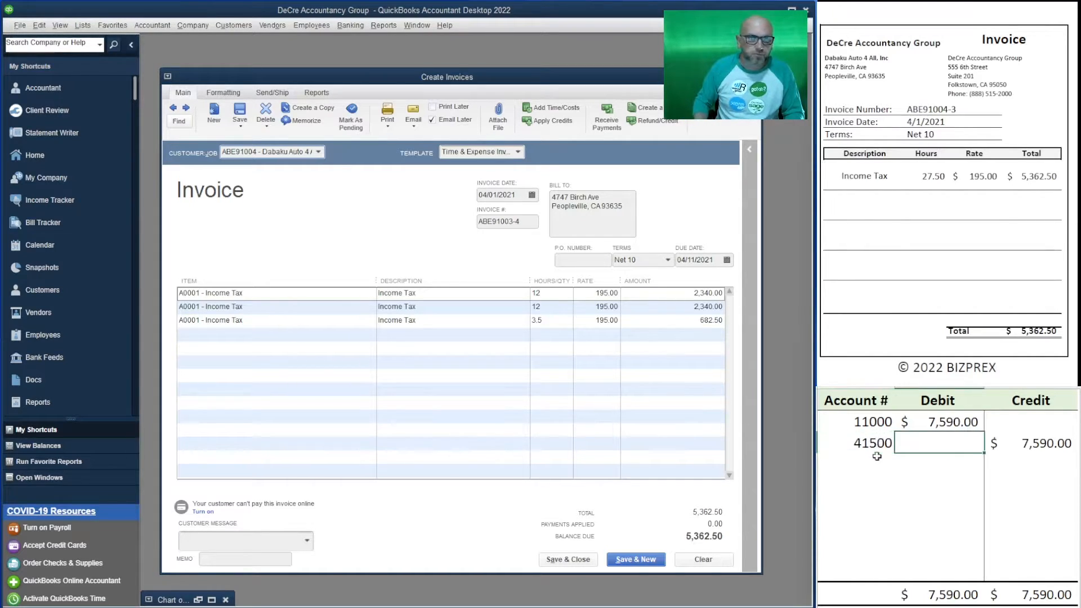
key("Up")
type("5,3")
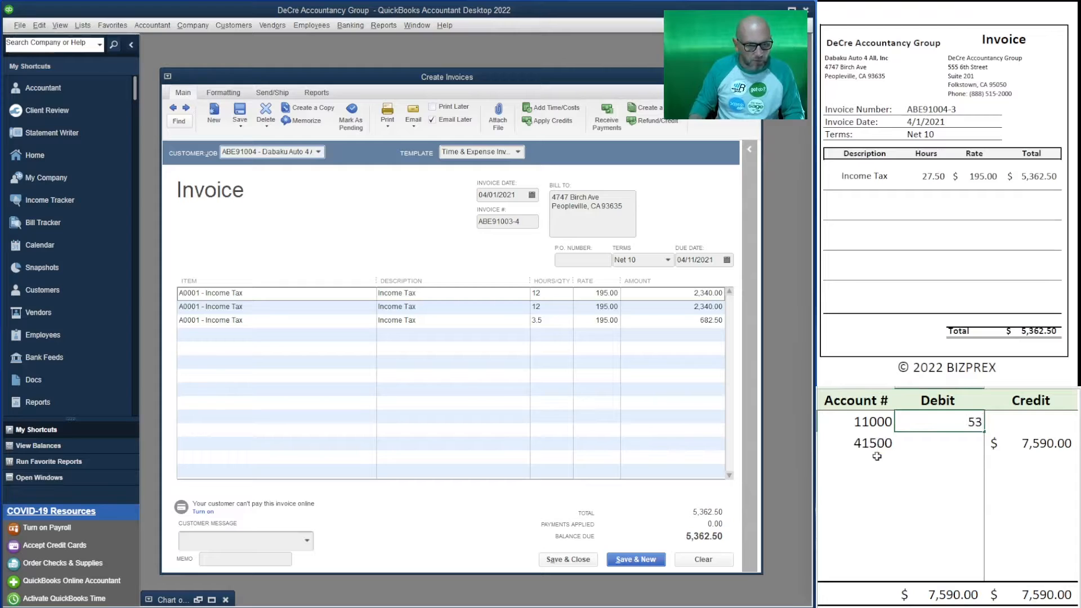
type("62.50")
key("Return")
key("Tab")
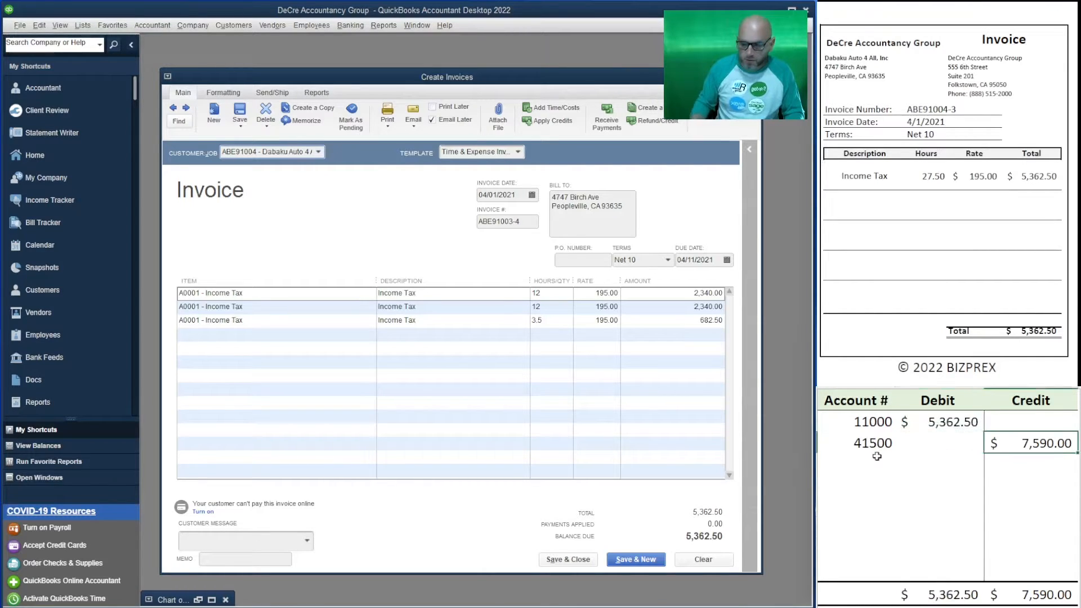
type("5362.50")
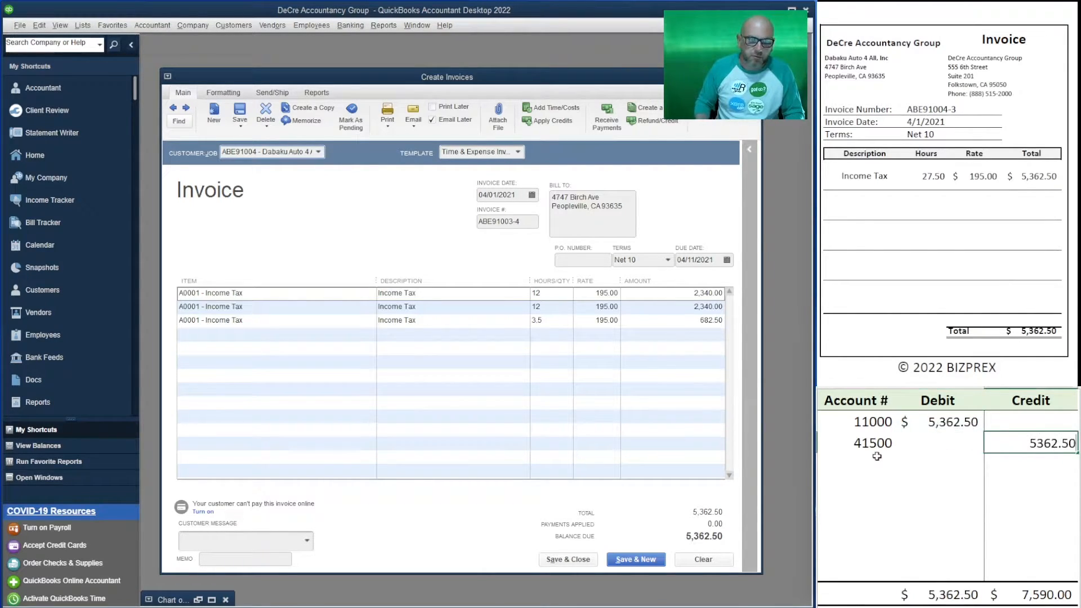
key("Return")
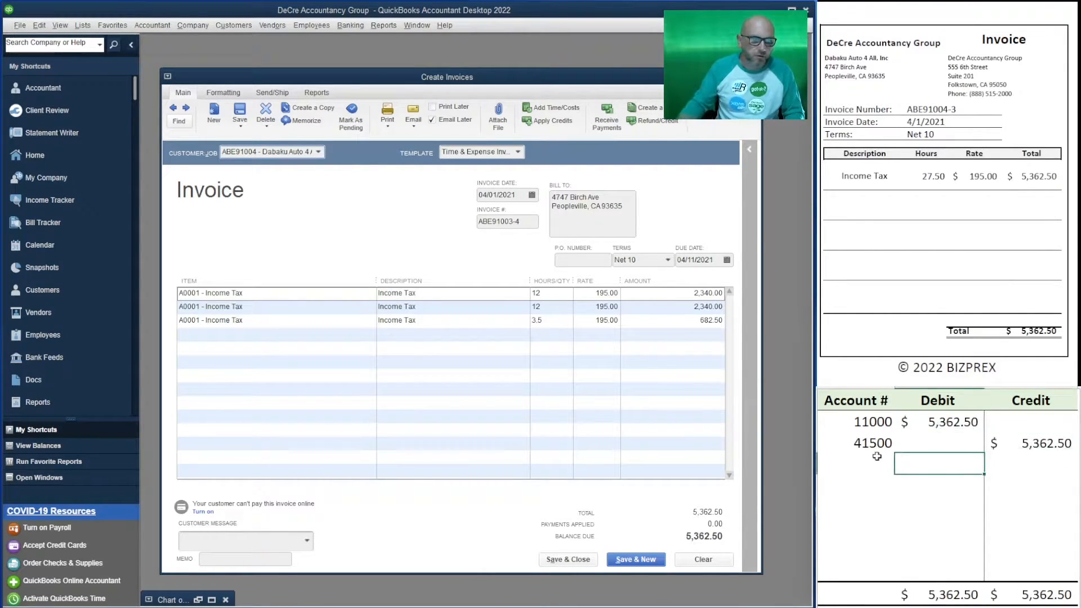
Turn off Email Later for the Dabaku Auto 4 All invoice and replace its number with the one from its reference invoice.
left_click(437, 121)
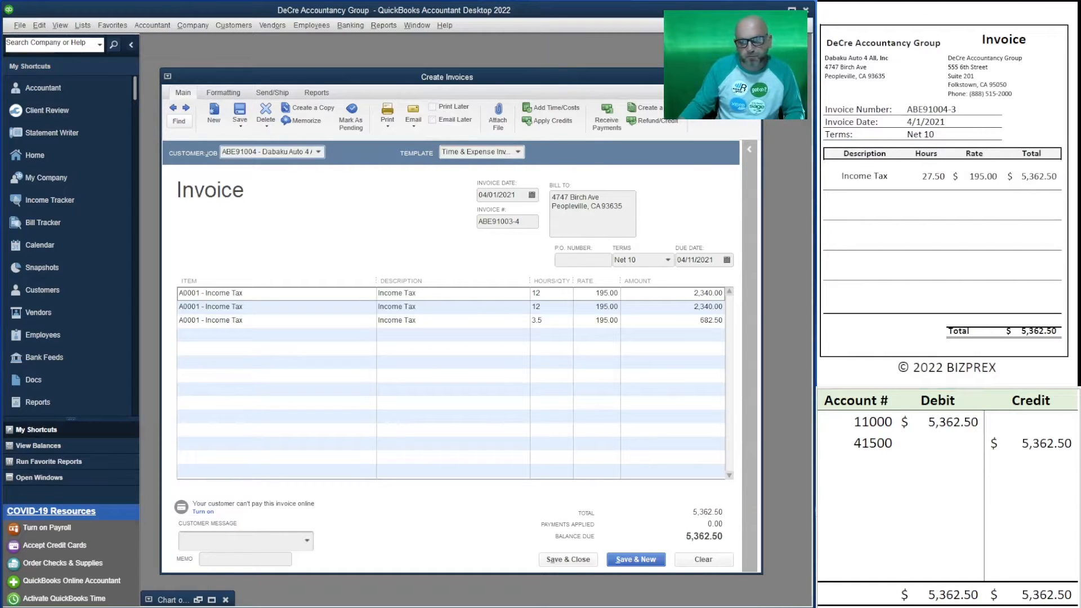
left_click_drag(958, 110, 900, 110)
key("ctrl+c")
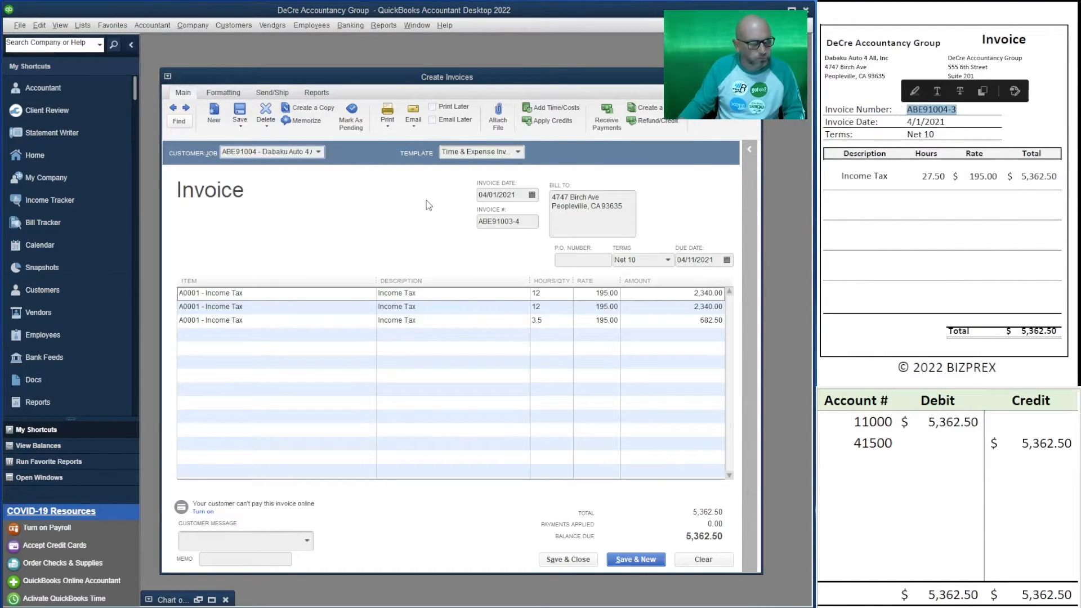
double_click(498, 221)
key("ctrl+v")
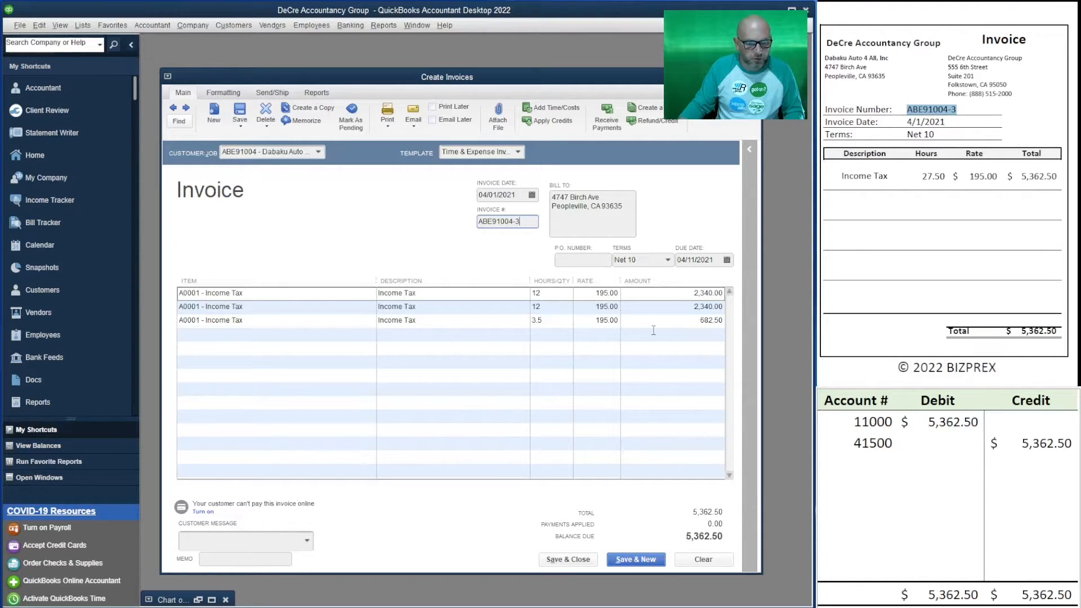
Split the worksheet's credit by invoice line into 2,340, 2,340 and 682.50 on three consecutive rows.
left_click(1046, 441)
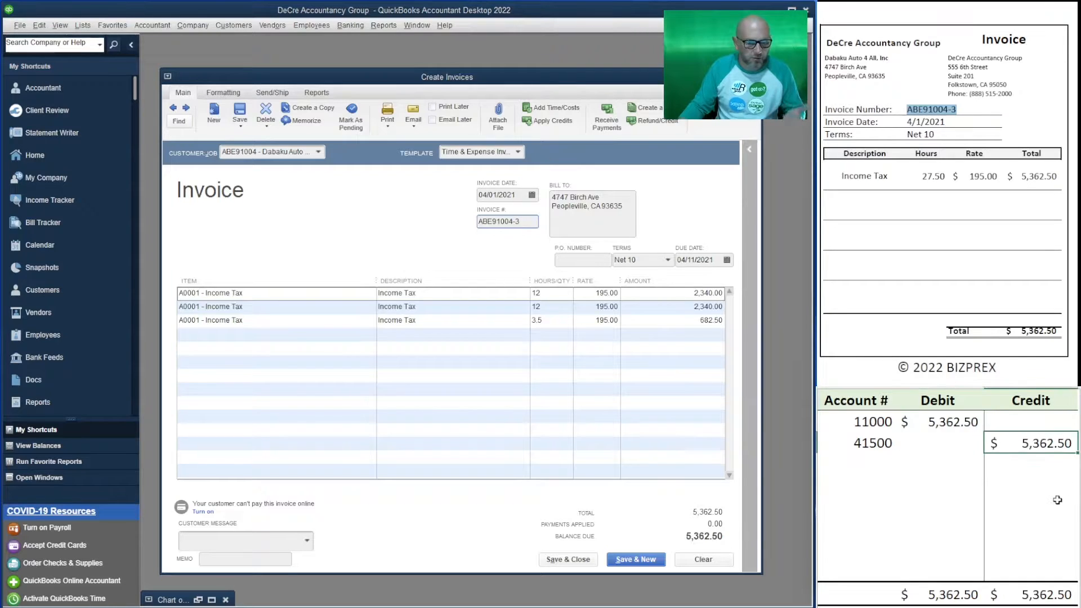
type("2,340")
key("Return")
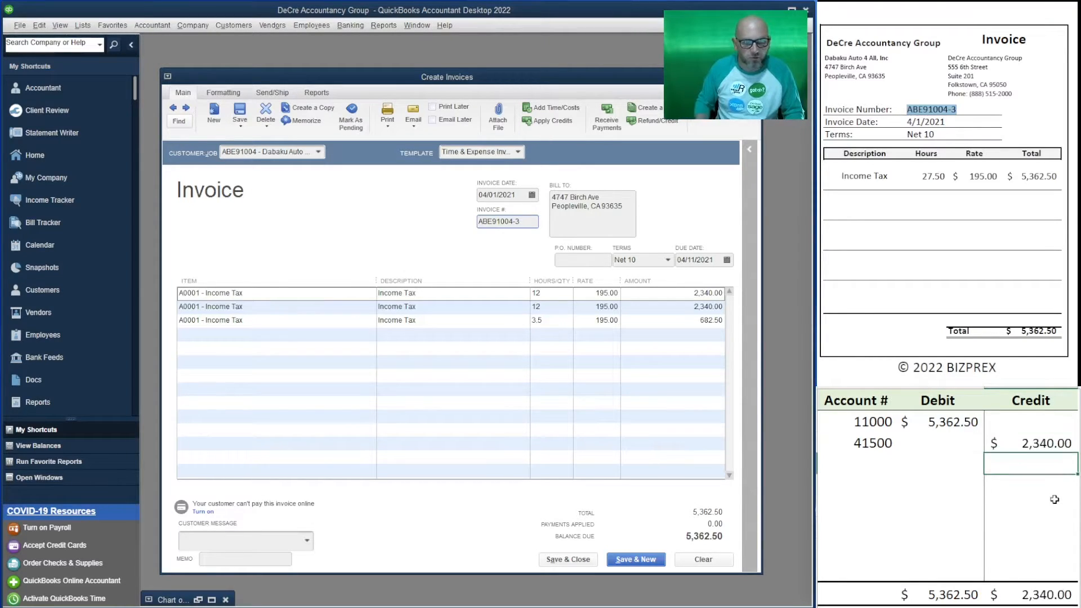
type("2,340")
key("Return")
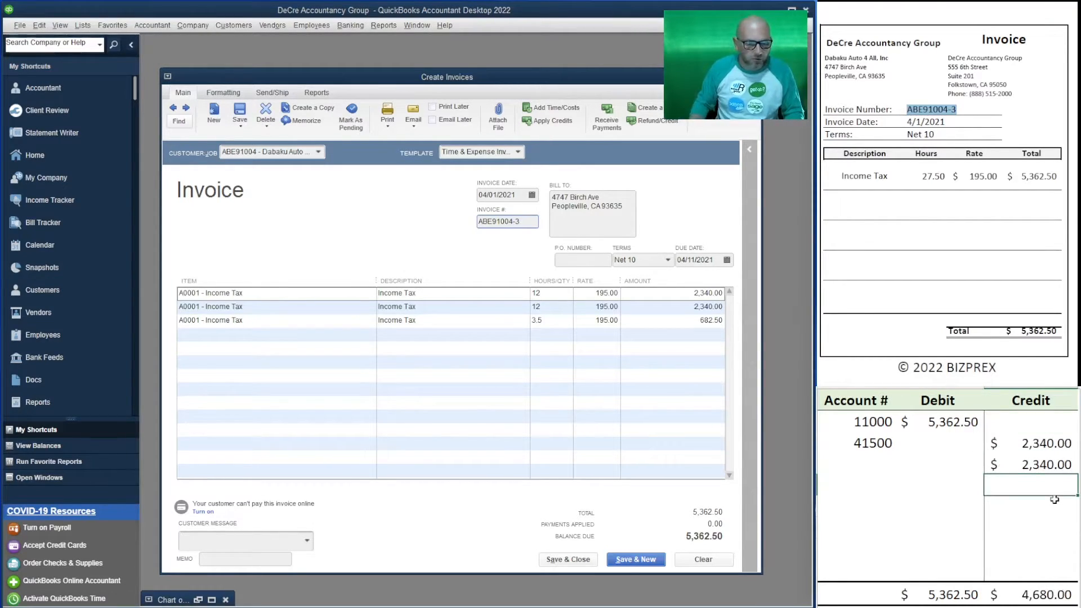
type("682.50")
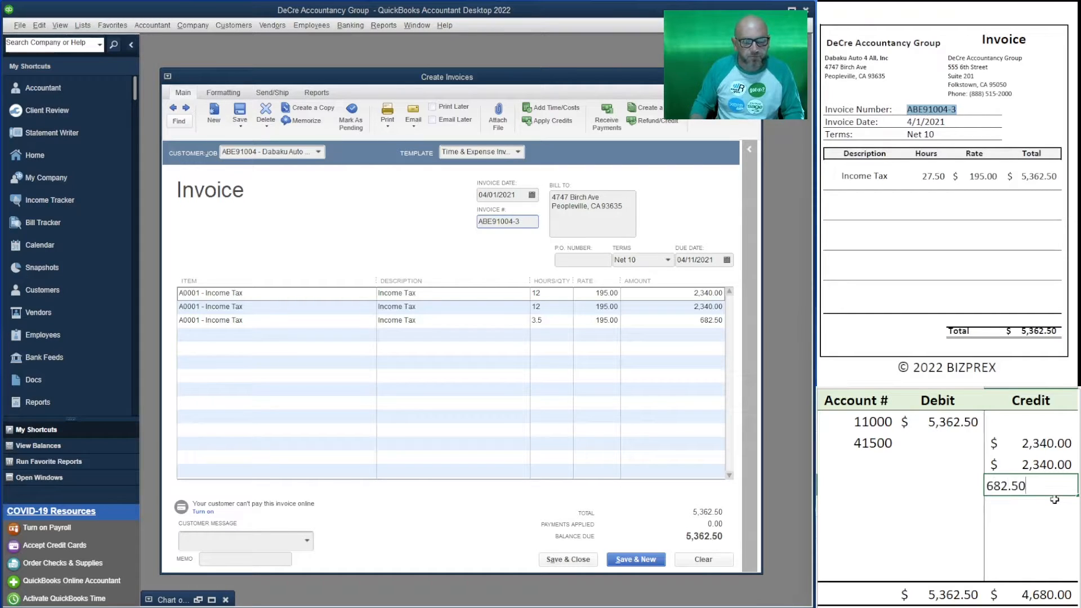
key("Return")
Enter account 41500 for the second and third credit rows in the worksheet.
key("Left")
key("Left")
key("Up")
key("Up")
type("4")
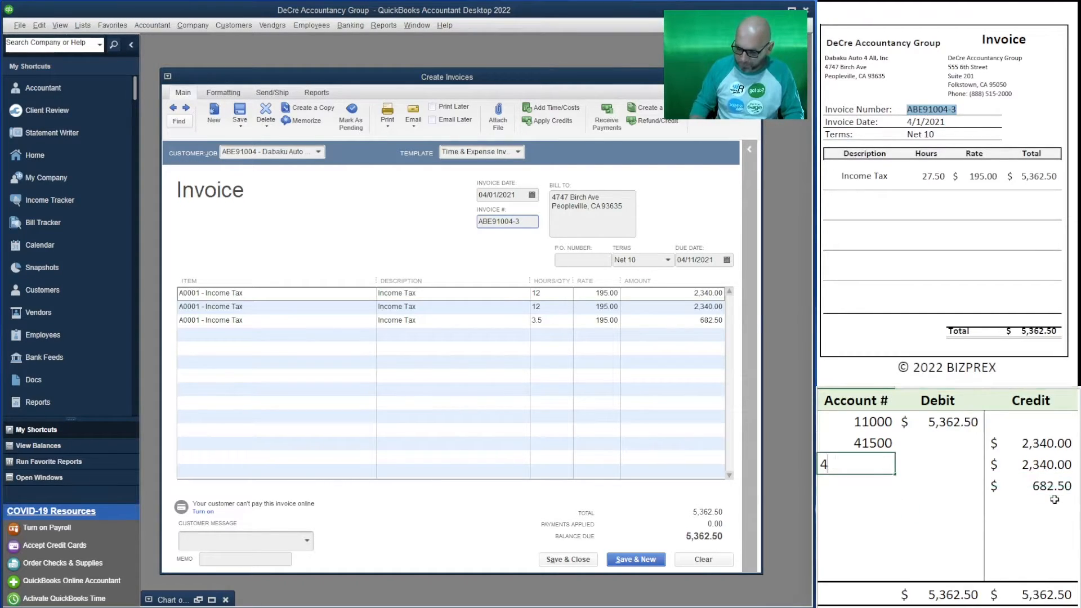
type("1500")
key("Return")
type("14")
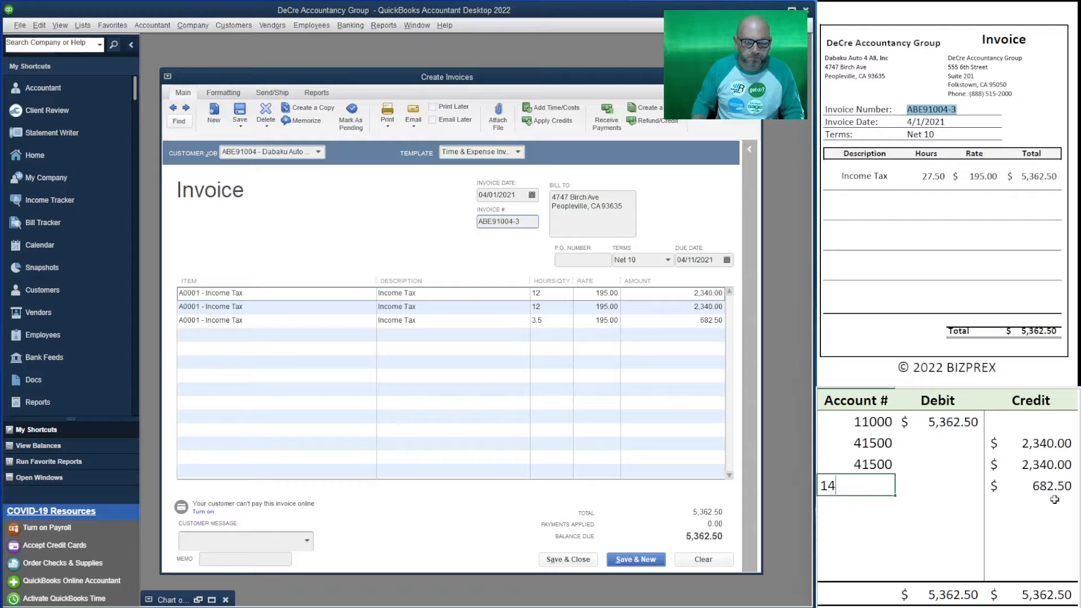
key("BackSpace")
key("BackSpace")
type("41500")
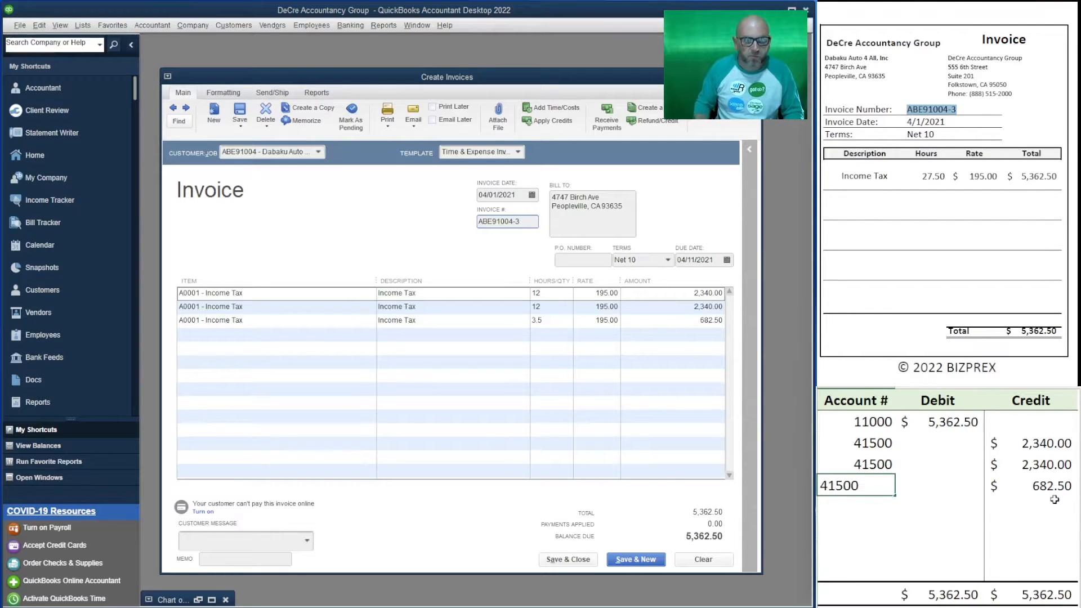
key("Tab")
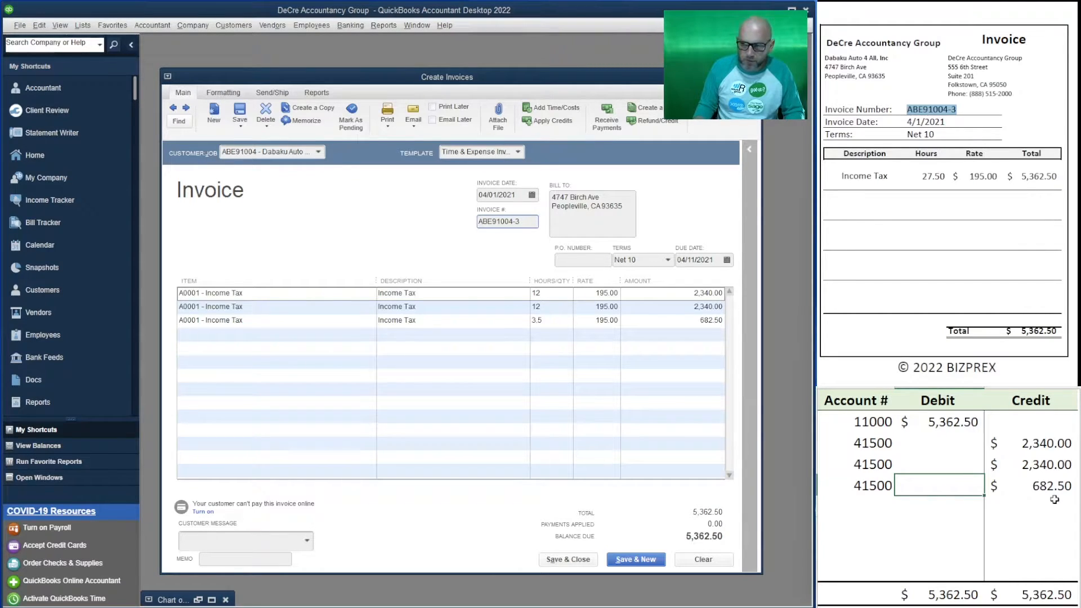
Change the account of all three credit rows in the worksheet to 41000.
key("shift+Tab")
type("41000")
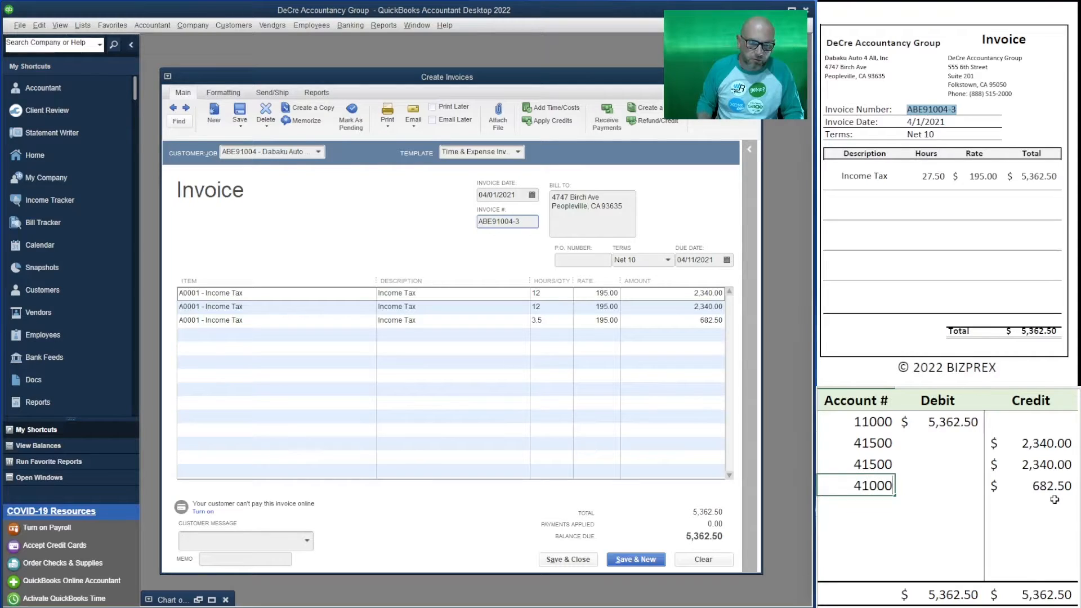
key("Up")
type("41000")
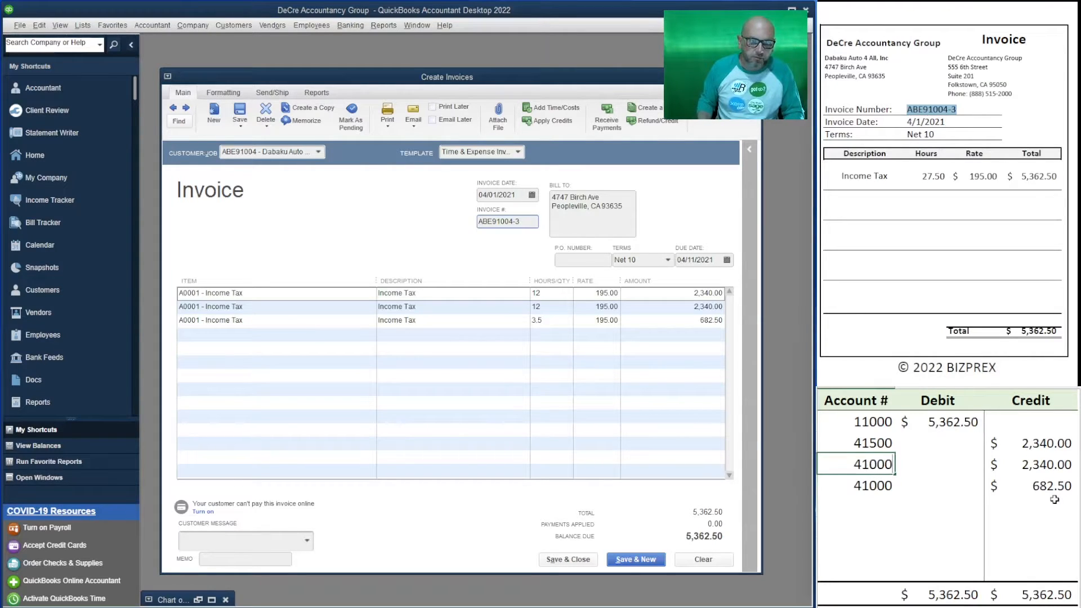
key("Up")
type("7")
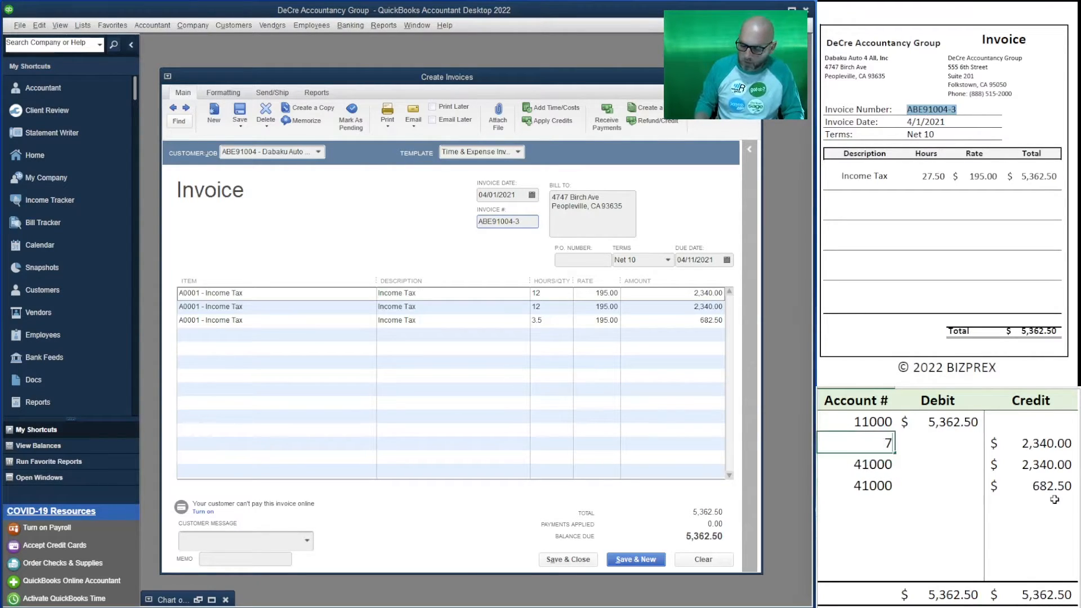
type("41000")
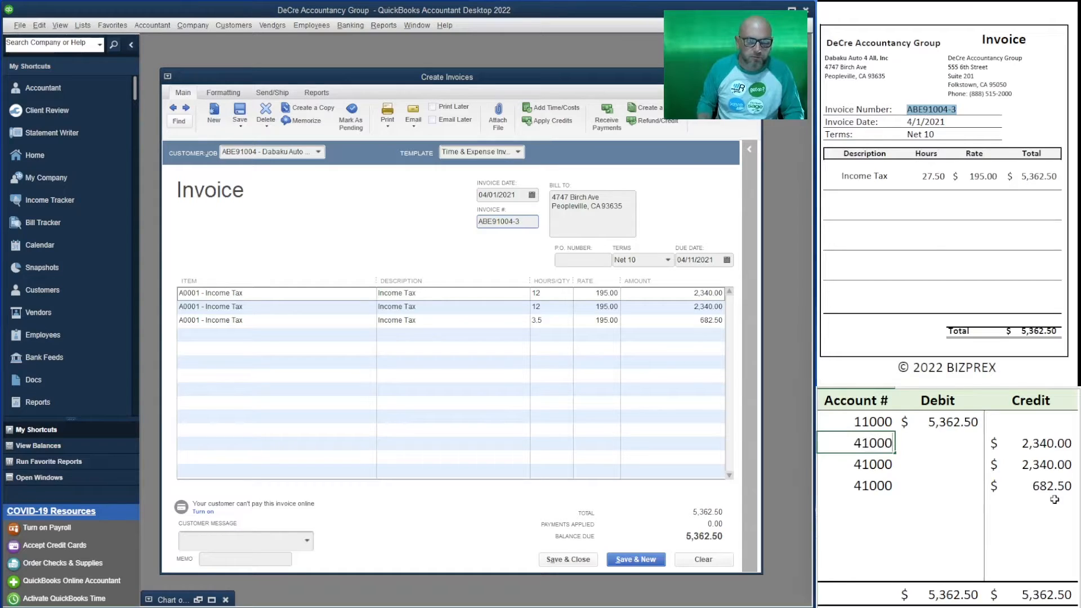
key("Tab")
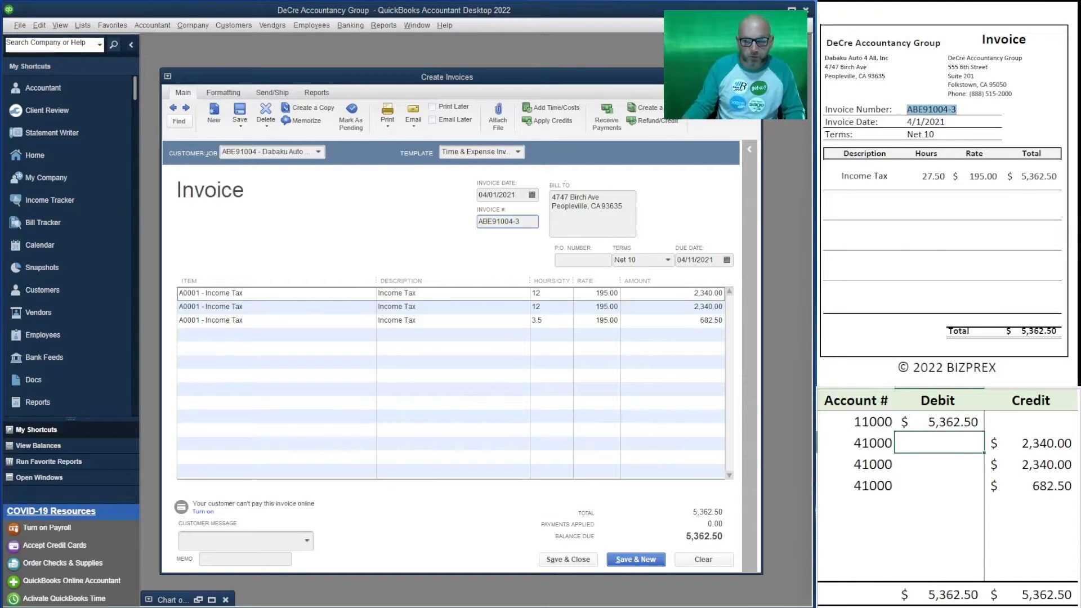
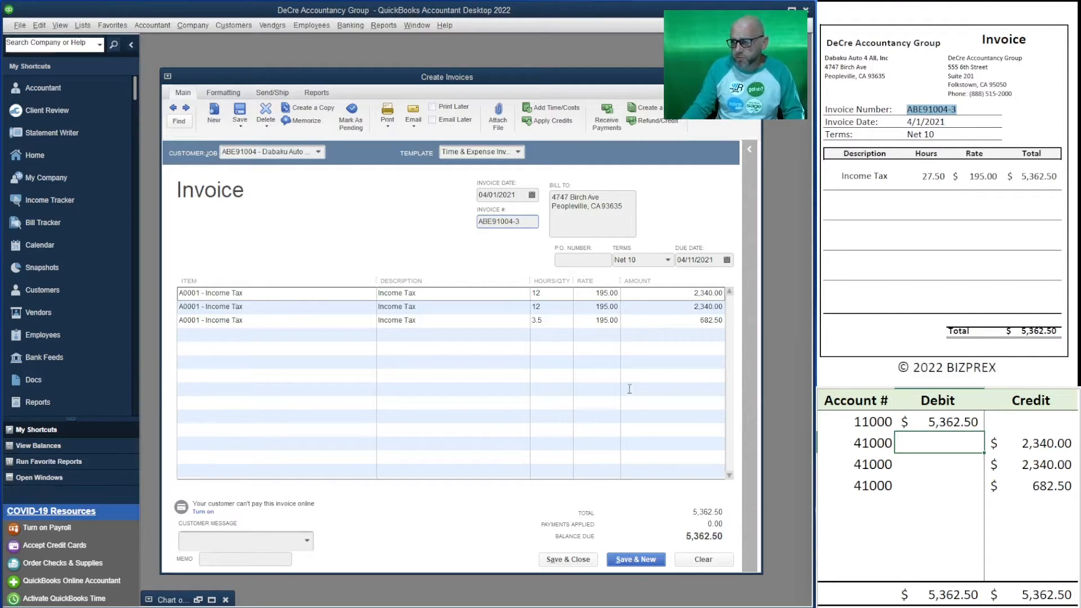
Save the Dabaku Auto 4 All invoice and start one for Busy Paws, Inc. with all of its billable time.
left_click(651, 559)
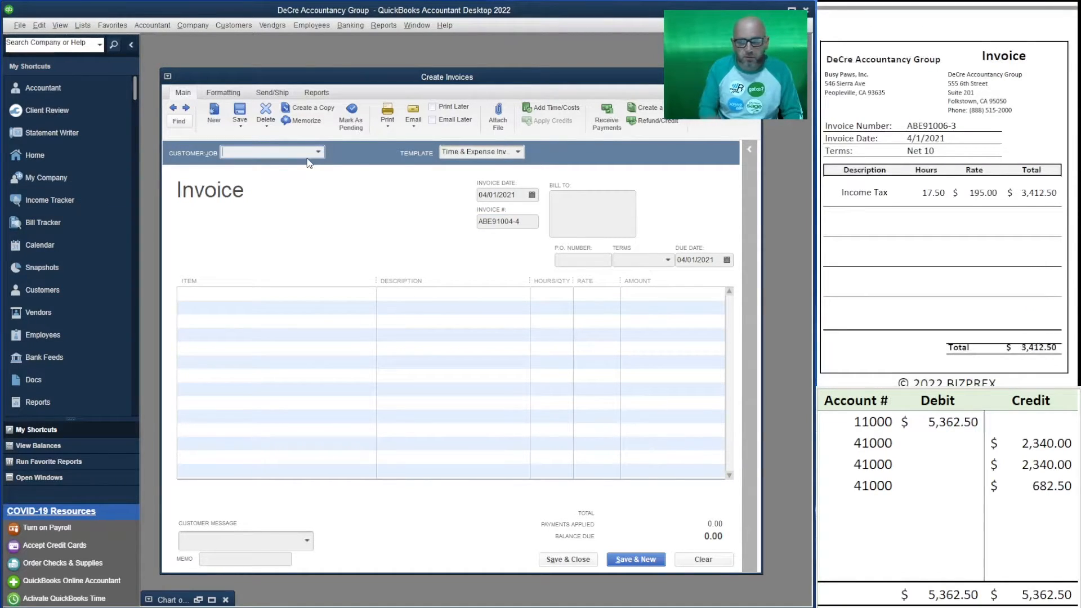
type("bus")
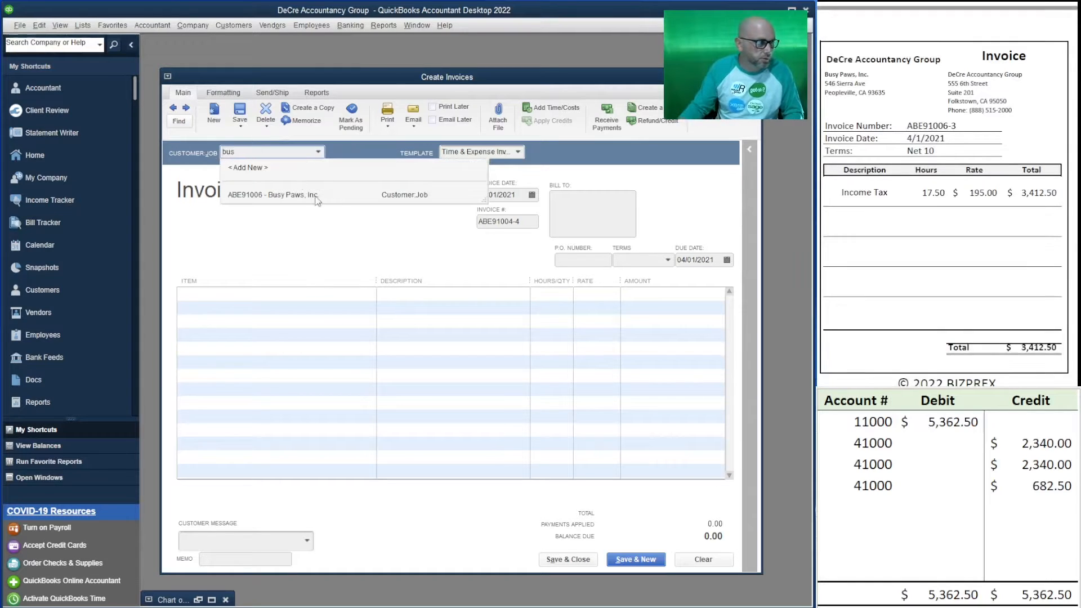
left_click(337, 199)
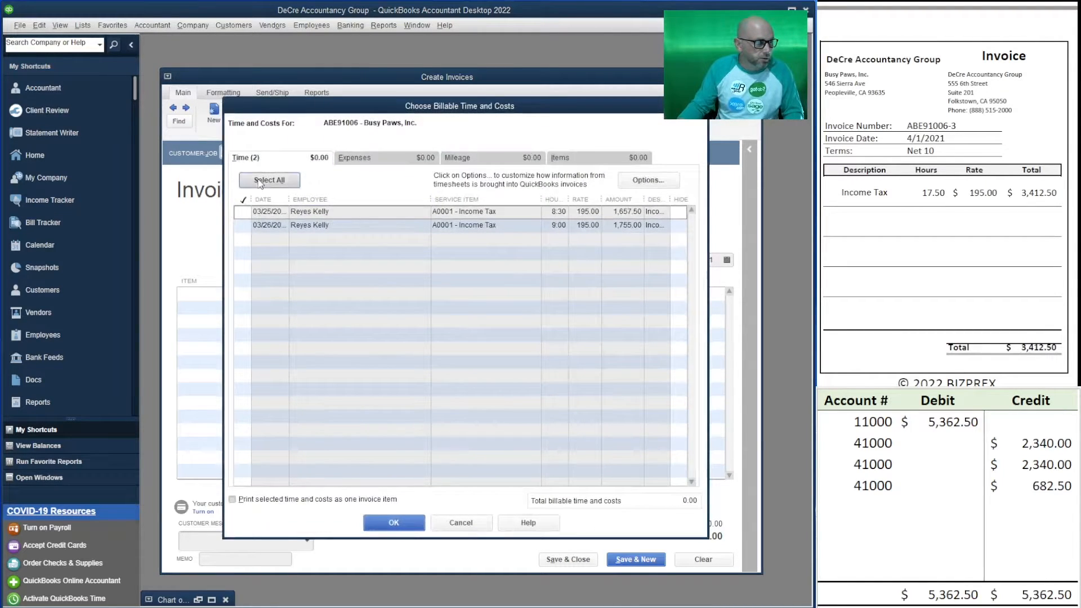
left_click(269, 180)
left_click(394, 522)
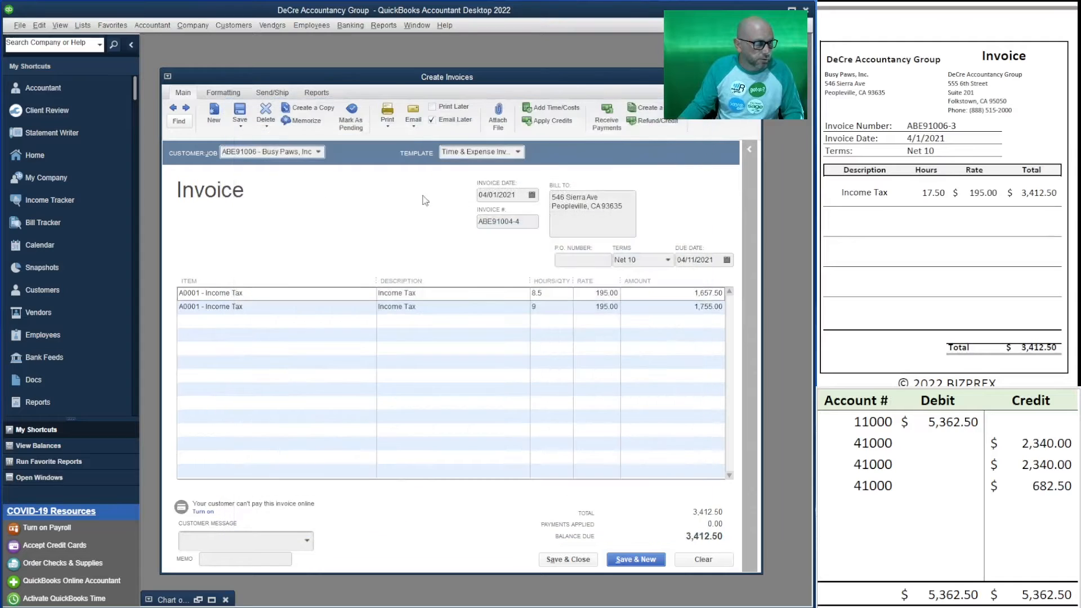
Turn off Email Later for the Busy Paws invoice and replace its number with the one from its reference invoice.
left_click(432, 120)
left_click_drag(957, 126, 909, 128)
key("ctrl+c")
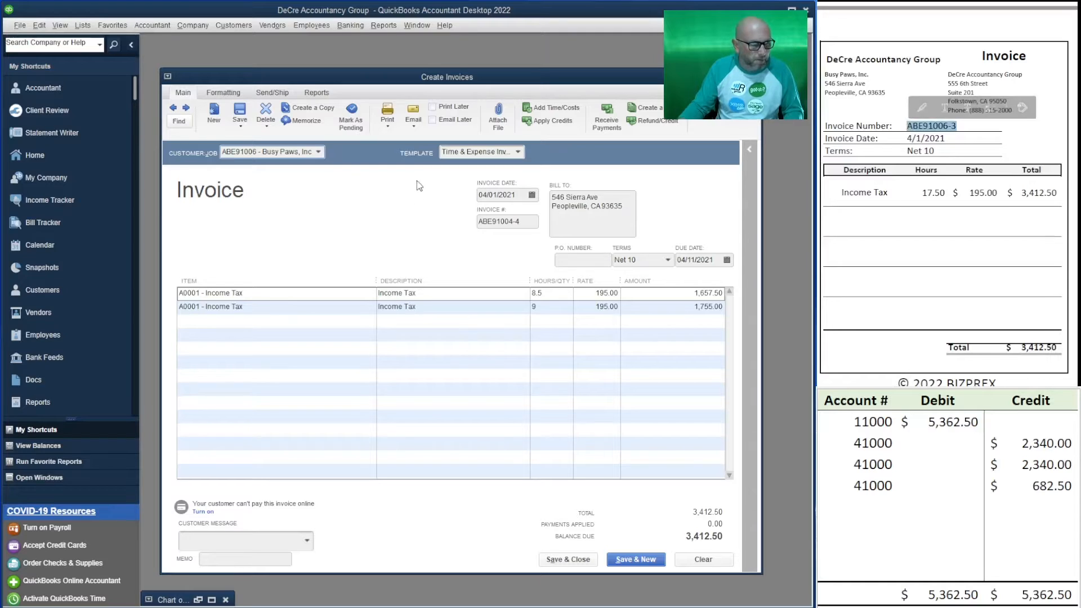
left_click(529, 221)
key("ctrl+v")
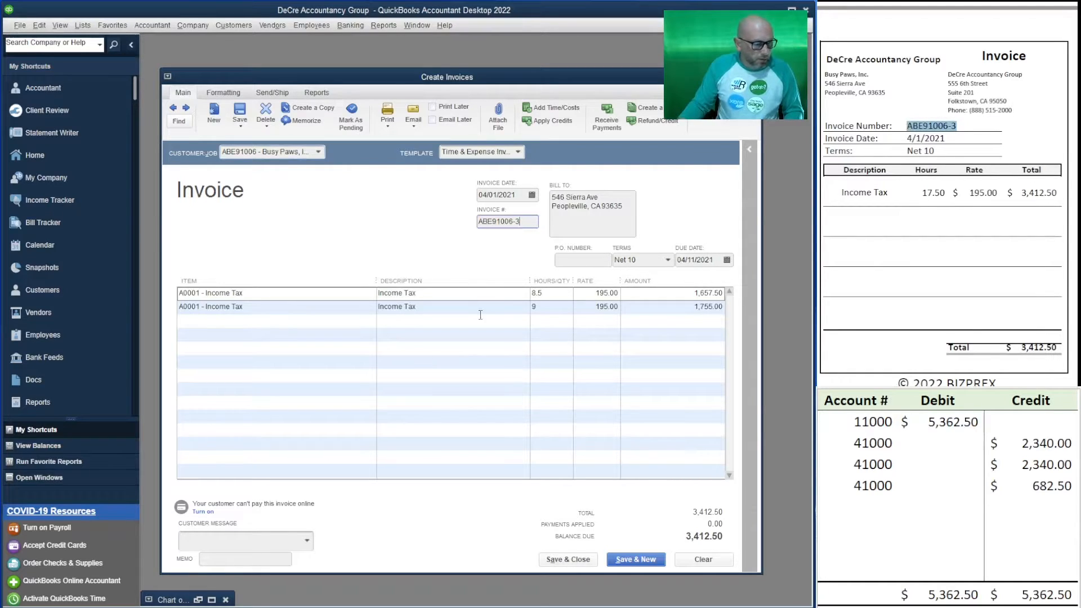
Set the worksheet's first credit row to account 41500 with a credit of 1657.50.
left_click(870, 444)
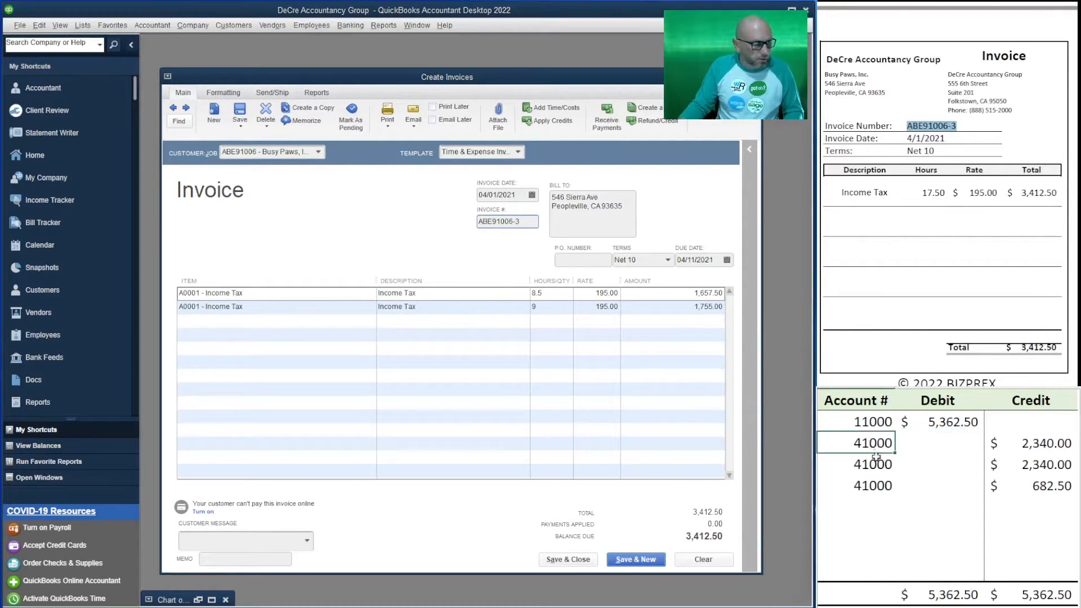
type("41500")
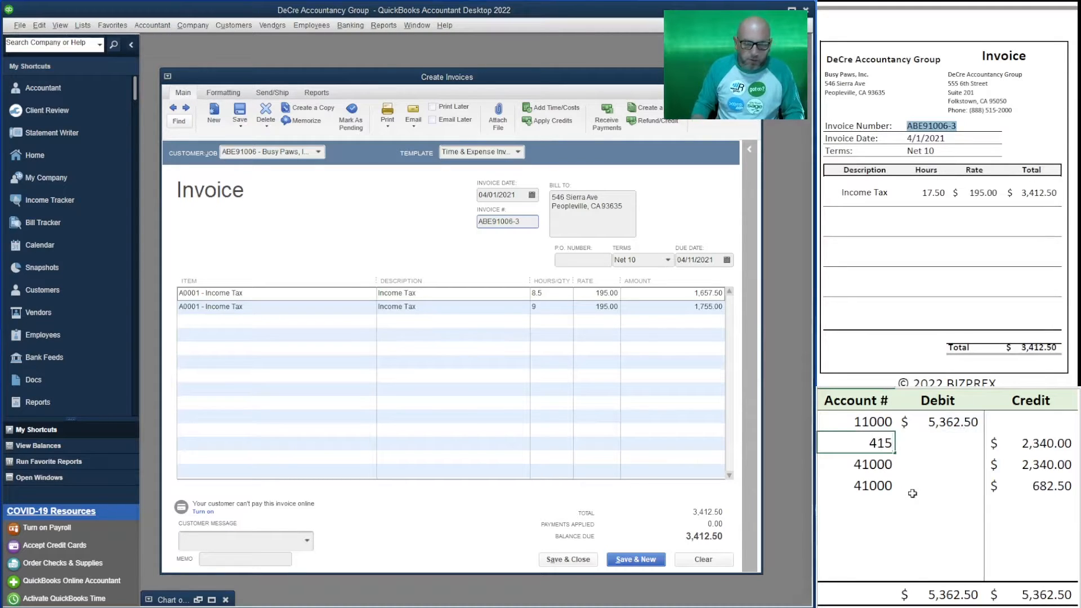
key("Tab")
key("Tab")
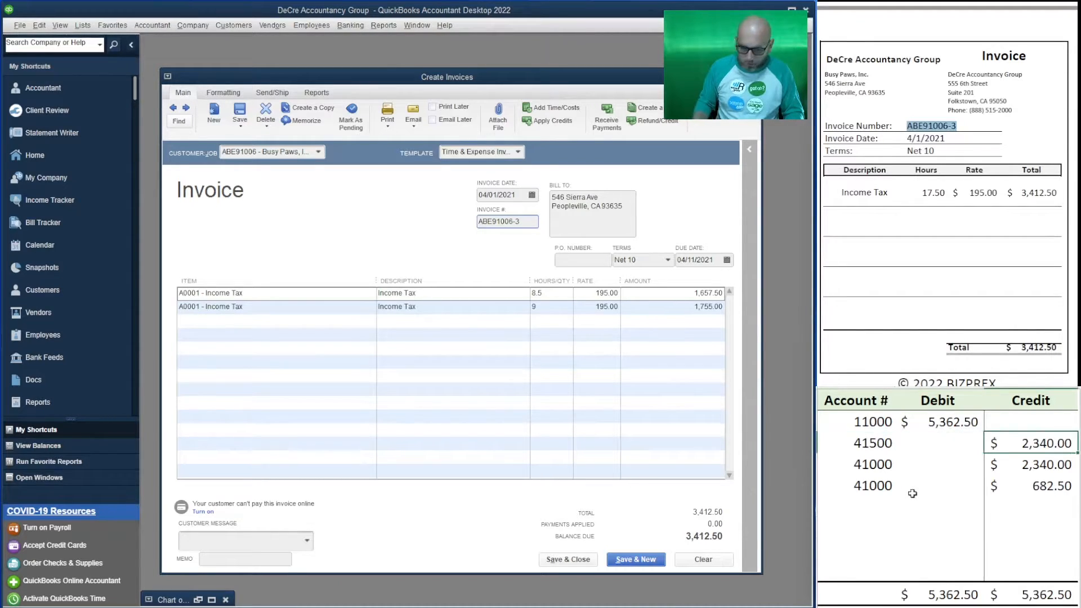
type("1657.450")
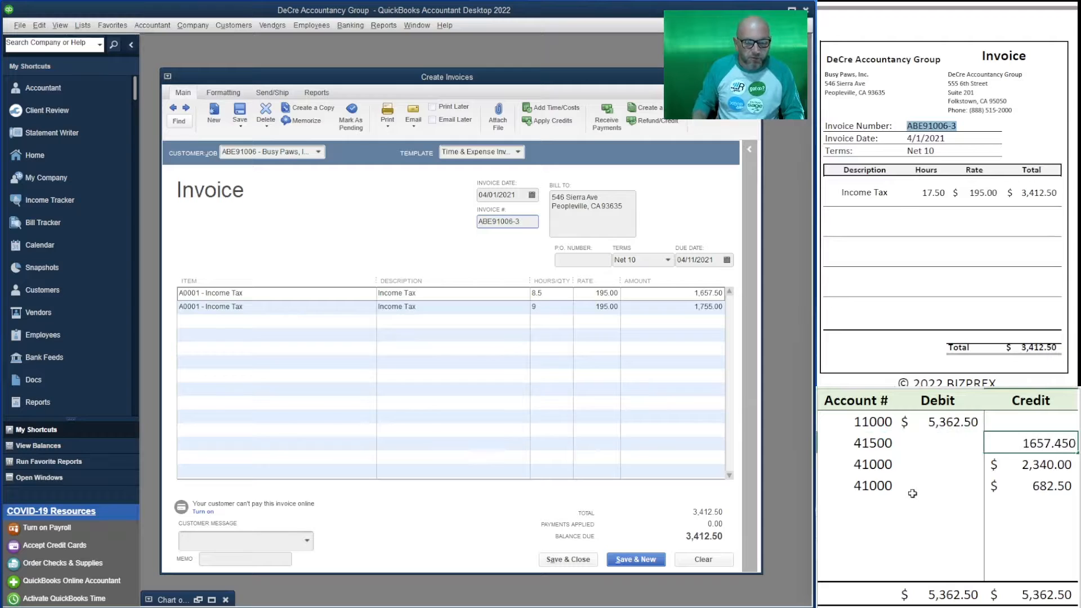
key("BackSpace")
key("BackSpace")
key("BackSpace")
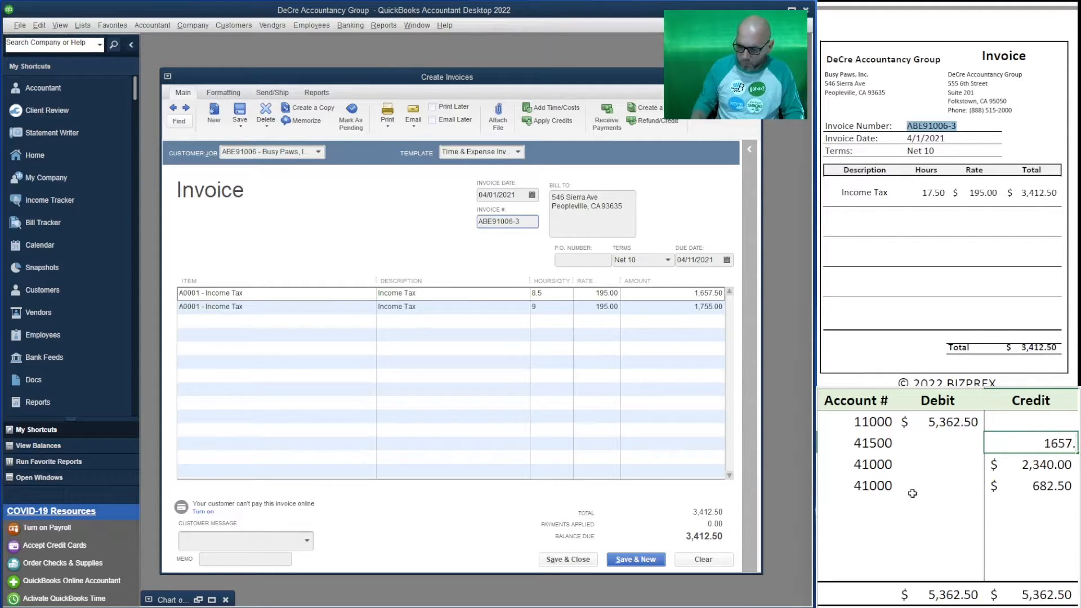
type("50")
key("Return")
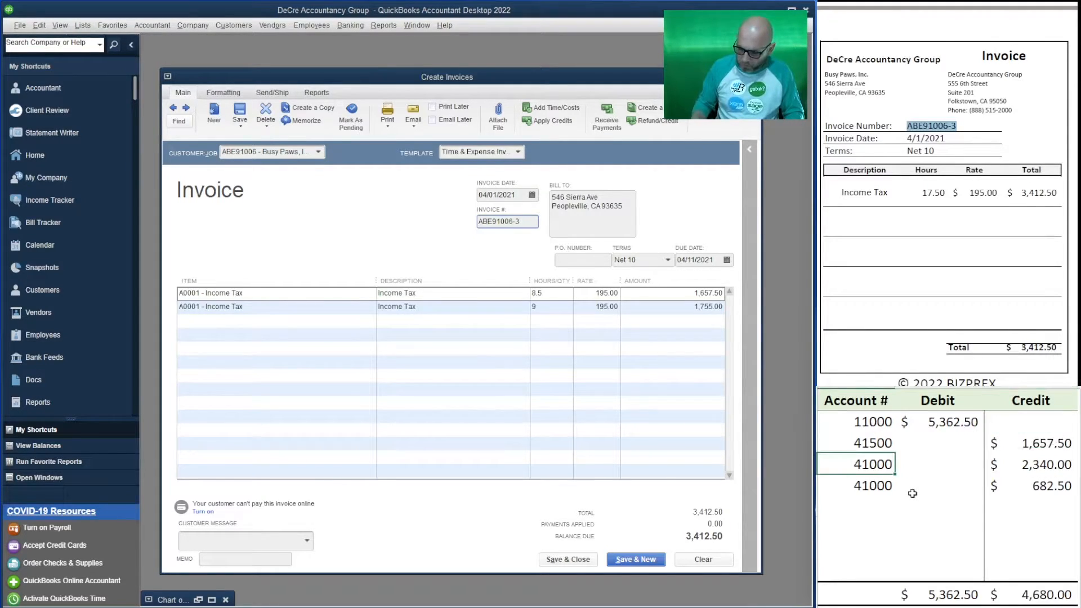
Set the worksheet's second credit row to account 41500 with a credit of 1755.
type("41500")
key("Tab")
key("Tab")
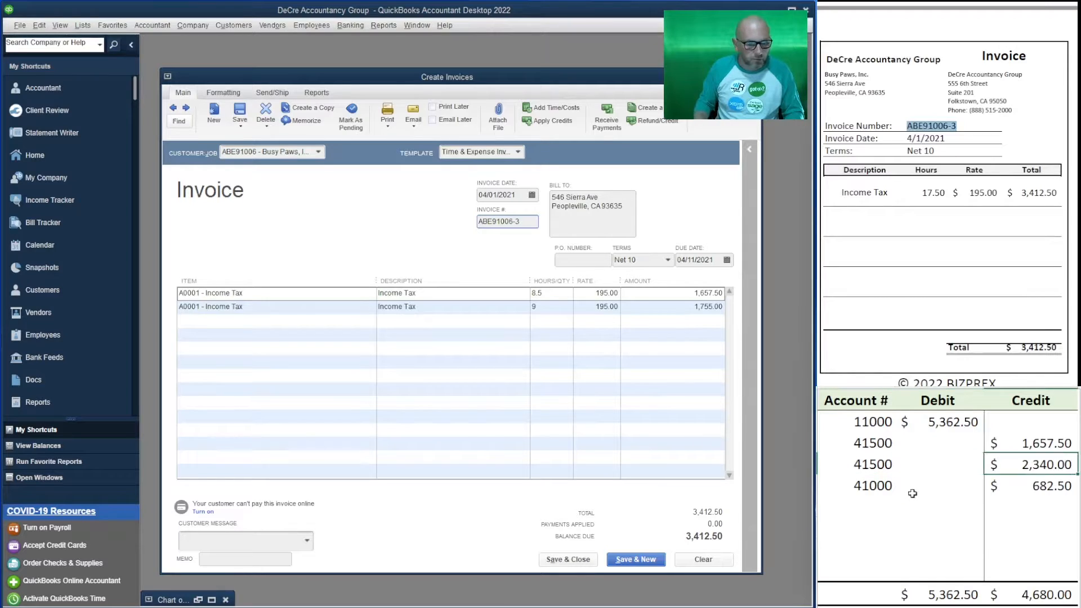
type("1750")
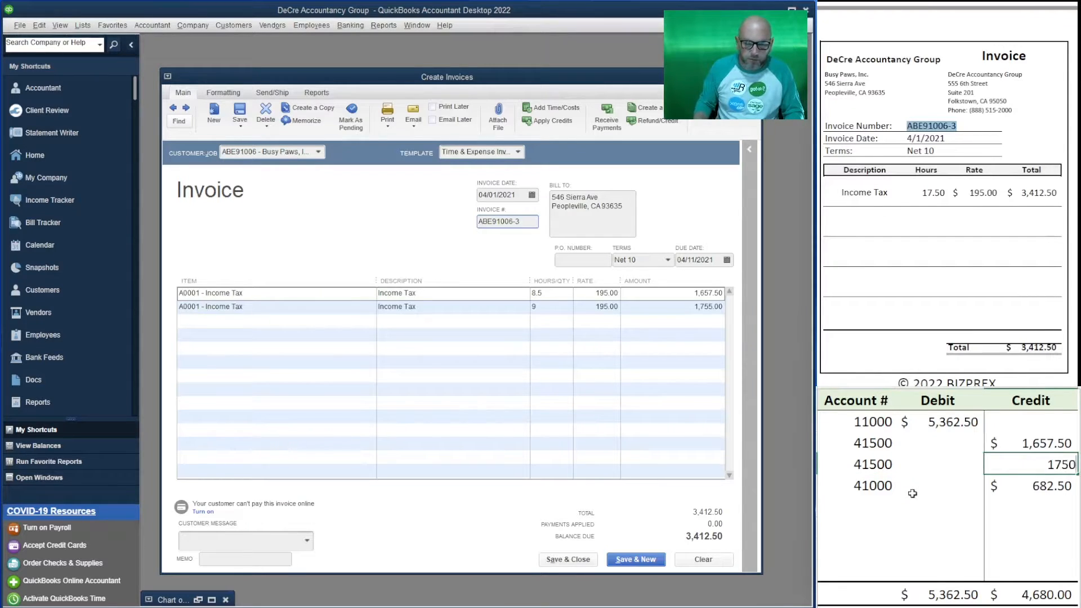
key("BackSpace")
type("5")
Clear the account and credit amount from the worksheet's third credit row.
left_click(912, 493)
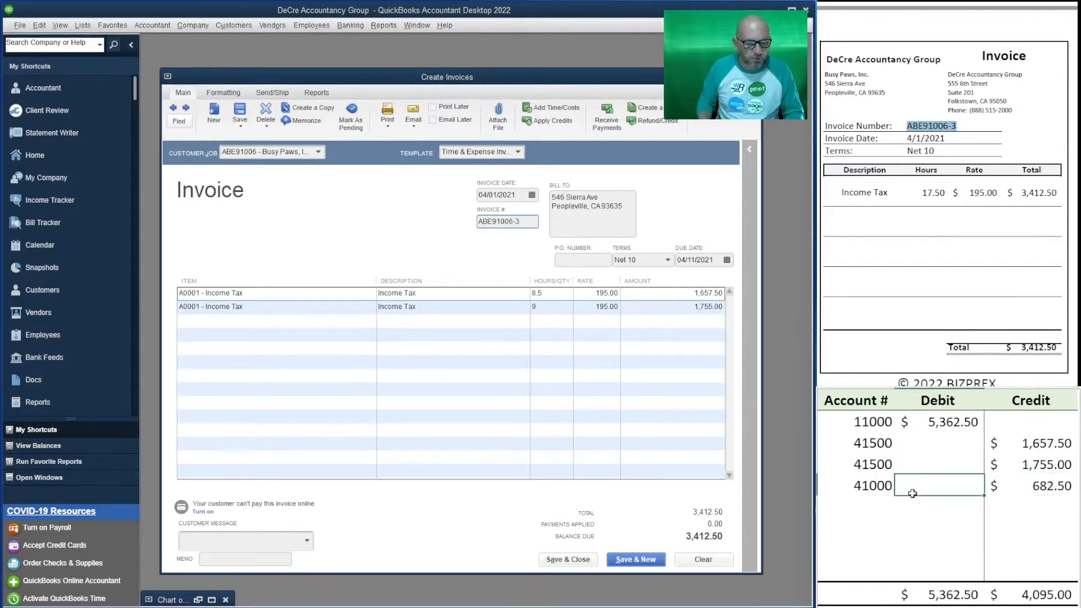
key("Right")
key("Delete")
key("Left")
key("Left")
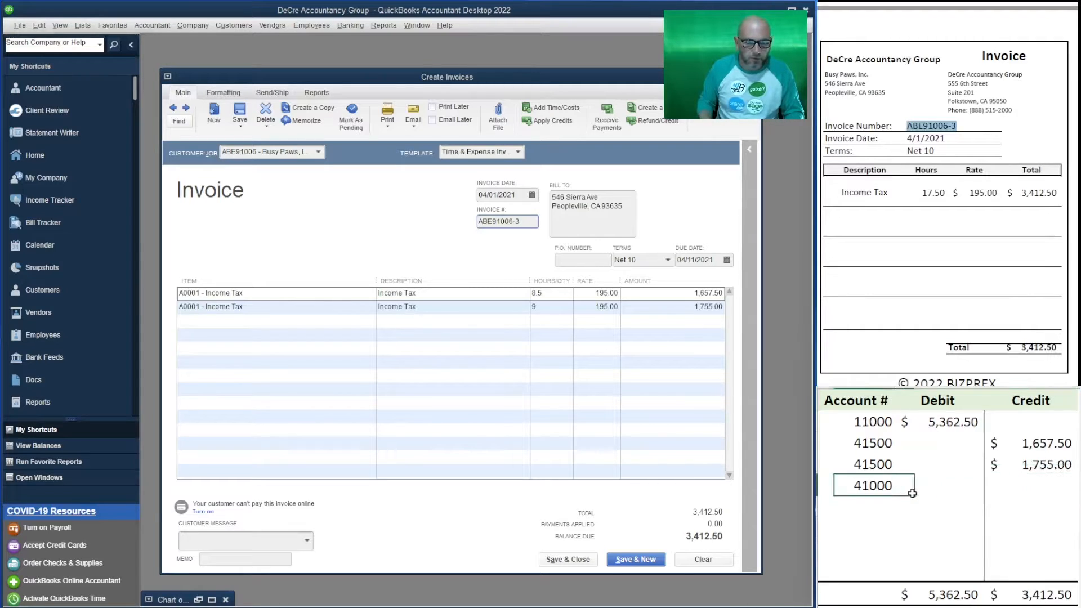
key("Delete")
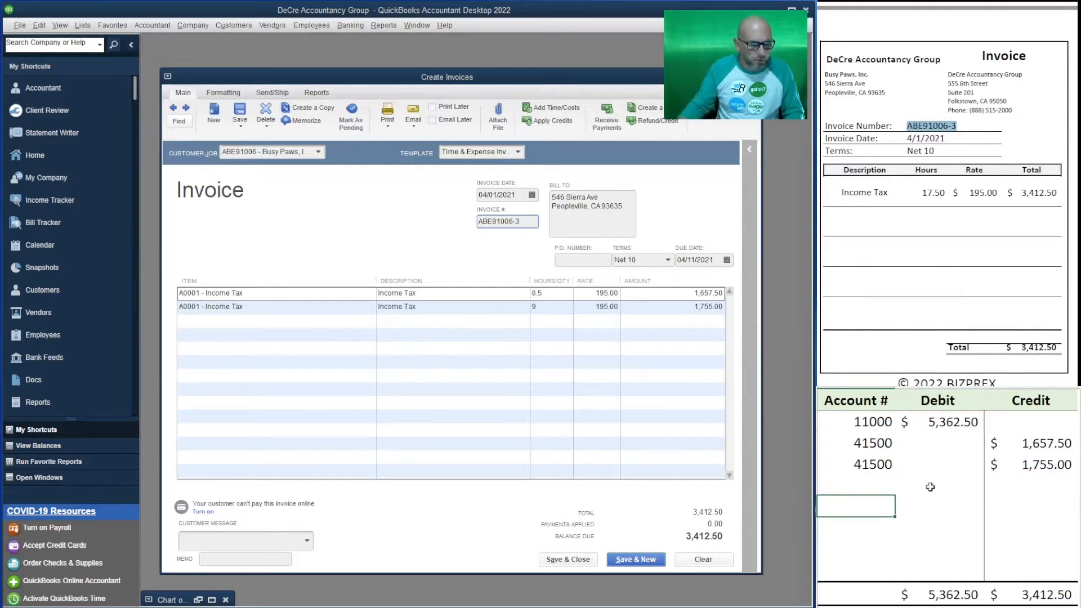
Set the worksheet's debit for account 11000 to 3,412.50.
left_click(955, 420)
type("3")
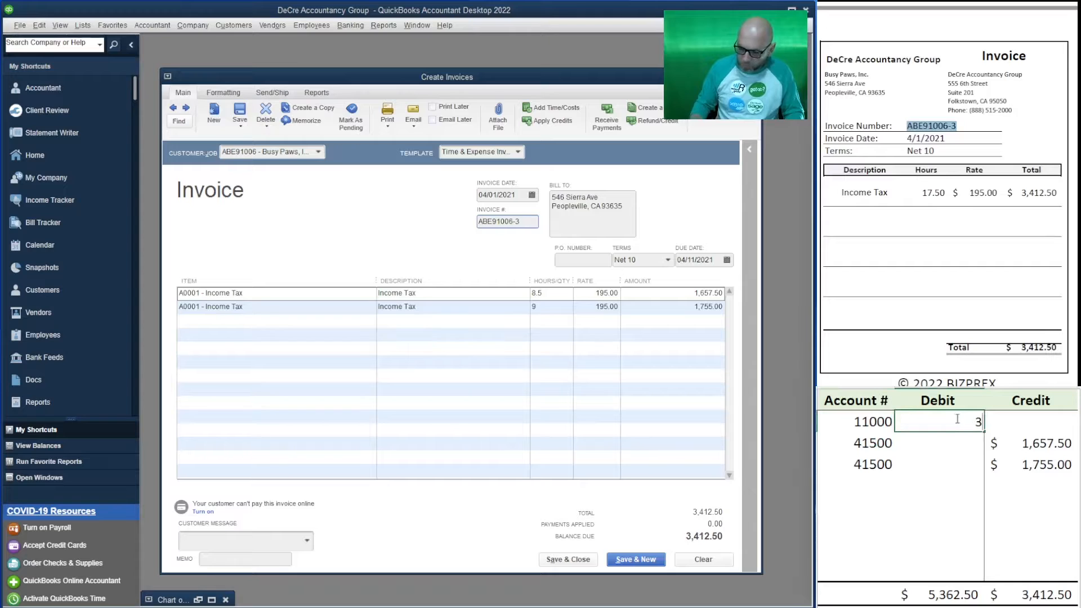
type(",412.50")
key("Return")
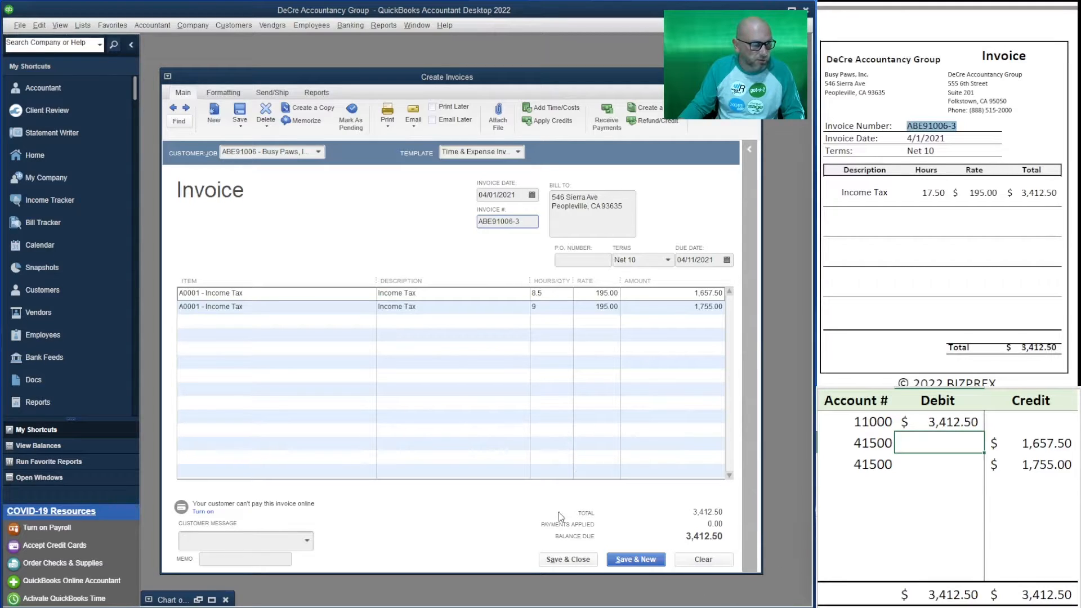
Save the Busy Paws invoice and start one for Auto Galore, Inc. with its 6-hour Income Tax billable time entry.
left_click(642, 564)
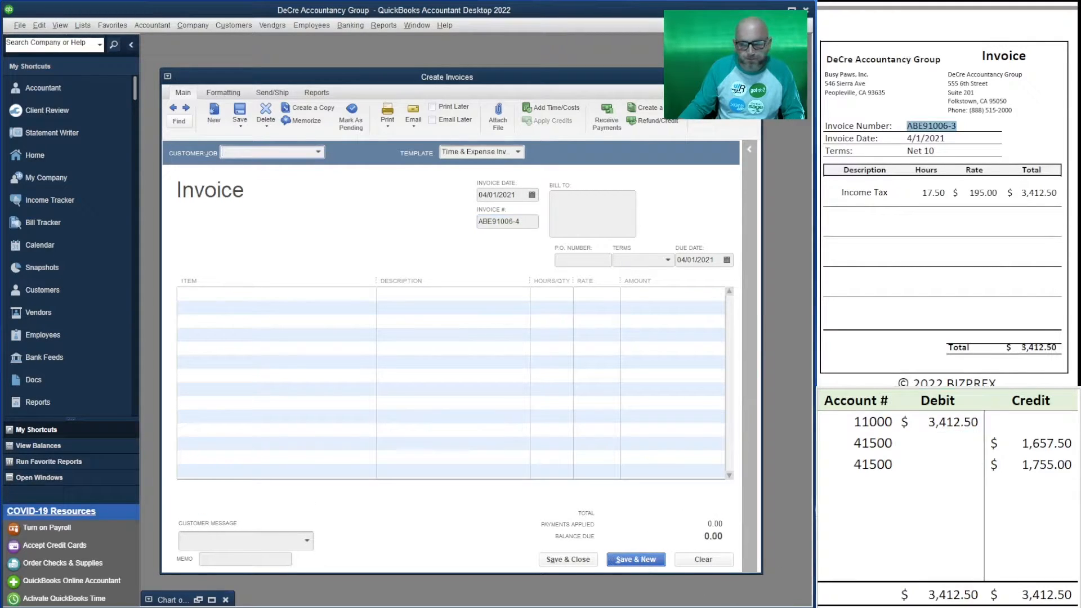
scroll(946, 195, "down", 7)
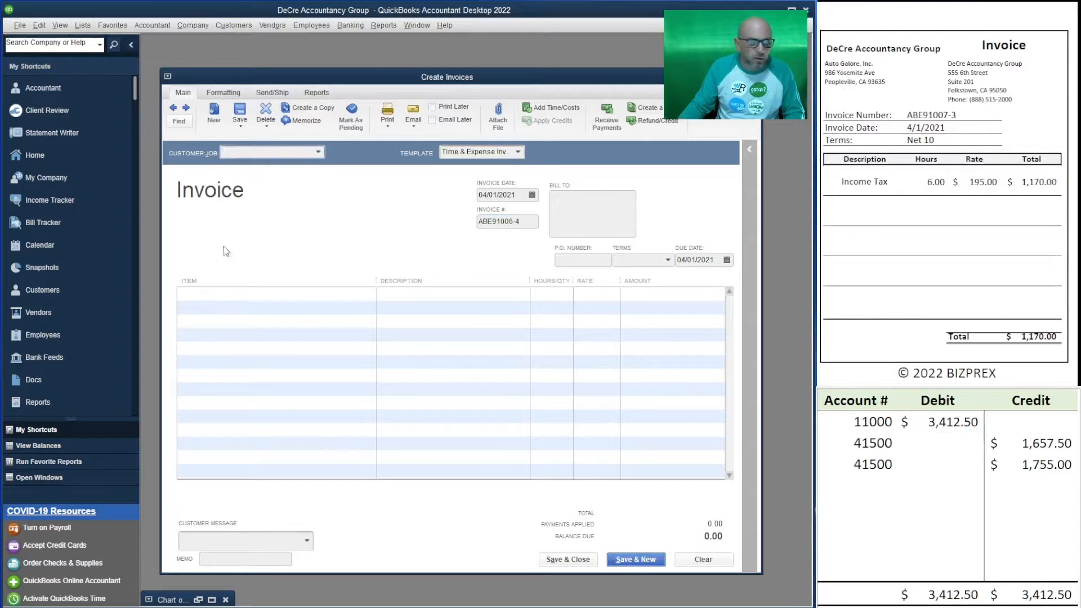
type("auto g")
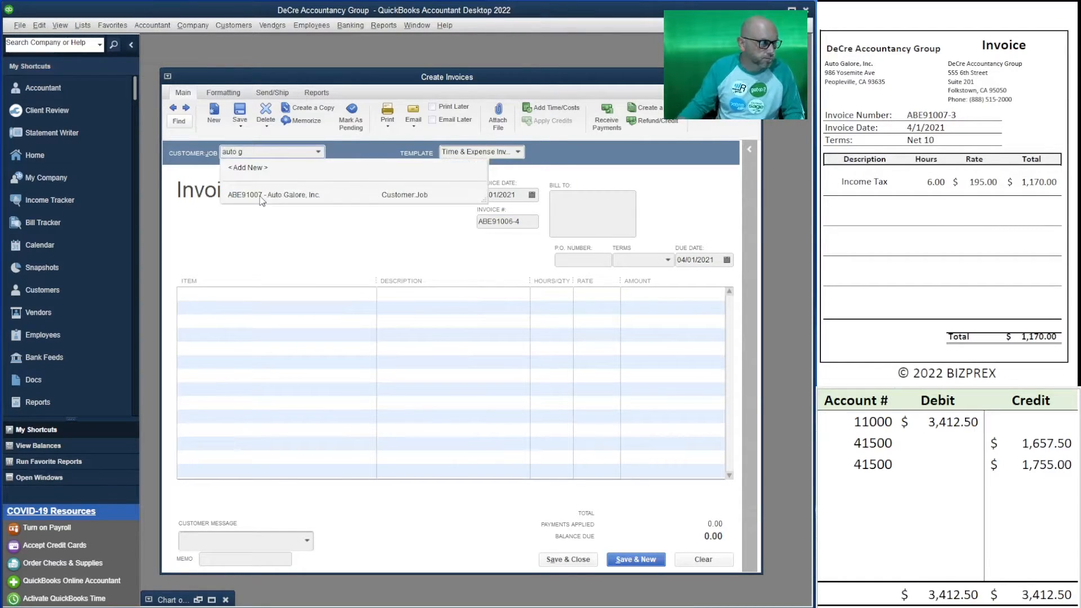
left_click(298, 208)
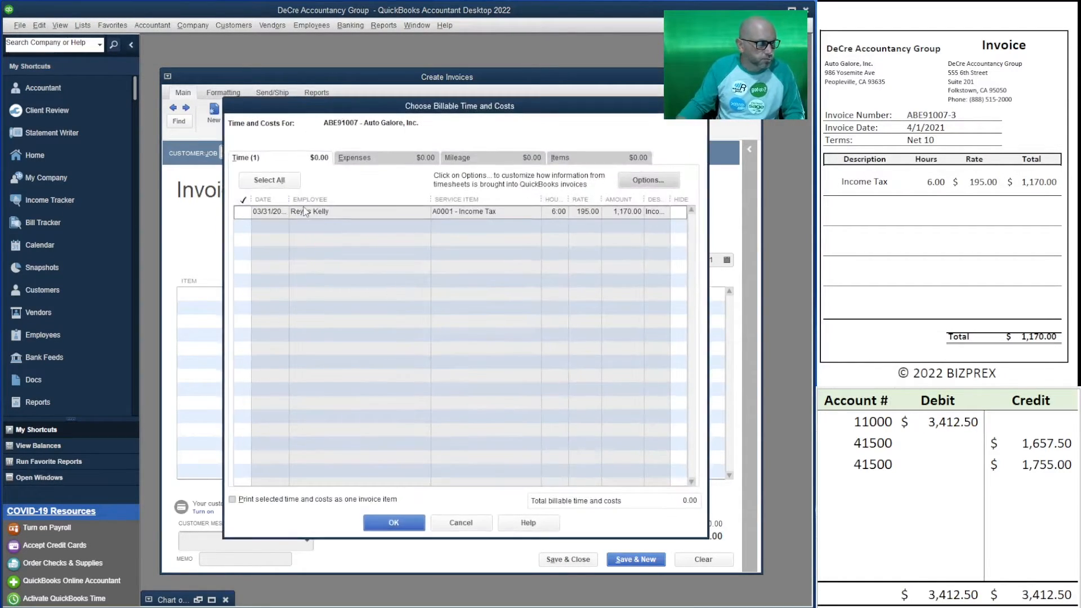
left_click(244, 213)
left_click(383, 523)
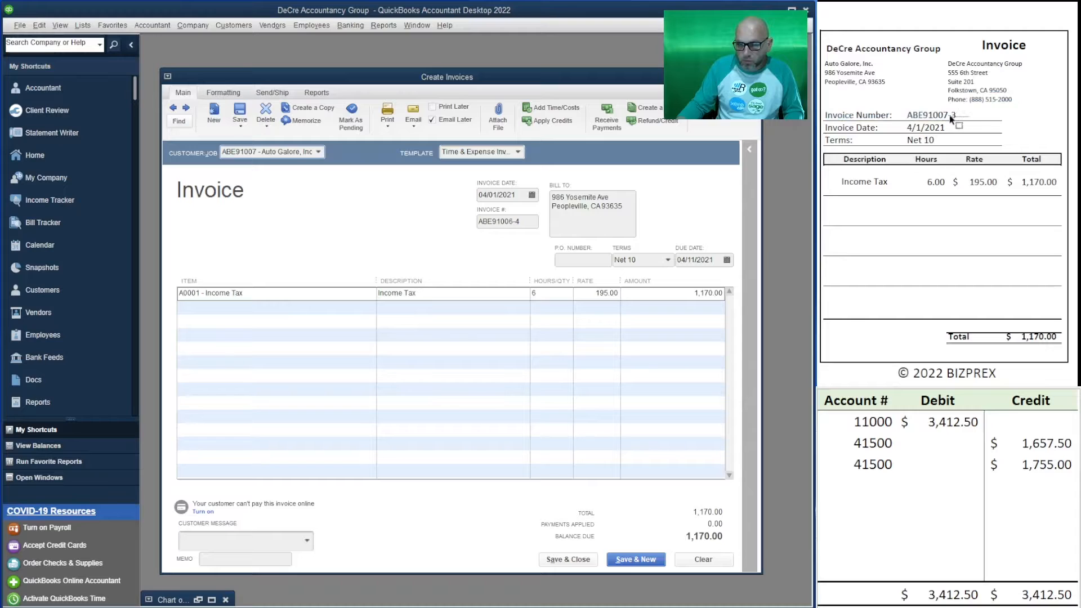
Replace the Auto Galore invoice's number with the one from its reference invoice.
left_click_drag(907, 116, 958, 116)
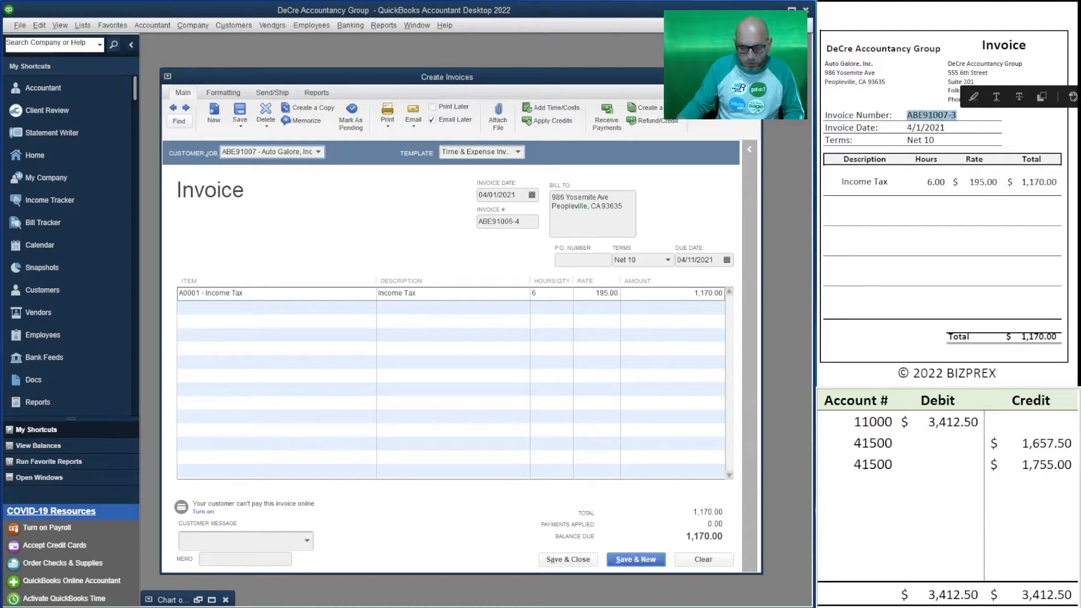
left_click_drag(524, 223, 398, 218)
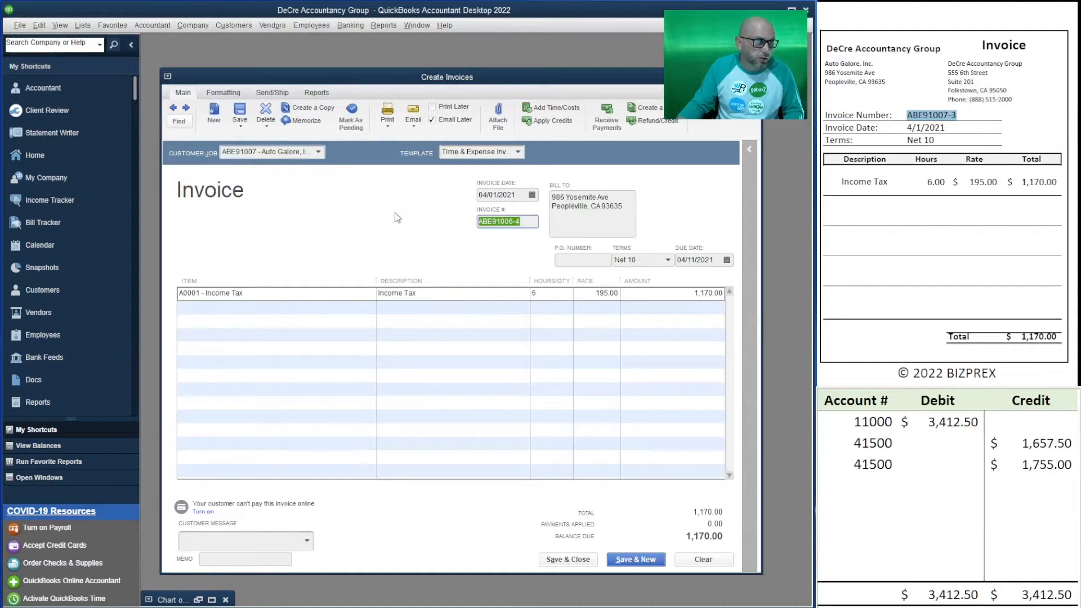
key("ctrl+v")
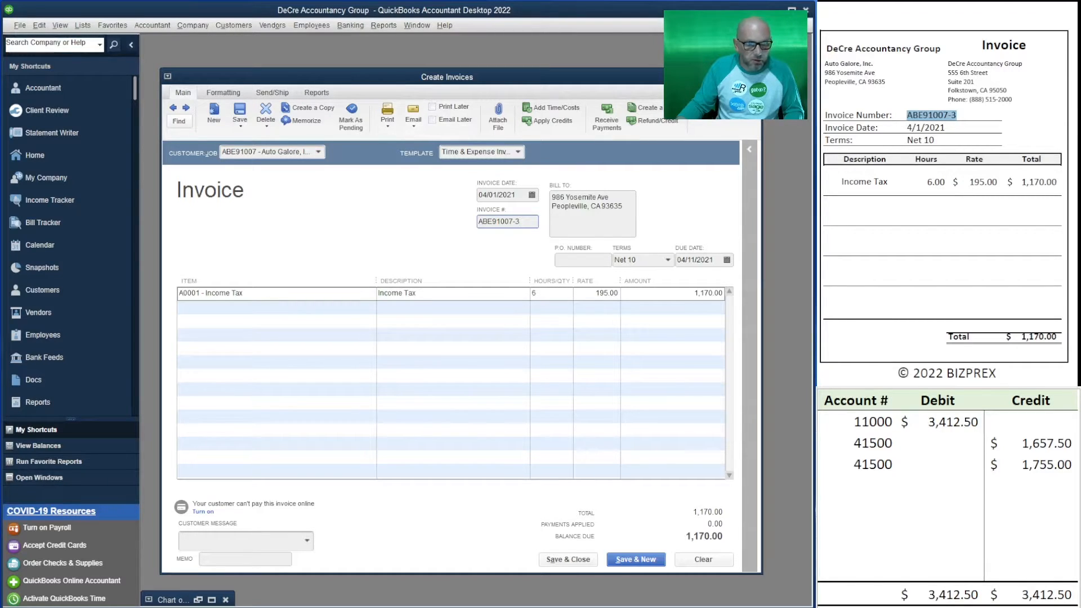
Set the worksheet's debit for account 11000 to 1170.
left_click(948, 421)
type("1170")
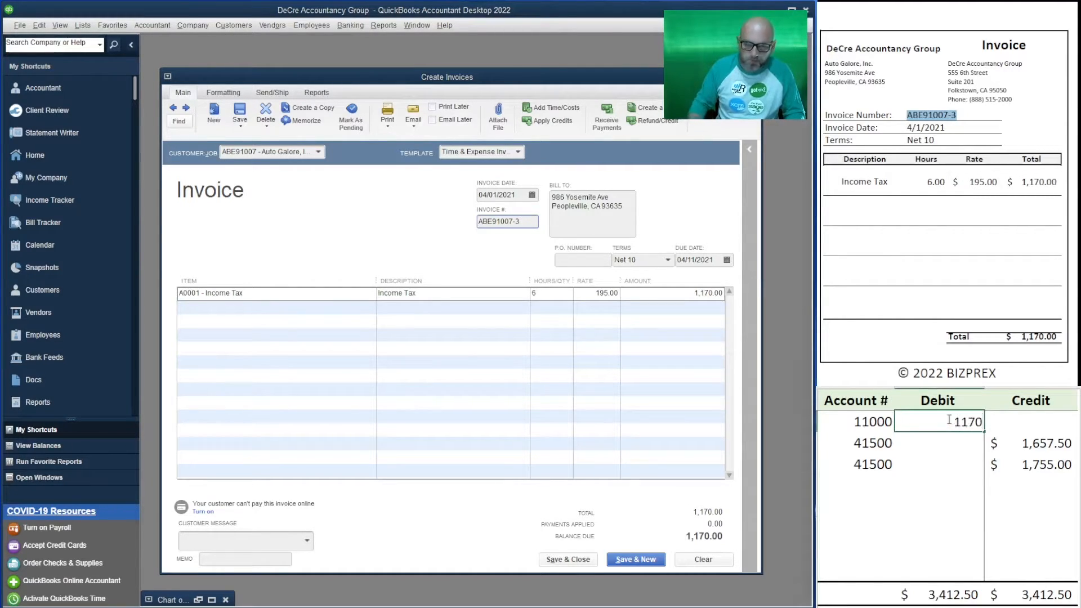
key("Return")
Clear the second 41500 account line and its 1,755.00 credit from the worksheet.
key("Left")
key("Down")
key("Delete")
key("Right")
key("Right")
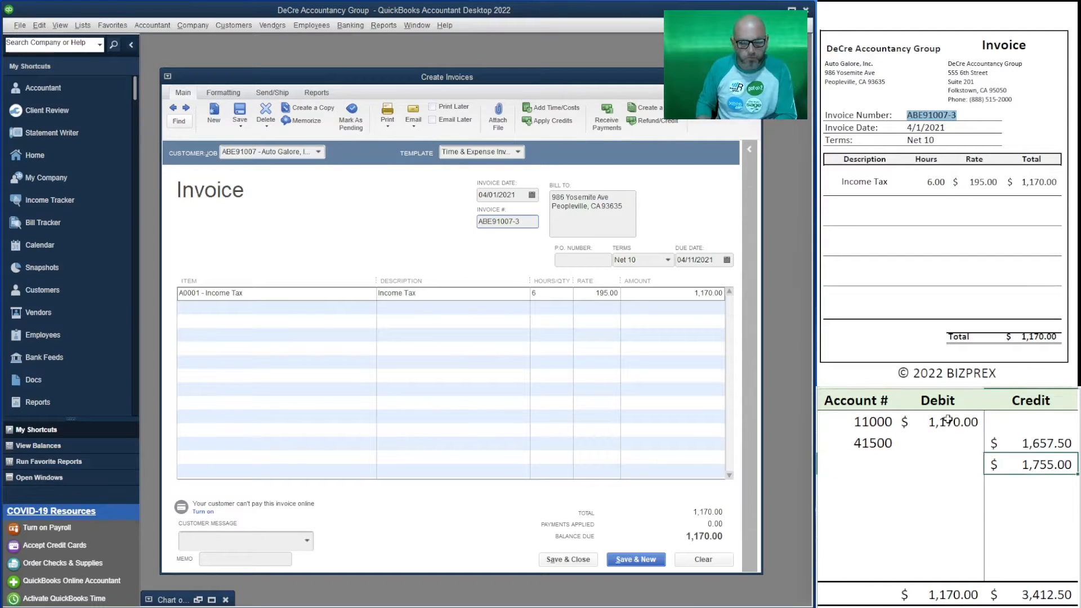
key("Delete")
Set the worksheet's credit for the remaining 41500 account line to 1170.
key("Up")
type("1170")
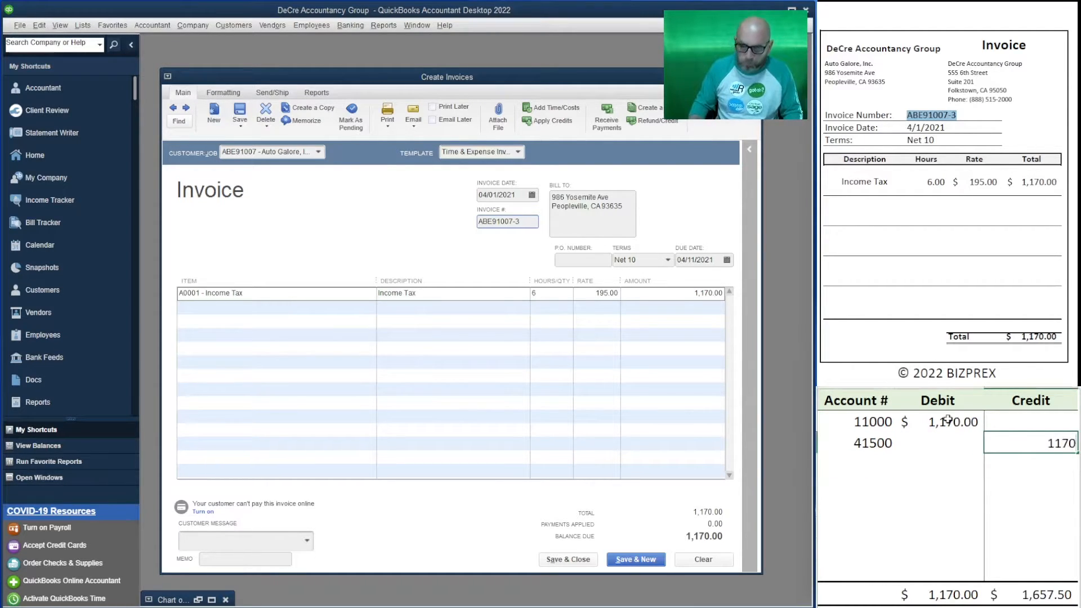
key("Return")
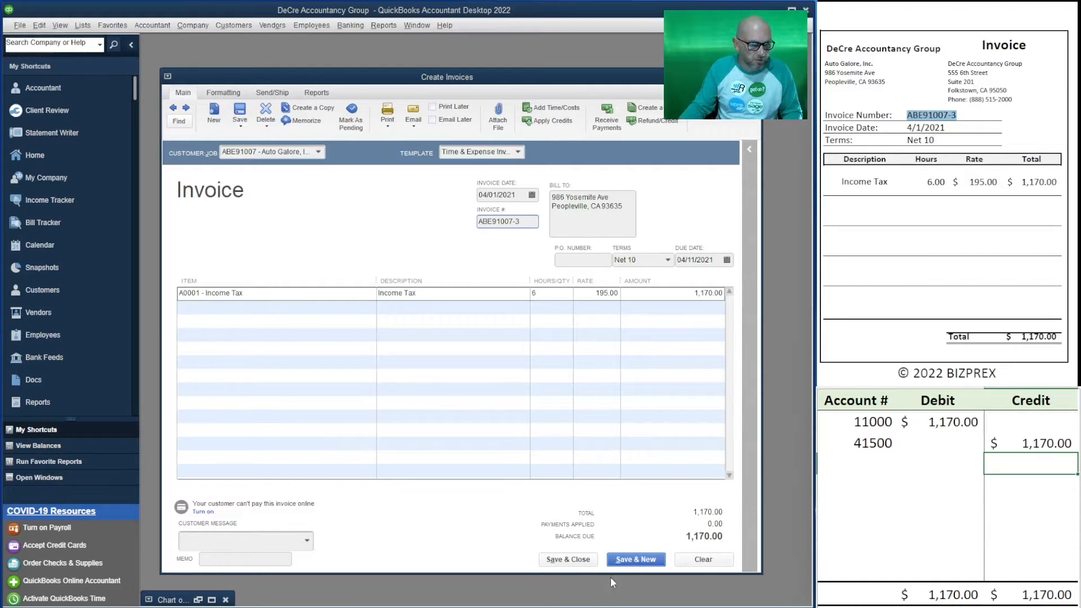
Save the Auto Galore invoice and start one for Glamour Cosmetics with all its billable time entries and Email Later turned off.
left_click(635, 559)
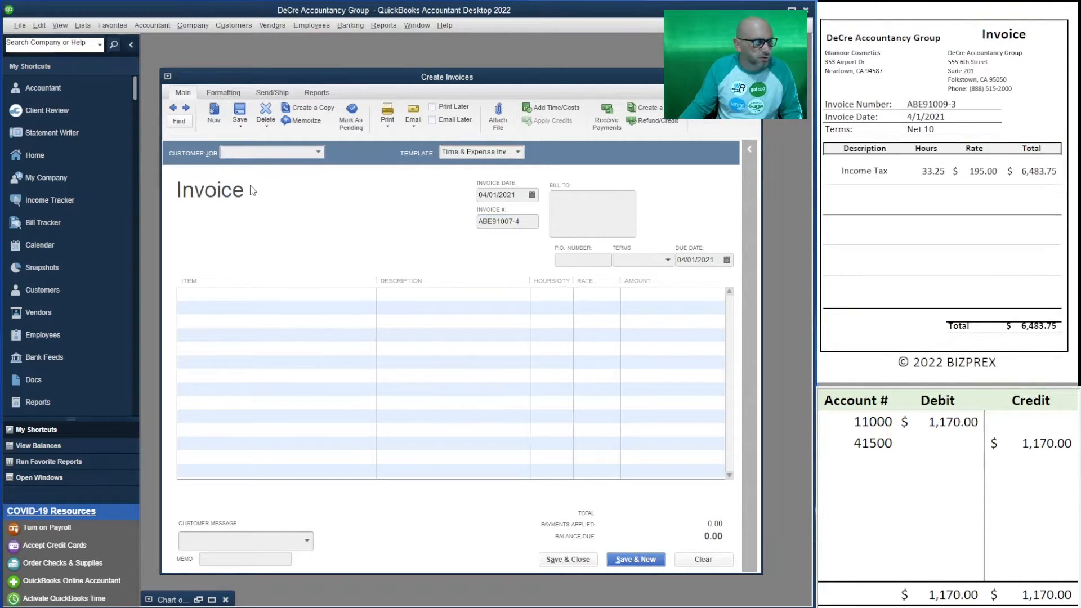
type("gla")
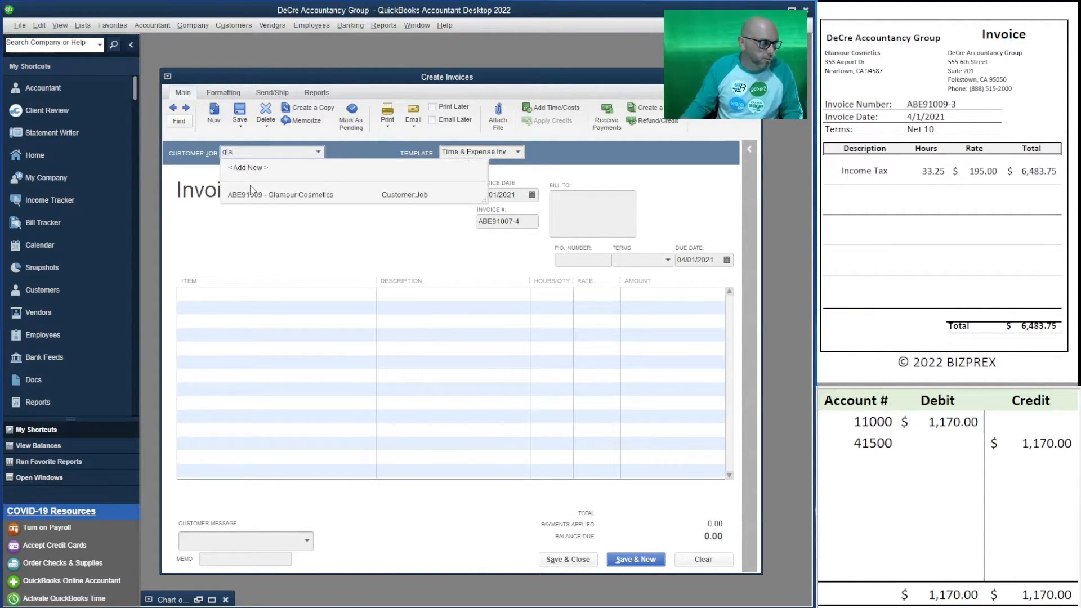
left_click(251, 194)
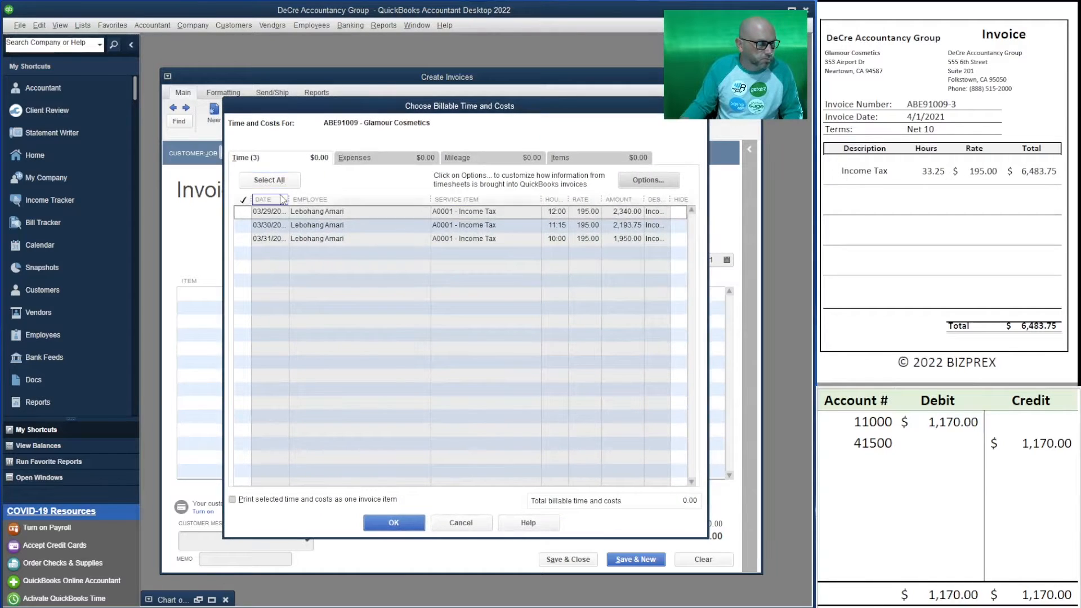
left_click(269, 180)
left_click(394, 522)
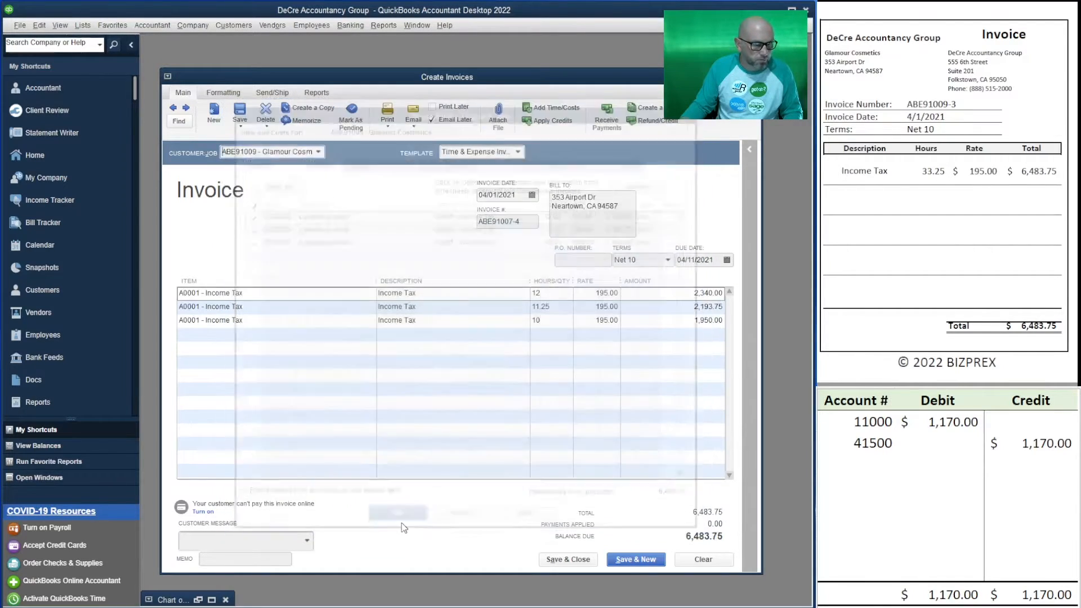
left_click(432, 119)
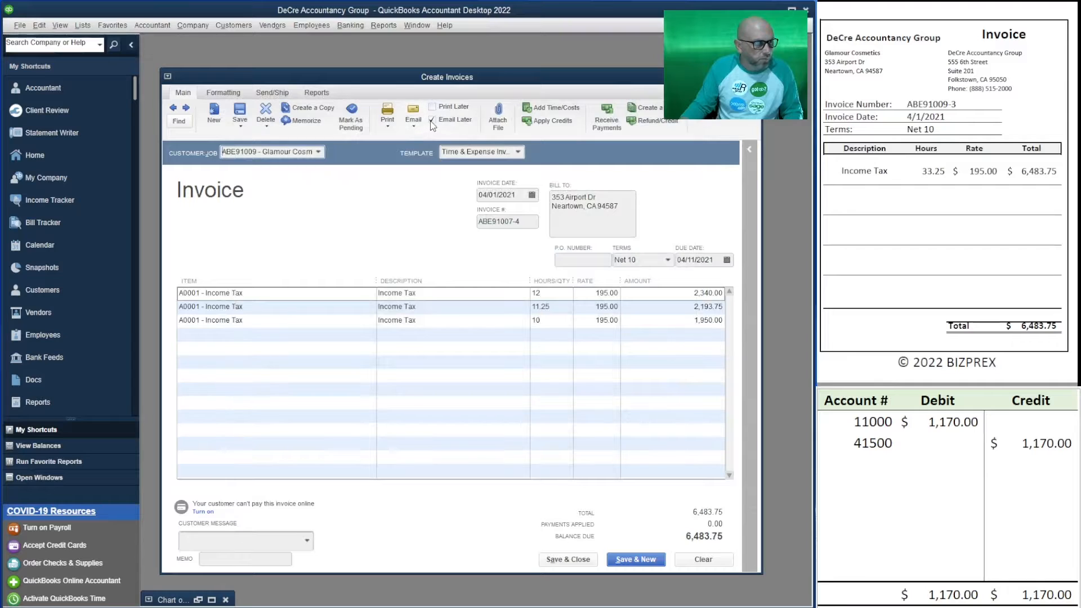
Set the worksheet's debit for account 11000 to the Glamour Cosmetics invoice total, 6,483.75.
left_click(945, 421)
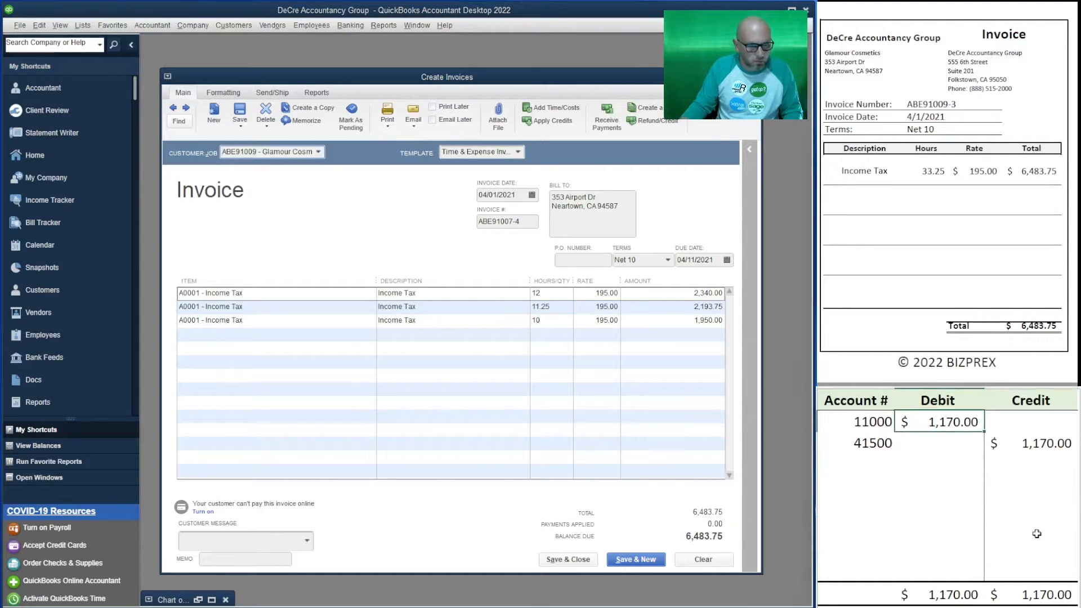
type("6,4")
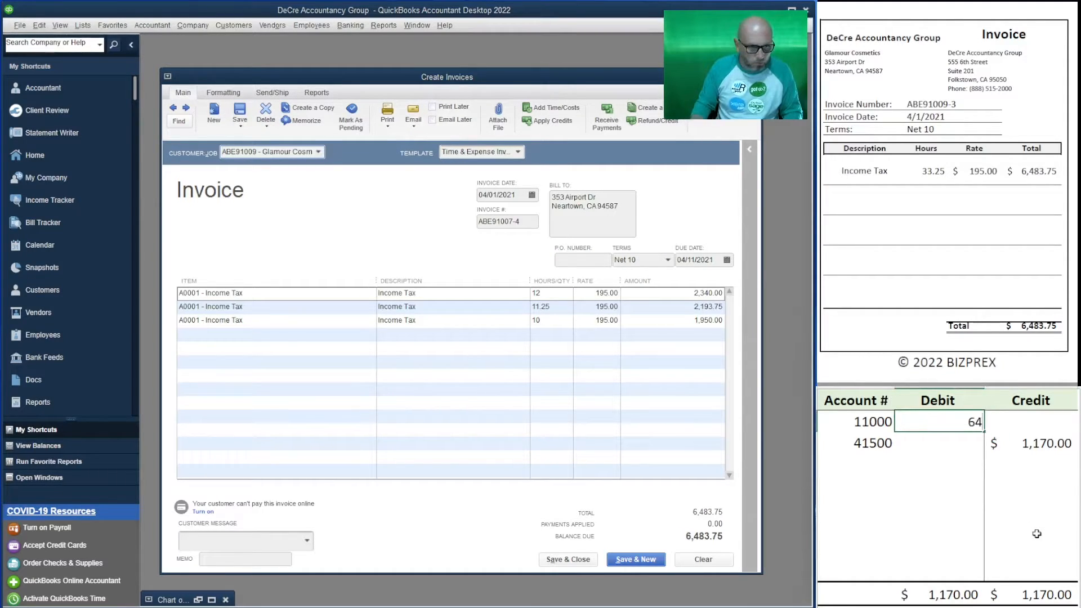
type("83.")
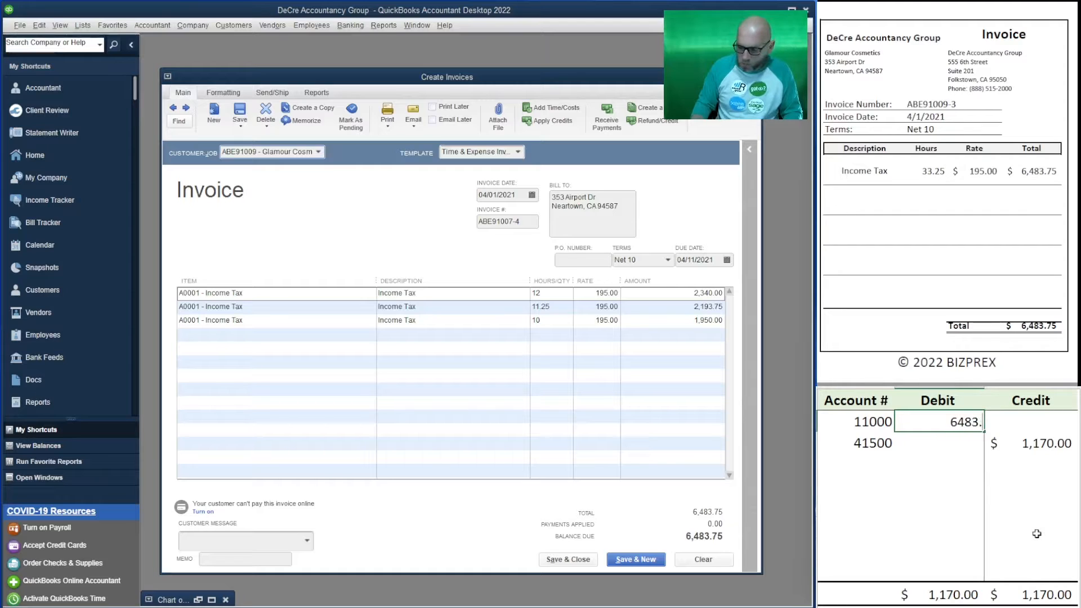
Set the journal entry's debit and credit amounts to 6,483.75 each to match the Glamour Cosmetics invoice.
type("75")
key("Return")
key("Right")
type("6")
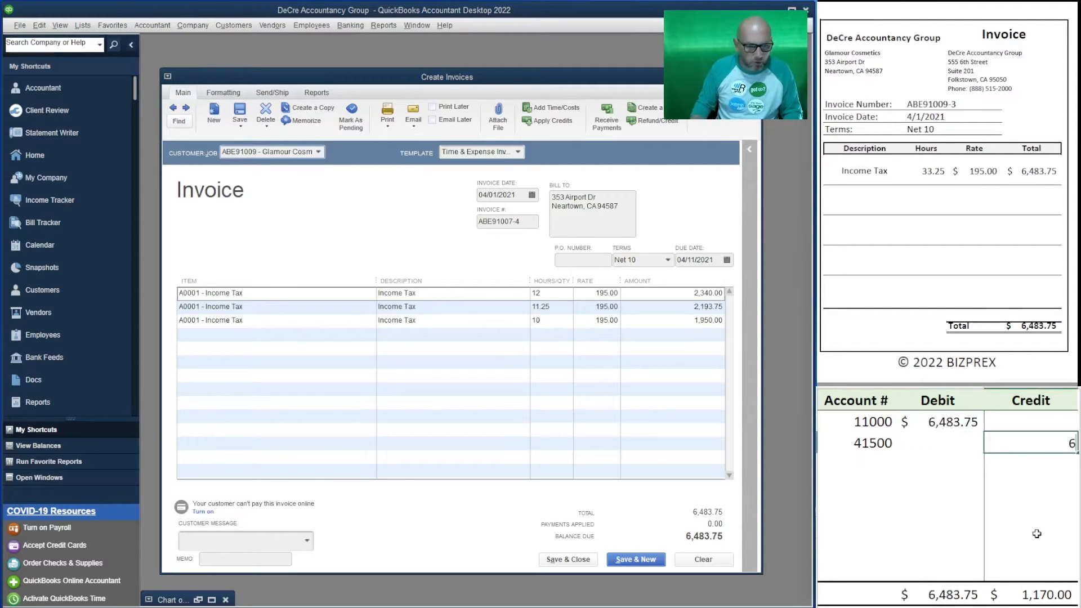
type("483.75")
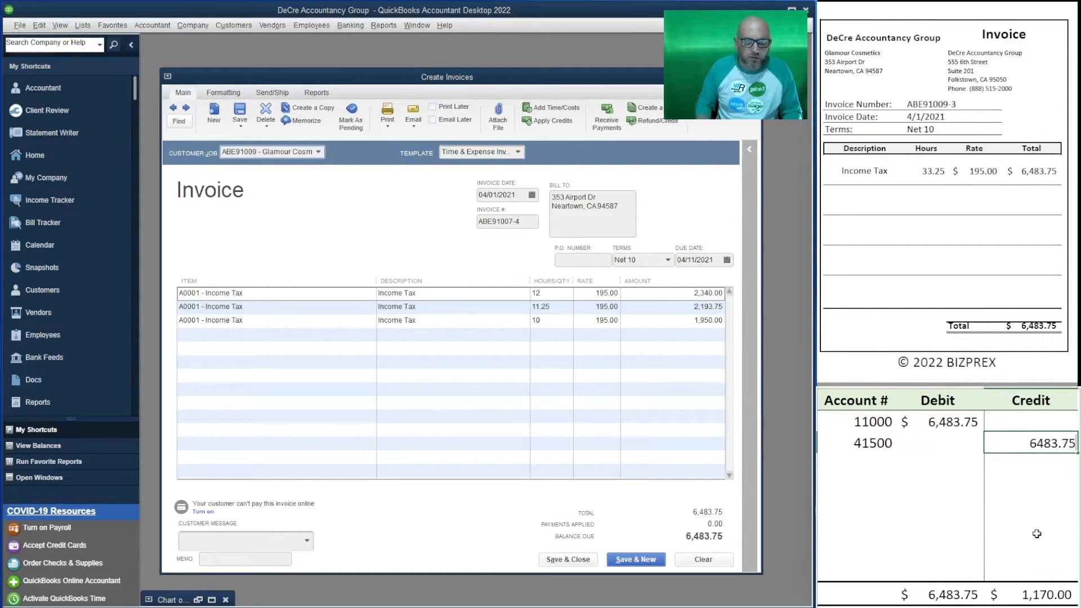
key("Return")
key("Left")
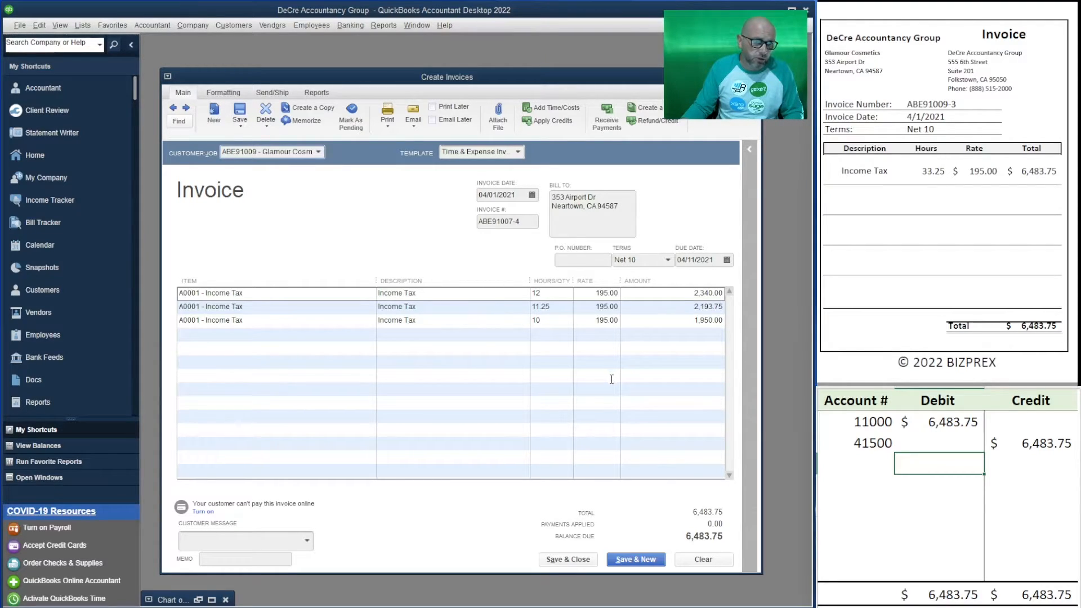
Replace the Glamour Cosmetics invoice number with the one copied from the source invoice, and save it to start a new invoice.
left_click(641, 563)
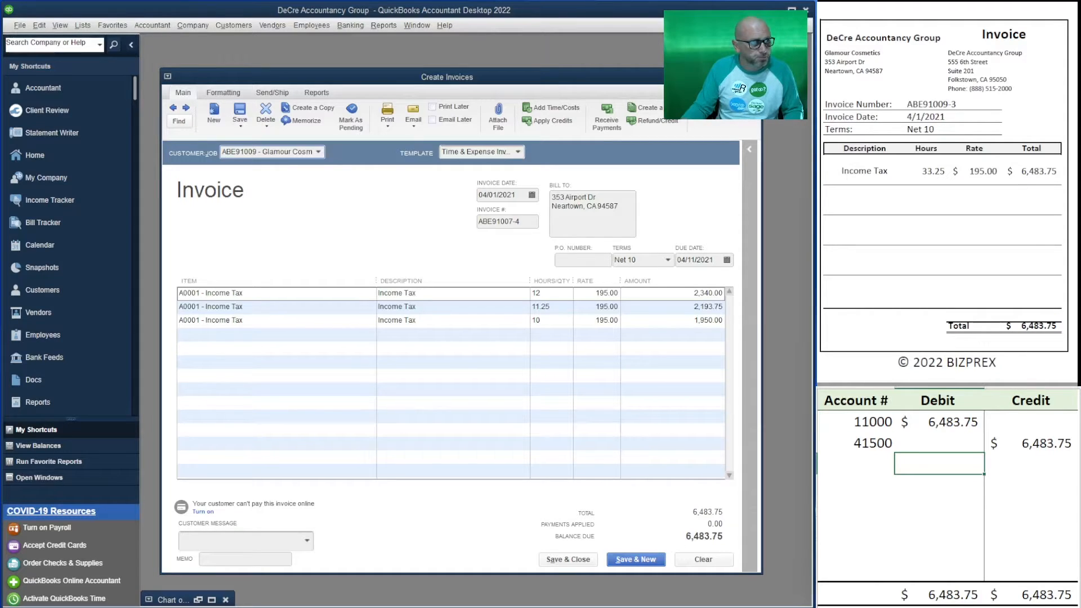
left_click_drag(957, 104, 897, 103)
key("ctrl+c")
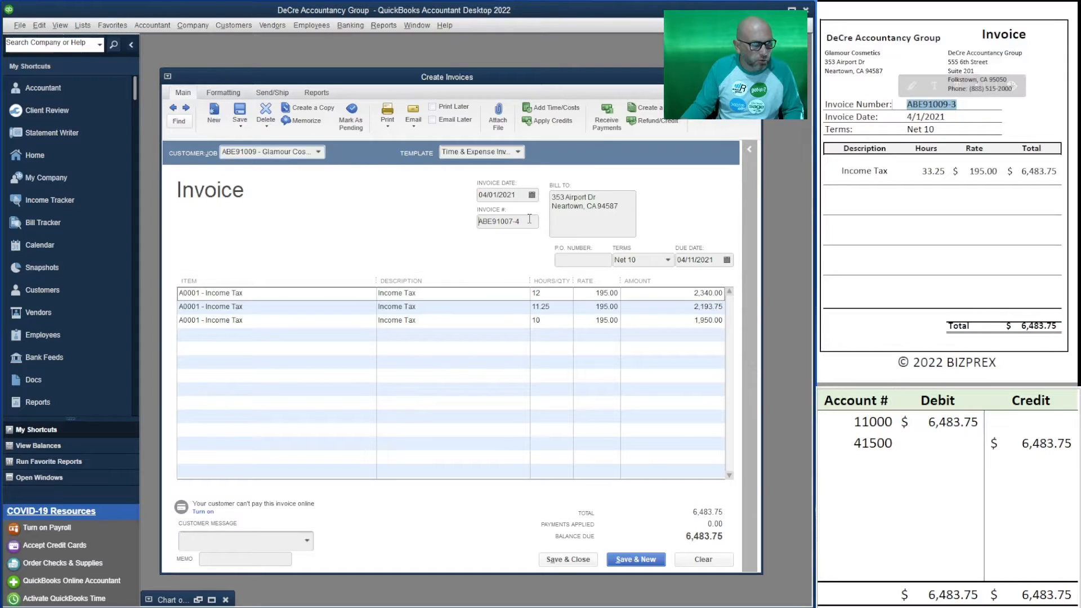
left_click(501, 221)
key("ctrl+v")
left_click(631, 560)
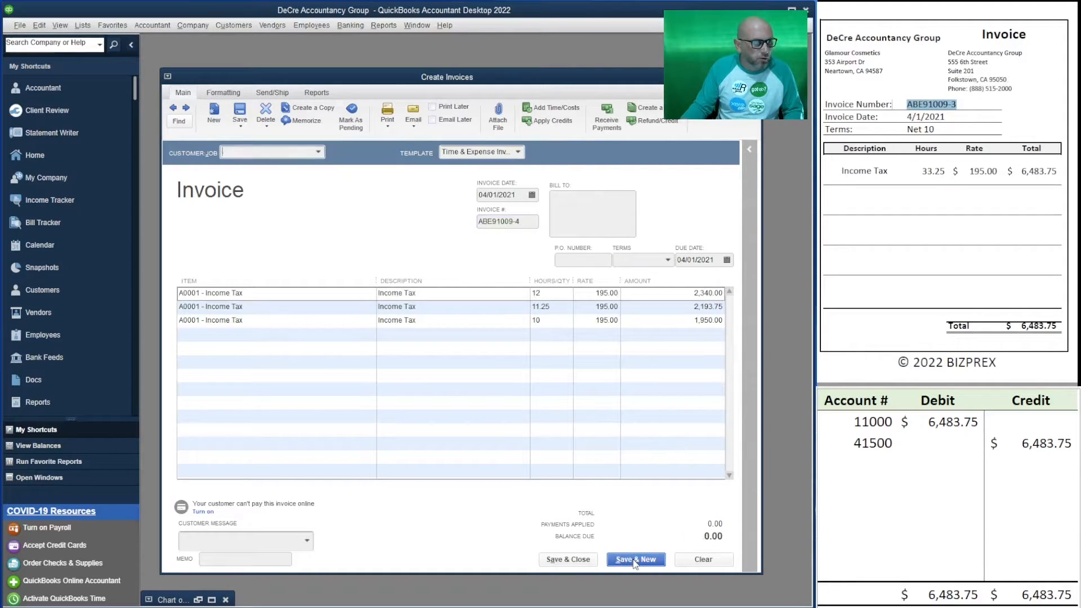
Bring up the next source invoice and choose Small Town Childcare as the customer on the new invoice.
scroll(943, 225, "down", 5)
scroll(944, 225, "down", 3)
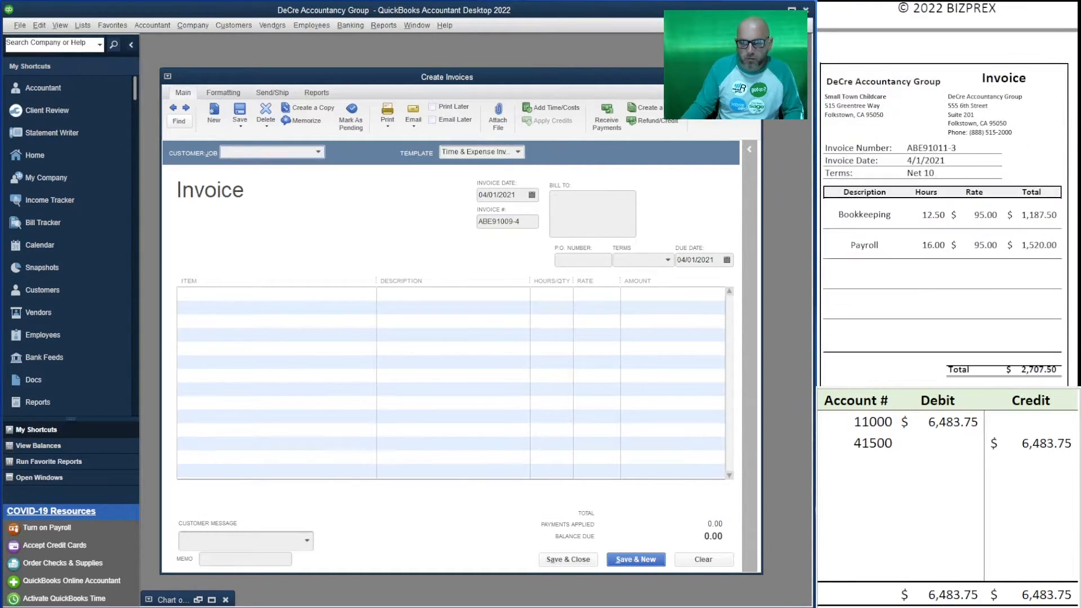
scroll(944, 225, "down", 2)
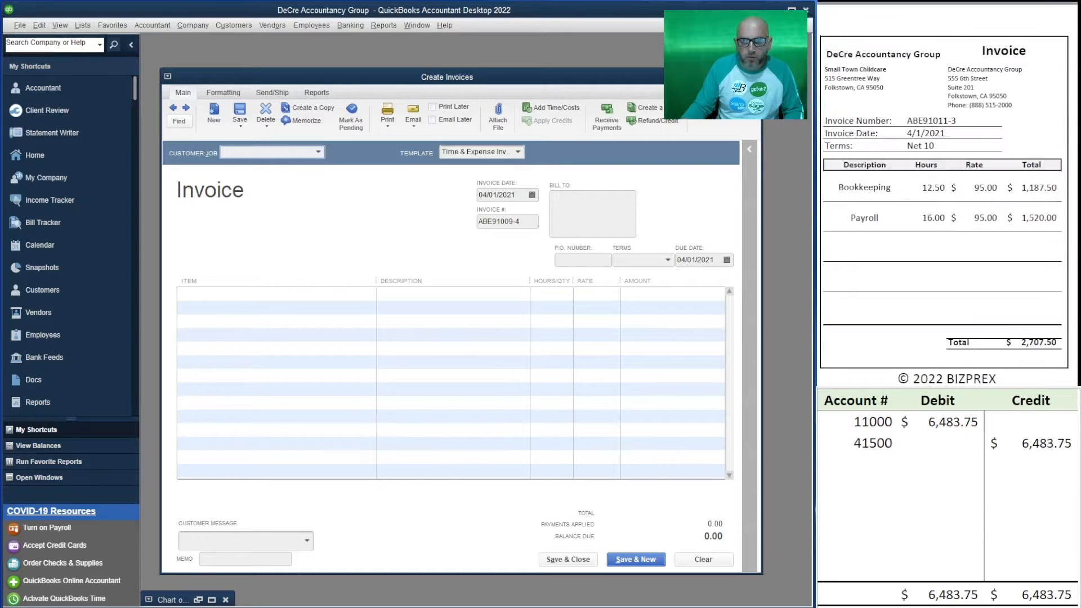
type("smal")
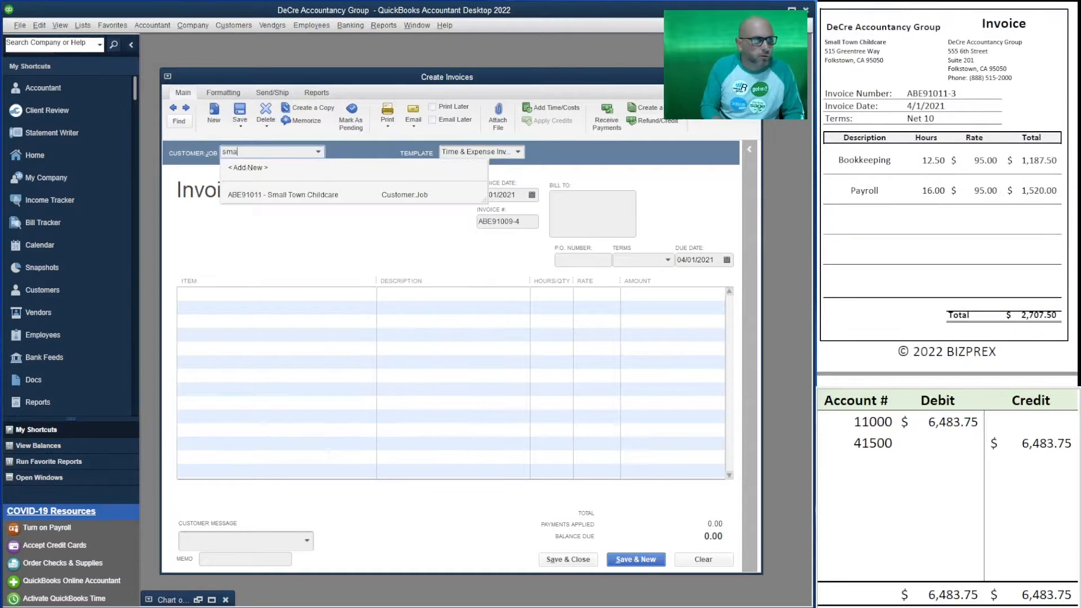
left_click(315, 195)
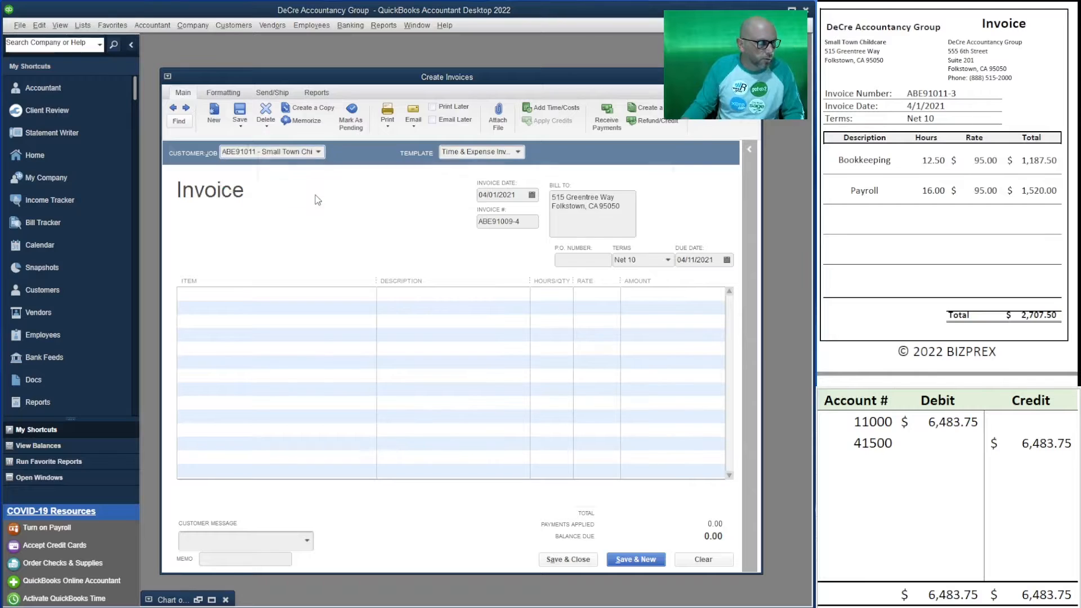
Add all of Small Town Childcare's billable time entries to the invoice and turn off Email Later.
left_click(244, 211)
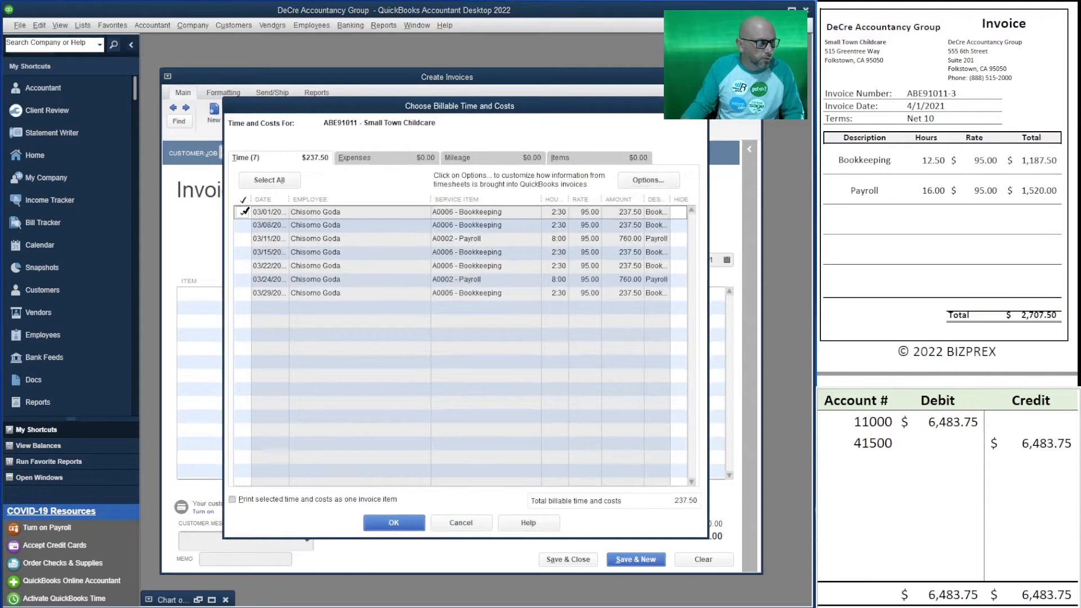
left_click(269, 180)
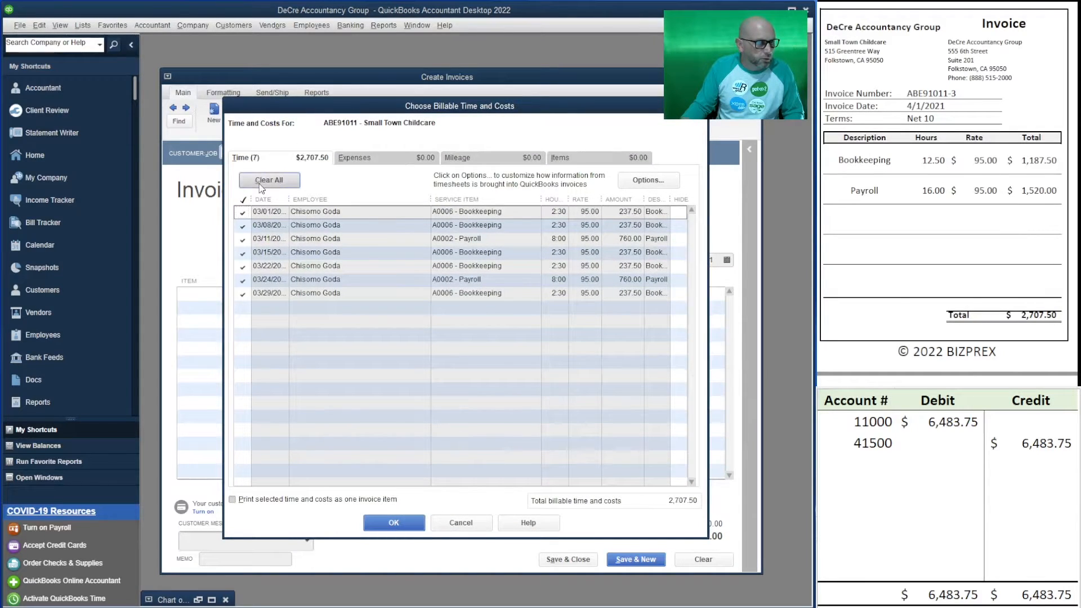
left_click(391, 524)
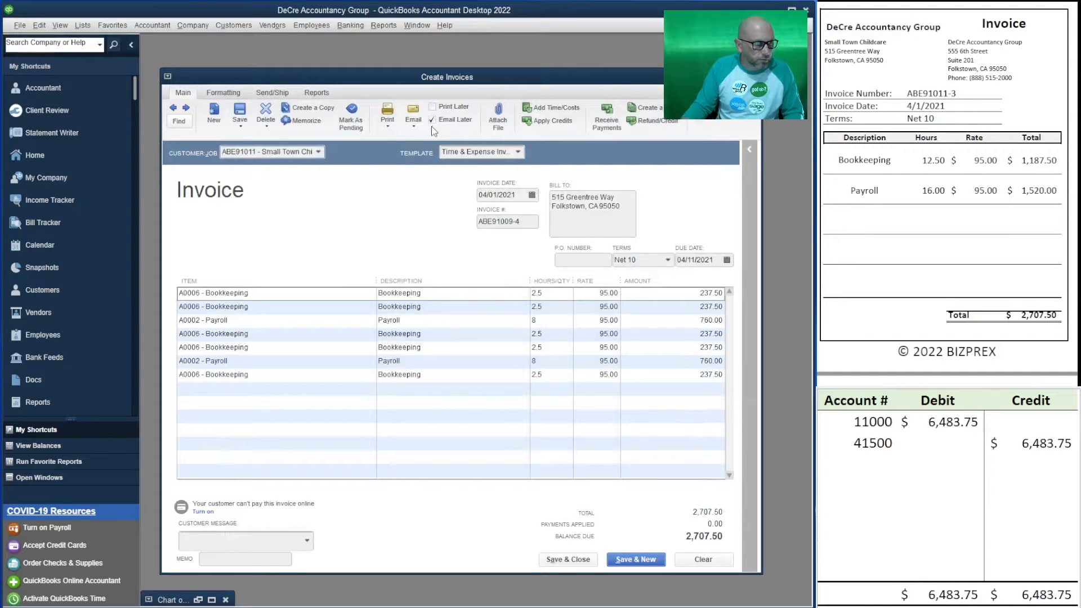
left_click(433, 120)
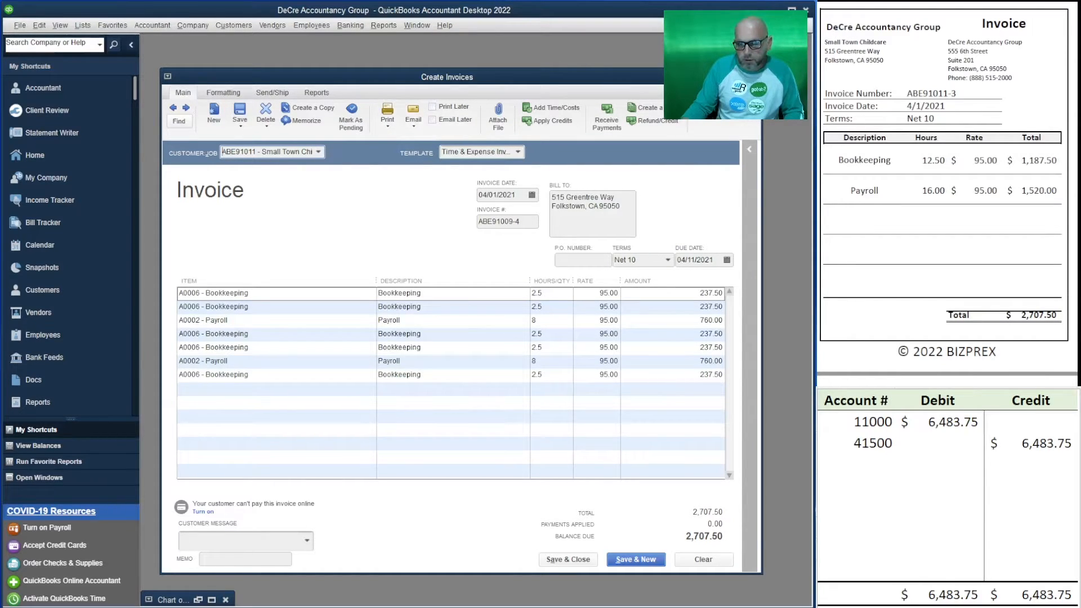
Replace the Small Town Childcare invoice number with the one copied from the source invoice.
left_click_drag(957, 93, 906, 94)
key("ctrl+c")
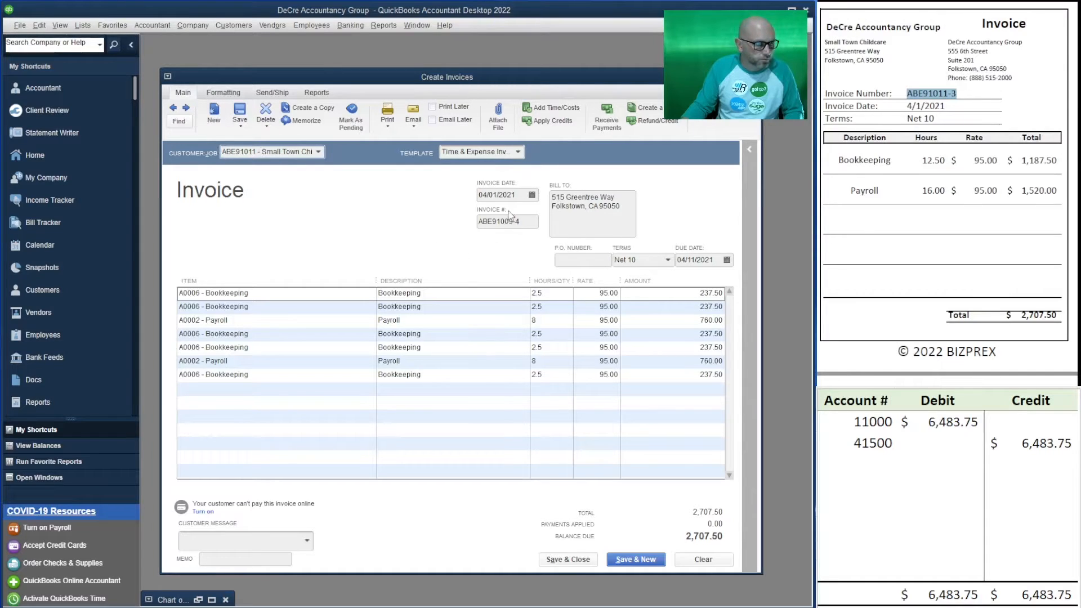
left_click(529, 223)
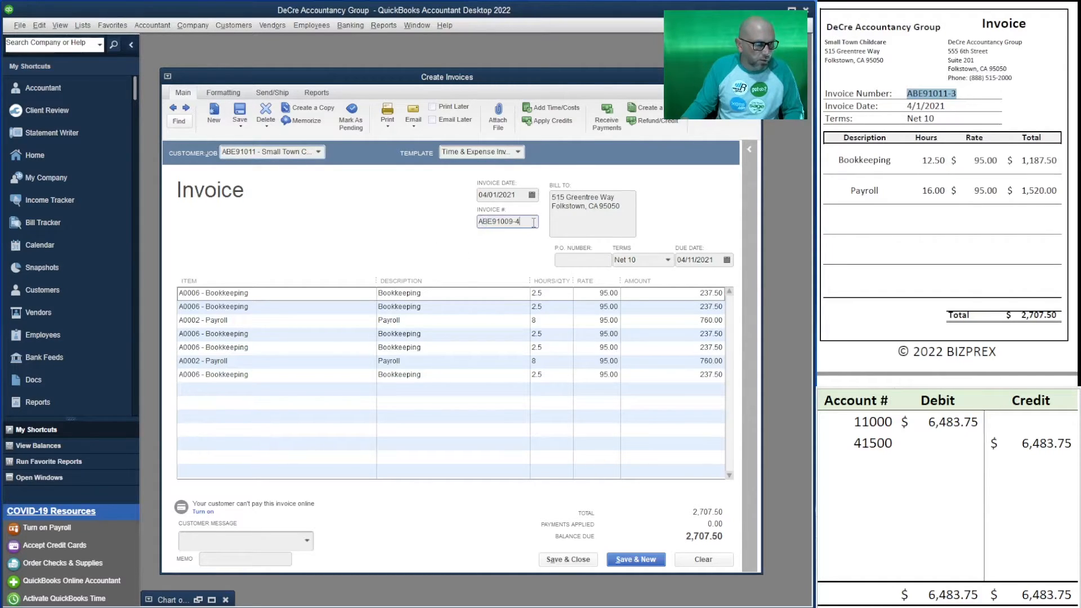
left_click_drag(534, 223, 472, 246)
key("ctrl+v")
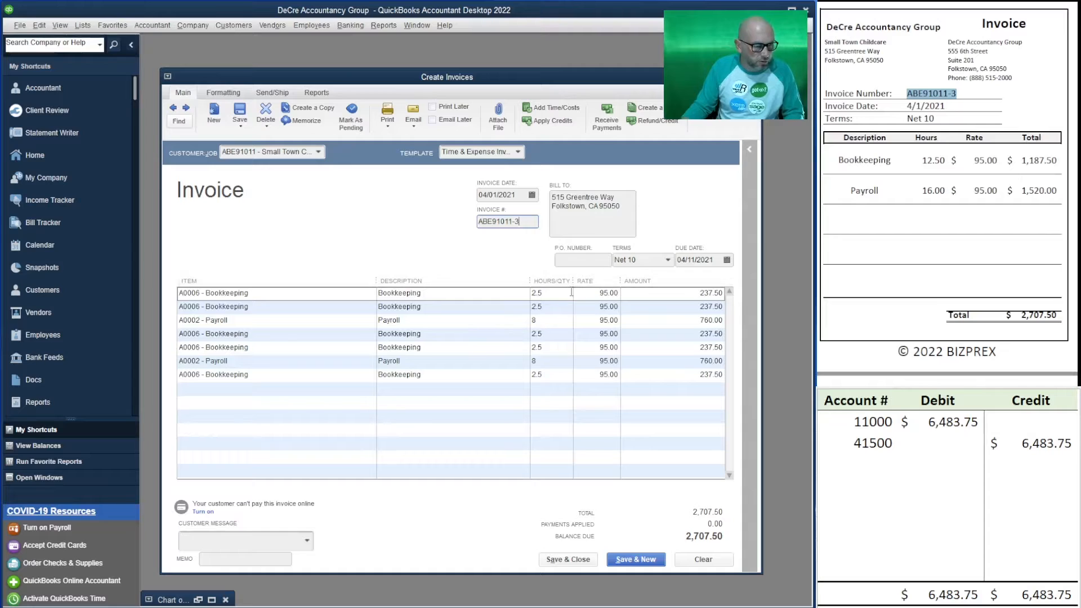
Set the journal entry's debit and credit amounts to 2,707.50 each to match the Small Town Childcare invoice.
left_click(940, 465)
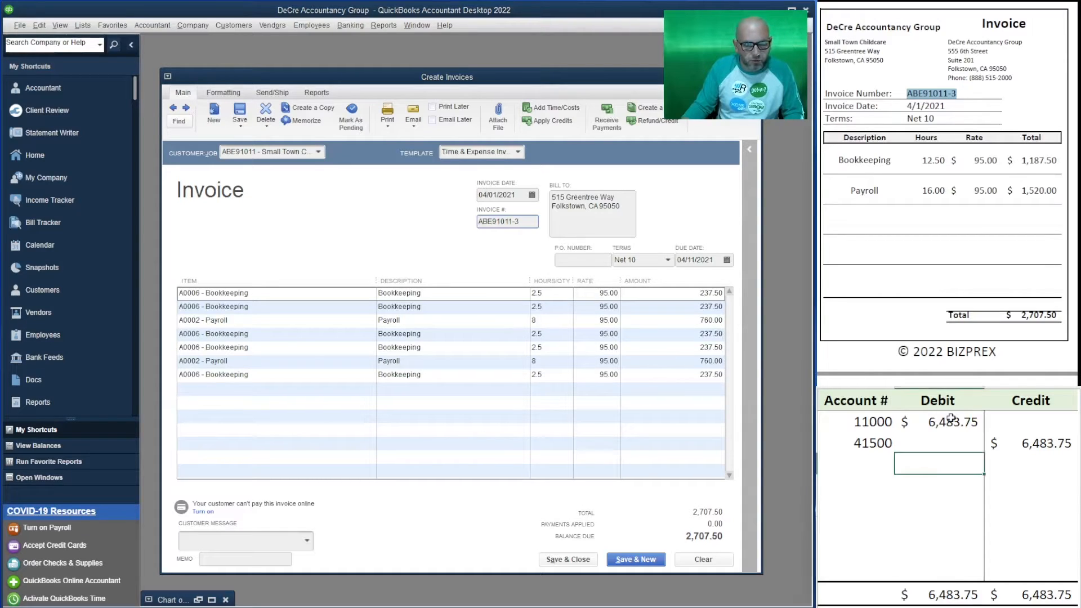
left_click(949, 426)
type("2707.50")
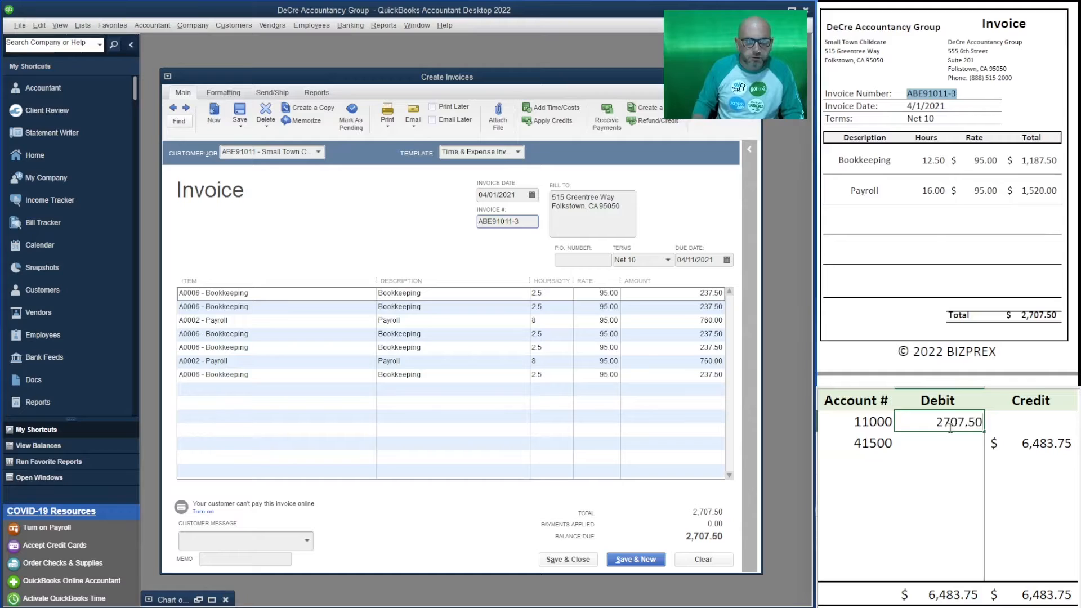
key("Return")
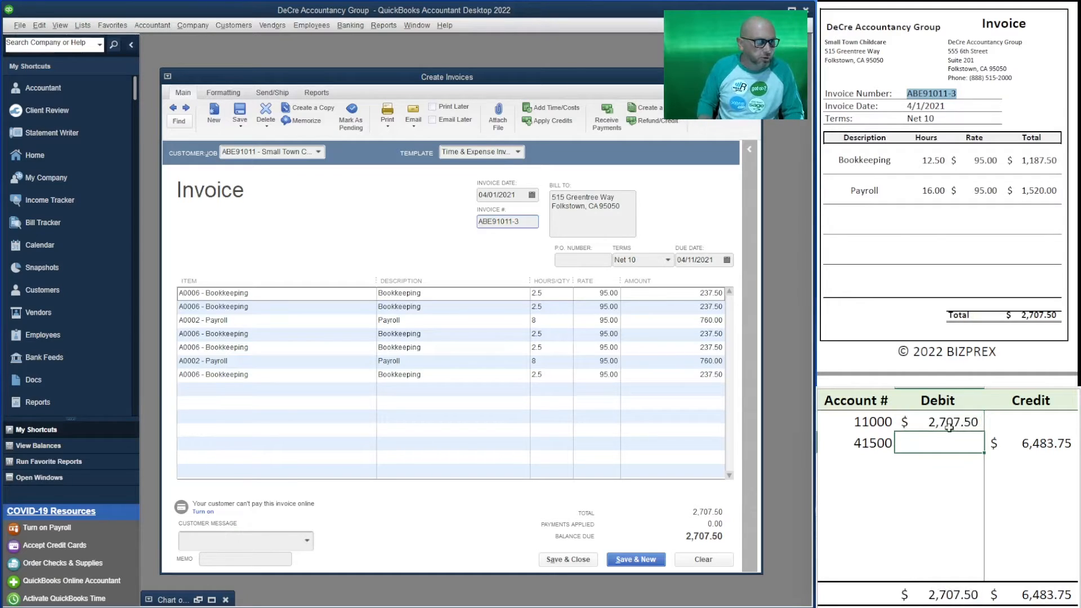
key("Right")
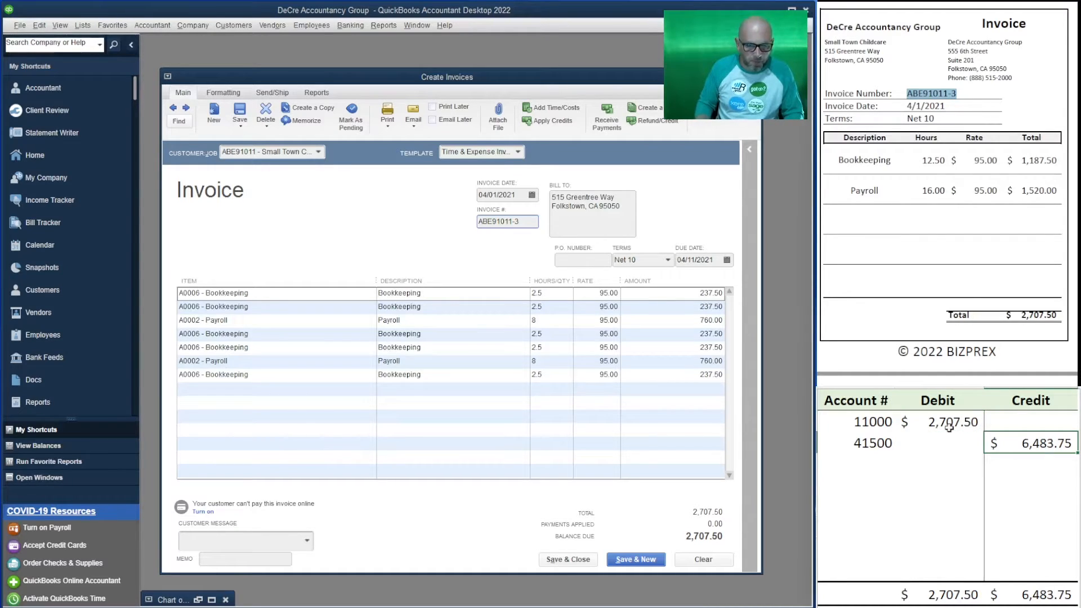
type("2707.50")
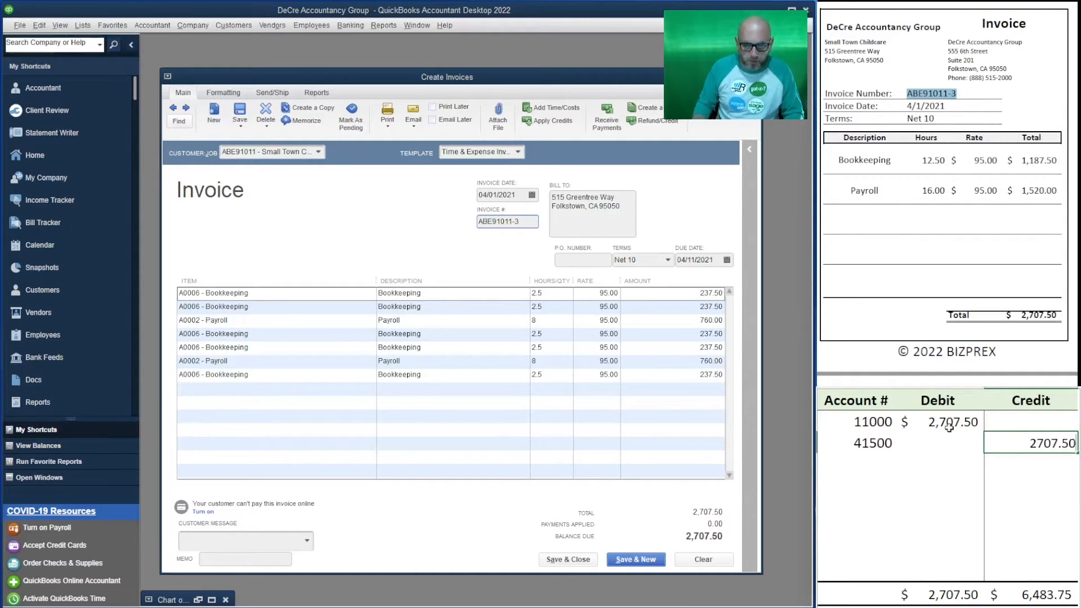
key("Return")
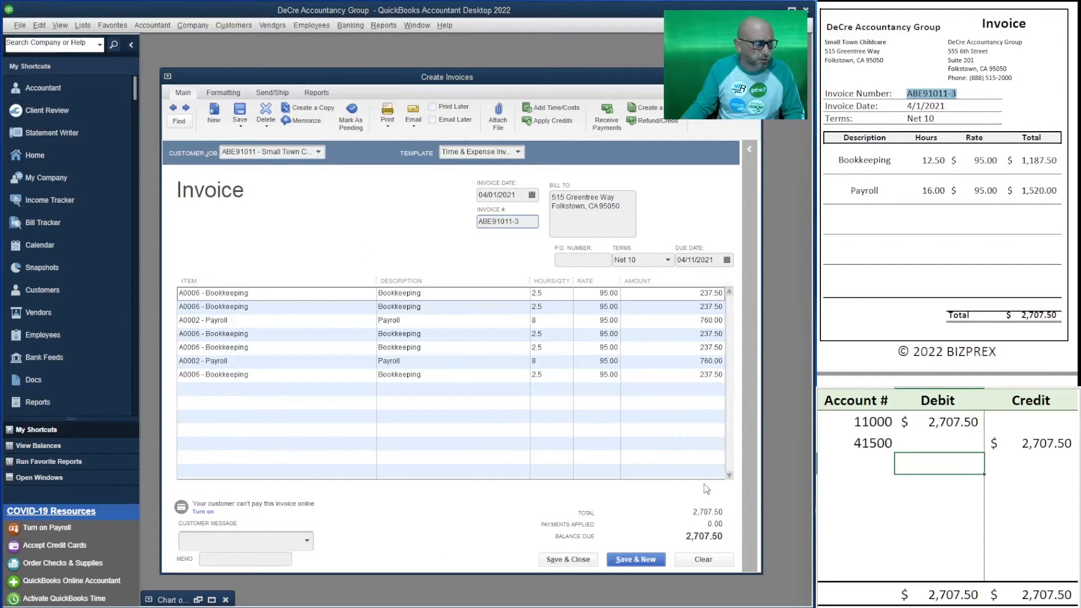
Save the Small Town Childcare invoice and bill all of Regan and Rupinder Wholesale's time entries on a new one.
left_click(645, 560)
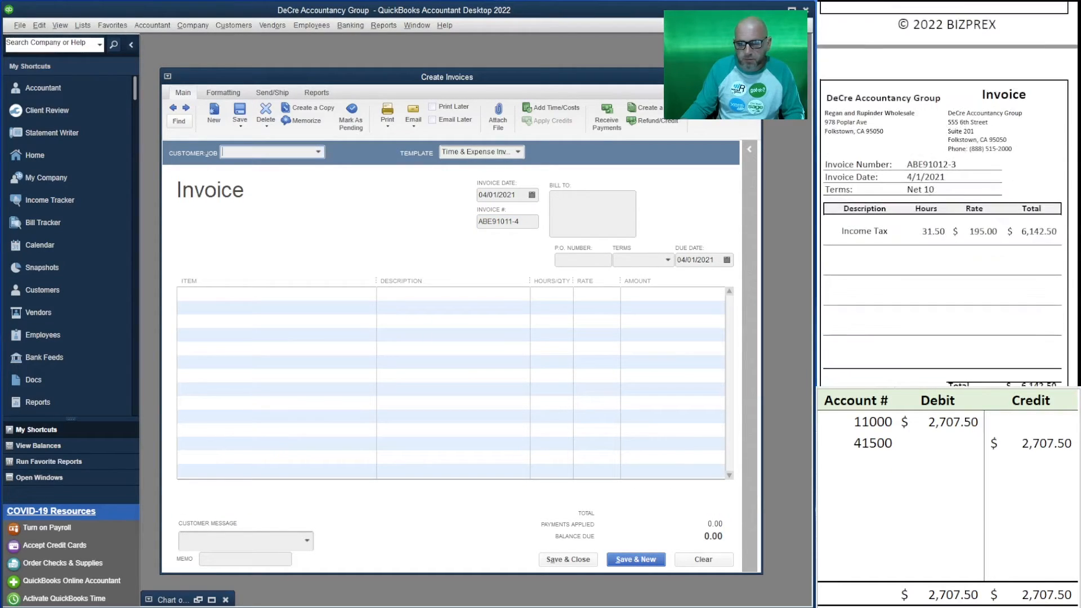
left_click(261, 151)
type("rega")
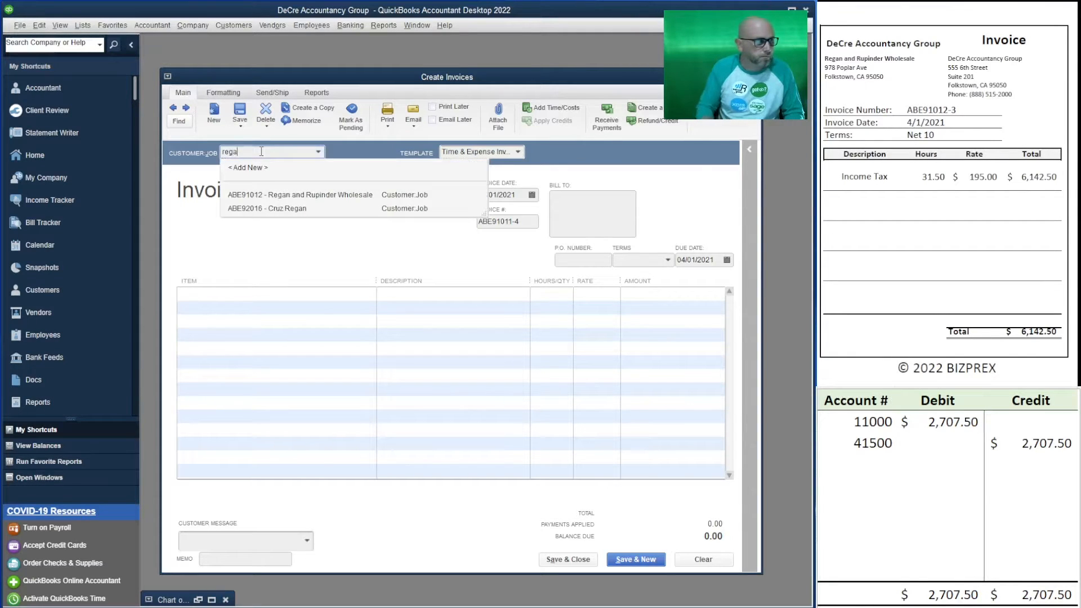
left_click(403, 195)
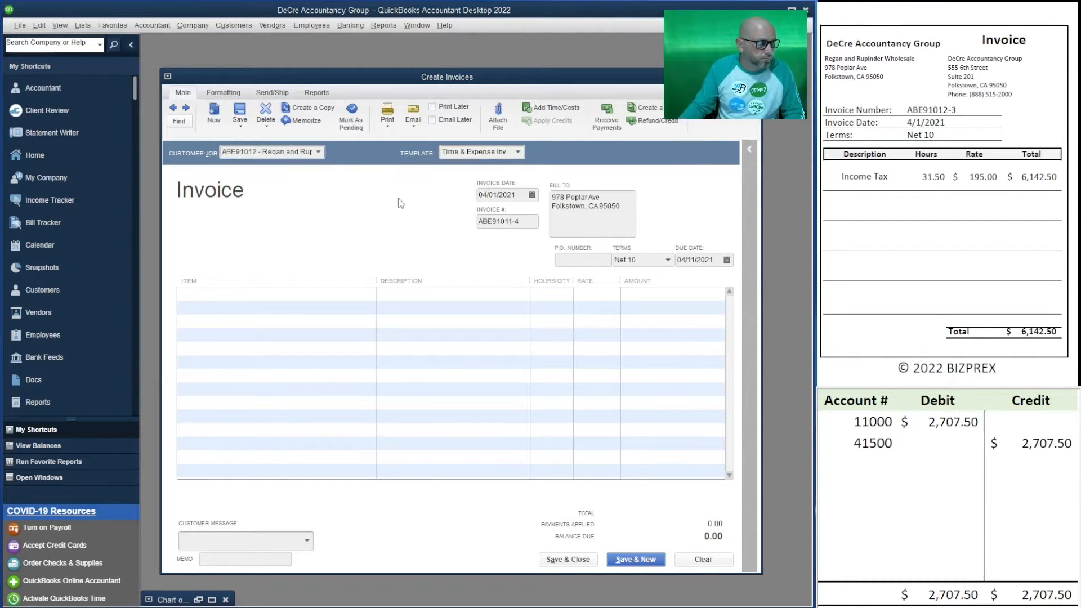
left_click(269, 180)
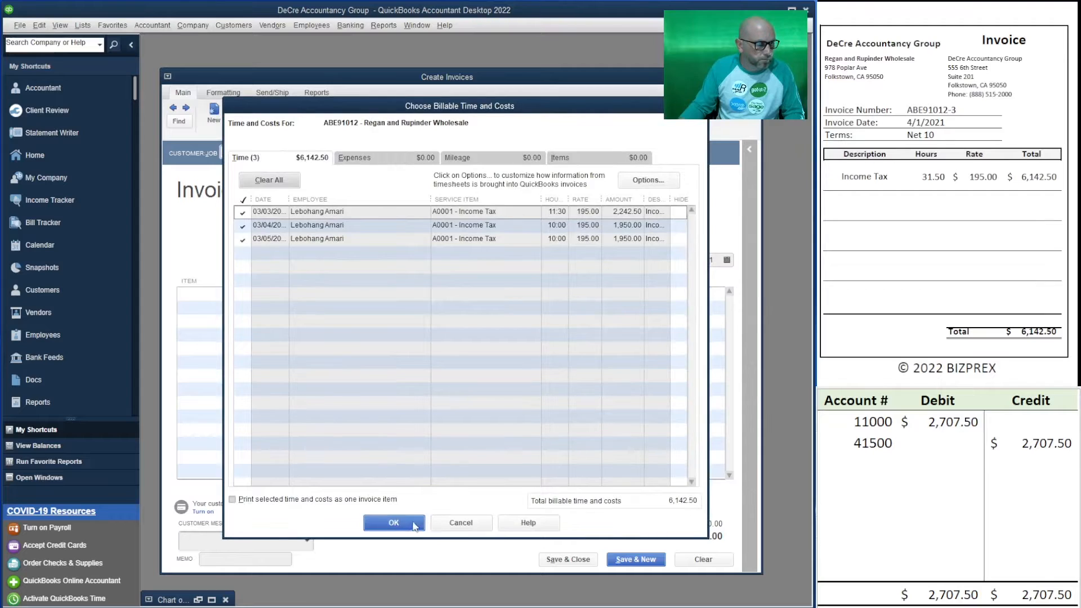
left_click(394, 522)
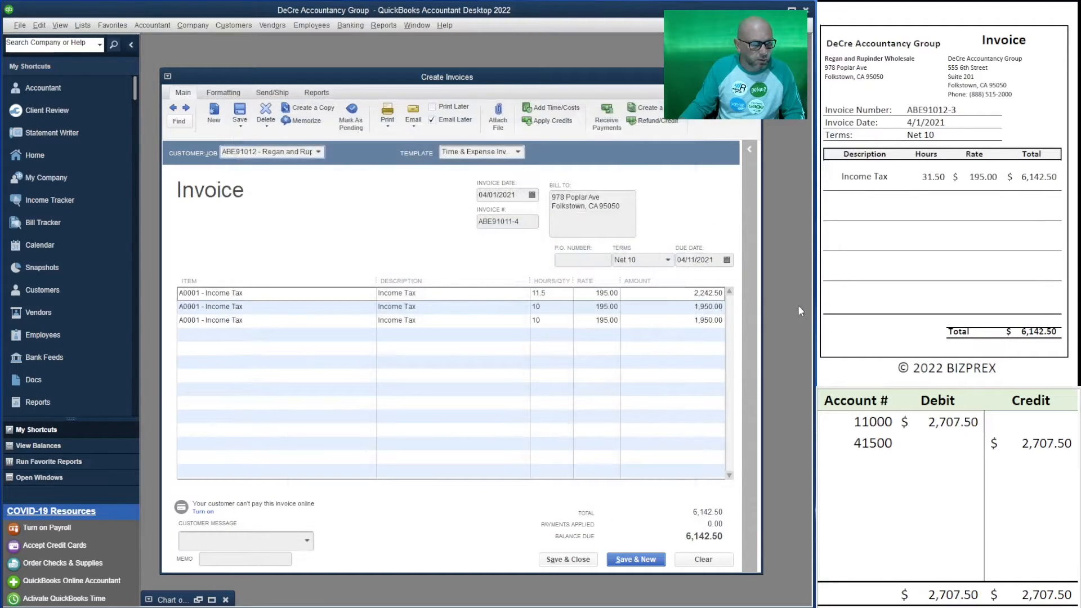
Set the journal entry's debit and credit amounts to 6,142.50 each to match the Regan and Rupinder Wholesale invoice.
left_click(951, 421)
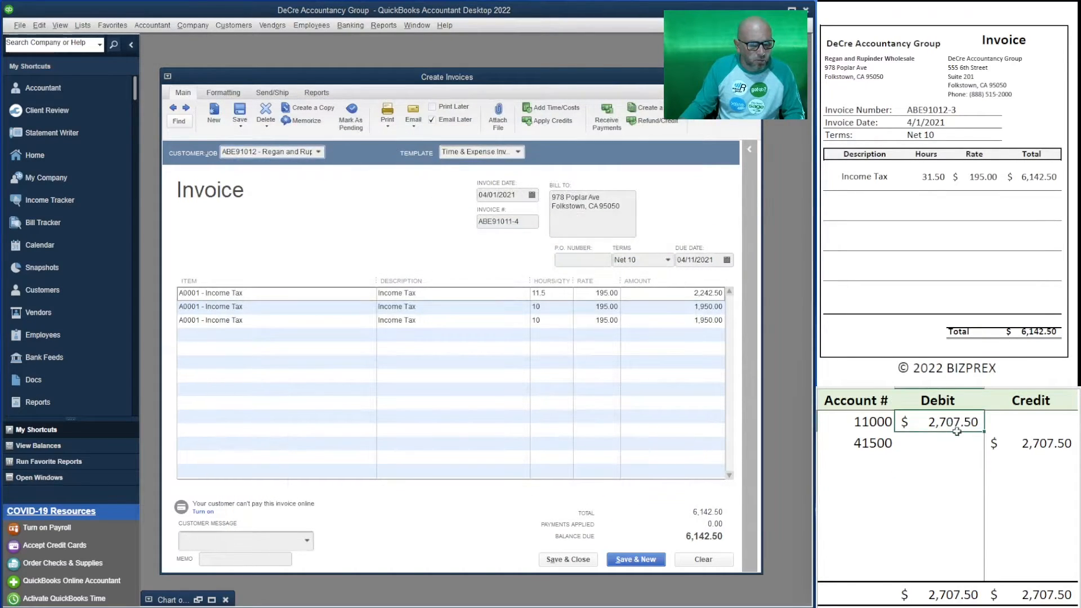
type("61425")
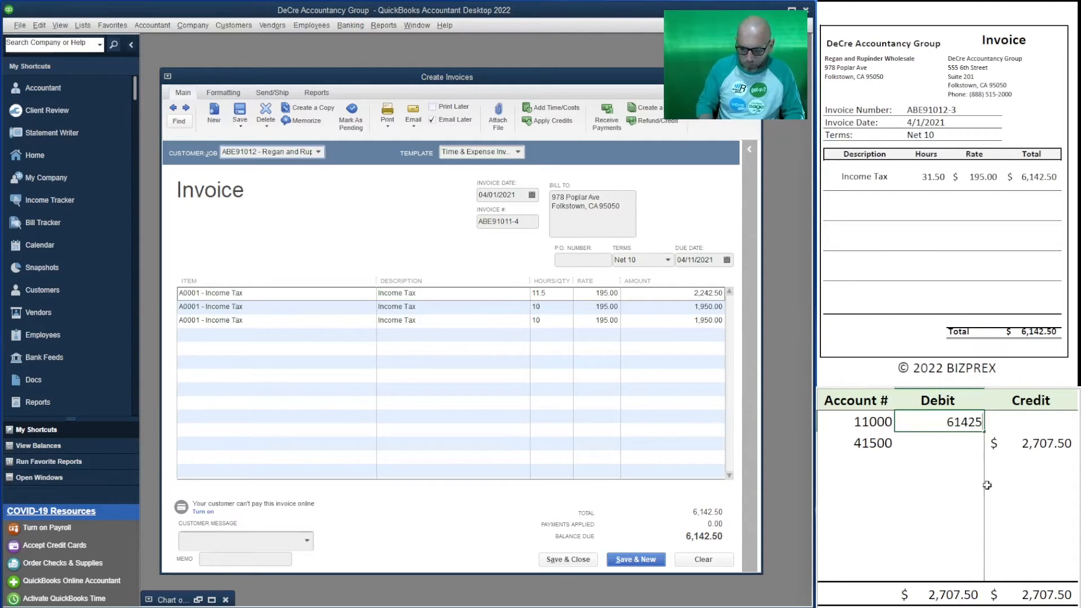
key("BackSpace")
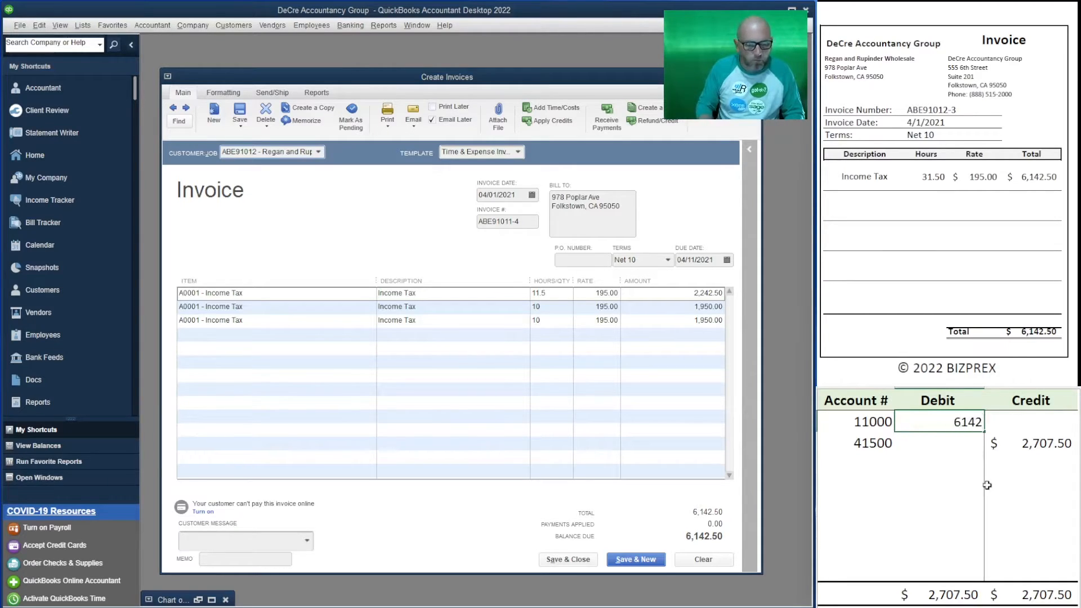
type(".5")
key("Return")
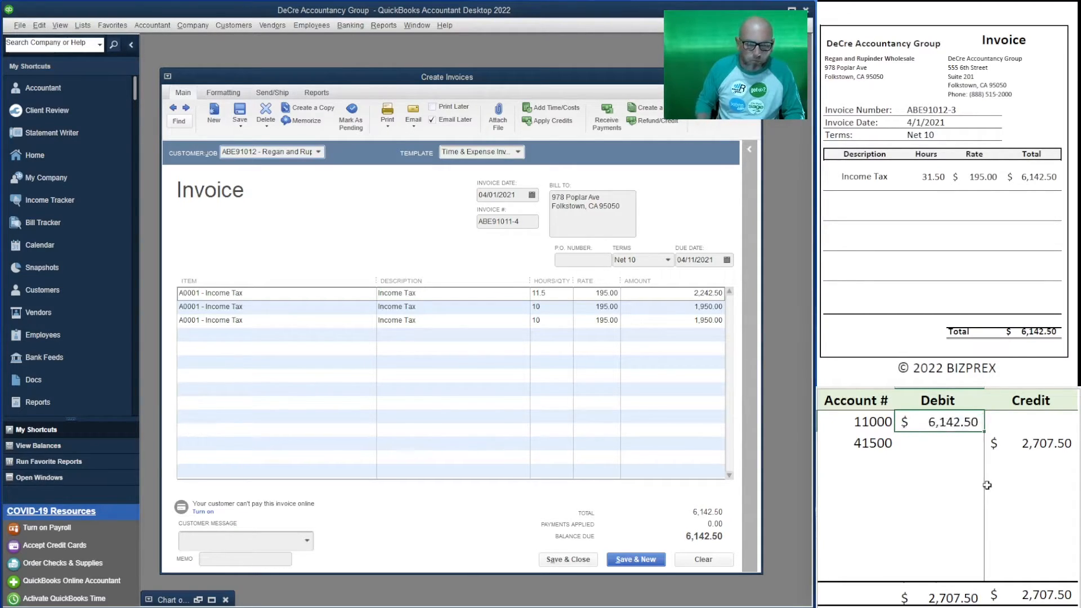
key("Right")
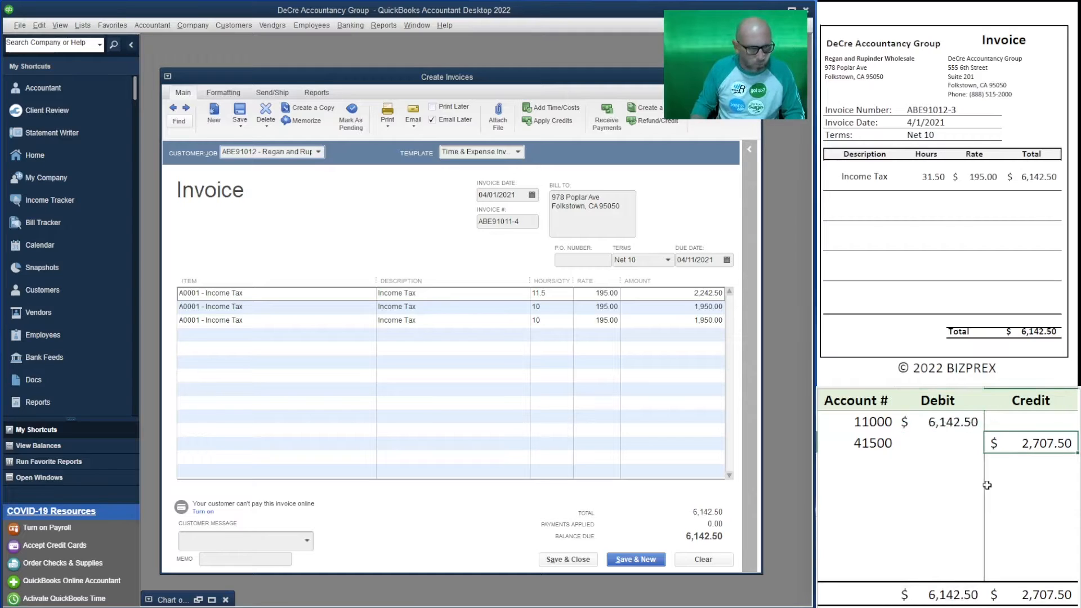
type("6142.50")
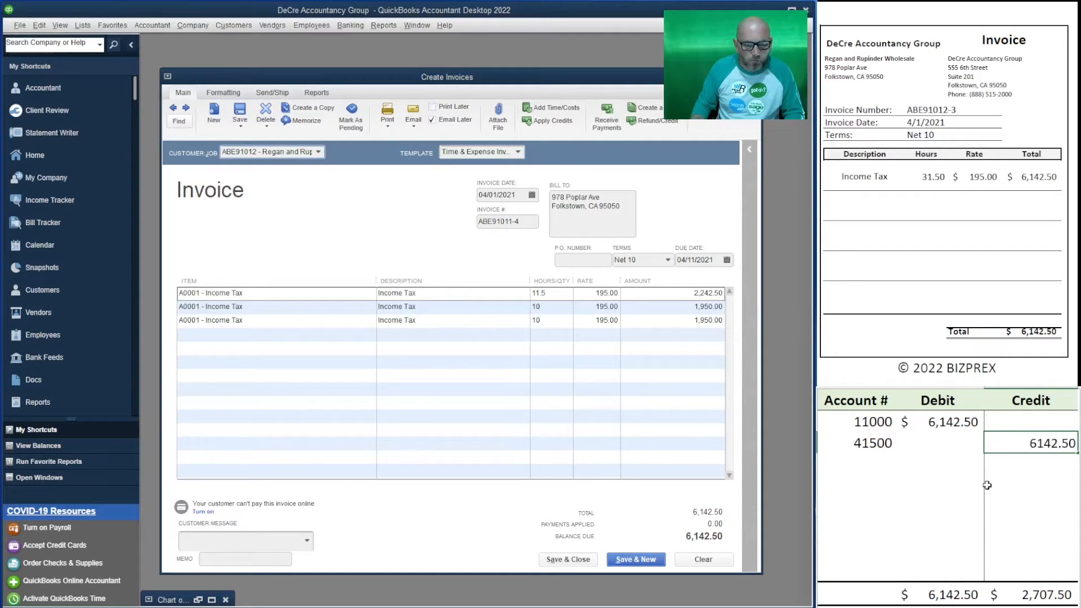
key("Return")
key("Left")
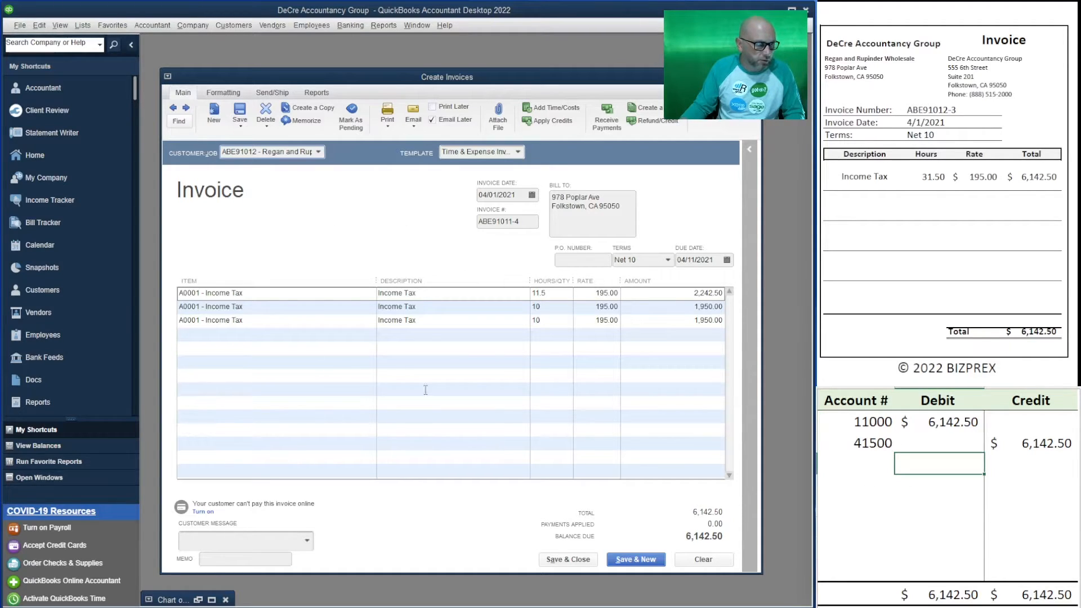
Dismiss the missing e-mail address dialog and turn off Email Later on the Regan and Rupinder Wholesale invoice.
left_click(173, 108)
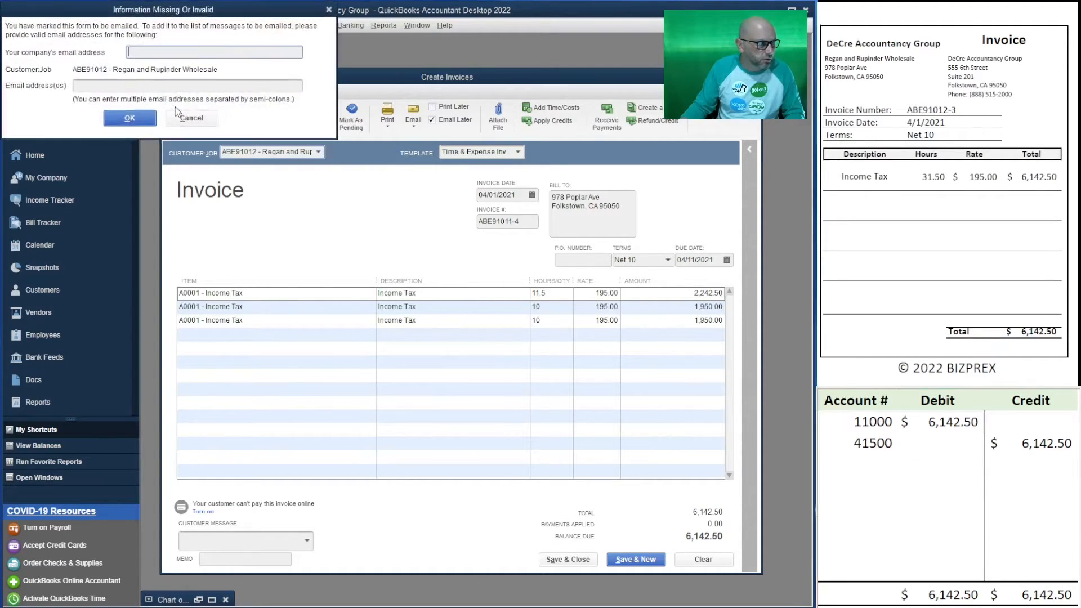
left_click(179, 116)
left_click(433, 120)
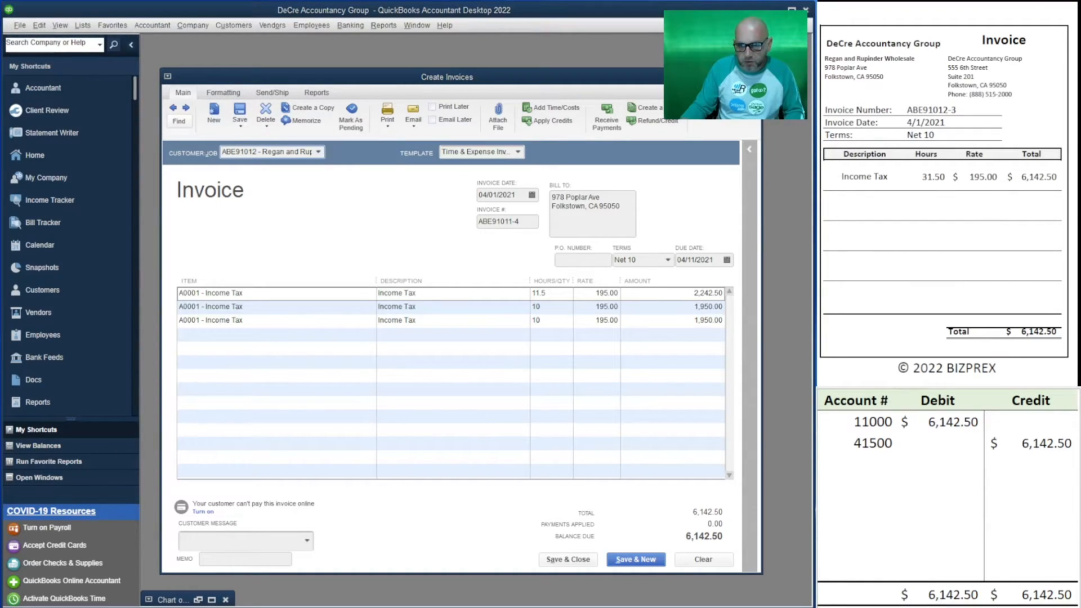
Replace the Regan and Rupinder Wholesale invoice number with the one copied from the source invoice and save the invoice.
left_click_drag(958, 111, 898, 111)
key("ctrl+c")
double_click(526, 221)
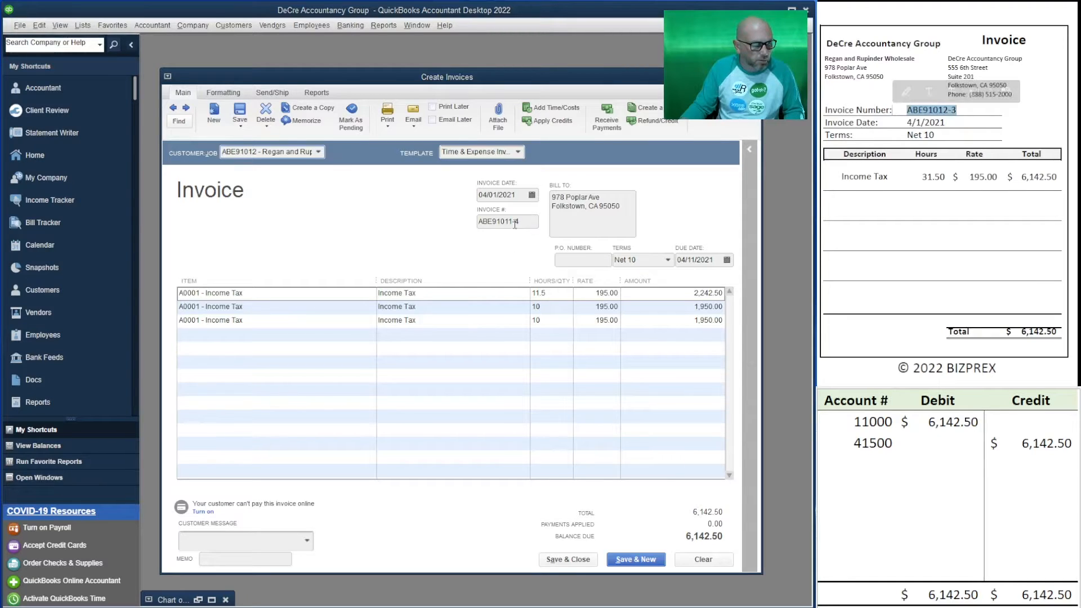
key("ctrl+v")
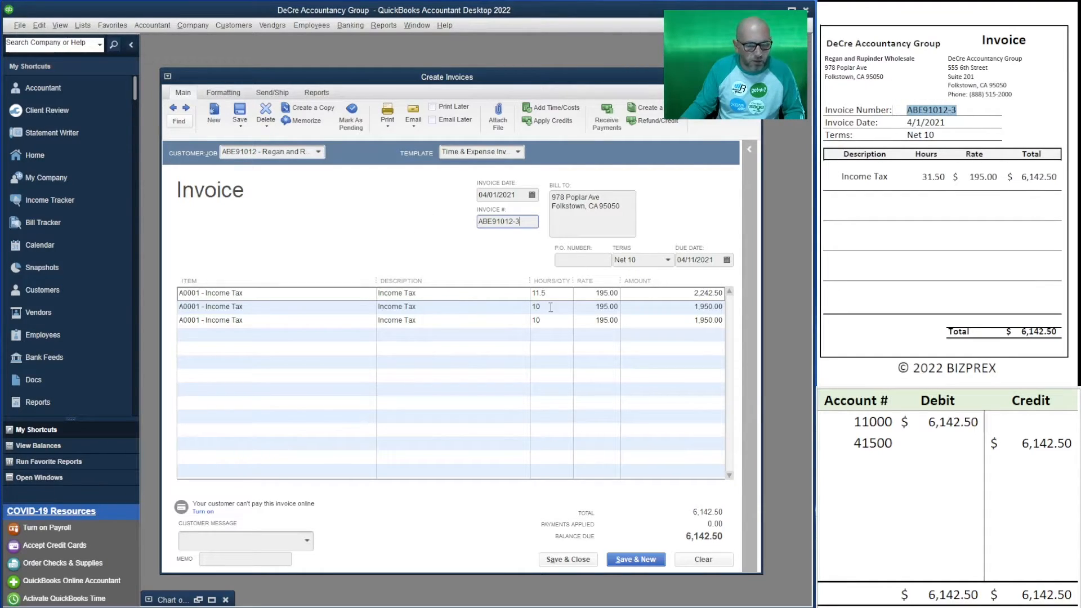
left_click(239, 115)
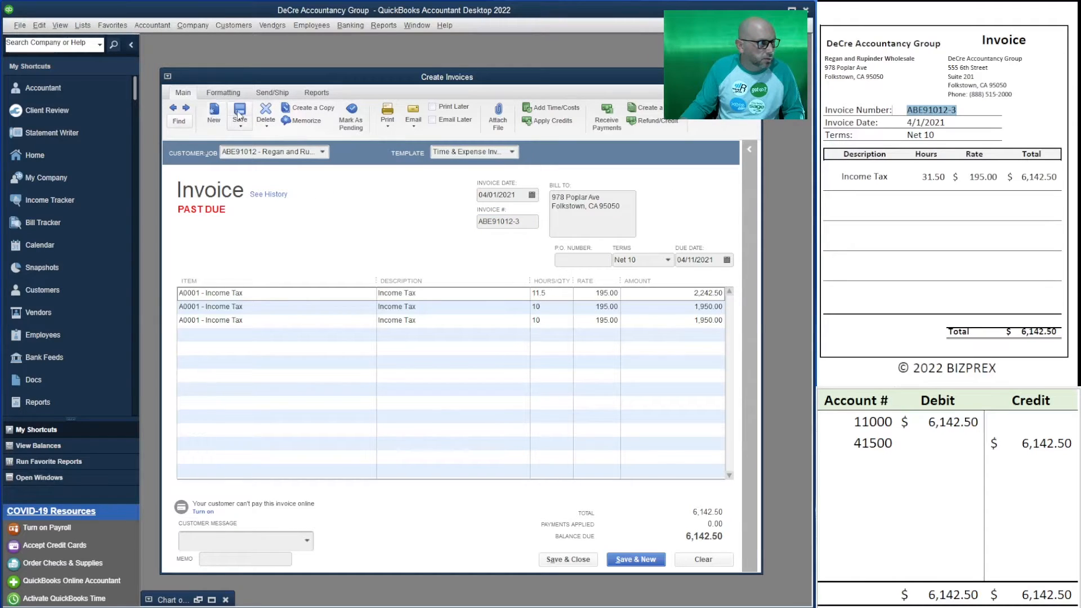
Go back to the Small Town Childcare invoice and change the journal entry's credit account to 41000.
left_click(173, 109)
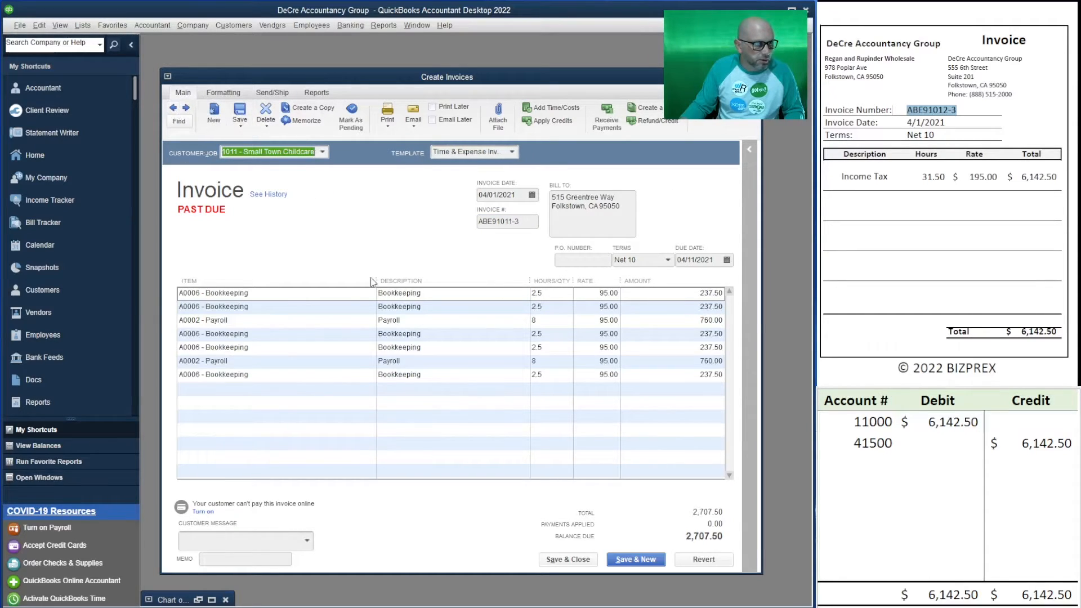
left_click(939, 463)
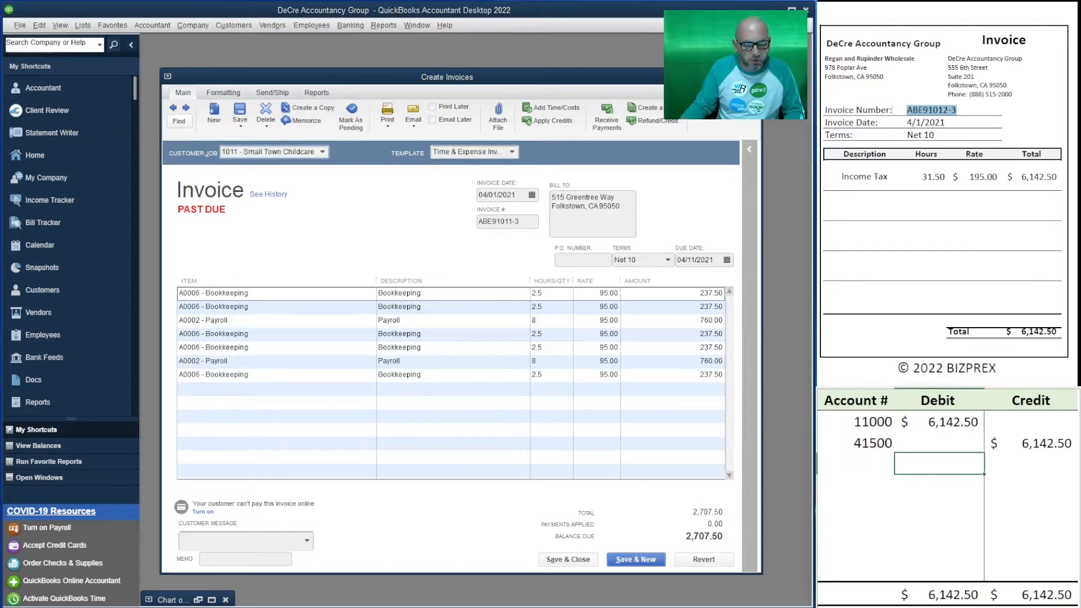
left_click(872, 439)
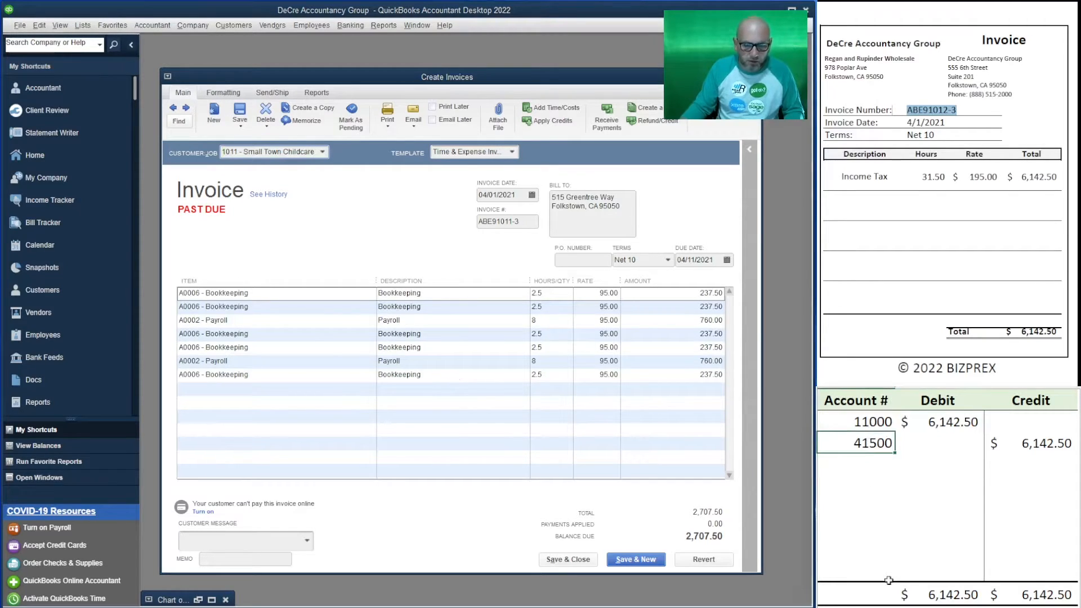
type("41000")
key("Tab")
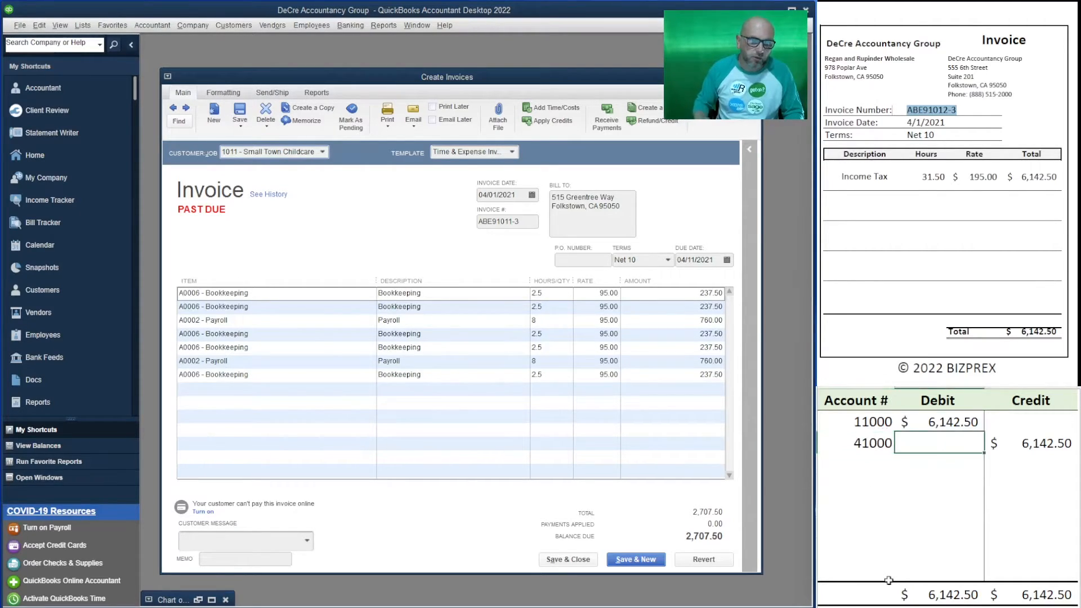
Set the debit for account 11000 and the credit for account 41000 to 2,707.50 each.
key("Up")
type("2707.50")
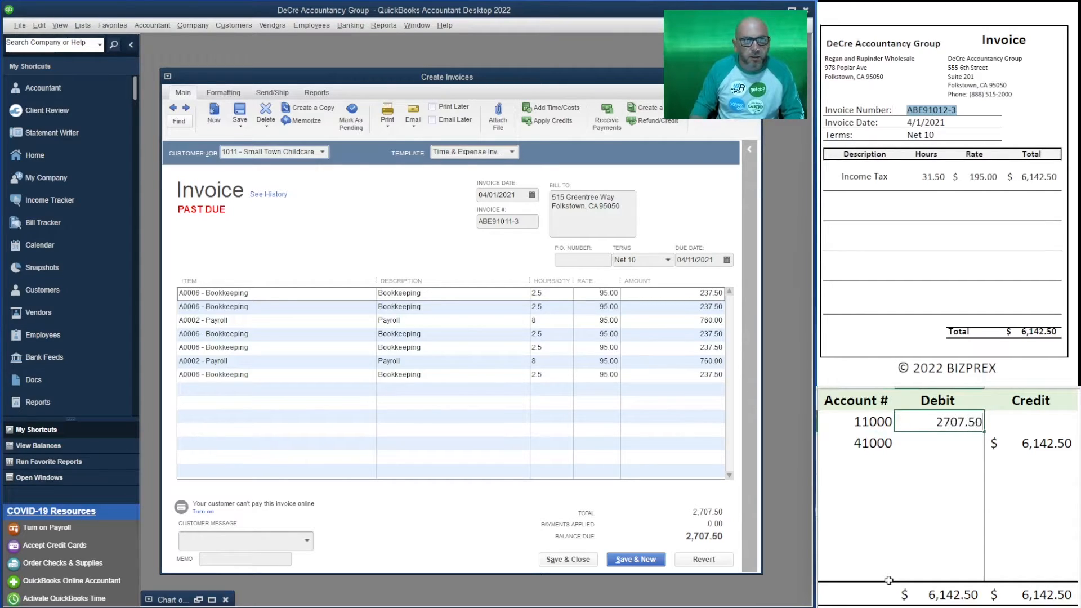
key("Return")
key("Tab")
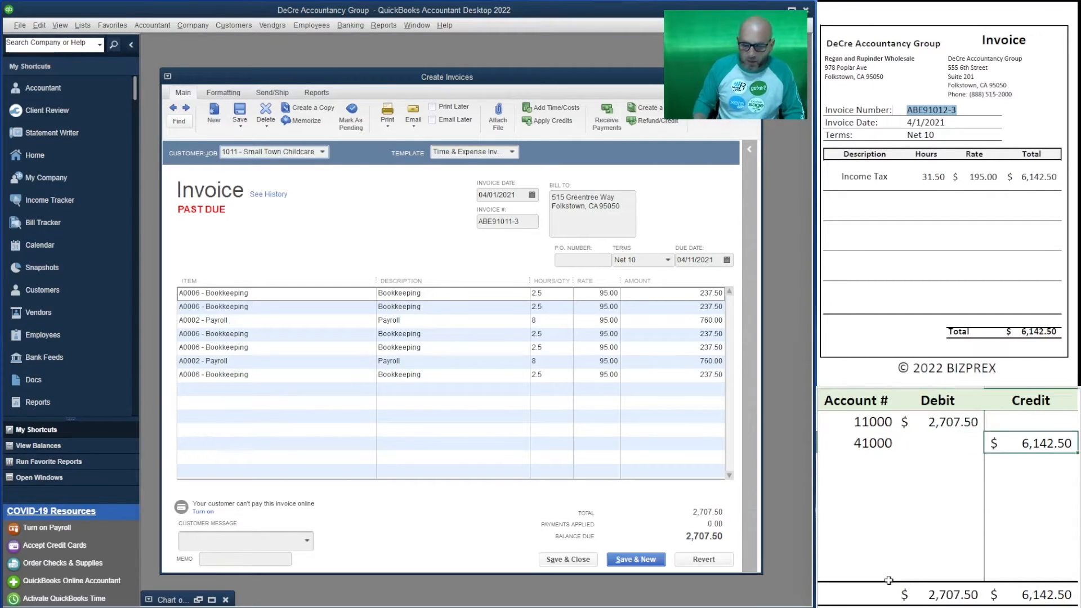
type("2,707.50")
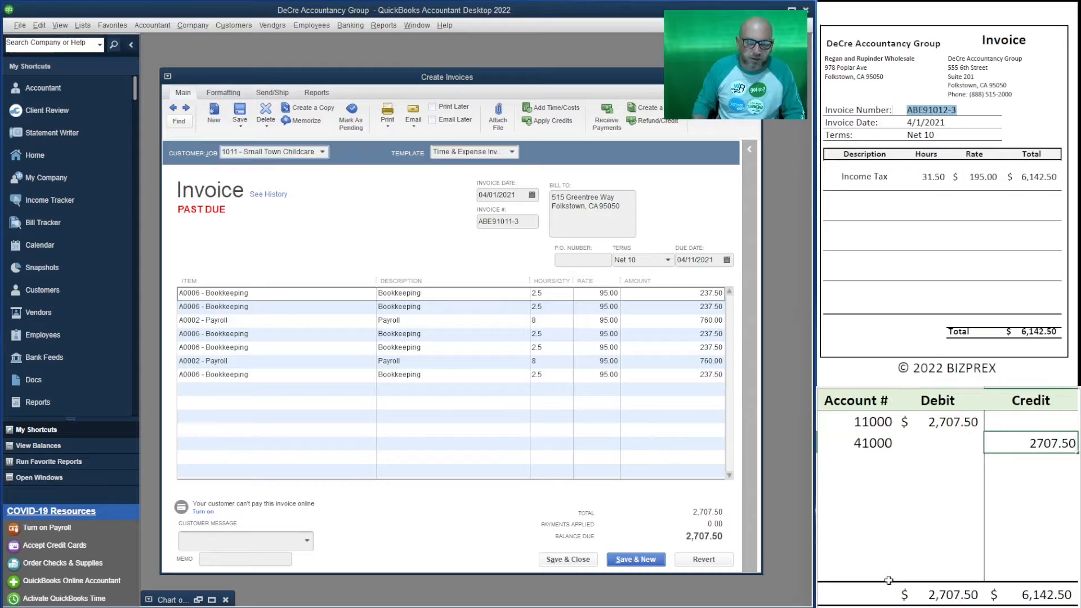
key("Return")
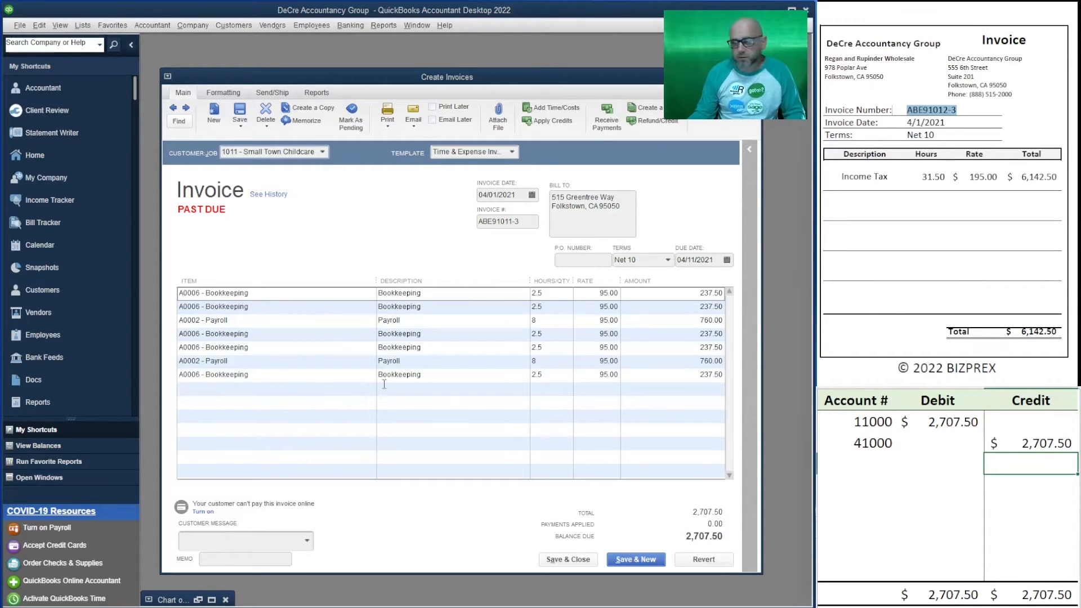
Start a new blank invoice for Bike Connection and bill all of its time entries on it.
left_click(186, 108)
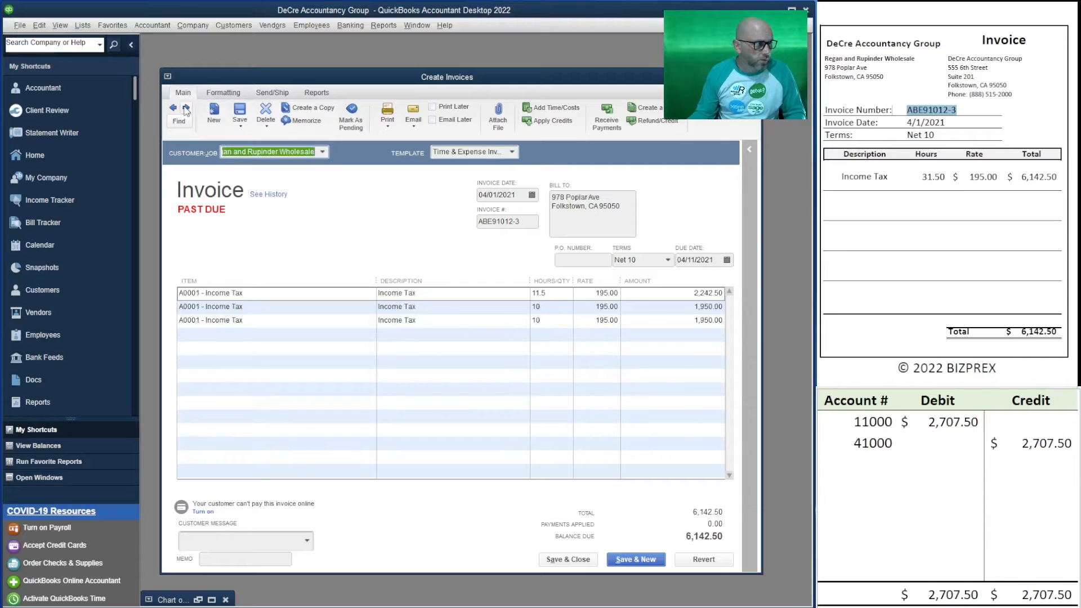
left_click(186, 108)
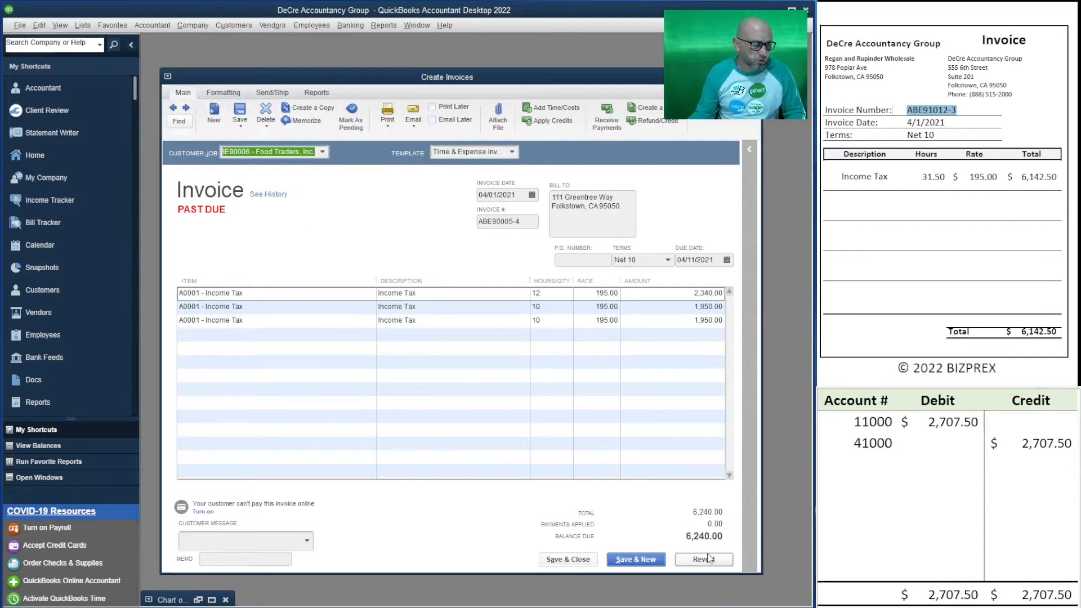
left_click(637, 560)
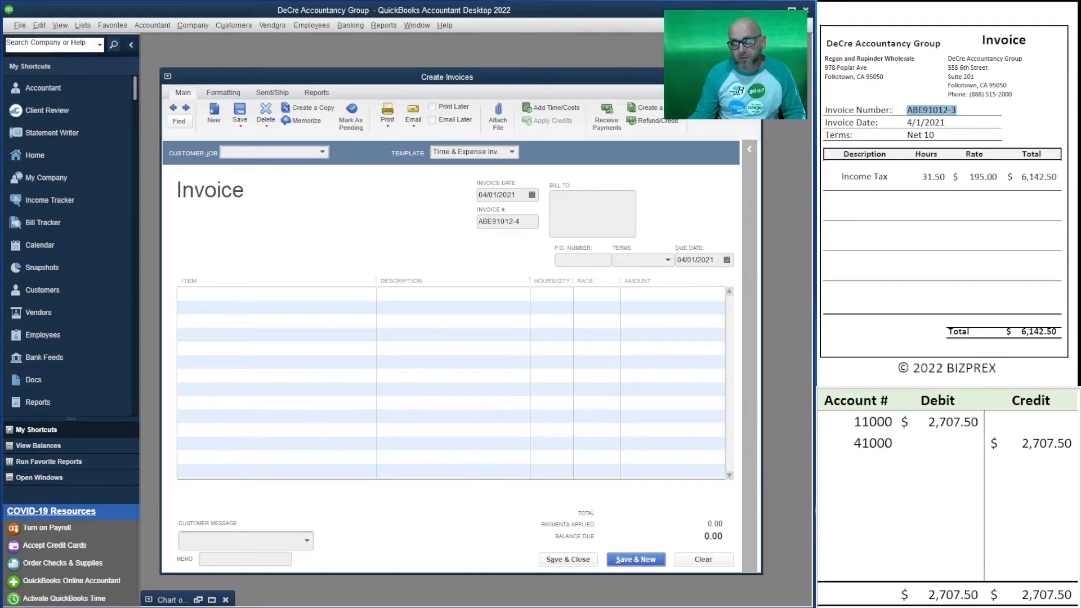
scroll(946, 197, "down", 10)
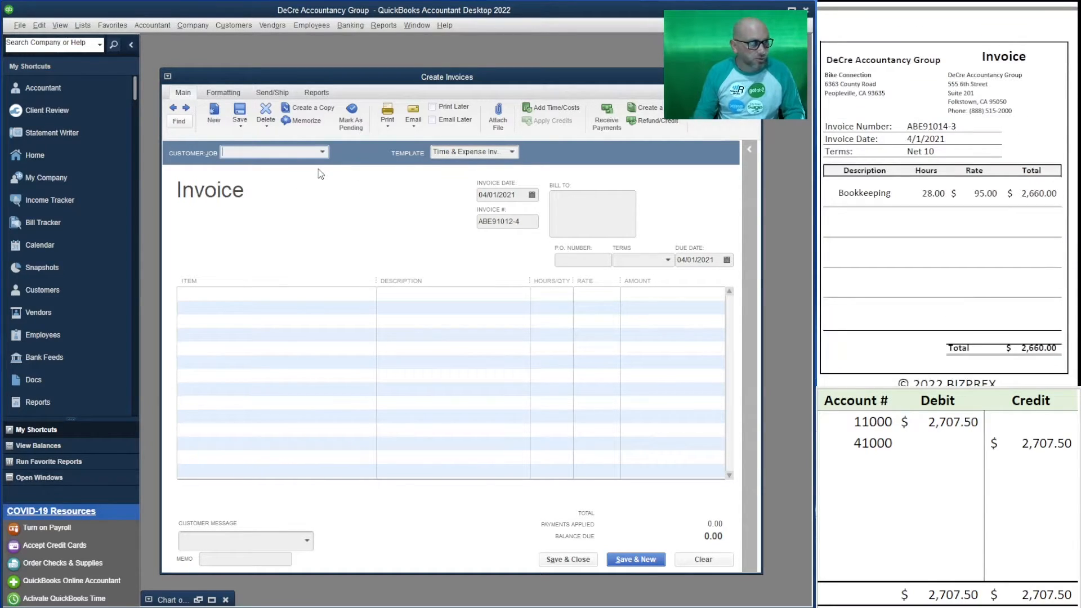
type("bi")
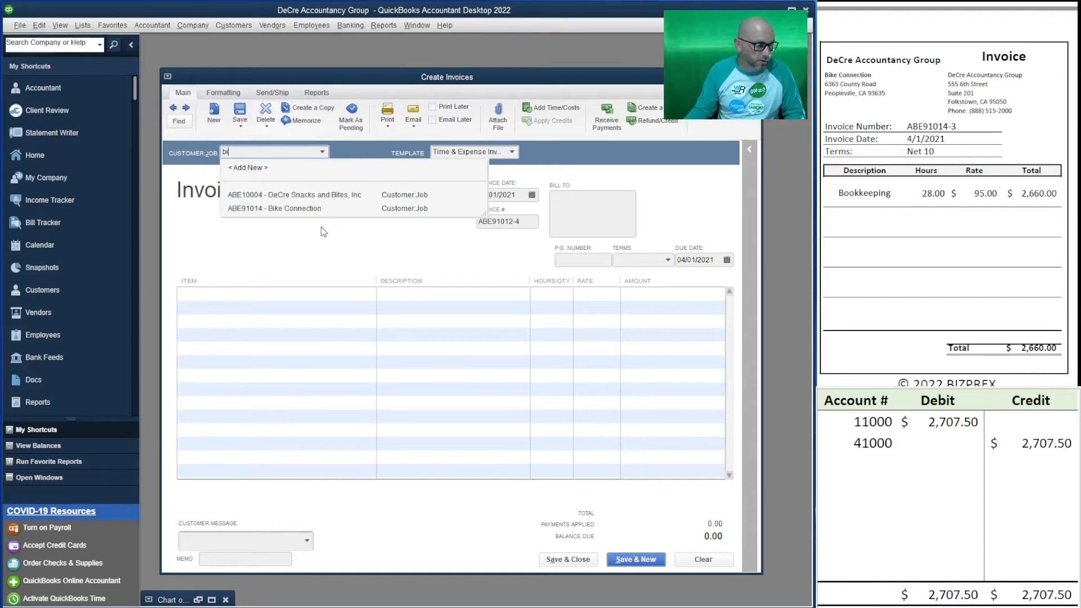
left_click(315, 209)
left_click(269, 179)
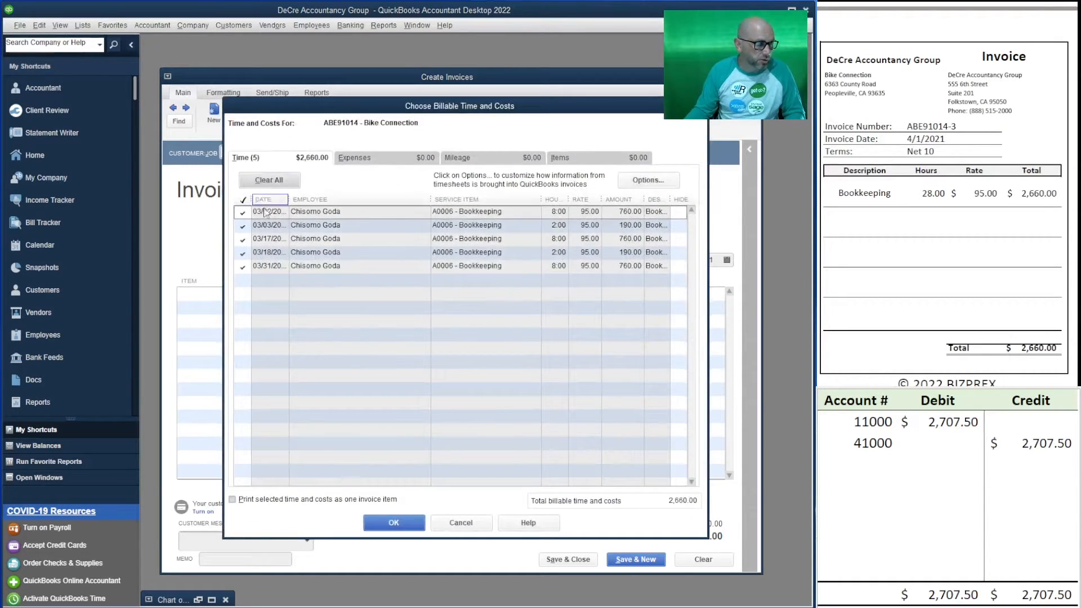
left_click(394, 521)
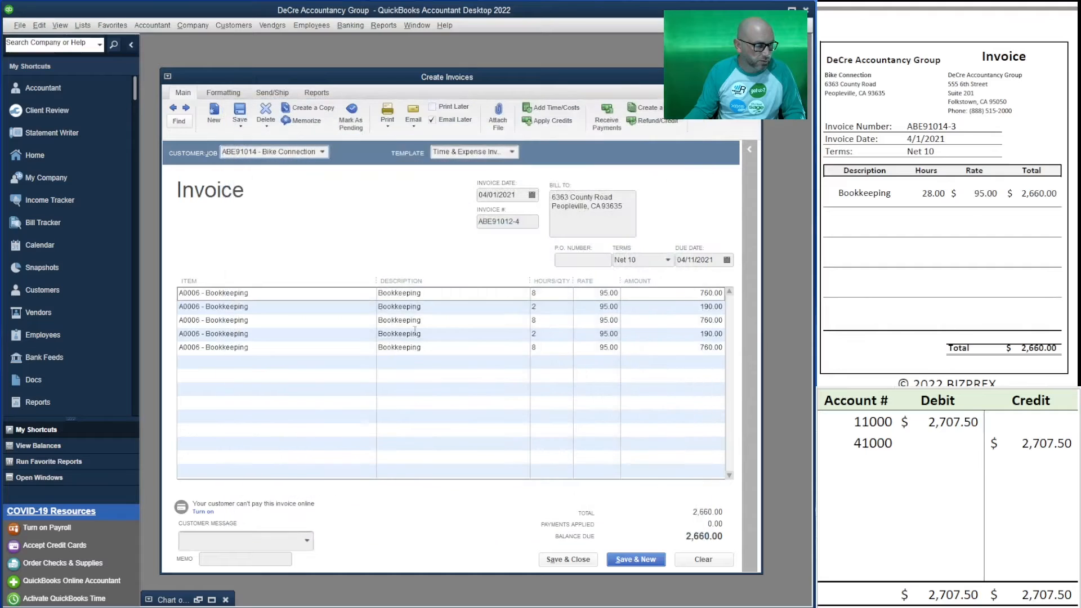
Turn off Email Later on the Bike Connection invoice and replace its number with the one copied from the source invoice.
left_click(440, 119)
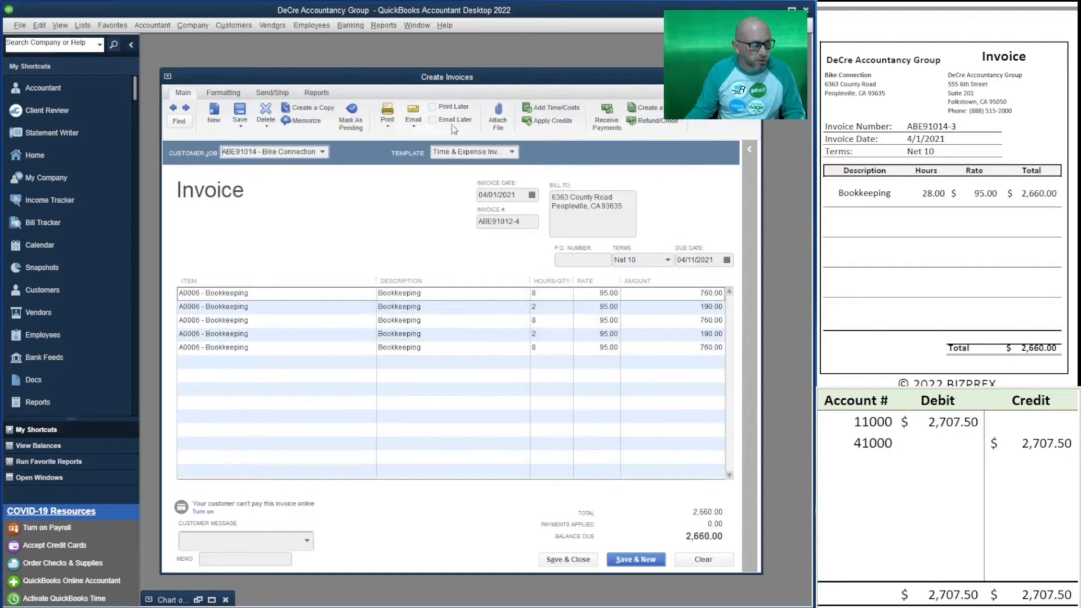
left_click_drag(956, 127, 907, 128)
key("ctrl+c")
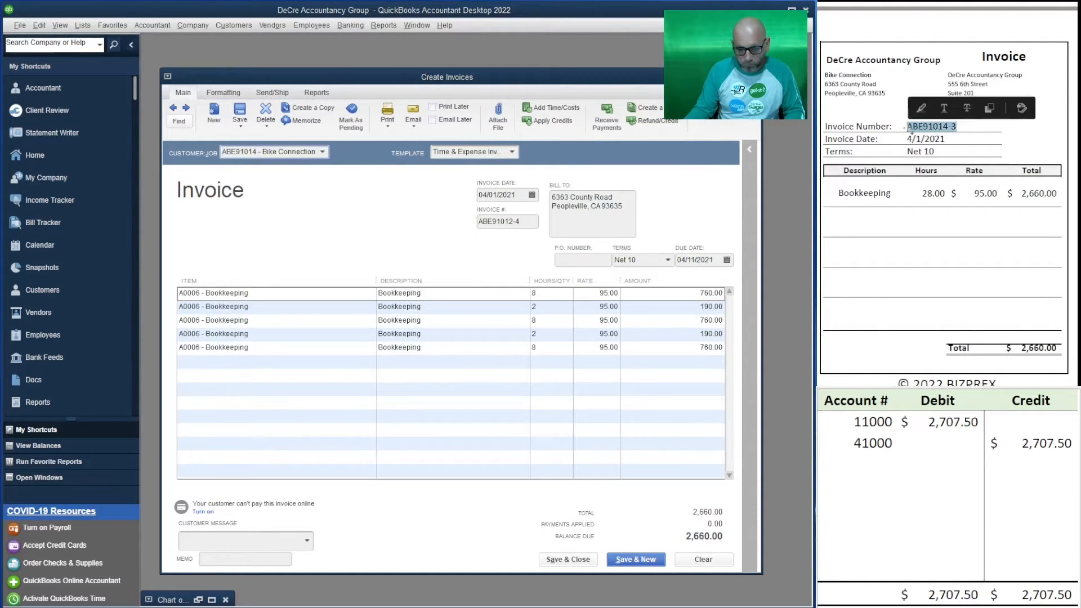
left_click(527, 224)
key("ctrl+v")
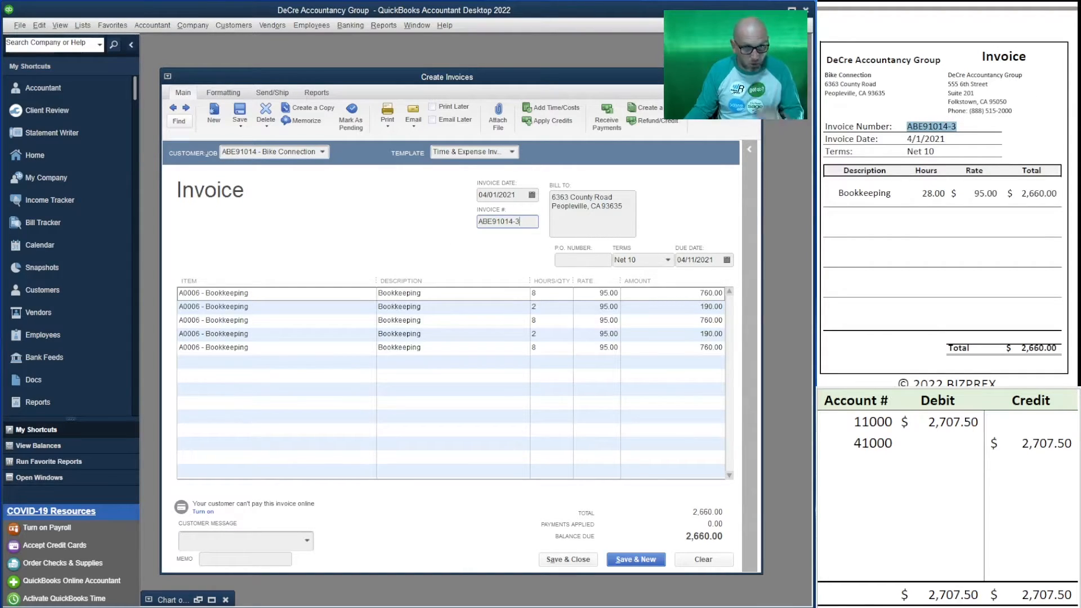
Change the journal entry's credit account to 41200 for the Bike Connection invoice.
left_click(877, 443)
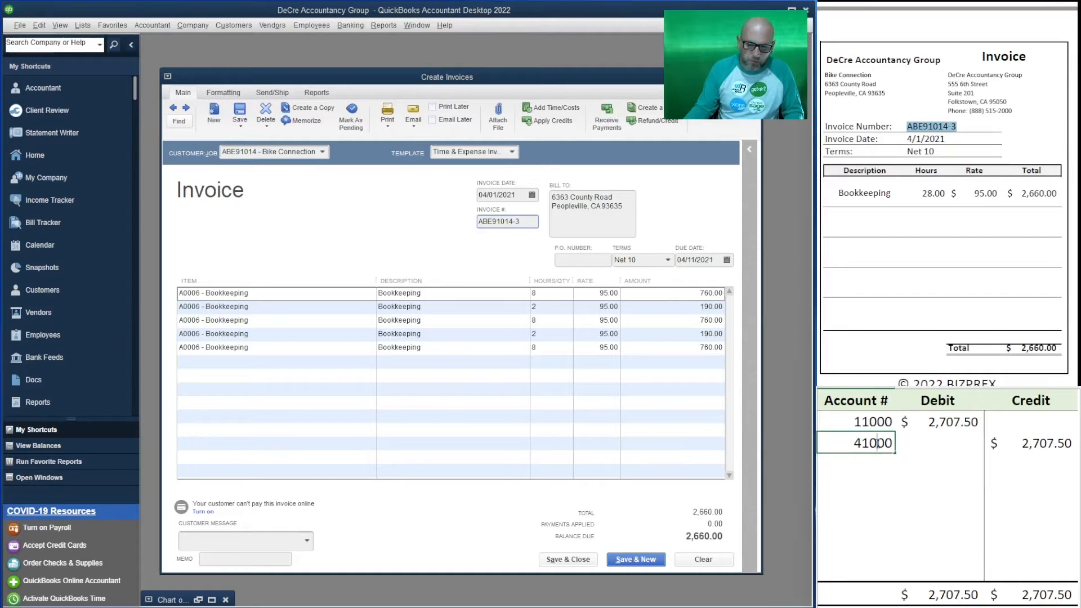
type("41200")
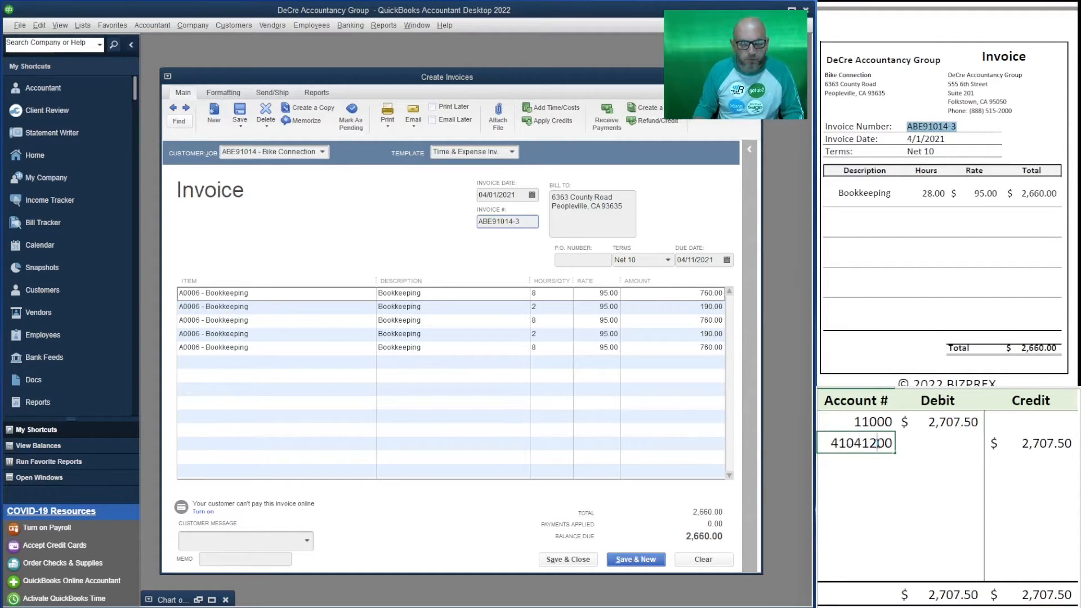
key("Delete")
key("Delete")
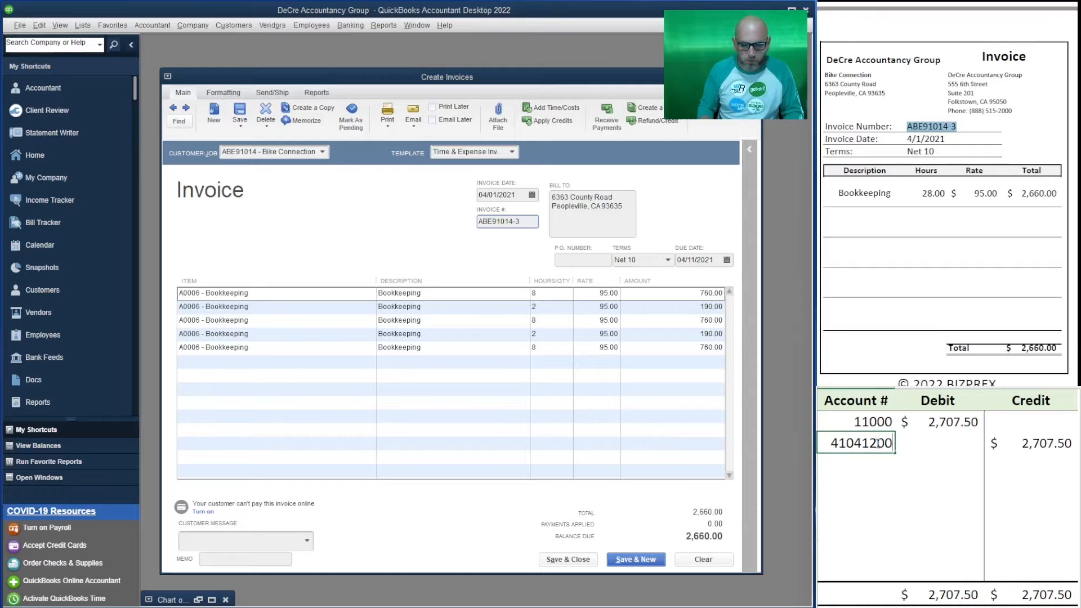
key("BackSpace")
key("BackSpace")
key("BackSpace")
key("BackSpace")
key("BackSpace")
key("BackSpace")
type("2")
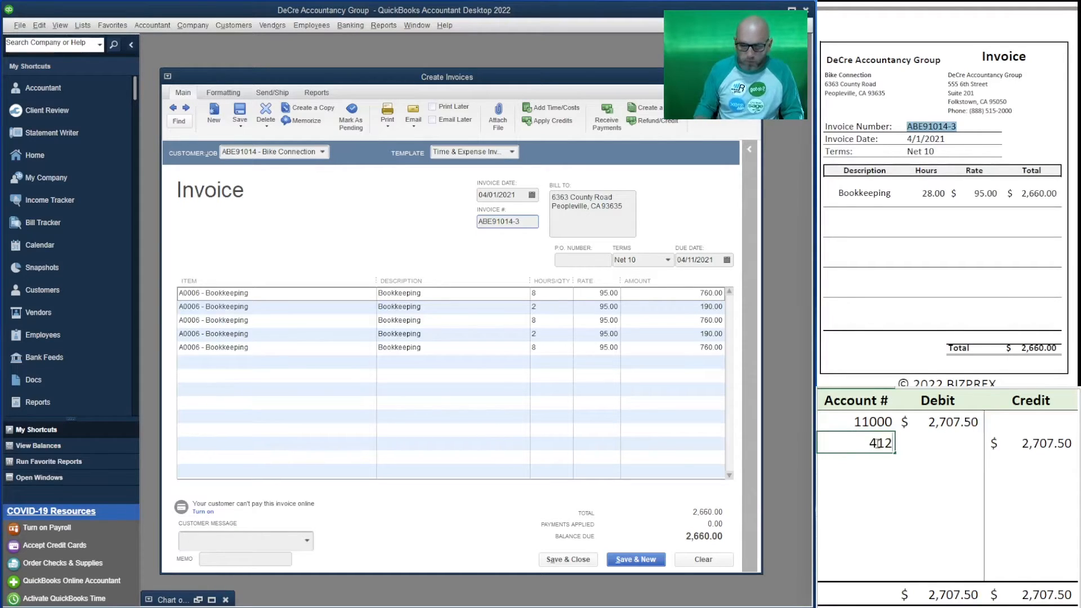
type("00")
key("Tab")
Set the journal entry's debit and credit amounts to 2,660 each to match the Bike Connection invoice.
key("Up")
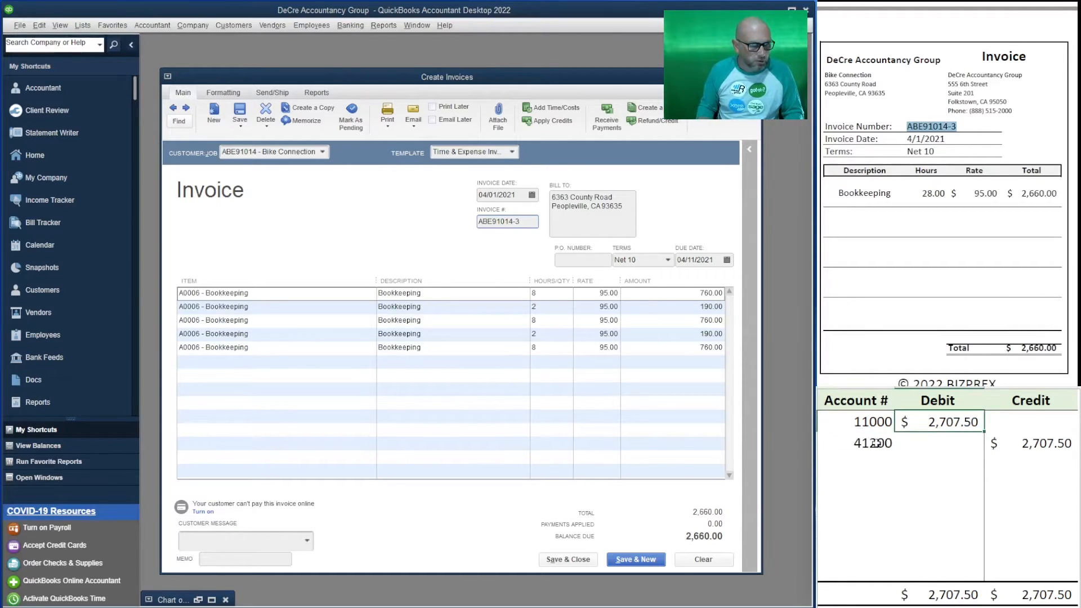
type("2660")
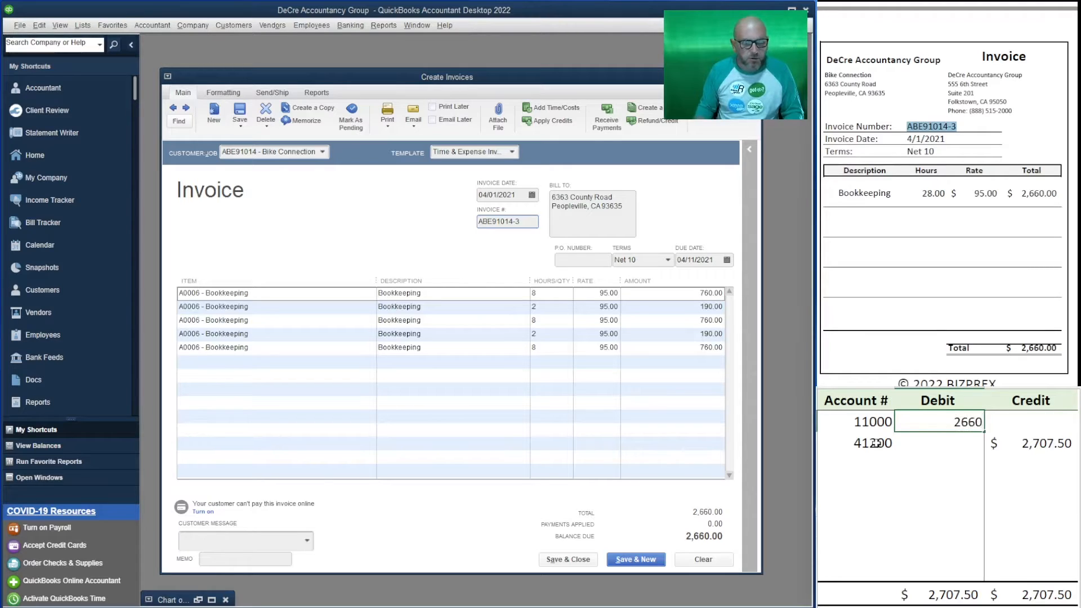
key("Return")
key("Tab")
type("2660")
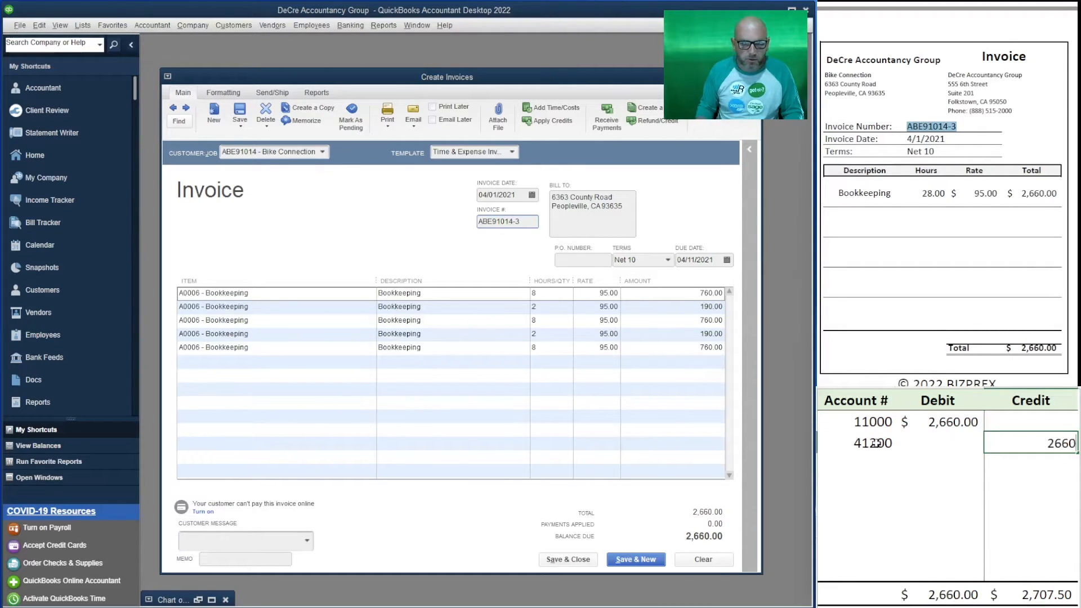
key("Return")
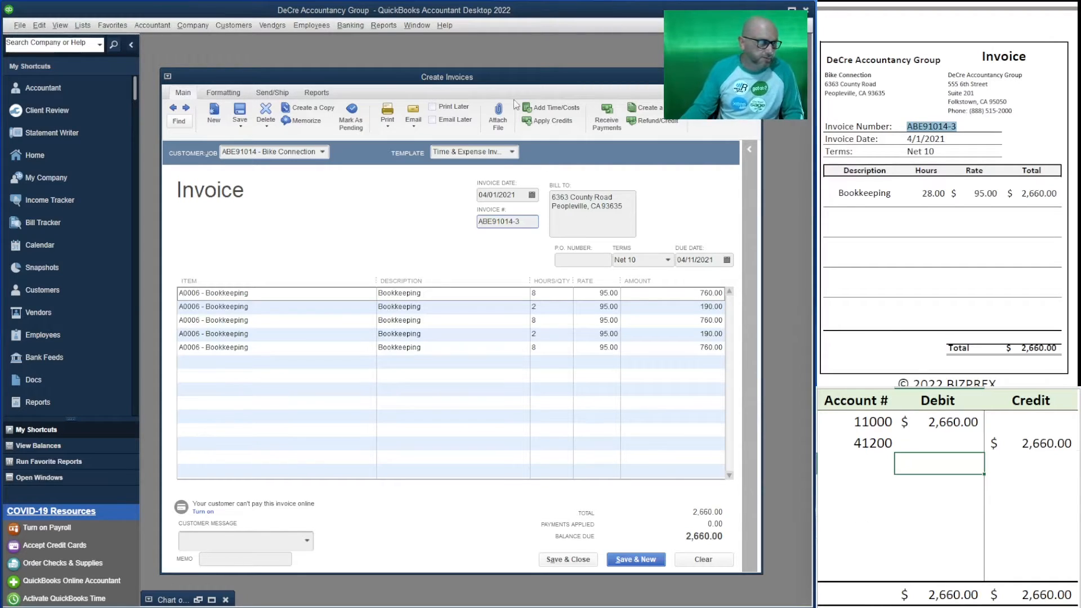
Save the Bike Connection invoice keeping its duplicate number, and bill all of Tri County Fence Company's time entries on a new invoice.
left_click(635, 560)
left_click(534, 254)
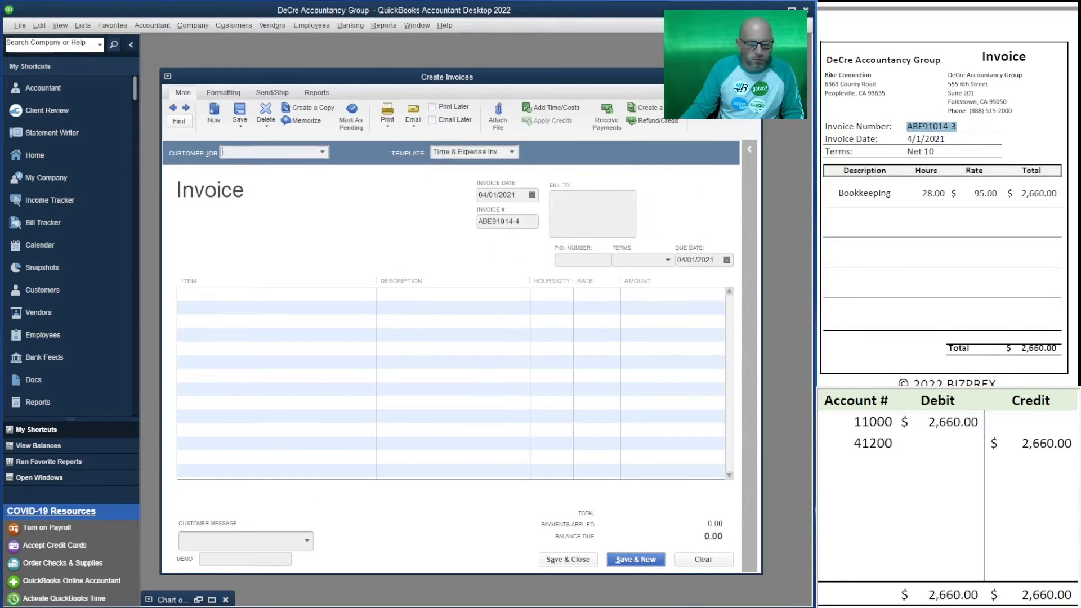
scroll(945, 225, "down", 10)
scroll(946, 226, "down", 1)
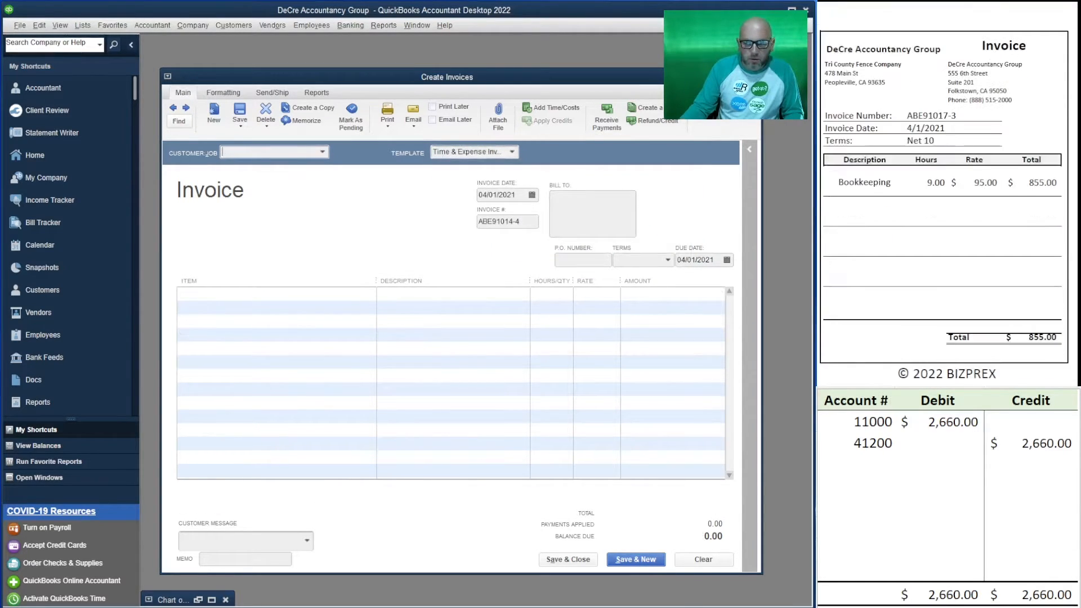
type("tri c")
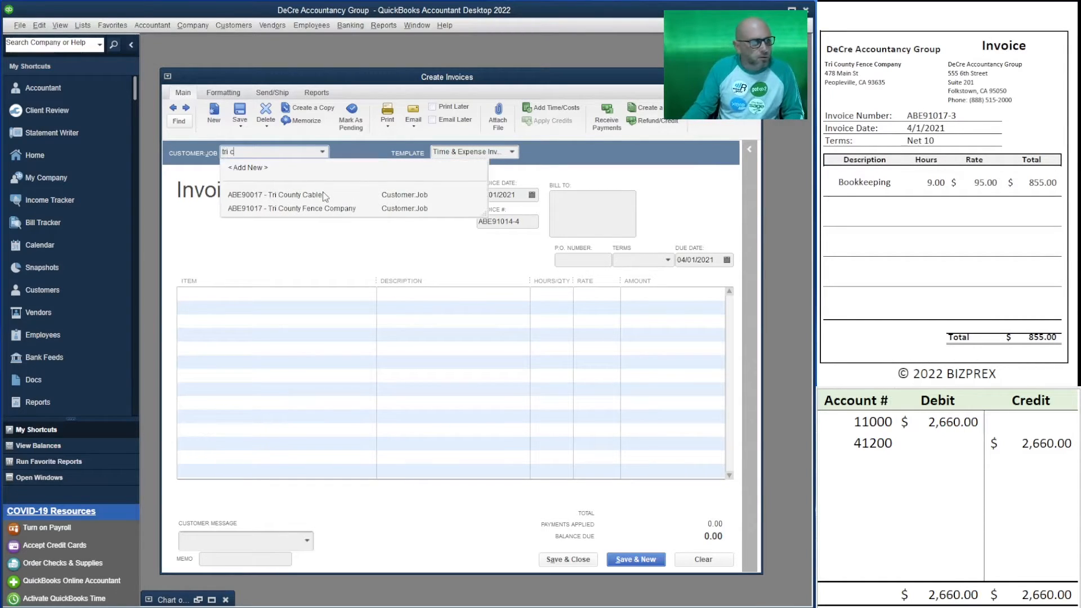
left_click(338, 208)
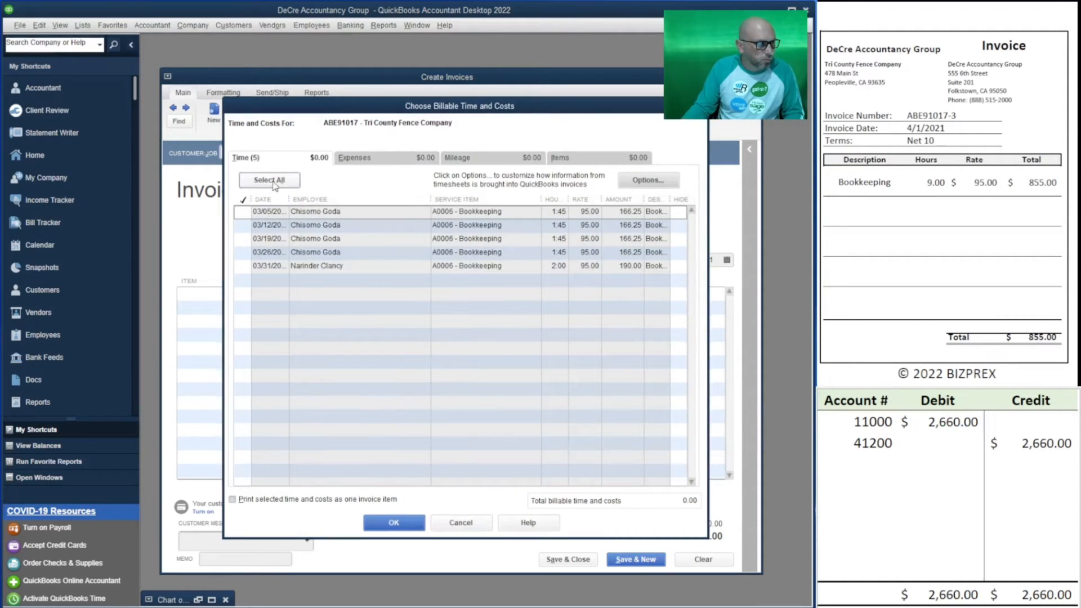
left_click(270, 180)
left_click(394, 522)
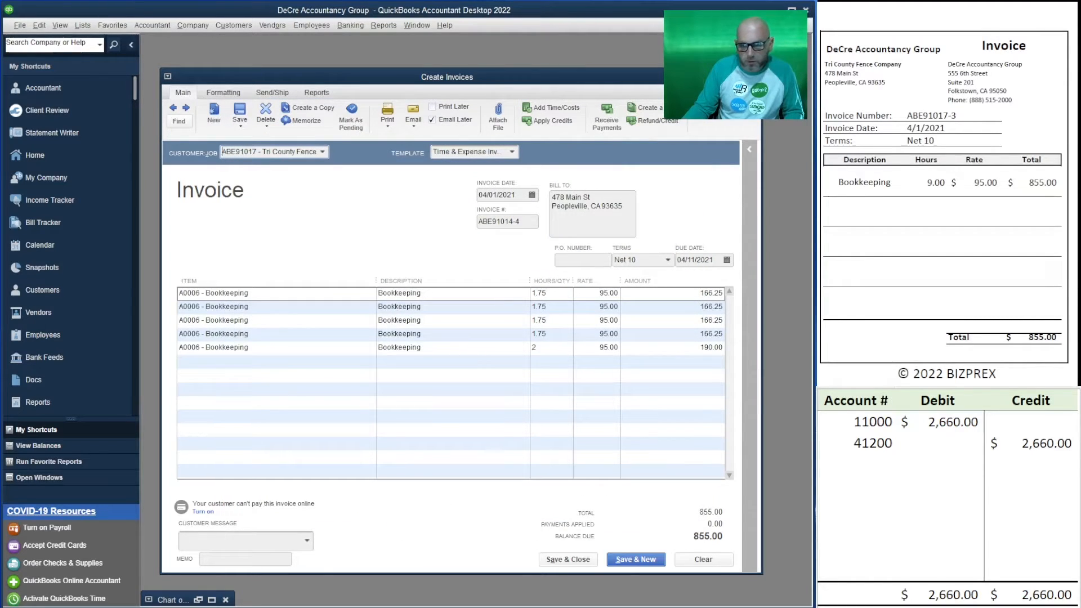
Replace the Tri County Fence Company invoice's number with the one copied from the source invoice.
left_click_drag(957, 116, 891, 115)
key("ctrl+c")
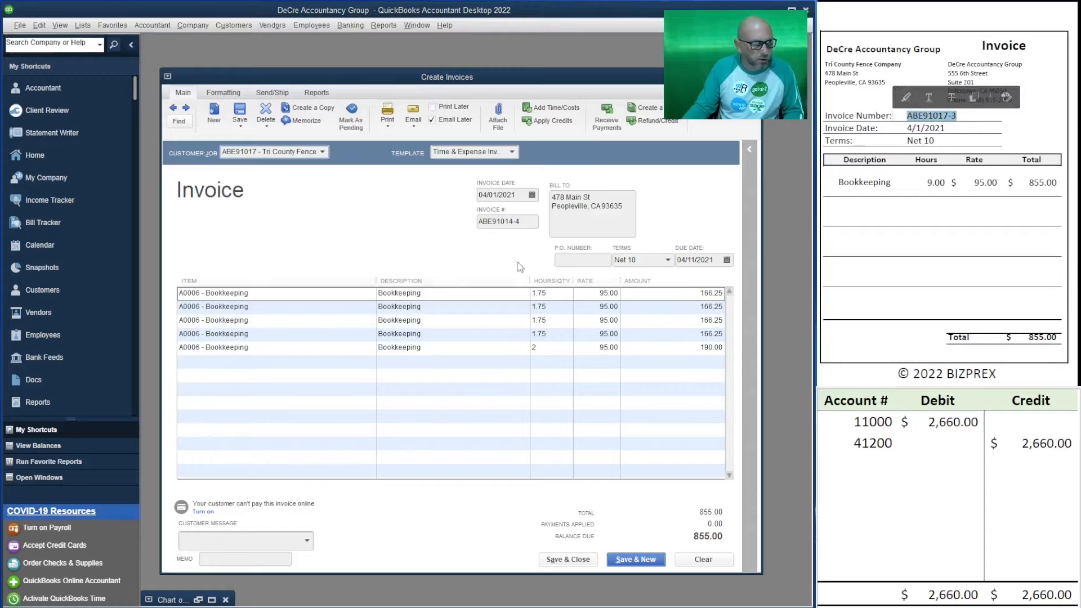
left_click(507, 222)
key("ctrl+v")
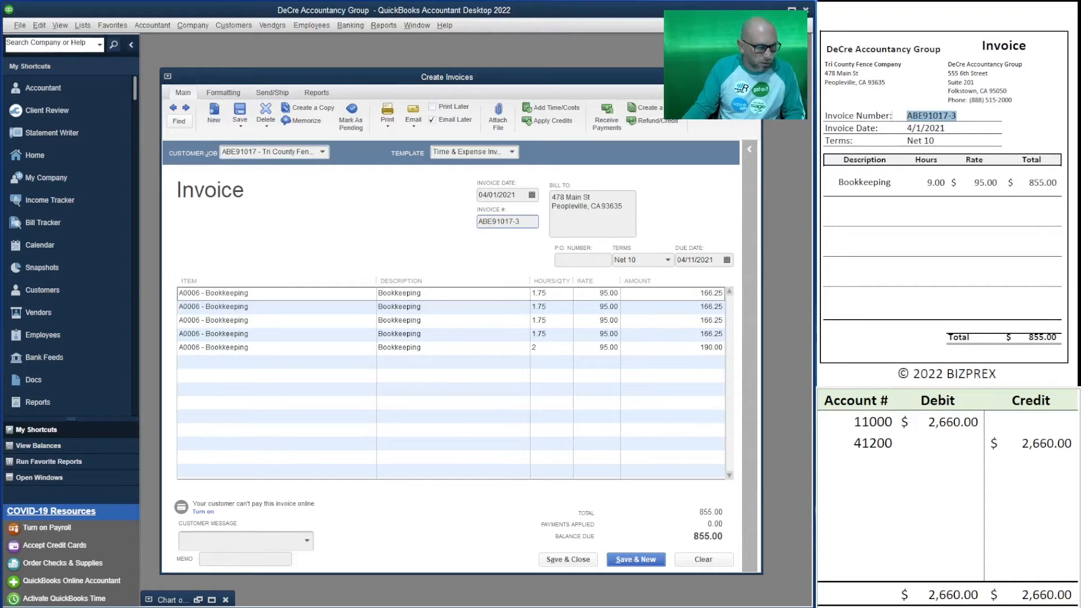
Set the journal entry's debit and credit amounts to 855 each to match the Tri County Fence Company invoice.
left_click(950, 421)
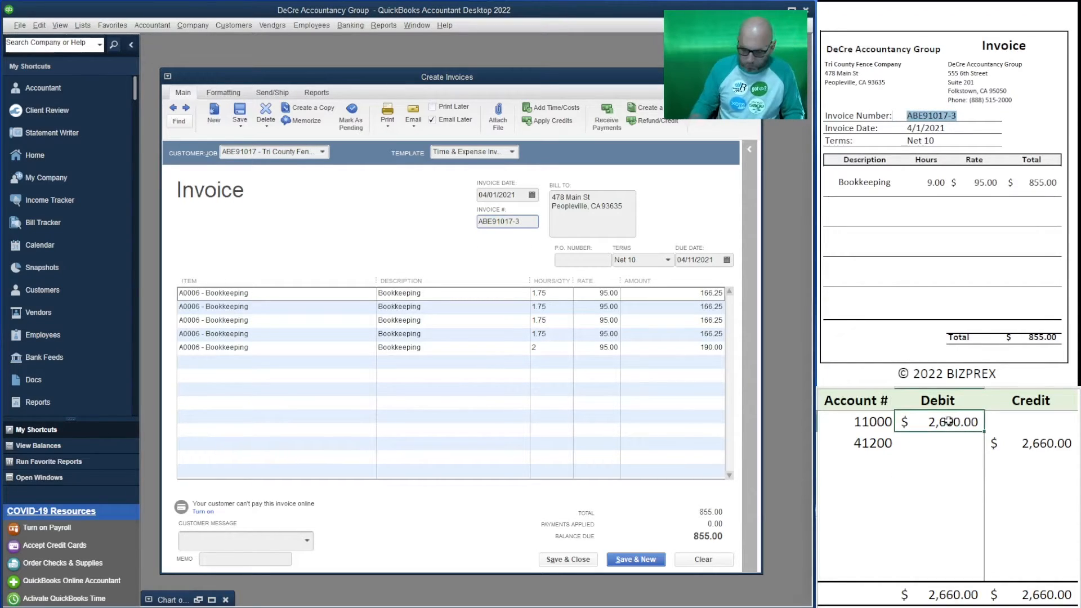
type("855")
key("Return")
key("Tab")
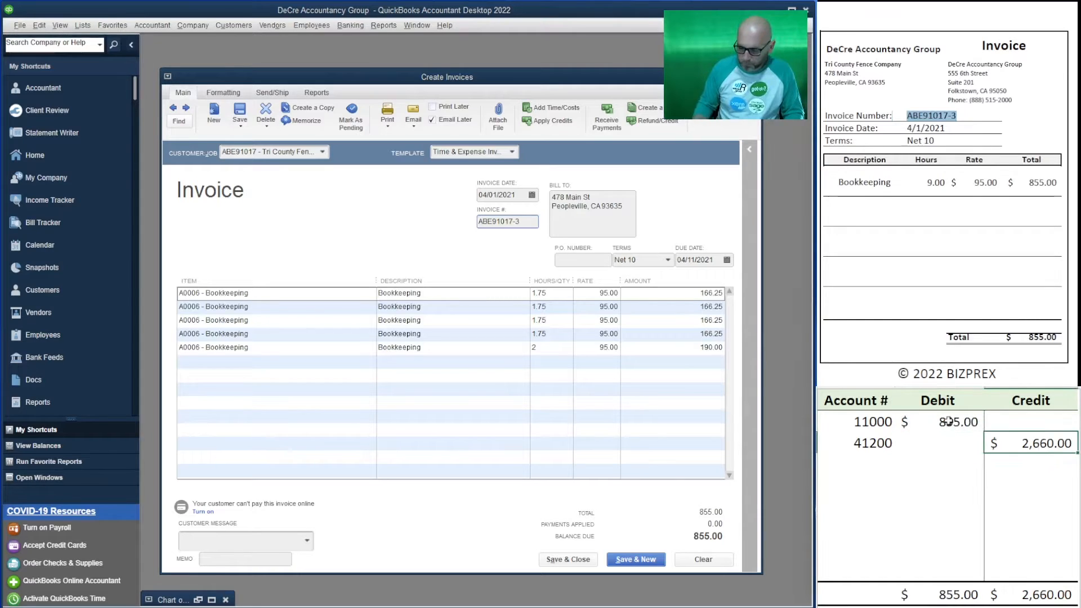
type("855")
key("Return")
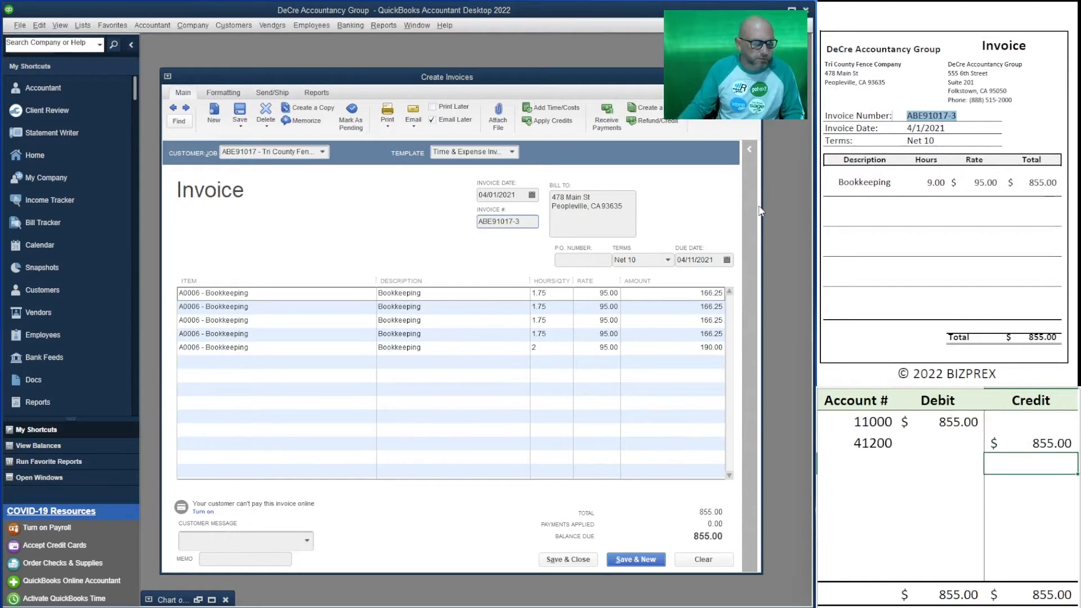
Turn off Email Later on the Tri County Fence Company invoice and save it with its duplicate number, starting a new invoice.
left_click(433, 120)
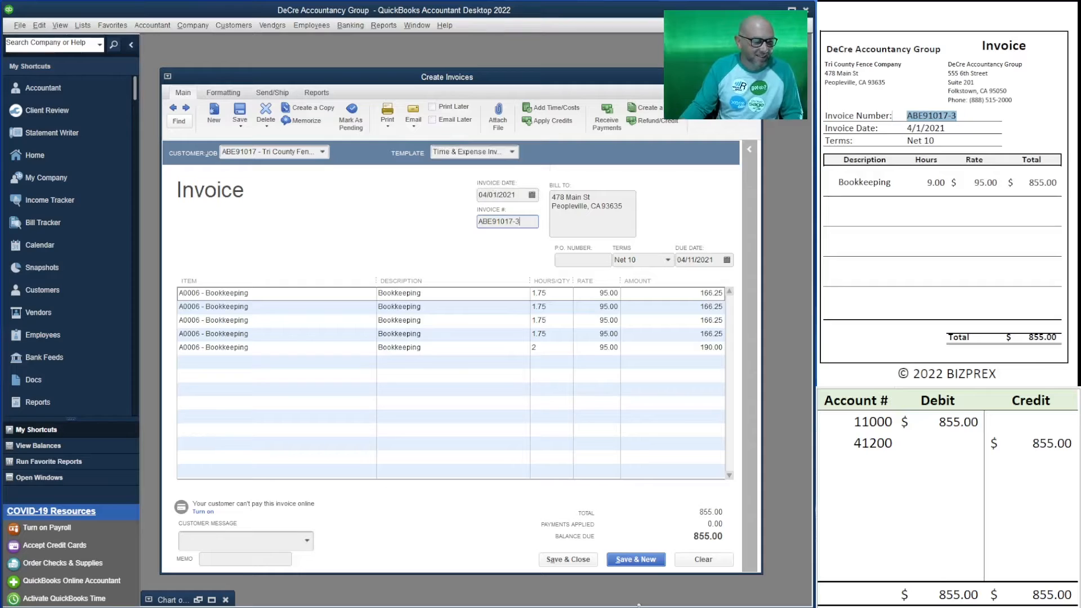
left_click(635, 560)
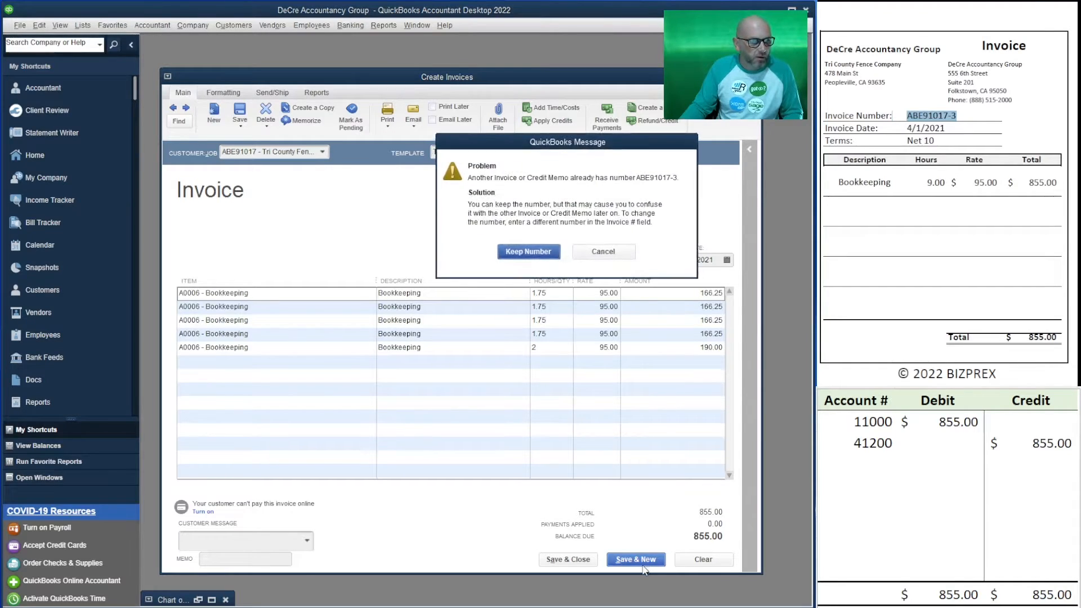
left_click(525, 254)
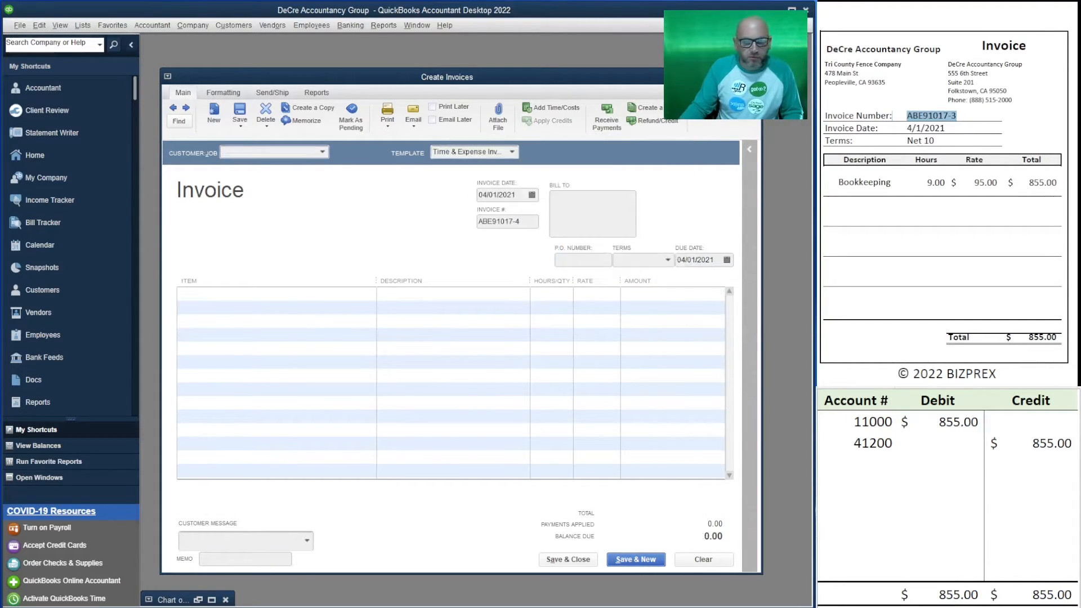
Replace the blank invoice's number with the one copied from the Wholesale Produce source invoice.
scroll(947, 225, "down", 10)
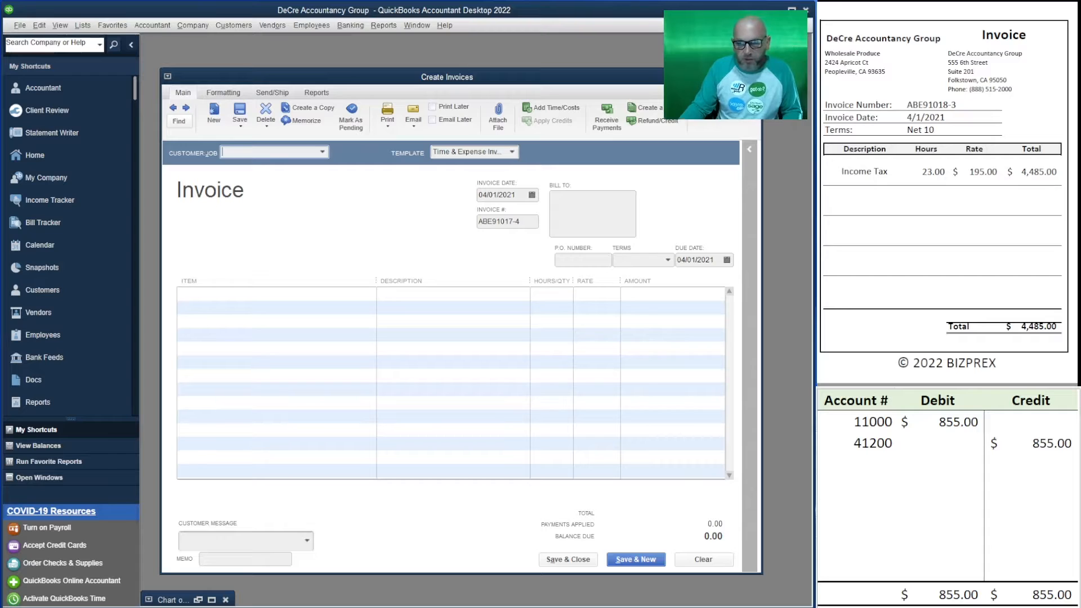
left_click_drag(957, 105, 905, 106)
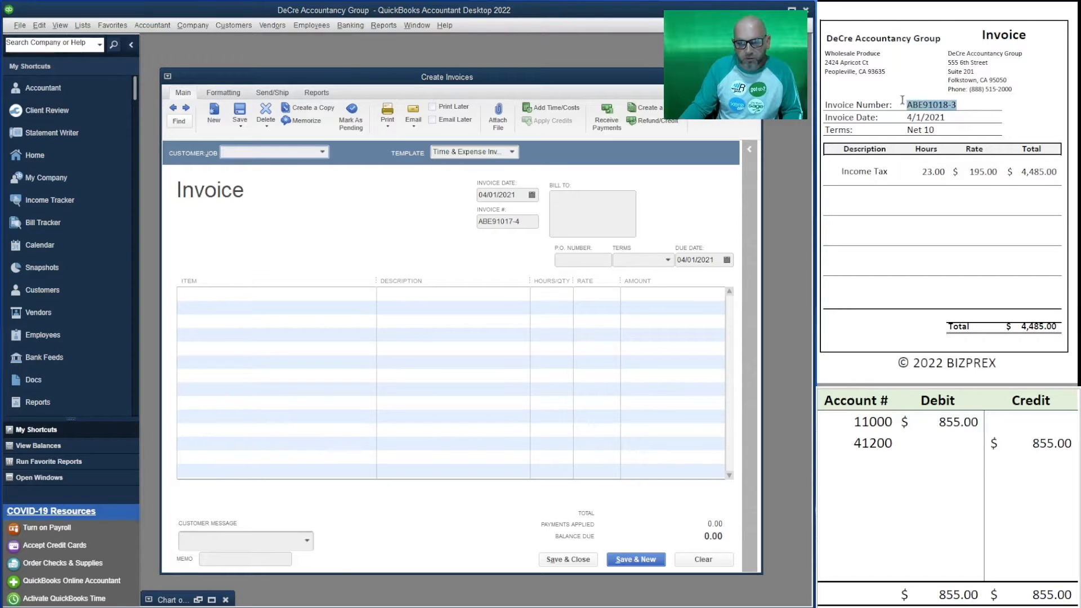
key("ctrl+c")
left_click(521, 221)
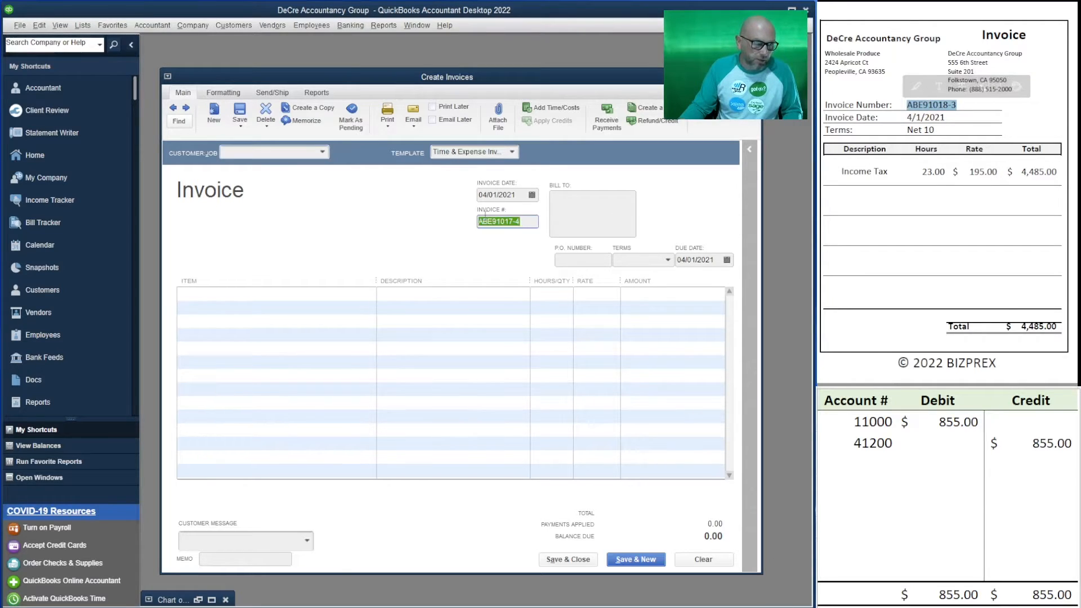
key("ctrl+v")
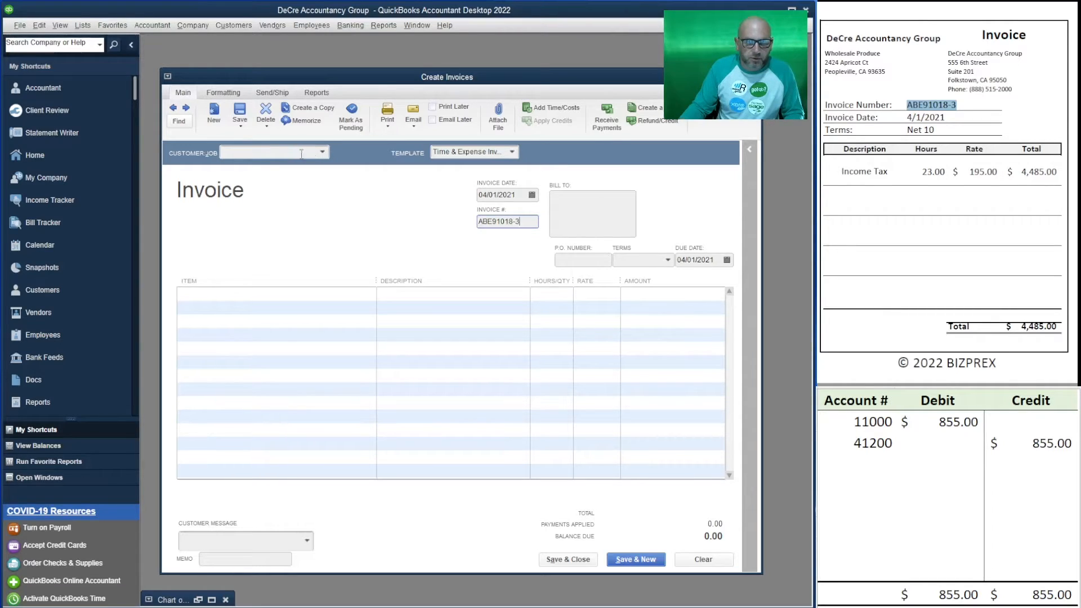
Choose Wholesale Produce as the invoice's customer and bill all of its income tax time entries.
left_click(262, 152)
type("wh")
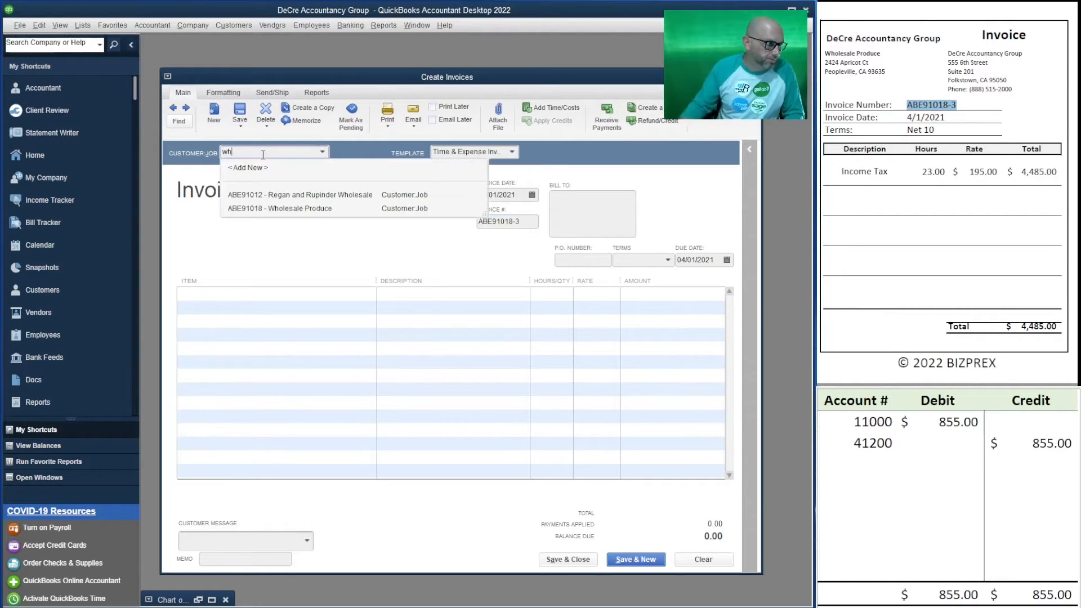
left_click(323, 209)
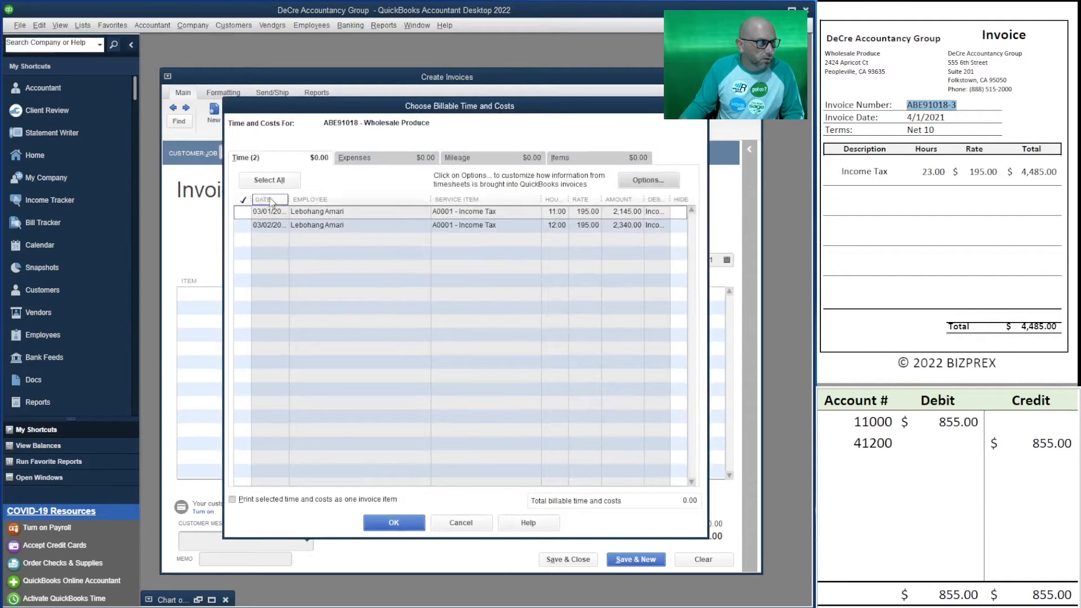
left_click(407, 526)
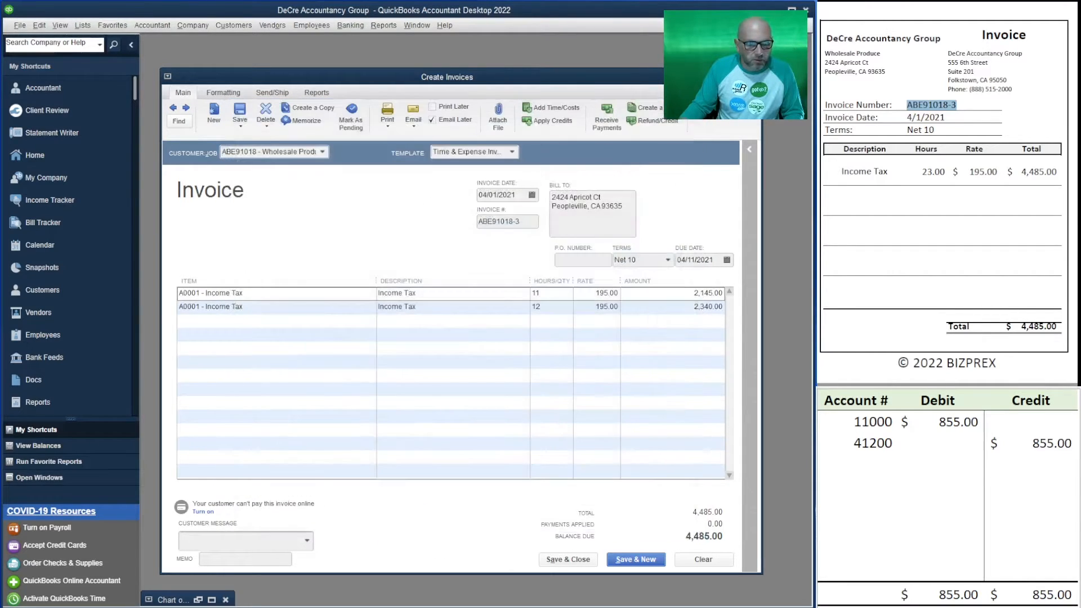
Change the journal entry's credit account to 41500 and set its debit and credit amounts to 4,485 each.
left_click(878, 441)
type("41500")
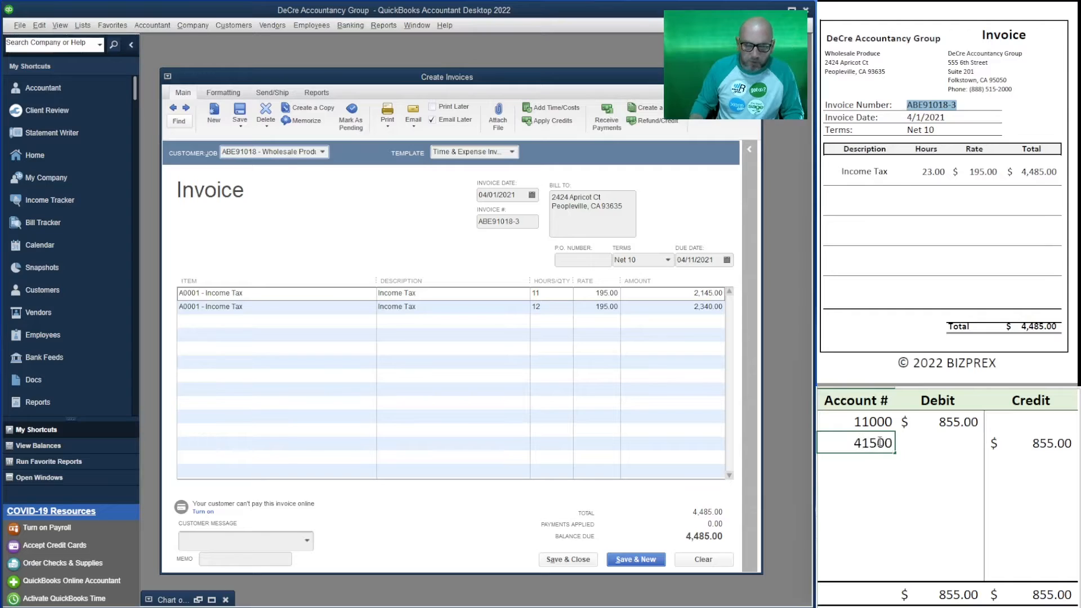
key("Tab")
key("Up")
type("4485")
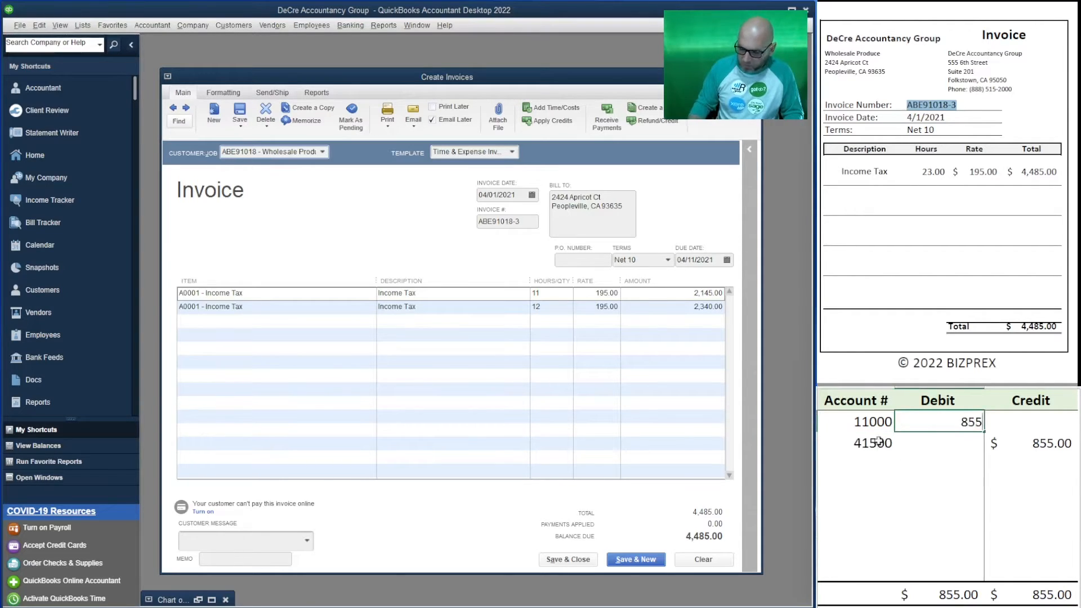
key("Return")
key("Tab")
type("4485")
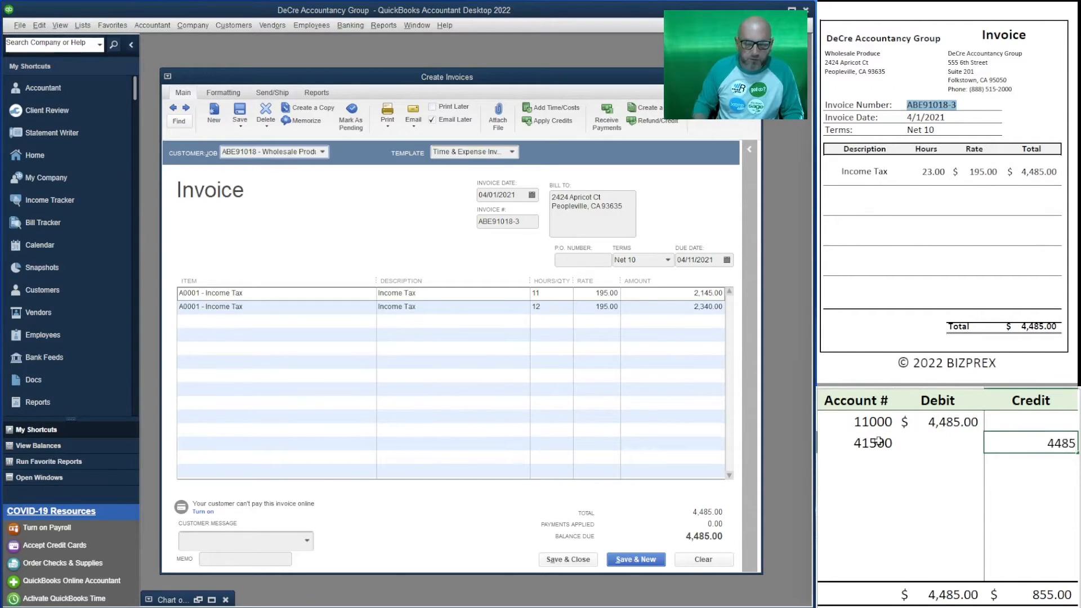
key("Return")
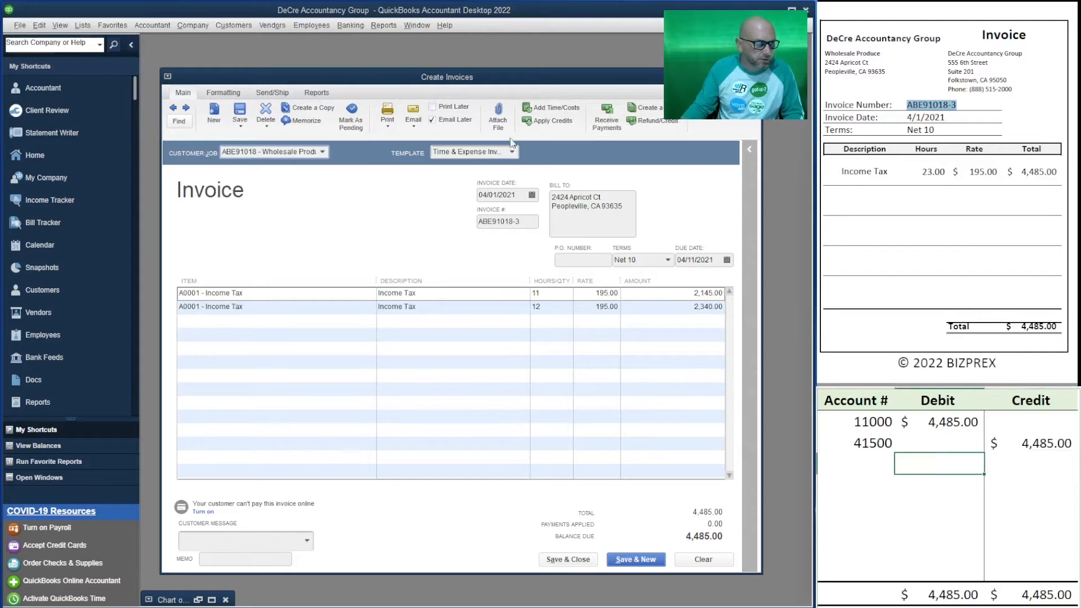
Turn off Email Later on the Wholesale Produce invoice and save it, starting a new blank invoice.
left_click(438, 122)
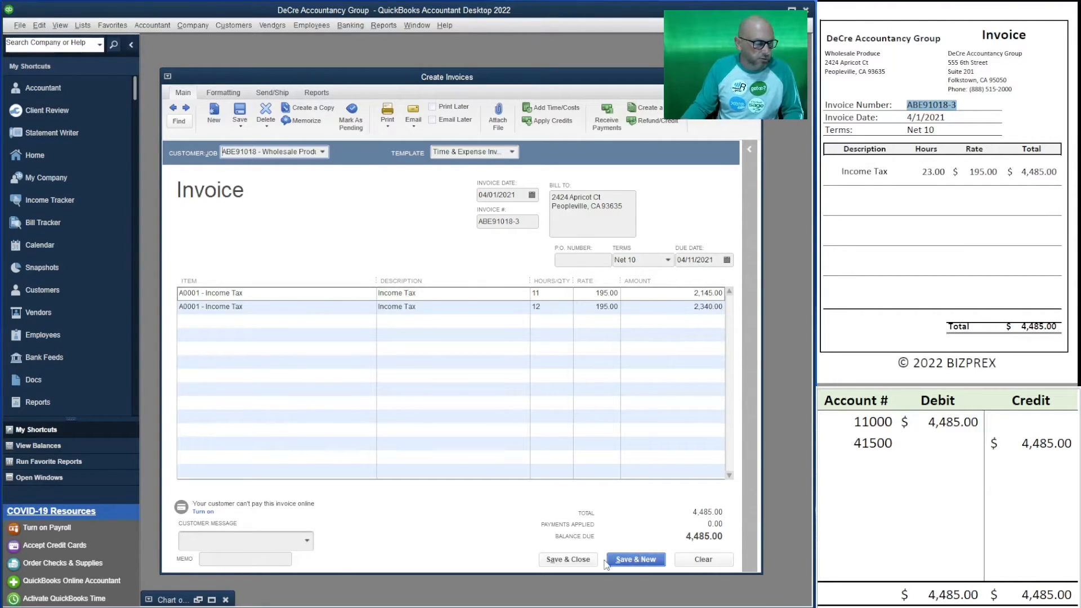
left_click(638, 559)
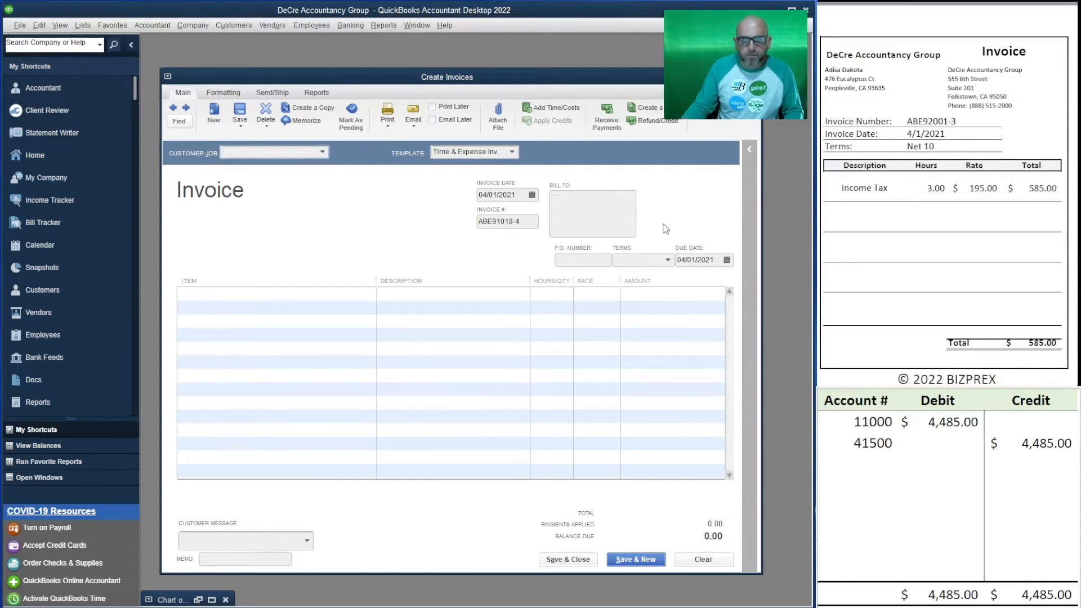
Choose the individual customer named on the source invoice and bill that customer's income tax time entry.
left_click(254, 153)
type("ad")
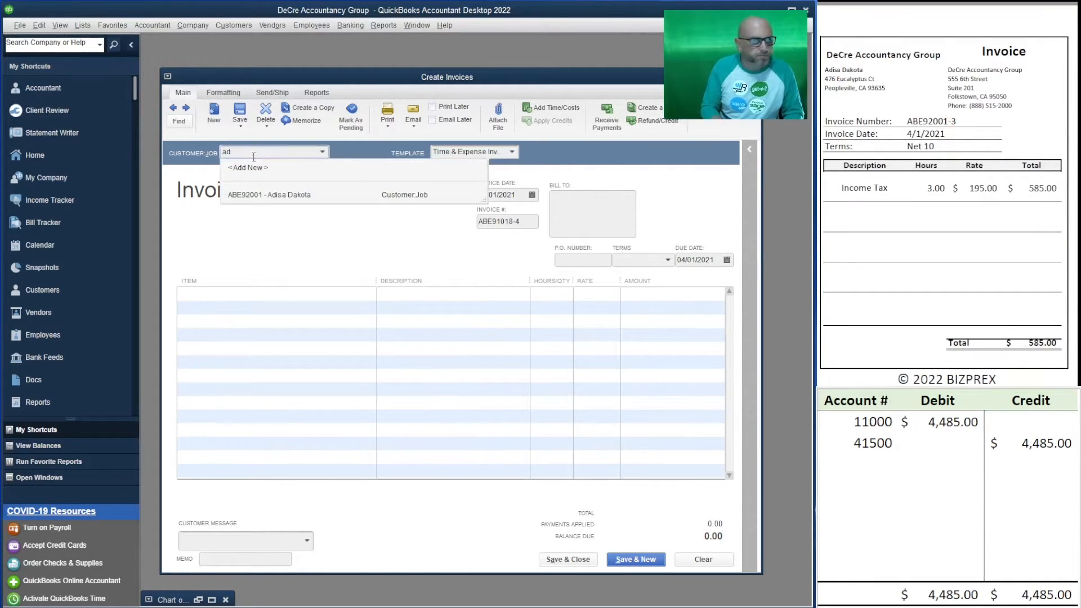
left_click(279, 193)
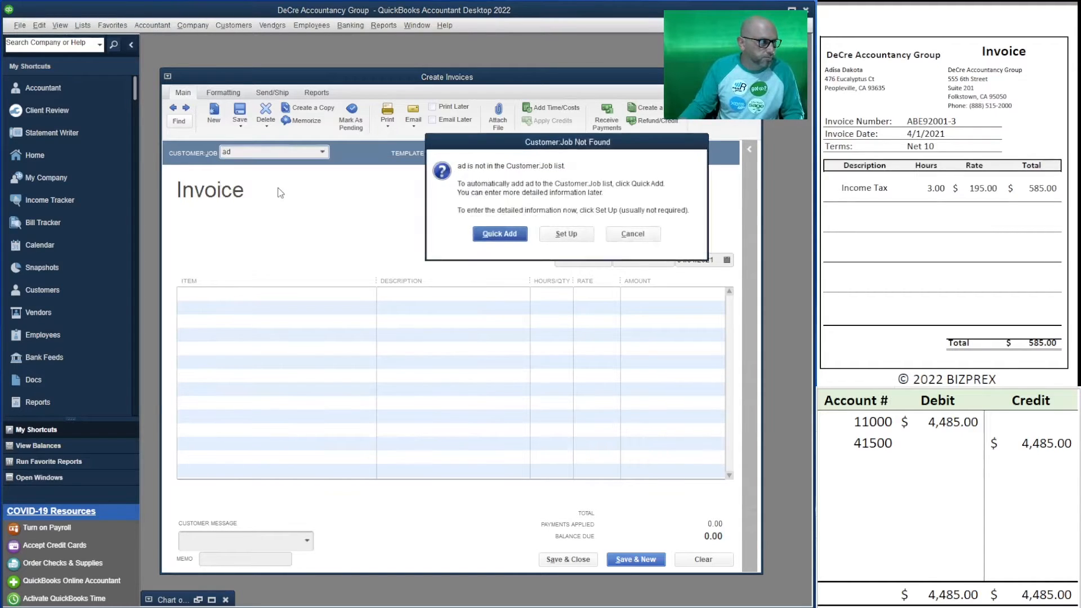
left_click(653, 237)
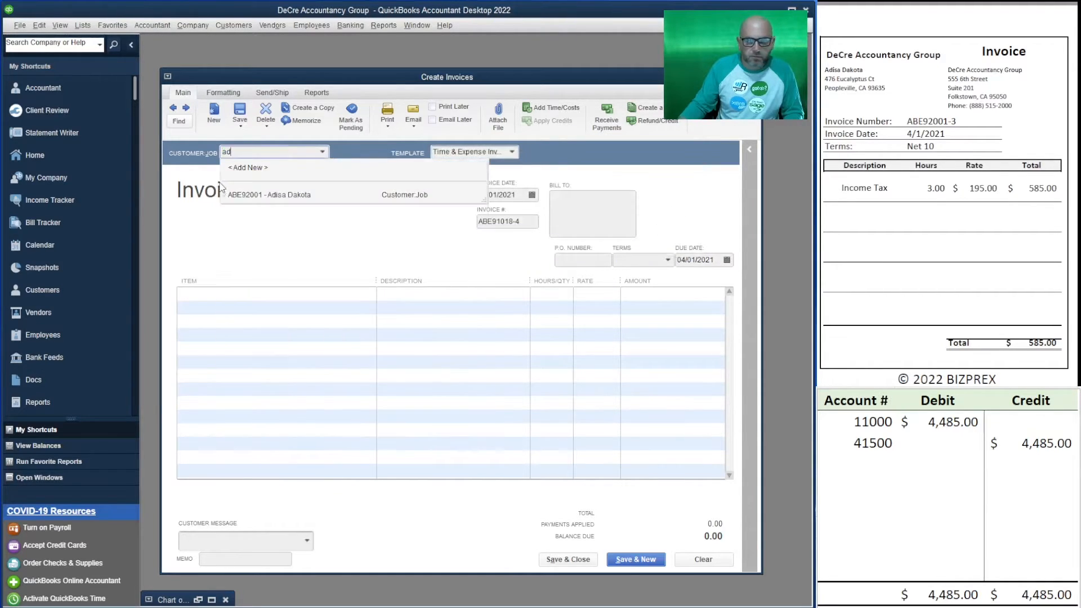
left_click(260, 194)
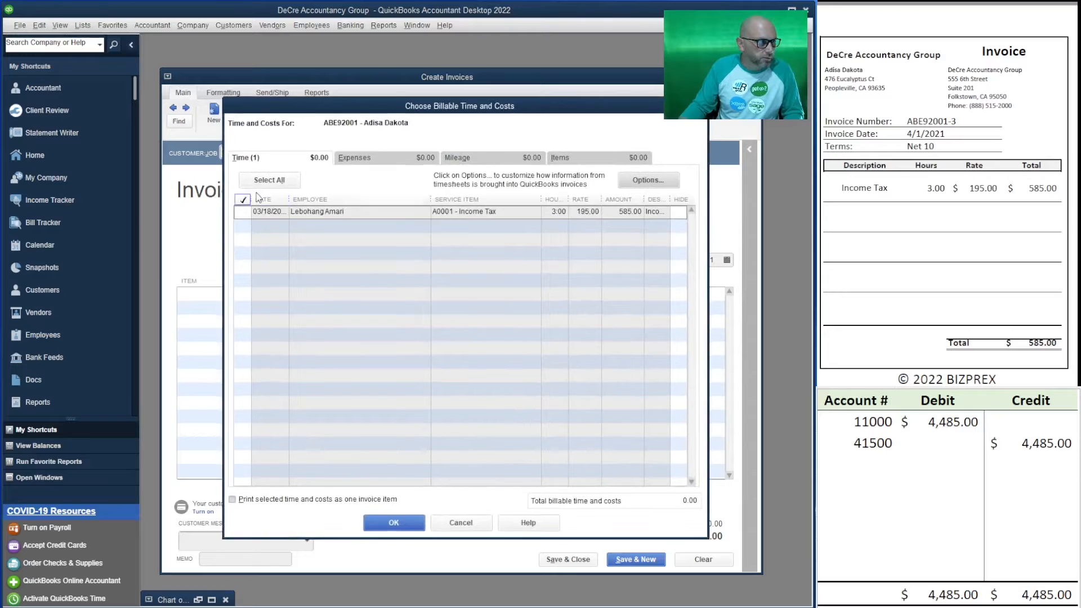
left_click(269, 179)
left_click(391, 523)
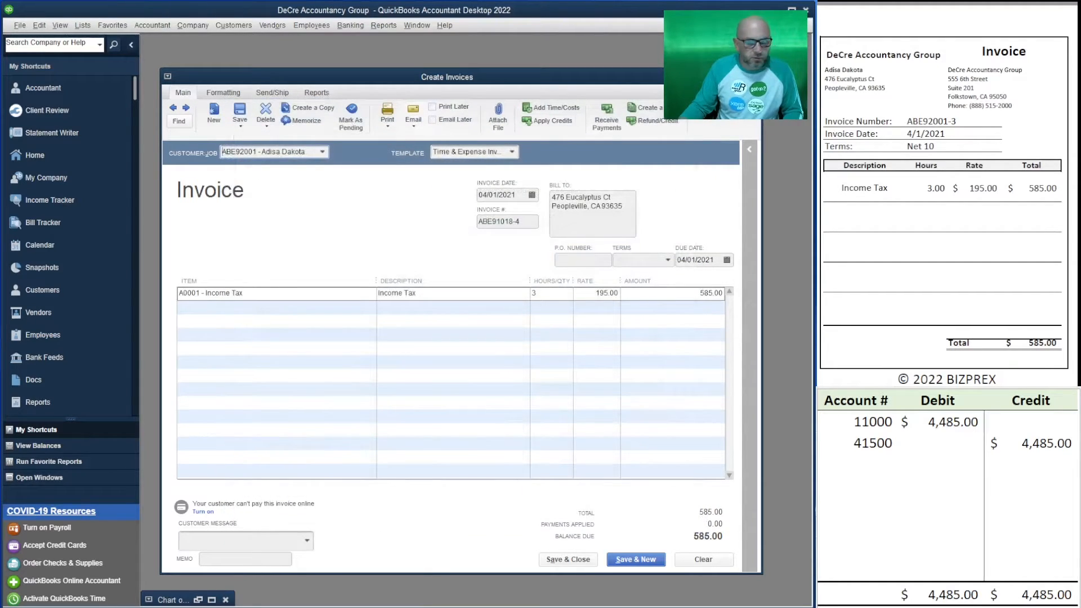
Replace the individual customer's invoice number with the one copied from the source invoice.
left_click_drag(957, 121, 906, 122)
left_click(506, 222)
key("ctrl+v")
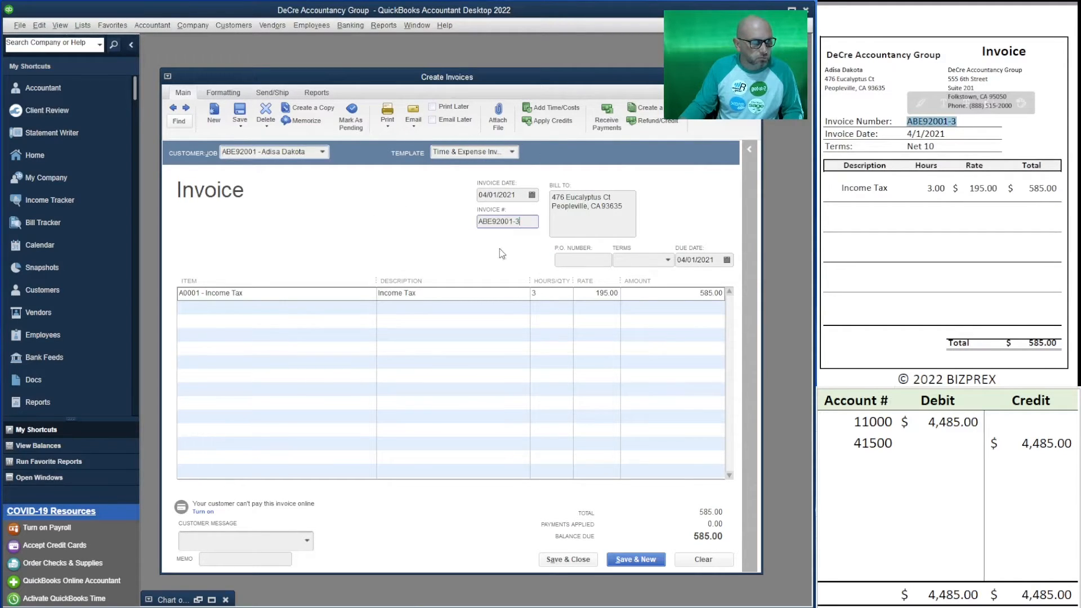
Set the journal entry's debit and credit amounts to 585 each, and save the matching income tax invoice to start a new one.
left_click(939, 463)
left_click(942, 428)
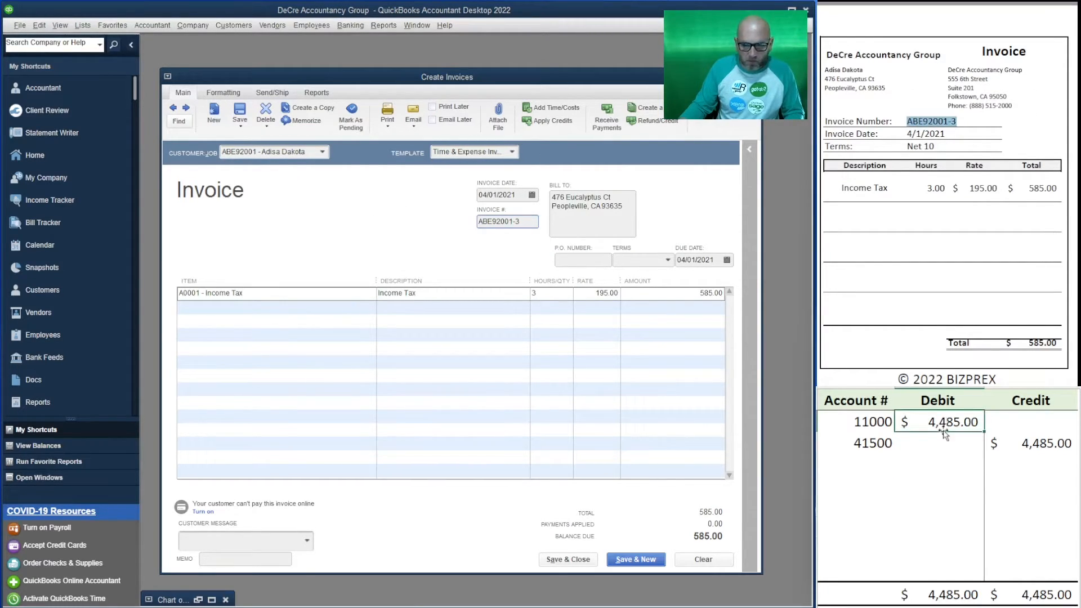
type("585")
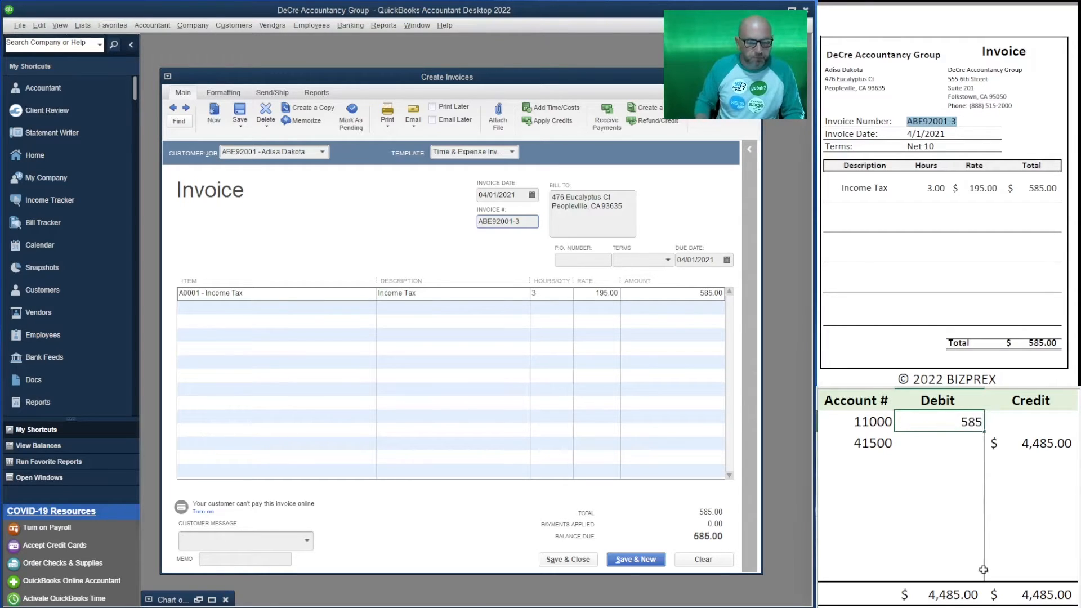
key("Return")
key("Right")
type("585")
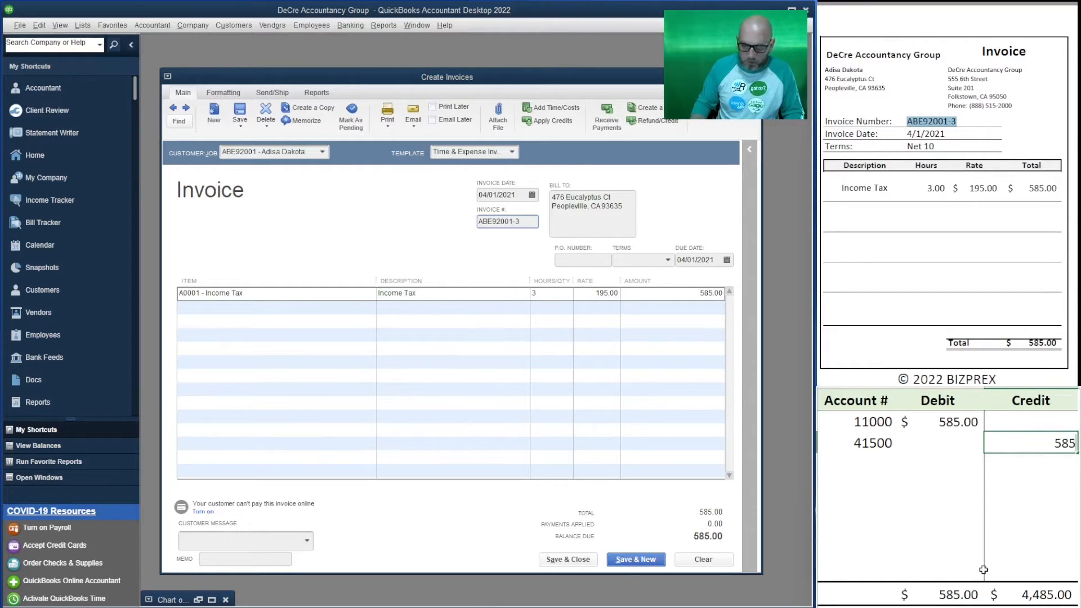
key("Return")
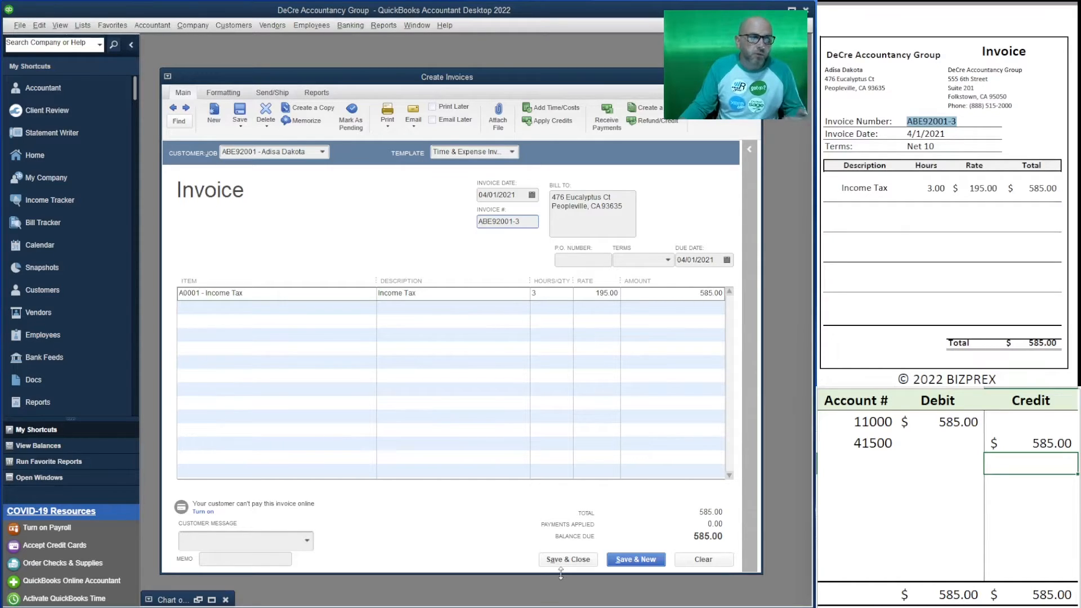
left_click(647, 559)
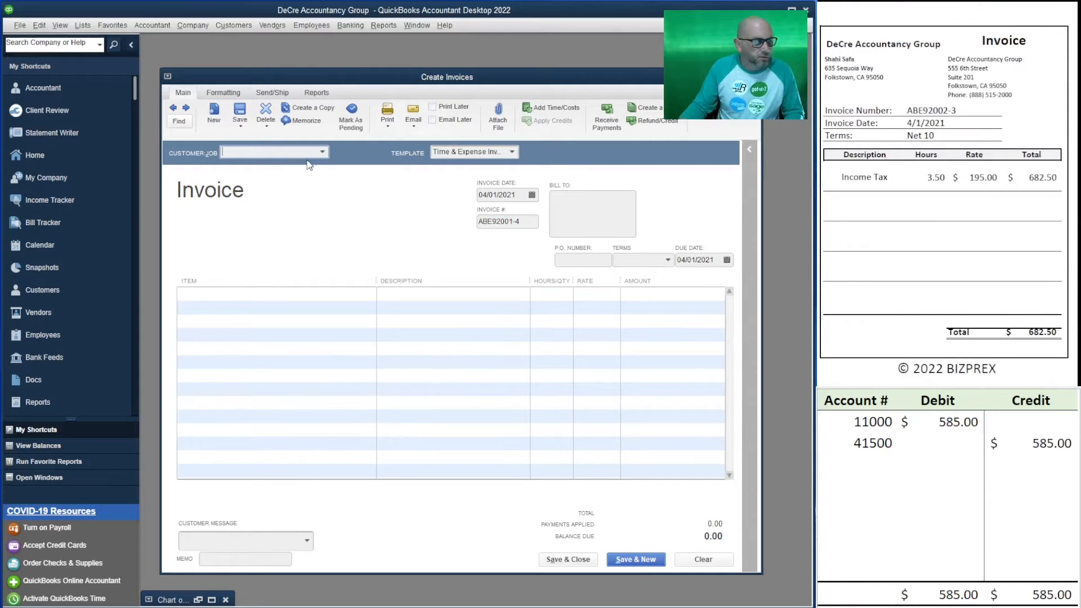
Choose the customer named on the next source invoice and bill that customer's 3.5-hour income tax time entry.
type("sh")
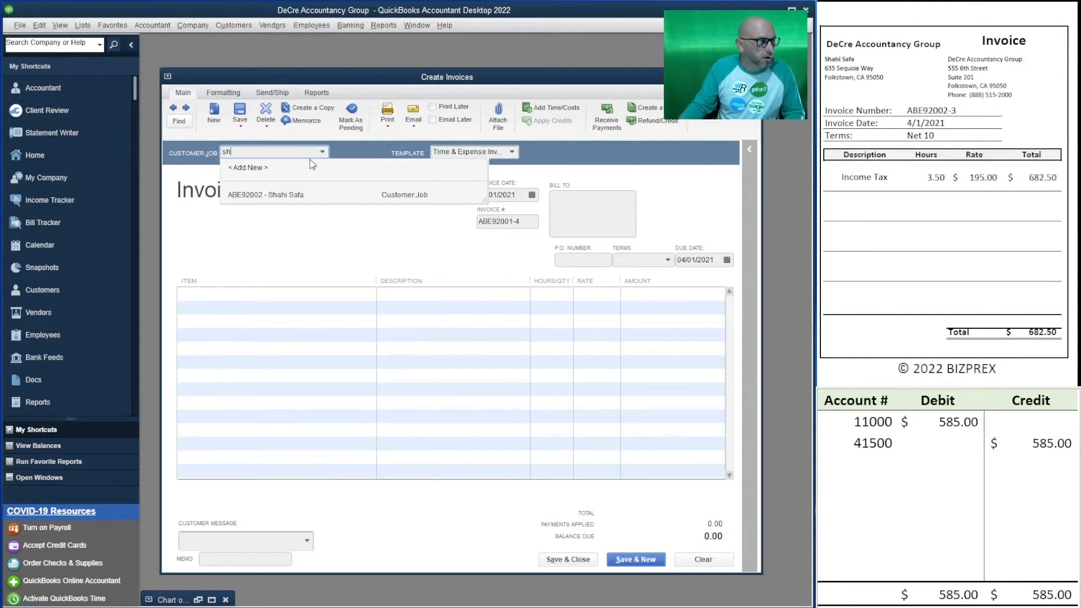
left_click(298, 195)
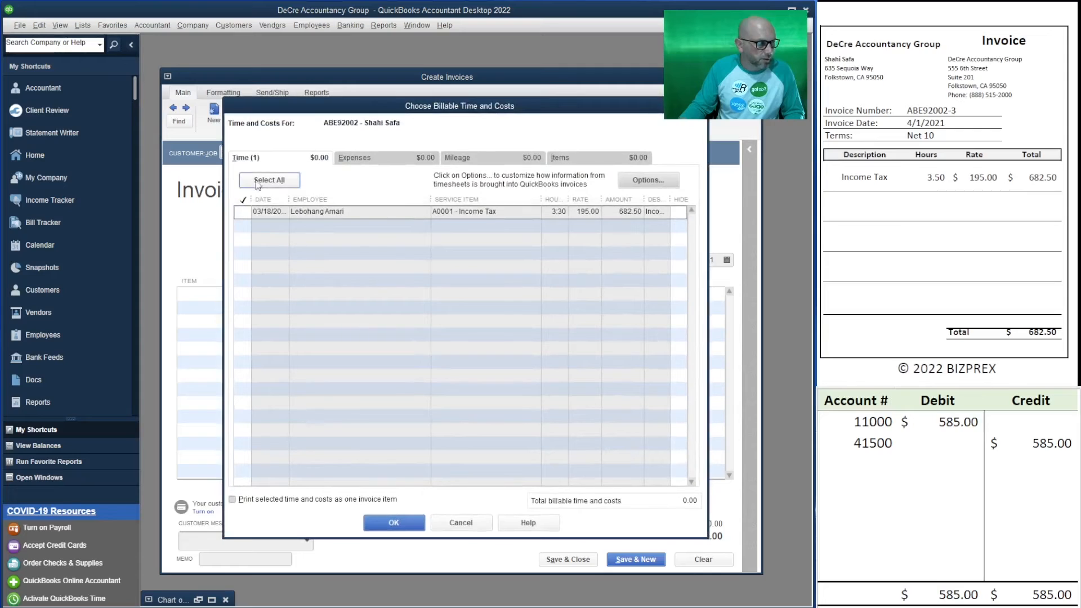
left_click(392, 523)
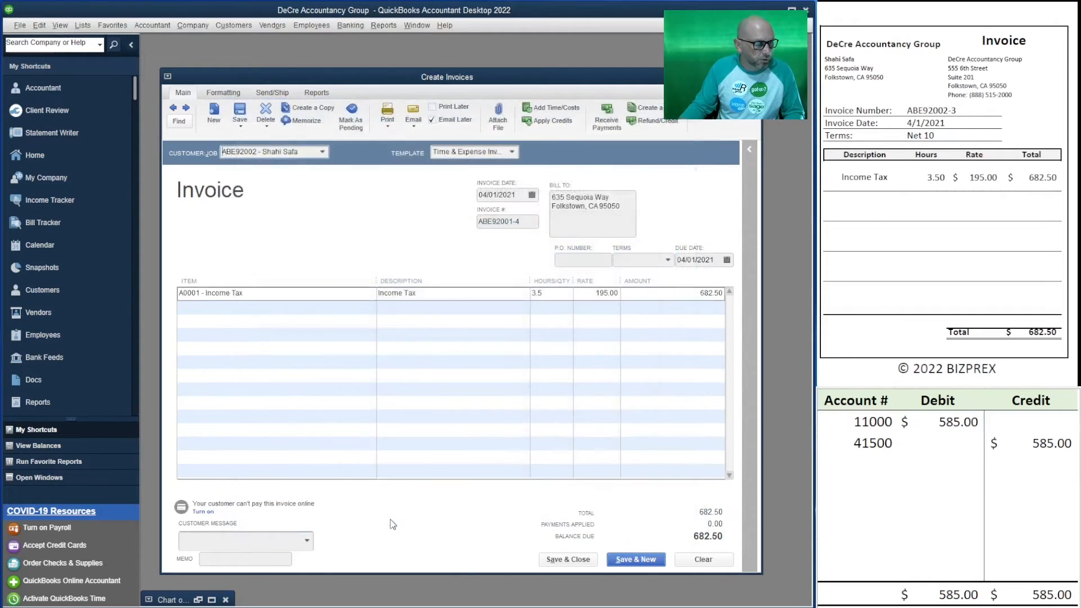
Replace the invoice number with the one copied from the source invoice and turn off Email Later.
left_click_drag(957, 111, 906, 111)
key("ctrl+c")
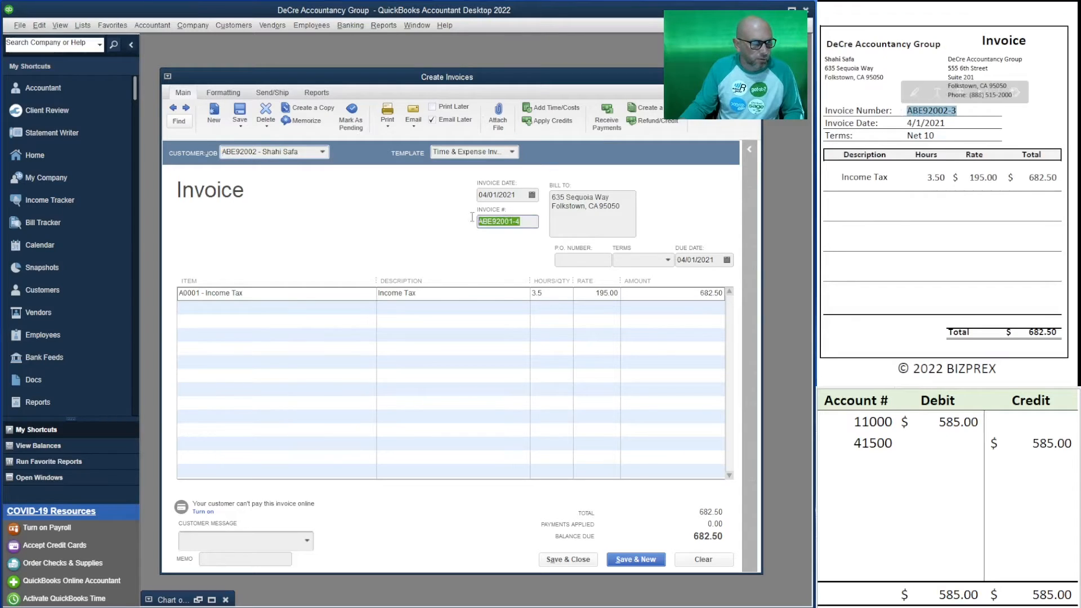
left_click(532, 221)
key("ctrl+v")
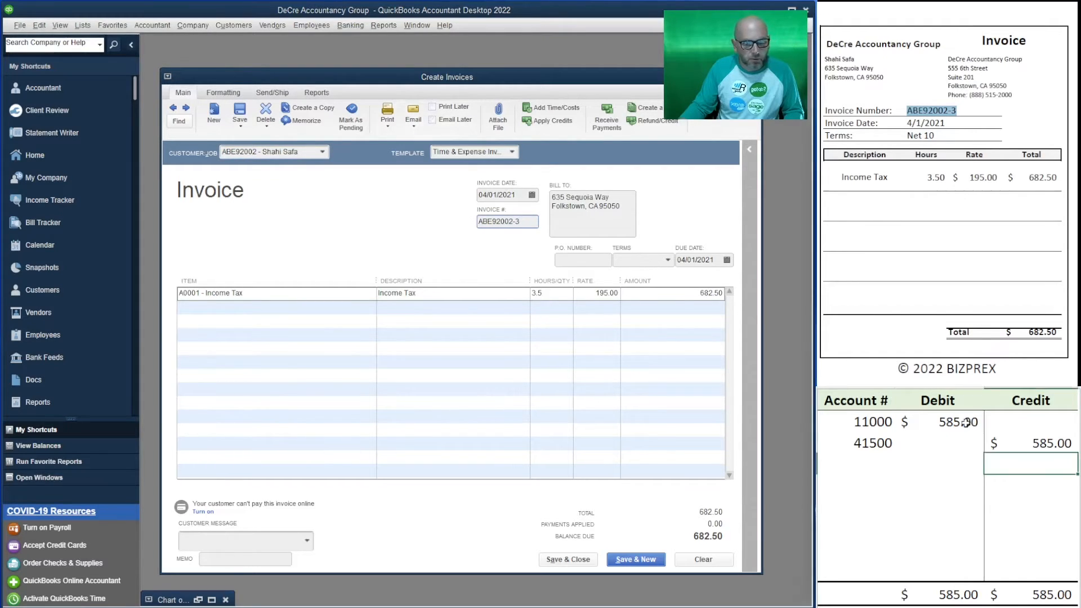
Change the journal entry's debit and credit amounts to 682.50 each, and save the matching invoice to start a new one.
left_click(960, 427)
type("682.50")
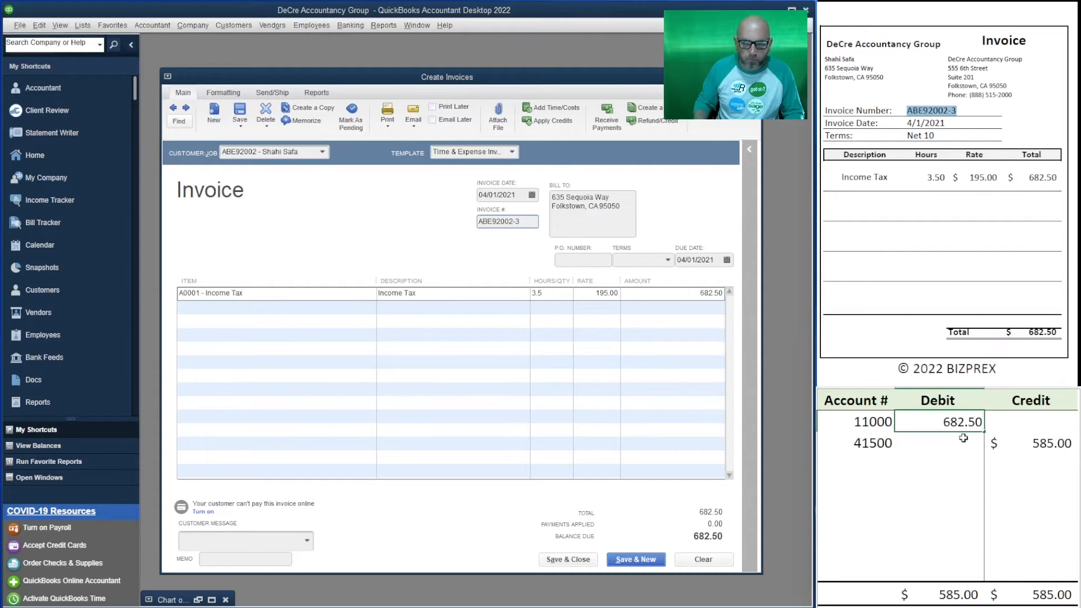
key("Return")
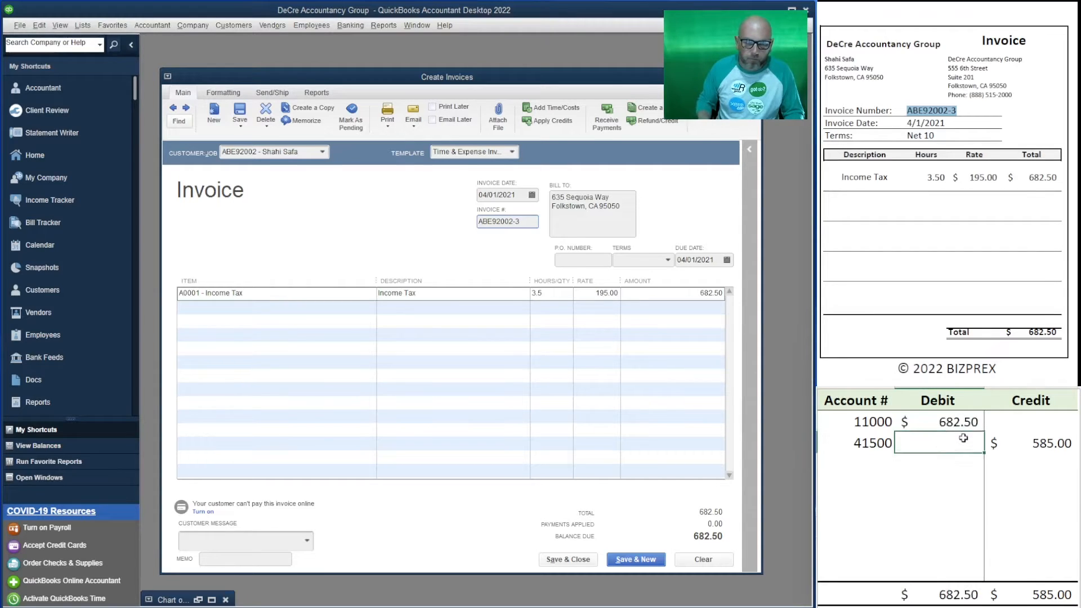
key("Right")
type("682.50")
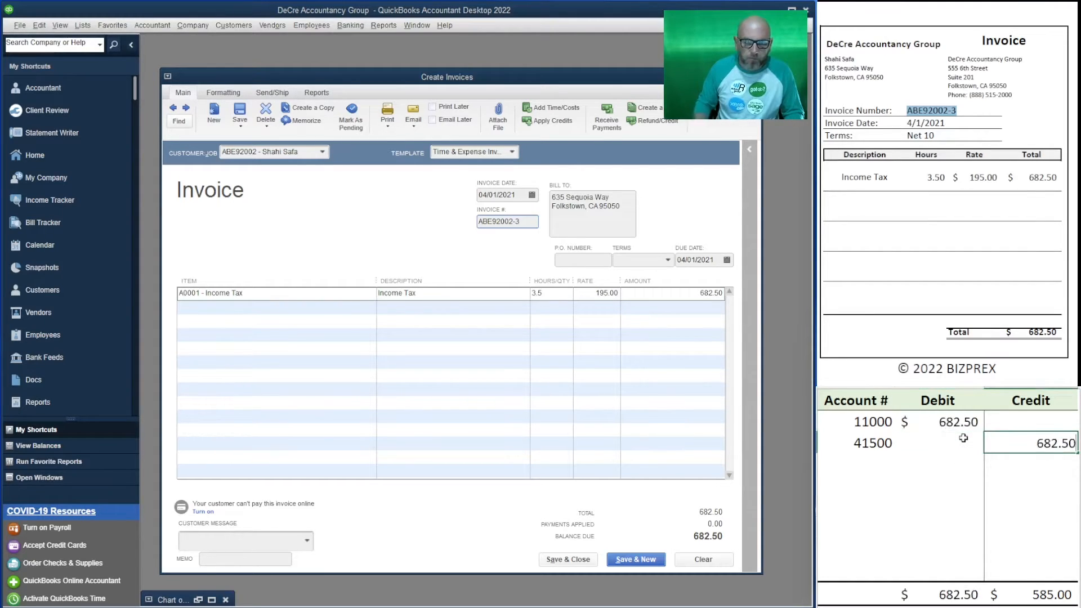
key("Return")
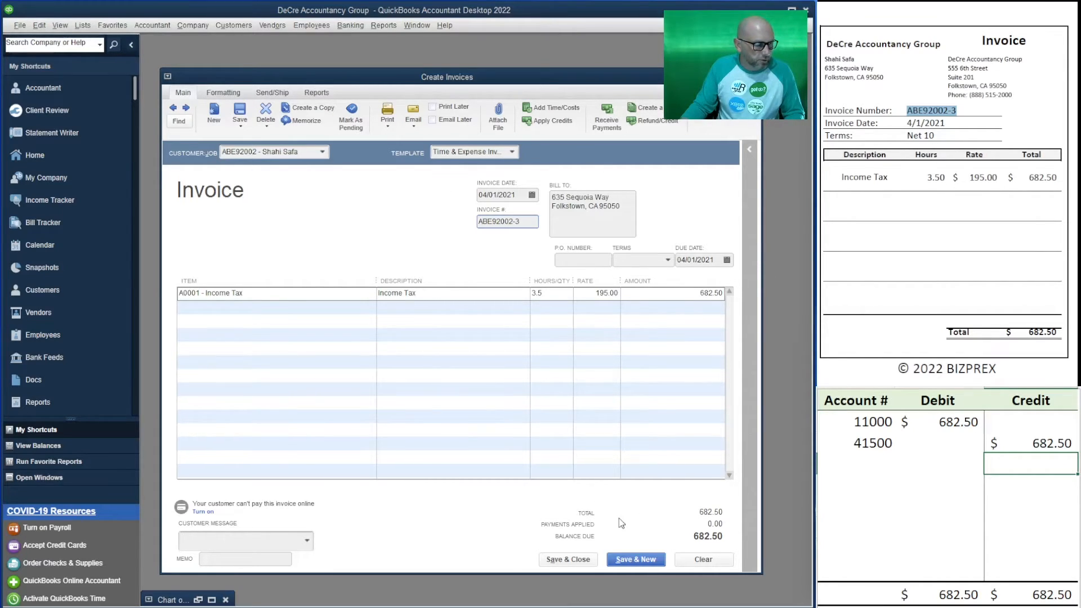
left_click(648, 560)
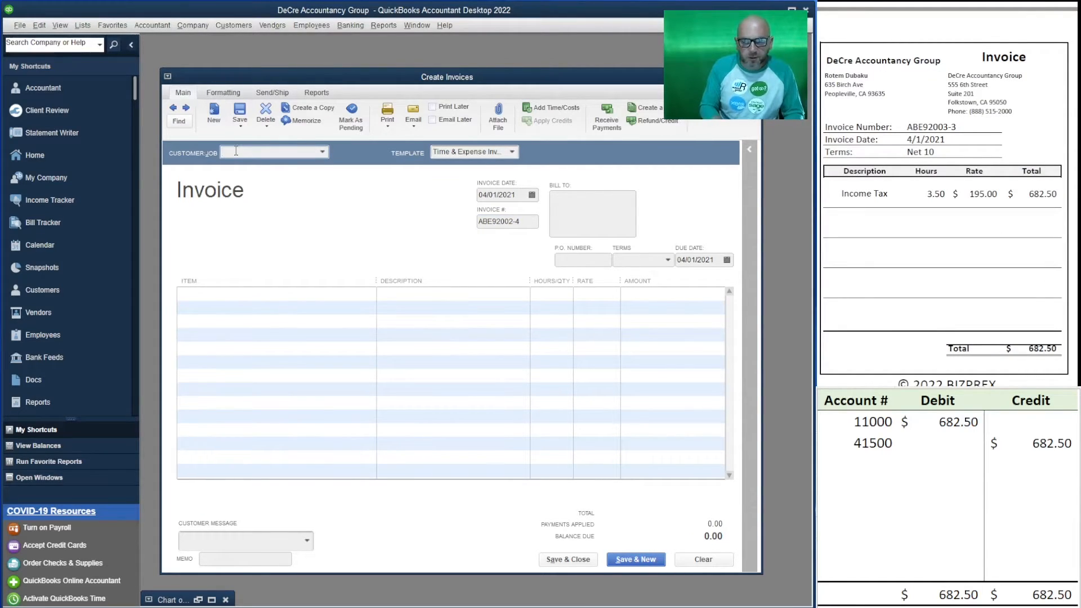
Bill the next source invoice's customer for the 3.5-hour income tax time entry, with Email Later turned off.
type("rotem")
left_click(309, 197)
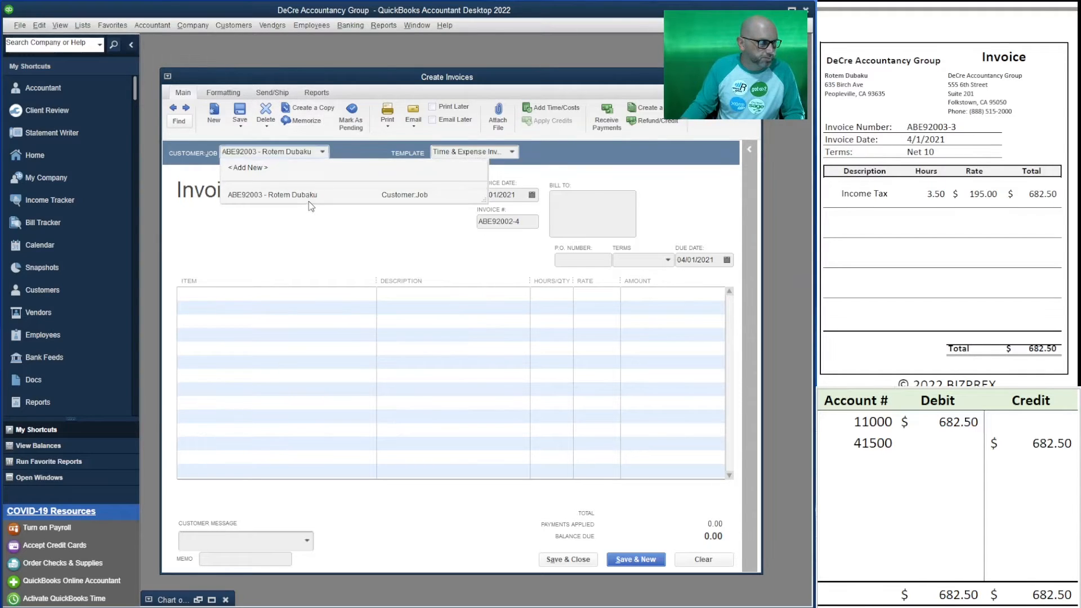
left_click(269, 179)
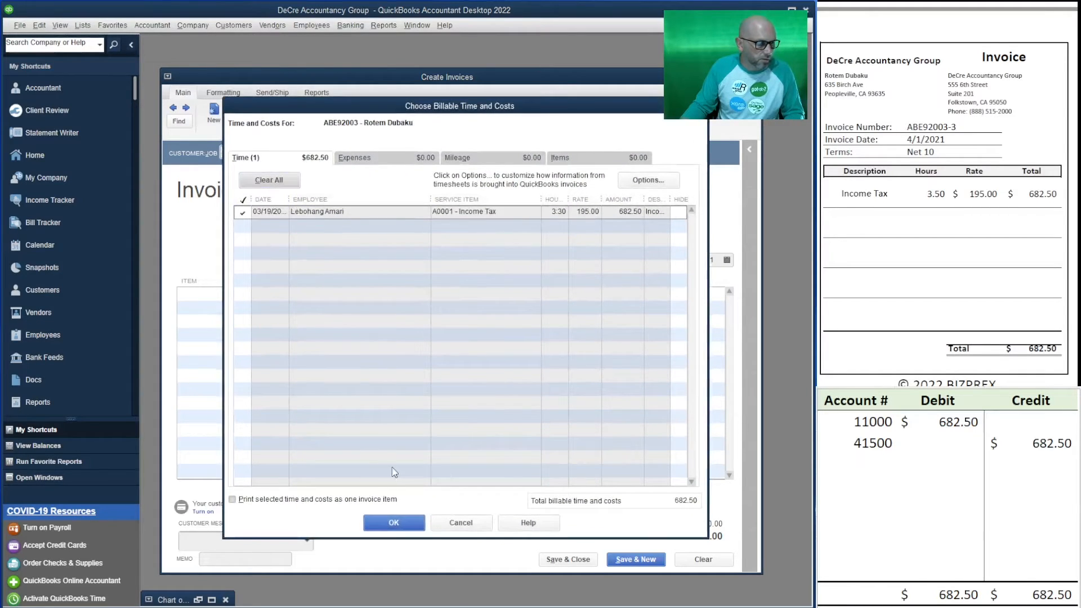
left_click(394, 523)
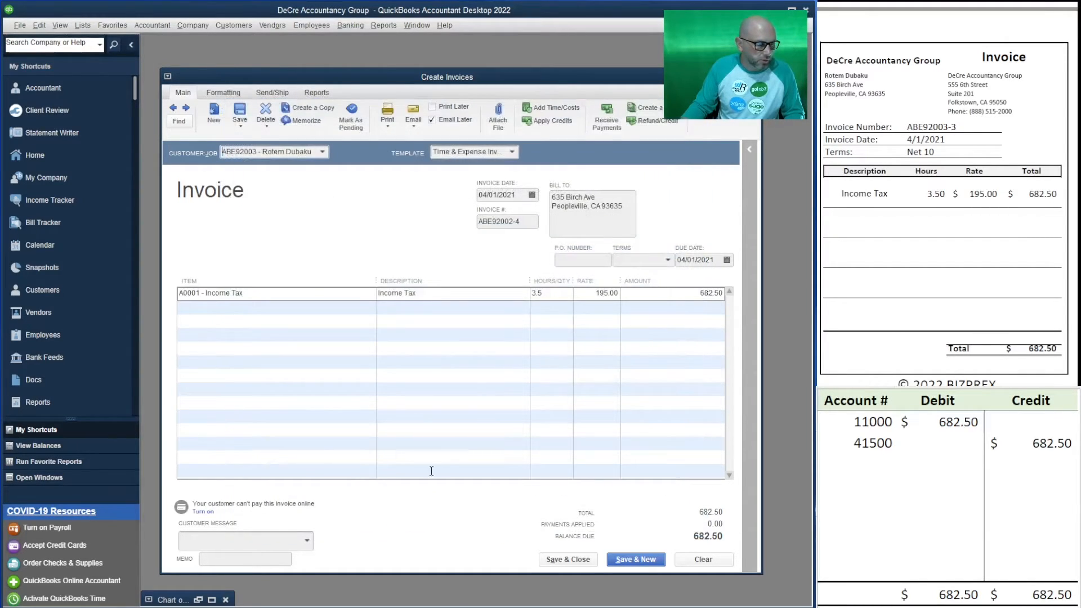
left_click(441, 121)
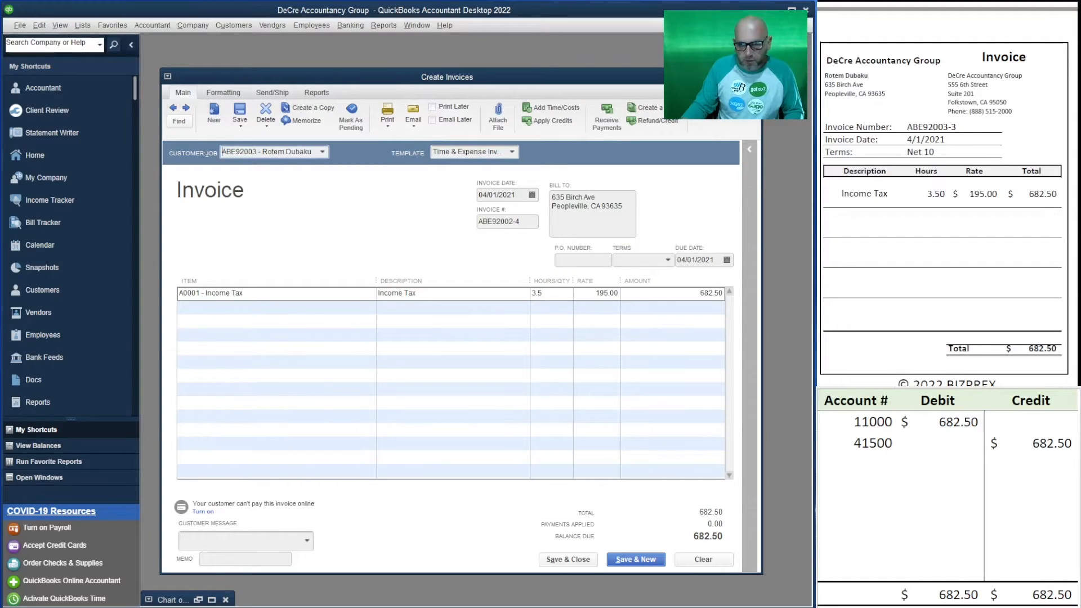
Copy the source invoice's number into the 682.50 invoice and save it, starting a new blank invoice.
left_click_drag(957, 128, 906, 127)
key("ctrl+c")
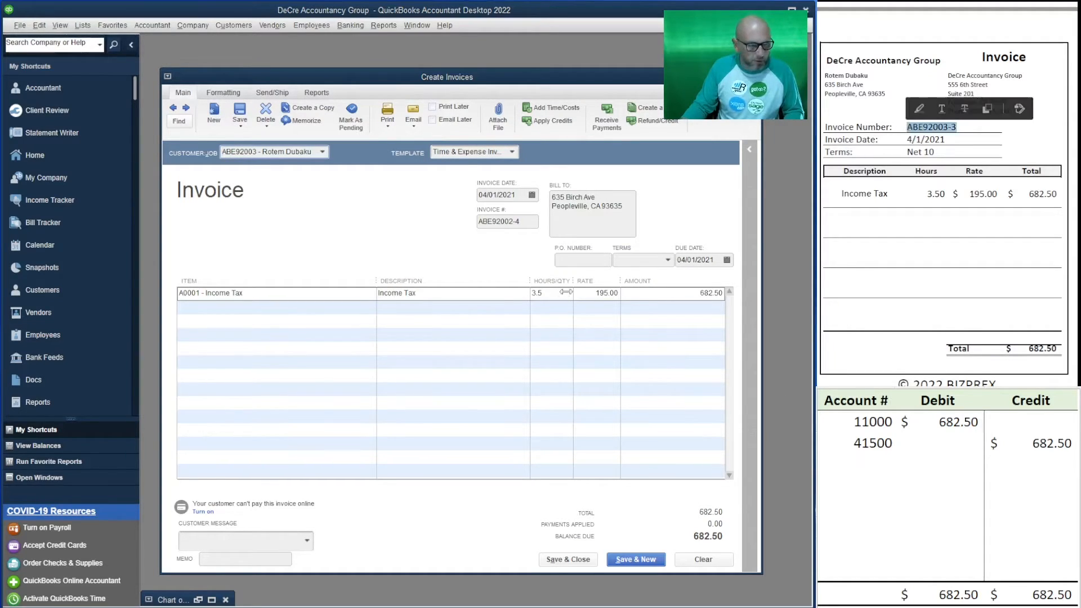
left_click(526, 223)
key("ctrl+v")
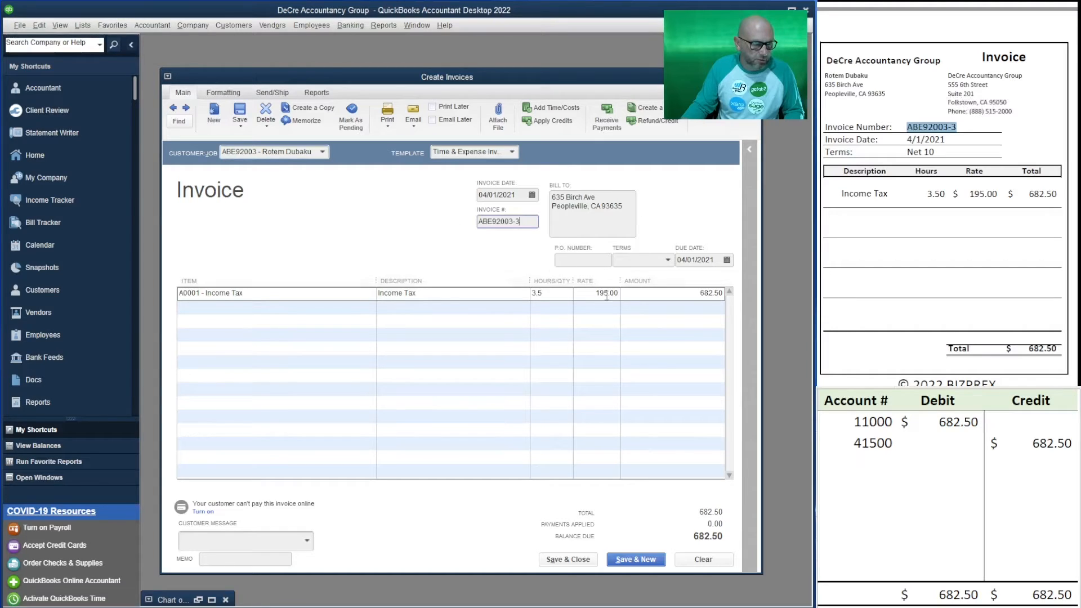
left_click(956, 424)
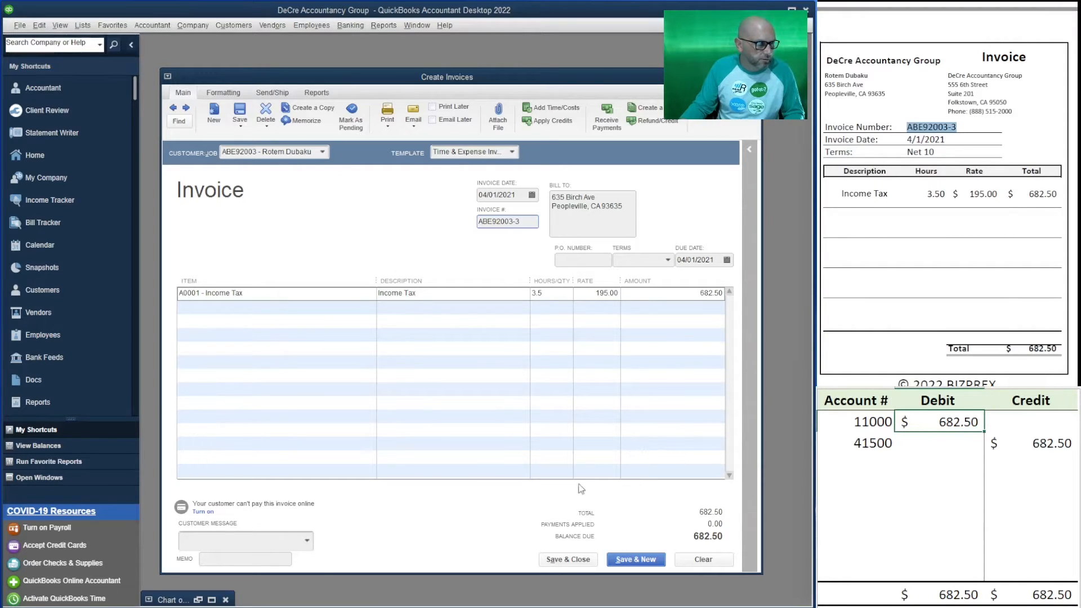
left_click(636, 559)
Choose the customer named on the 828.75 source invoice and bill that customer's 4.25-hour income tax time entry.
scroll(945, 197, "down", 5)
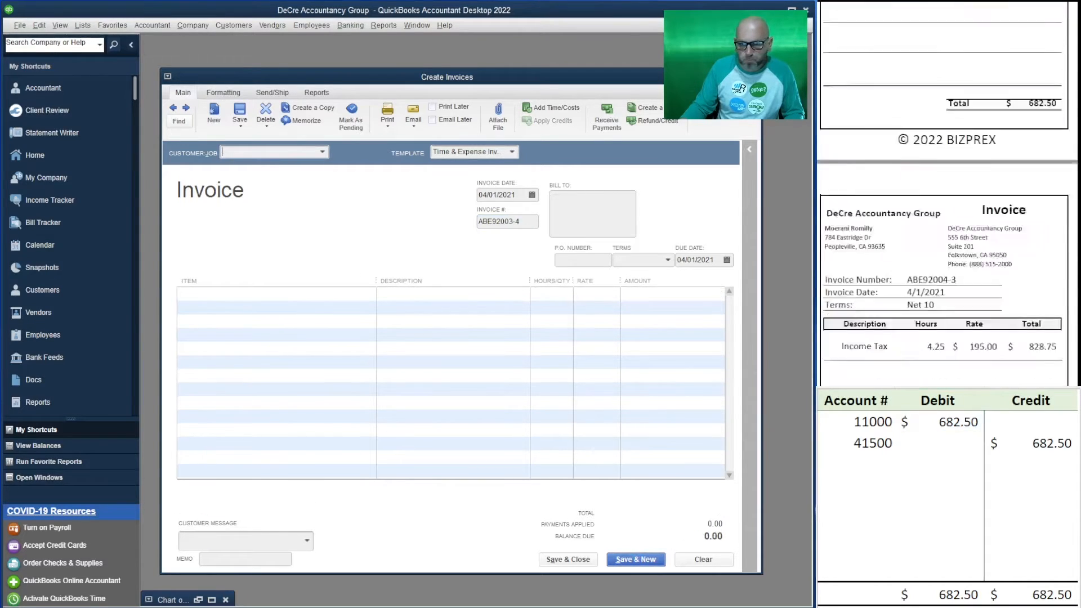
scroll(945, 197, "down", 3)
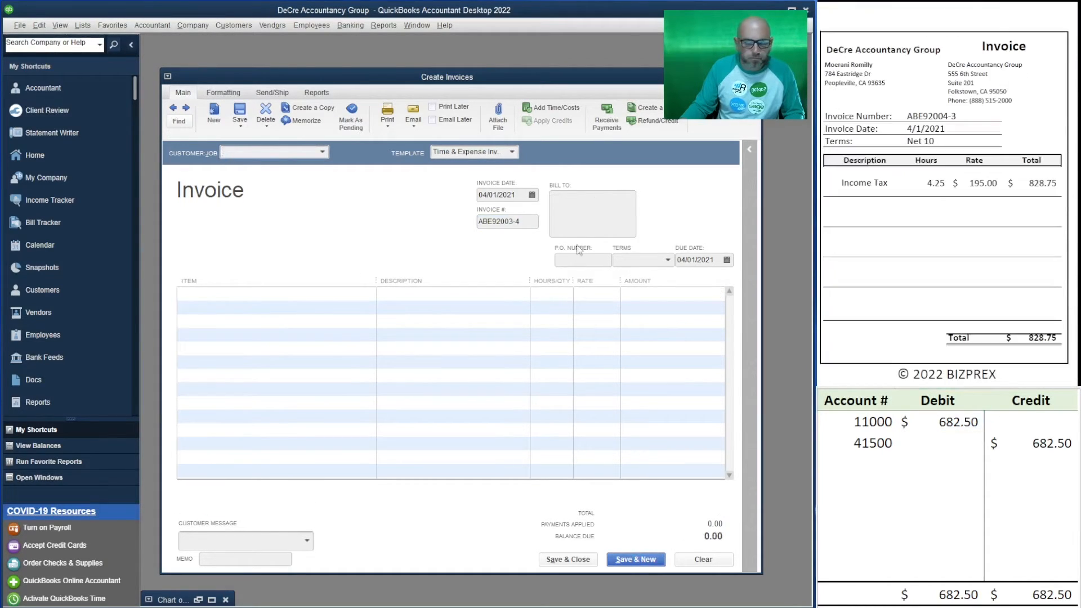
type("mo")
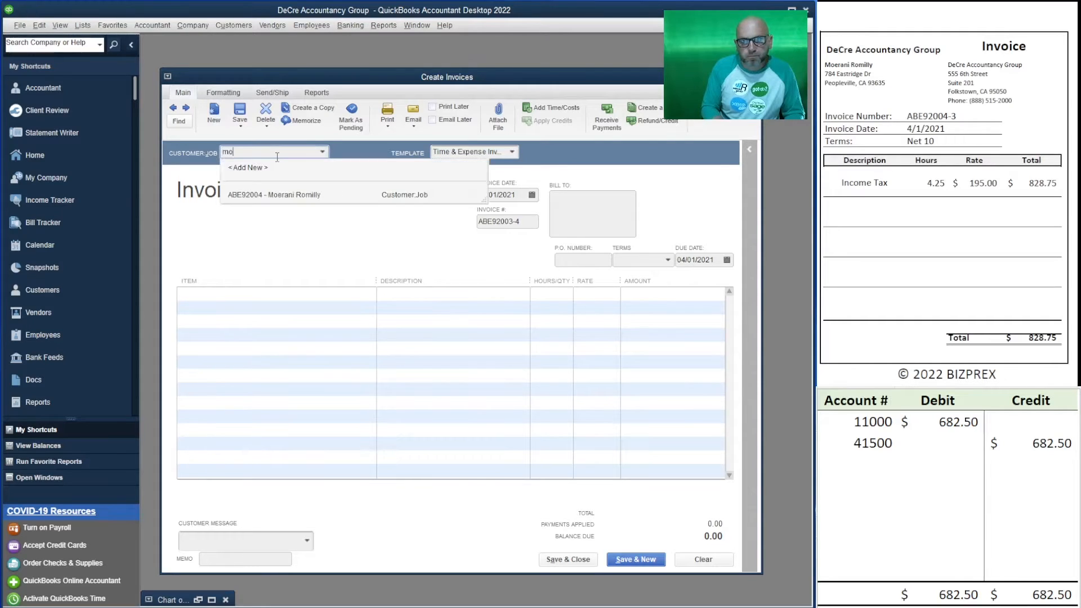
type("er")
left_click(309, 197)
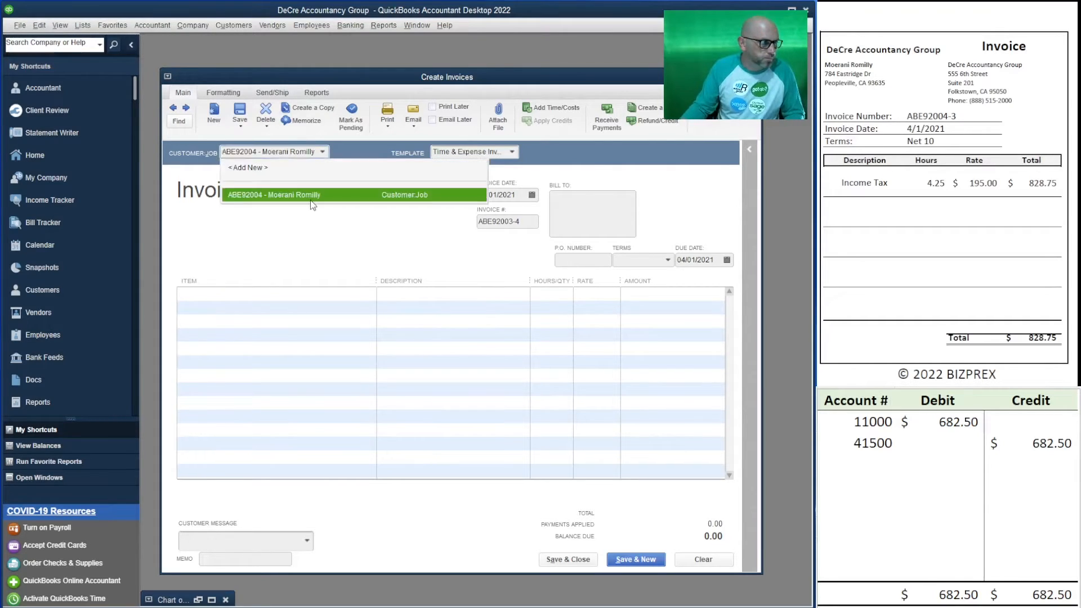
left_click(272, 178)
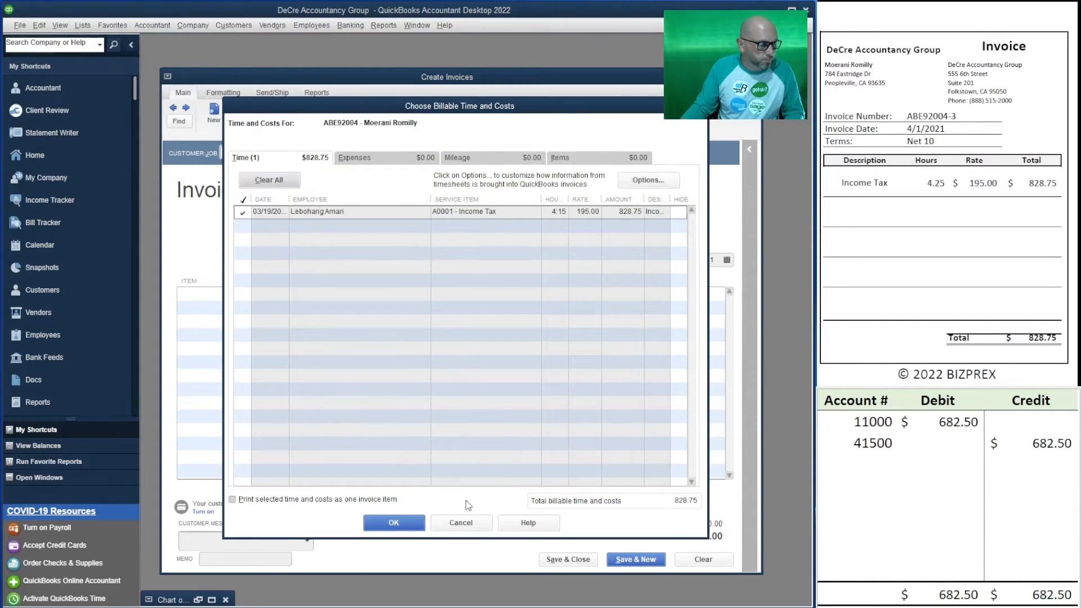
left_click(394, 523)
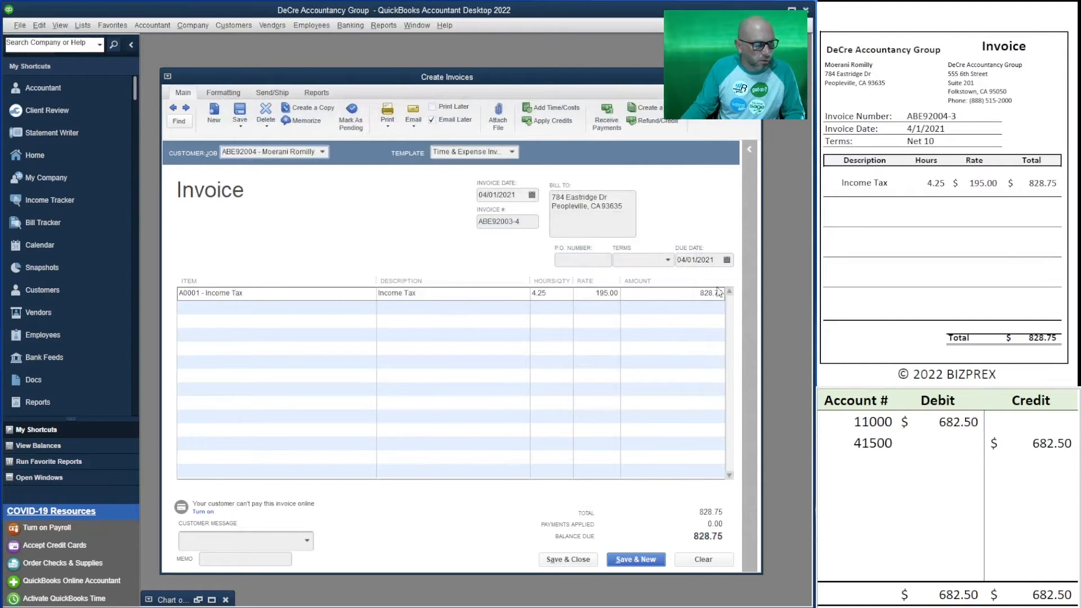
Update the journal entry's debit for account 11000 and credit for account 41500 to 828.75 each.
left_click(957, 424)
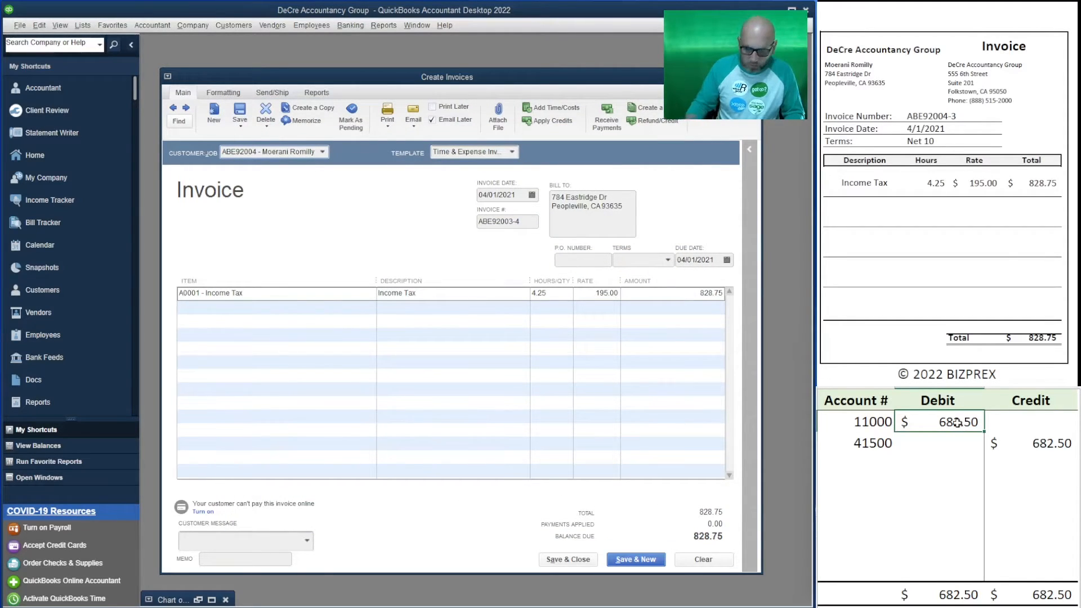
type("828.75")
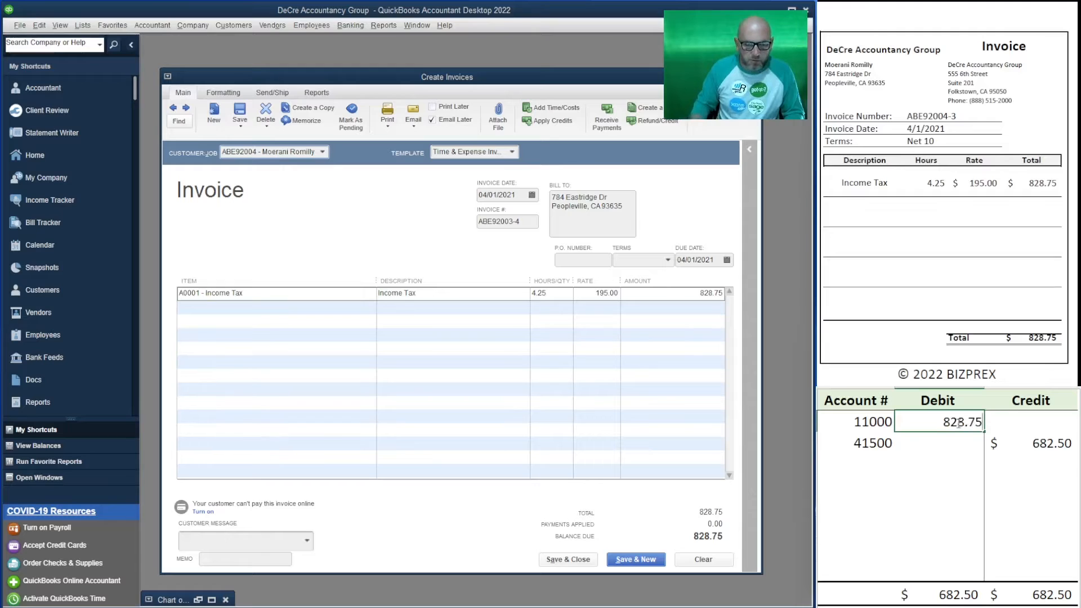
key("Return")
key("Tab")
type("828.75")
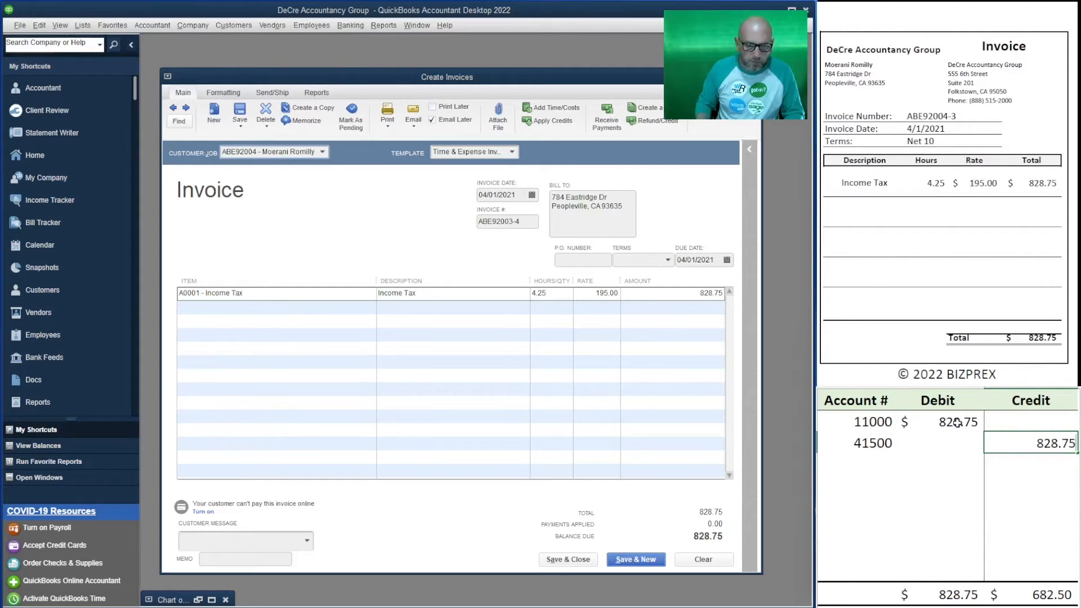
key("Return")
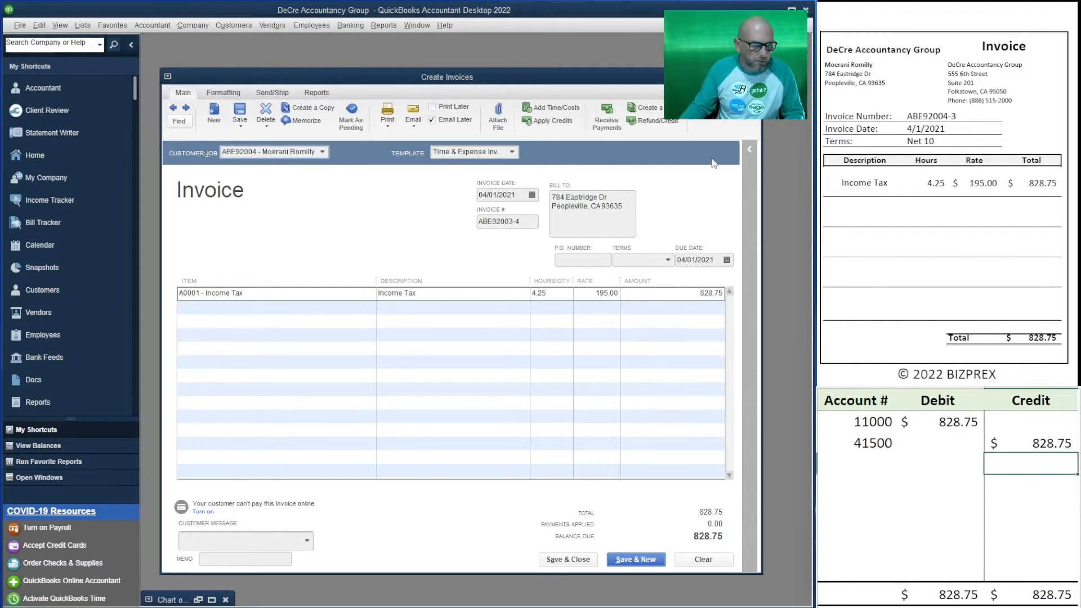
Turn off Email Later on the 828.75 invoice and replace its invoice number with the one from the source invoice.
left_click(441, 121)
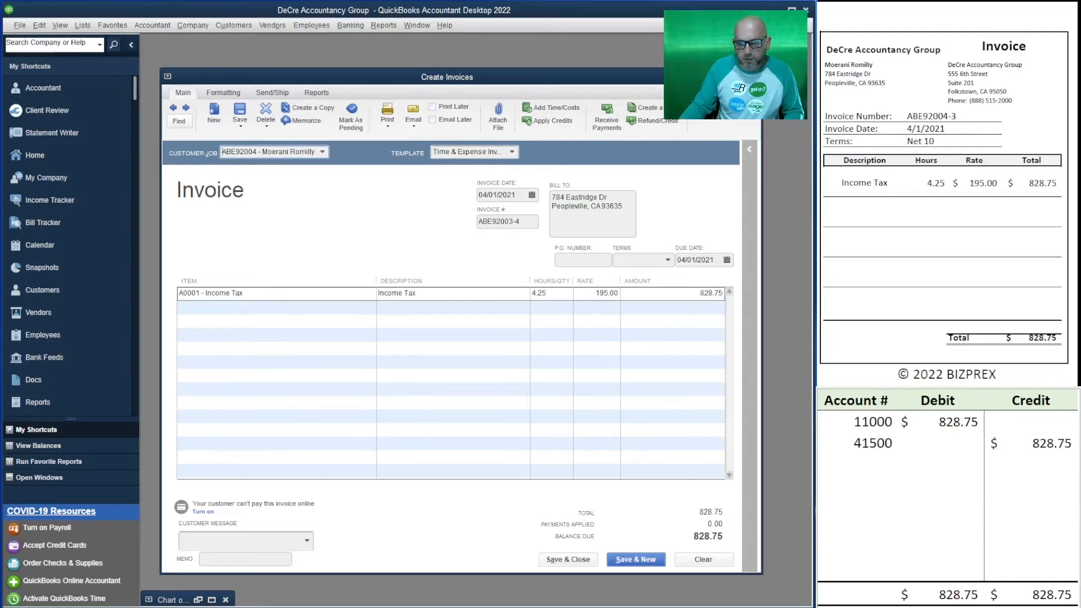
left_click_drag(957, 115, 906, 116)
key("ctrl+c")
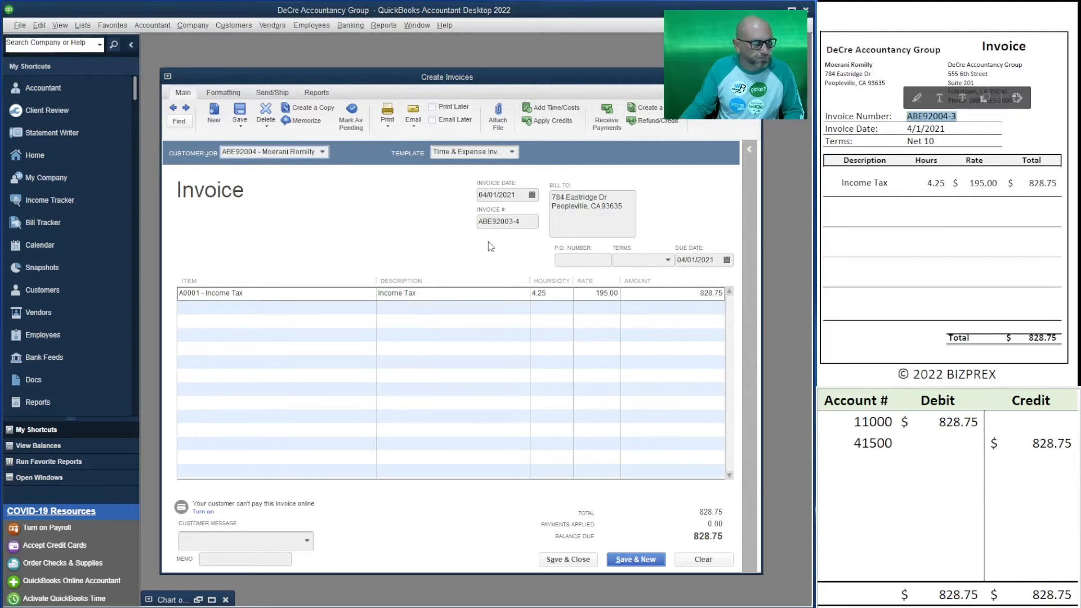
double_click(532, 219)
key("ctrl+v")
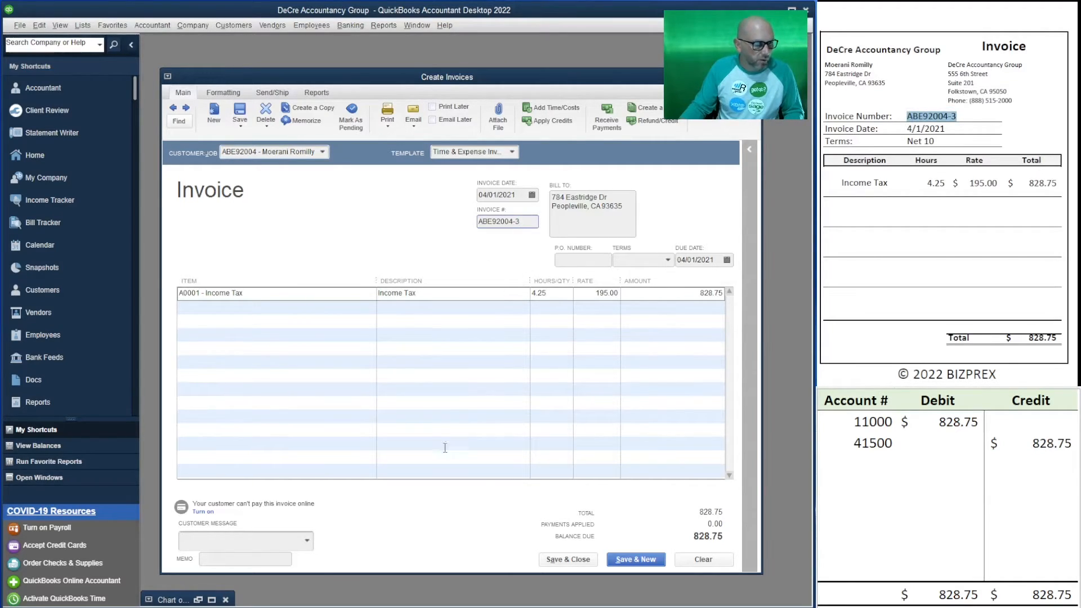
Save the 828.75 invoice and bill the 3.25-hour income tax time entry of the 633.75 source invoice's customer on a new invoice.
left_click(636, 560)
scroll(945, 197, "down", 6)
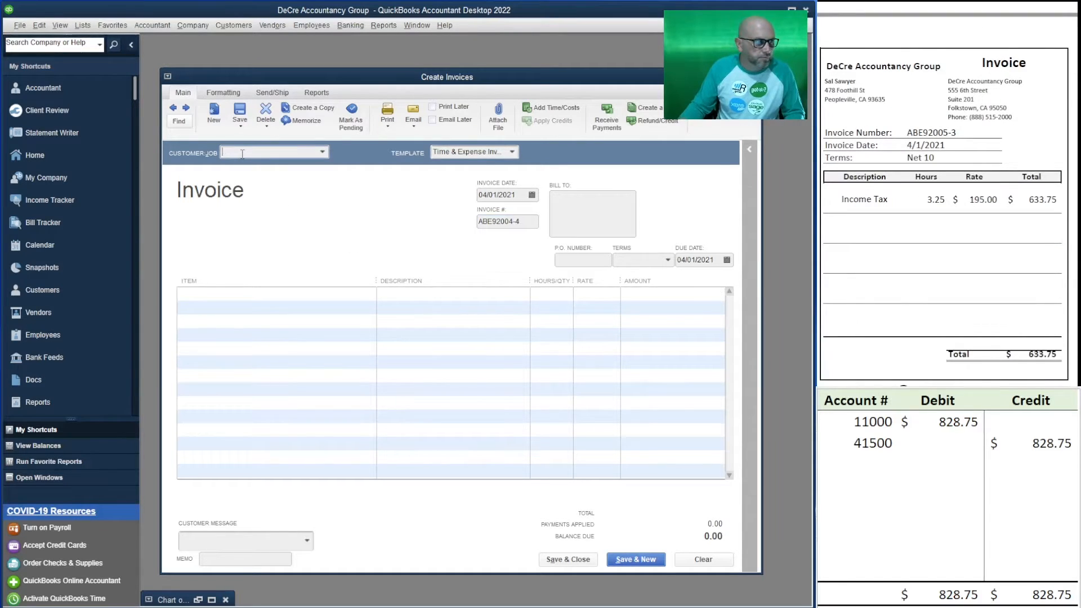
type("sal")
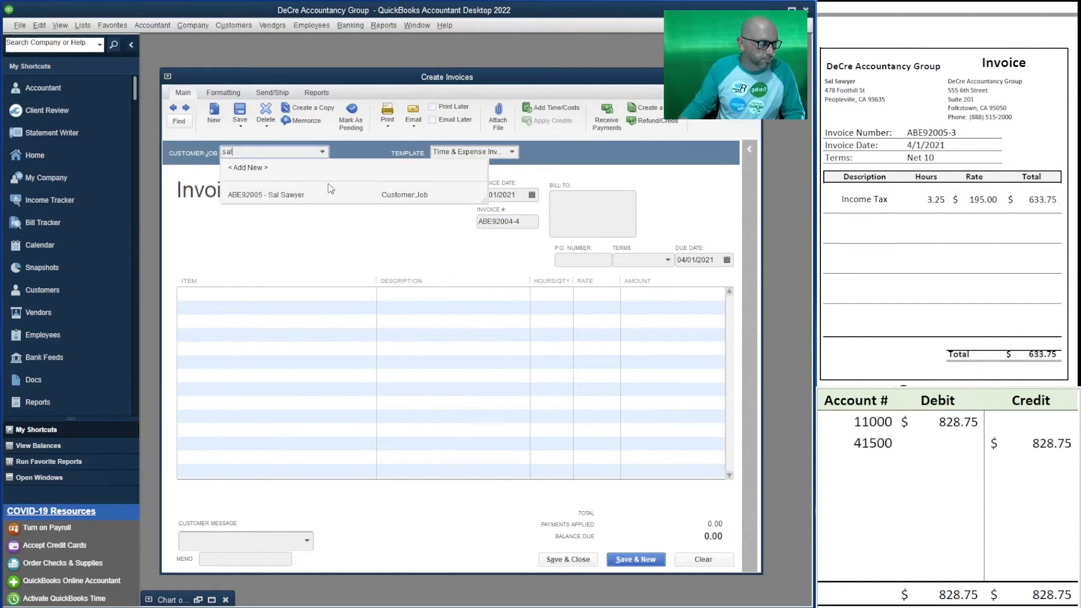
left_click(318, 197)
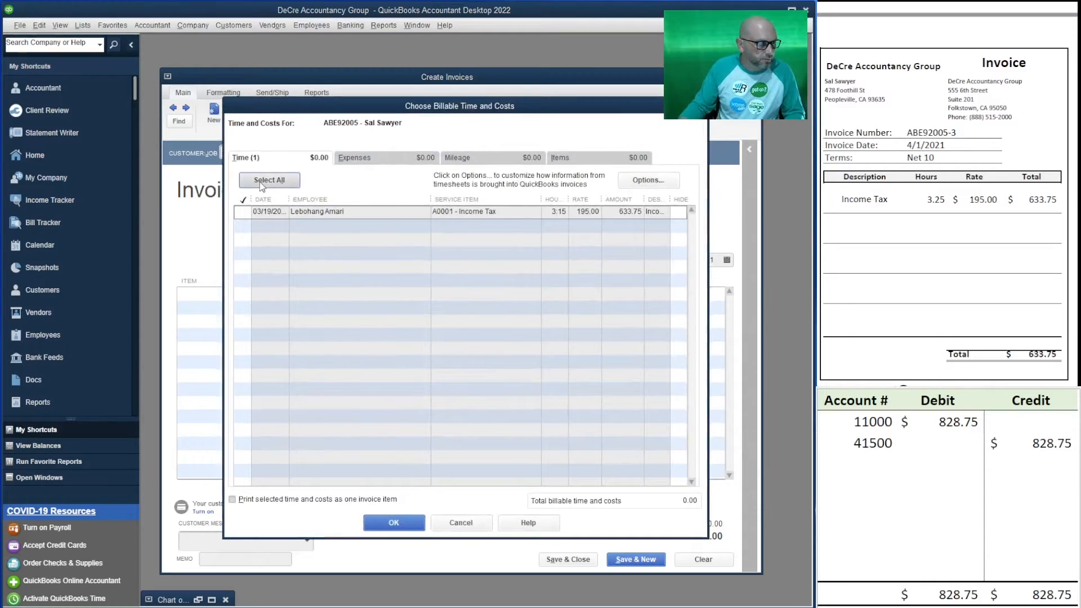
left_click(261, 181)
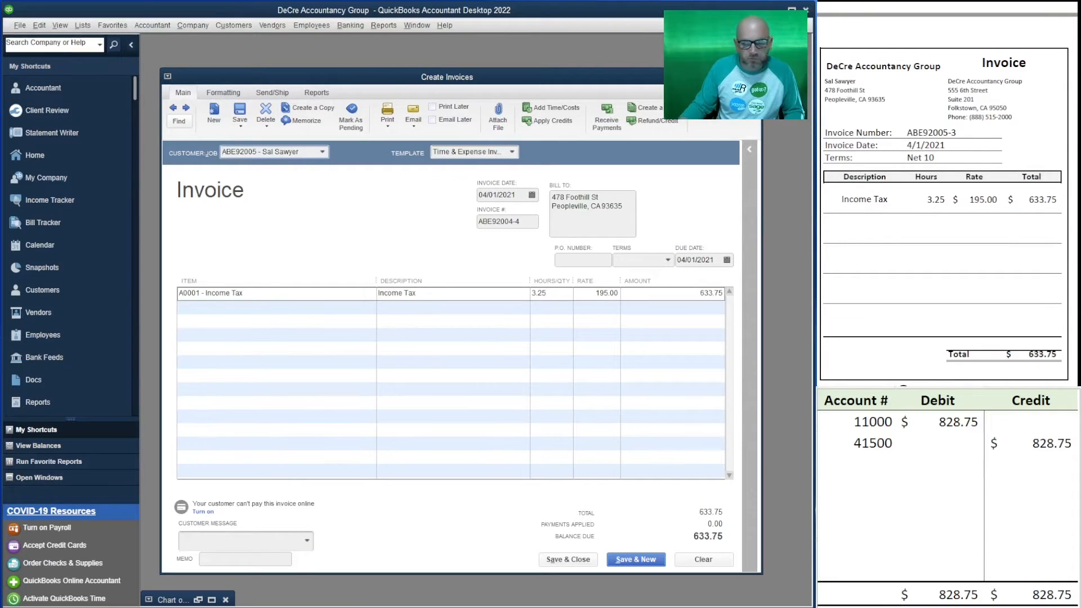
Replace the 633.75 invoice's number with the one copied from its source invoice.
mouse_move(959, 130)
left_mouse_down()
mouse_move(857, 132)
mouse_move(928, 133)
mouse_move(906, 135)
left_mouse_up()
key("ctrl+c")
left_click(524, 220)
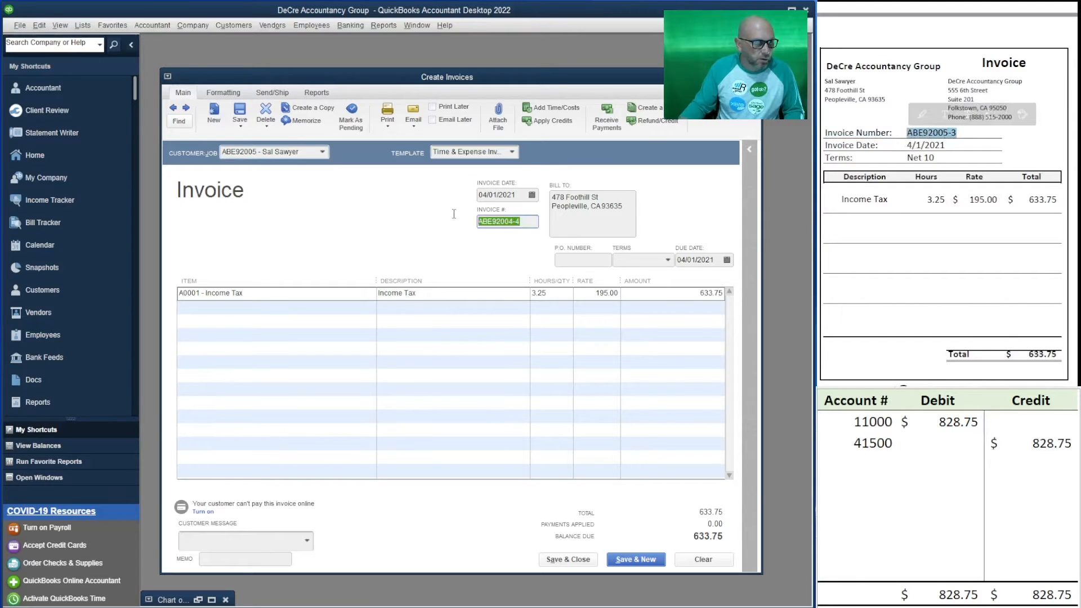
key("ctrl+v")
Update the journal entry's debit for account 11000 and credit for account 41500 to 633.75 each.
left_click(957, 422)
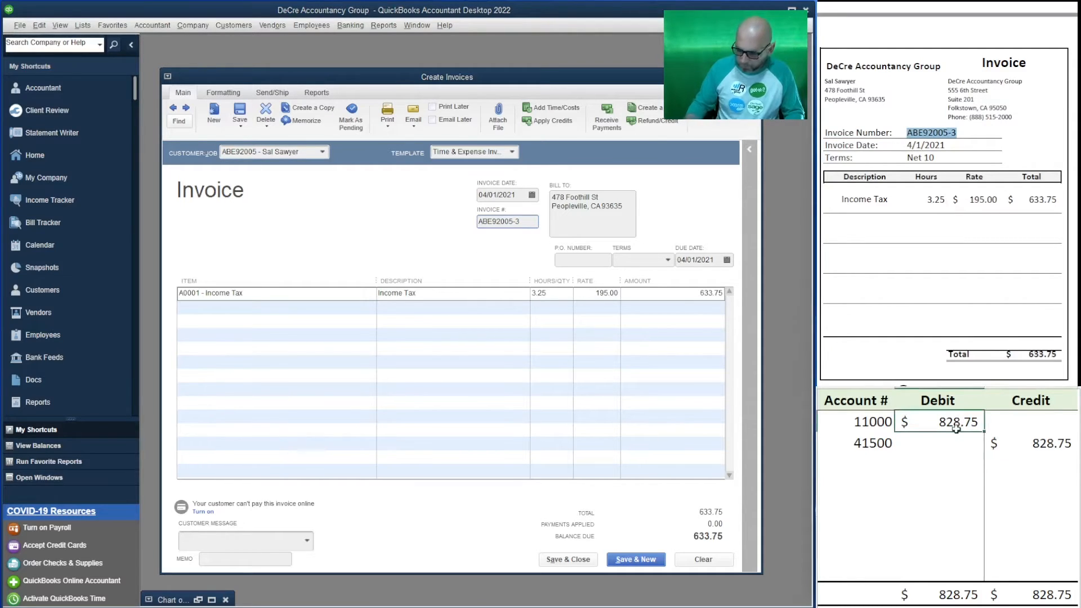
type("633.75")
key("Return")
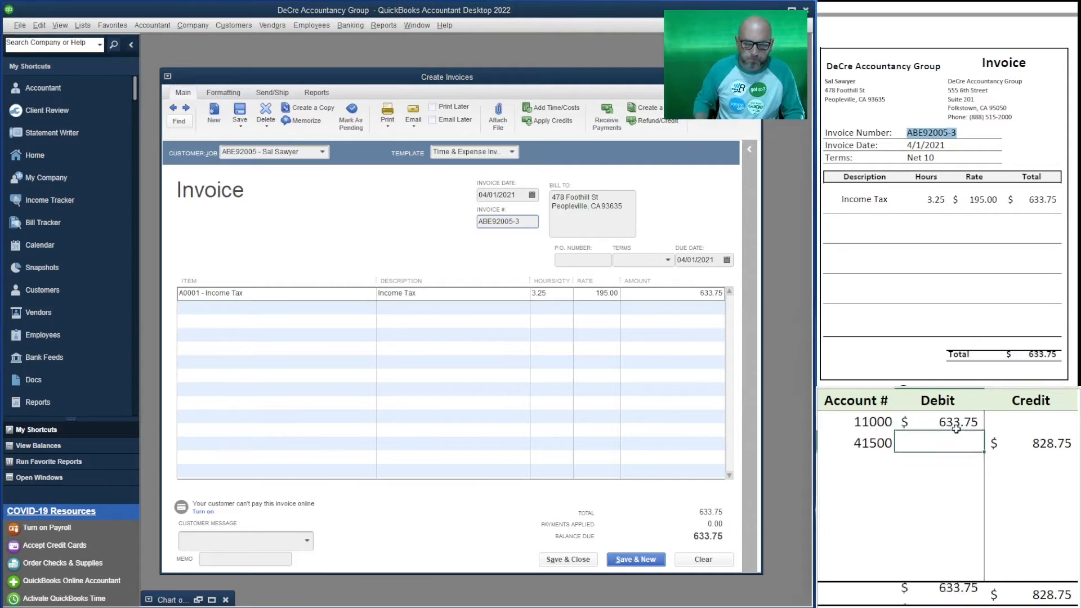
key("Tab")
type("633.75")
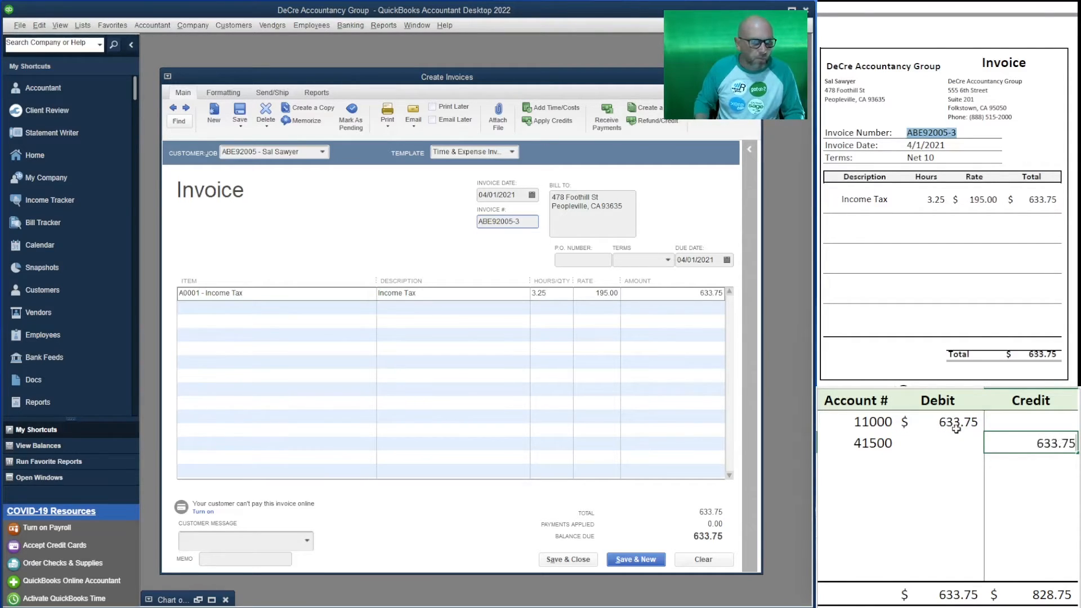
key("Return")
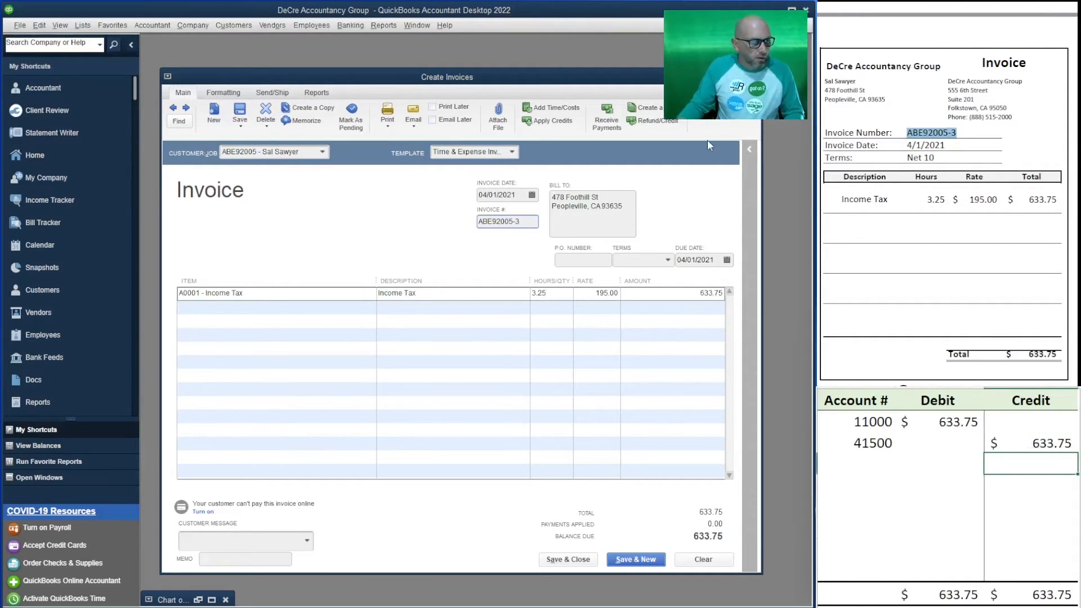
Save the 633.75 invoice and bill the 3.75-hour income tax time entry of the 731.25 source invoice's customer on a new invoice.
left_click(635, 559)
scroll(944, 197, "down", 3)
scroll(946, 197, "down", 5)
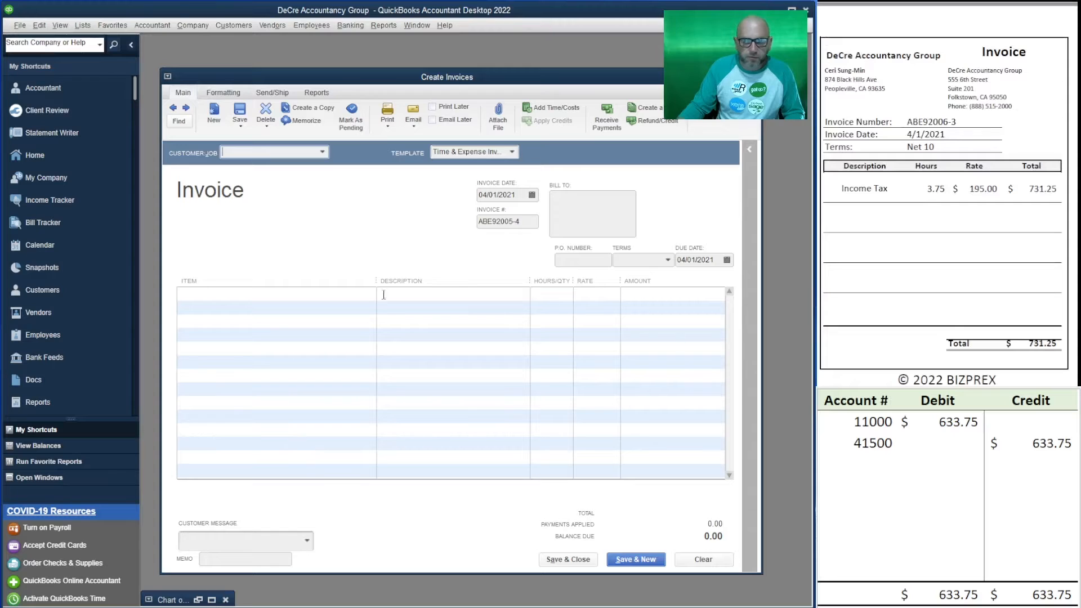
type("cer")
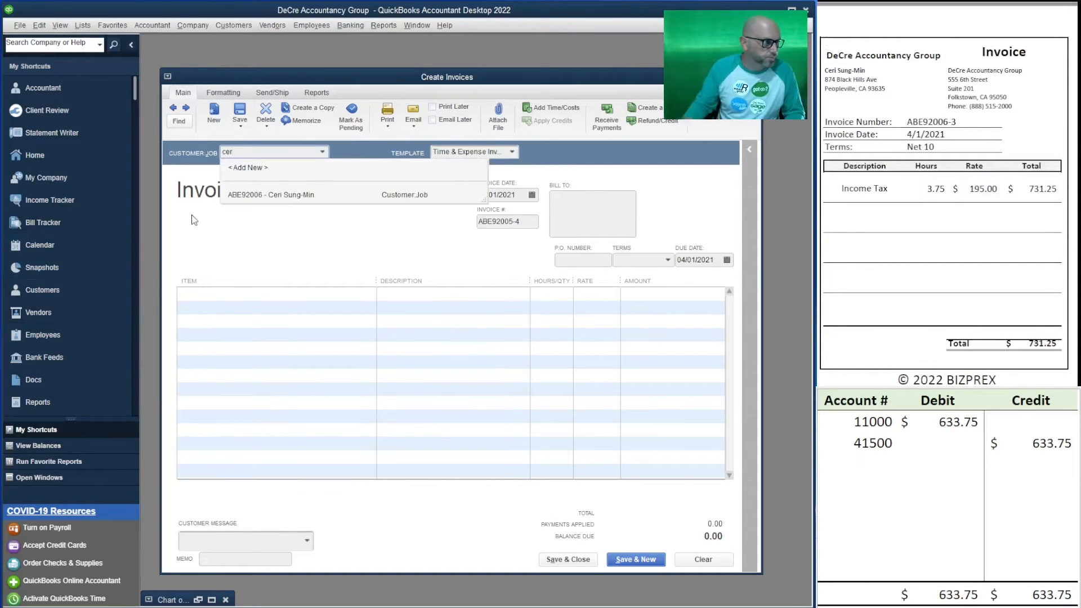
left_click(248, 195)
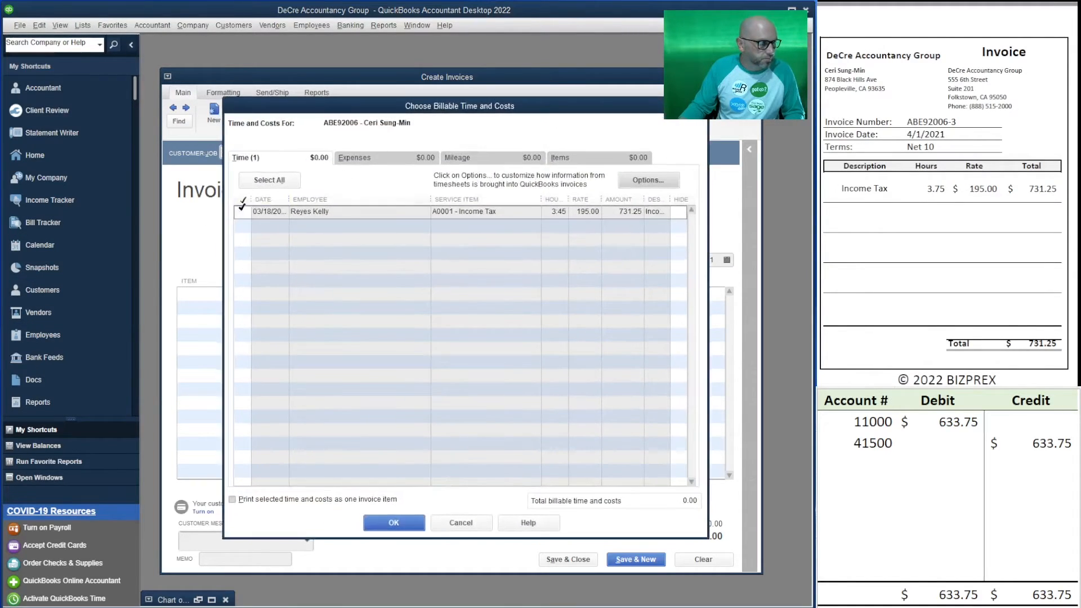
left_click(242, 210)
left_click(394, 522)
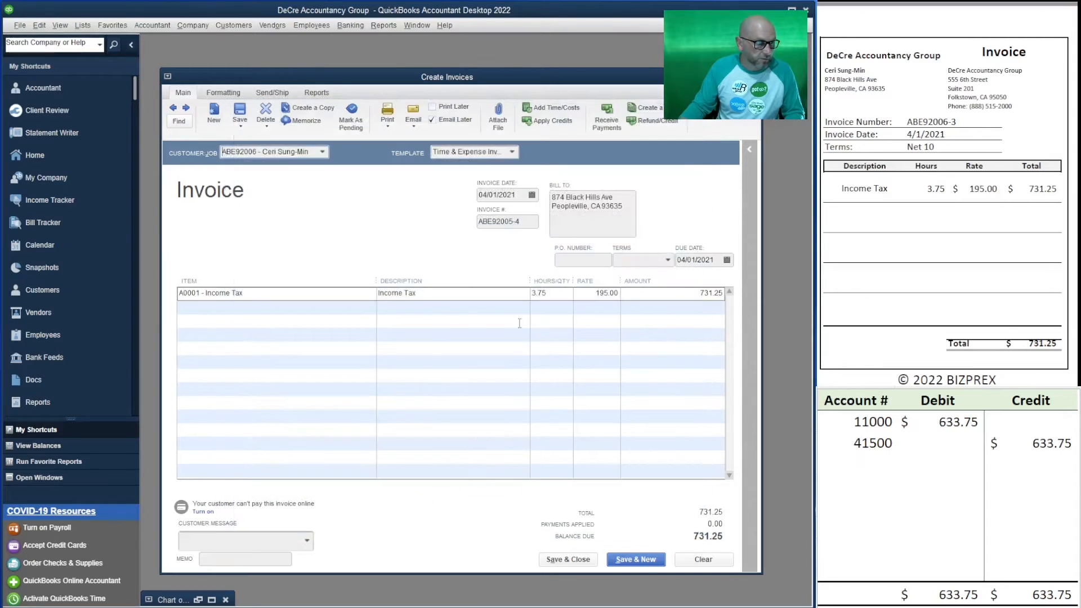
Turn off Email Later on the 731.25 invoice and replace its invoice number with the one from the source invoice.
left_click(432, 119)
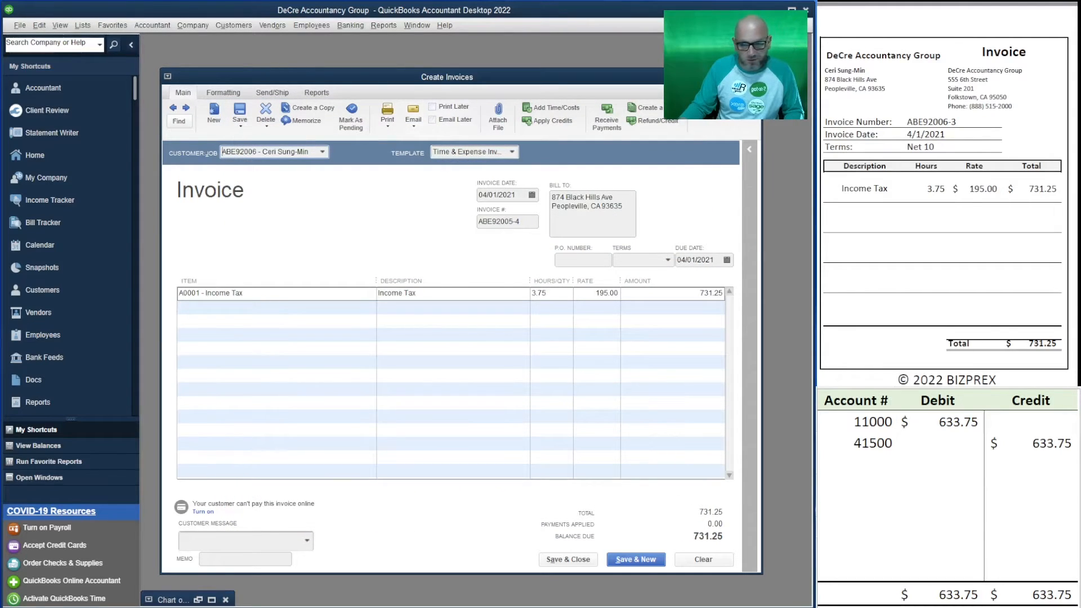
left_click_drag(956, 121, 906, 123)
key("ctrl+c")
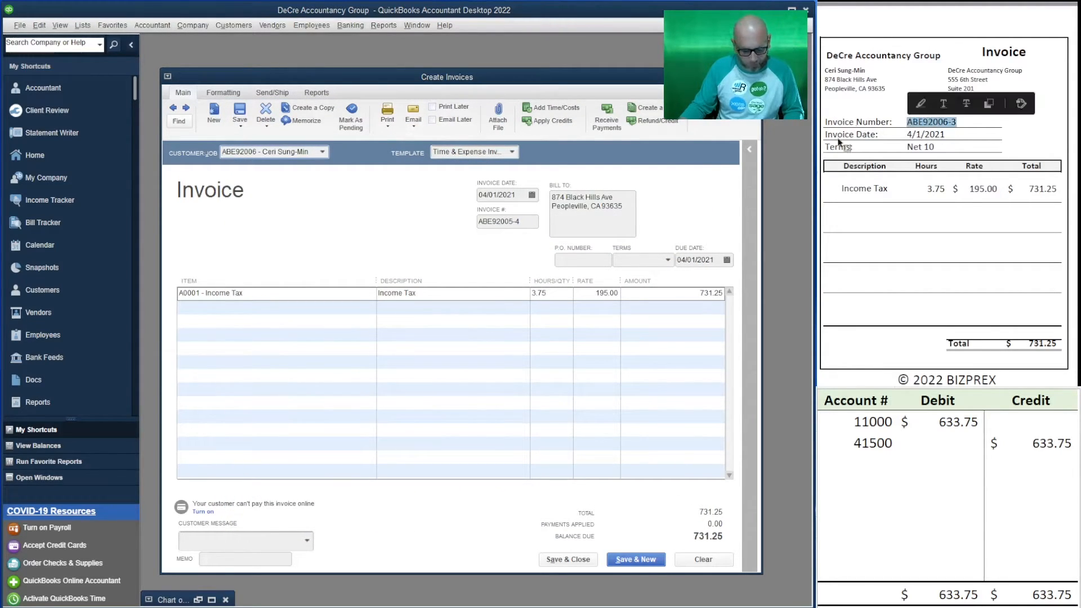
left_click_drag(534, 221, 476, 221)
key("ctrl+v")
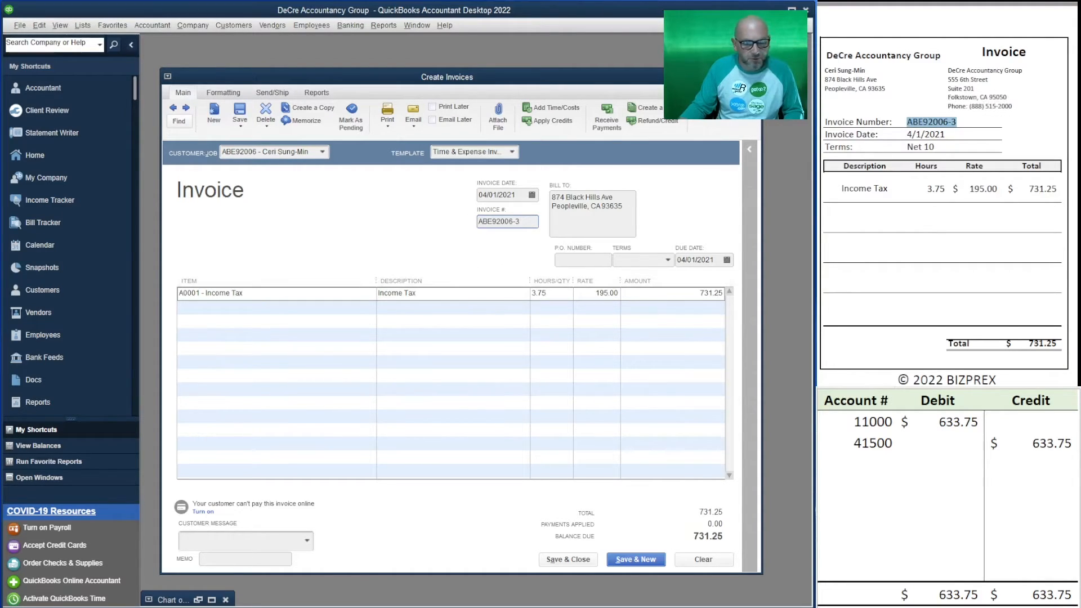
Update the journal entry's debit for account 11000 and credit for account 41500 to 731.25 each.
left_click(953, 421)
type("7")
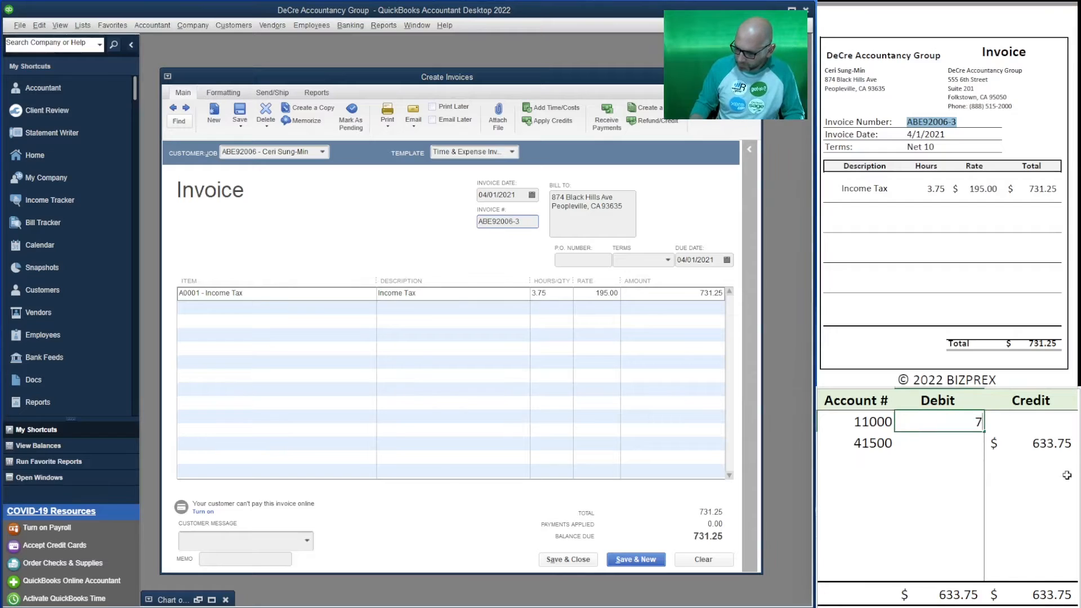
type("31.50")
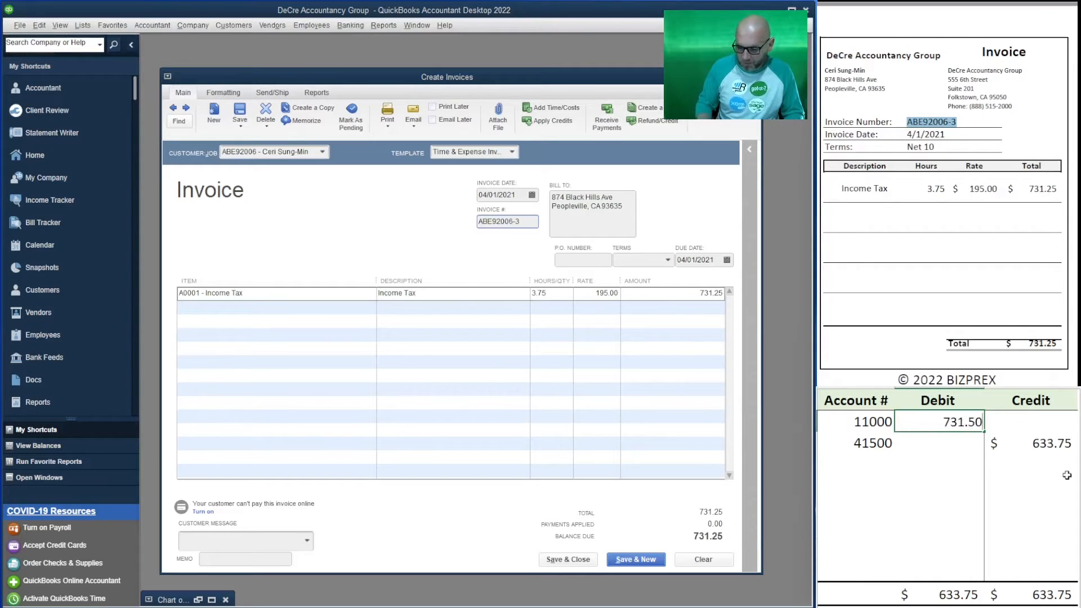
key("BackSpace")
key("BackSpace")
type("25")
key("Return")
key("Tab")
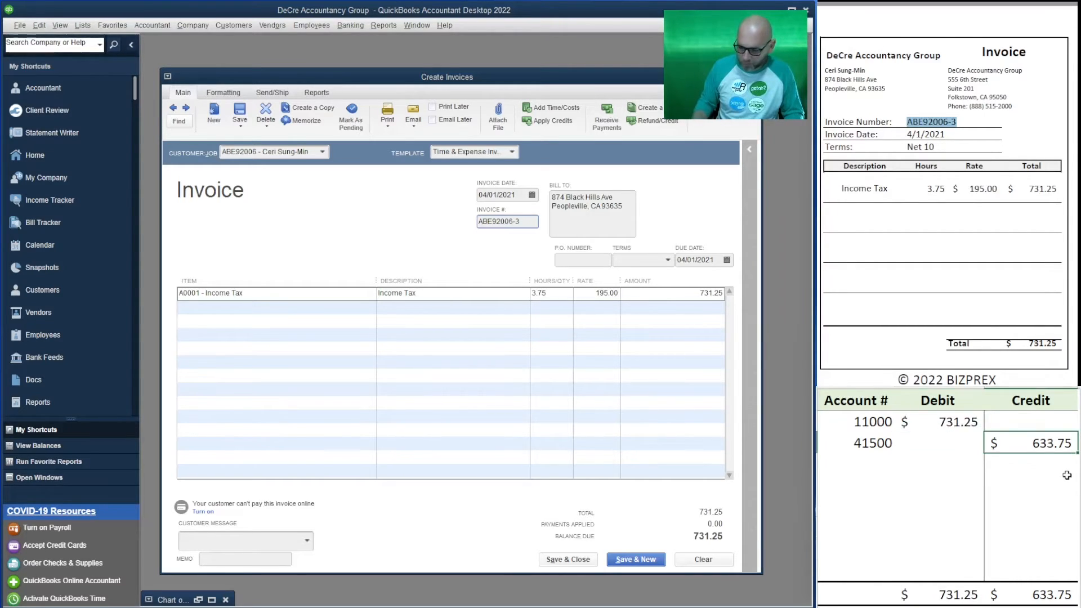
type("731.25")
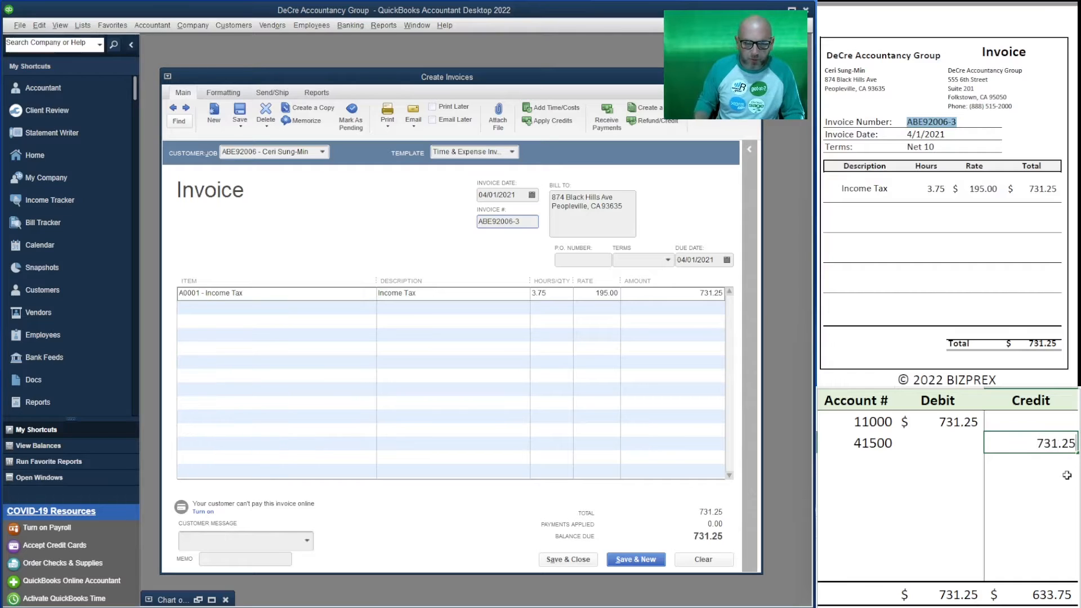
key("Return")
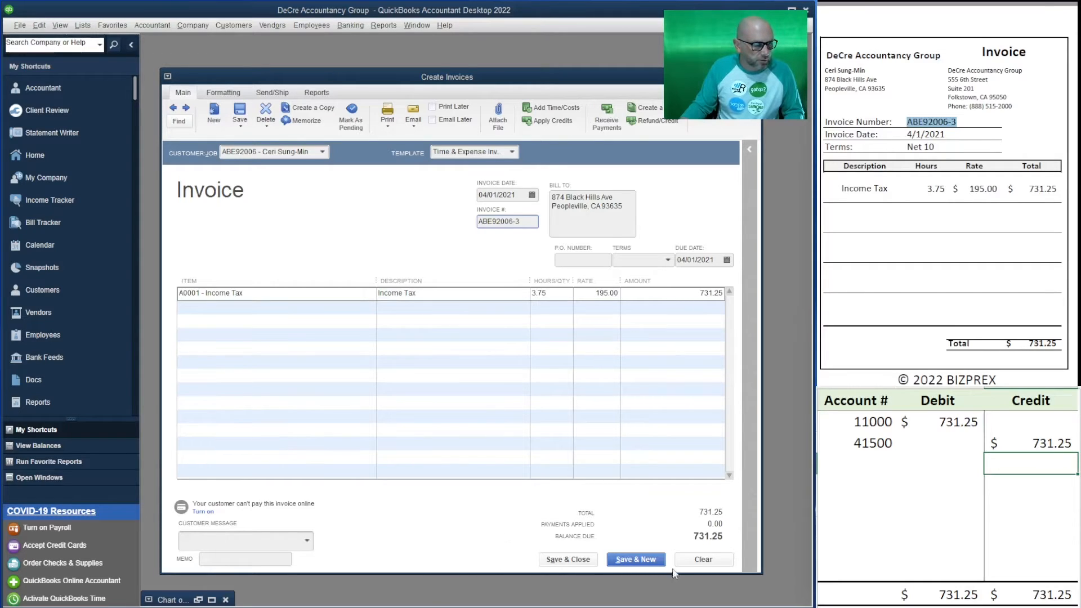
Save the 731.25 invoice and bill the 2.75-hour income tax time entry of the 536.25 source invoice's customer on a new invoice.
left_click(636, 560)
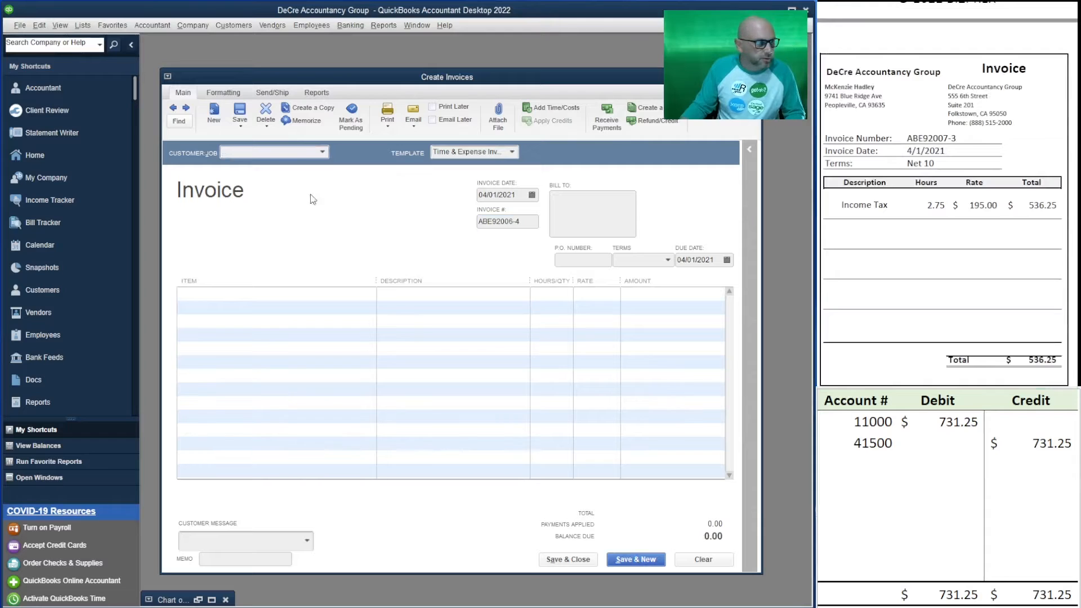
type("mc")
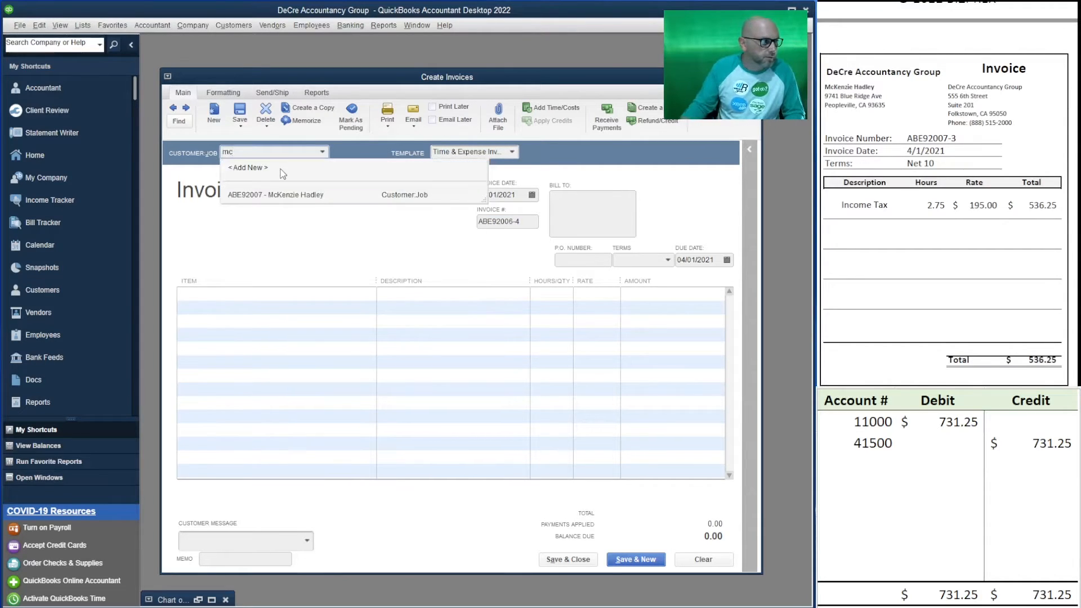
left_click(285, 192)
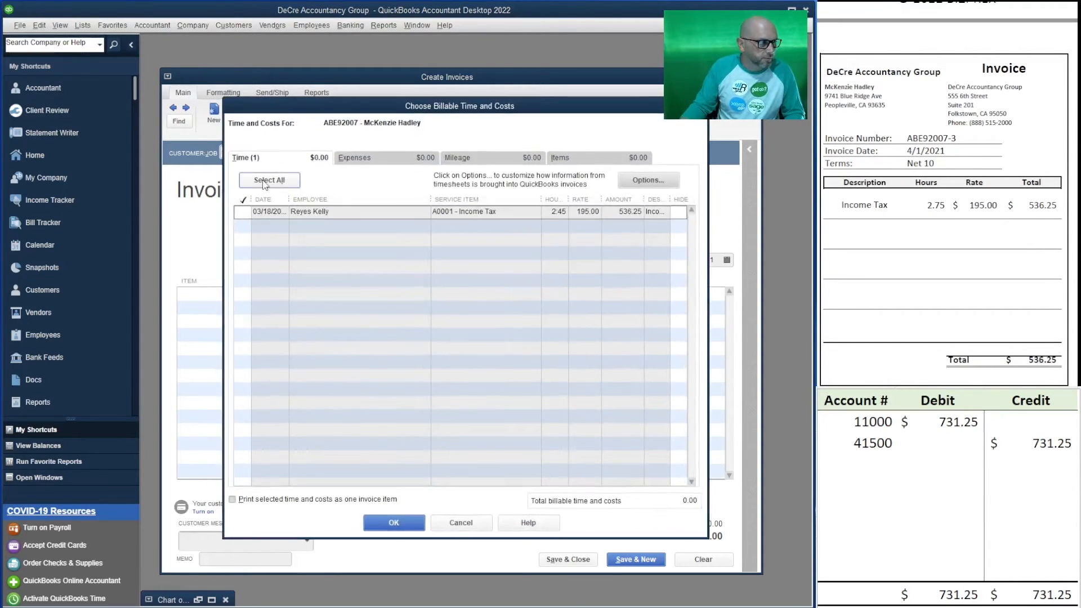
left_click(407, 522)
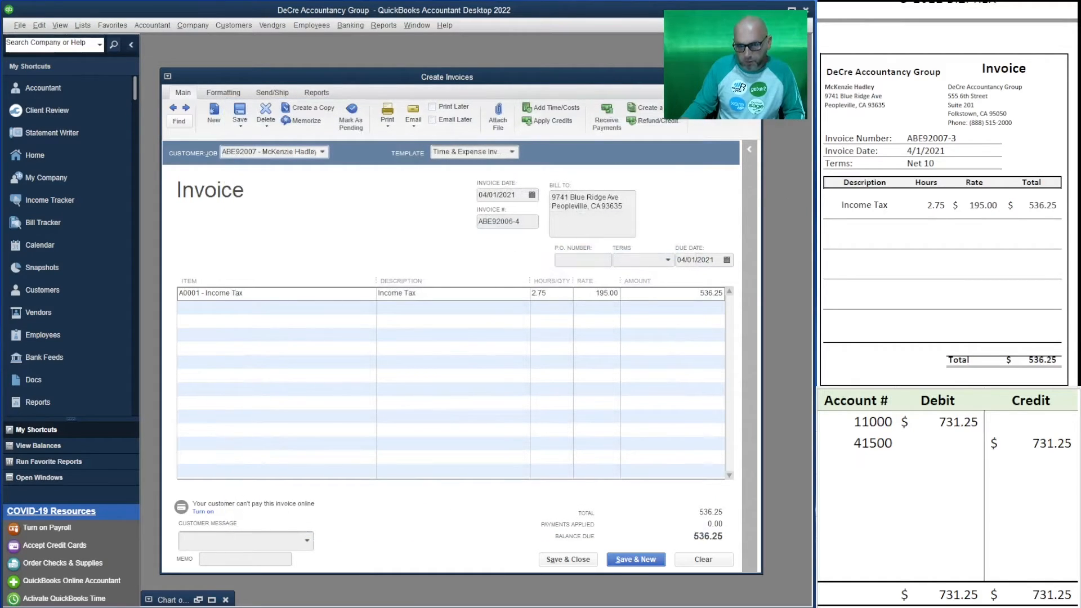
Replace the 536.25 invoice's number with the one copied from its source invoice.
left_click_drag(957, 139, 905, 139)
key("ctrl+c")
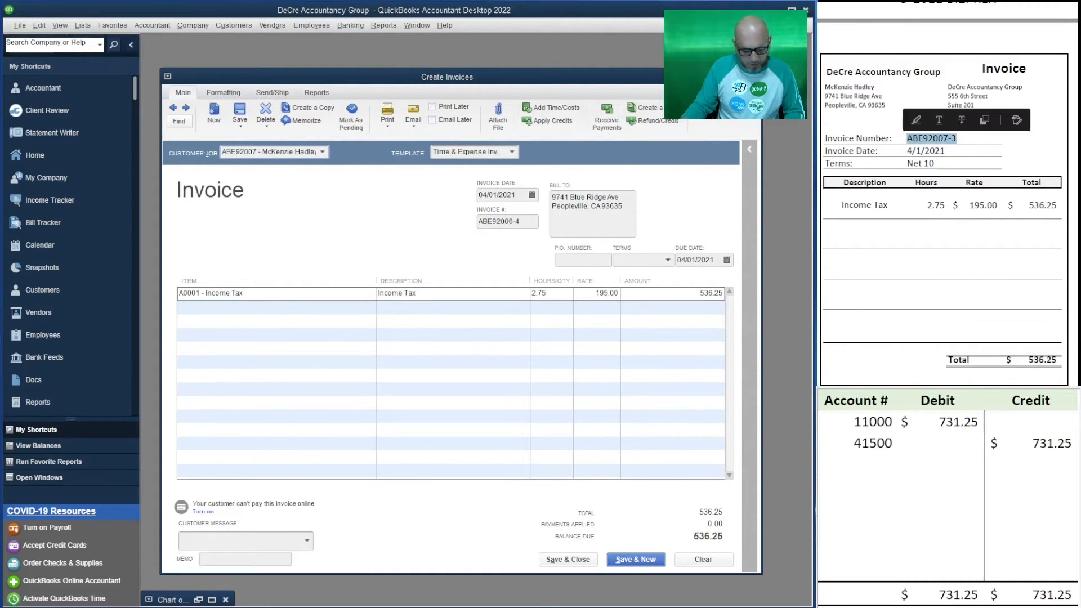
left_click_drag(531, 223, 466, 224)
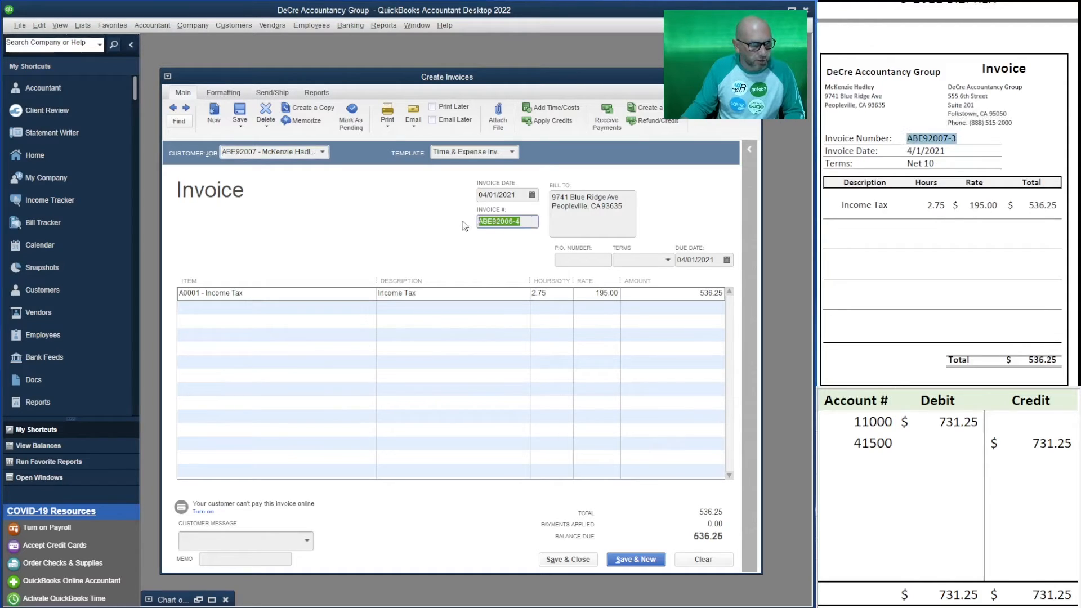
key("ctrl+v")
Update the journal entry's debit for account 11000 and credit for account 41500 to 536.25 each.
left_click(950, 430)
left_click(949, 430)
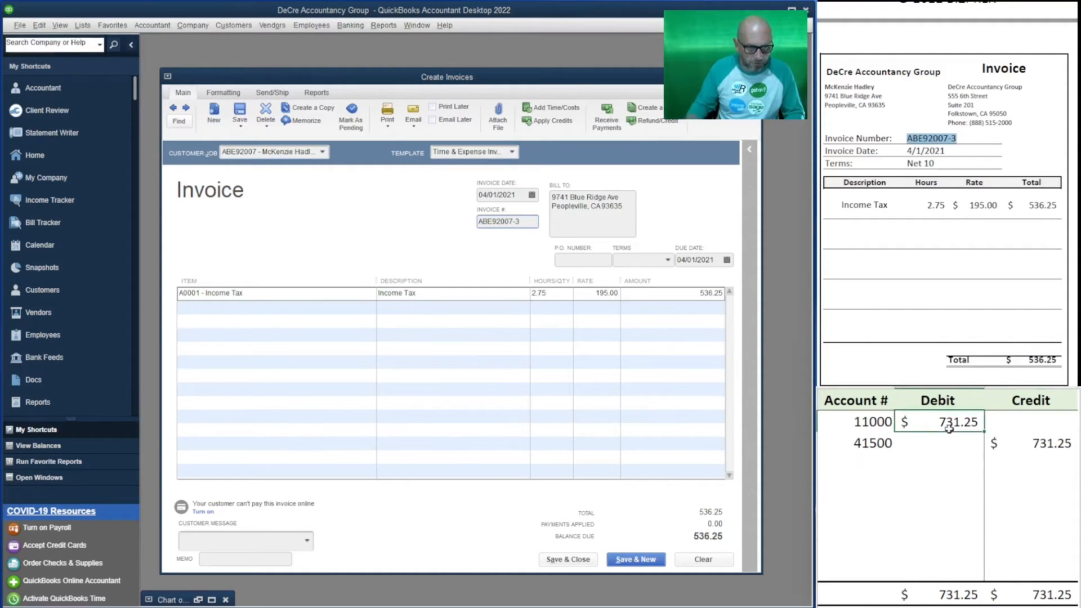
type("53")
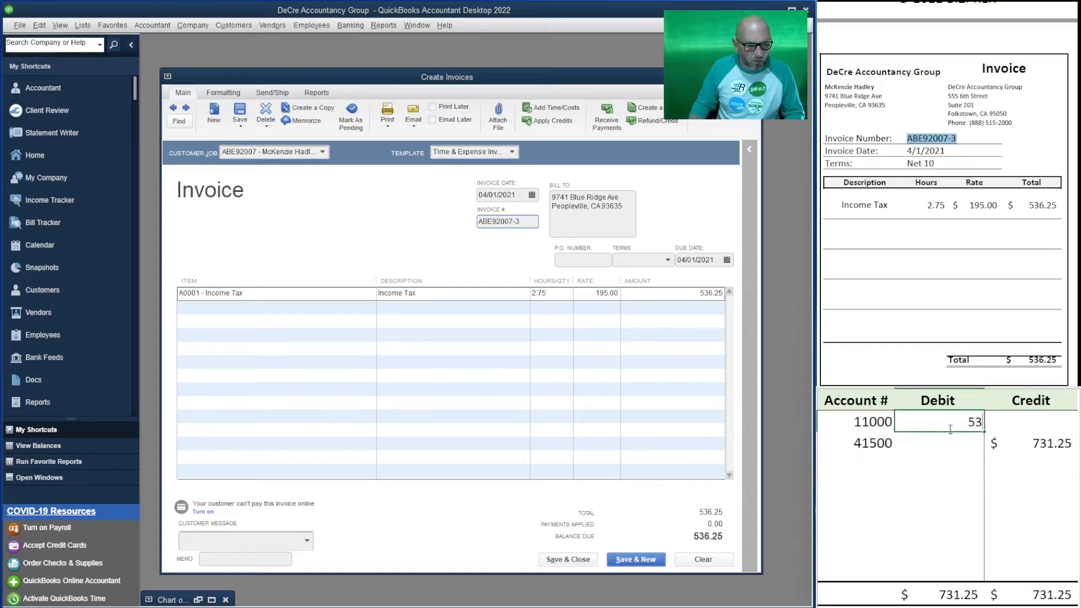
type("6.25")
key("Return")
key("Tab")
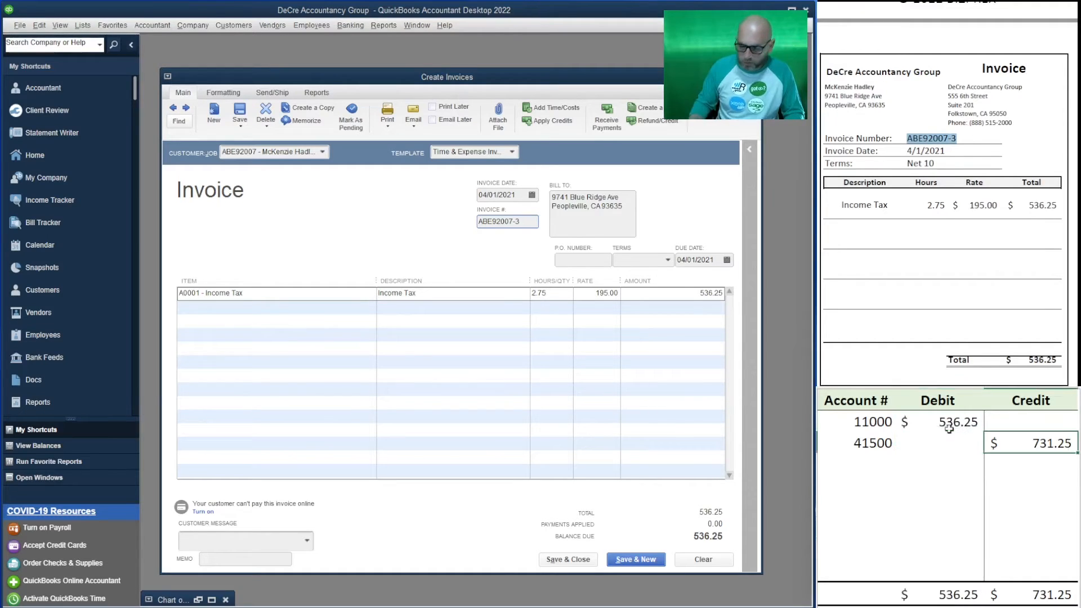
type("536.25")
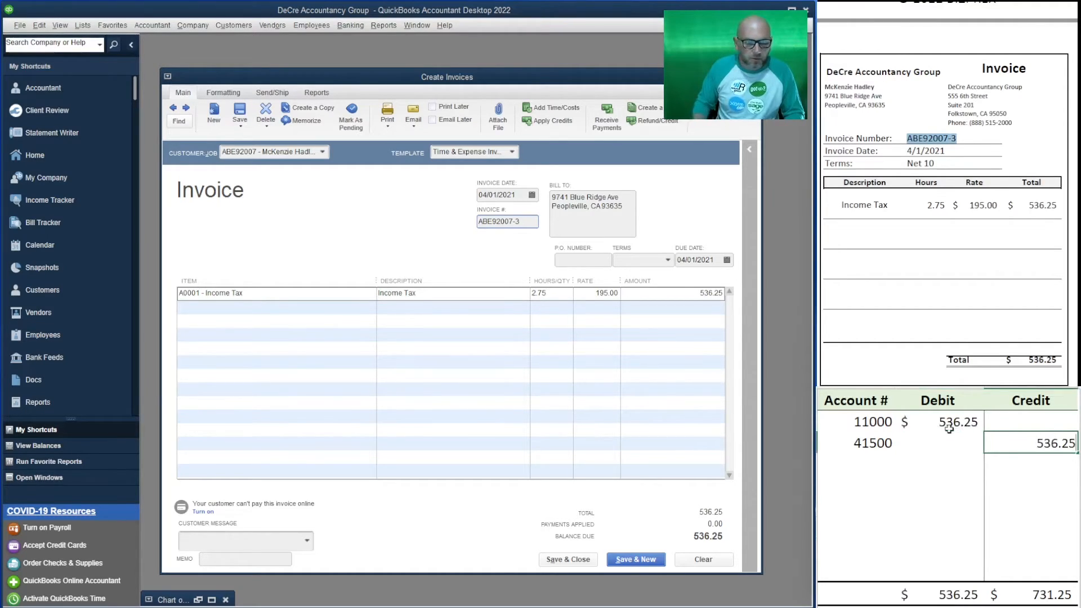
key("Return")
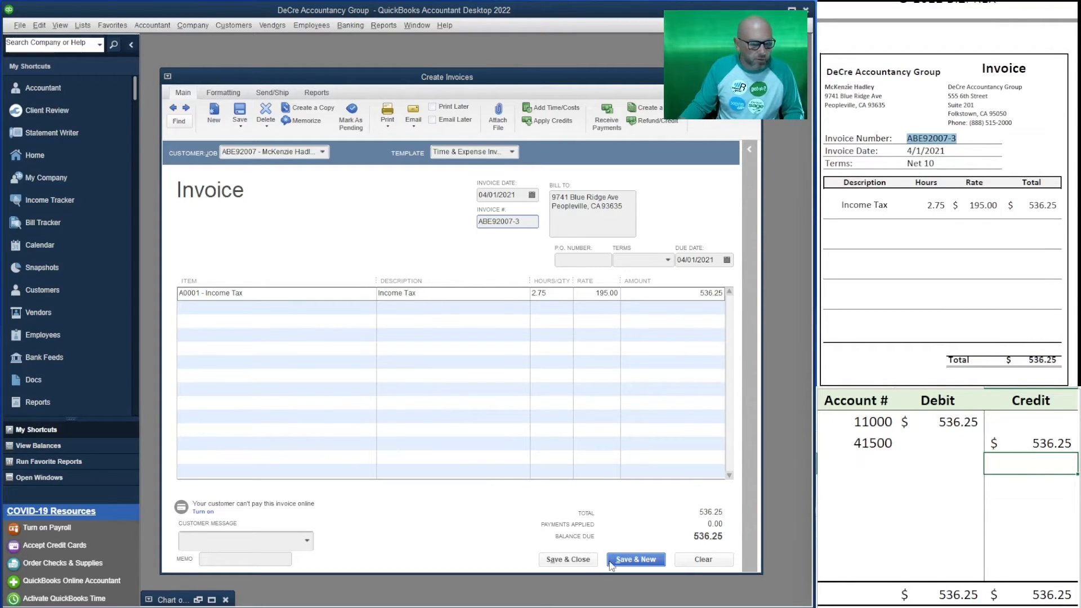
Save the 536.25 invoice and bill the 3.25-hour income tax time entry of the next source invoice's customer on a new invoice.
left_click(635, 559)
scroll(945, 185, "down", 2)
scroll(946, 197, "down", 5)
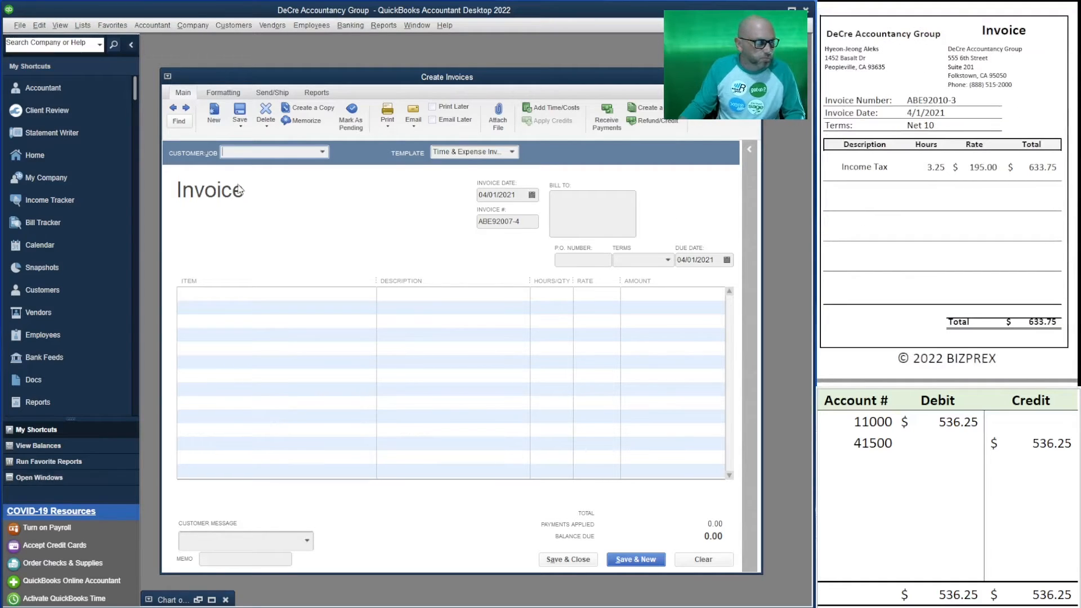
type("hy")
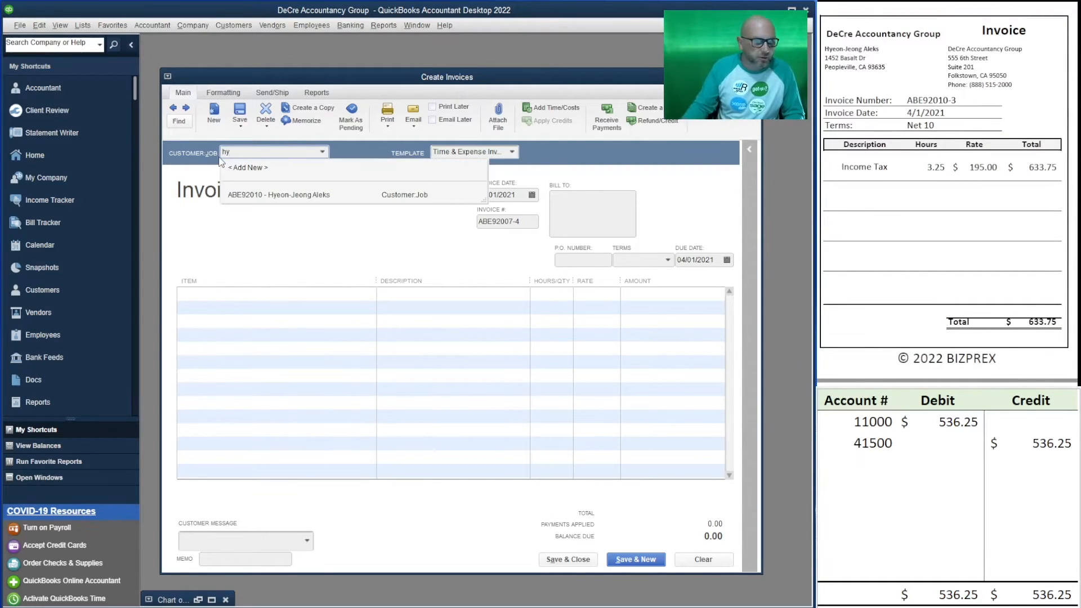
left_click(298, 195)
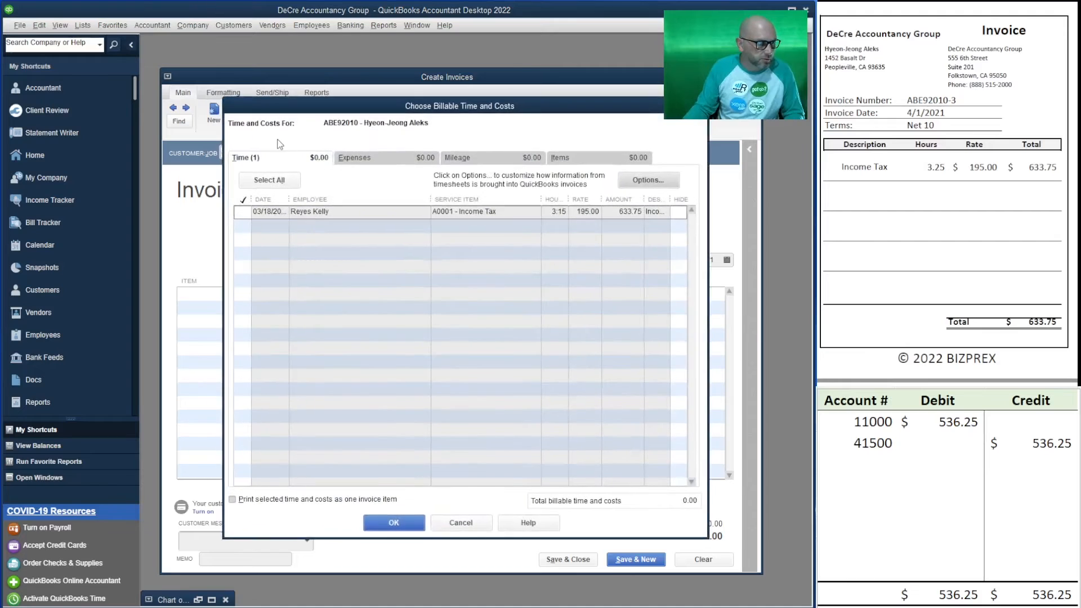
left_click(264, 178)
left_click(393, 526)
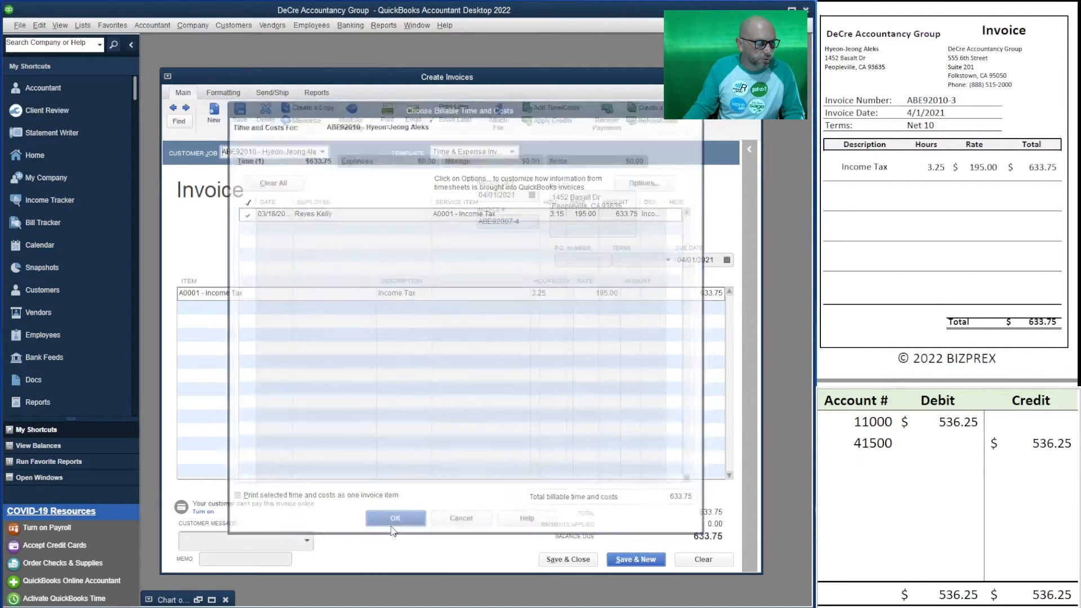
Replace the new 633.75 invoice's number with the one copied from its source invoice.
left_click_drag(958, 101, 906, 100)
key("ctrl+c")
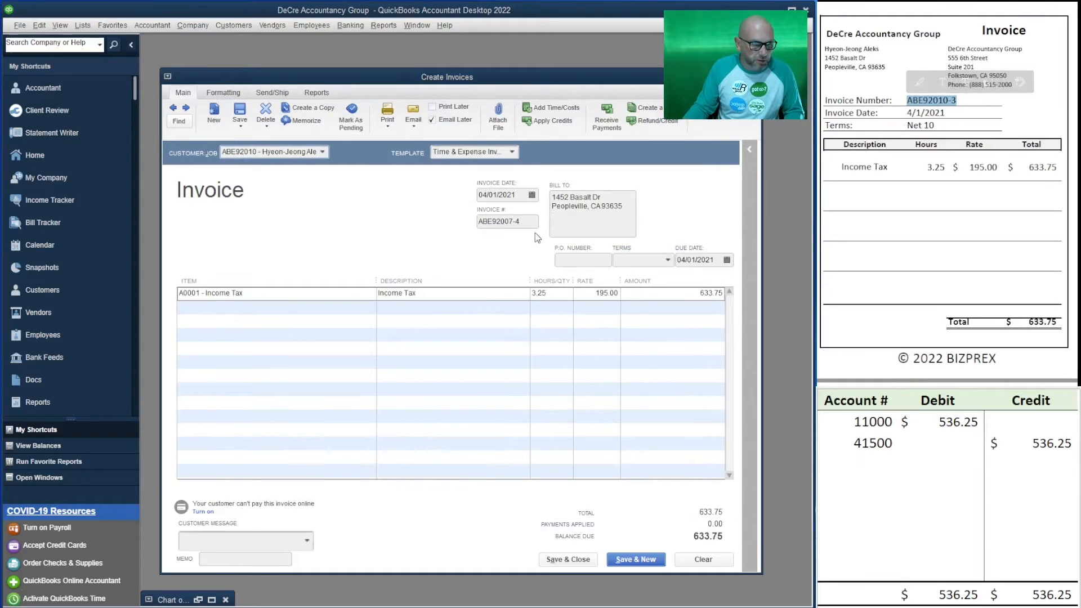
left_click(508, 221)
key("ctrl+v")
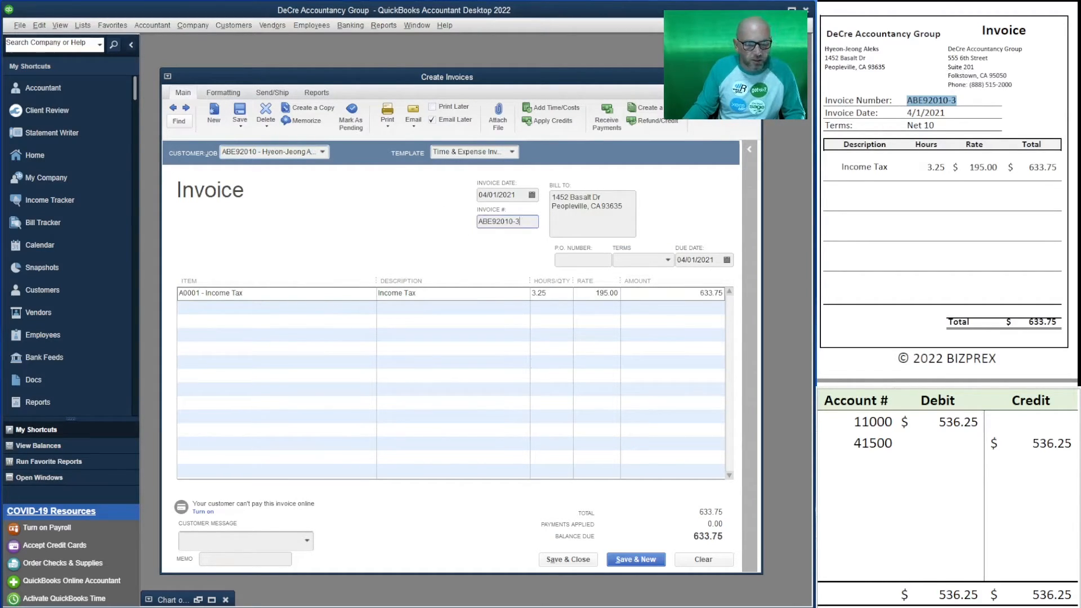
Update the journal entry's debit for account 11000 and credit for account 41500 to 633.75 each.
left_click(955, 429)
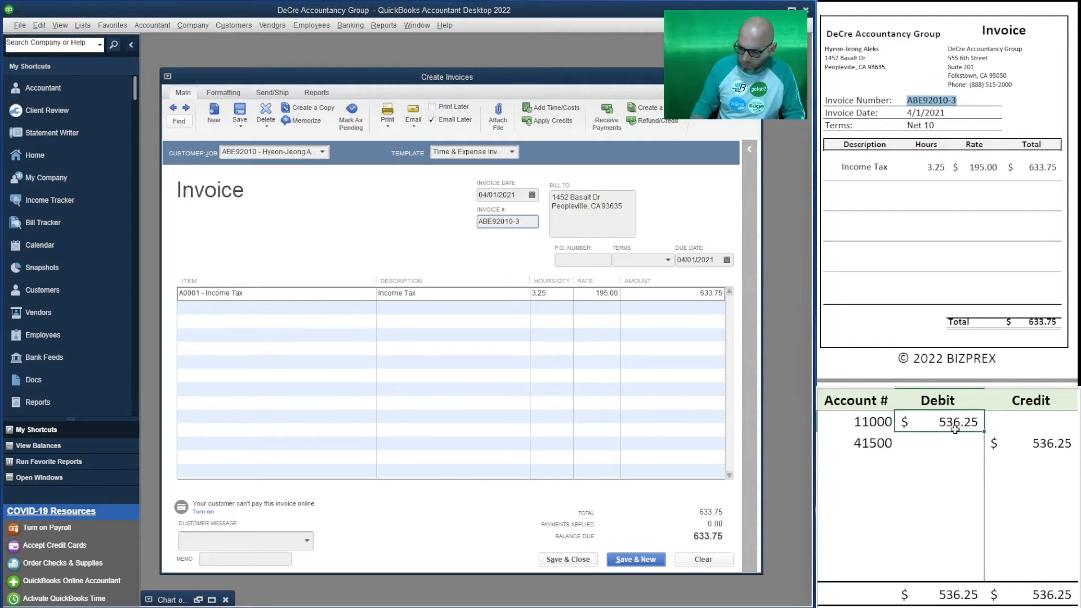
type("633.75")
key("Return")
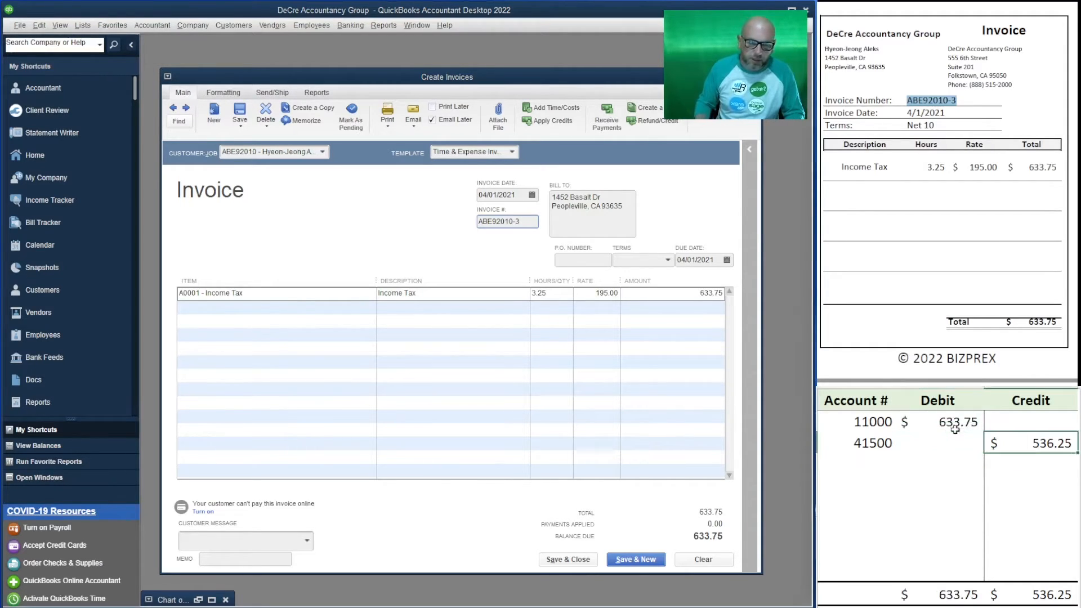
type("633.75")
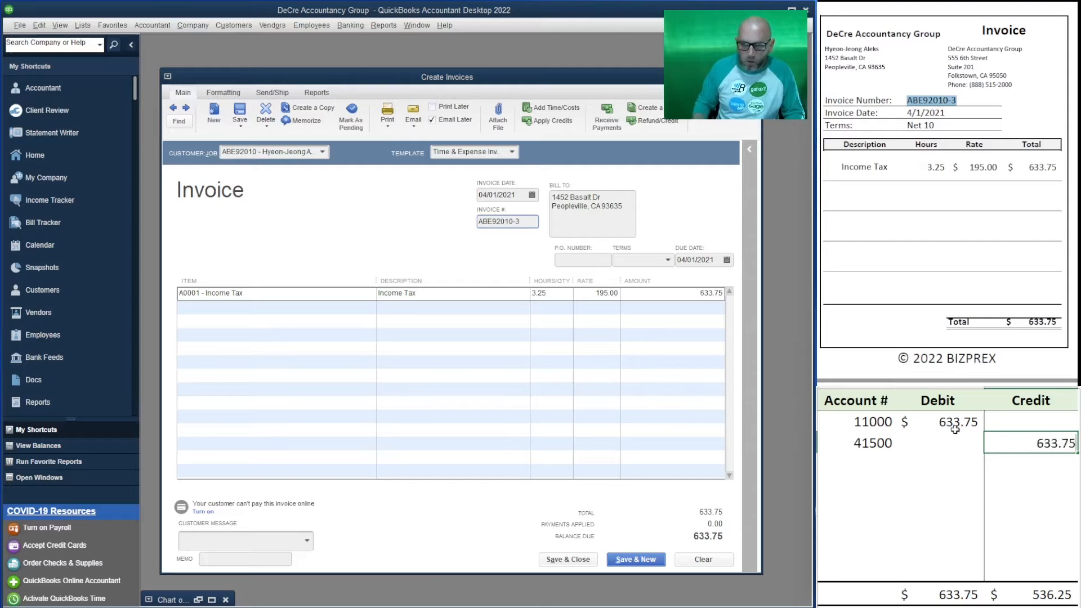
key("Return")
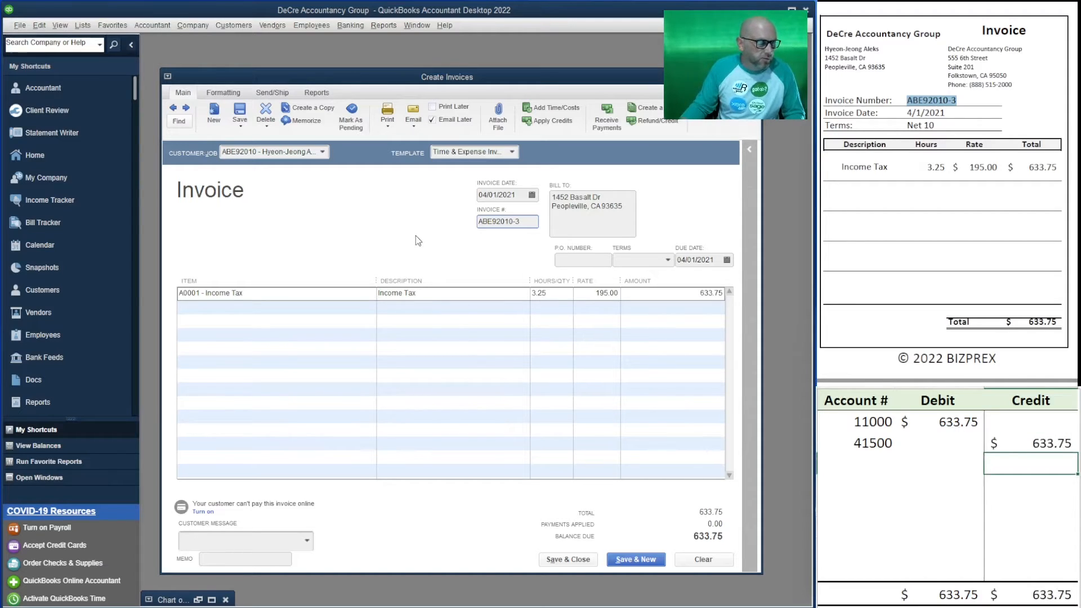
Save the 633.75 invoice with Email Later off and bill the next source invoice's customer for the 3.25-hour income tax entry on a new invoice.
left_click(440, 122)
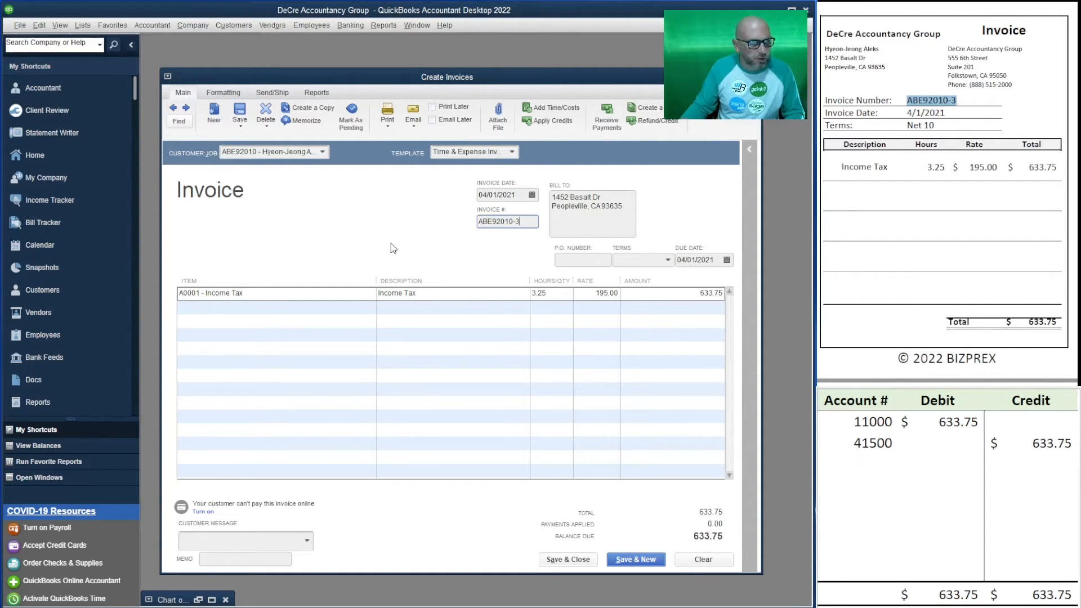
left_click(648, 563)
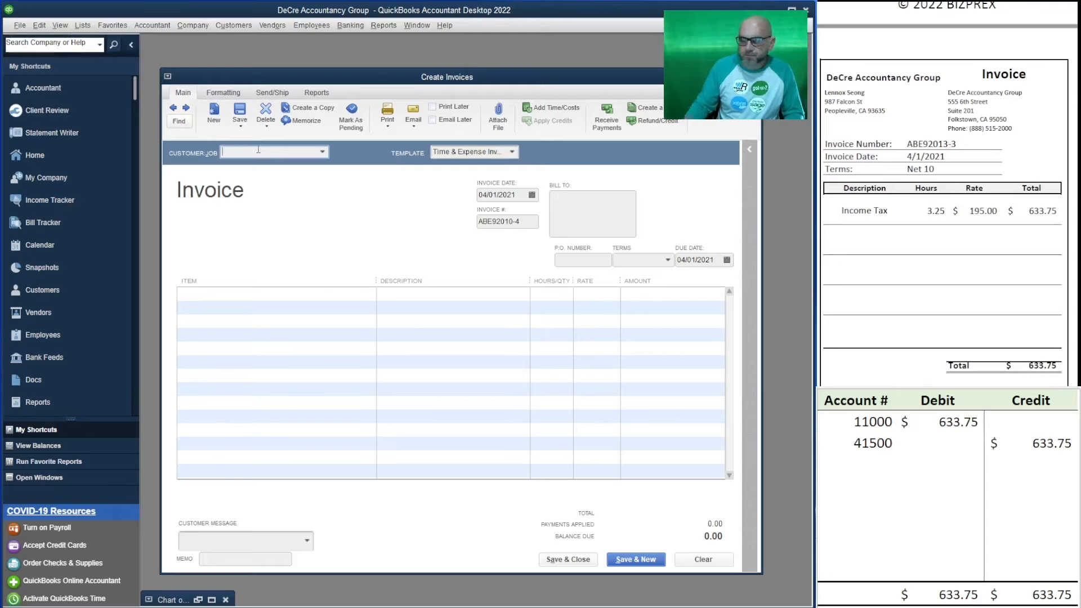
type("len")
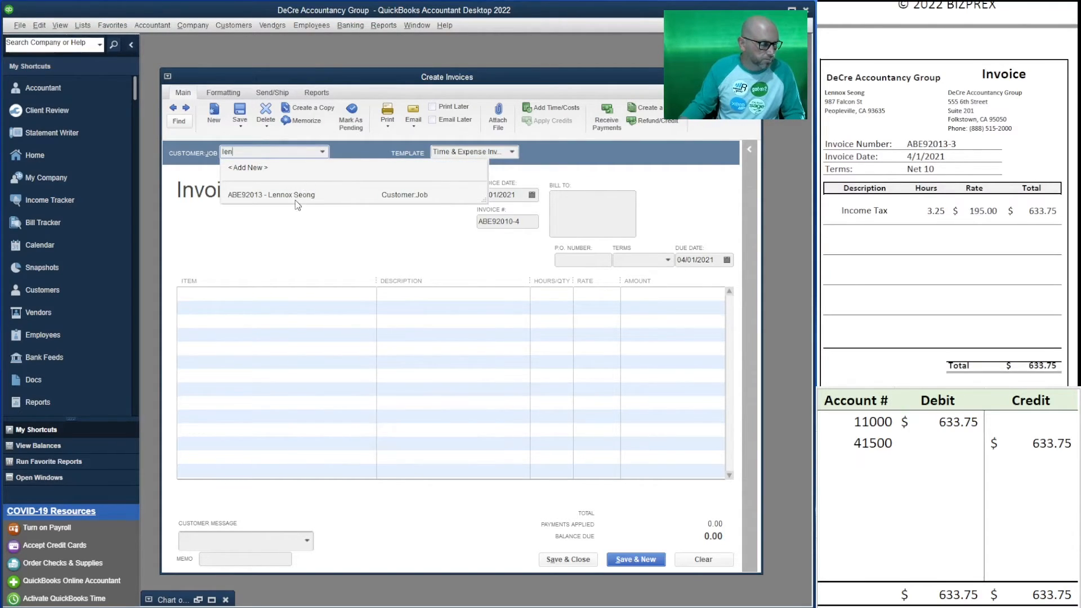
left_click(295, 200)
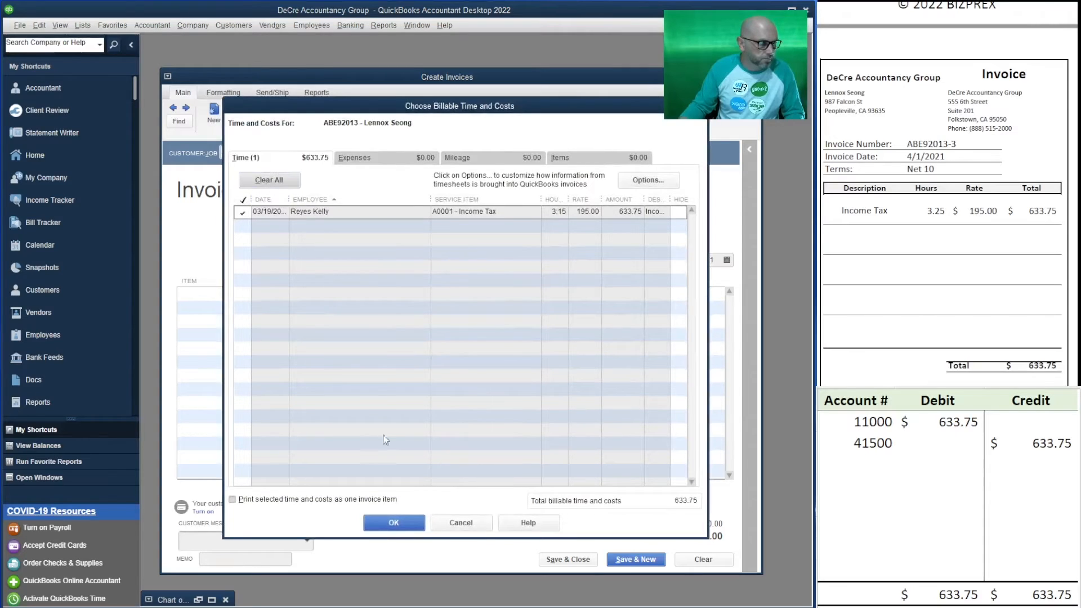
left_click(393, 522)
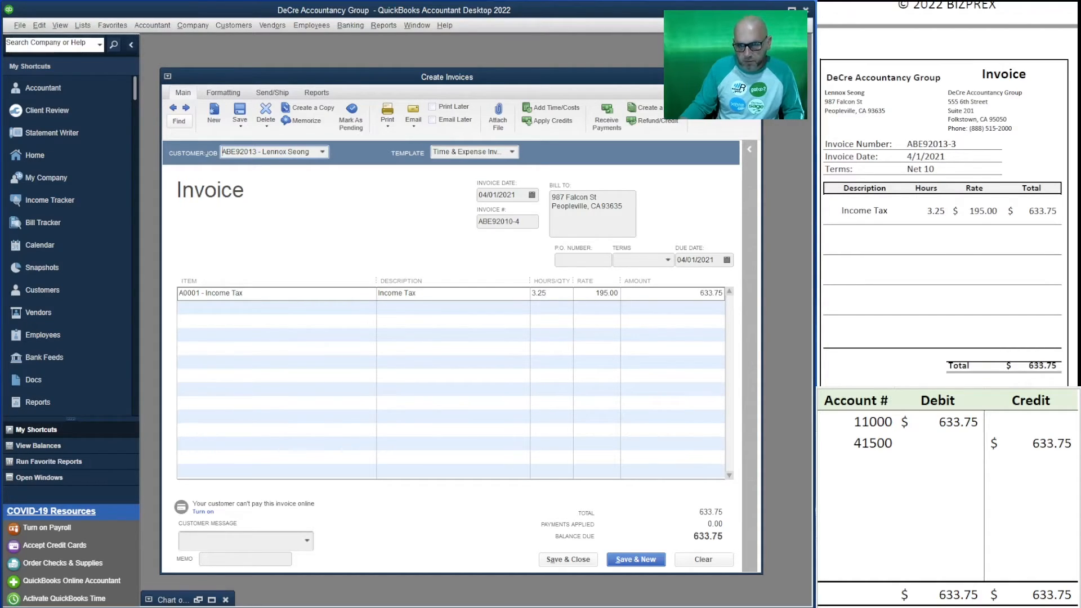
Replace the second 633.75 invoice's number with the one copied from its source invoice.
left_click_drag(957, 145, 898, 144)
key("ctrl+c")
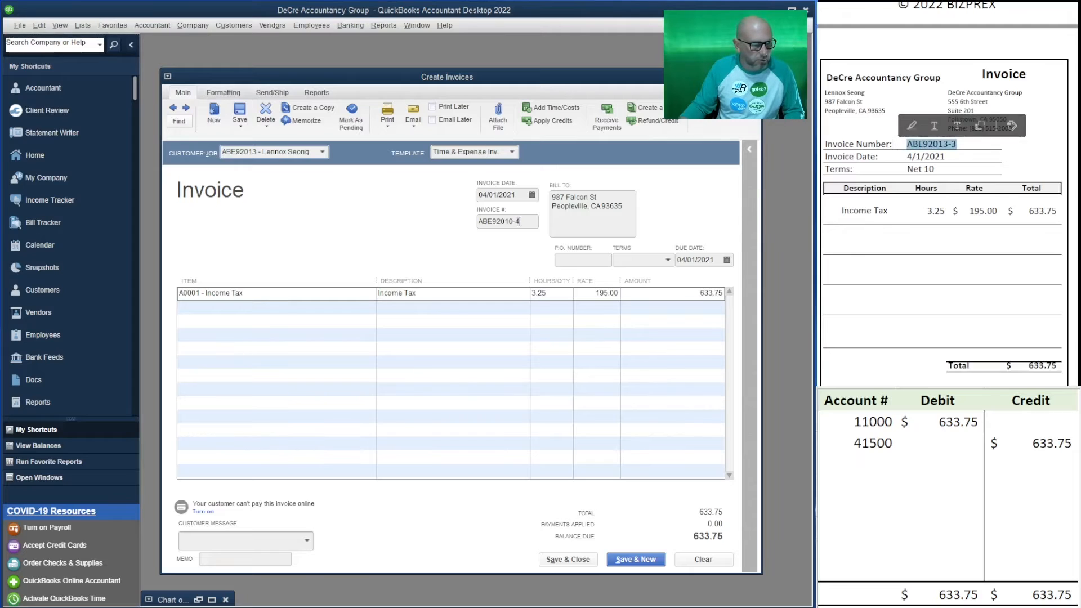
left_click(523, 221)
key("ctrl+v")
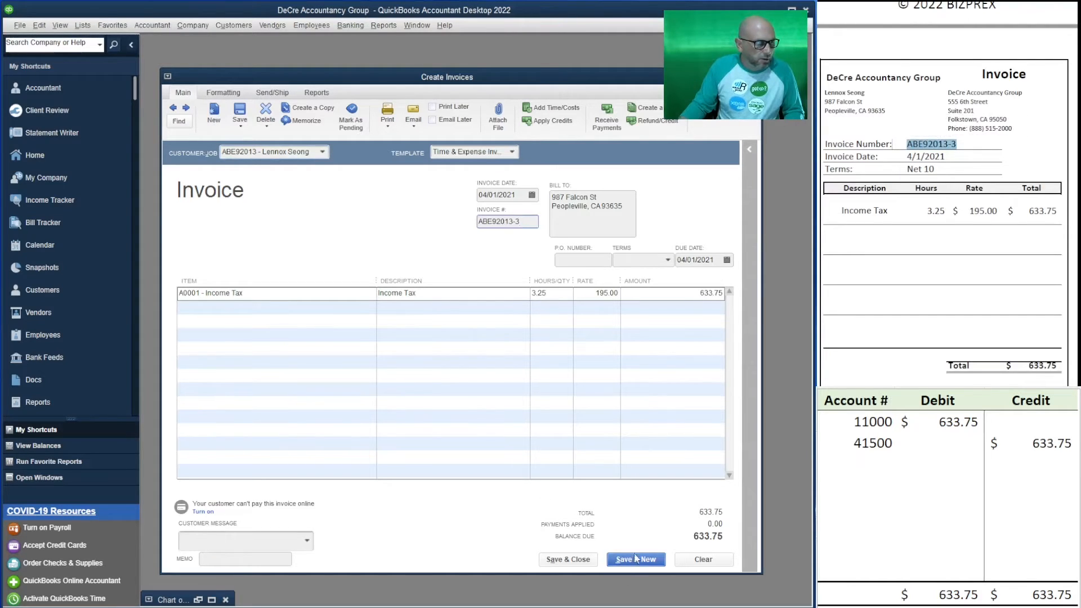
Save the second 633.75 invoice and bill the 3.75-hour income tax time entry of the 731.25 source invoice's customer on a new invoice.
left_click(635, 559)
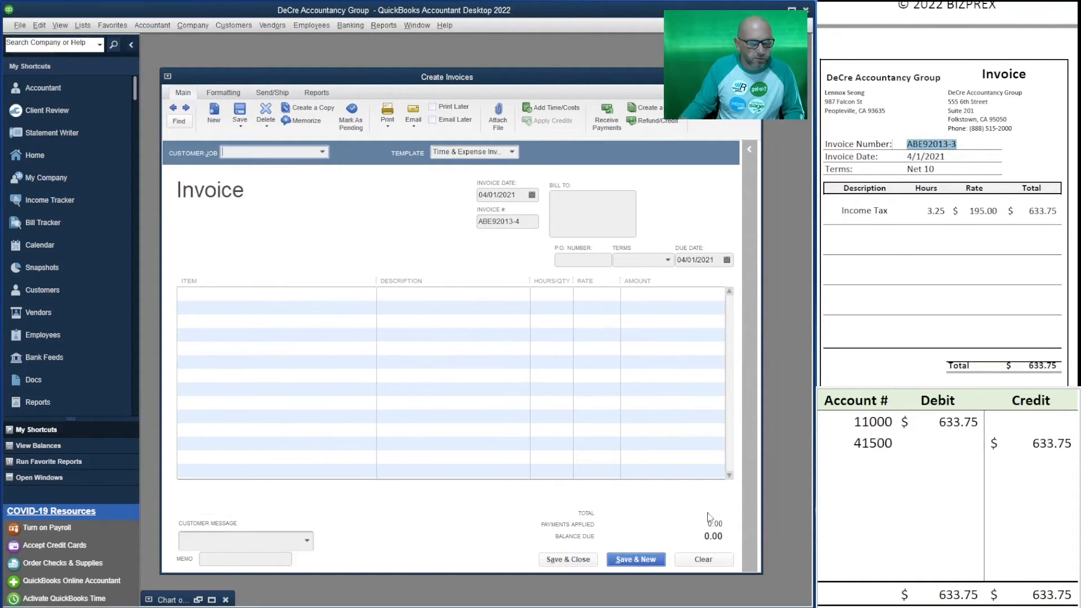
scroll(945, 226, "down", 5)
scroll(945, 197, "down", 5)
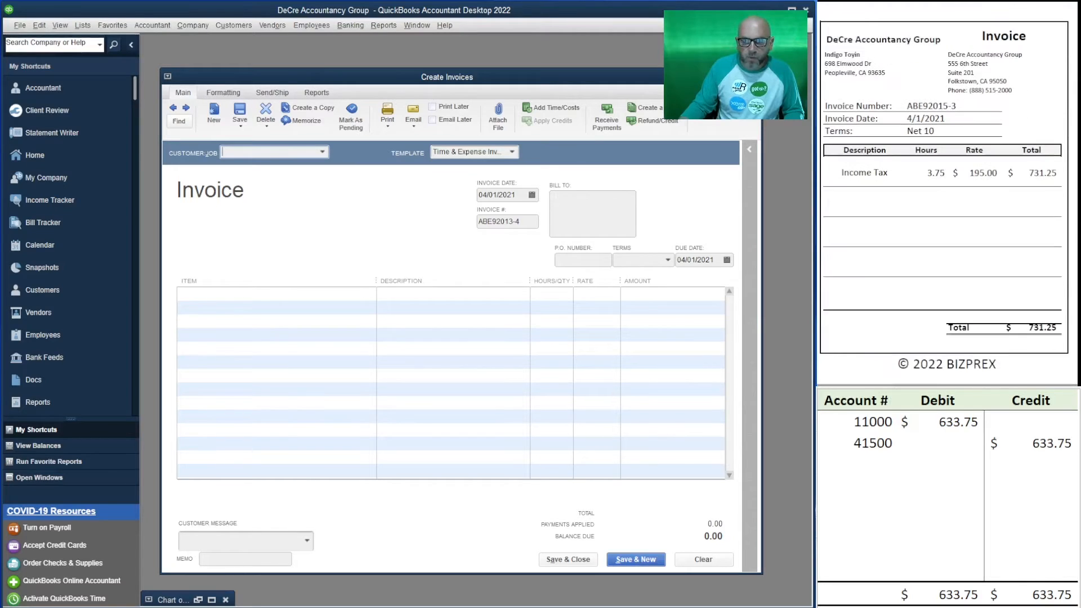
left_click(271, 152)
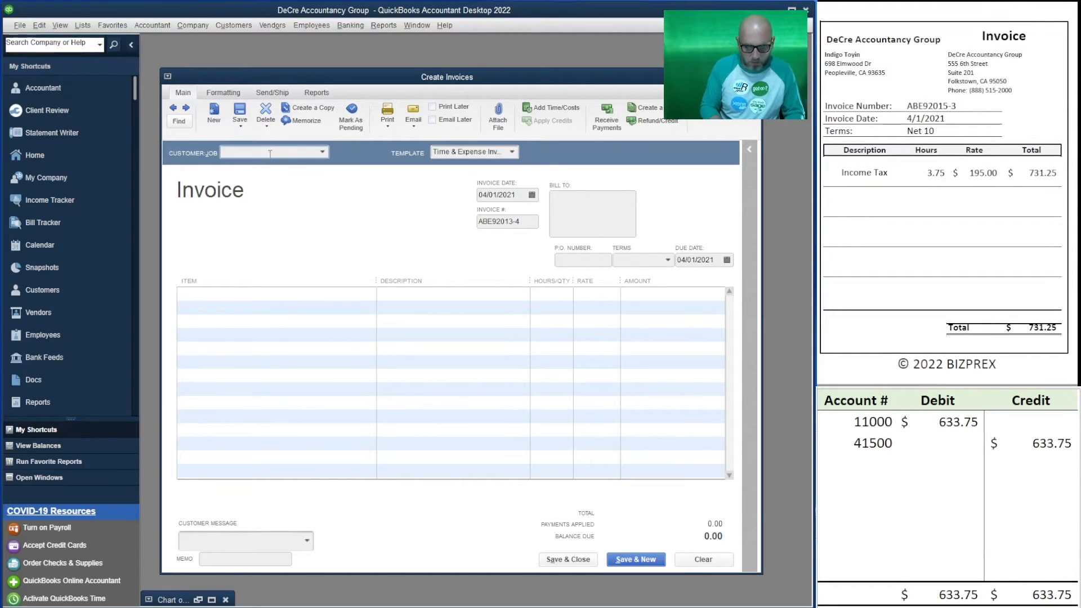
type("ind")
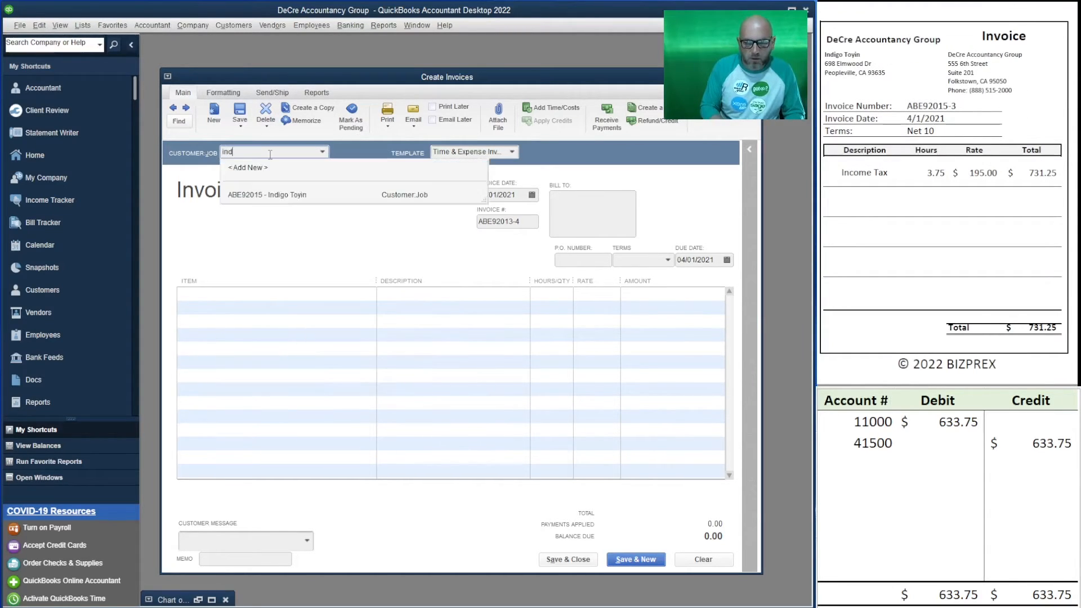
left_click(321, 197)
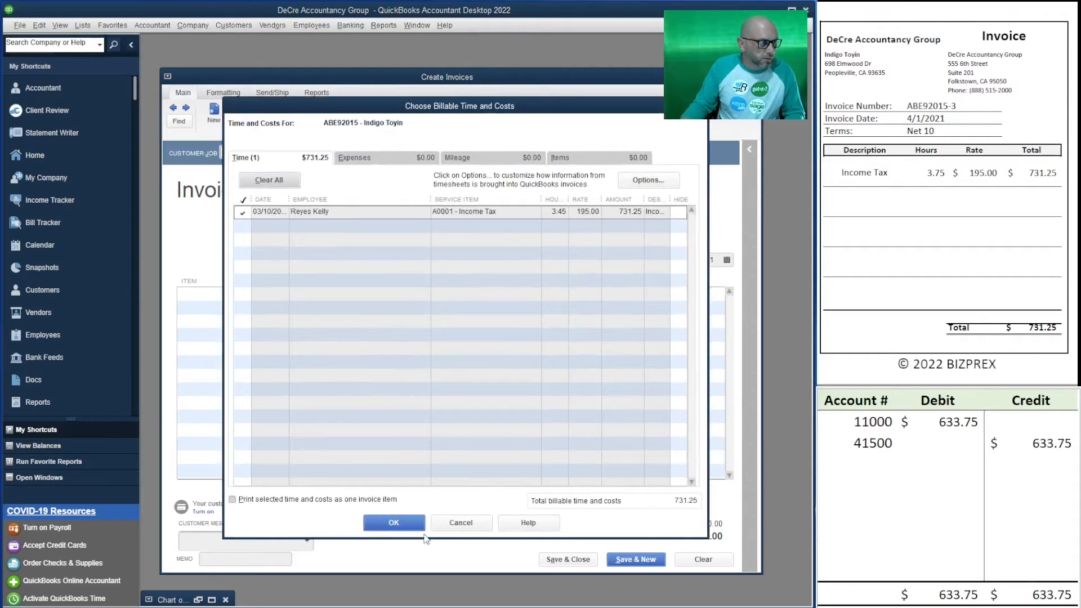
left_click(394, 522)
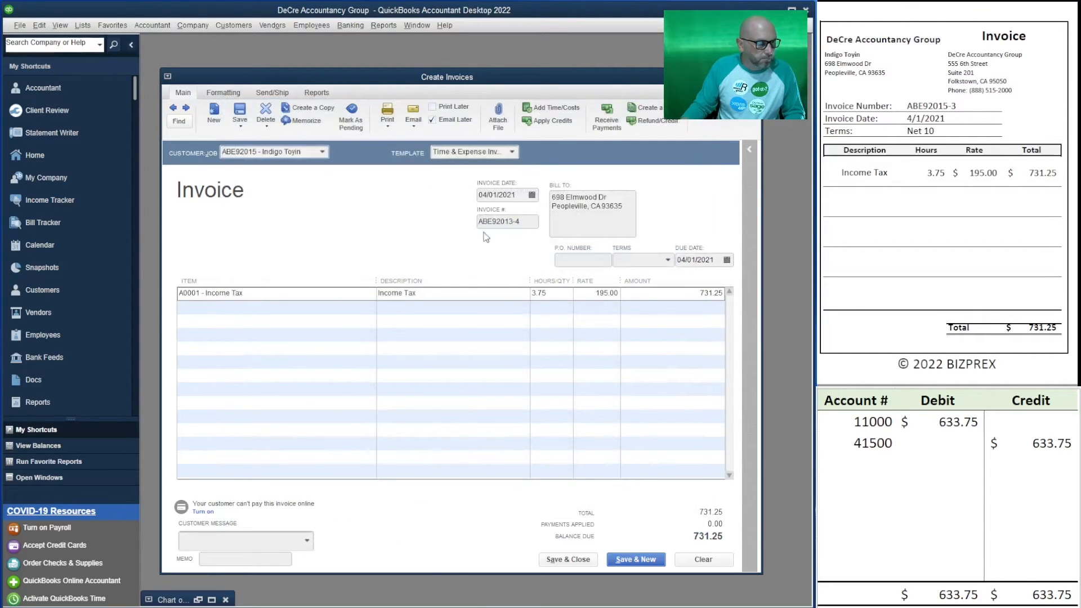
Replace the 731.25 invoice's number with the one copied from its source invoice.
left_click_drag(957, 106, 908, 107)
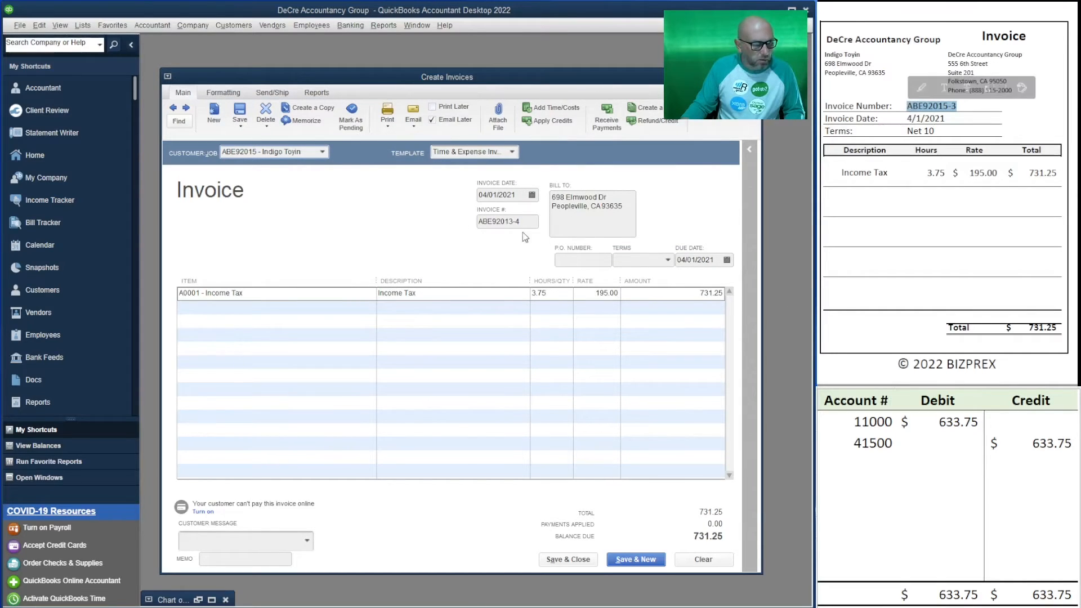
left_click_drag(528, 222, 380, 217)
key("ctrl+v")
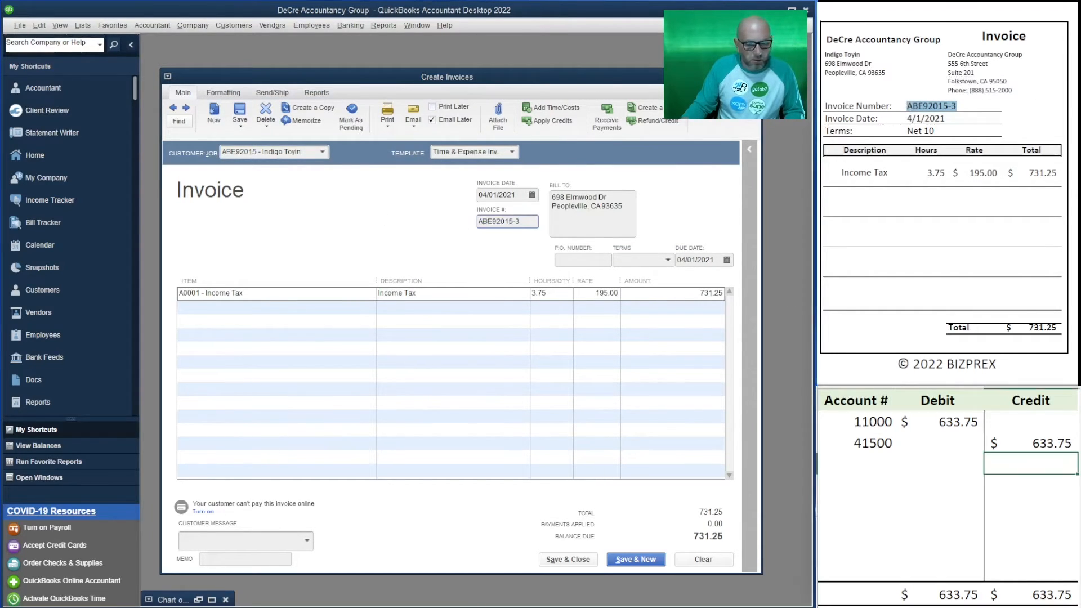
Update the journal entry's debit for account 11000 and credit for account 41500 to 731.25 each.
left_click(960, 423)
type("731.25")
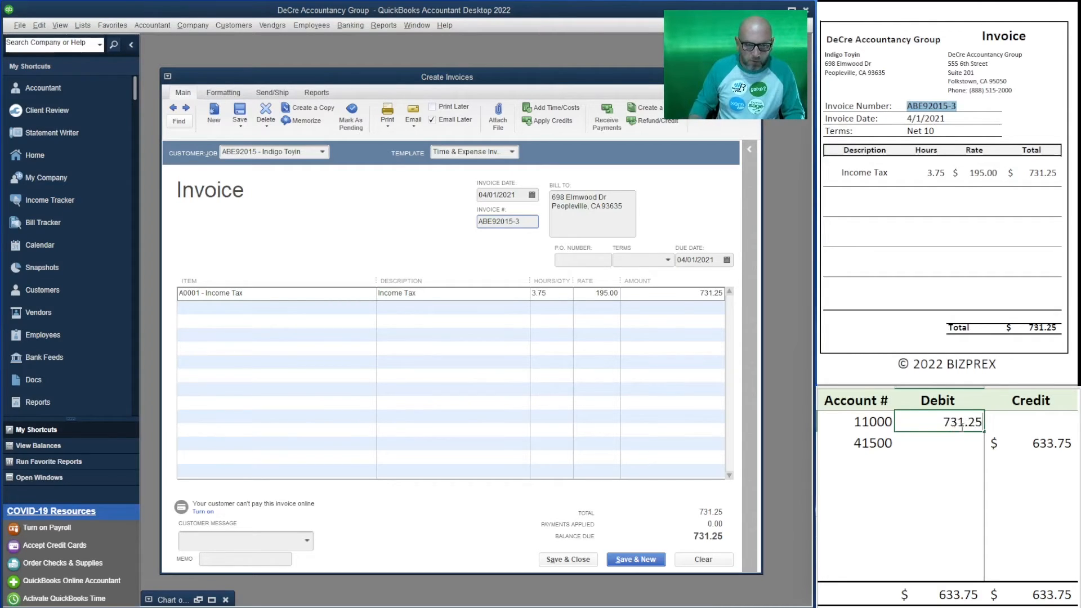
key("Return")
key("Right")
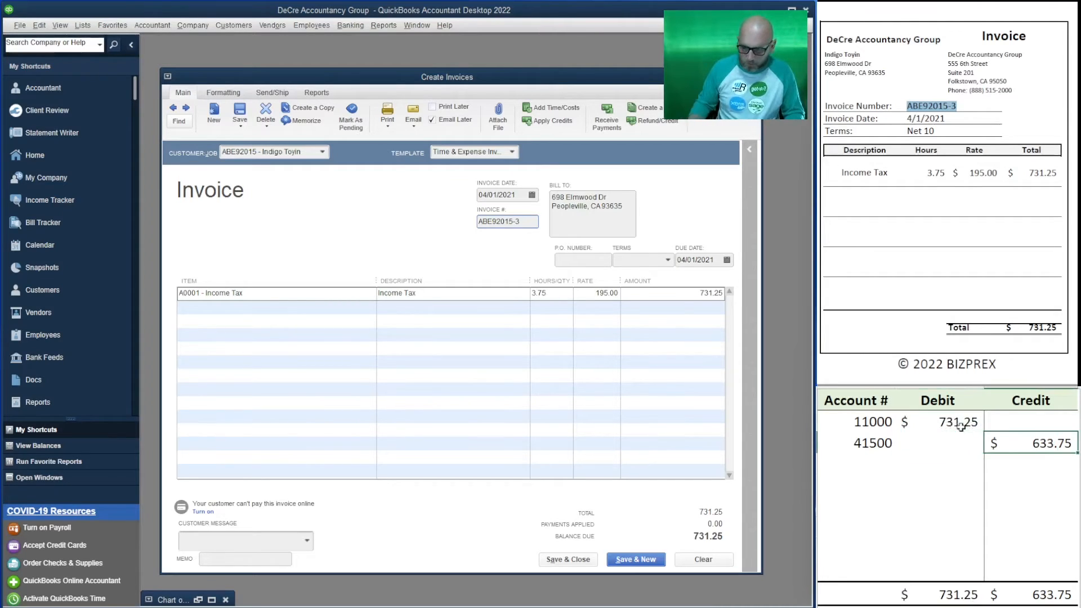
type("731.25")
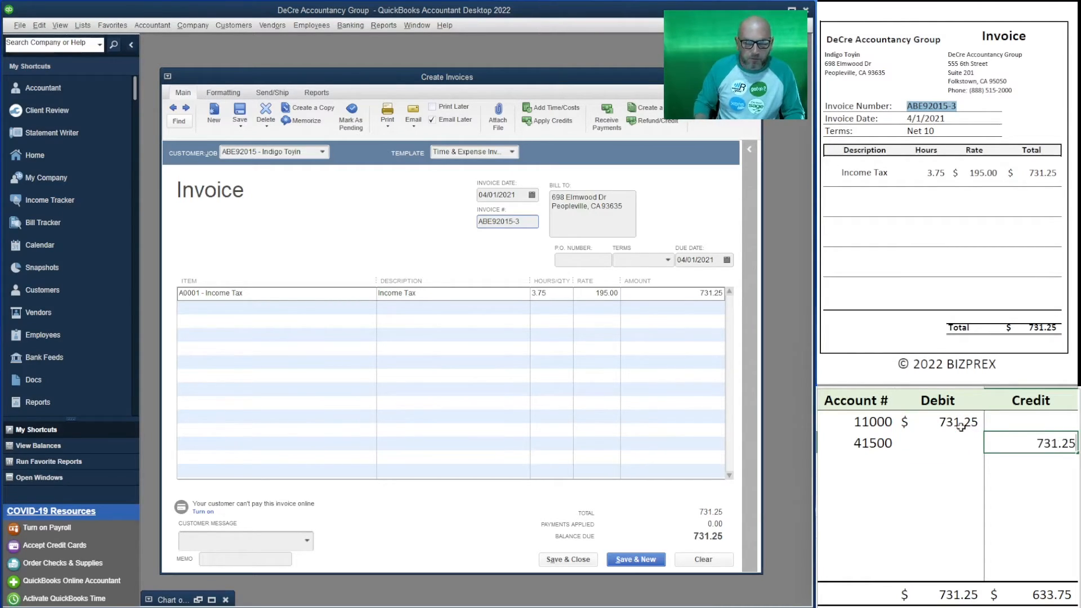
key("Return")
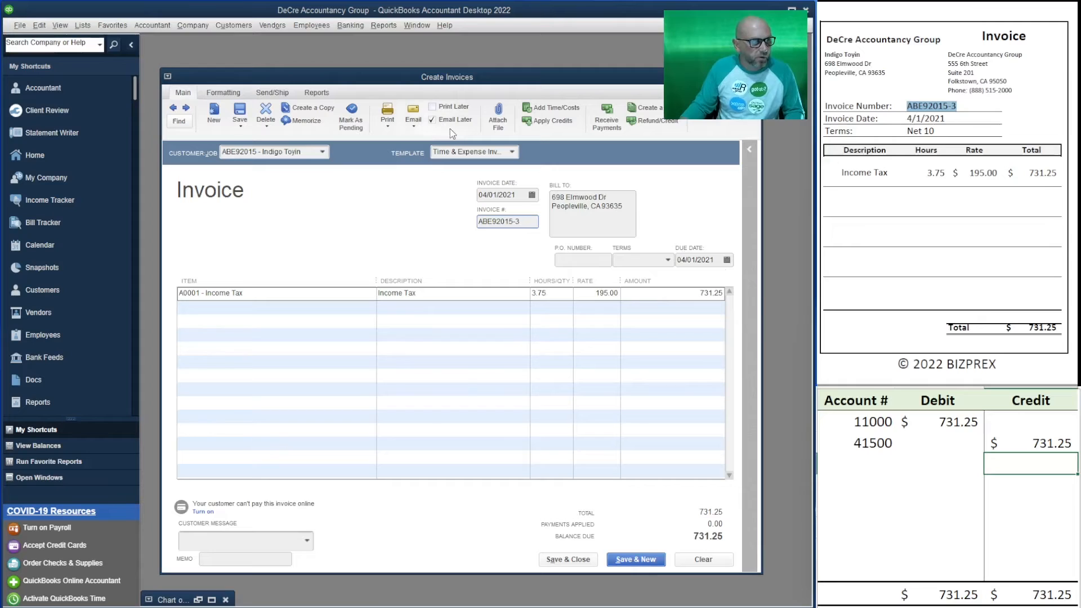
Save the 731.25 invoice with Email Later off and bill the 585.00 source invoice's customer for the 3-hour income tax entry on a new invoice.
left_click(434, 121)
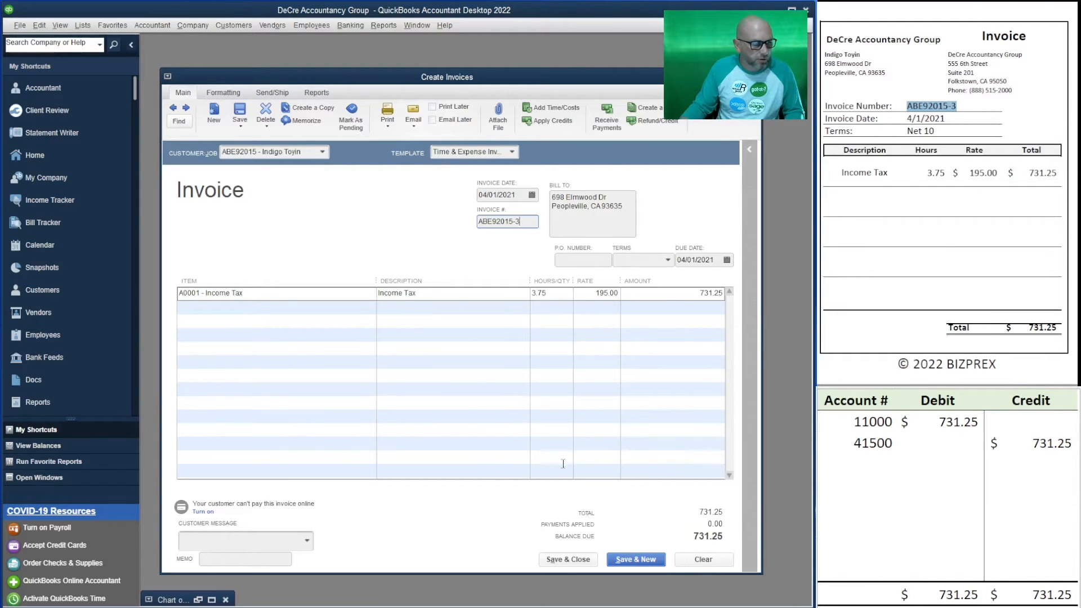
left_click(625, 557)
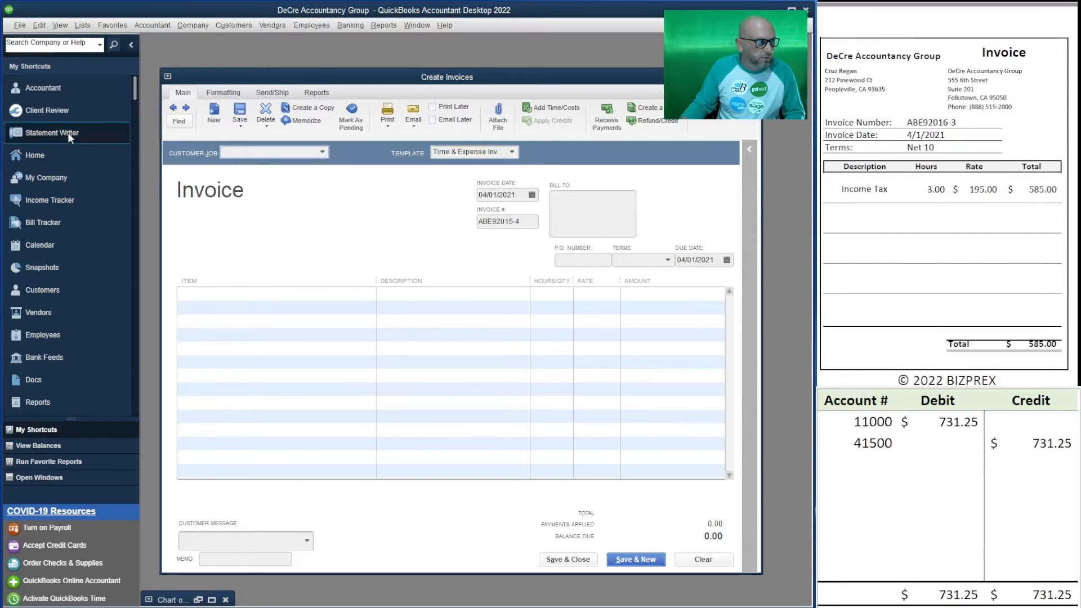
type("cru")
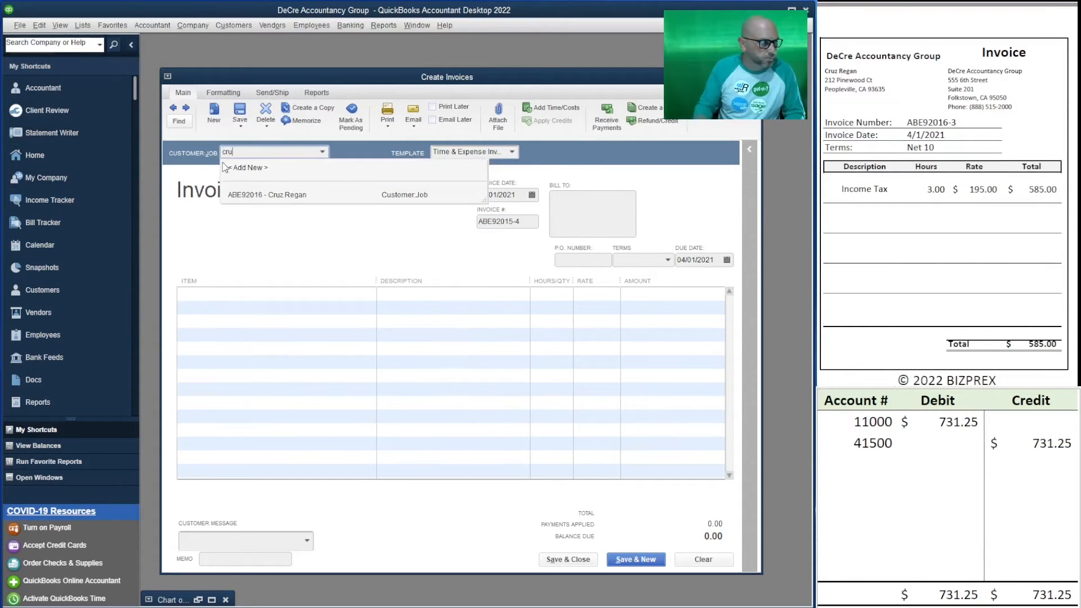
left_click(279, 194)
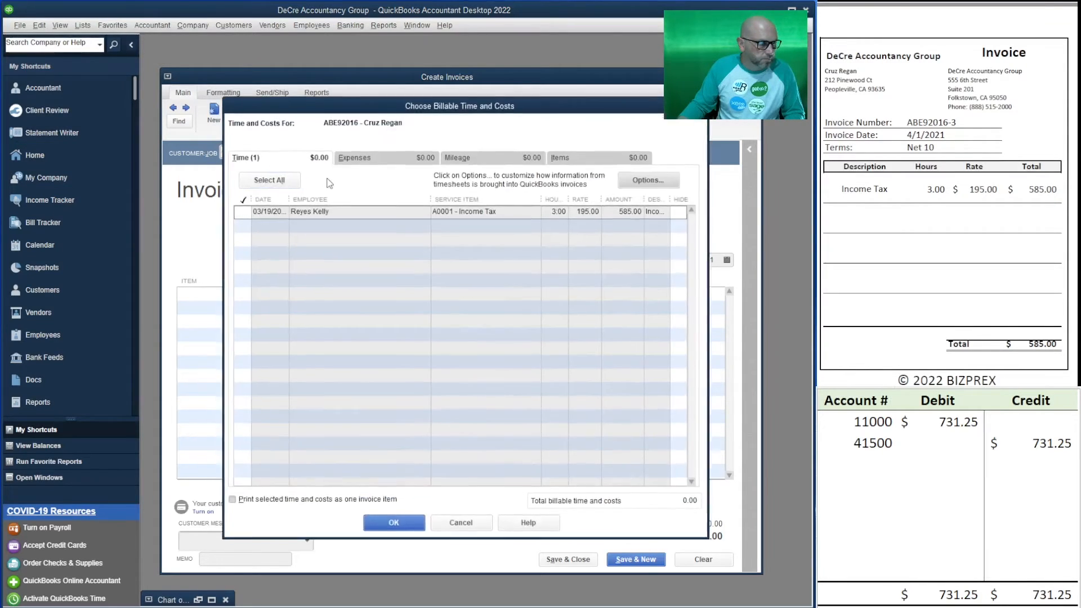
left_click(249, 197)
left_click(412, 529)
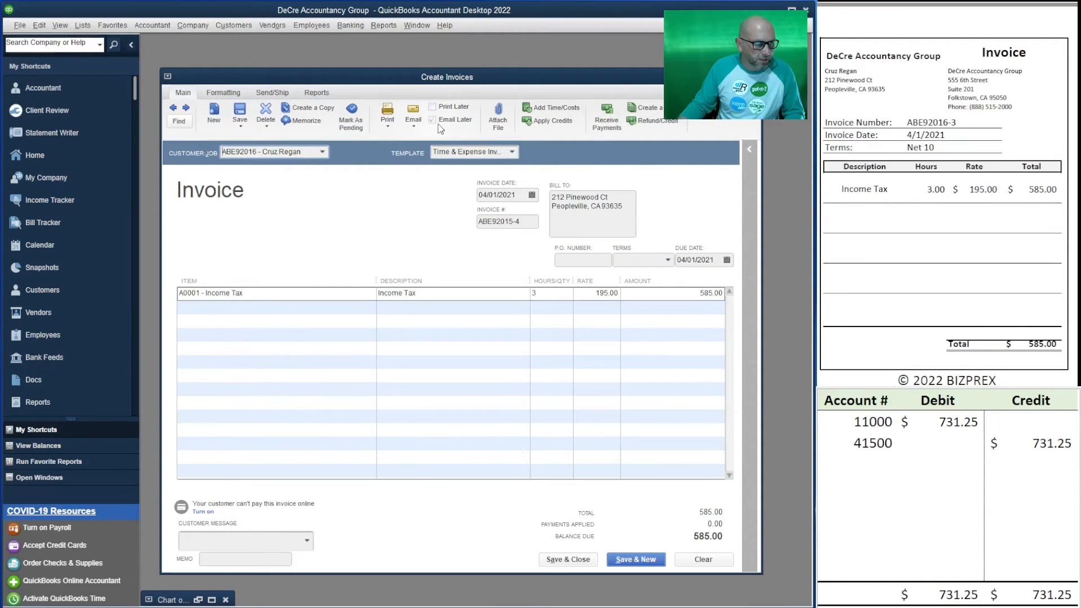
Update the journal entry's debit for account 11000 and credit for account 41500 to 585.00 each.
left_click(957, 425)
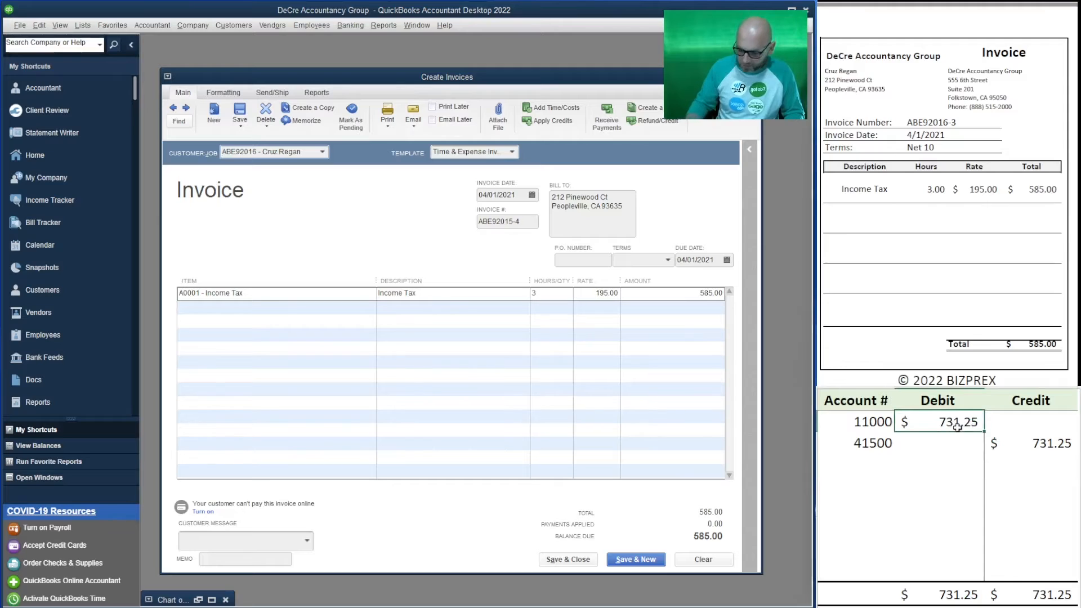
type("585")
key("Return")
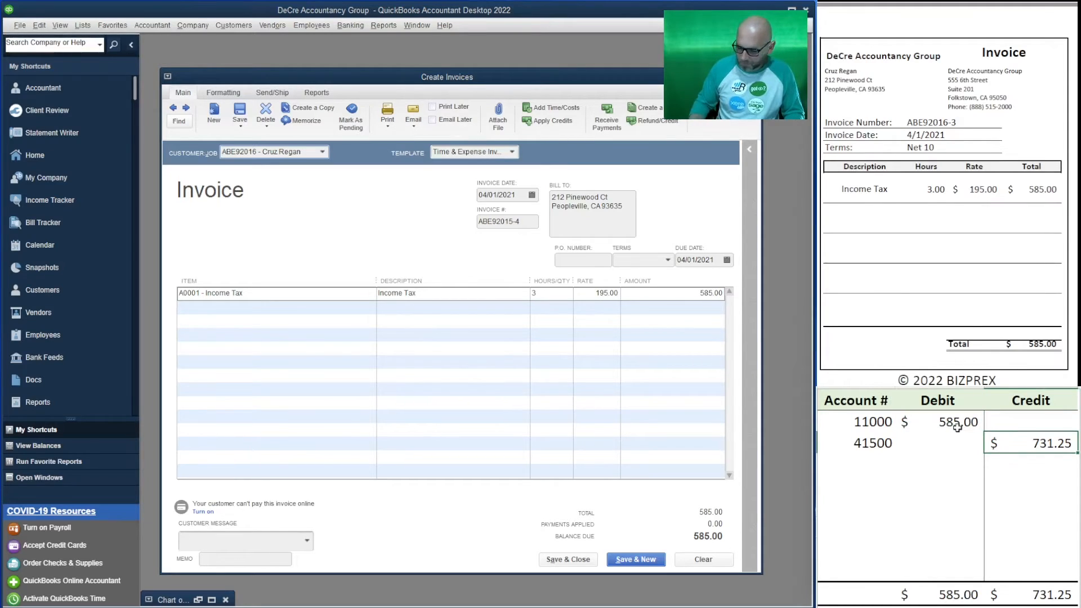
type("585")
key("Return")
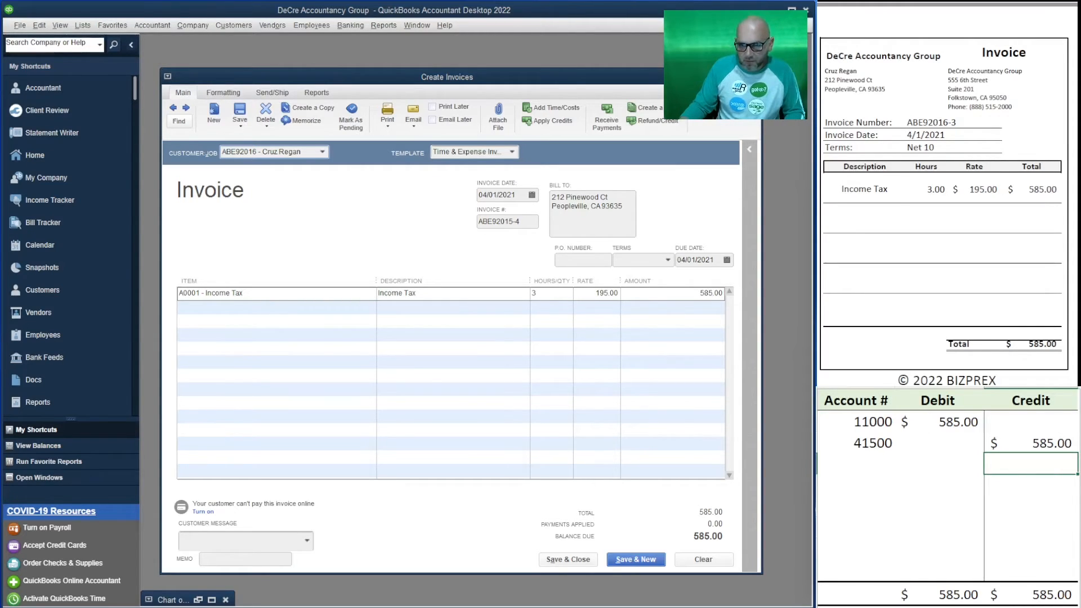
Replace the 585.00 invoice's number with the one copied from its source invoice.
left_click_drag(958, 122, 905, 121)
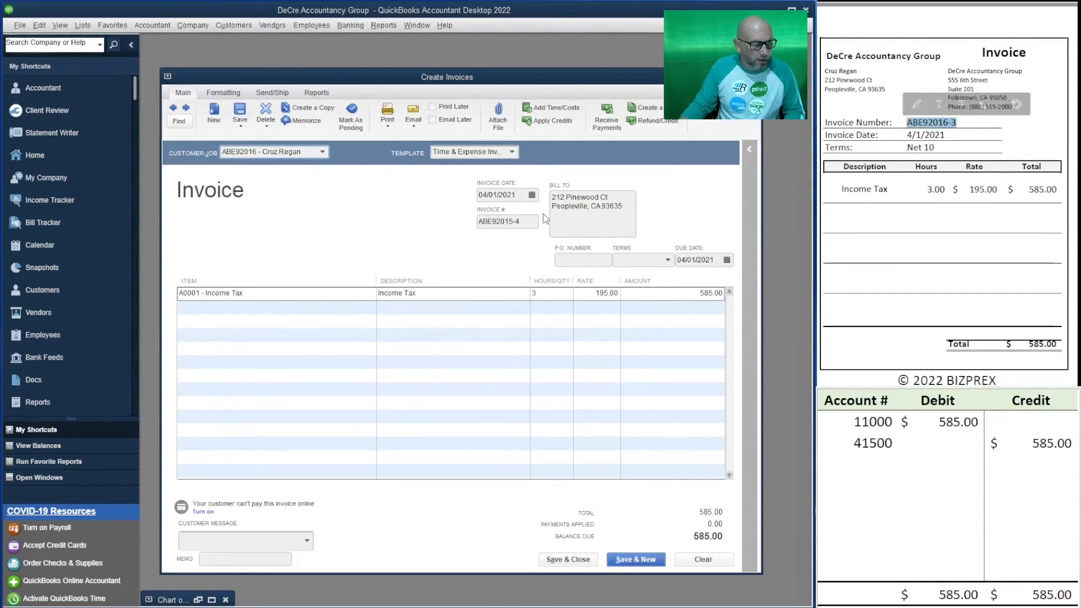
left_click(378, 224)
key("ctrl+v")
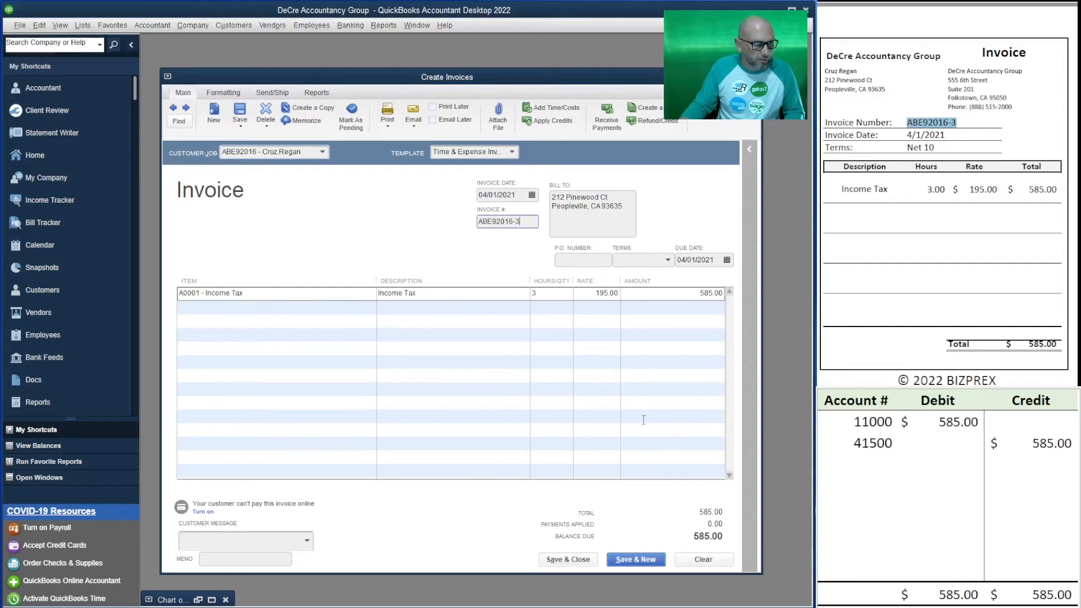
Save the 585.00 invoice and bill the 633.75 source invoice's customer for the 3.25-hour income tax entry on a new invoice.
left_click(626, 558)
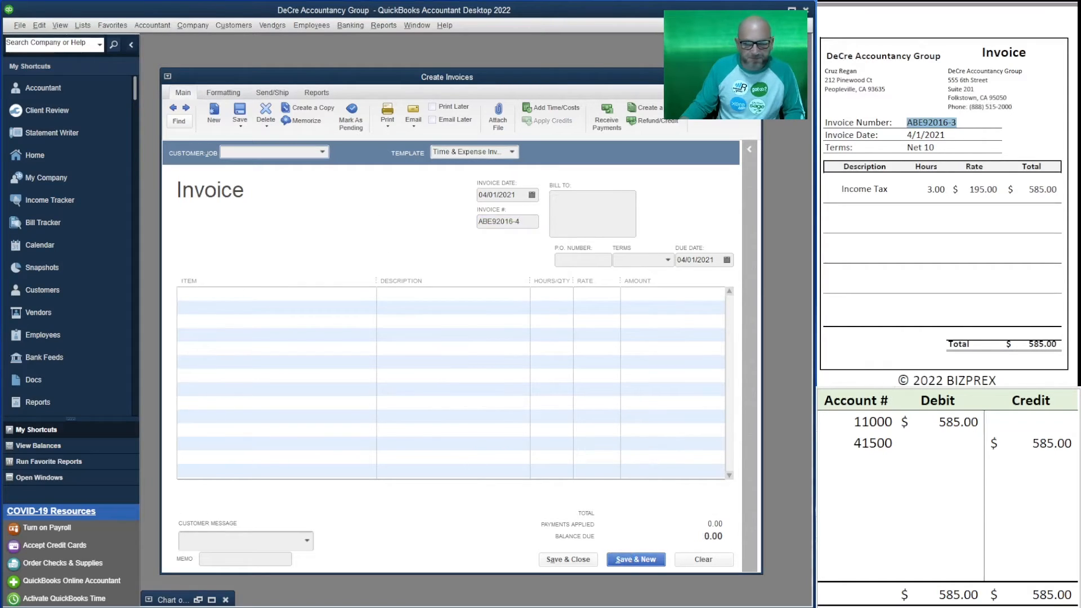
scroll(946, 197, "down", 5)
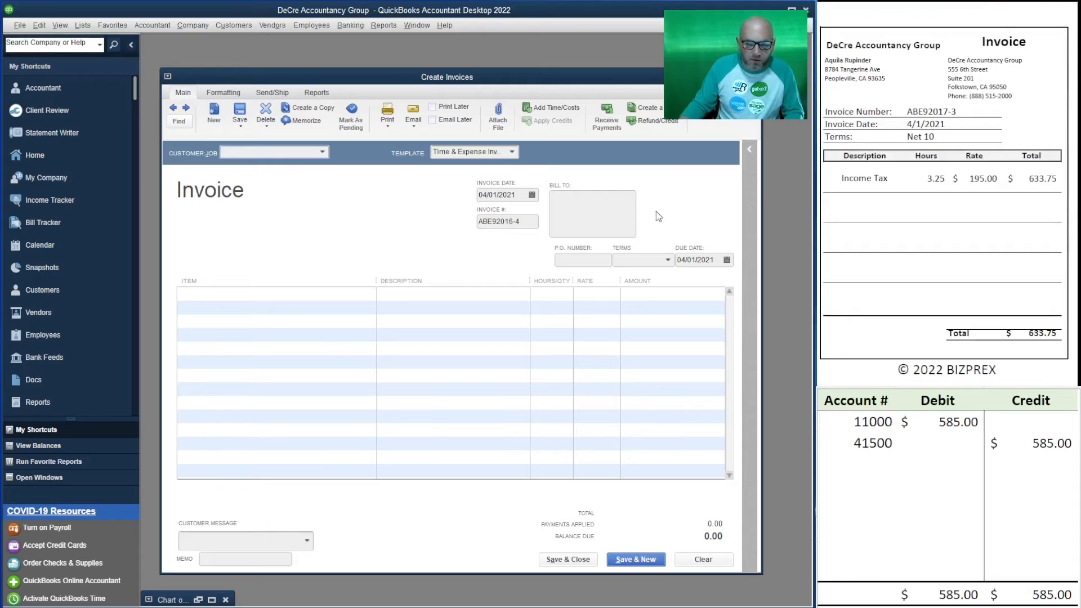
type("aq")
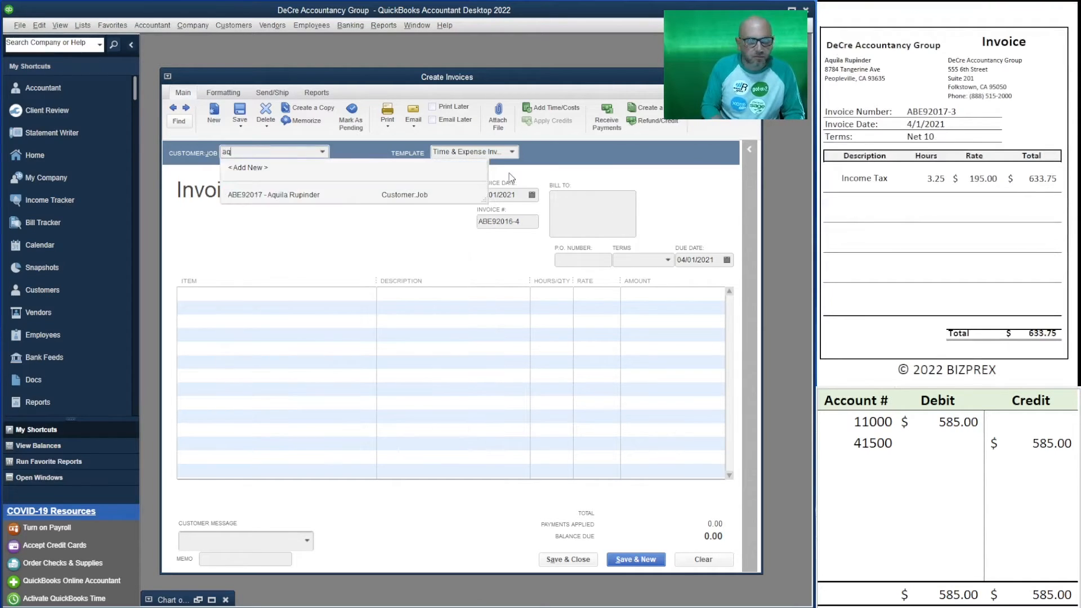
left_click(310, 200)
left_click(267, 181)
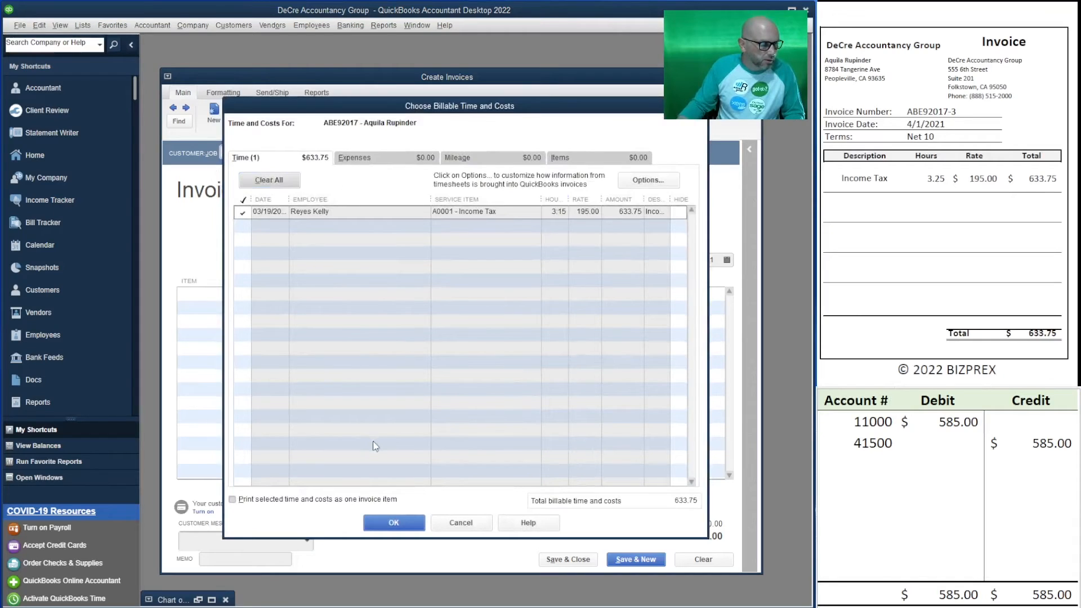
left_click(393, 523)
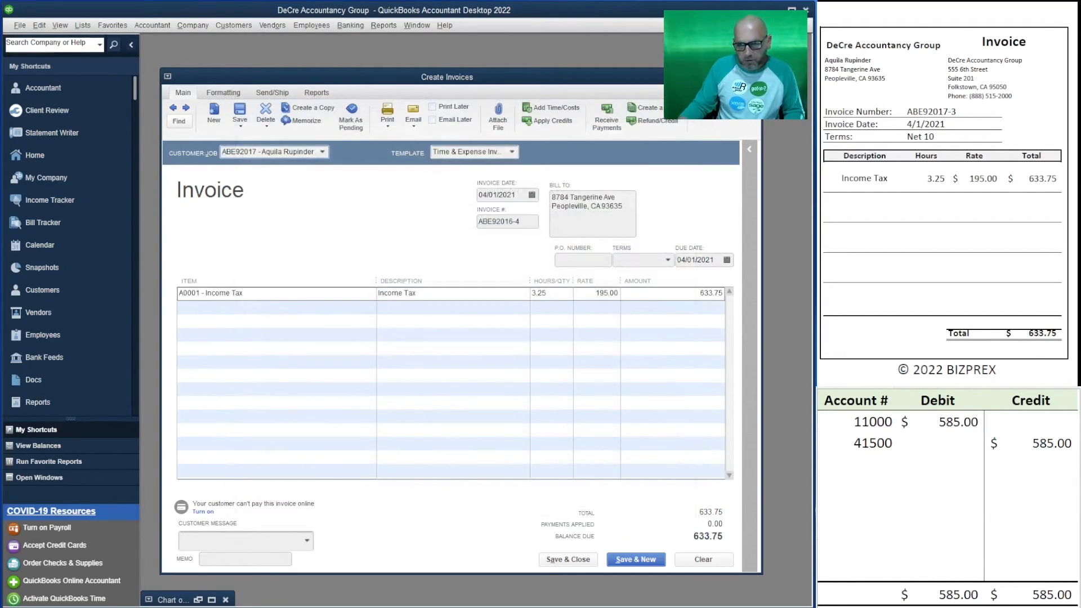
Replace the 633.75 invoice's number with the one copied from its source invoice.
left_click_drag(957, 112, 905, 115)
key("ctrl+c")
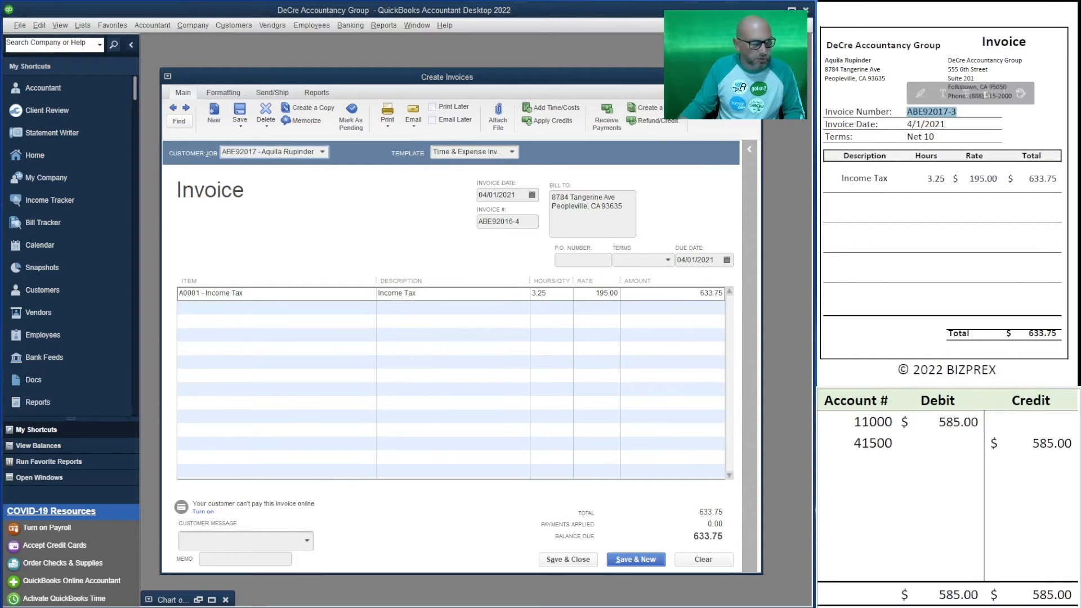
triple_click(521, 225)
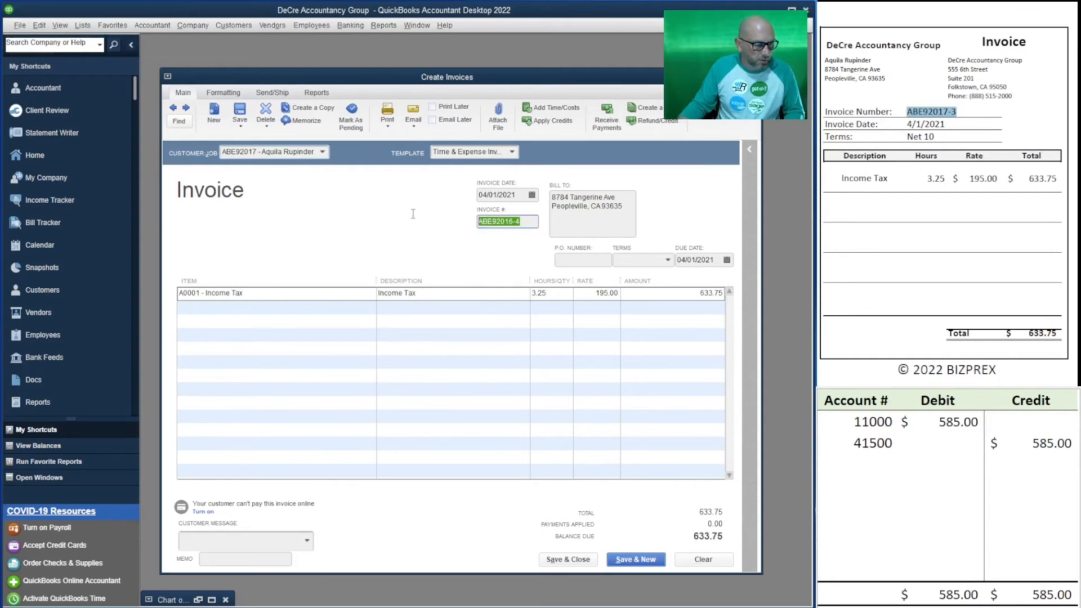
key("ctrl+v")
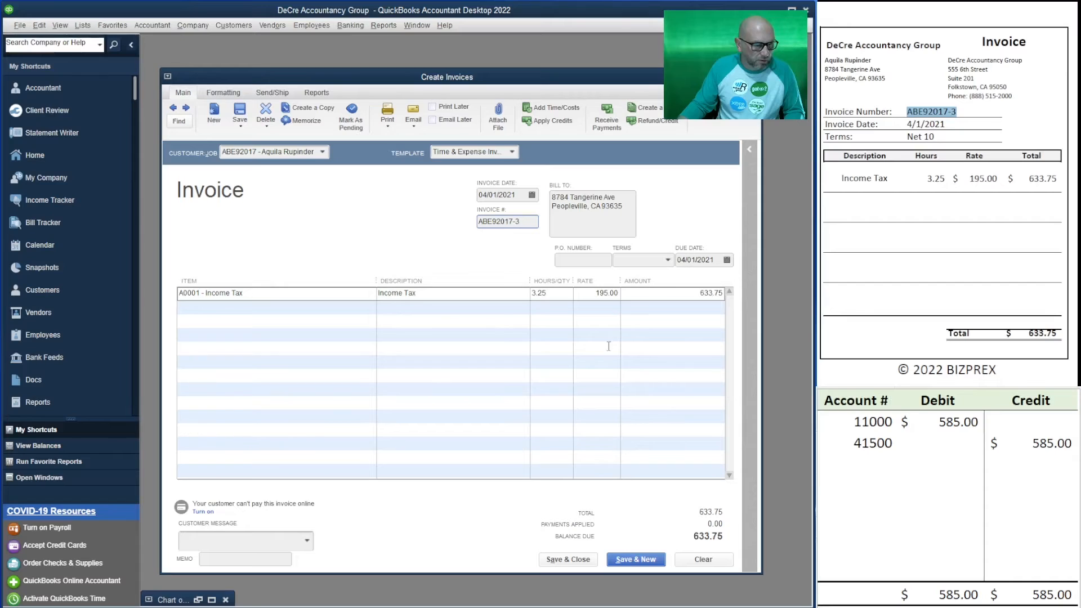
Update the journal entry's debit for account 11000 and credit for account 41500 to 633.75 each.
left_click(950, 428)
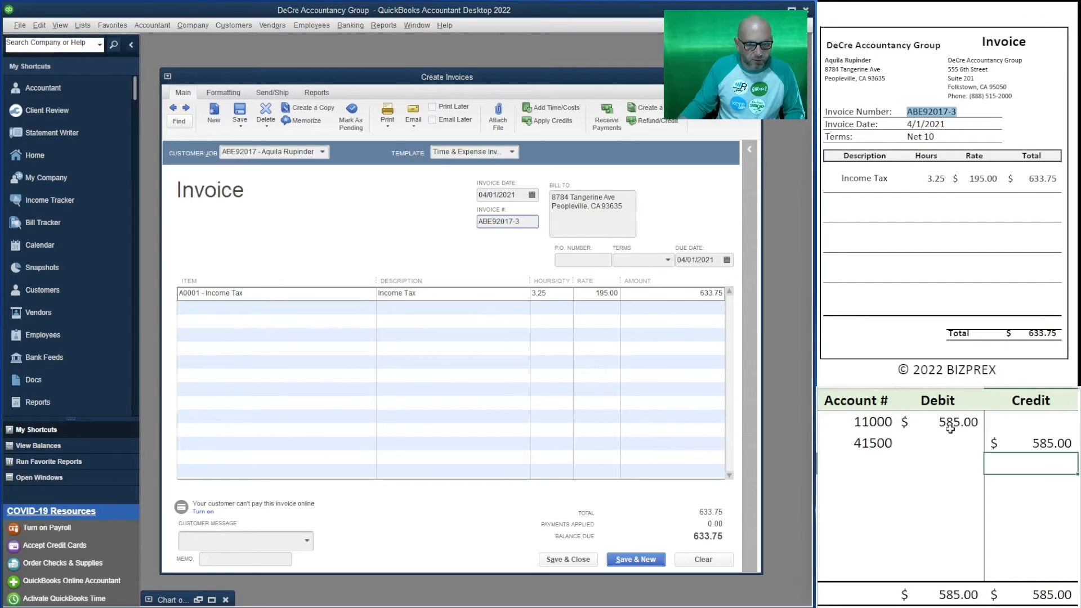
type("633.")
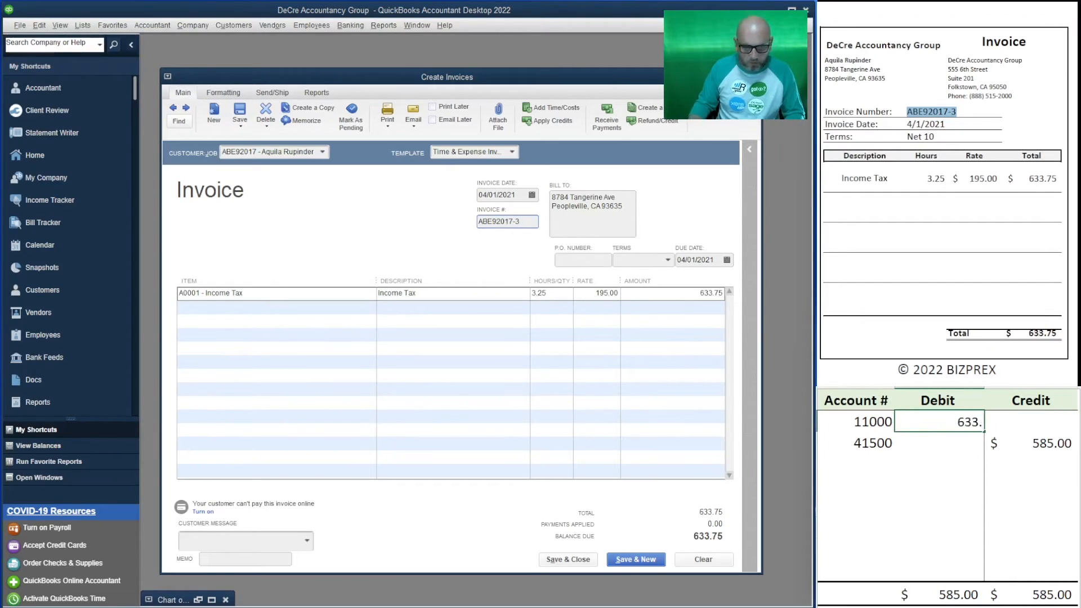
type("75")
key("Return")
key("Right")
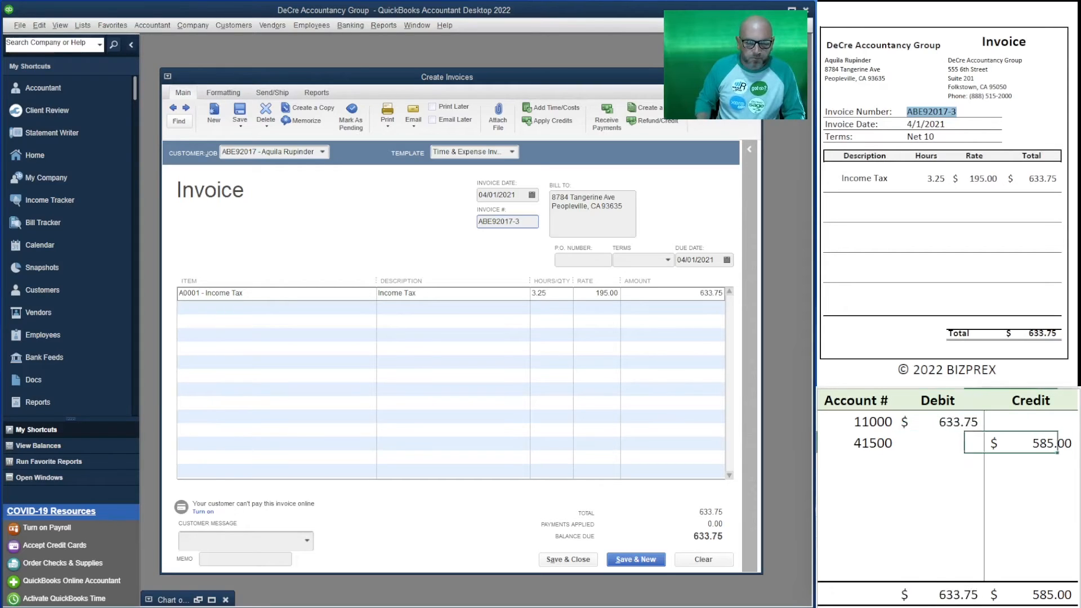
type("633.75")
key("Return")
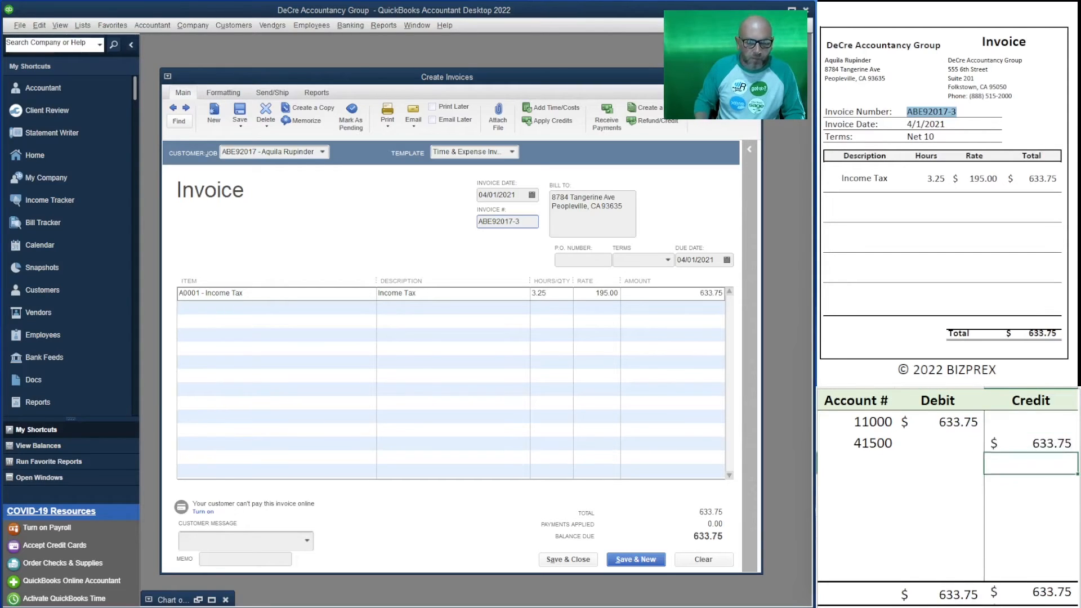
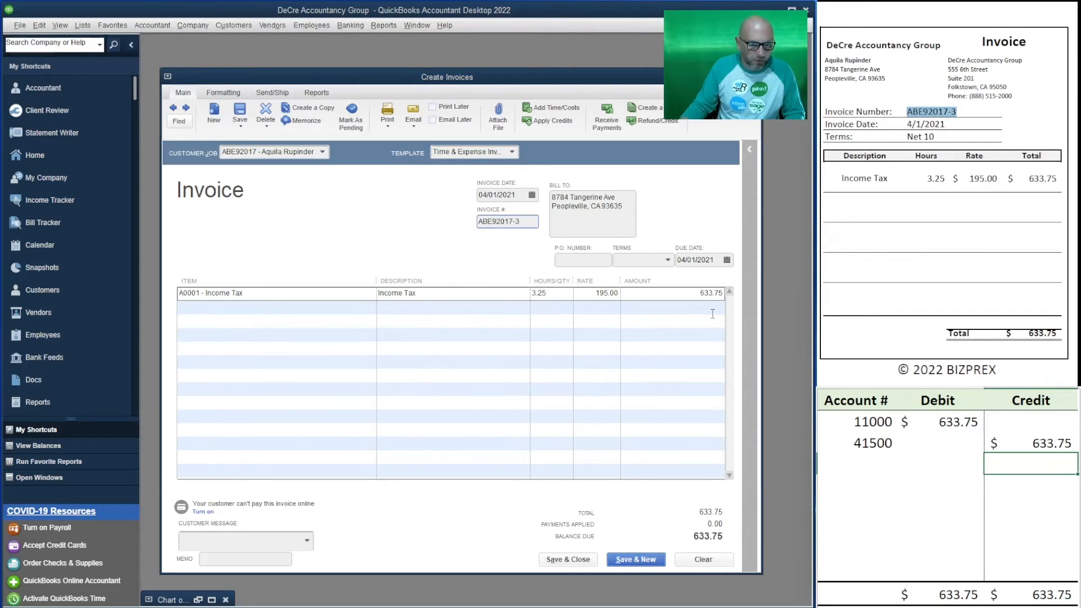
Change the account on the journal entry's credit line to 41000 and set it back to 41500.
left_click(887, 440)
type("41000")
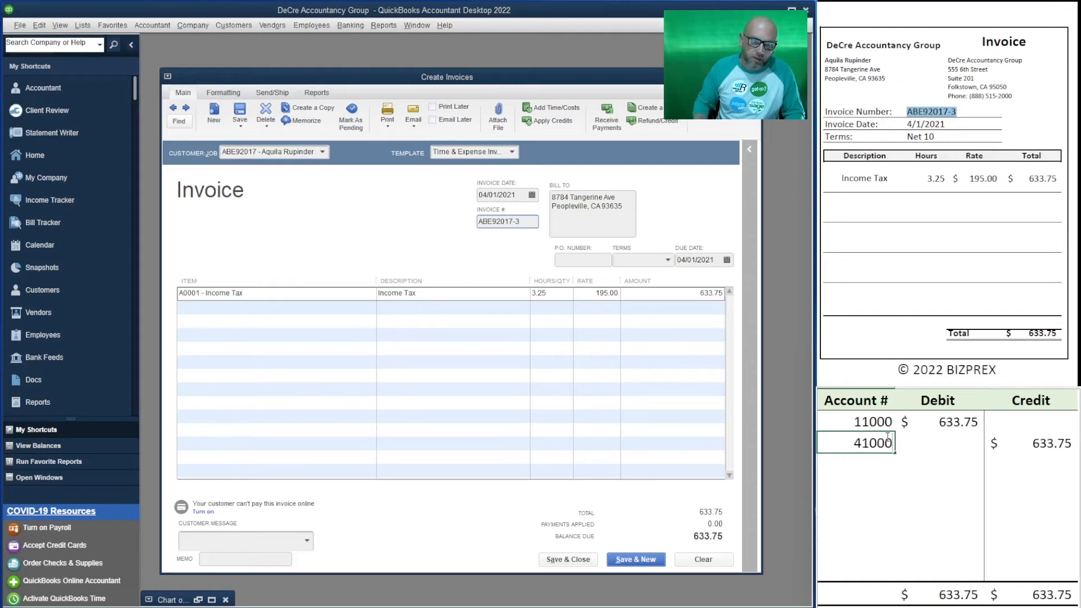
key("Return")
left_click(886, 437)
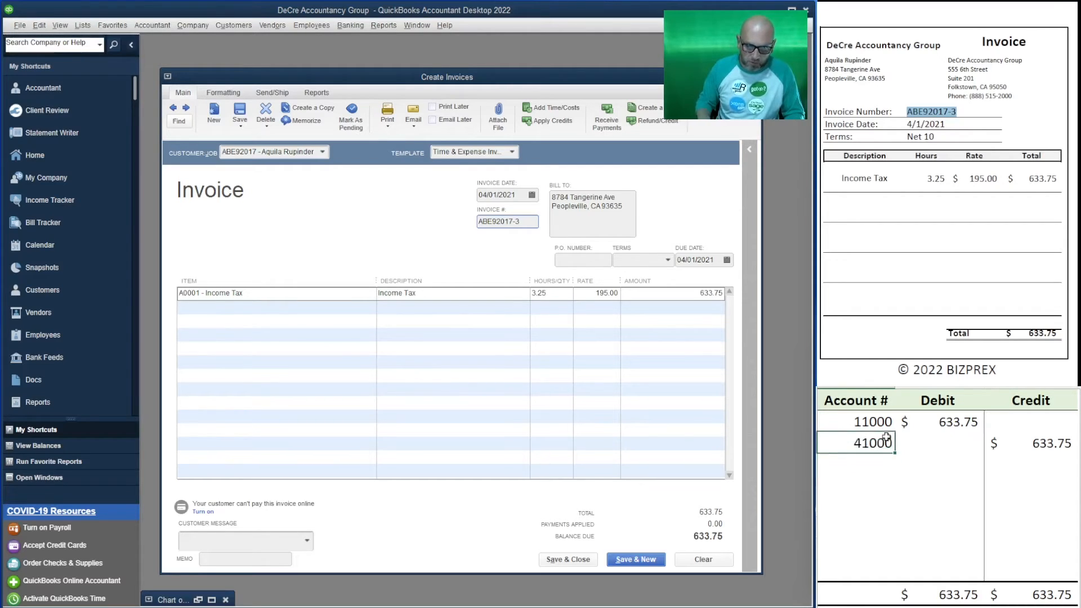
type("41500")
key("Return")
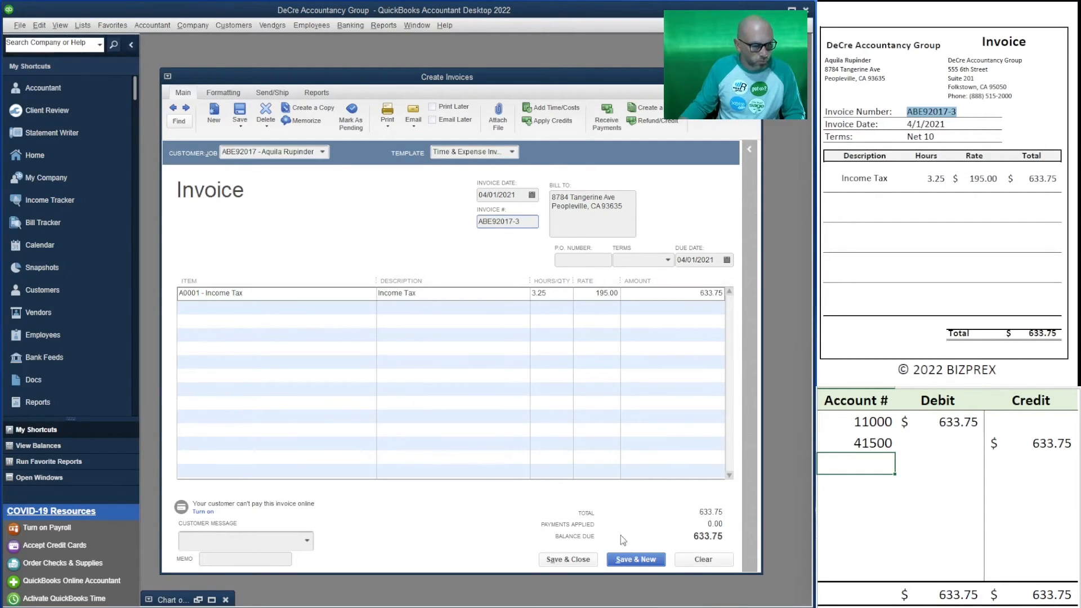
Save the 633.75 invoice and bill the 828.75 source invoice's customer for the 4.25-hour income tax entry on a new invoice.
left_click(632, 560)
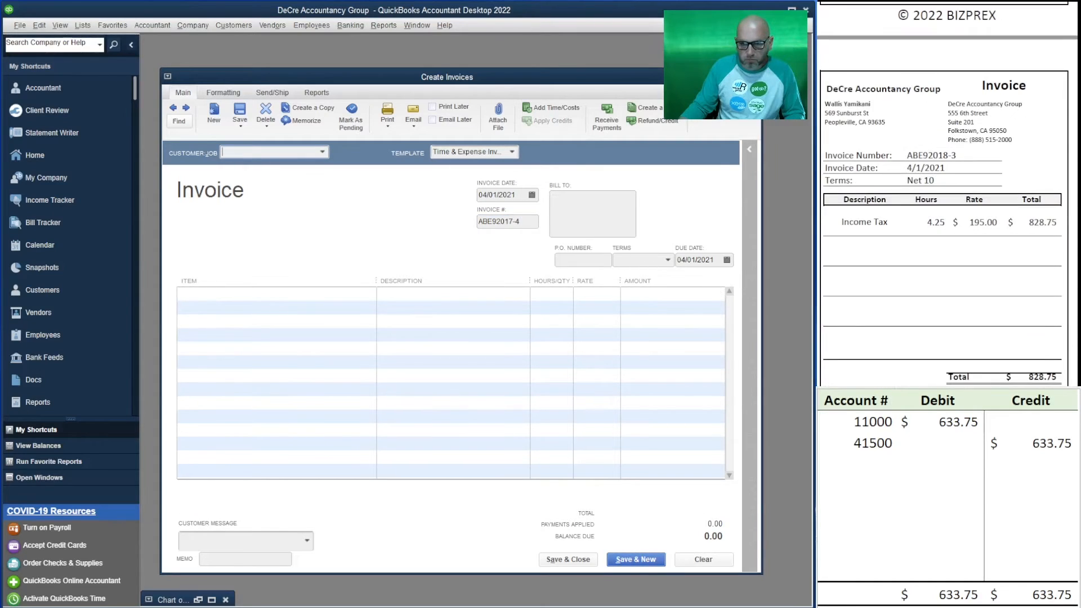
type("walli")
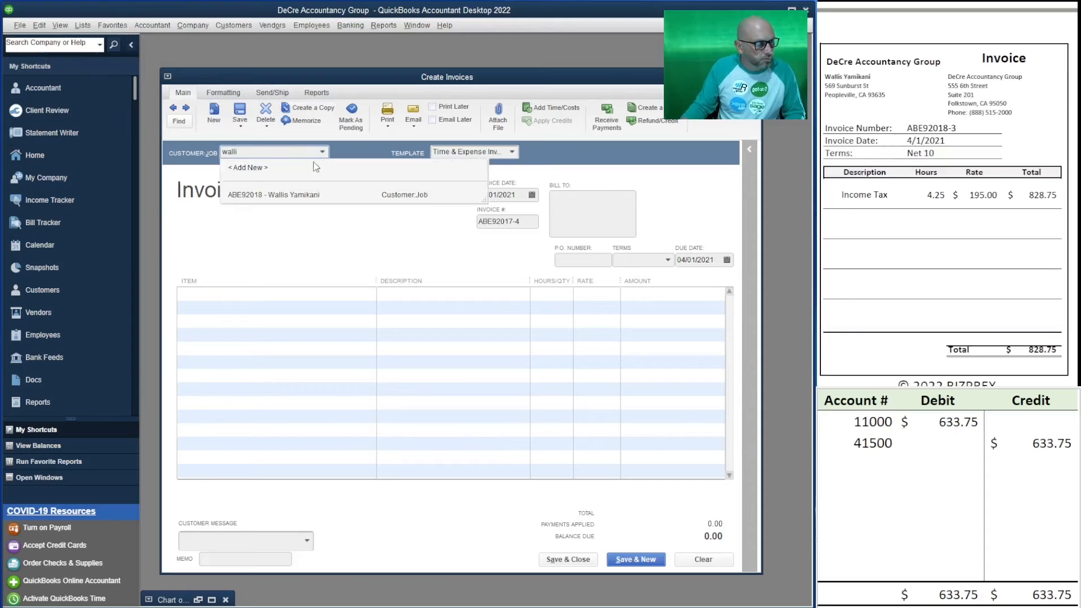
left_click(310, 195)
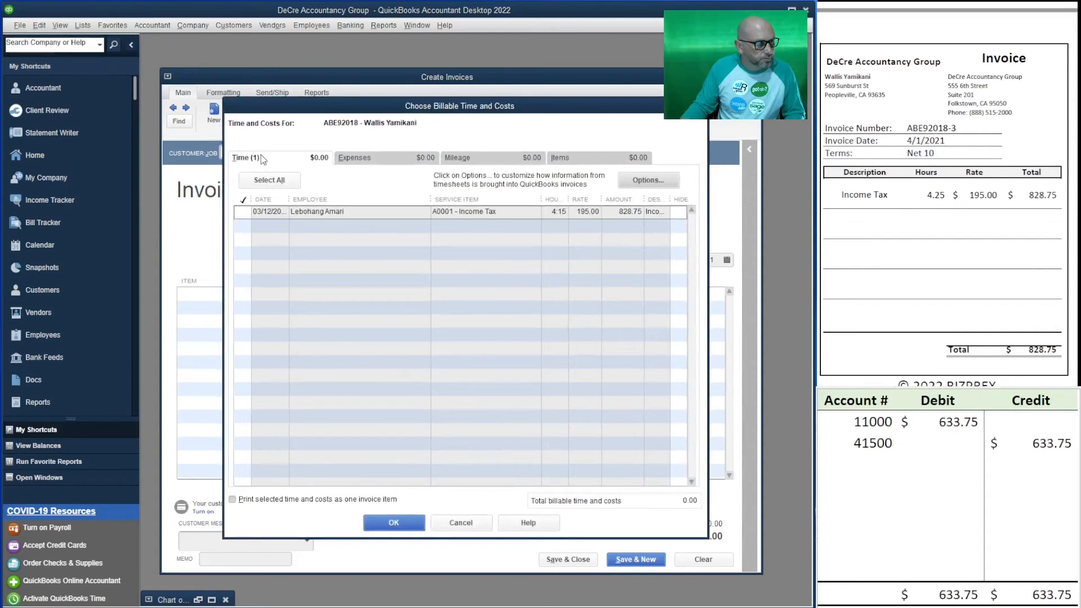
left_click(269, 180)
left_click(401, 526)
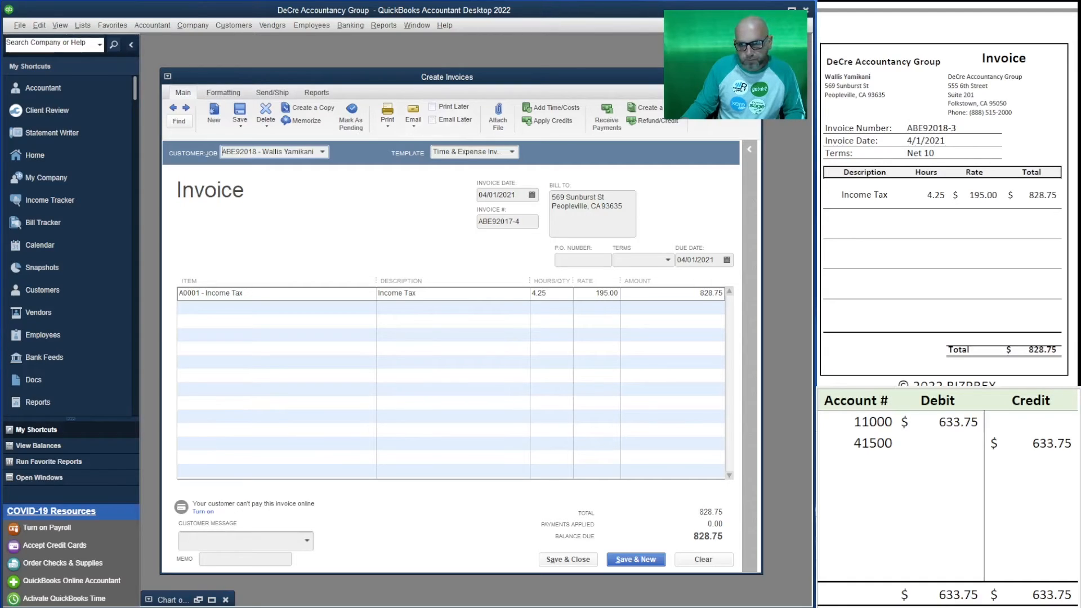
Replace the 828.75 invoice's number with the one copied from its source invoice.
left_click_drag(956, 129, 906, 130)
key("ctrl+c")
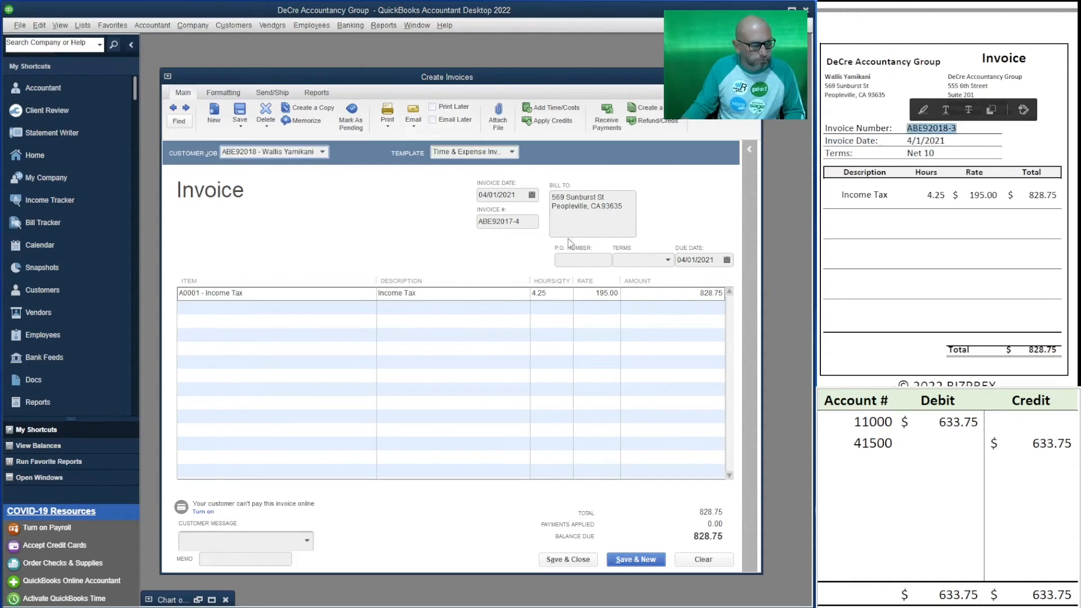
left_click(523, 221)
key("ctrl+v")
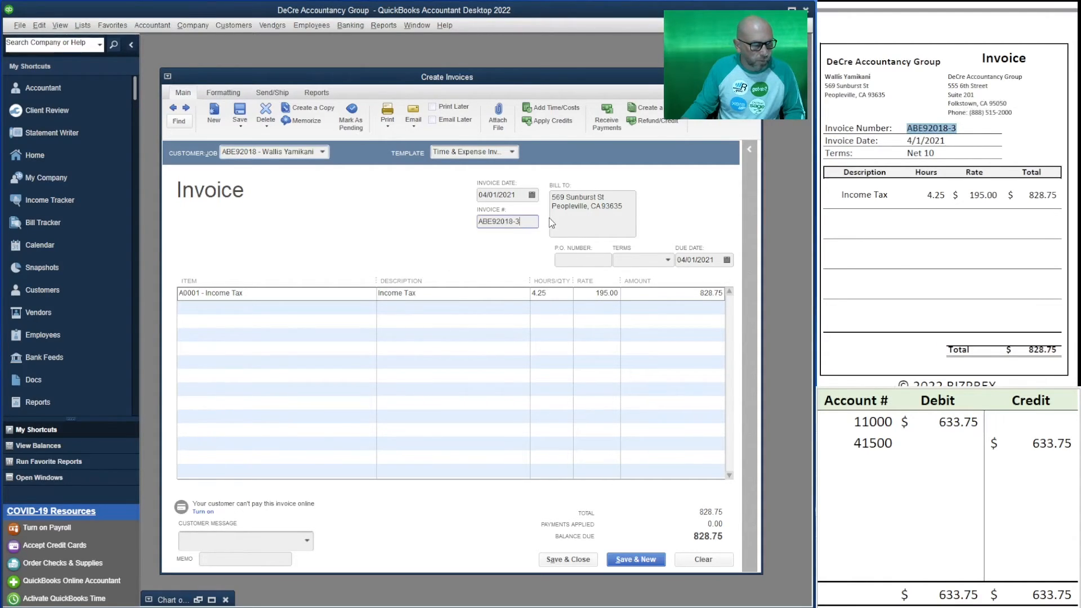
Update the journal entry's debit for account 11000 and credit for account 41500 to 828.75 each.
left_click(873, 443)
left_click(939, 421)
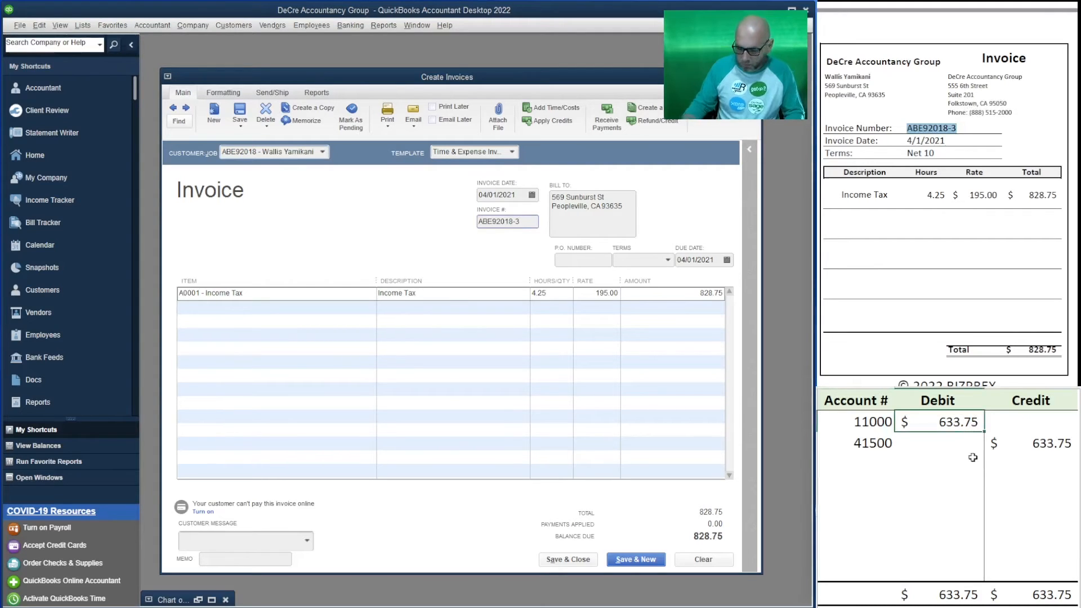
type("828")
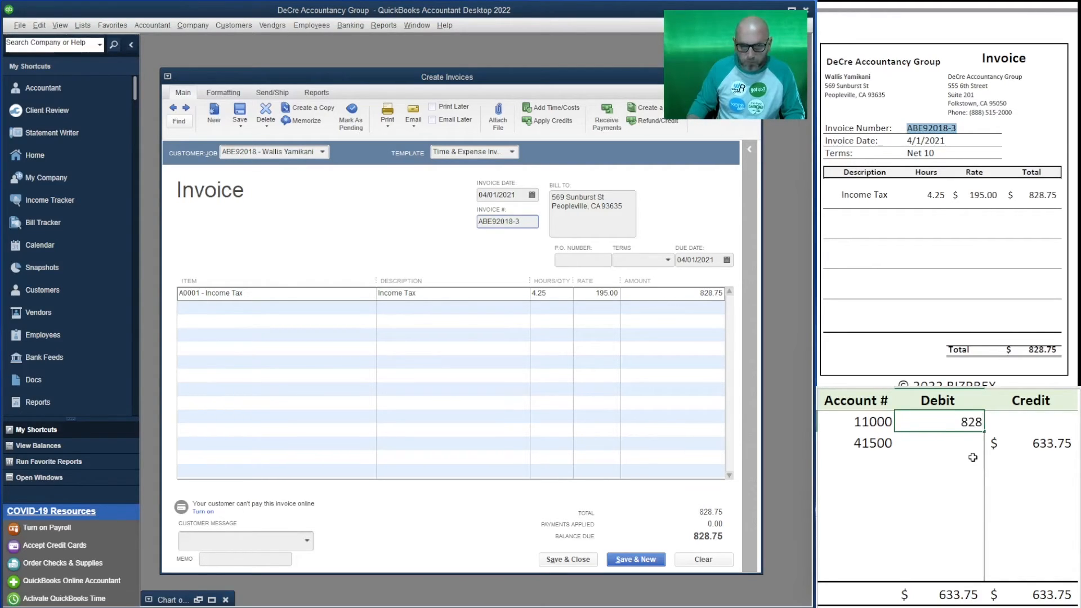
type(".75")
key("Return")
key("Right")
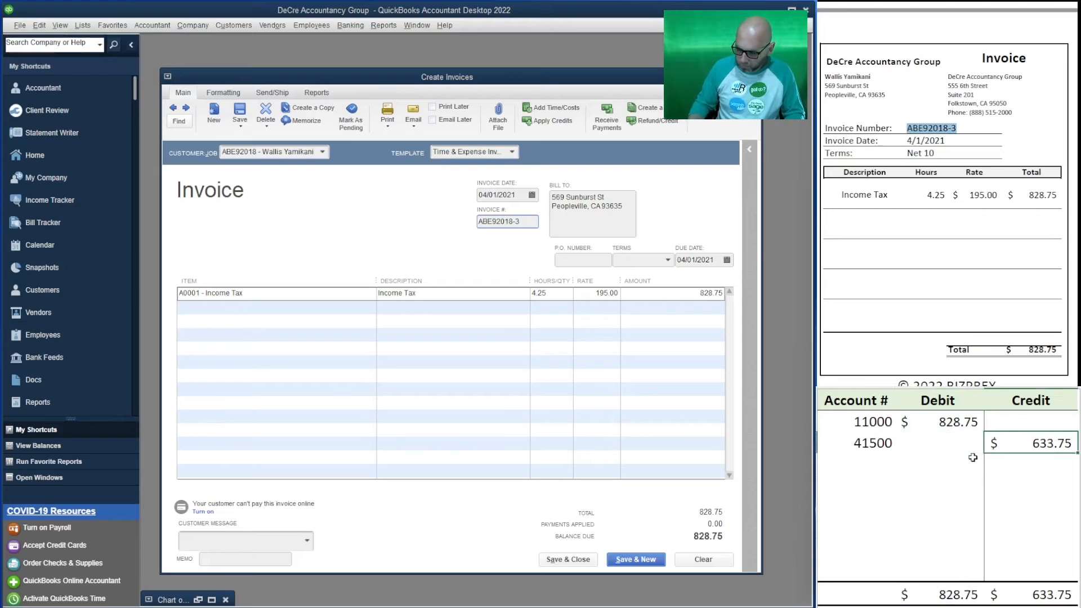
type("828.75")
key("Return")
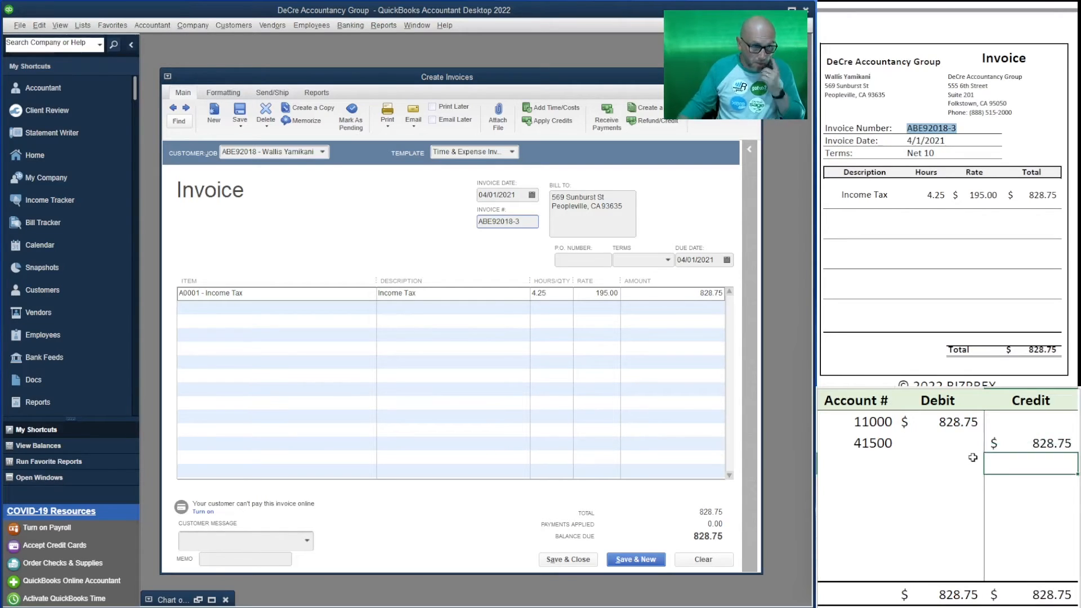
Save the 828.75 invoice and bill the 682.50 source invoice's customer for the 3.5-hour income tax entry on a new invoice.
left_click(638, 559)
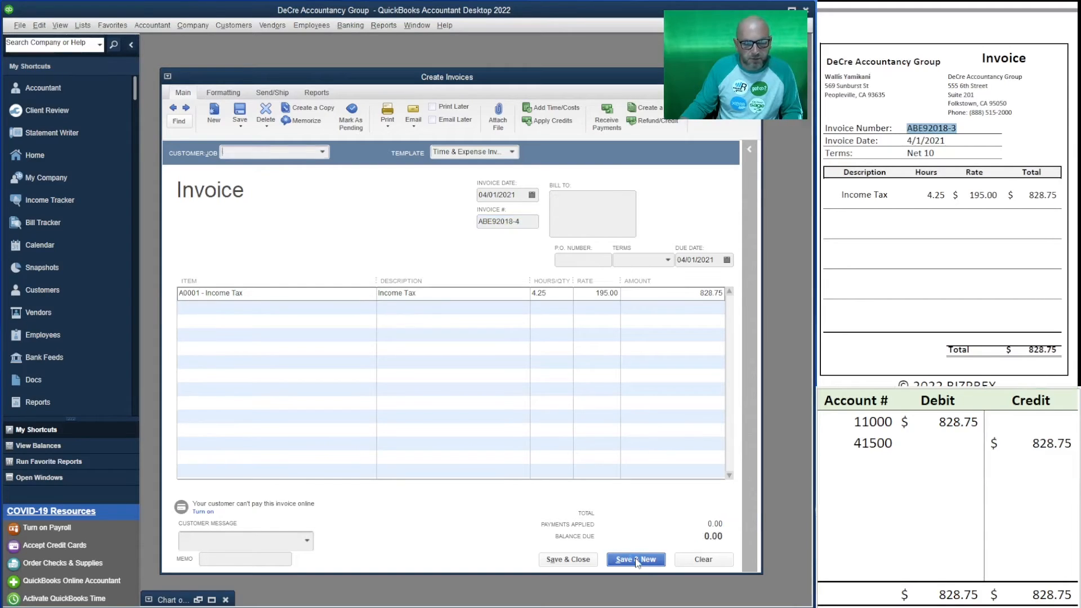
scroll(947, 192, "down", 5)
scroll(947, 191, "down", 3)
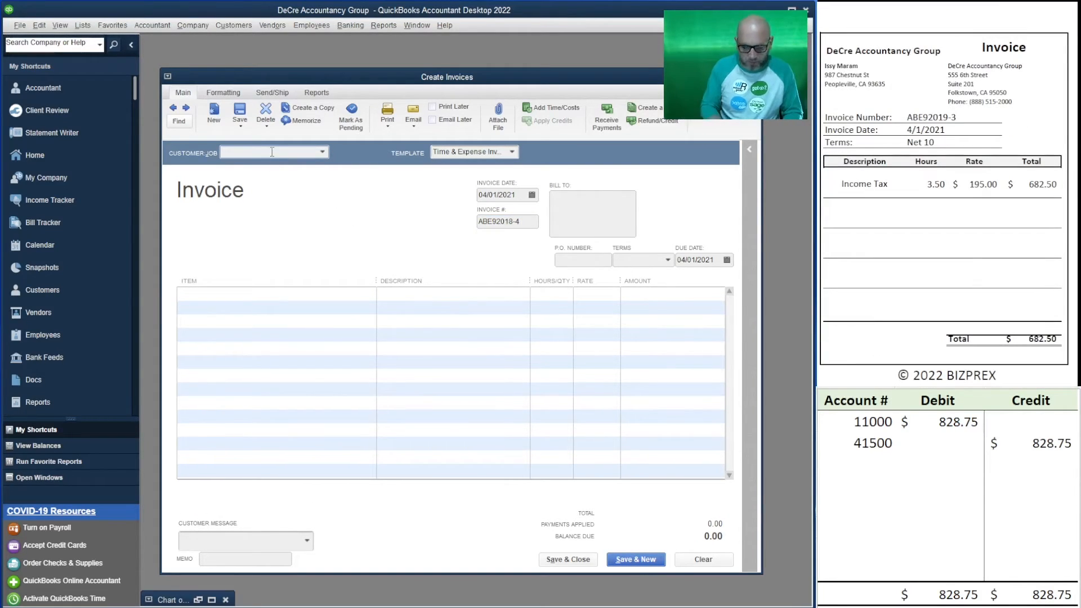
type("issy")
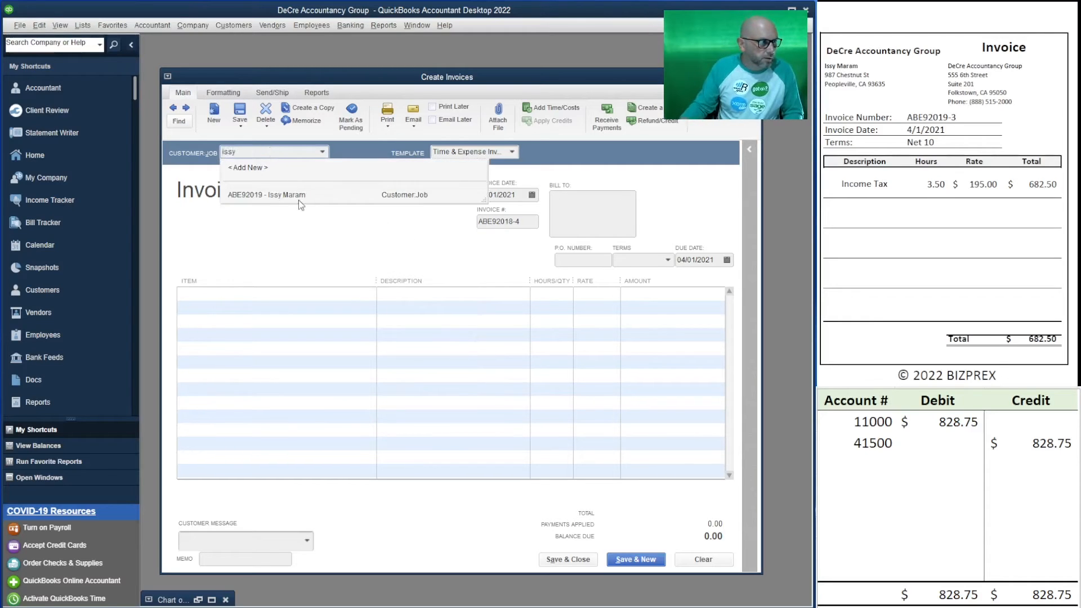
left_click(298, 199)
left_click(297, 198)
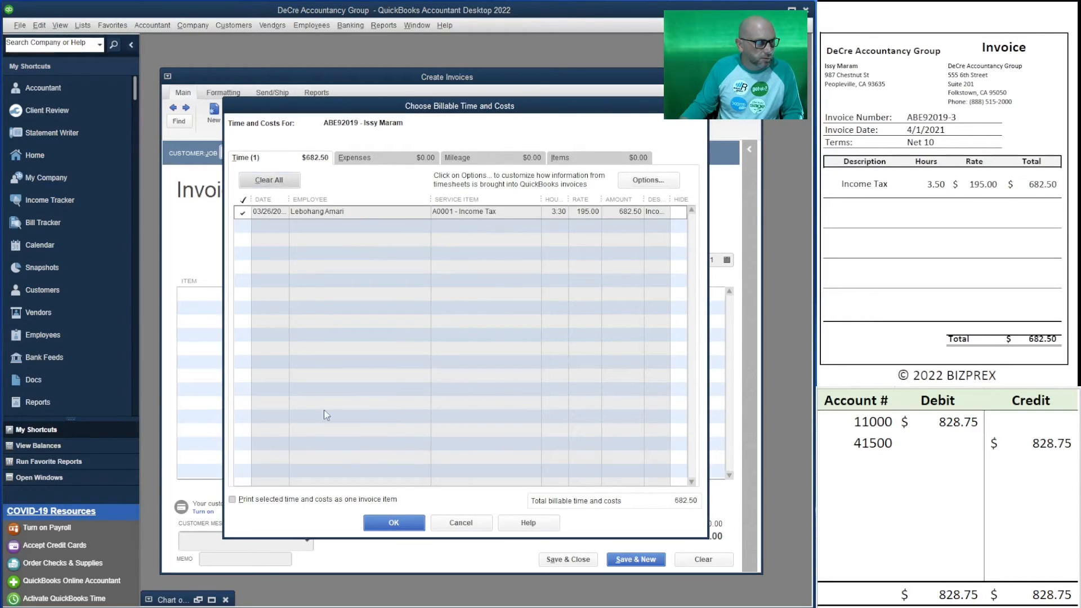
left_click(394, 523)
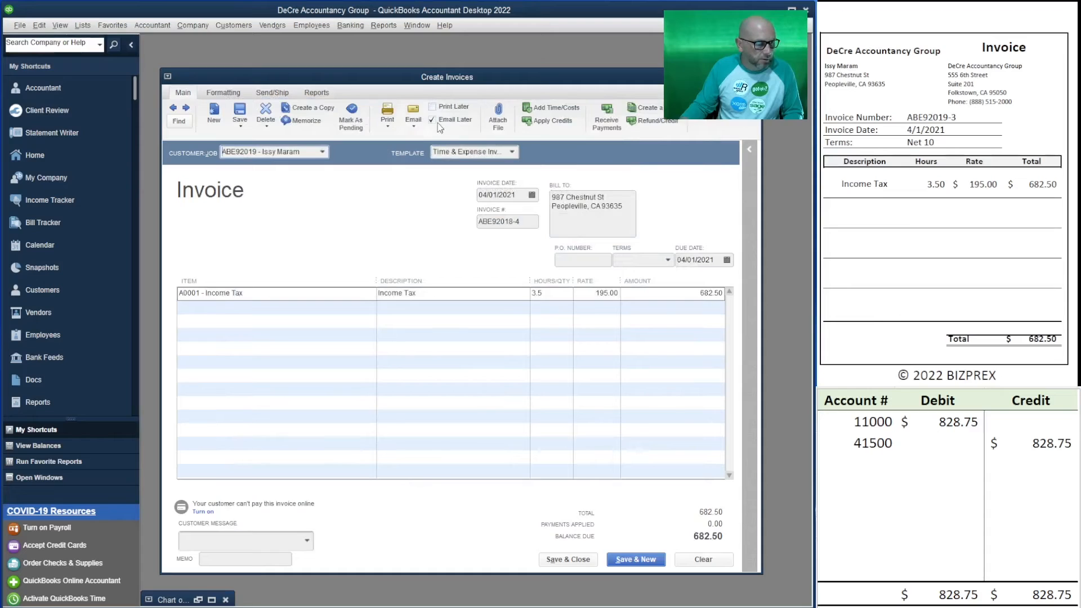
Replace the 682.50 invoice's number with the one copied from its source invoice.
left_click_drag(963, 119, 905, 118)
key("ctrl+c")
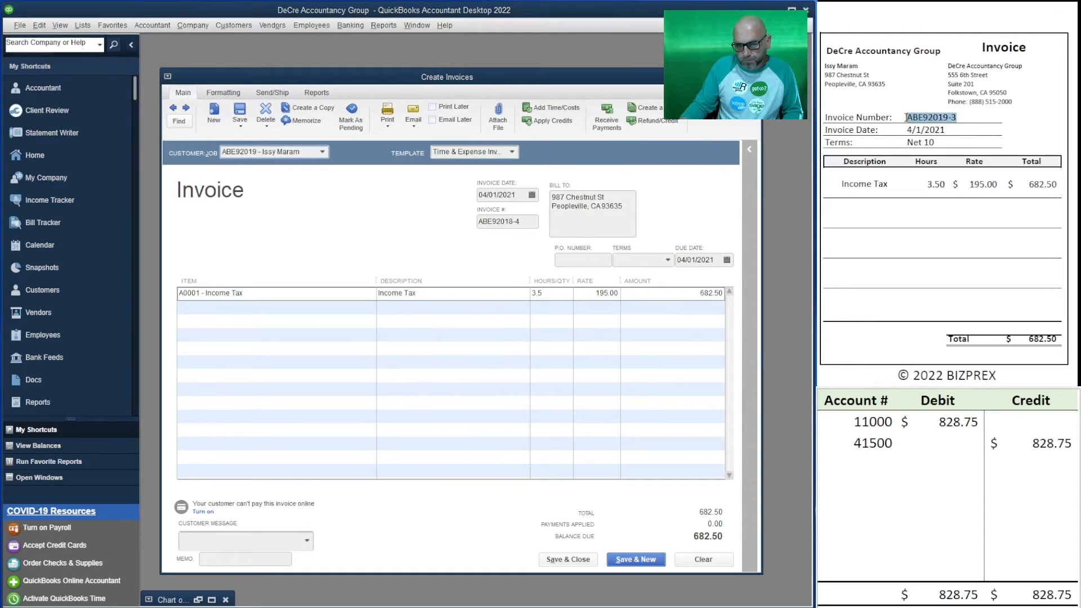
left_click(529, 220)
key("ctrl+v")
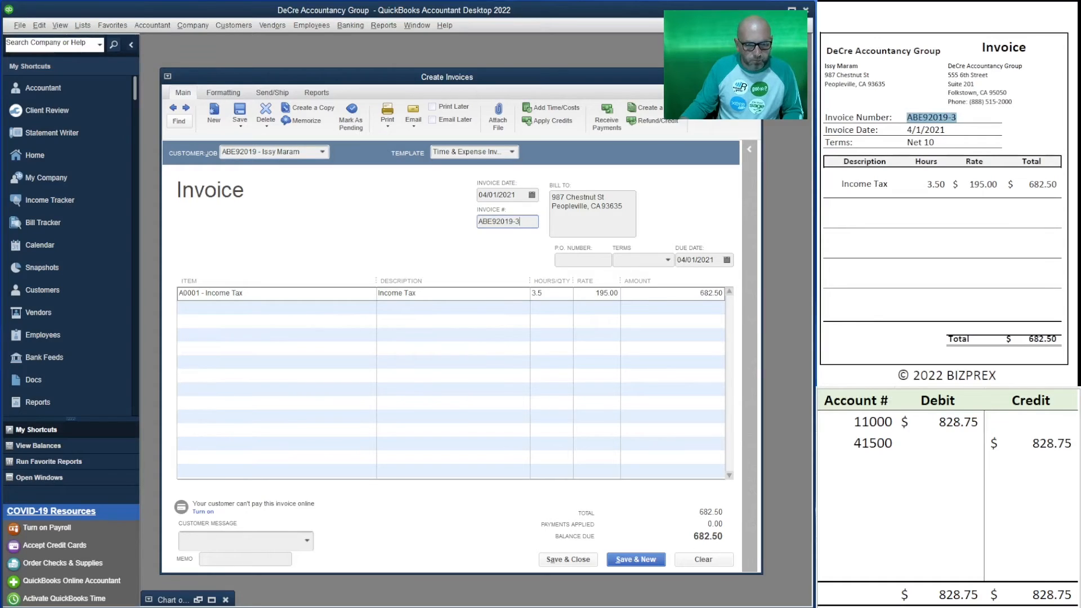
Update the journal entry's debit for account 11000 and credit for account 41500 to 682.50 each.
left_click(952, 422)
type("682")
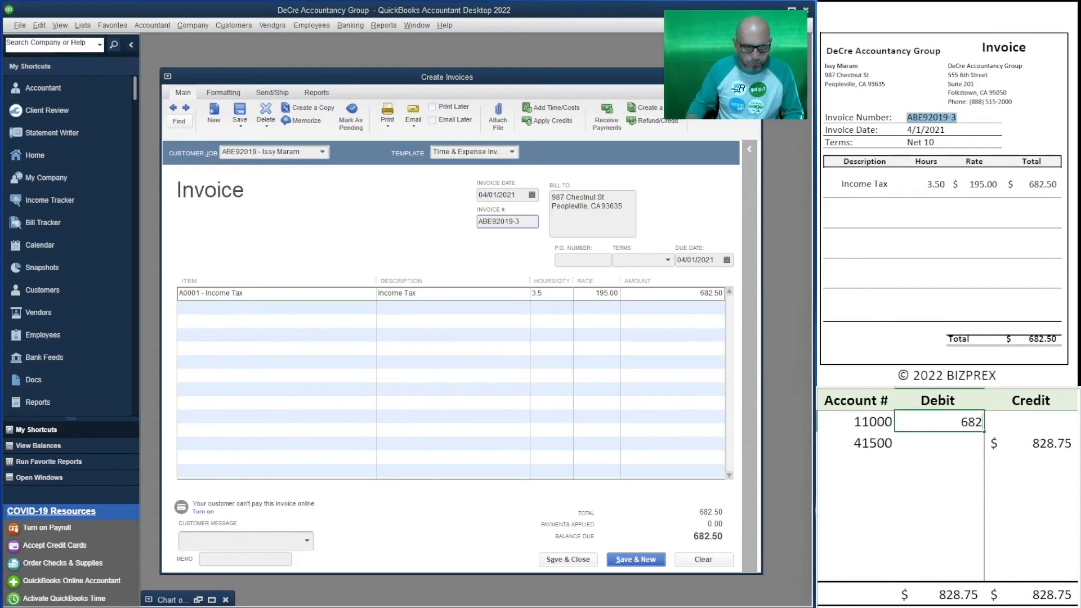
type(".50")
key("Return")
key("Right")
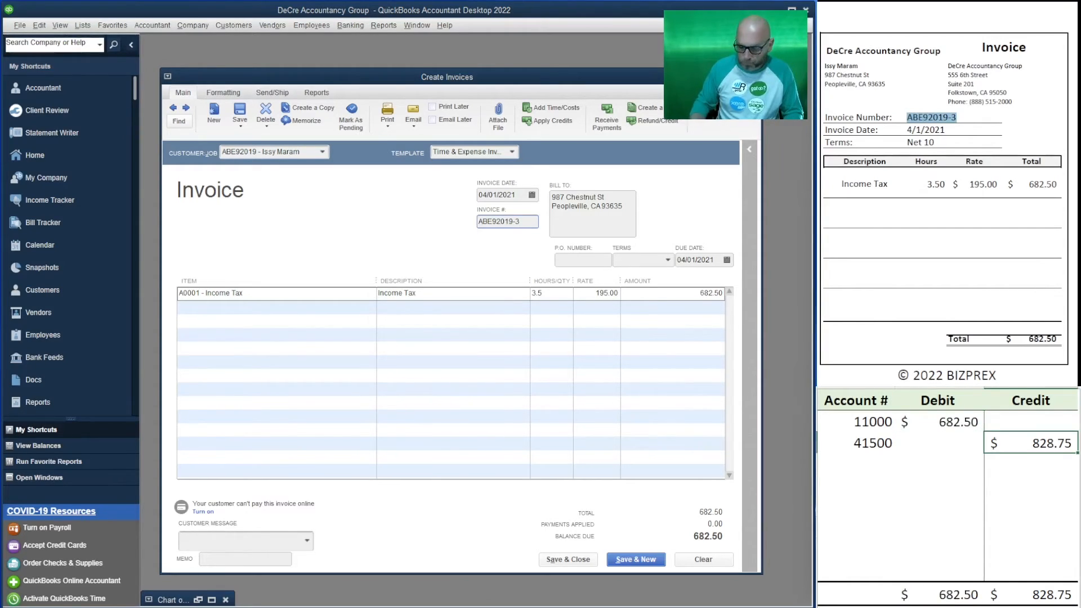
type("682.50")
key("Return")
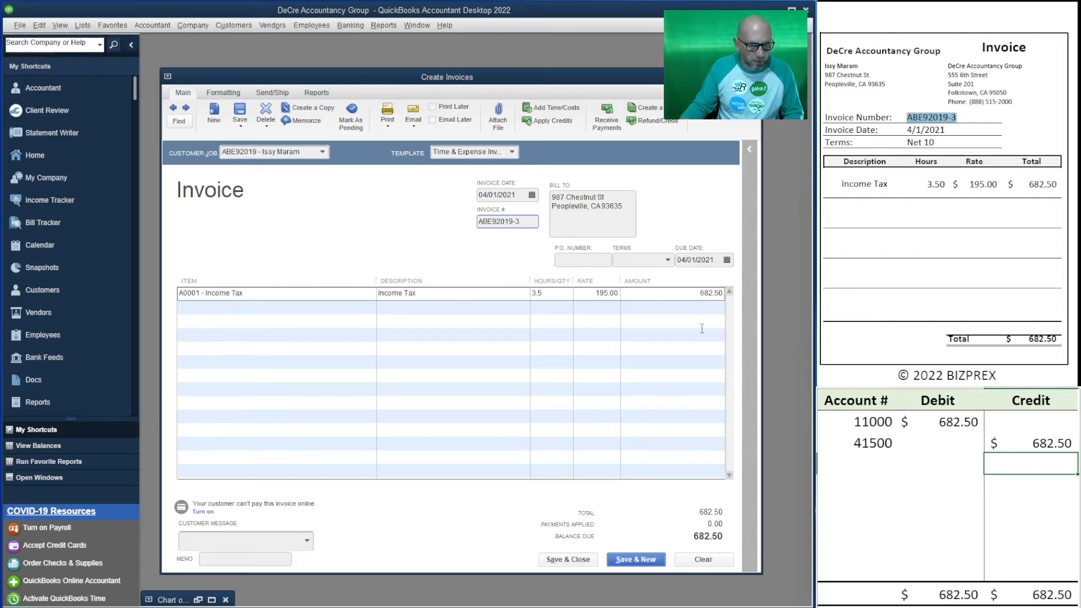
Save the 682.50 invoice and bill the 633.75 source invoice's customer for the 3.25-hour income tax entry on a new invoice, with Email Later off.
left_click(635, 559)
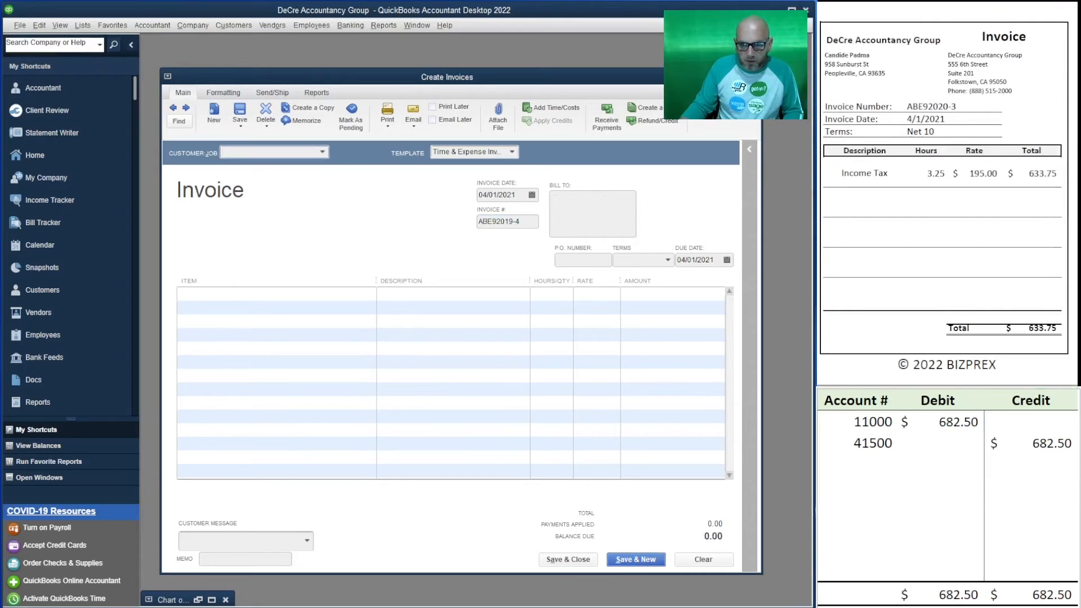
type("ca")
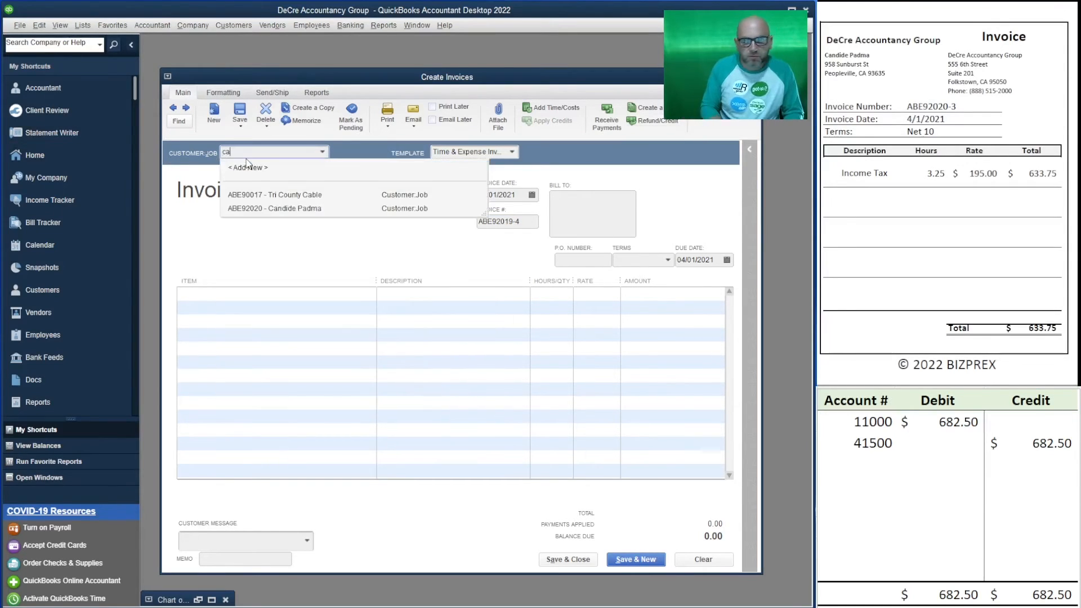
type("n")
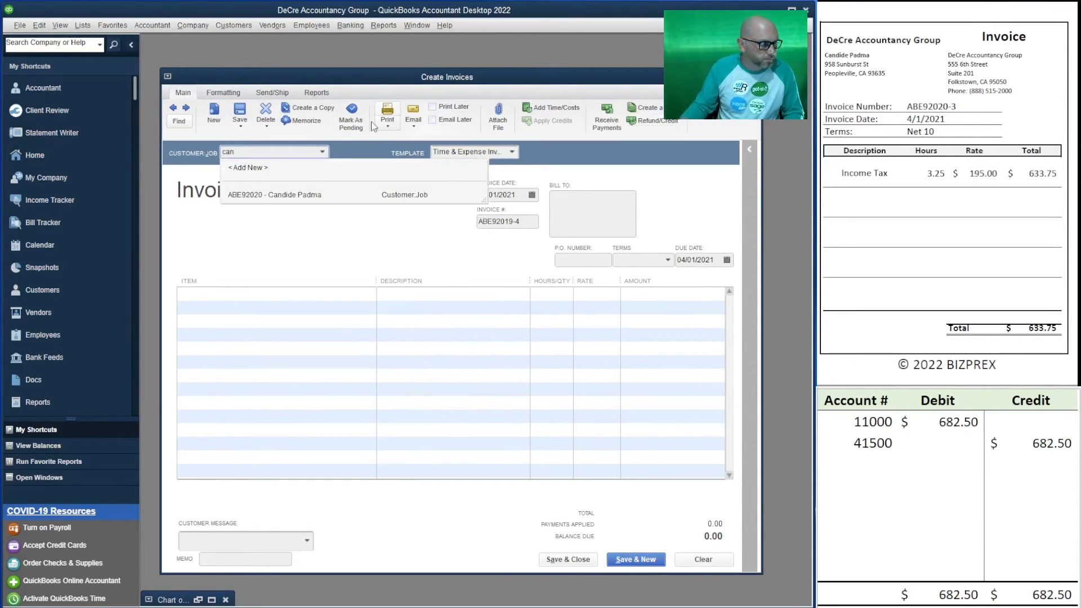
left_click(315, 195)
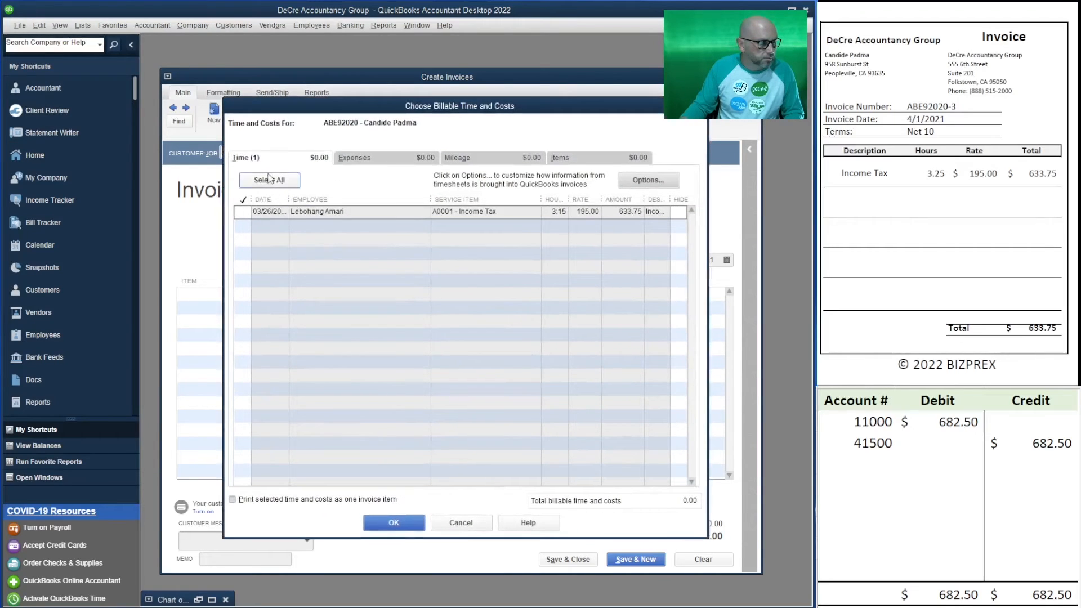
left_click(269, 178)
left_click(401, 519)
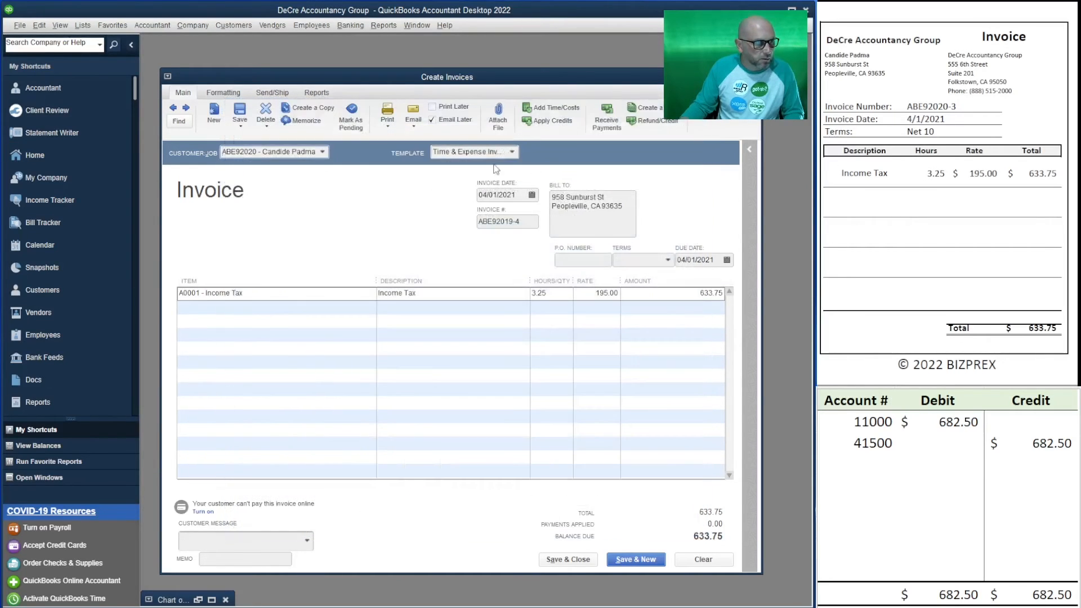
left_click(438, 117)
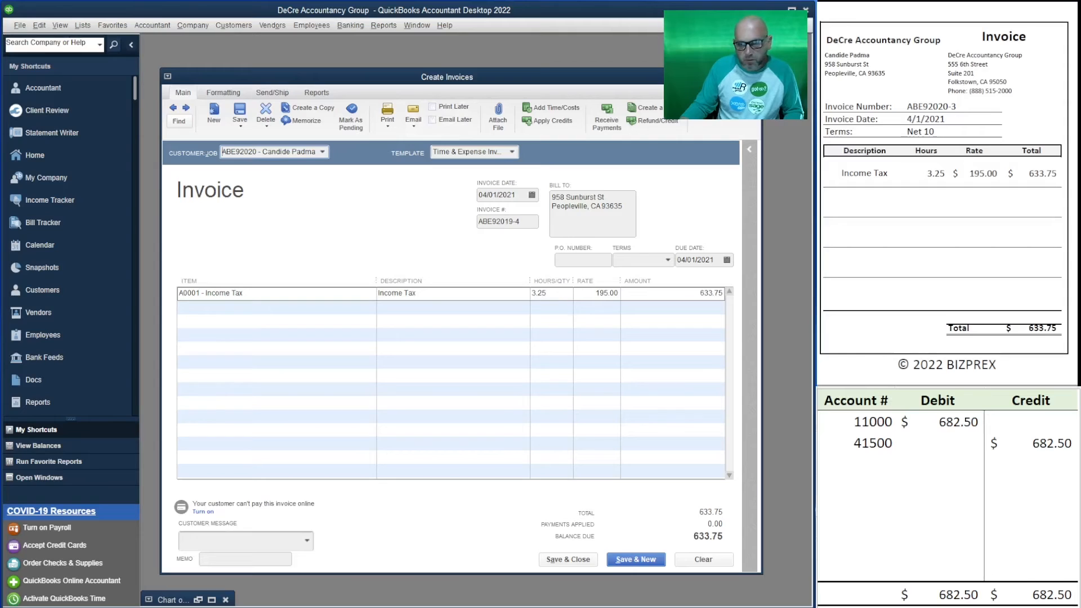
Replace the 633.75 invoice's number with the one copied from its source invoice.
left_click_drag(907, 107, 957, 106)
key("ctrl+c")
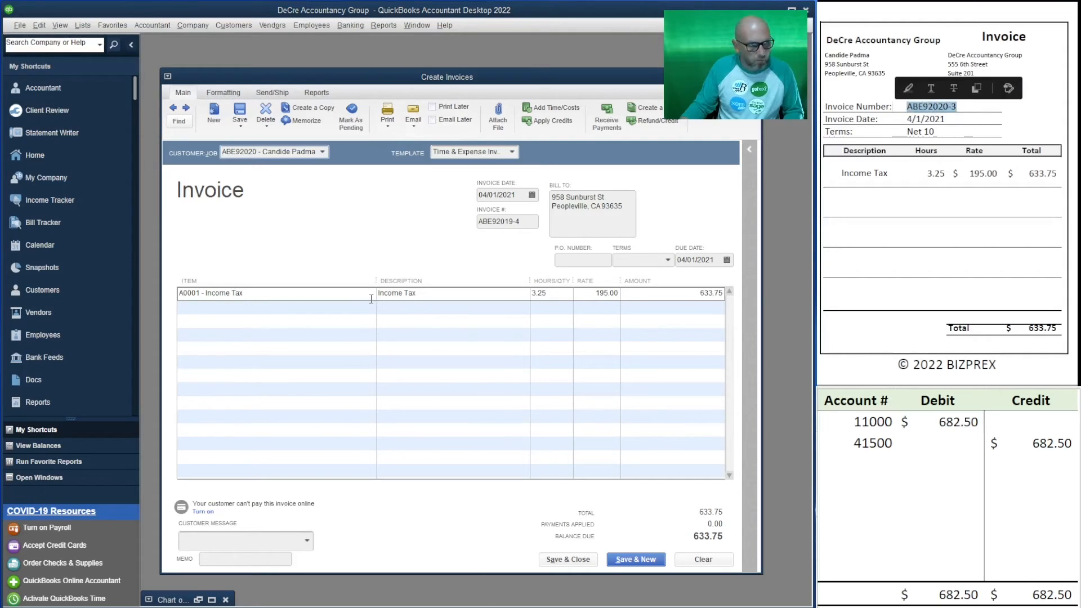
left_click_drag(522, 222, 411, 223)
key("ctrl+v")
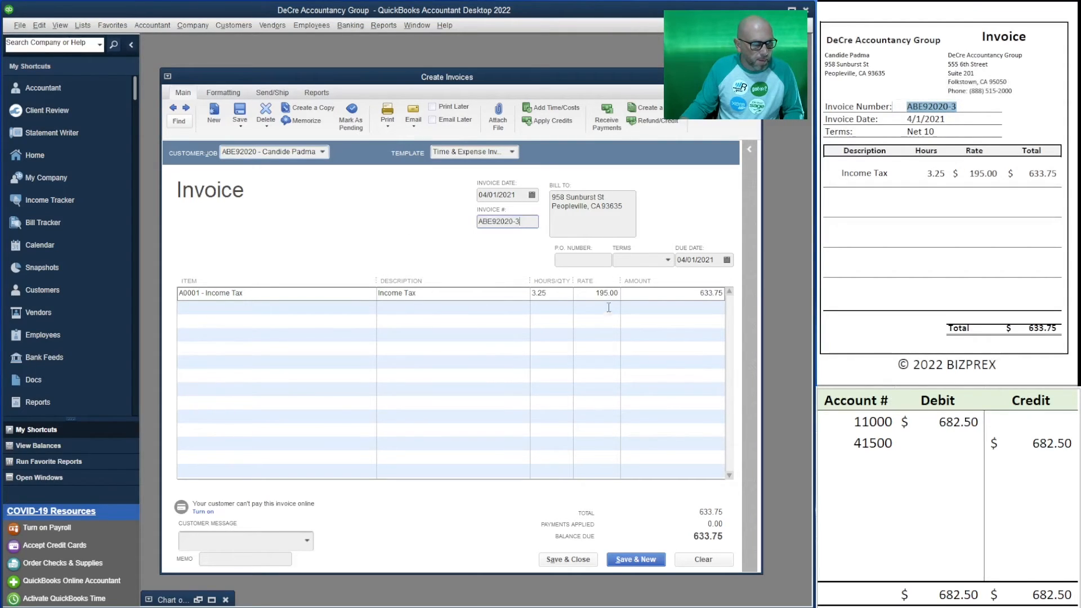
Update the journal entry's debit for account 11000 and credit for account 41500 to 633.75 each.
left_click(956, 424)
type("63")
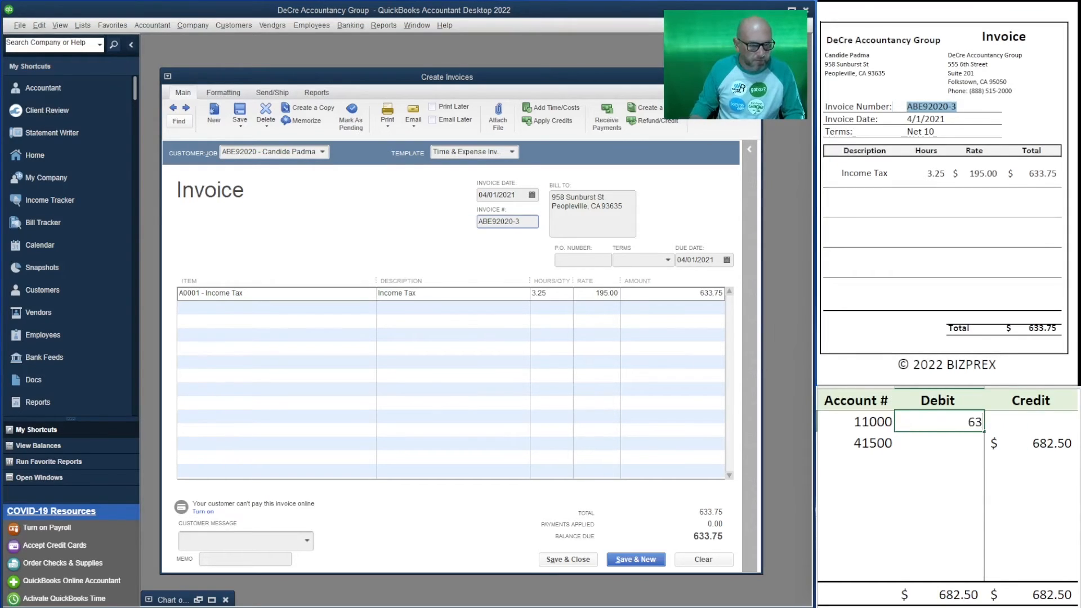
type("3.75")
key("Return")
key("Right")
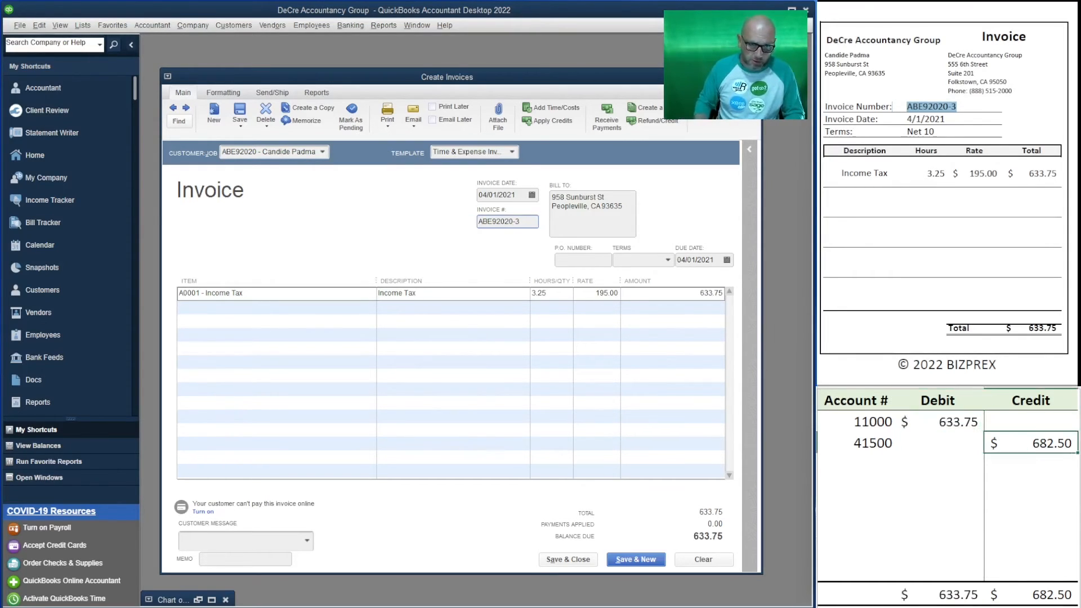
type("633.75")
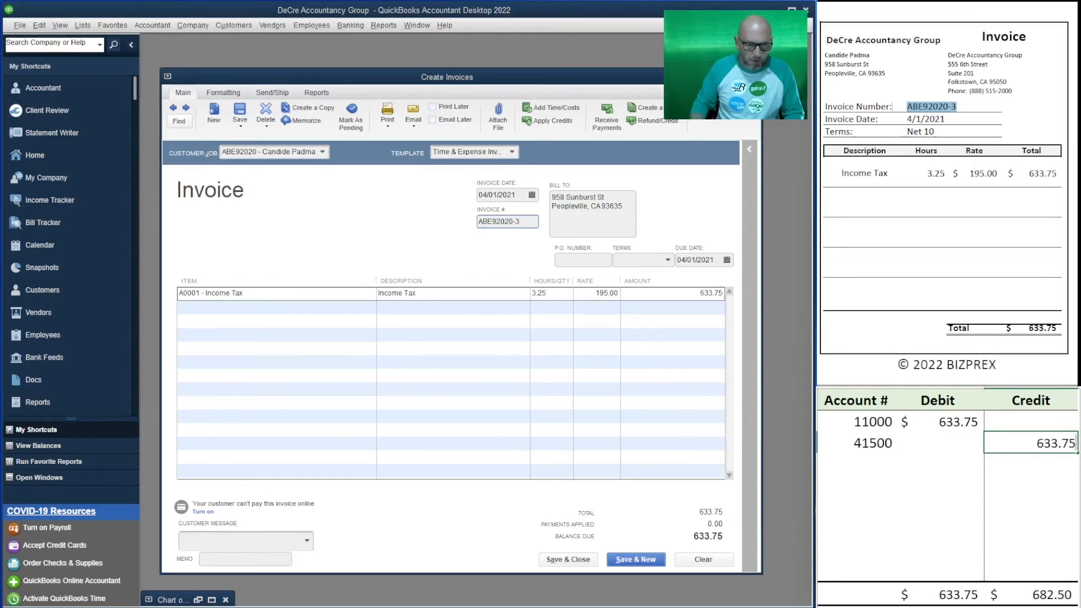
key("Return")
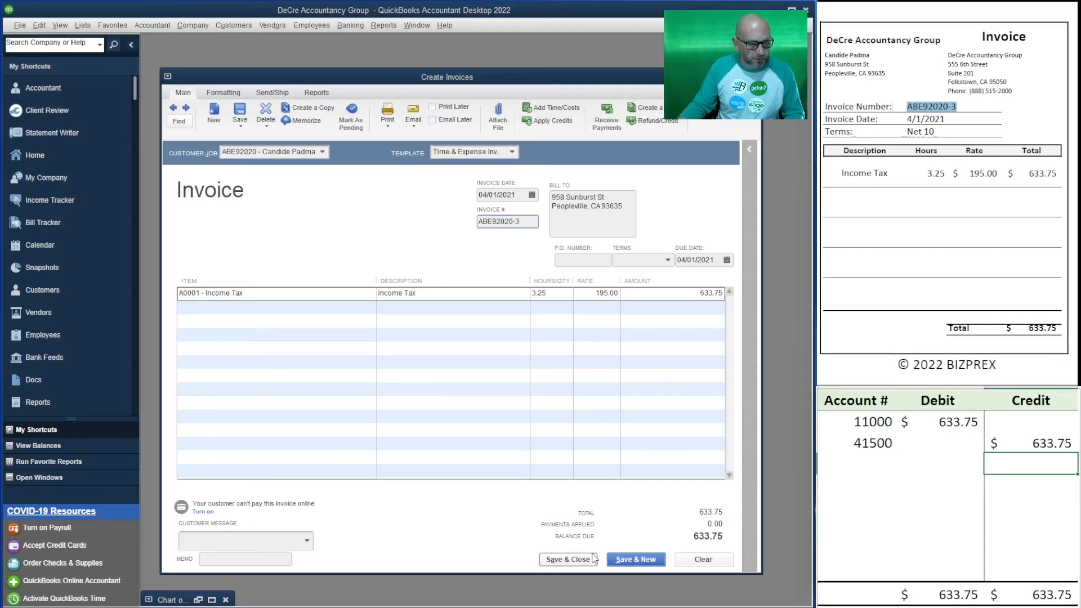
Save the 633.75 invoice and bill the 536.25 source invoice's customer for the 2.75-hour income tax entry on a new invoice, with Email Later off.
left_click(645, 560)
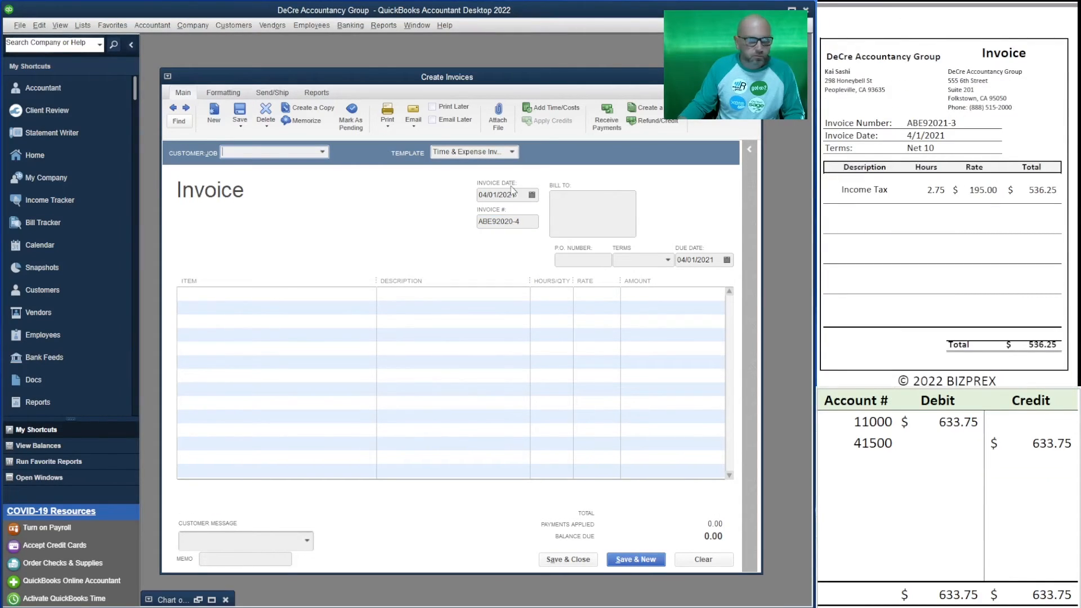
left_click(277, 149)
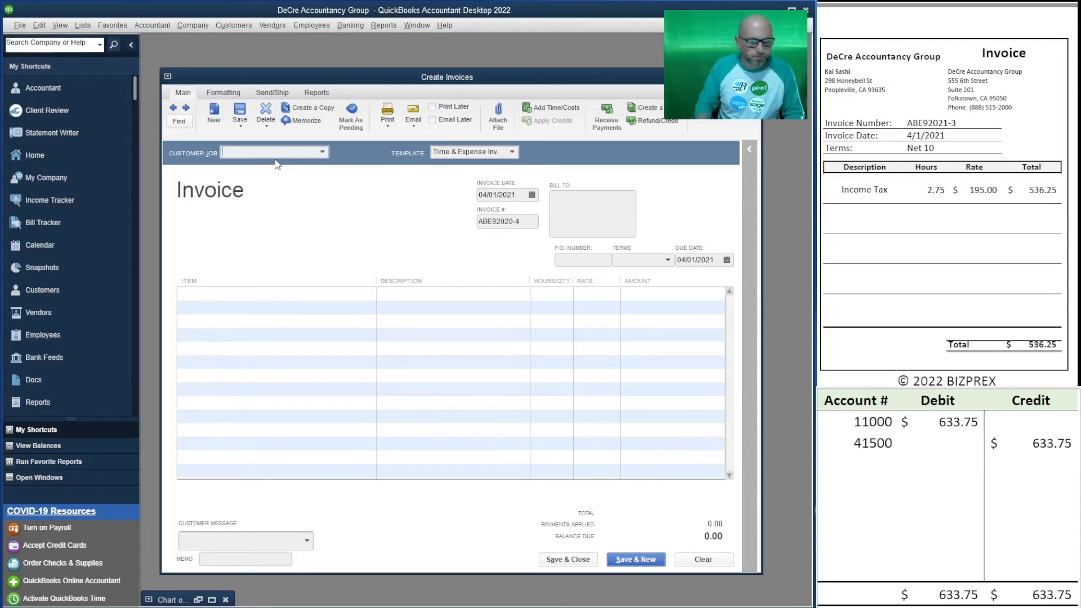
type("kai")
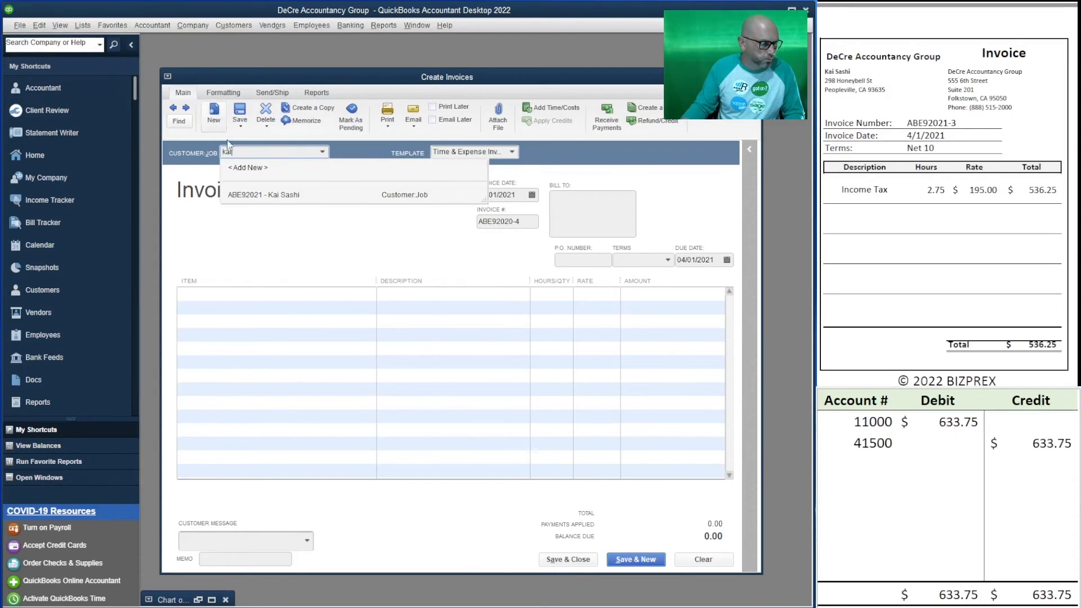
left_click(325, 198)
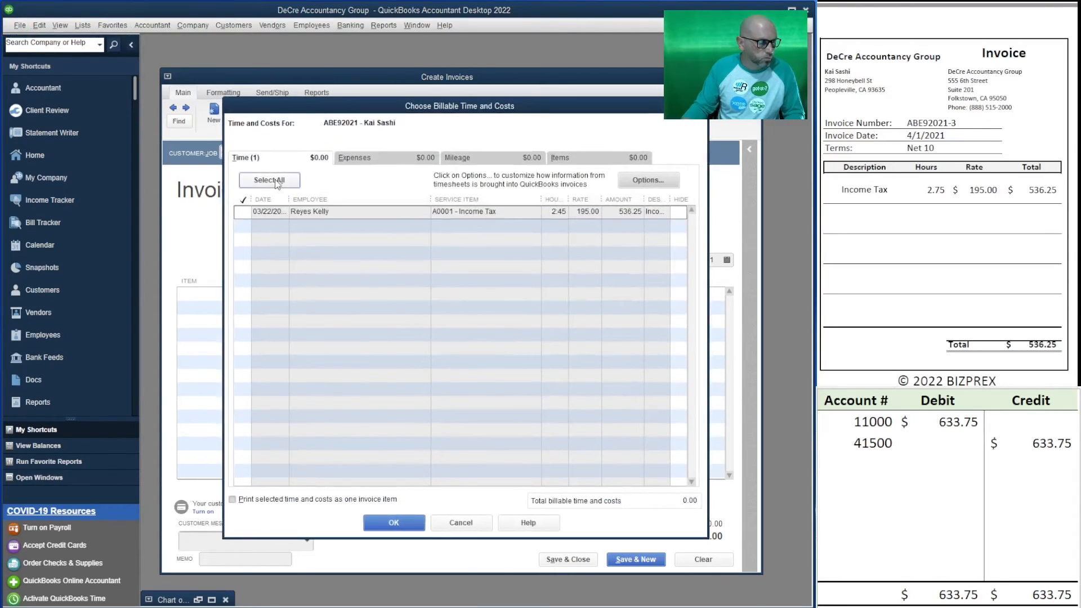
left_click(269, 180)
left_click(393, 523)
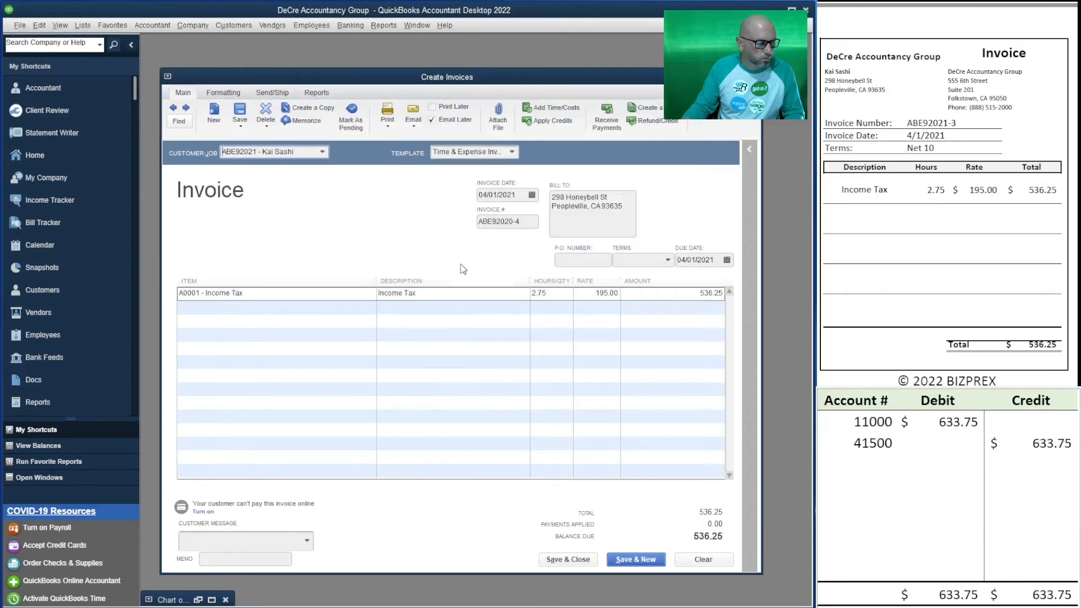
left_click(447, 124)
Replace the 536.25 invoice's number with the one on its source invoice.
mouse_move(968, 122)
left_mouse_down()
mouse_move(918, 123)
mouse_move(956, 123)
left_mouse_up()
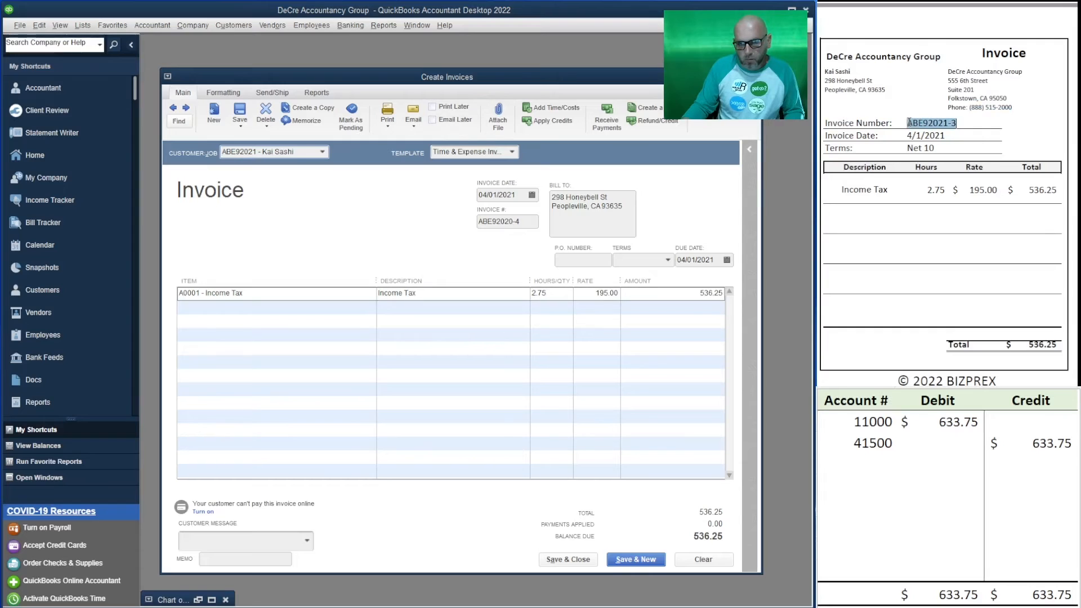
left_click_drag(524, 223, 427, 201)
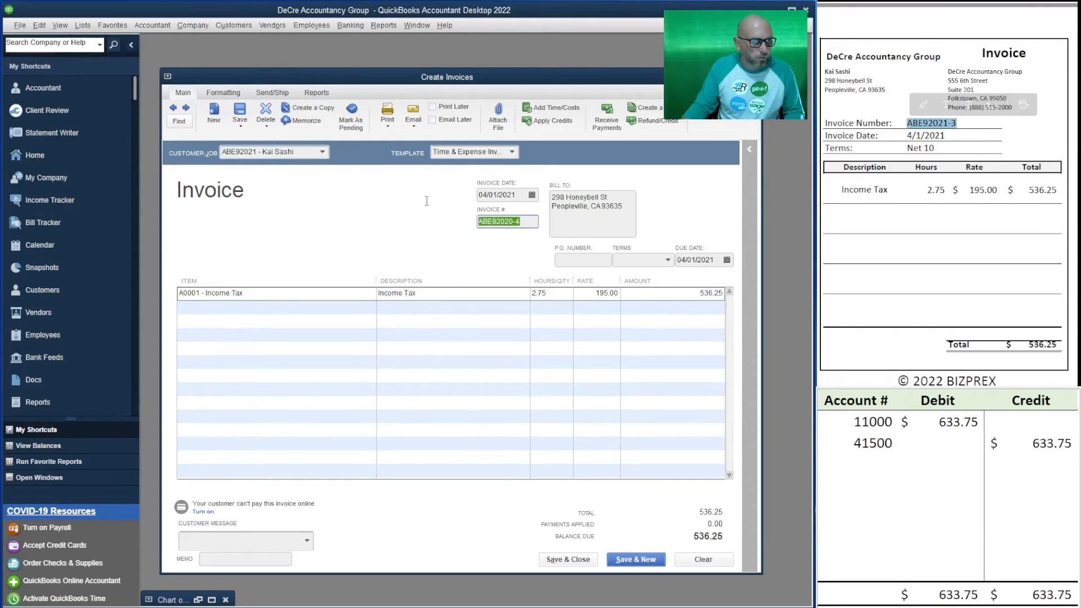
type("ABE92021-3")
Update the journal entry's debit for account 11000 and credit for account 41500 to 536.25 each.
left_click(957, 425)
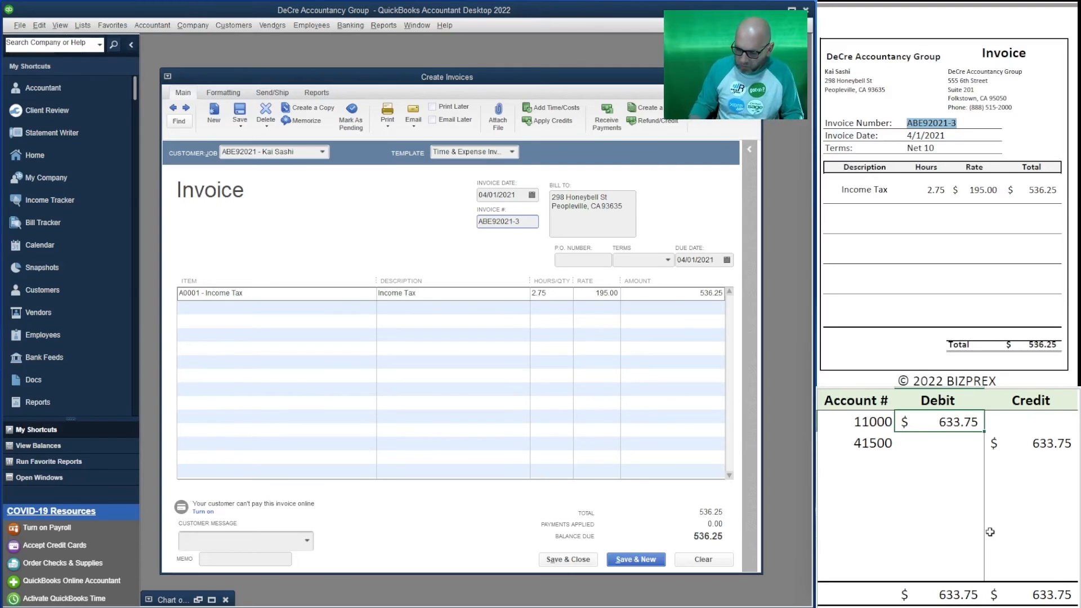
type("53")
type("6")
key("BackSpace")
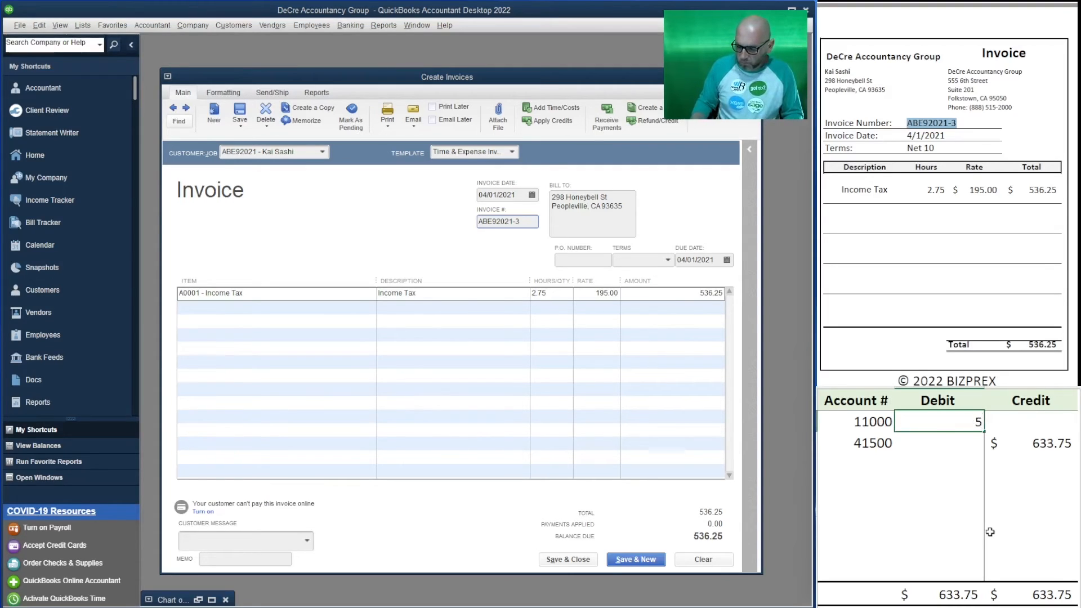
type("36.25")
key("Return")
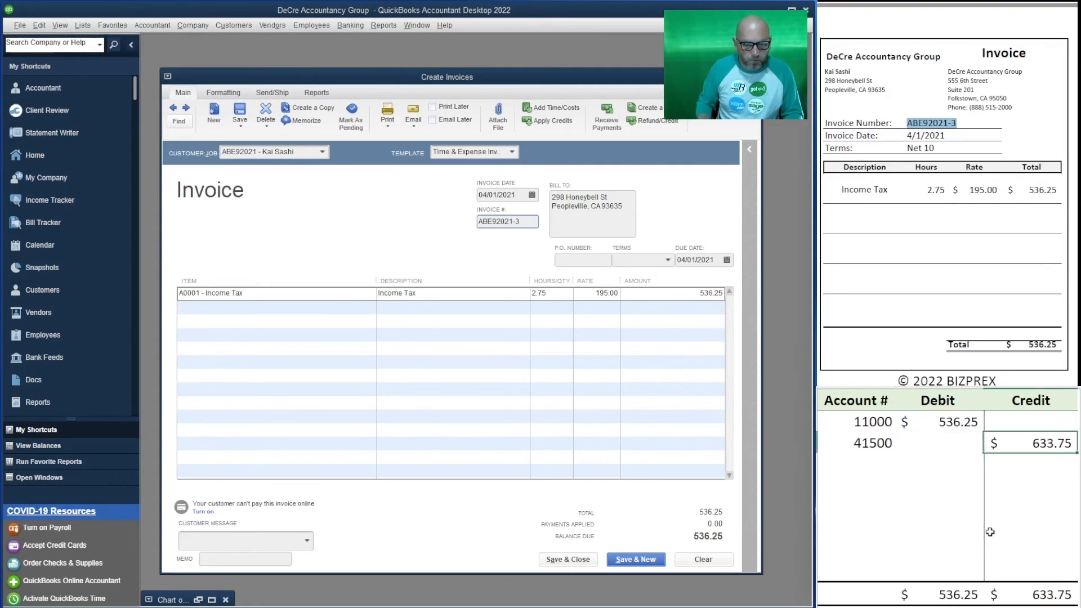
type("536.25")
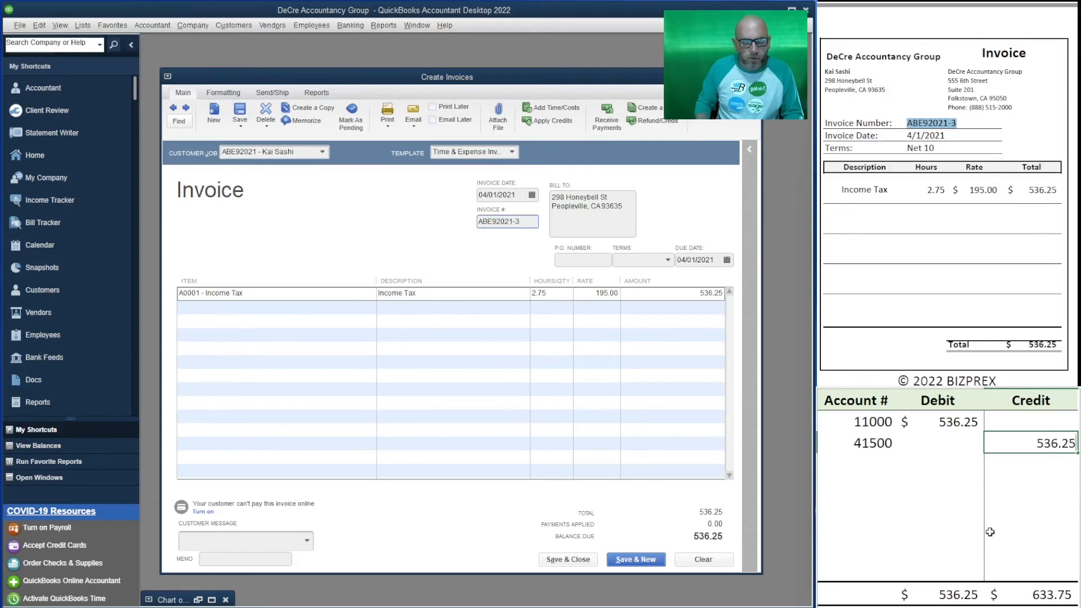
key("Return")
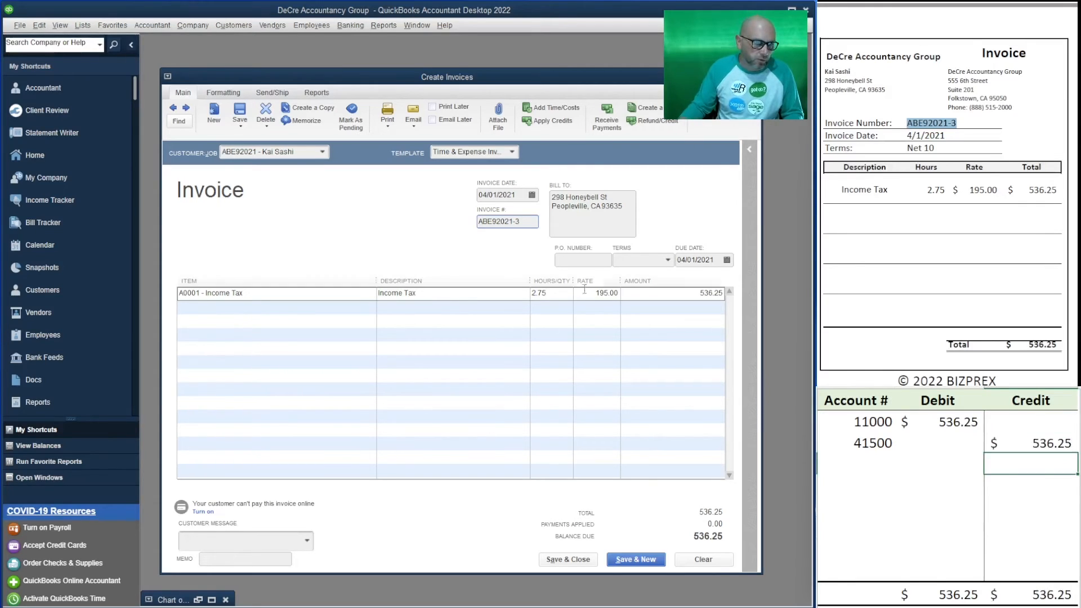
Set the 536.25 invoice's terms to Net 10 and save it, making the terms change permanent for the customer.
left_click(668, 260)
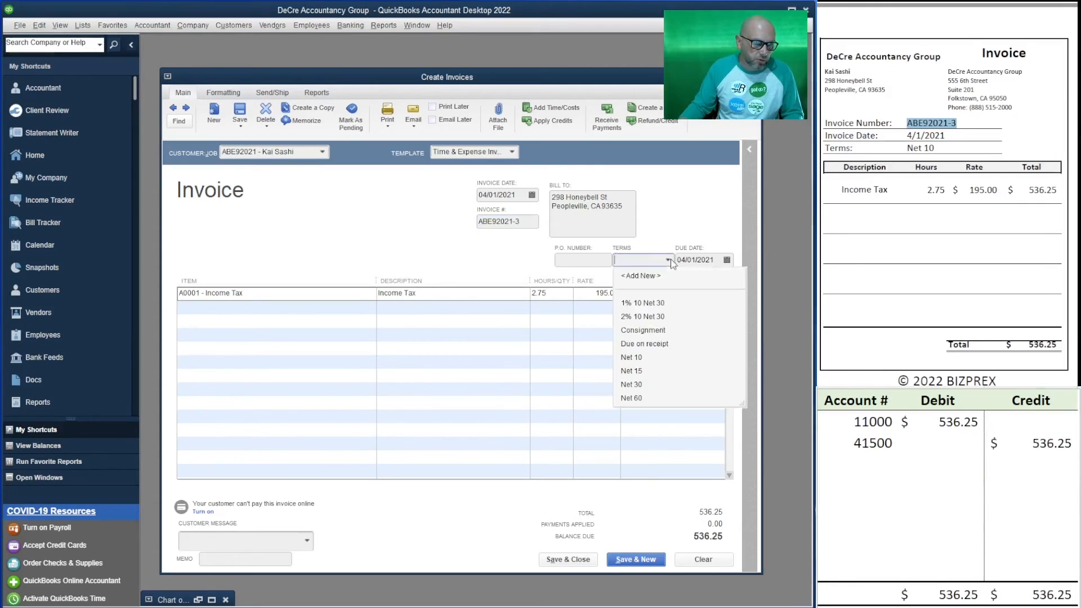
left_click(664, 357)
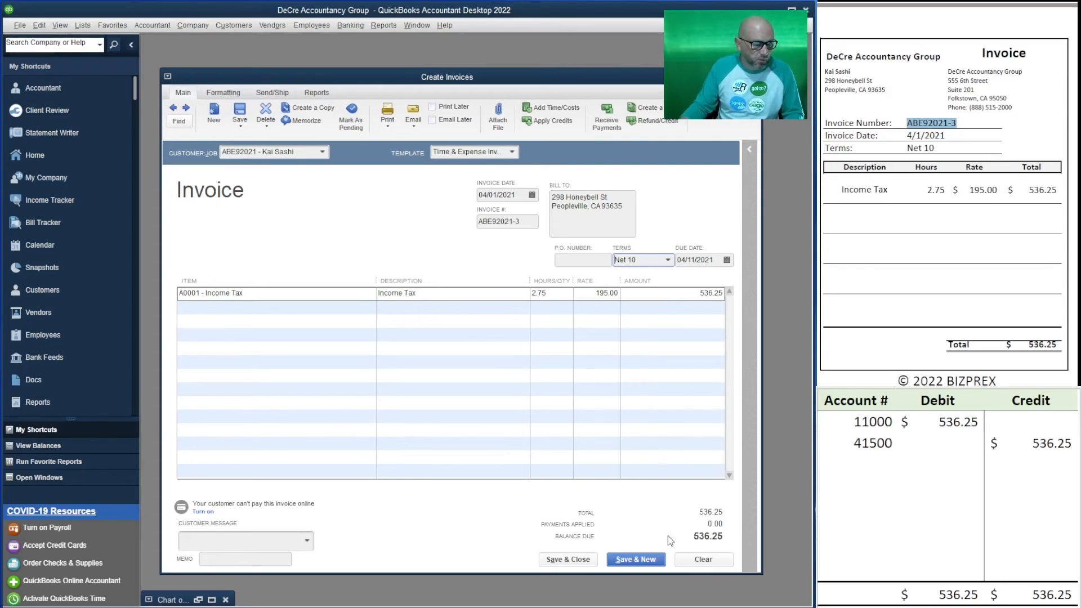
left_click(638, 560)
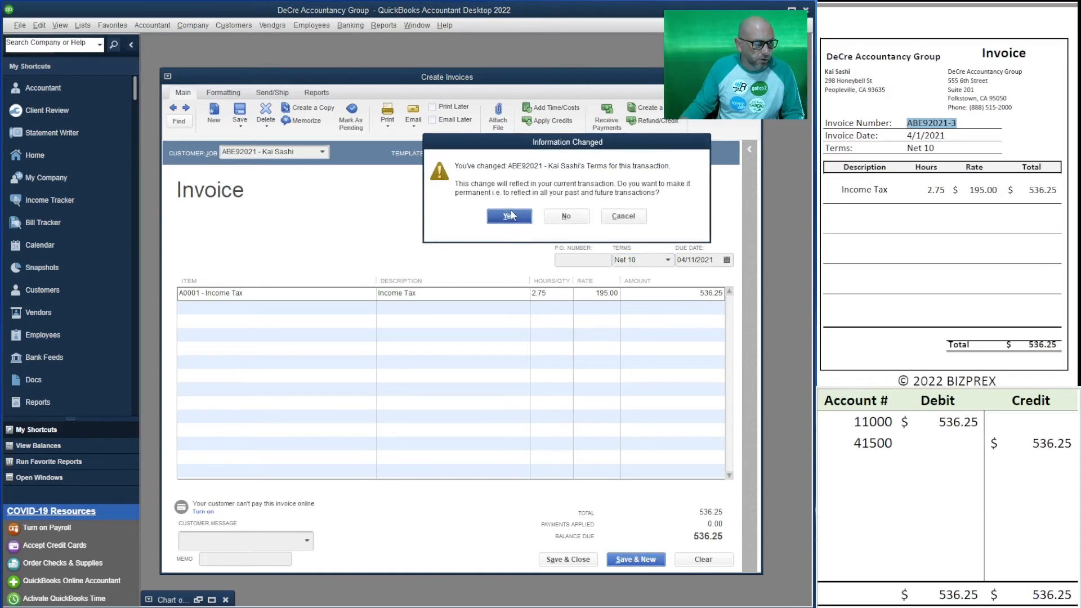
left_click(510, 215)
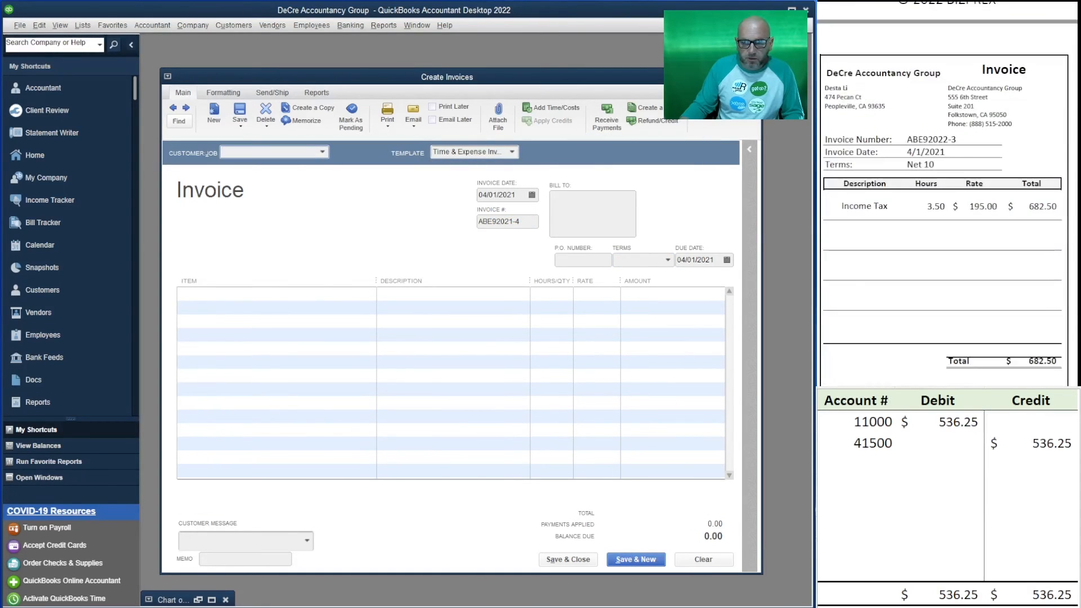
Bill the 682.50 source invoice's customer for the 3.5-hour income tax entry on the new invoice.
type("d")
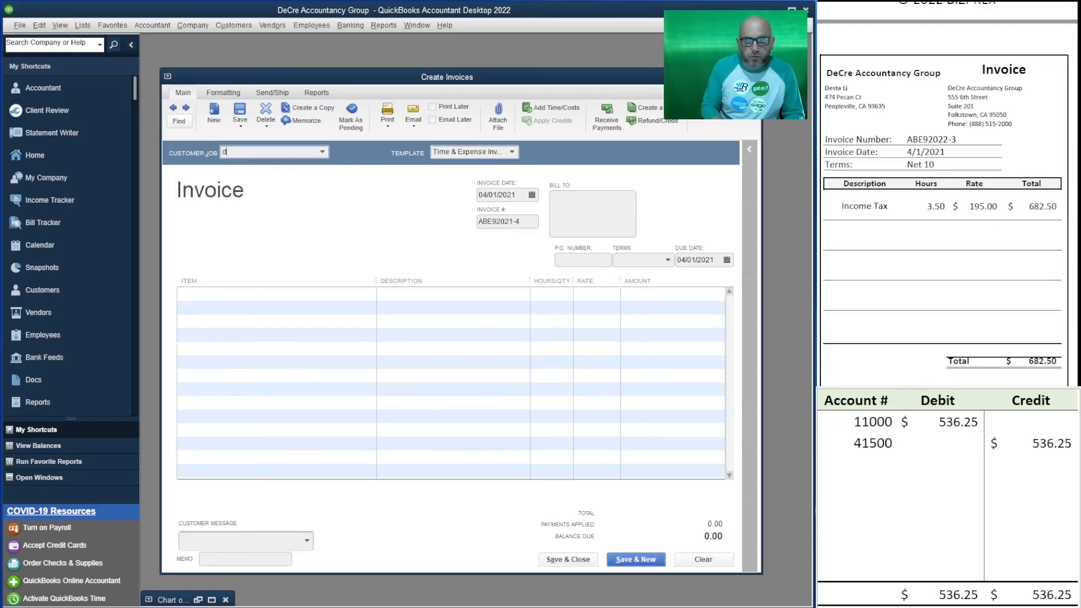
type("esta Li")
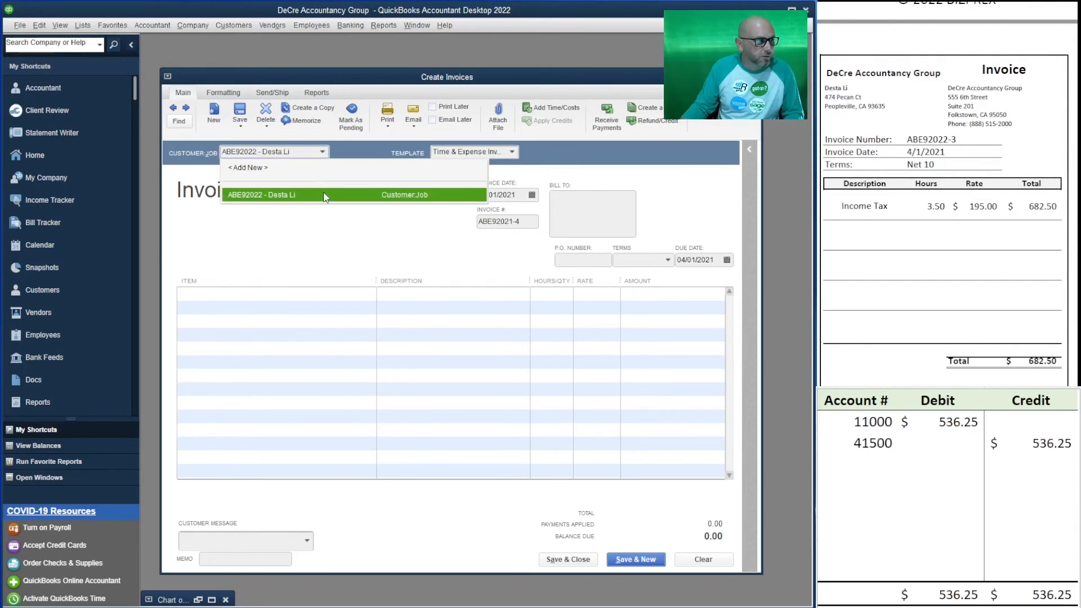
left_click(319, 195)
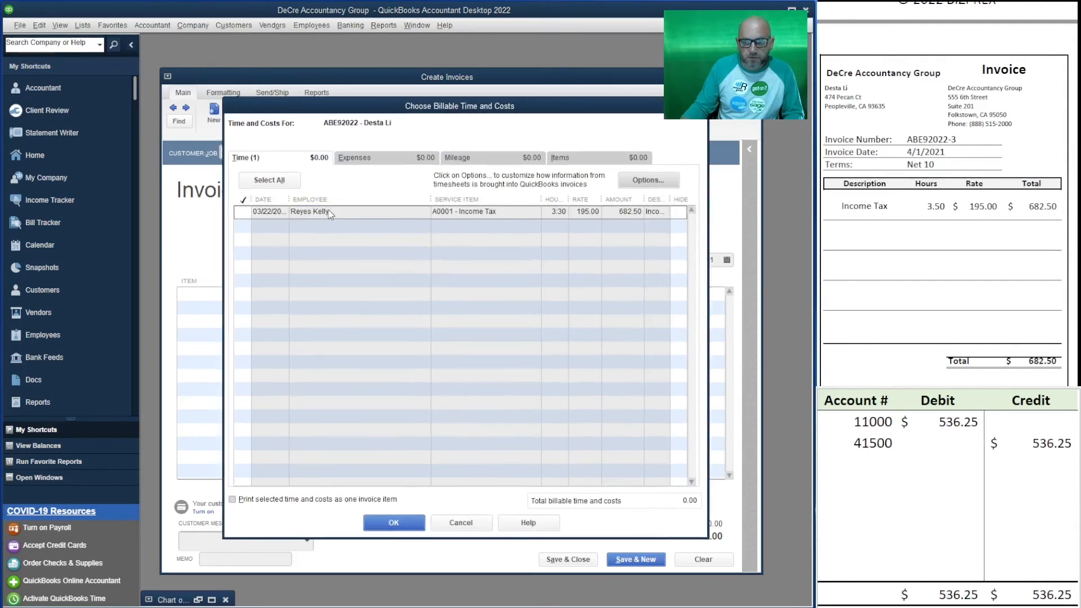
left_click(269, 180)
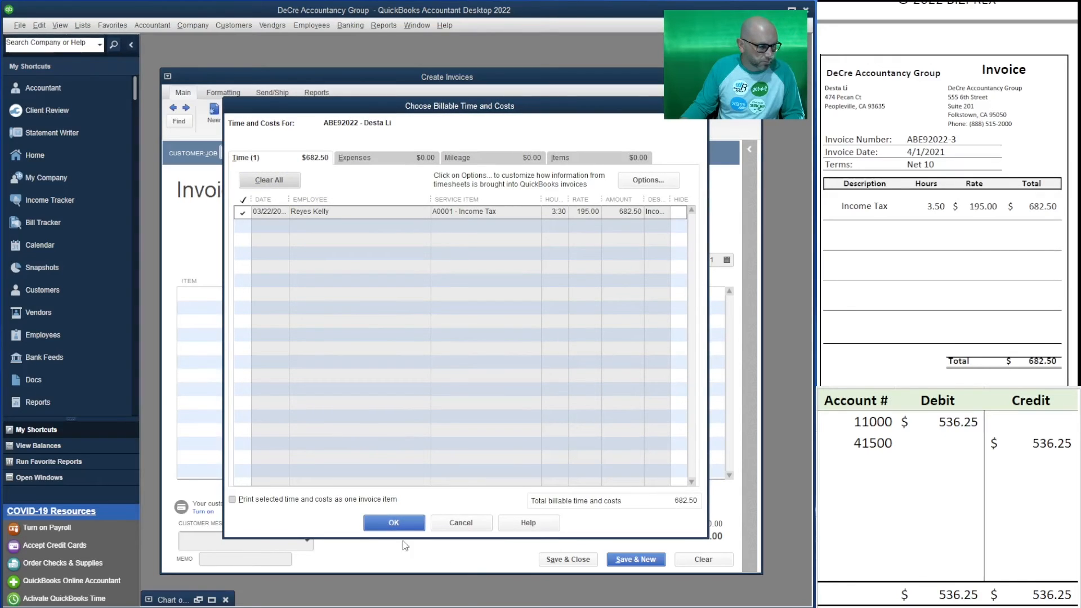
left_click(378, 523)
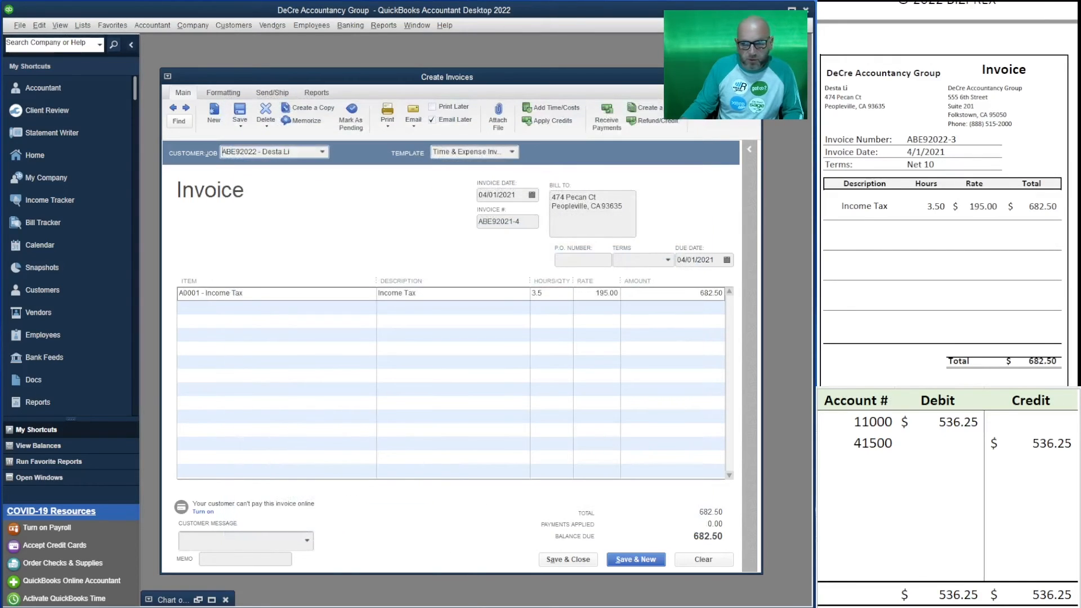
Replace the invoice number with the one on the 682.50 source invoice and set the terms to Net 10.
left_click(530, 224)
key("BackSpace")
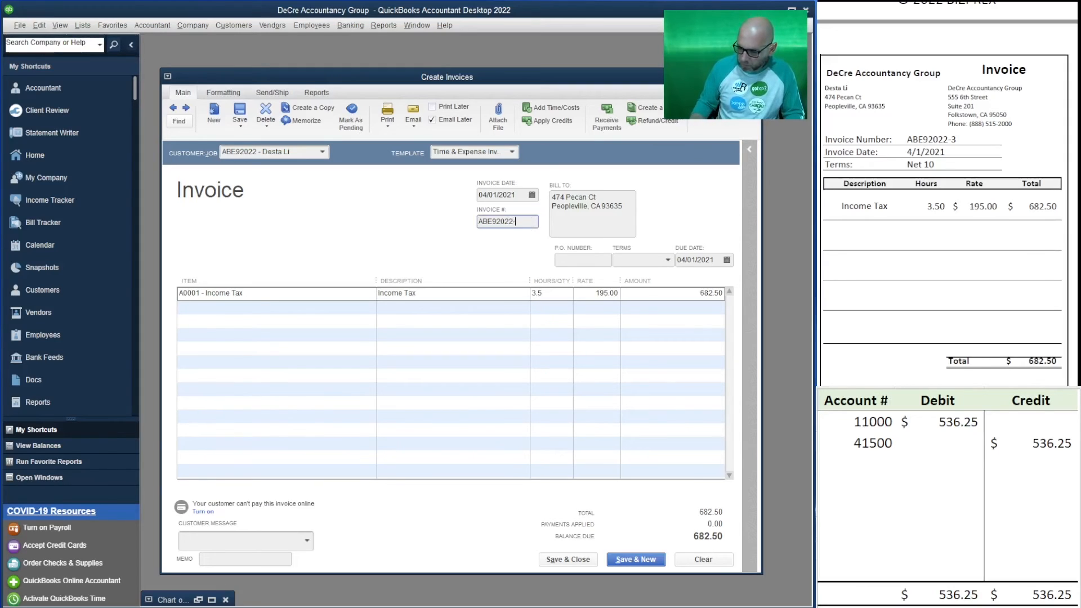
type("3")
left_click(668, 259)
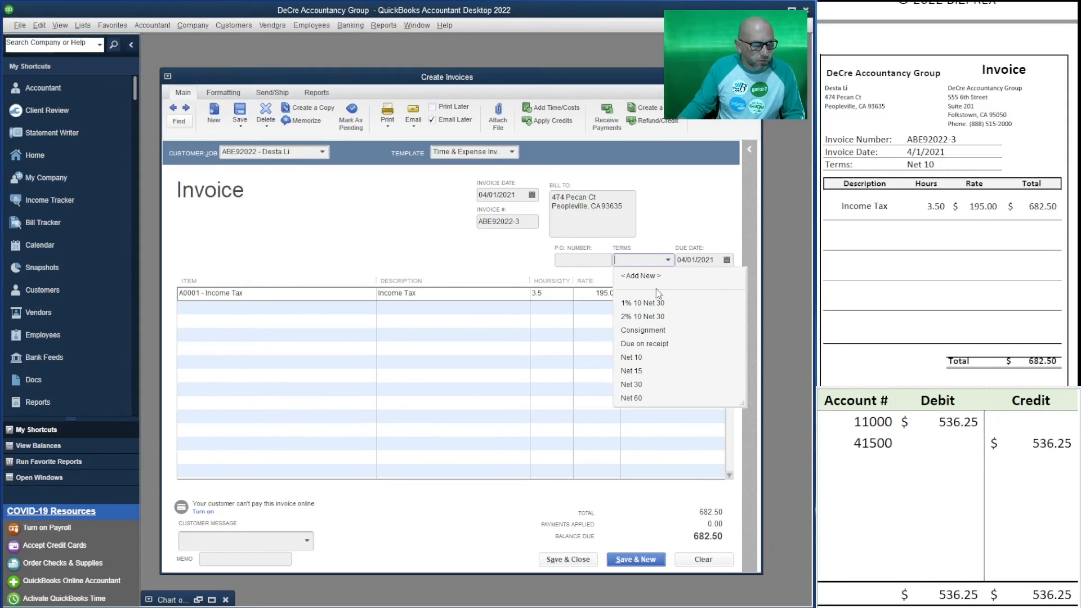
left_click(669, 358)
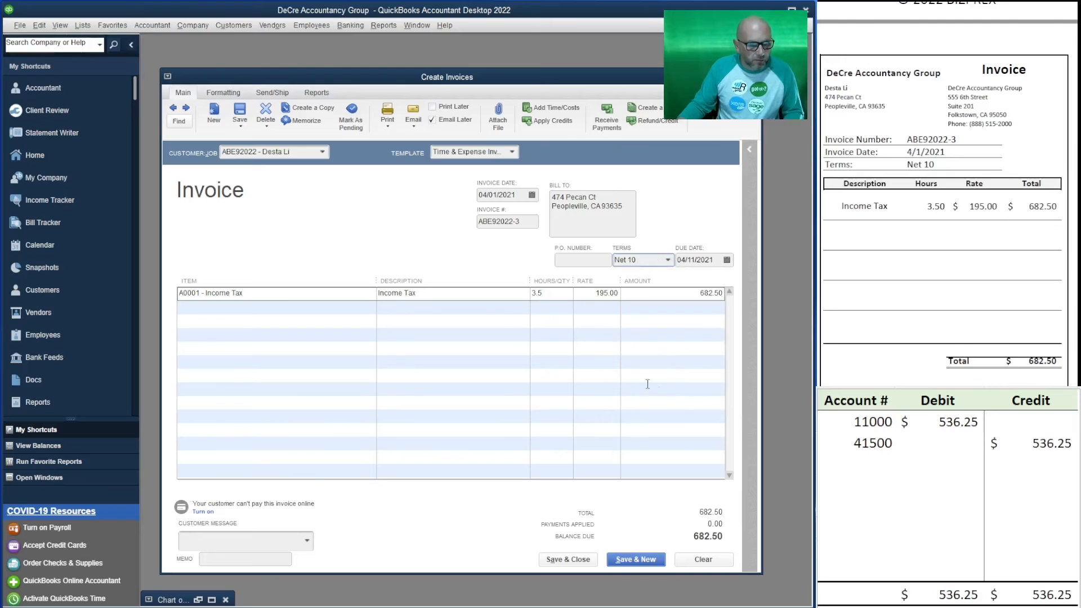
Update the journal entry's debit for account 11000 and credit for account 41500 to 682.50 each.
left_click(948, 428)
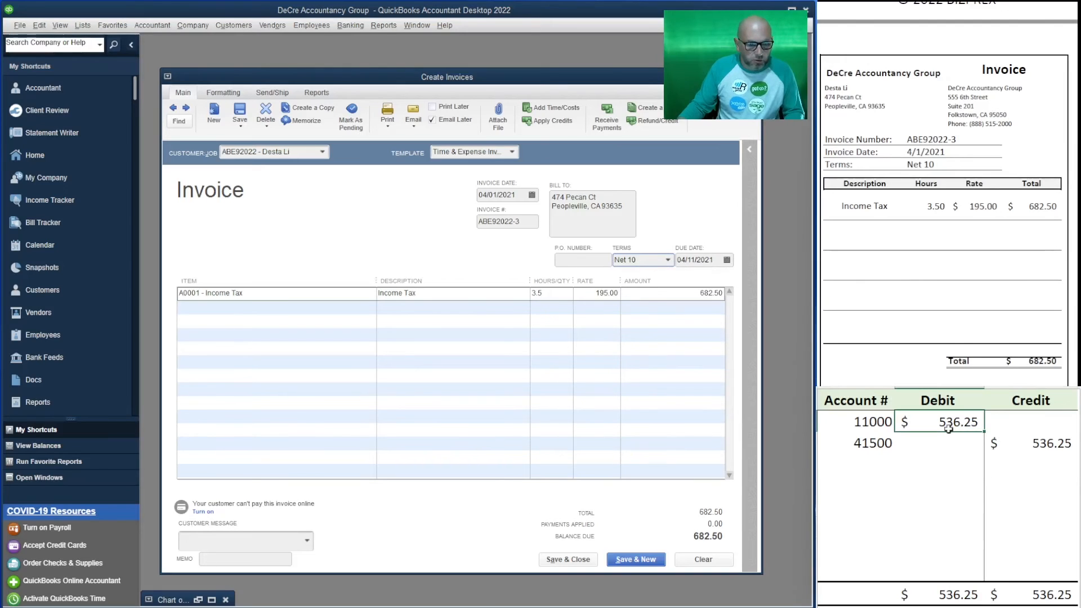
type("682.50")
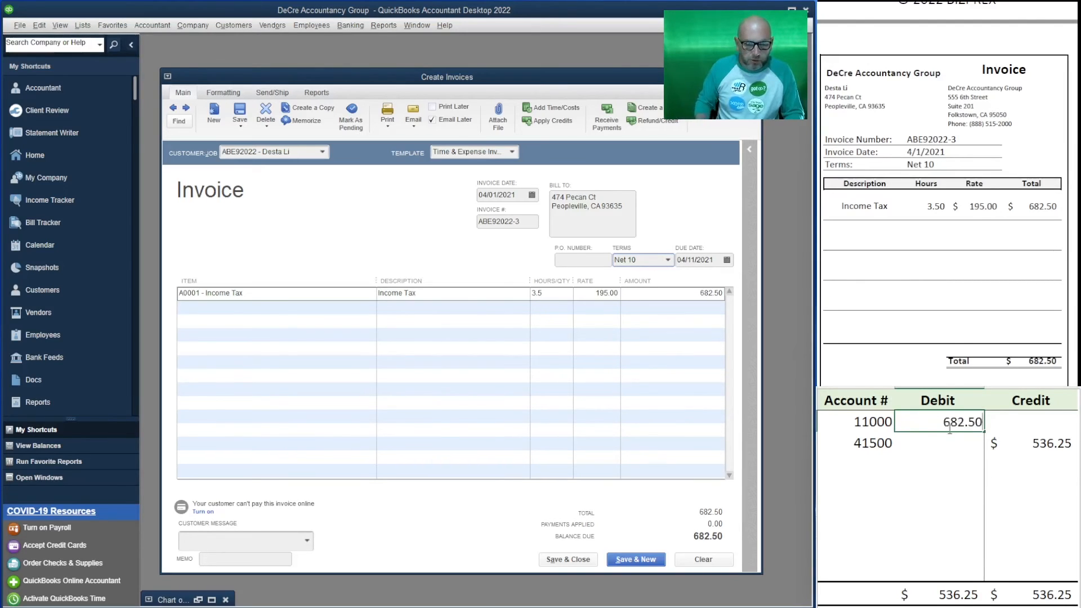
key("Return")
key("Right")
type("682.50")
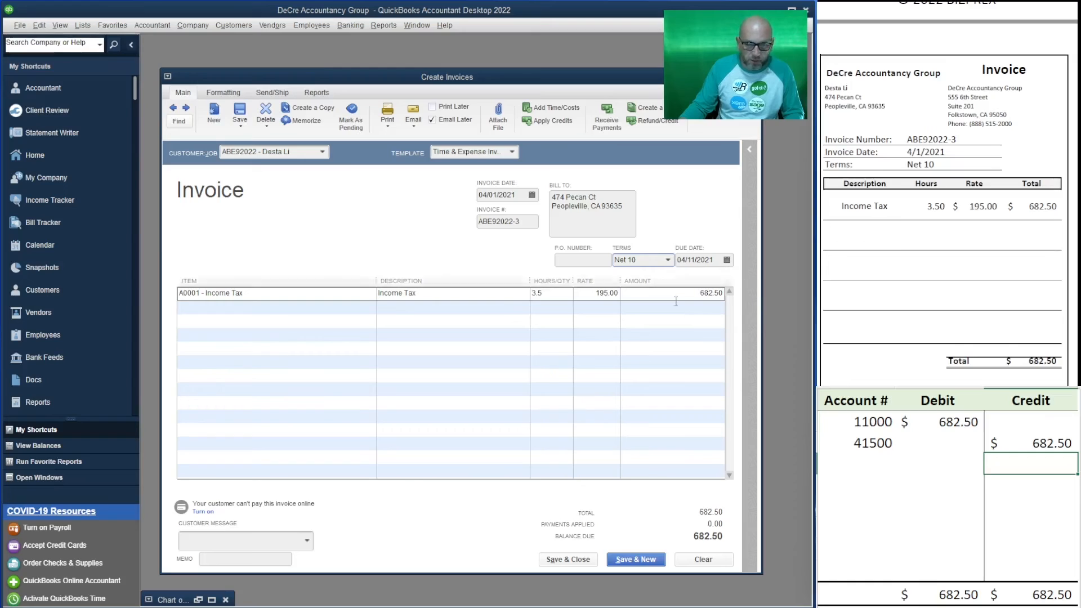
Turn off Email Later on the 682.50 invoice and save it, making the customer's terms change permanent.
left_click(432, 119)
left_click(647, 559)
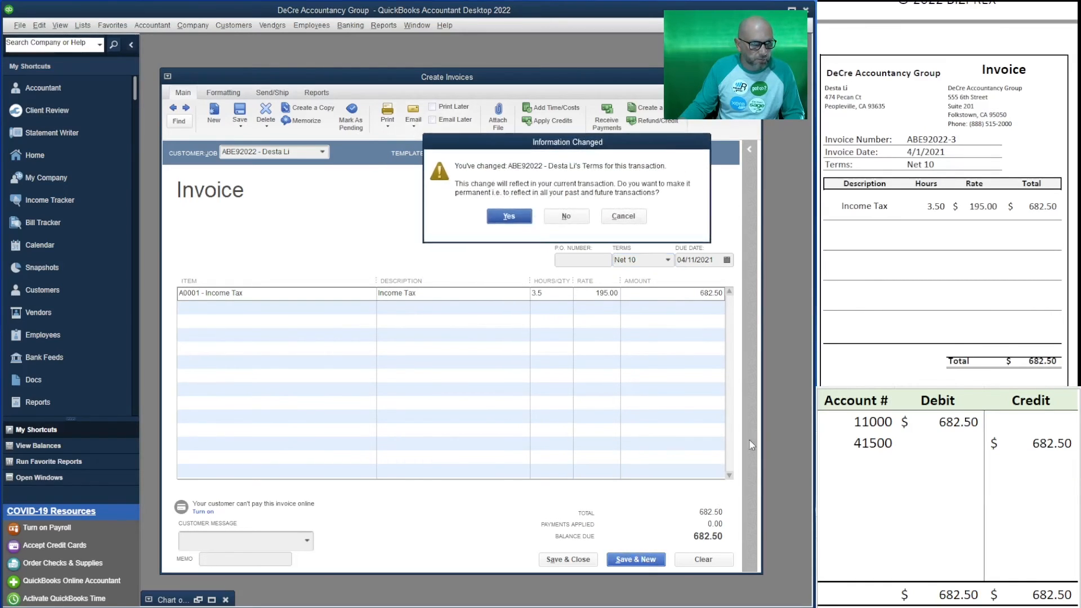
left_click(513, 216)
Bill the 780.00 source invoice's customer for the 4-hour income tax entry on the new invoice, with Email Later off.
scroll(947, 194, "down", 8)
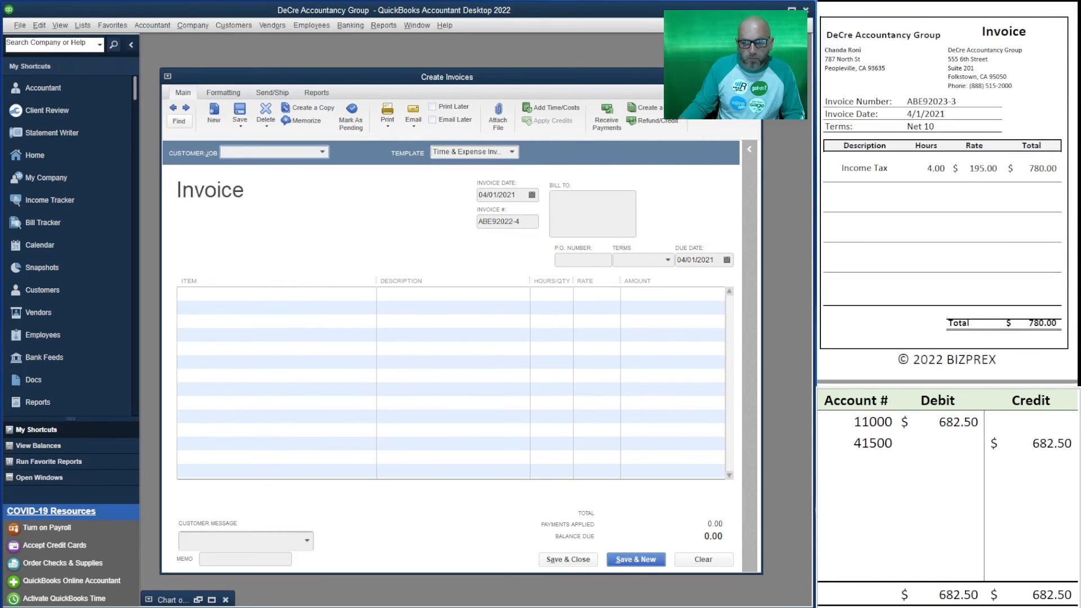
left_click(288, 153)
type("chan")
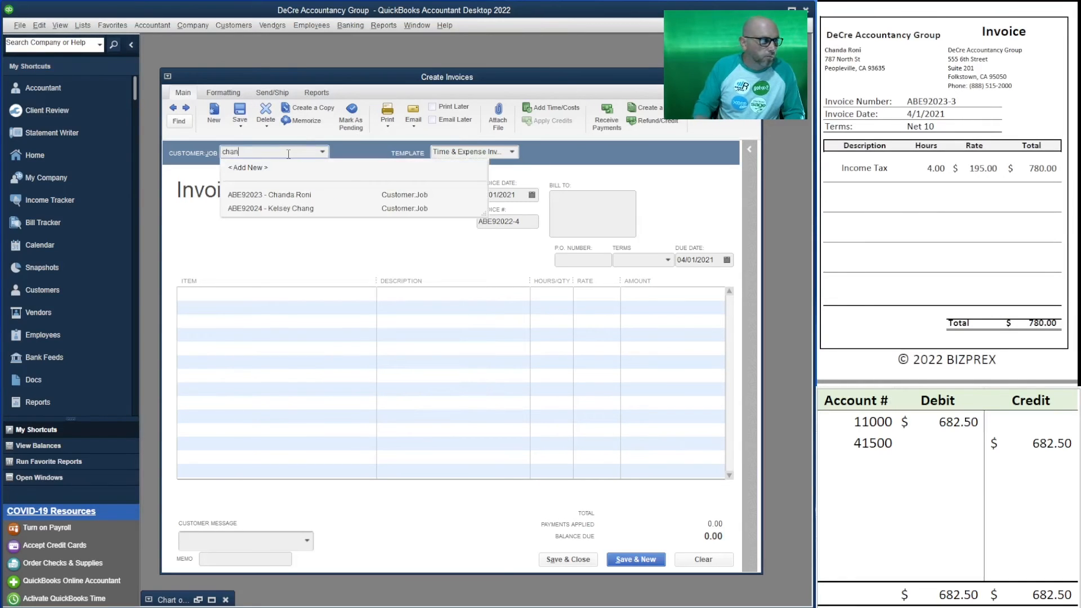
left_click(330, 197)
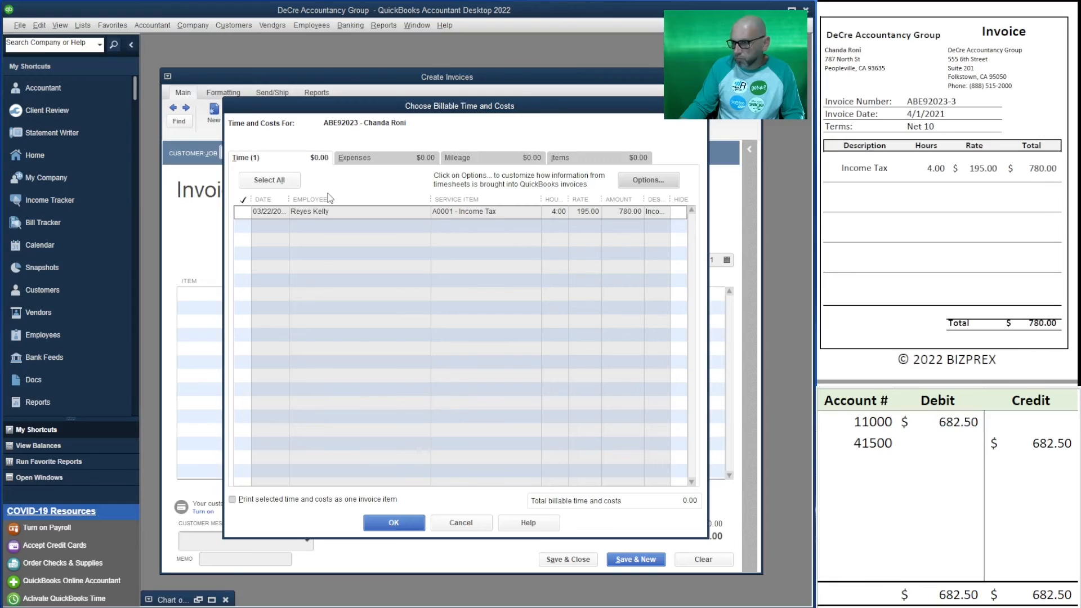
left_click(265, 180)
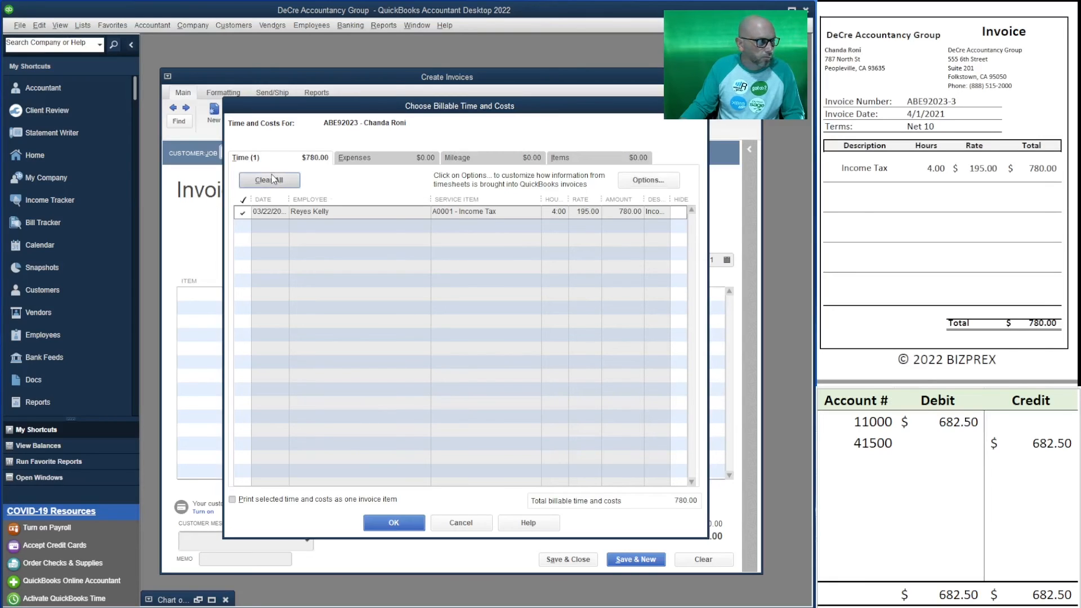
left_click(398, 523)
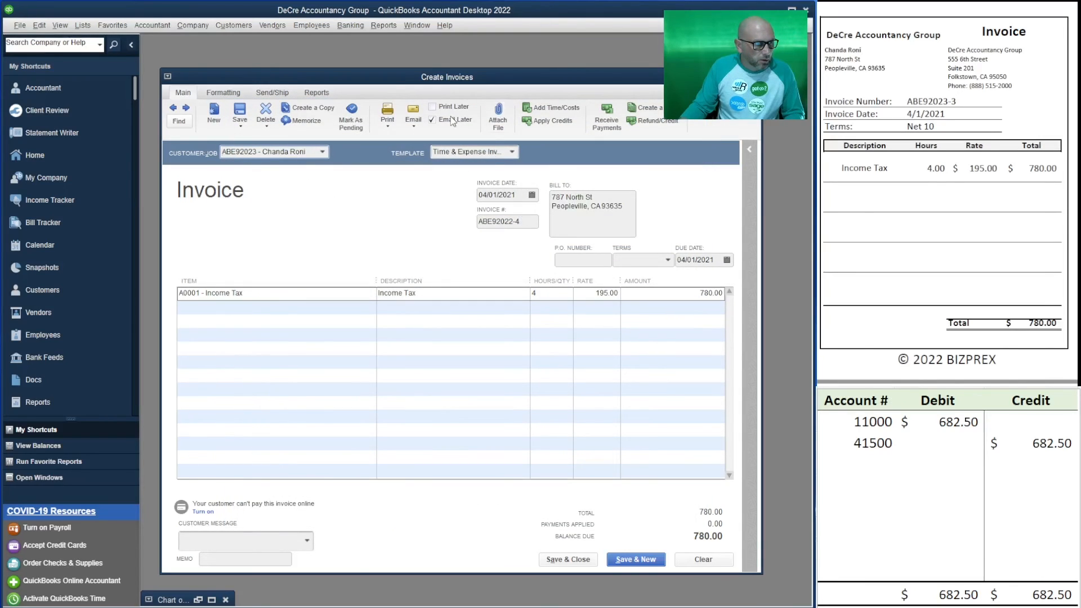
Replace the 780.00 invoice's number with the one on its source invoice and set the terms to Net 10.
left_click(530, 223)
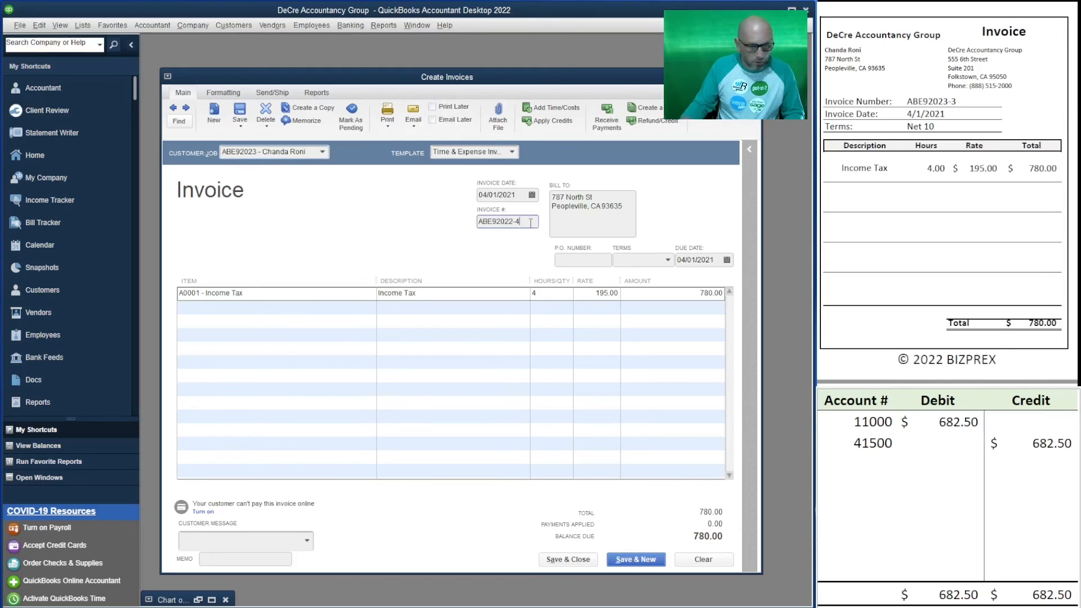
key("BackSpace")
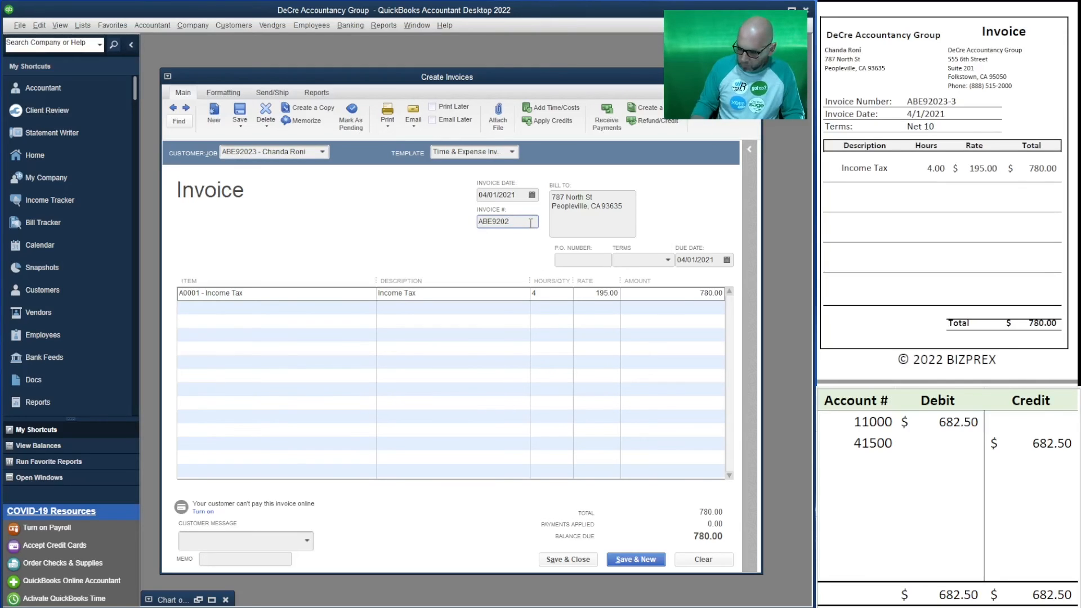
type("3-3")
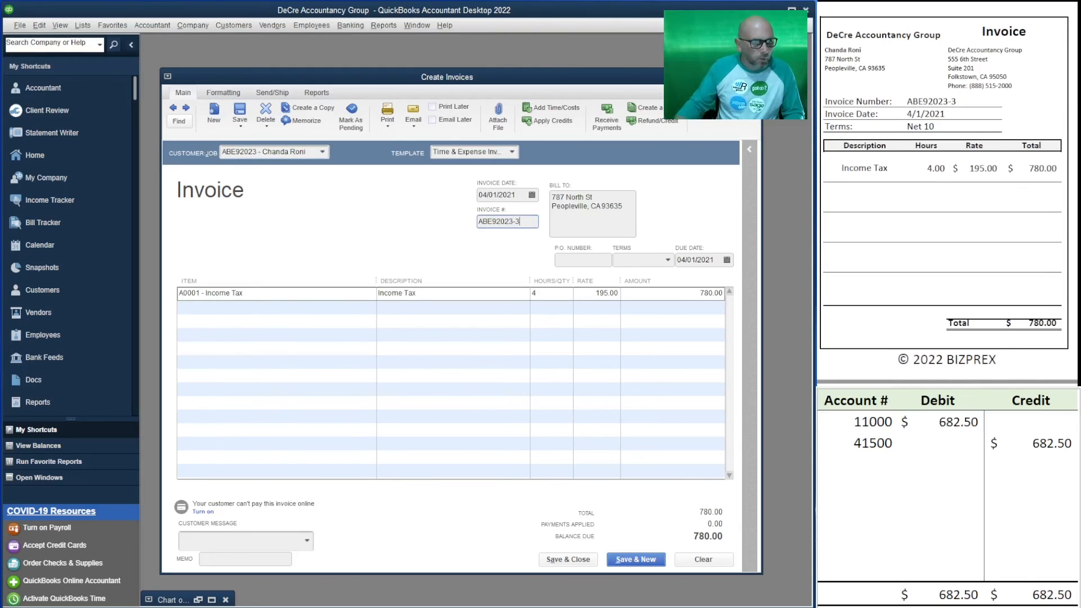
left_click(656, 263)
left_click(667, 260)
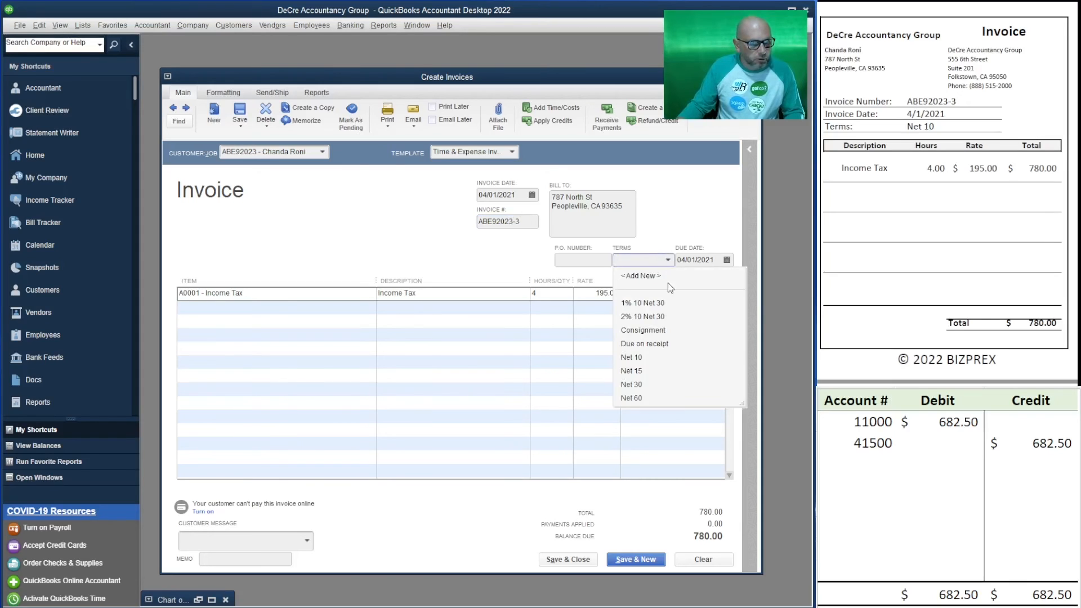
left_click(681, 357)
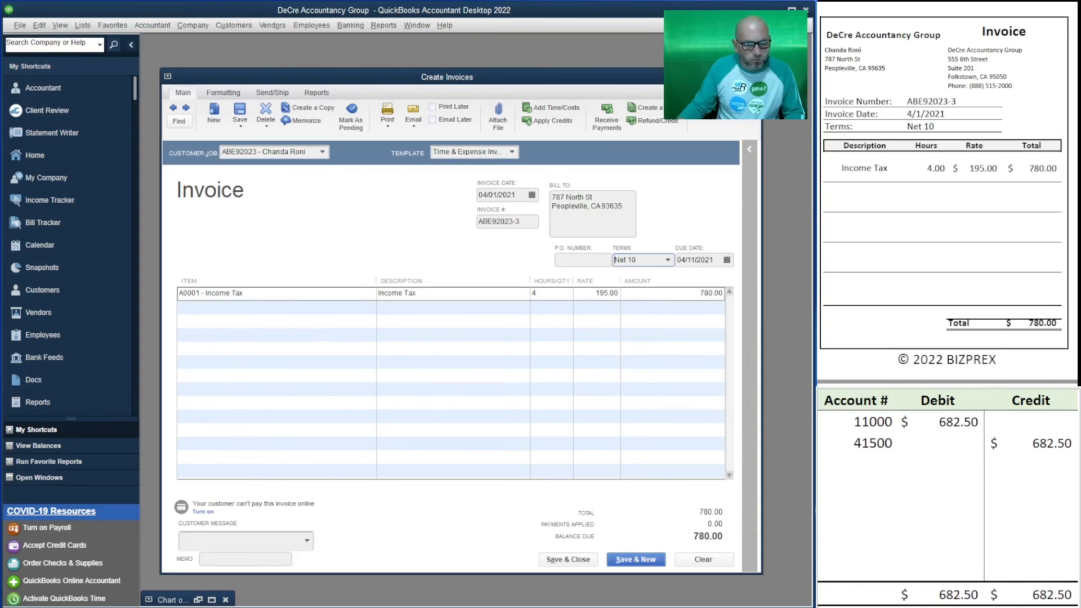
Update the journal entry's debit for account 11000 and credit for account 41500 to 780.00 each.
left_click(953, 431)
type("780")
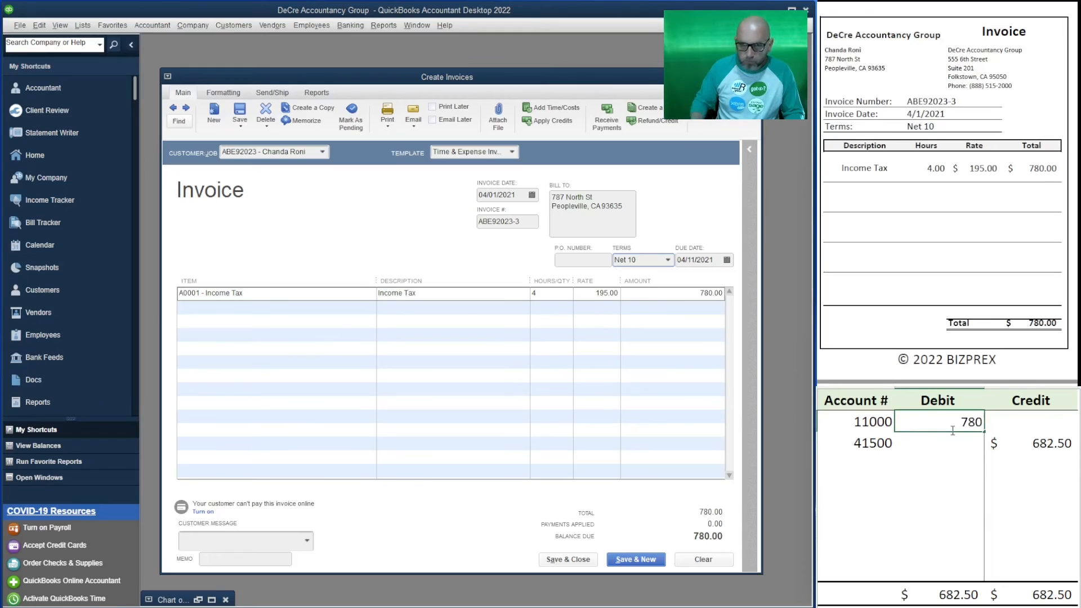
key("Return")
key("Right")
type("780")
key("Return")
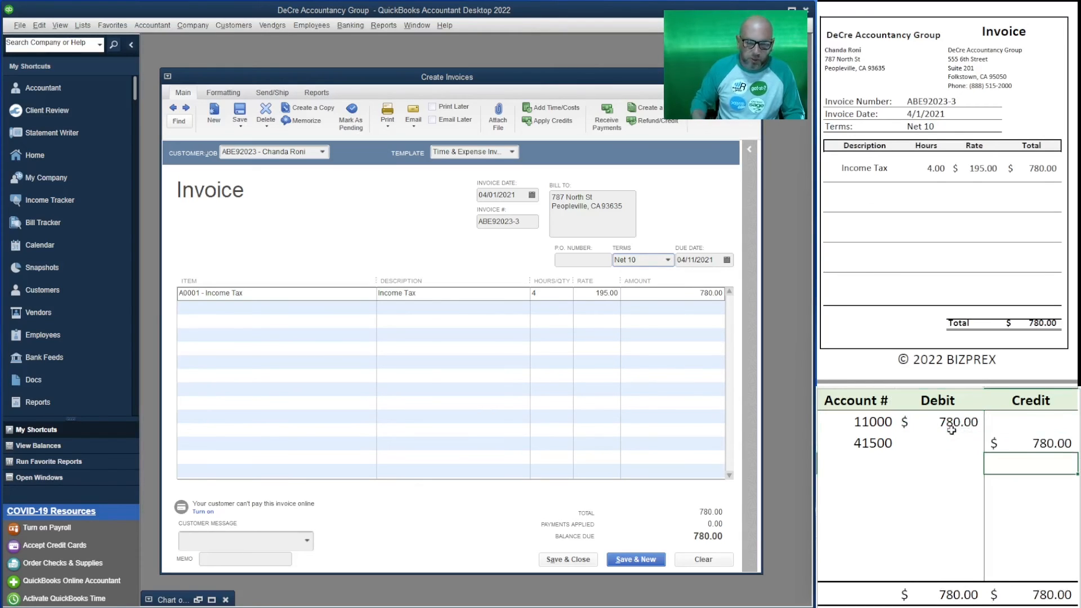
Save the 780.00 invoice with its terms made permanent and bill the next source invoice's customer for the 3.5-hour income tax entry.
left_click(636, 559)
left_click(518, 216)
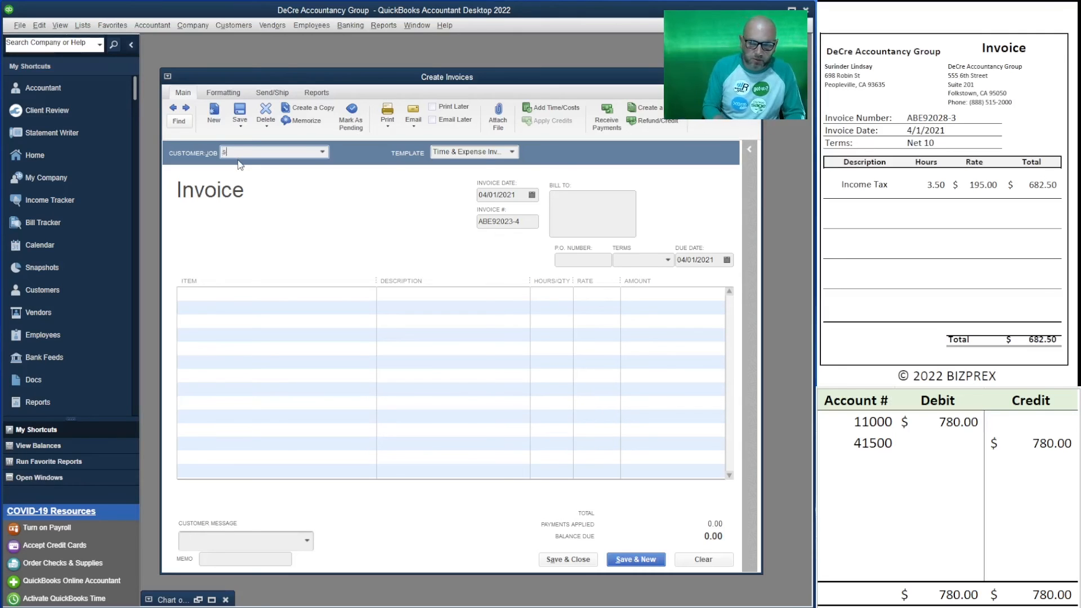
type("ur")
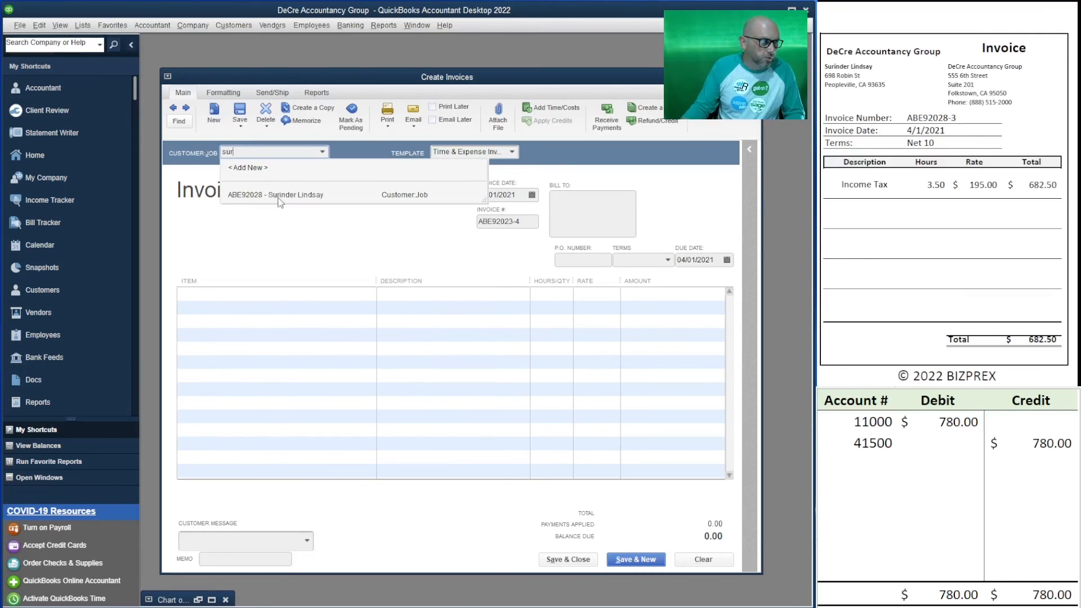
left_click(280, 197)
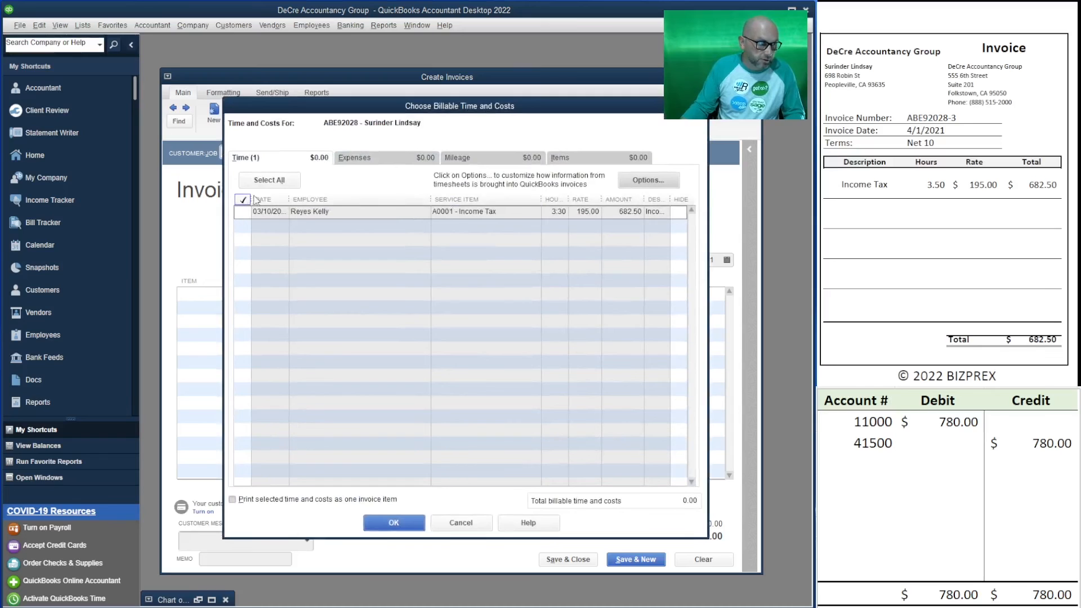
left_click(419, 524)
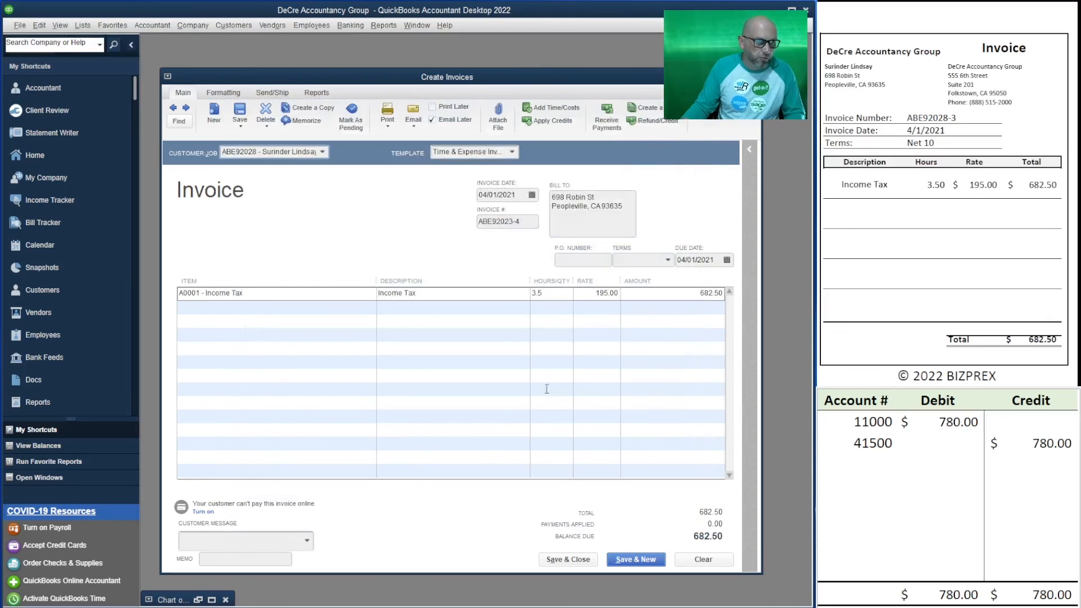
Change the new 682.50 invoice's number to the one on its source invoice and set the terms to Net 10.
left_click(532, 223)
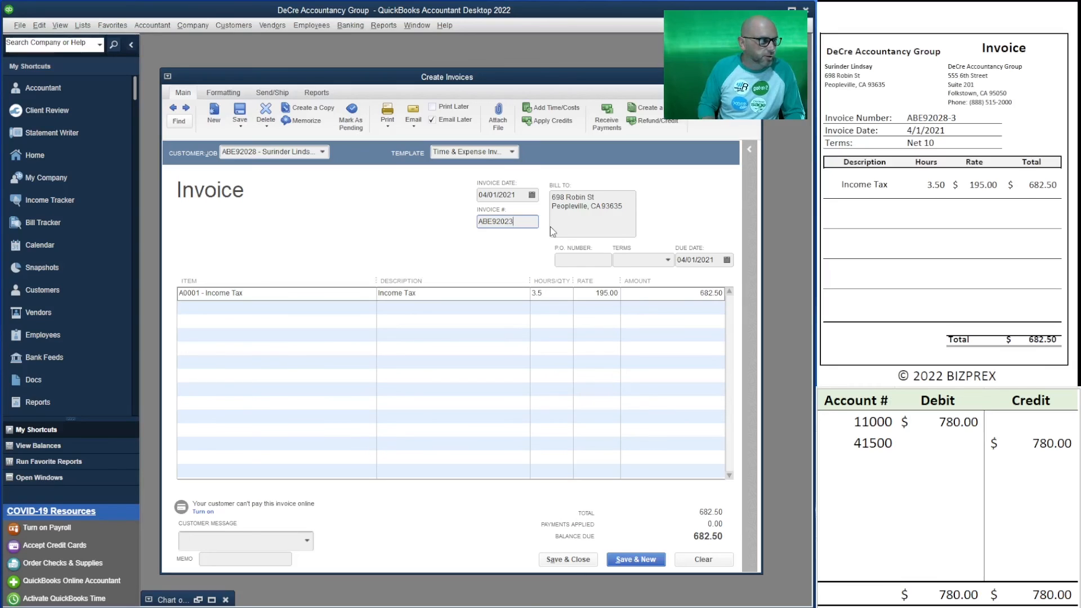
type("ABE92023")
key("BackSpace")
type("8-3")
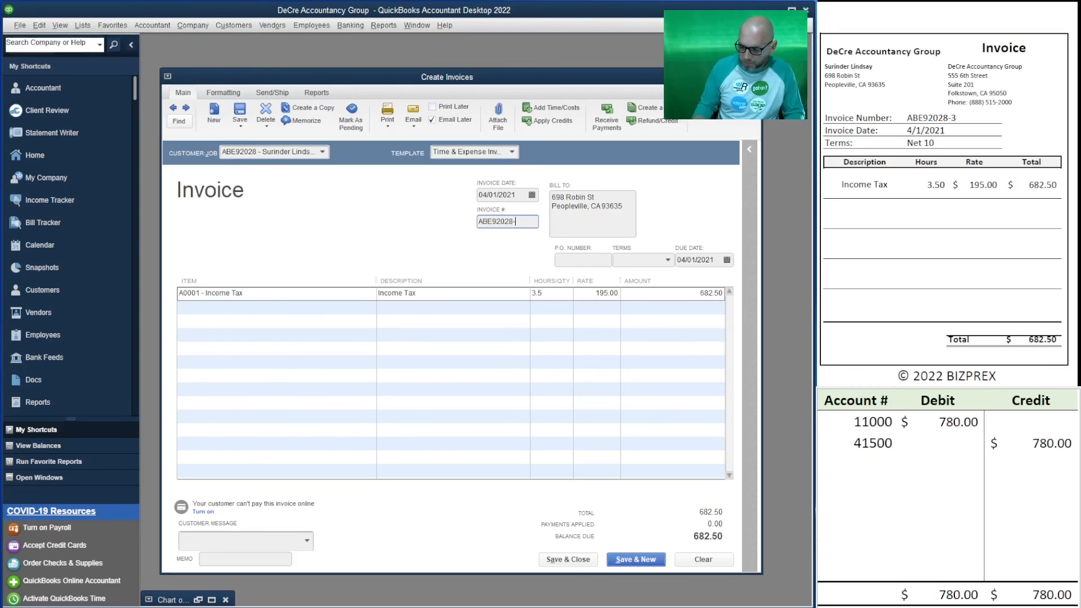
left_click(668, 260)
left_click(653, 360)
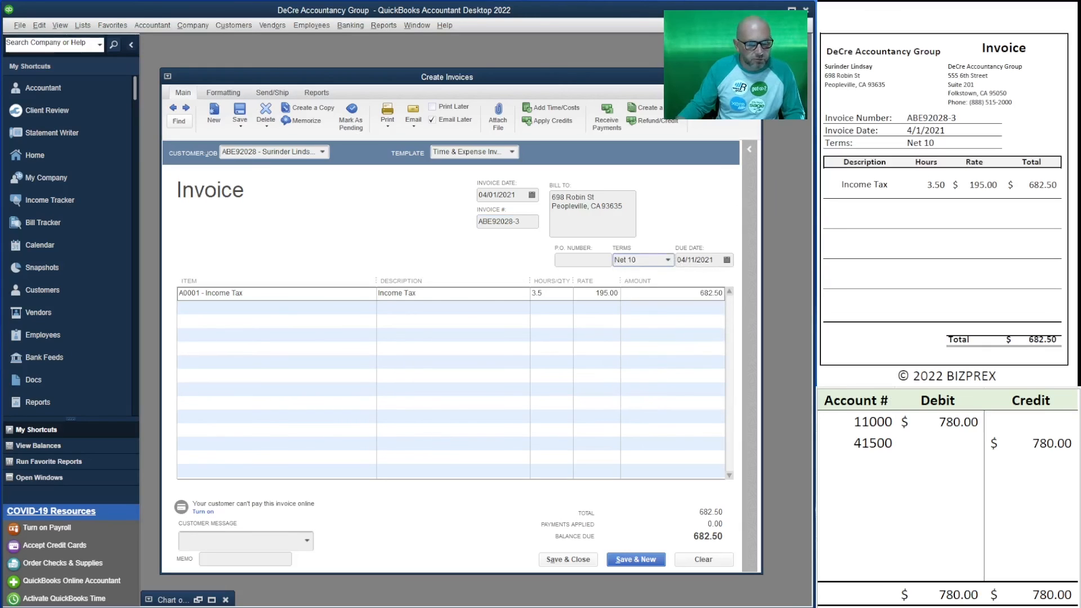
Update the journal entry's debit for account 11000 and credit for account 41500 to 682.50 each.
left_click(941, 416)
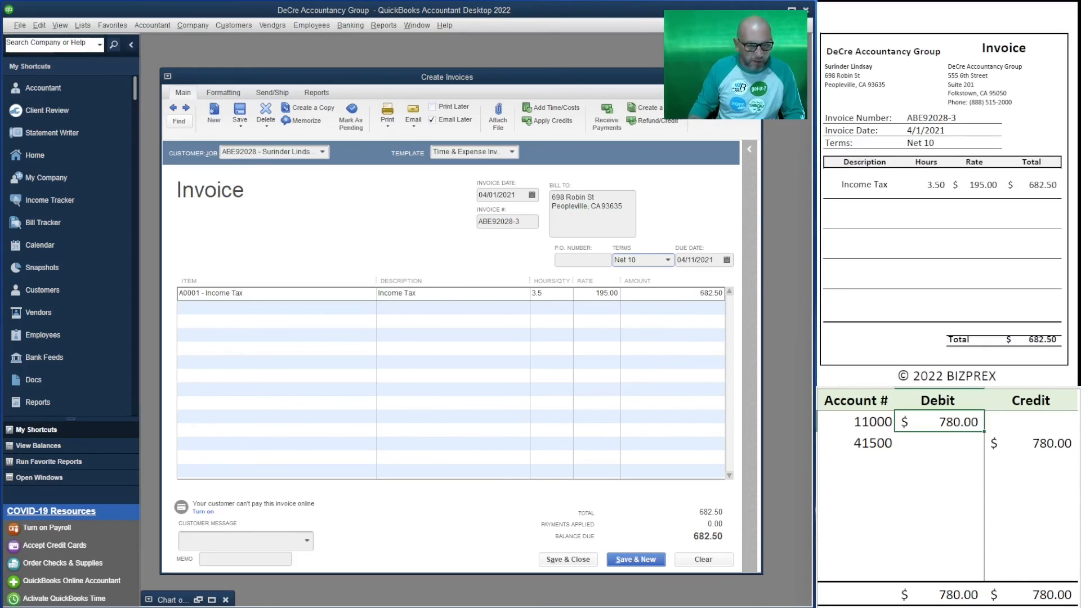
type("682.5")
key("Escape")
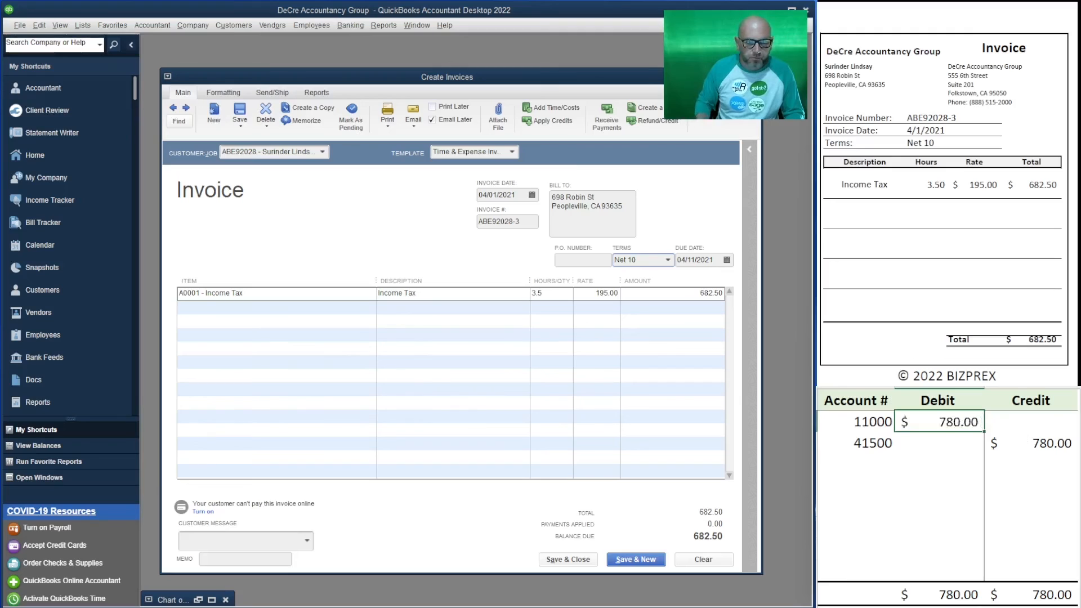
left_click(1031, 443)
type("682.5")
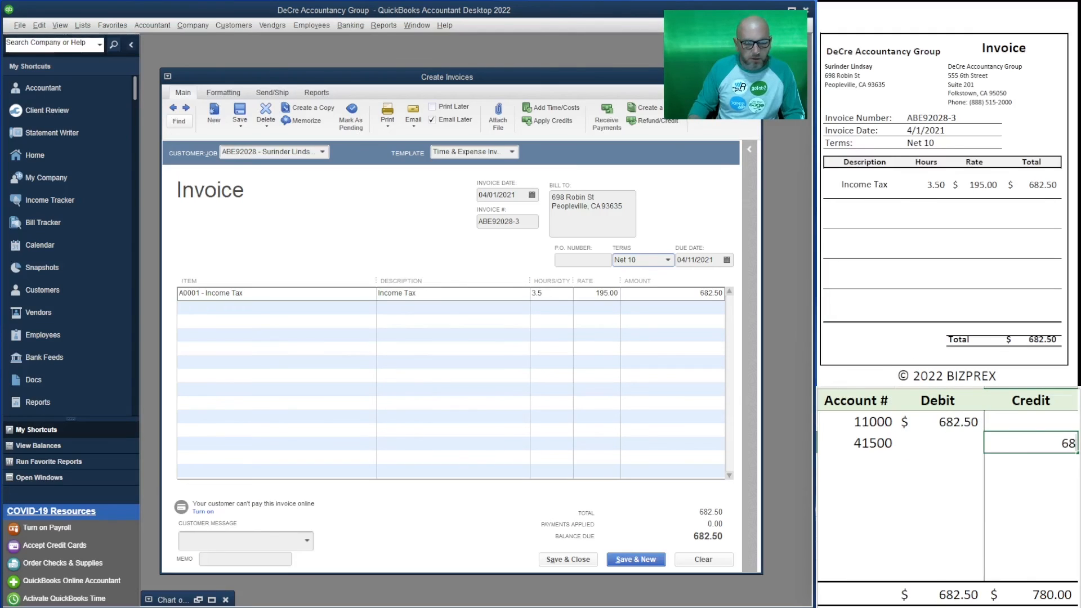
key("Return")
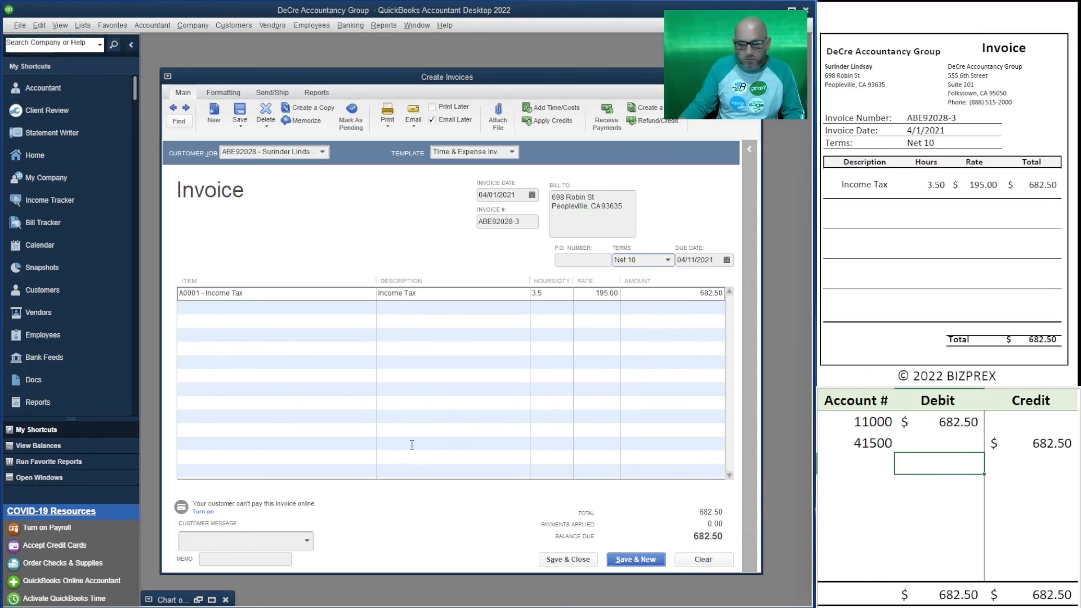
Save and close the 682.50 invoice with emailing turned off and minimize the chart of accounts.
left_click(570, 563)
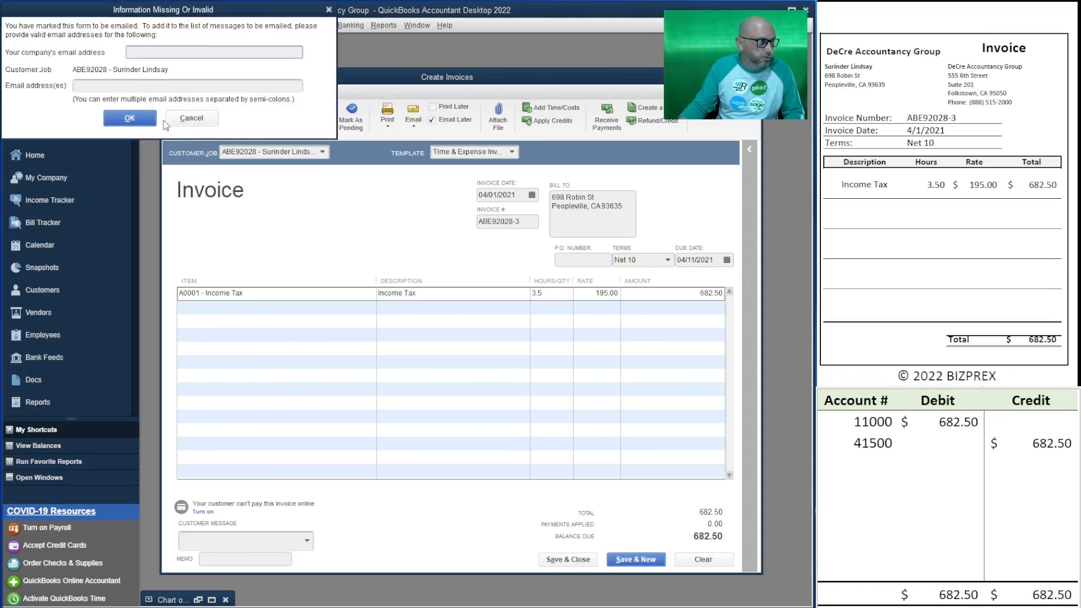
left_click(164, 113)
left_click(460, 120)
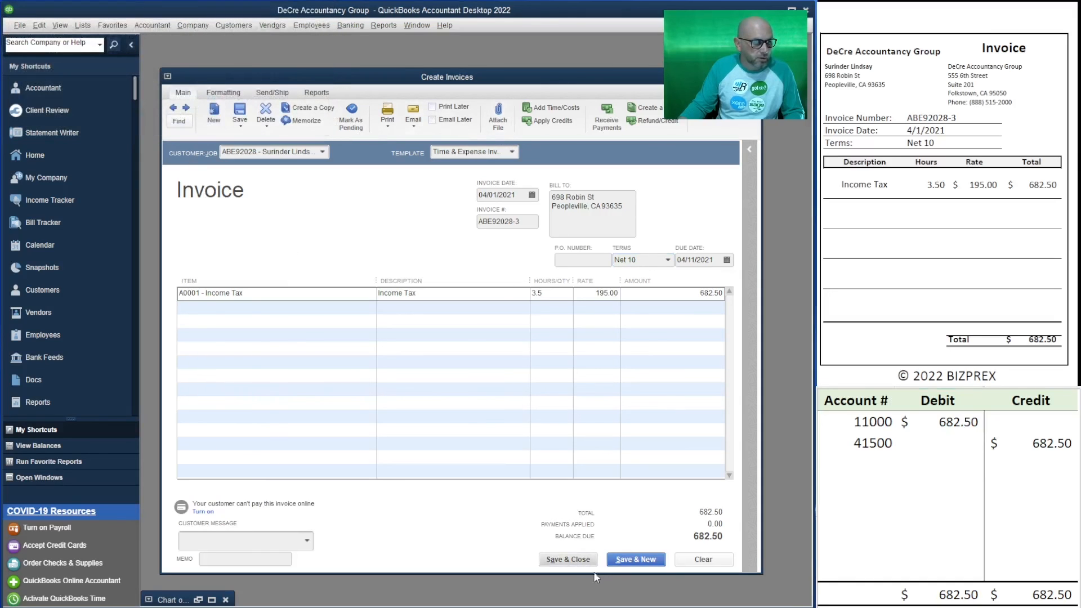
left_click(563, 559)
left_click(509, 216)
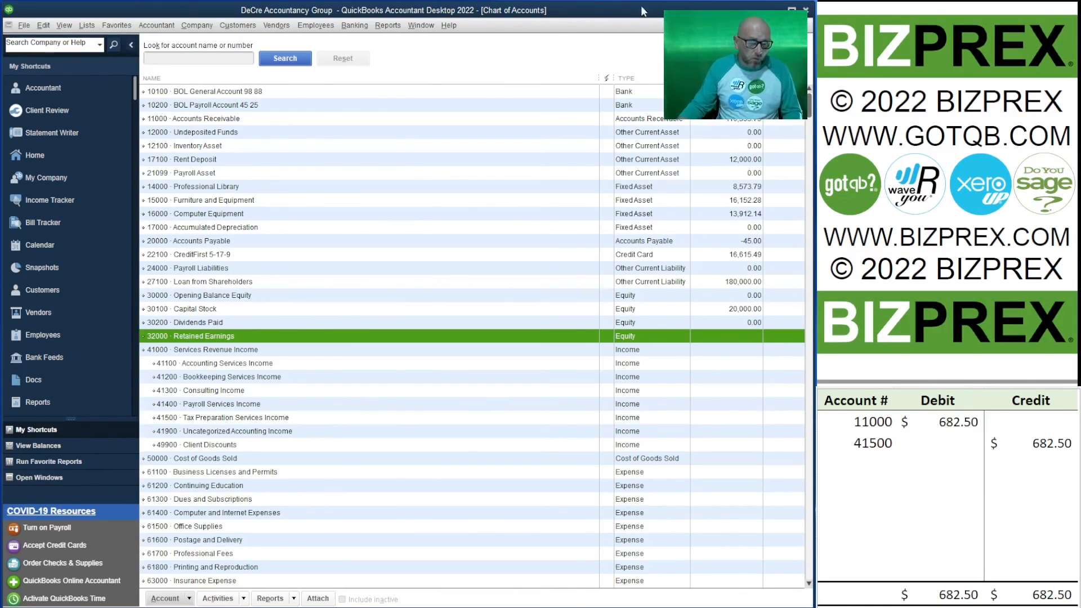
left_click(779, 25)
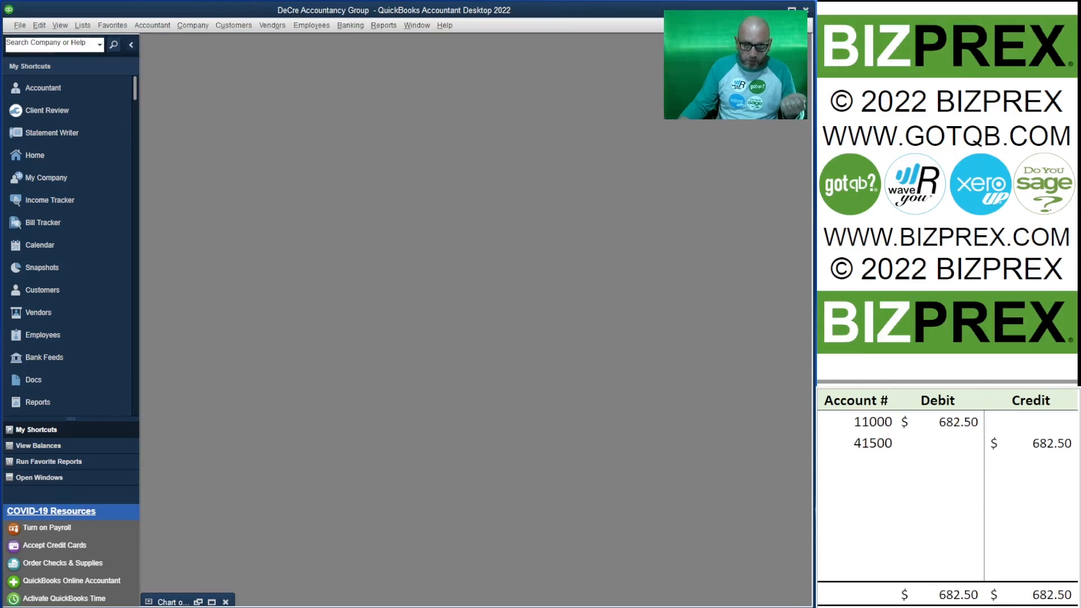
Clear the debit and credit amounts in the journal worksheet and change the second account number to 41000.
left_click(958, 426)
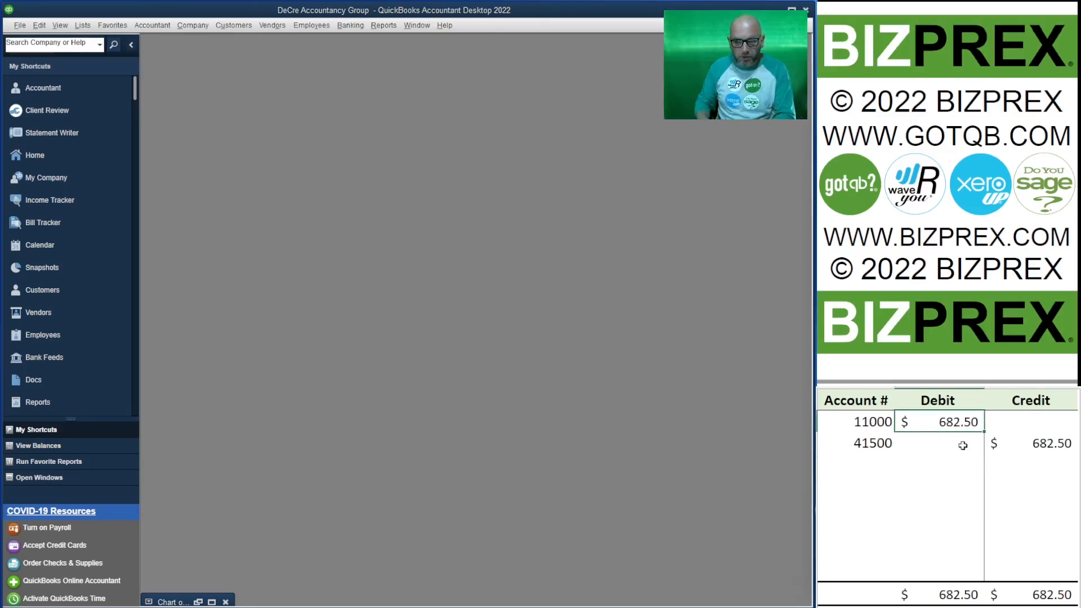
key("Delete")
key("Down")
key("Left")
type("41000")
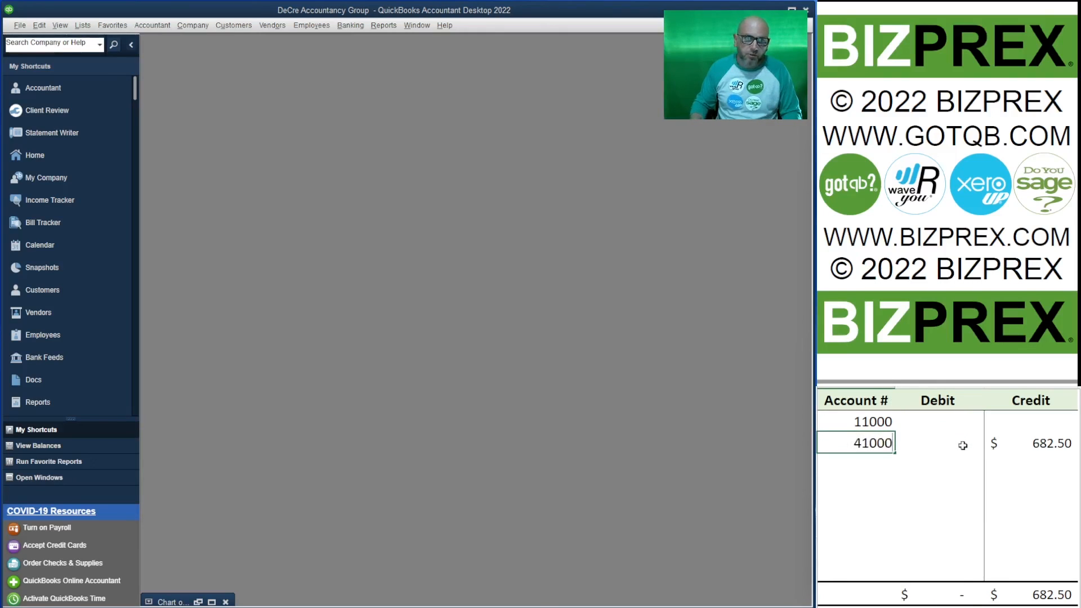
key("Tab")
key("Tab")
key("Delete")
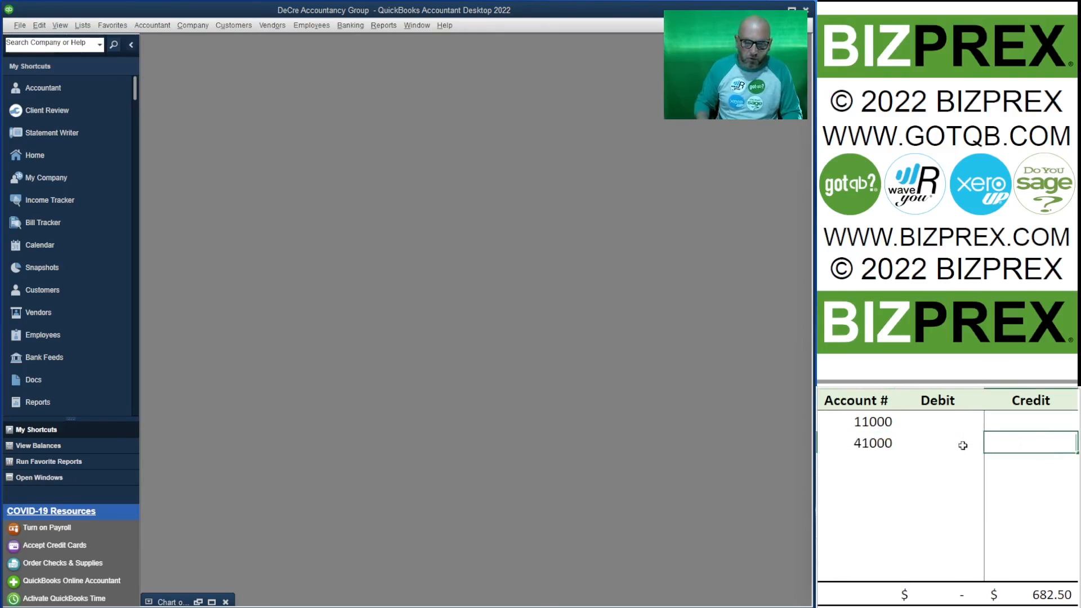
Mark the debit side of account 11000 and the credit side of account 41000 with an x.
key("Down")
key("Left")
left_click(951, 422)
type("x")
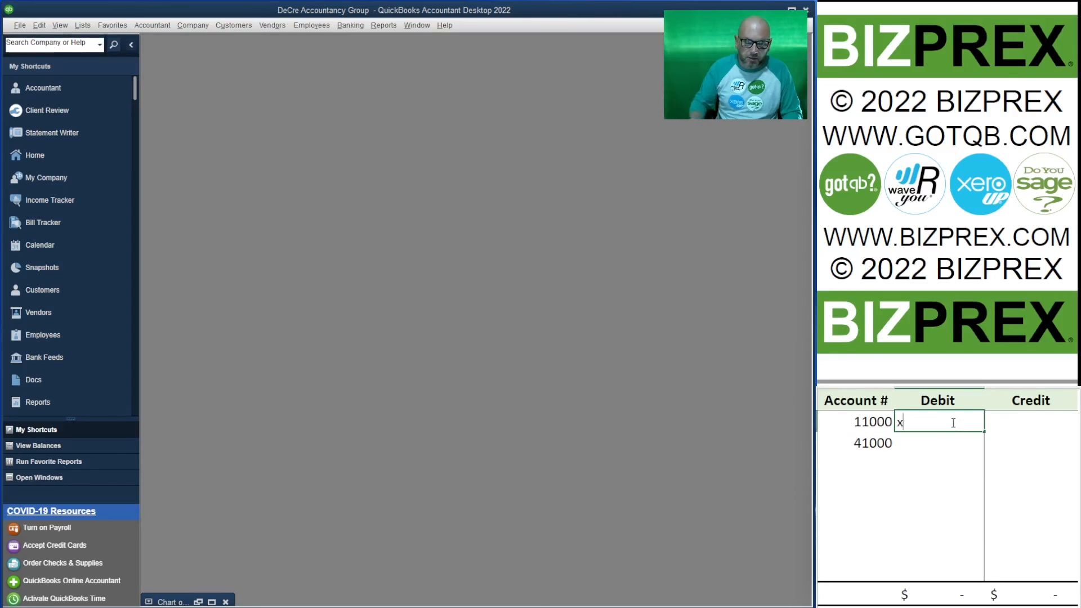
key("Return")
left_click(951, 422)
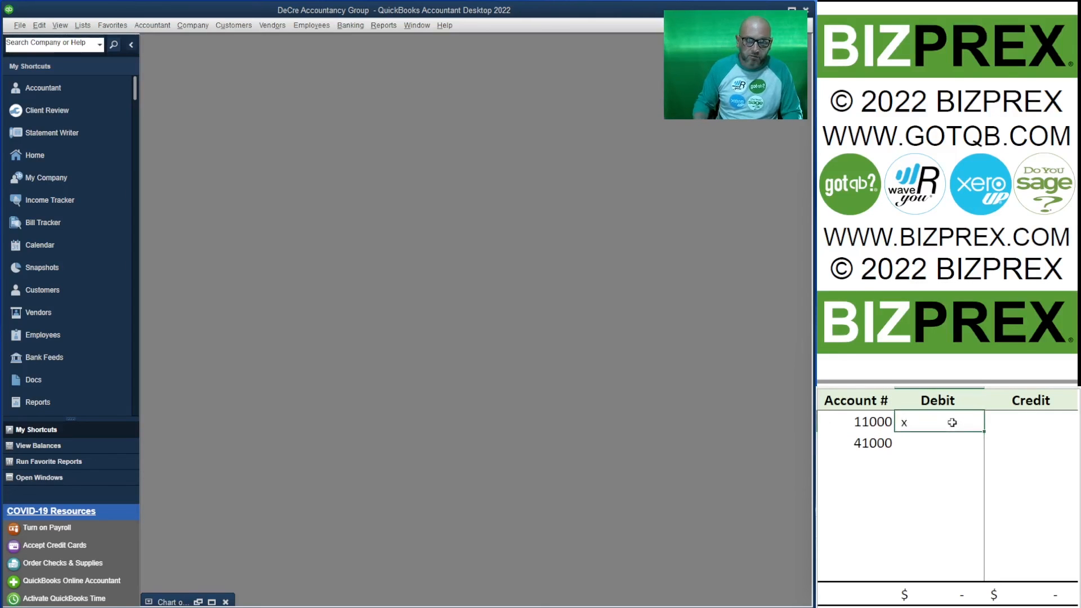
left_click(1029, 451)
key("Return")
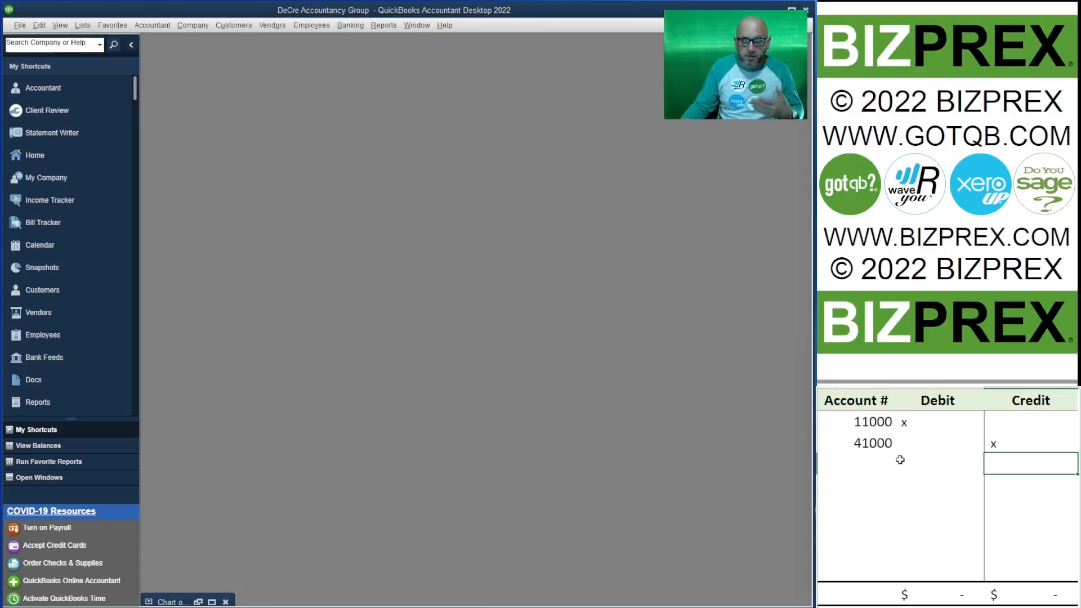
Remove the x marks from the debit and credit cells of accounts 11000 and 41000.
left_click(1030, 451)
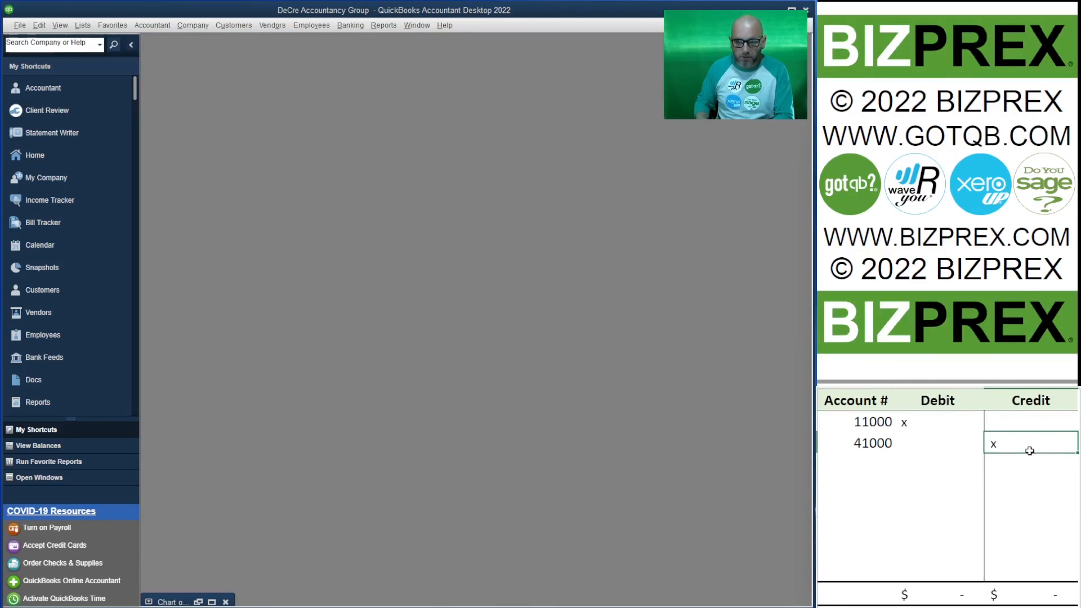
key("Delete")
key("Left")
key("Up")
key("Down")
key("Down")
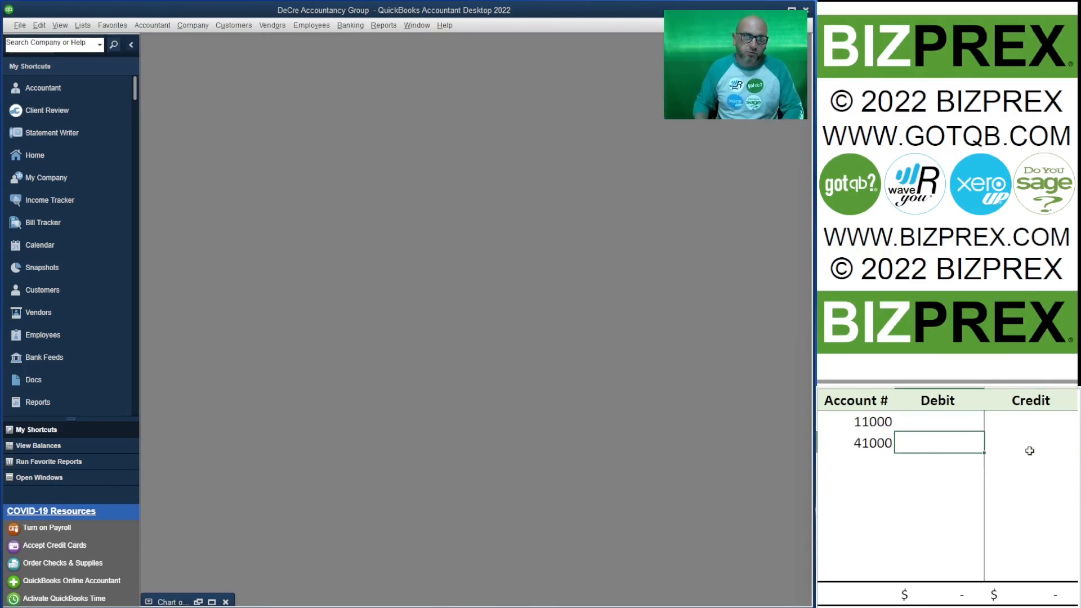